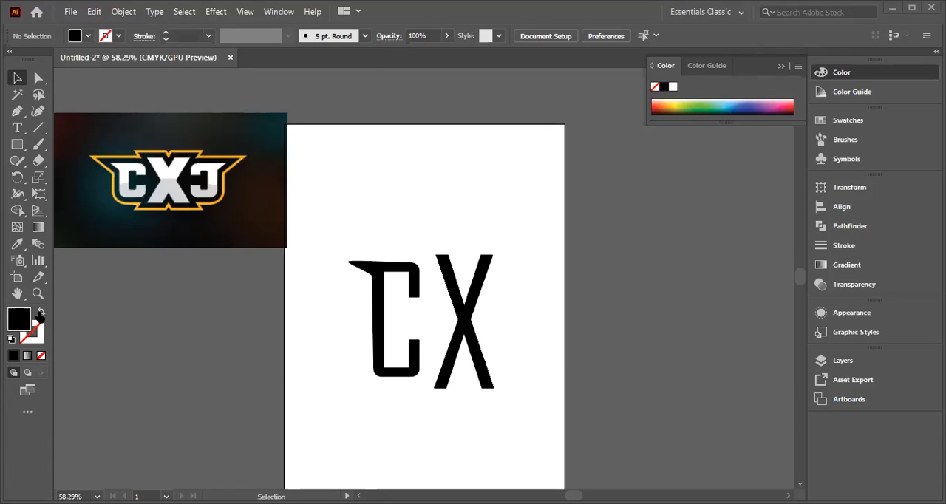
pyautogui.click(42, 314)
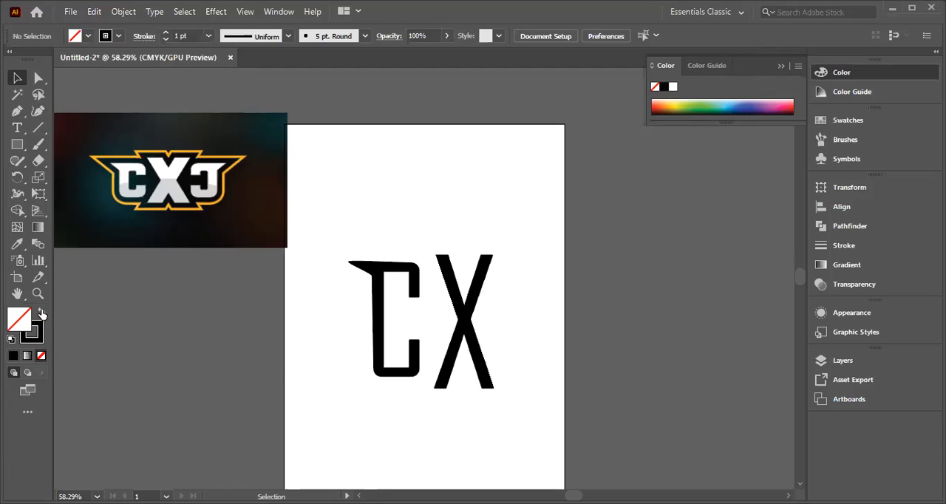
pyautogui.click(41, 313)
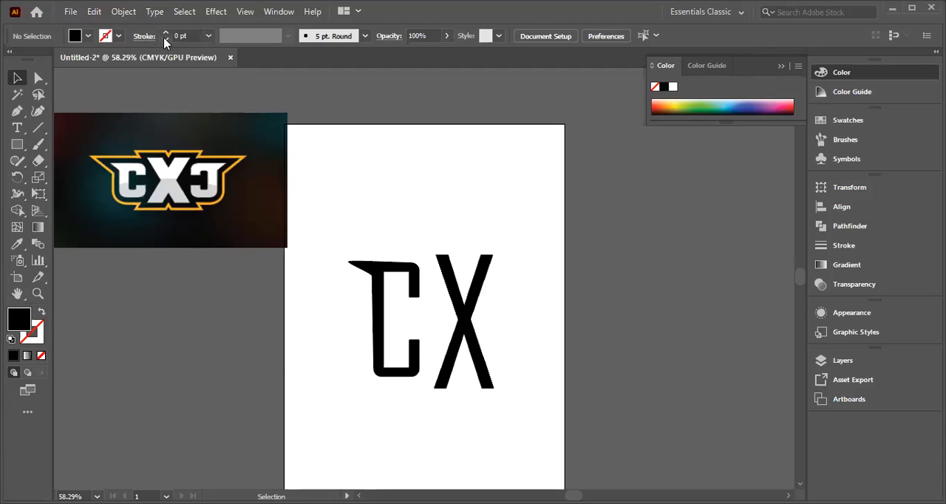
pyautogui.click(209, 37)
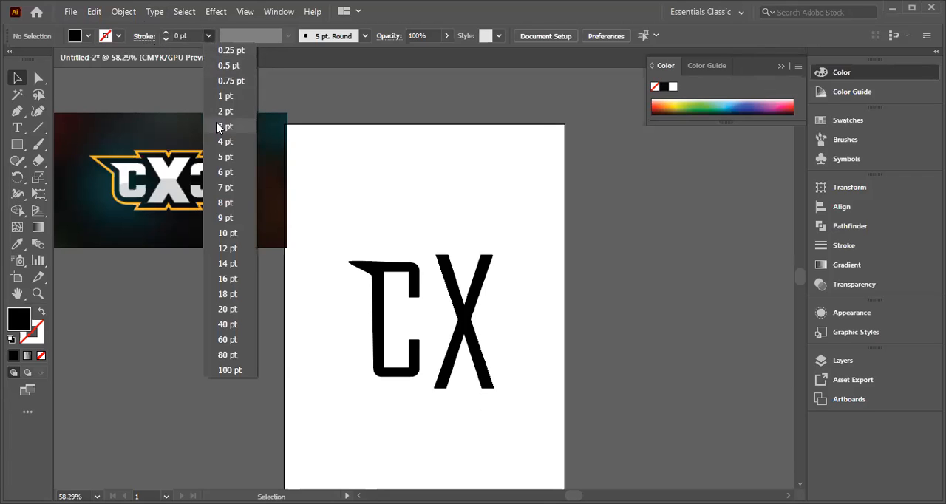
pyautogui.click(226, 157)
# Step: Apply a CMYK Yellow stroke to the letter X and deselect it
pyautogui.moveTo(429, 249)
pyautogui.mouseDown()
pyautogui.moveTo(463, 370)
pyautogui.moveTo(521, 386)
pyautogui.mouseUp()
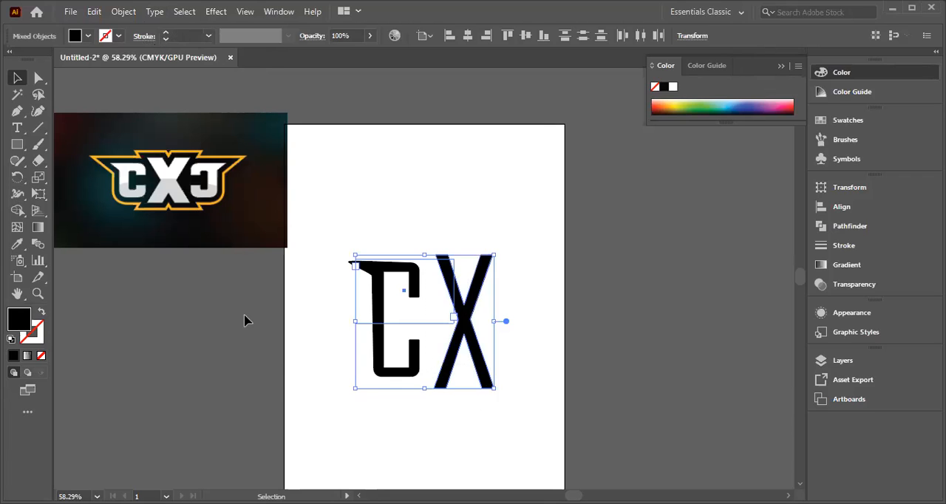
pyautogui.click(121, 39)
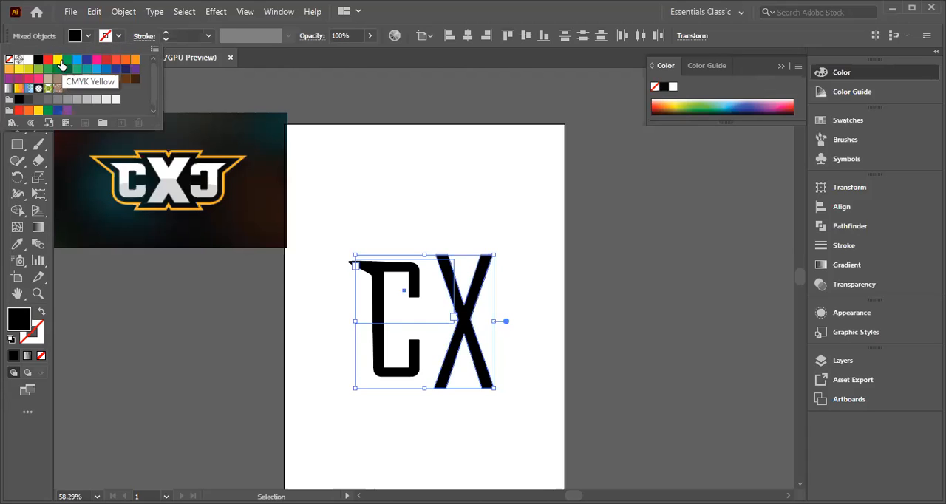
pyautogui.click(57, 60)
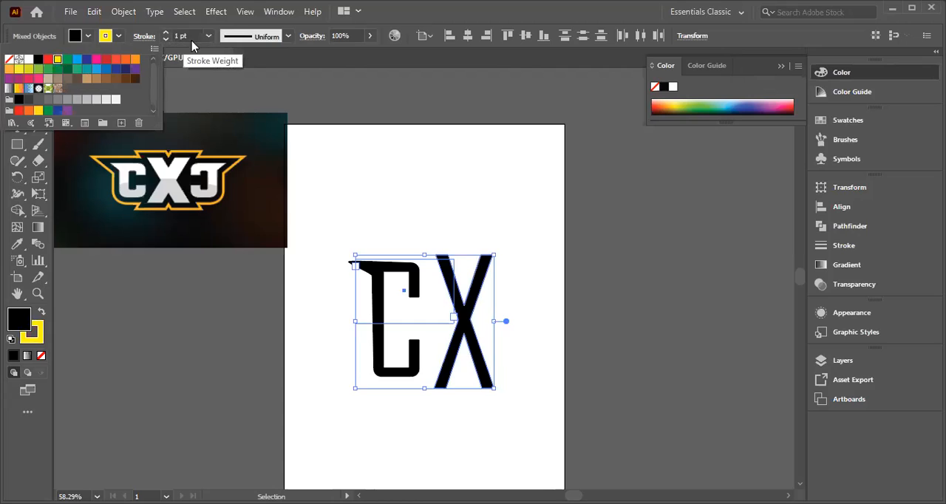
pyautogui.click(503, 411)
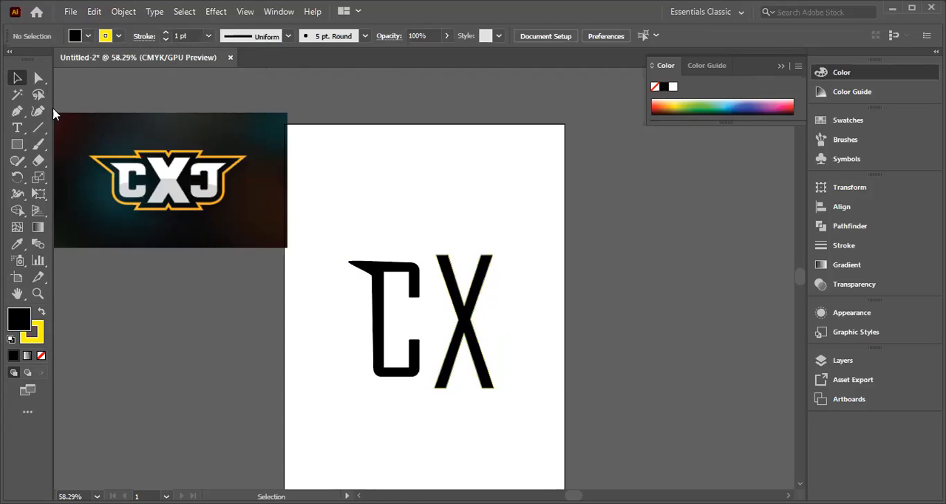
# Step: Try narrowing the letter X horizontally and undo the resize
pyautogui.moveTo(434, 263); pyautogui.dragTo(483, 333)
pyautogui.click(530, 314)
pyautogui.moveTo(431, 253); pyautogui.dragTo(486, 363)
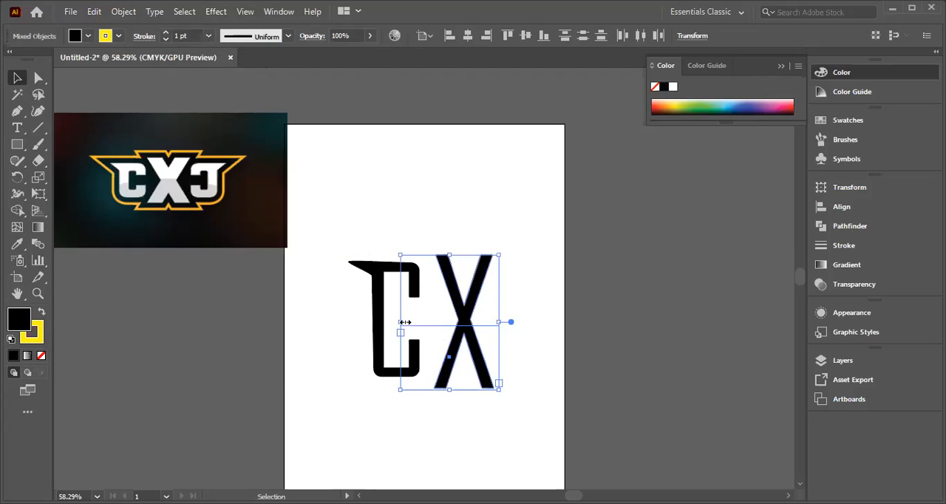
pyautogui.moveTo(400, 322); pyautogui.dragTo(427, 325)
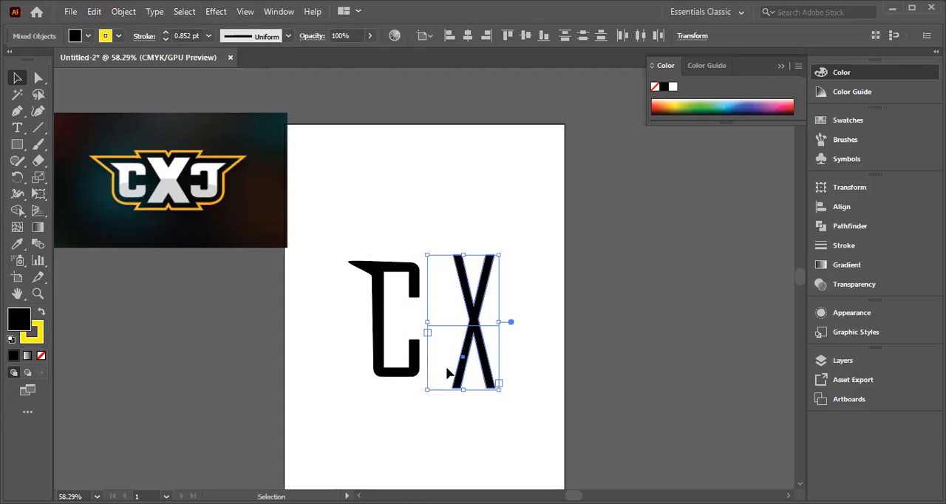
pyautogui.hotkey('ctrl', 'z')
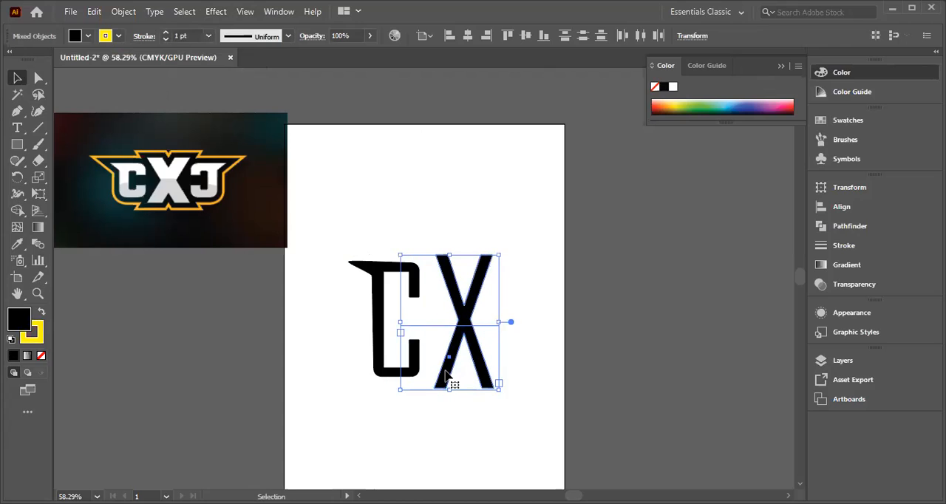
pyautogui.click(424, 173)
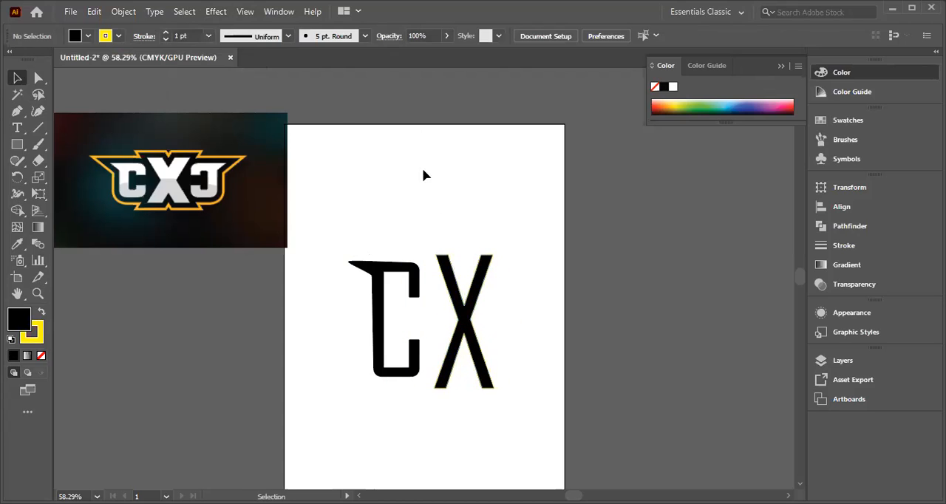
# Step: Thicken the yellow outline of the letter X to a stroke weight of 14 pt
pyautogui.click(466, 309)
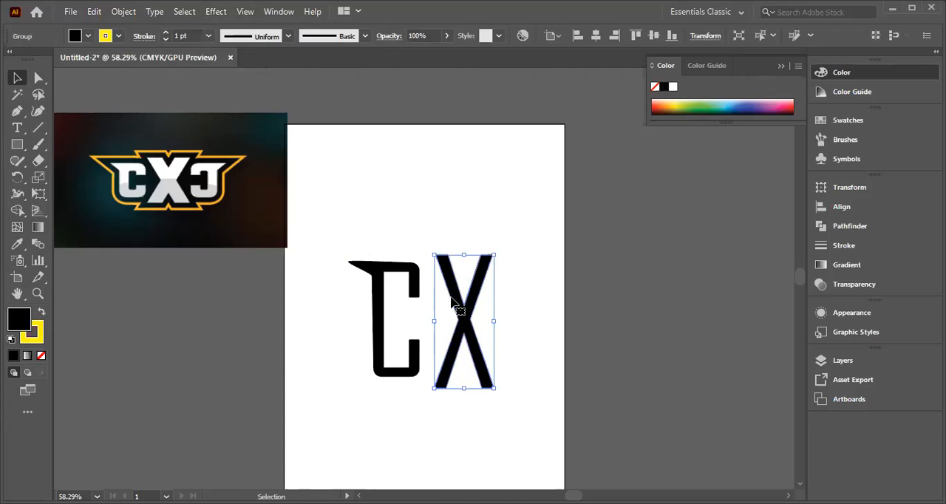
pyautogui.click(209, 37)
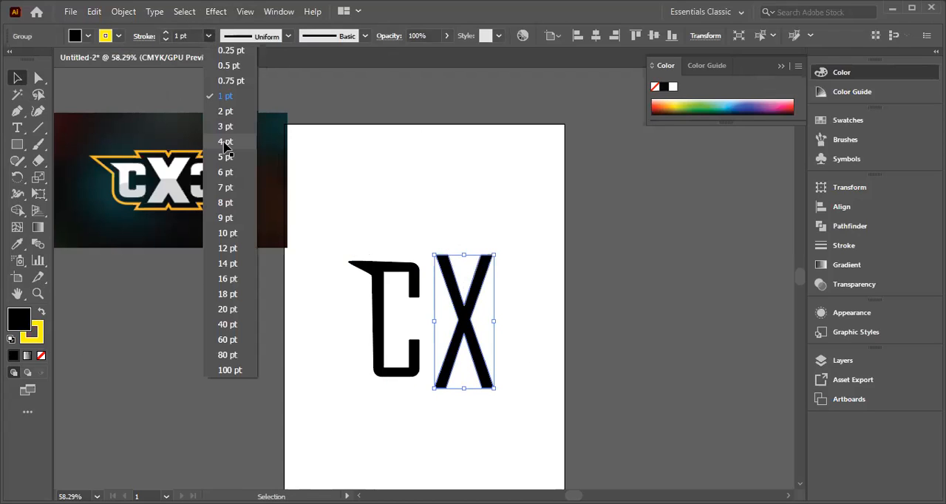
pyautogui.click(225, 141)
pyautogui.click(209, 35)
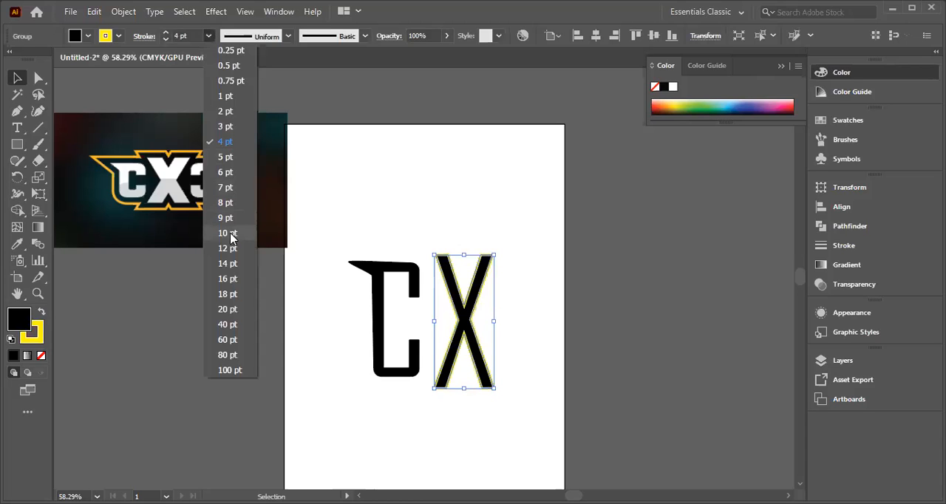
pyautogui.click(225, 218)
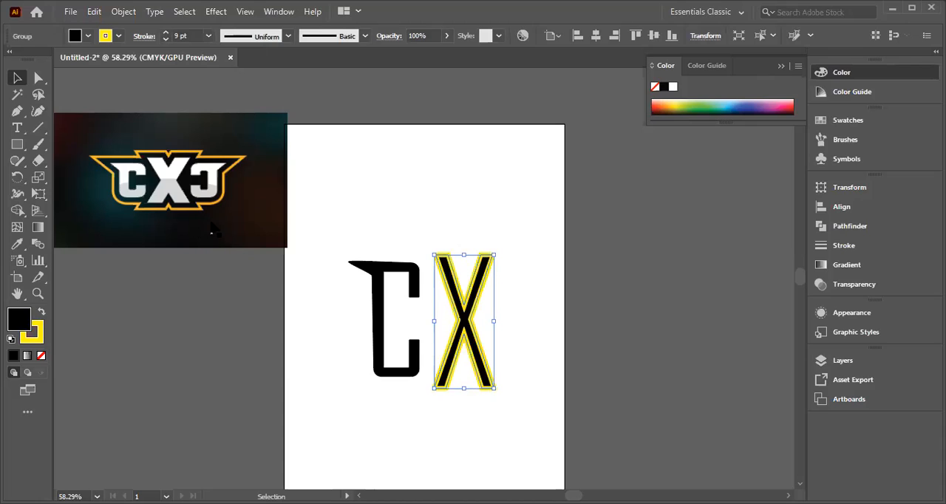
pyautogui.click(209, 36)
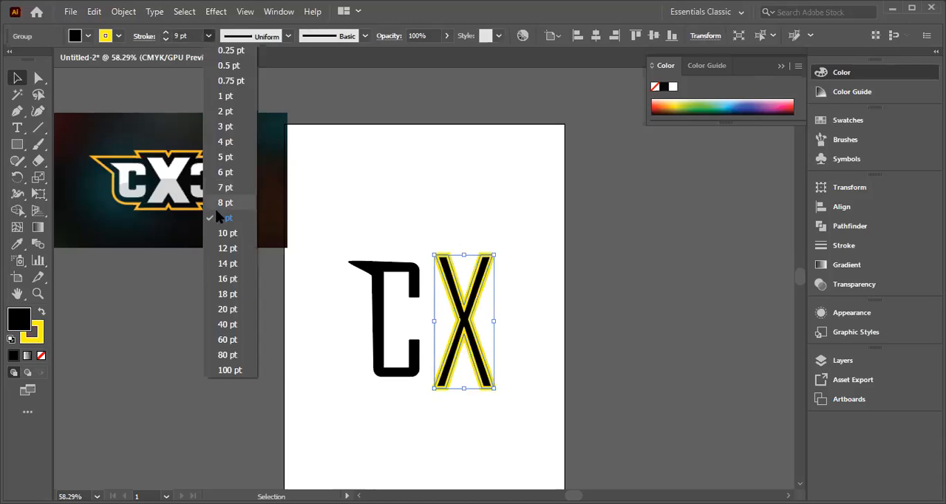
pyautogui.click(228, 268)
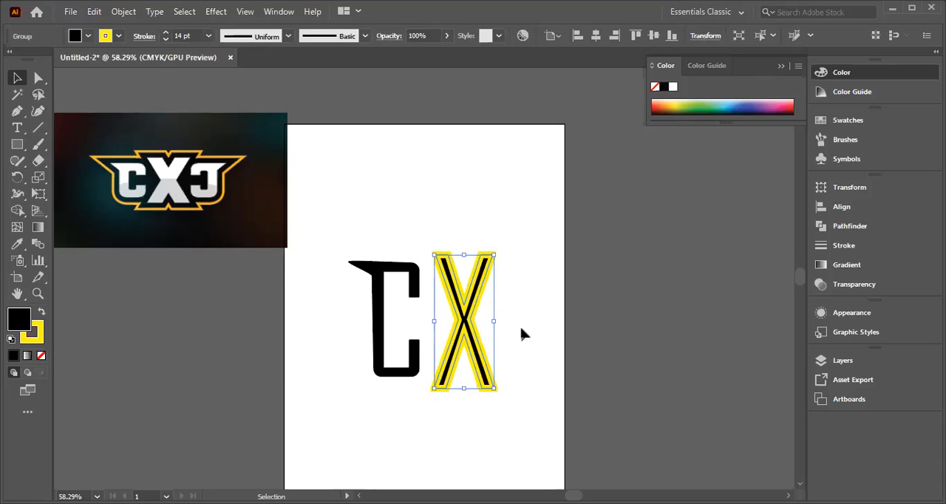
pyautogui.click(209, 36)
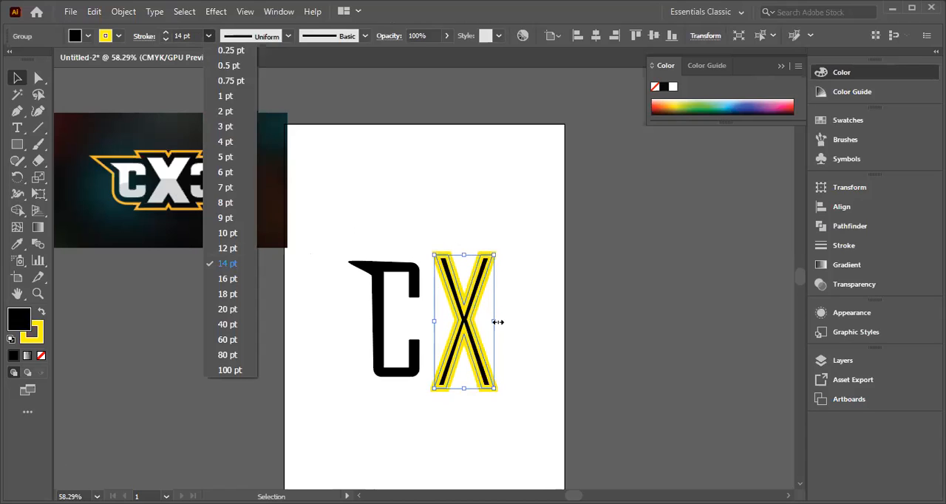
pyautogui.click(128, 337)
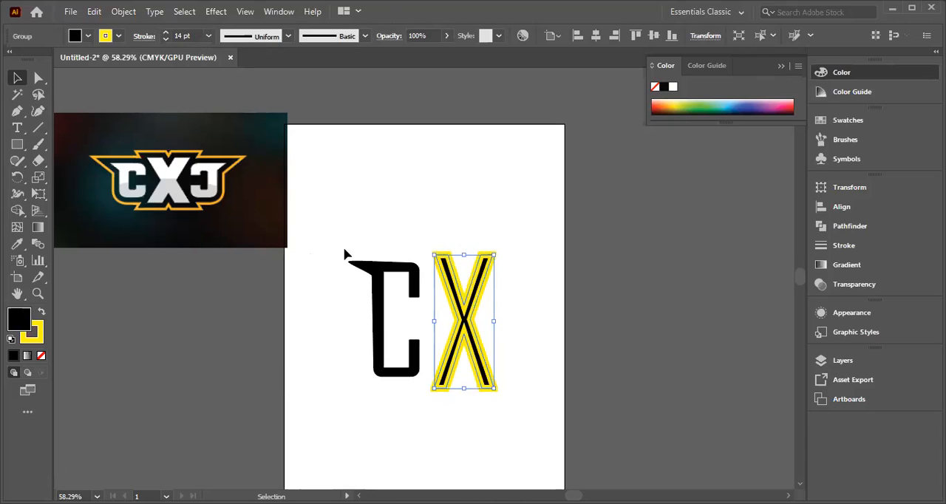
# Step: Move the letter C up into the empty area above the X and give it a 14 pt yellow outline
pyautogui.keyDown('shift'); pyautogui.click(402, 384); pyautogui.keyUp('shift')
pyautogui.click(491, 190)
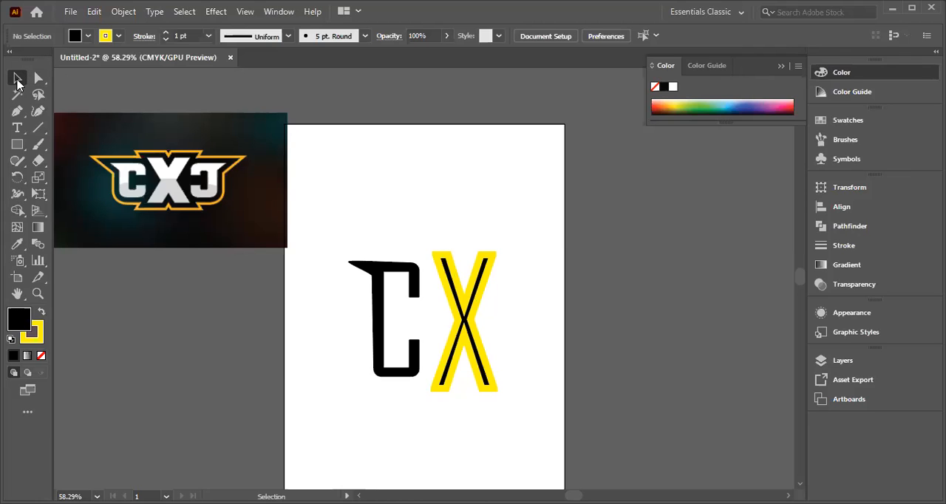
pyautogui.moveTo(411, 256); pyautogui.dragTo(369, 377)
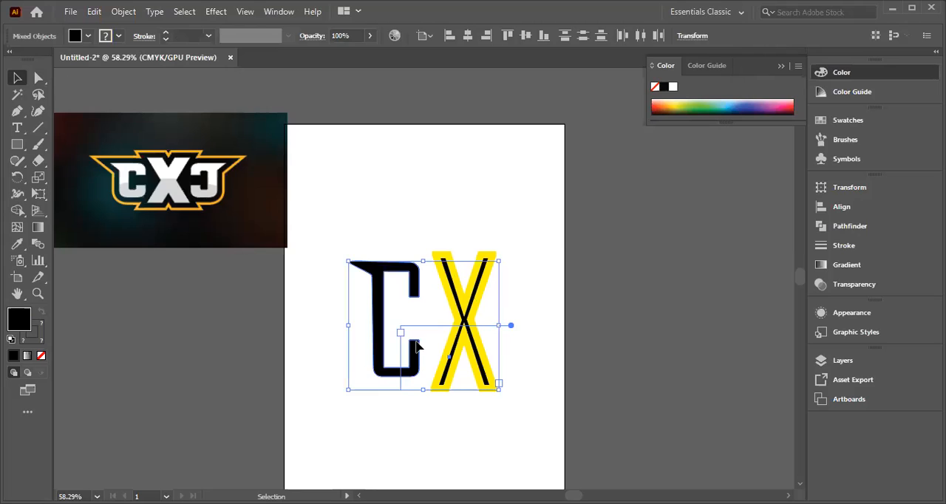
pyautogui.click(523, 196)
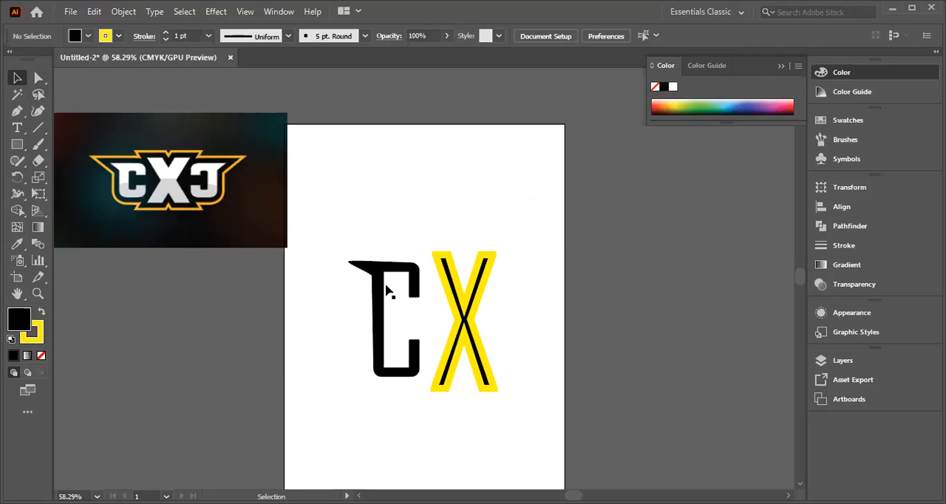
pyautogui.moveTo(375, 299); pyautogui.dragTo(357, 211)
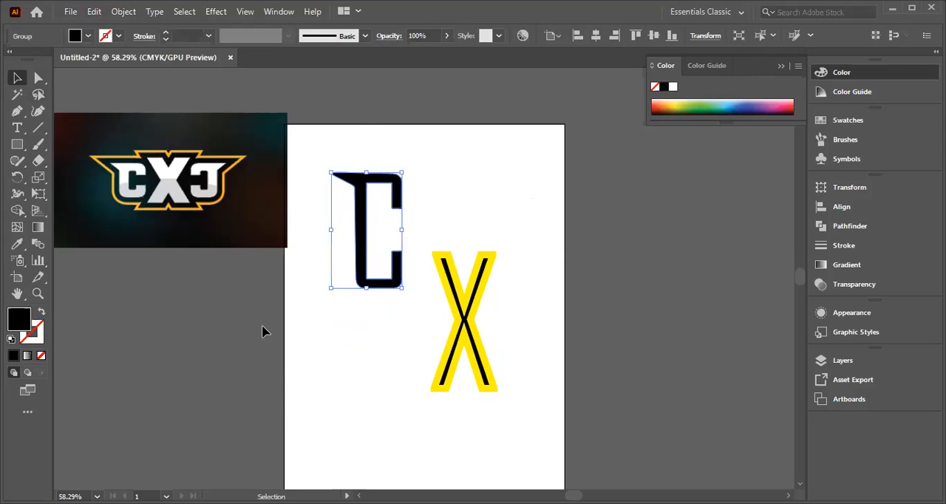
pyautogui.click(208, 36)
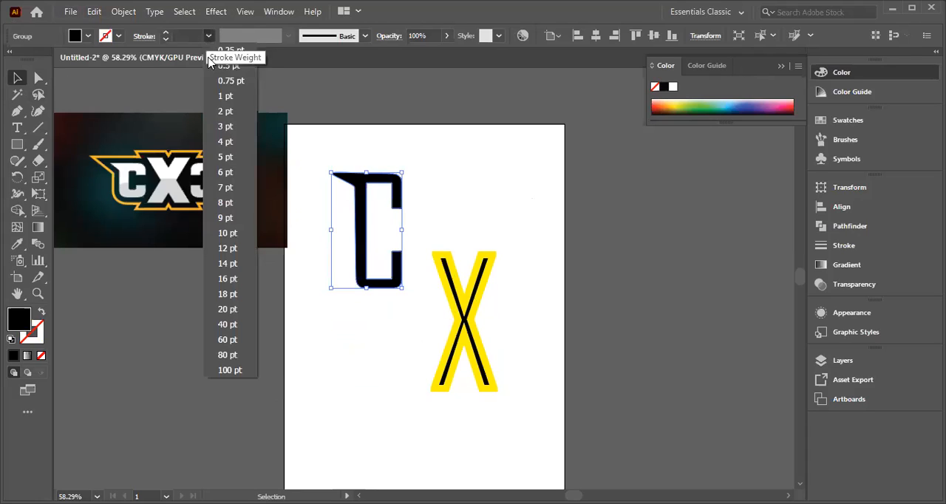
pyautogui.click(228, 233)
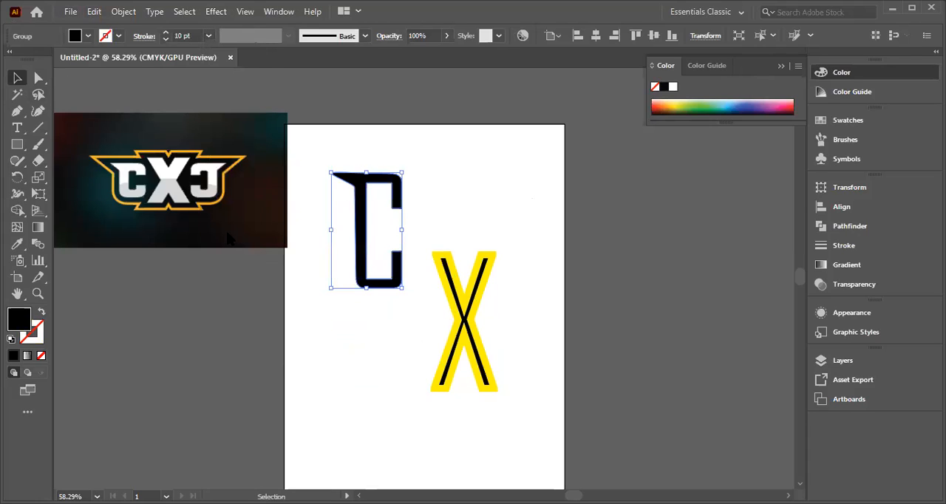
pyautogui.click(209, 37)
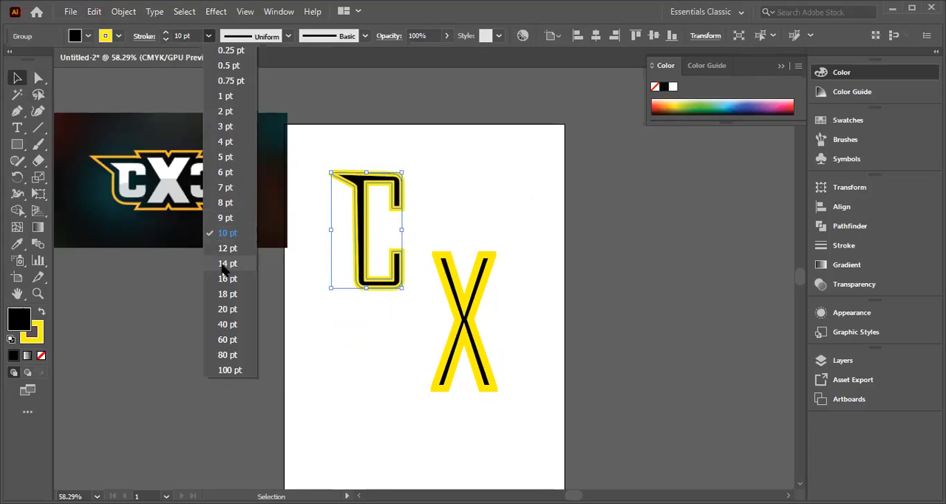
pyautogui.click(225, 265)
pyautogui.click(496, 179)
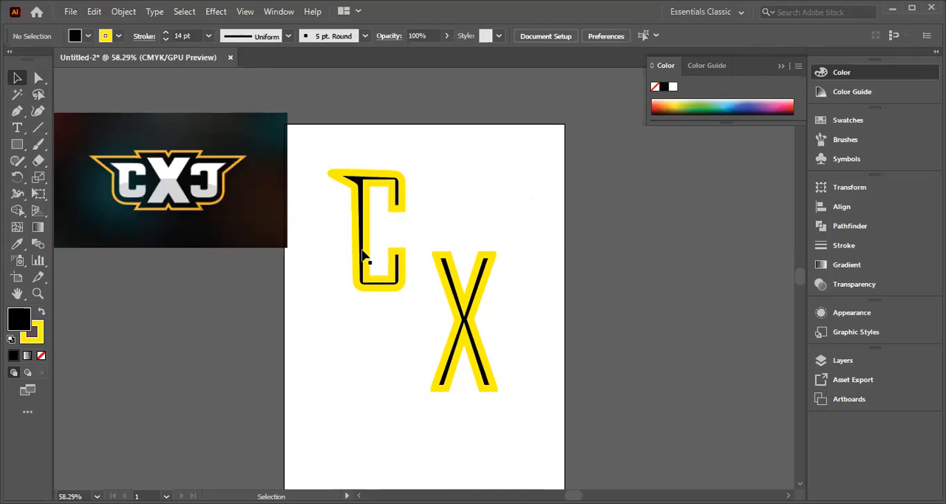
# Step: Move the outlined C back down beside the X and scale the X down slightly to suit the C's height
pyautogui.moveTo(363, 249); pyautogui.dragTo(373, 336)
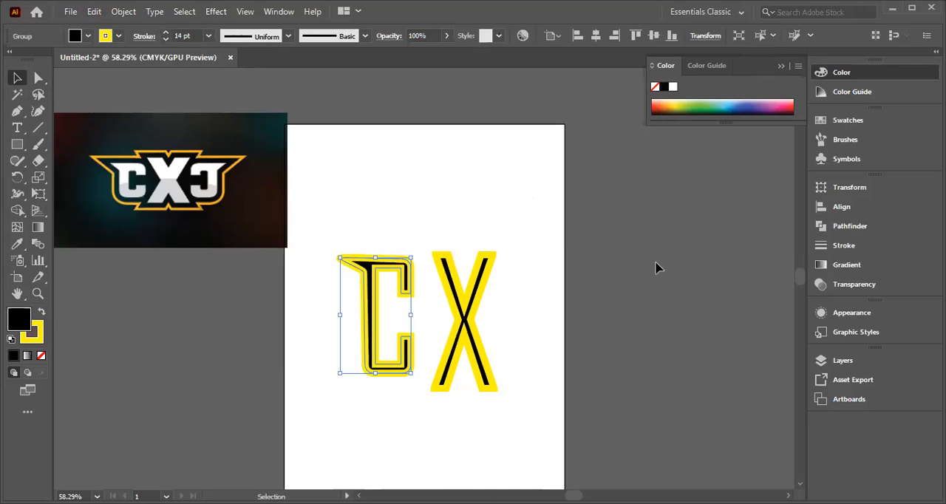
pyautogui.click(466, 372)
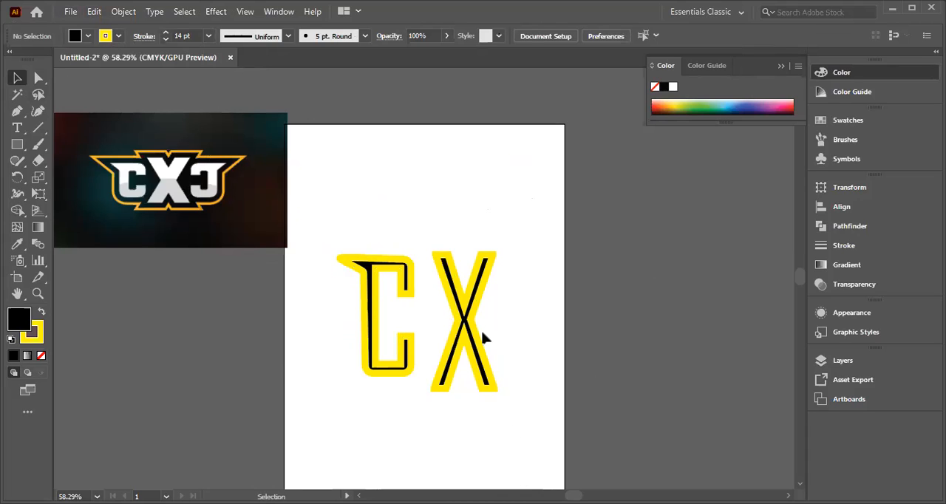
pyautogui.click(473, 347)
pyautogui.moveTo(496, 390); pyautogui.dragTo(491, 379)
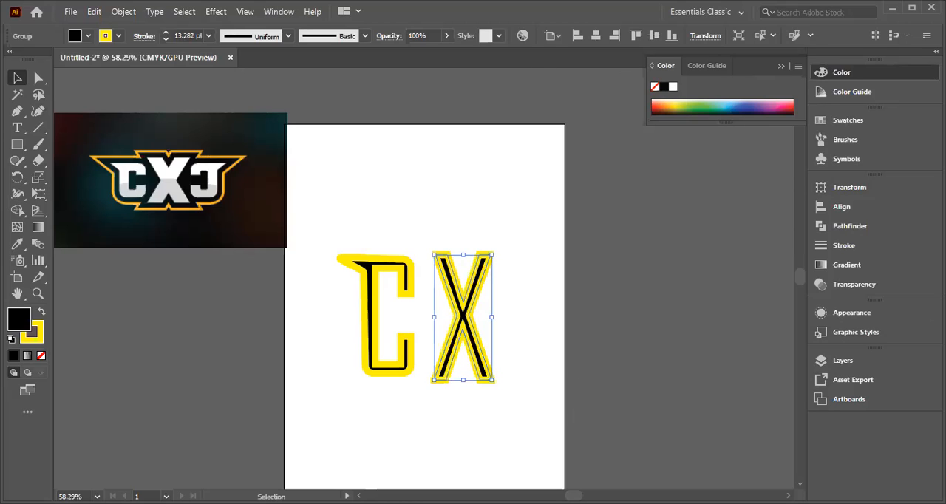
pyautogui.click(377, 193)
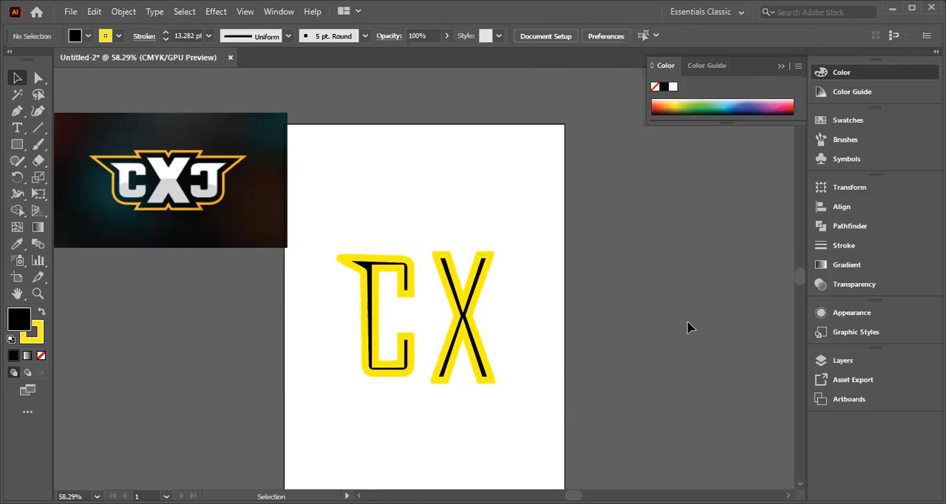
pyautogui.rightClick(368, 293)
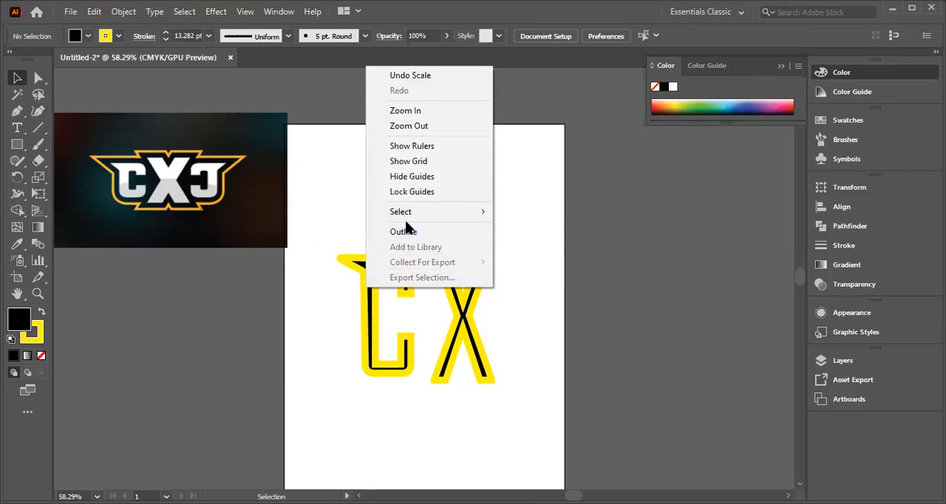
pyautogui.click(326, 210)
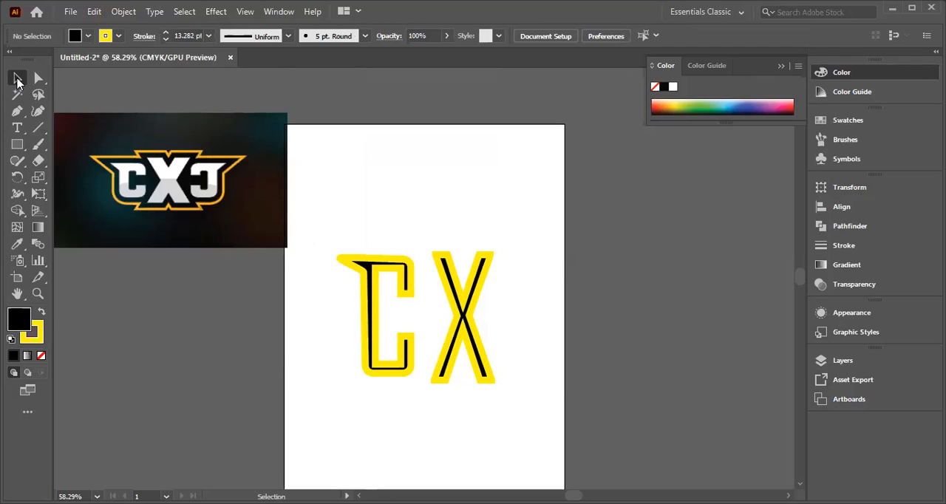
pyautogui.rightClick(374, 298)
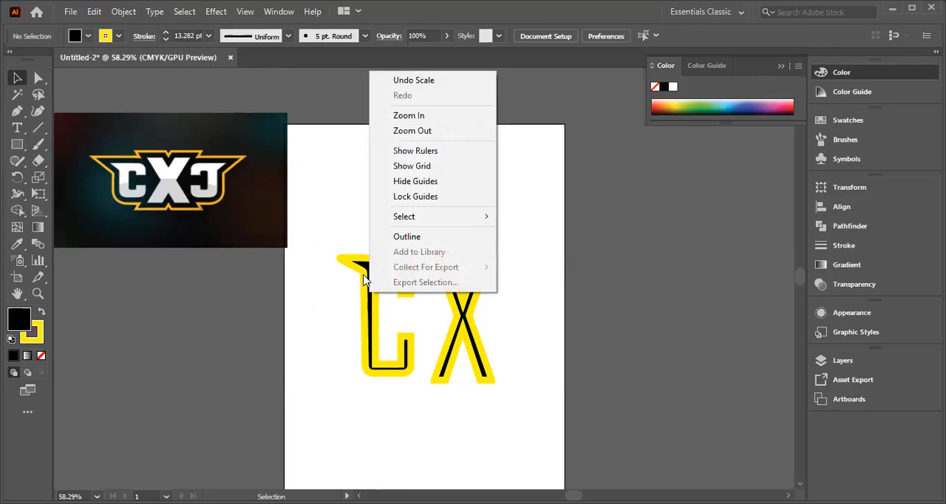
pyautogui.rightClick(361, 293)
pyautogui.click(319, 192)
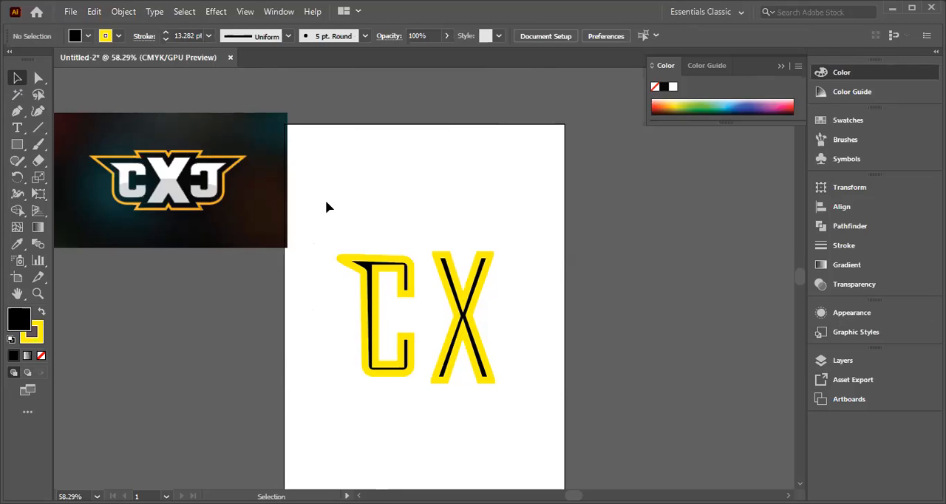
# Step: Create a mirrored copy of the outlined letter C by reflecting it across the vertical axis
pyautogui.click(376, 297)
pyautogui.rightClick(370, 289)
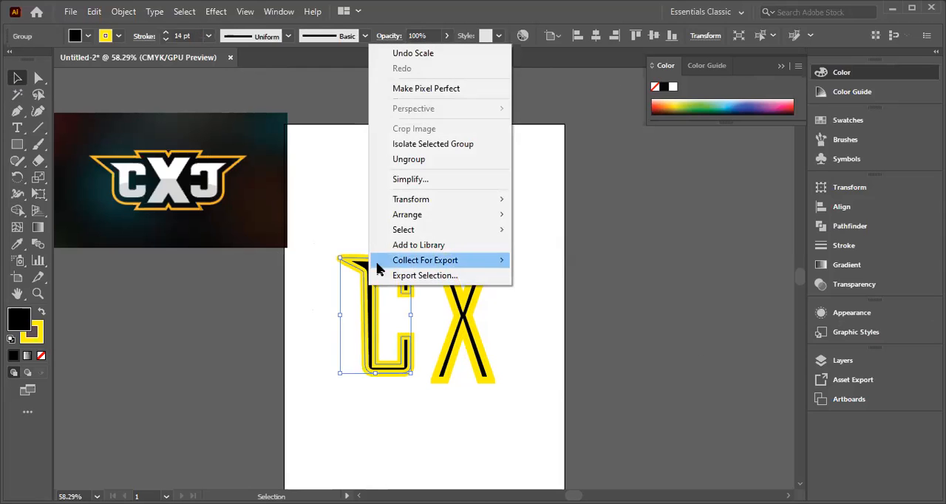
pyautogui.moveTo(397, 233)
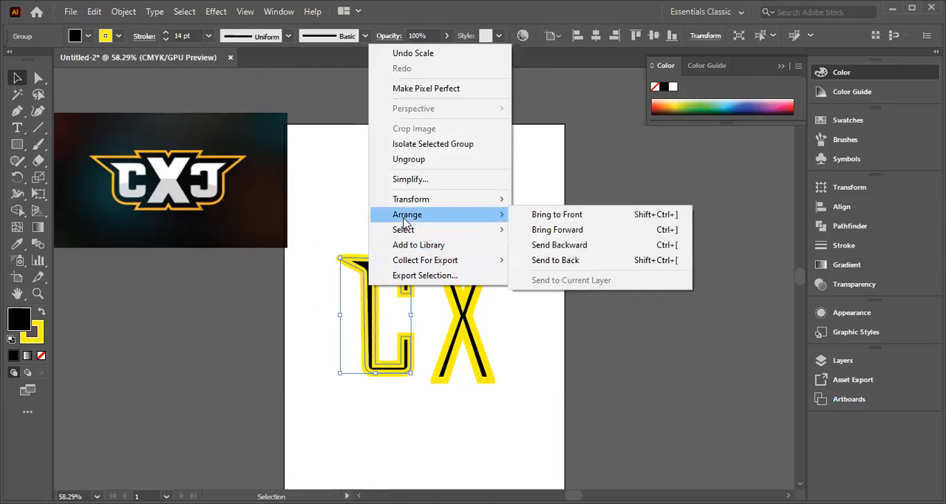
pyautogui.moveTo(436, 203)
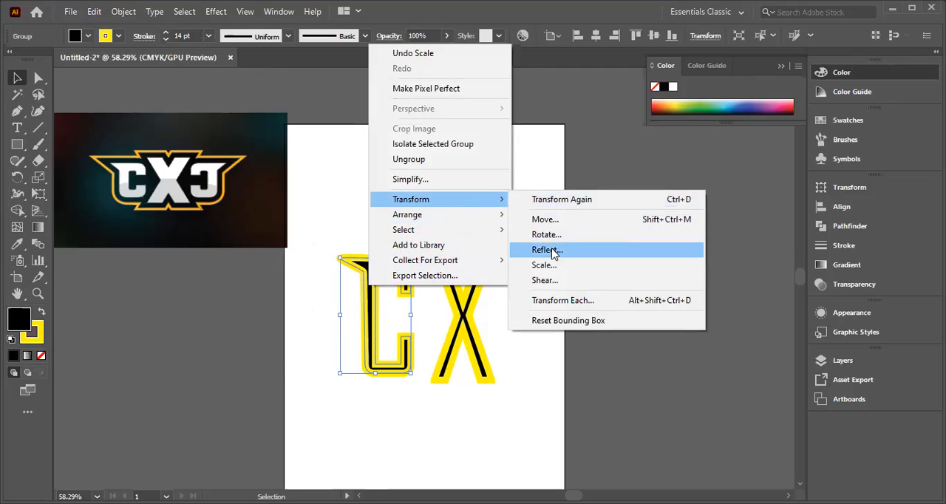
pyautogui.click(547, 250)
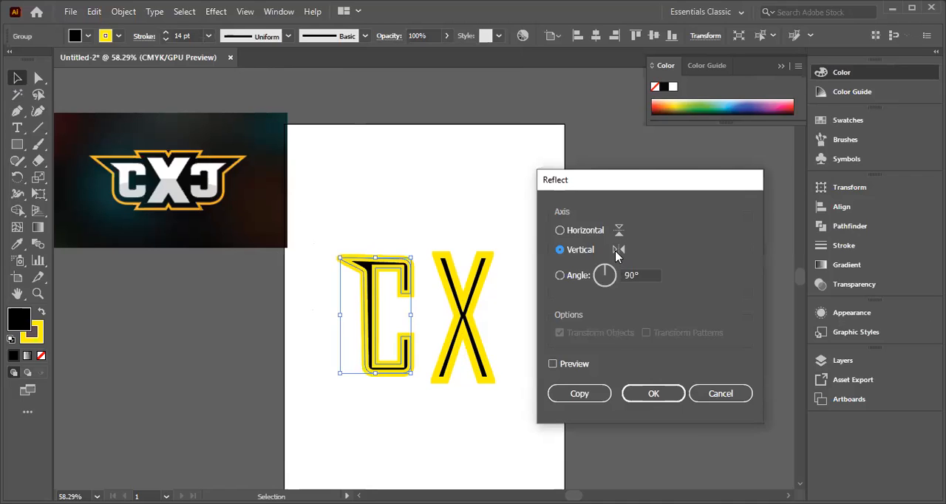
pyautogui.click(579, 394)
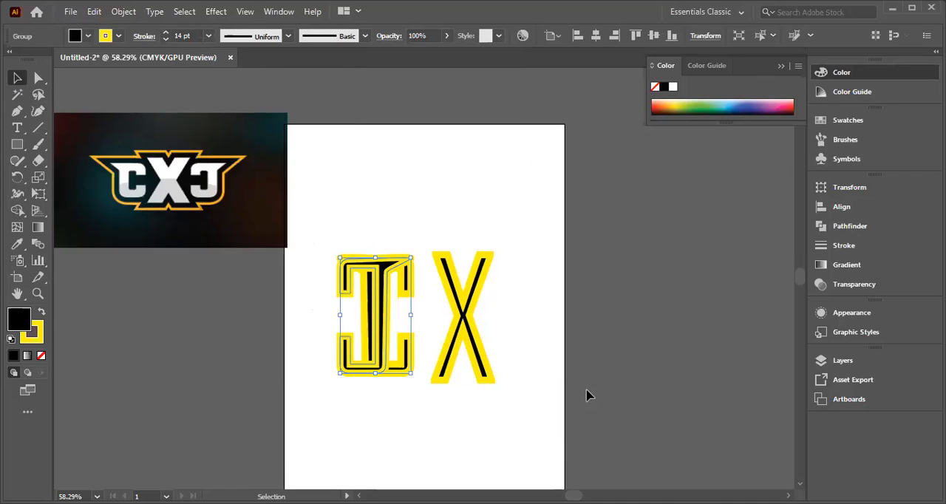
# Step: Separate the overlapping C shapes, placing the mirrored copy right of the X and the original C close to the X's left side
pyautogui.click(393, 400)
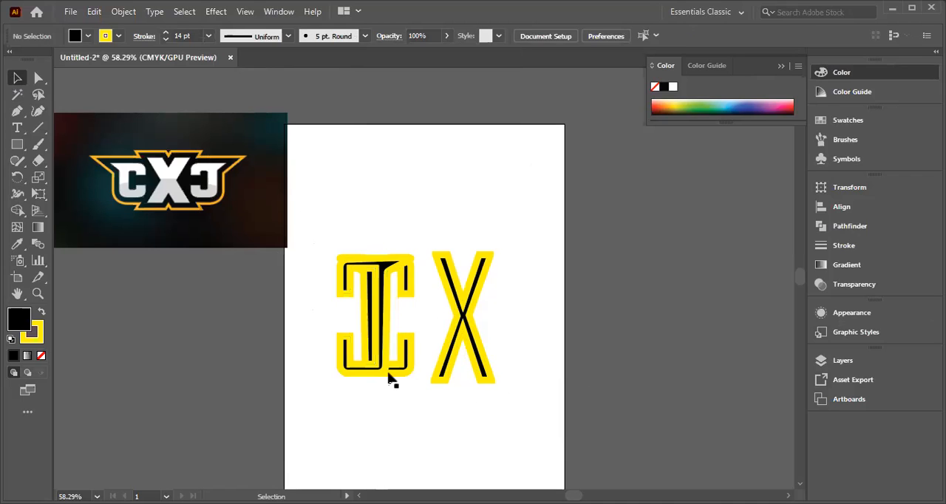
pyautogui.moveTo(399, 361); pyautogui.dragTo(405, 393)
pyautogui.click(391, 390)
pyautogui.moveTo(371, 278); pyautogui.dragTo(343, 316)
pyautogui.moveTo(377, 349); pyautogui.dragTo(466, 444)
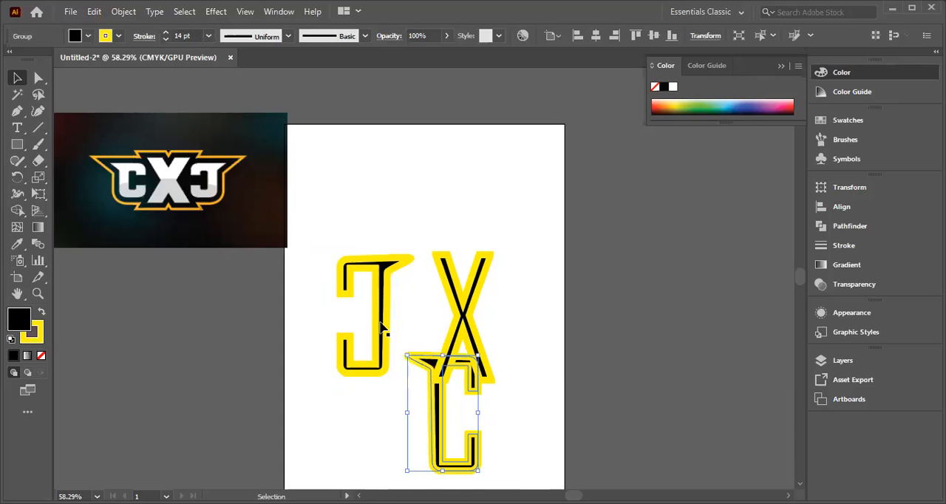
pyautogui.moveTo(535, 312); pyautogui.dragTo(516, 376)
pyautogui.moveTo(435, 411); pyautogui.dragTo(376, 305)
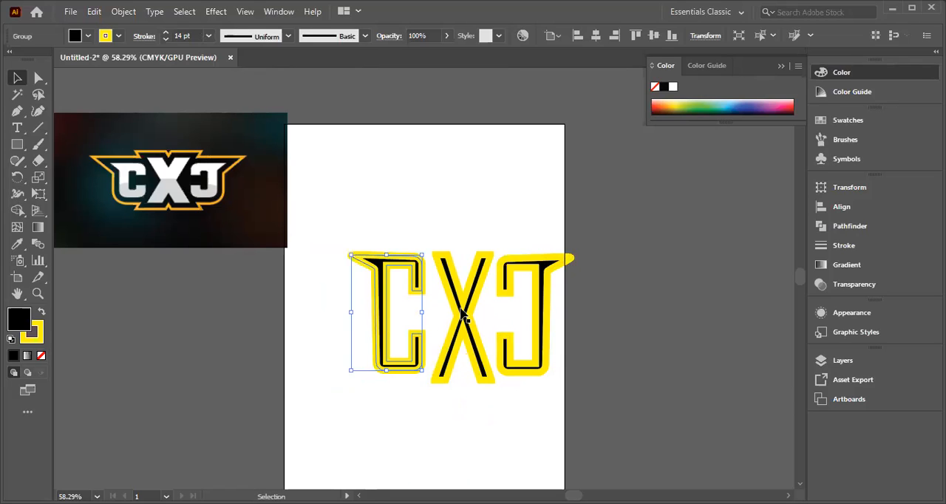
pyautogui.moveTo(381, 320)
pyautogui.mouseDown()
pyautogui.moveTo(389, 319)
pyautogui.moveTo(375, 334)
pyautogui.mouseUp()
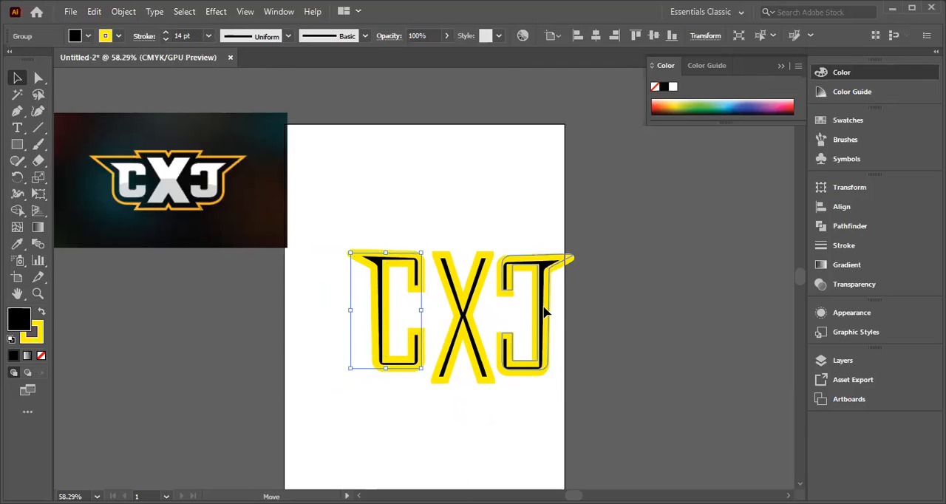
pyautogui.click(547, 318)
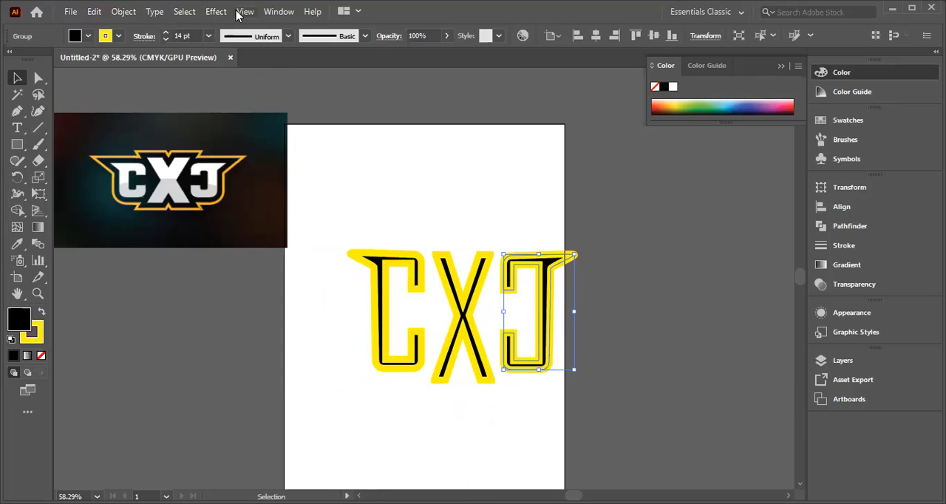
pyautogui.moveTo(340, 219); pyautogui.dragTo(589, 408)
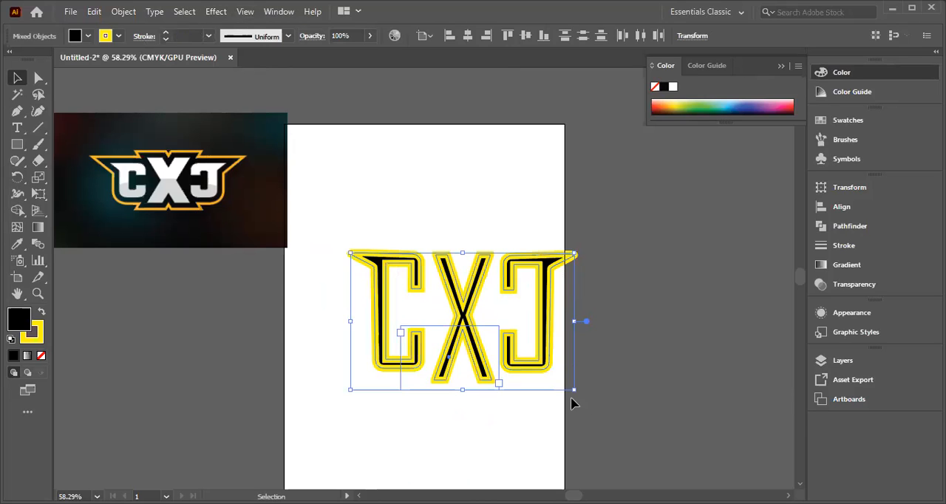
pyautogui.click(445, 186)
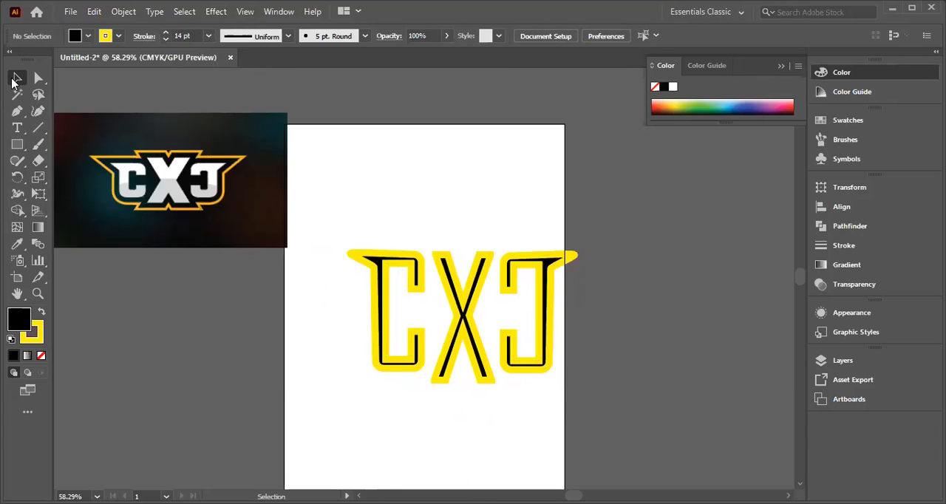
pyautogui.moveTo(357, 242); pyautogui.dragTo(585, 387)
pyautogui.click(431, 409)
pyautogui.moveTo(321, 236); pyautogui.dragTo(646, 380)
pyautogui.click(454, 244)
pyautogui.moveTo(341, 250); pyautogui.dragTo(559, 427)
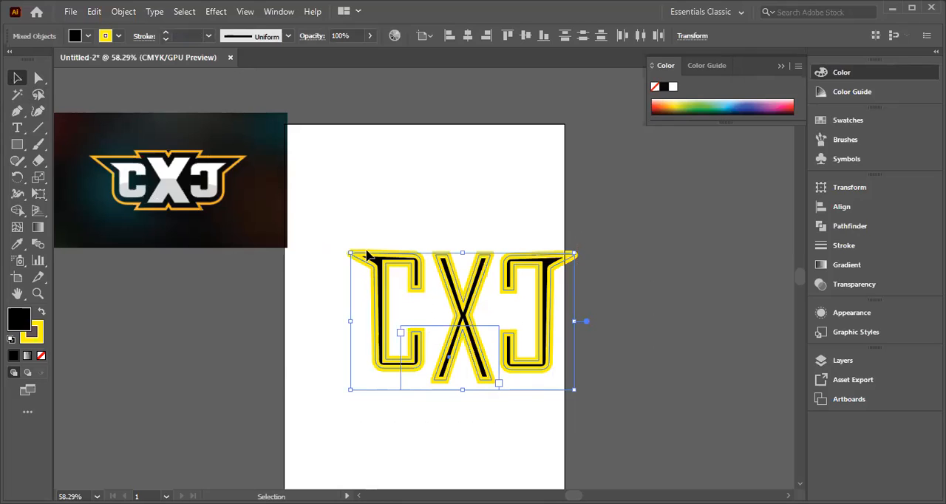
pyautogui.keyDown('shift'); pyautogui.click(553, 294); pyautogui.keyUp('shift')
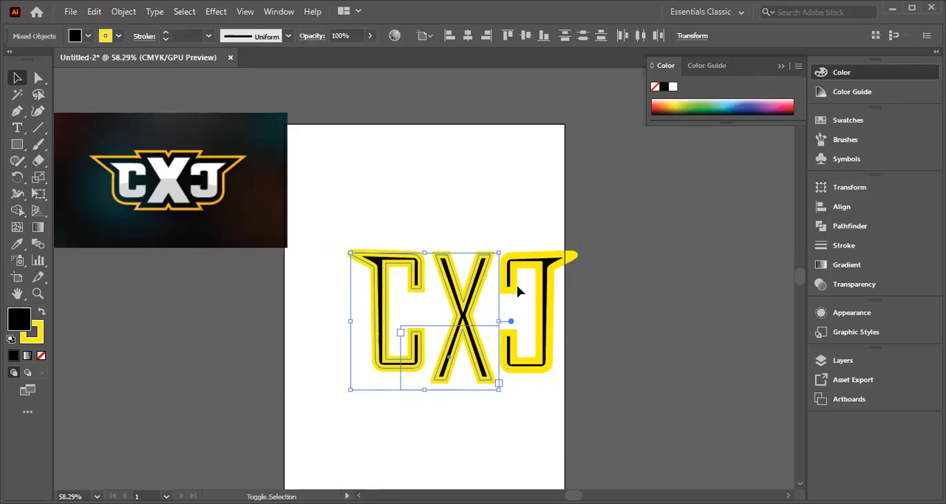
pyautogui.click(427, 257)
# Step: Move the complete three-letter group left so that it sits within the artboard's width
pyautogui.moveTo(346, 230); pyautogui.dragTo(594, 391)
pyautogui.moveTo(548, 313); pyautogui.dragTo(504, 313)
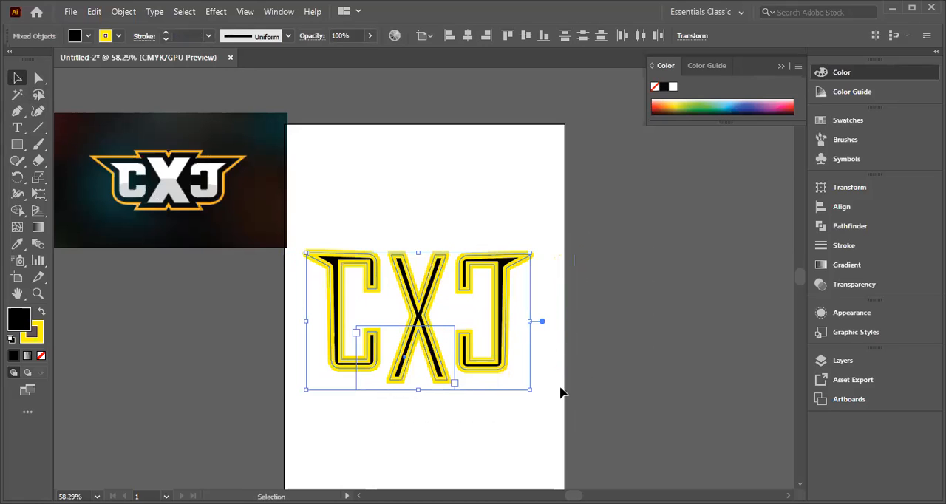
pyautogui.click(530, 215)
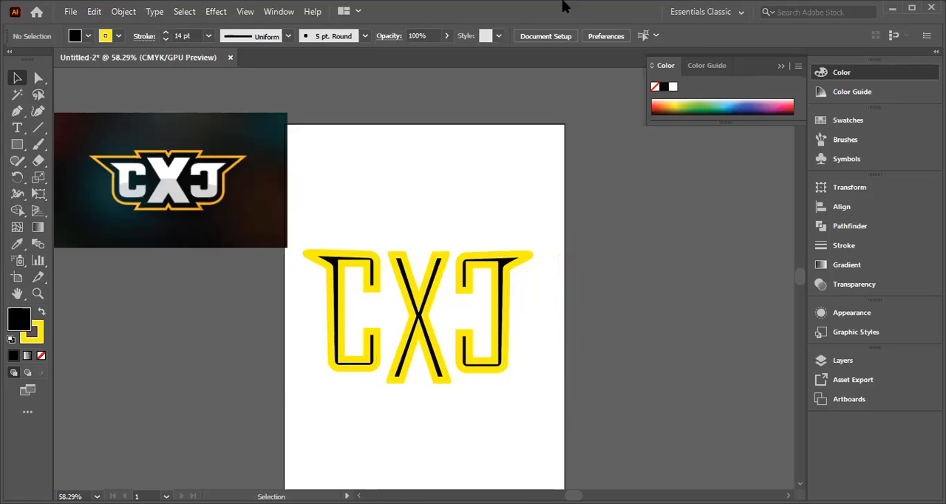
# Step: Scale the letter X down slightly so that its height is closer to that of the two side letters
pyautogui.click(411, 293)
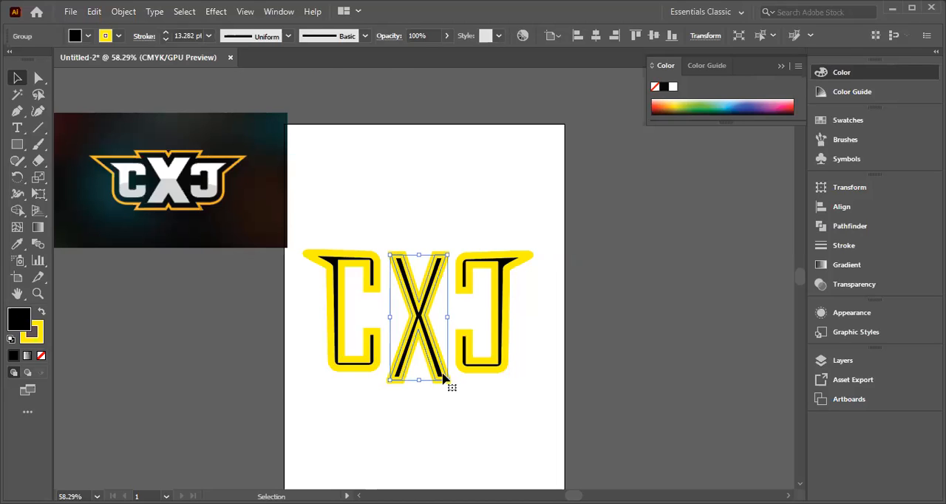
pyautogui.moveTo(445, 378); pyautogui.dragTo(445, 376)
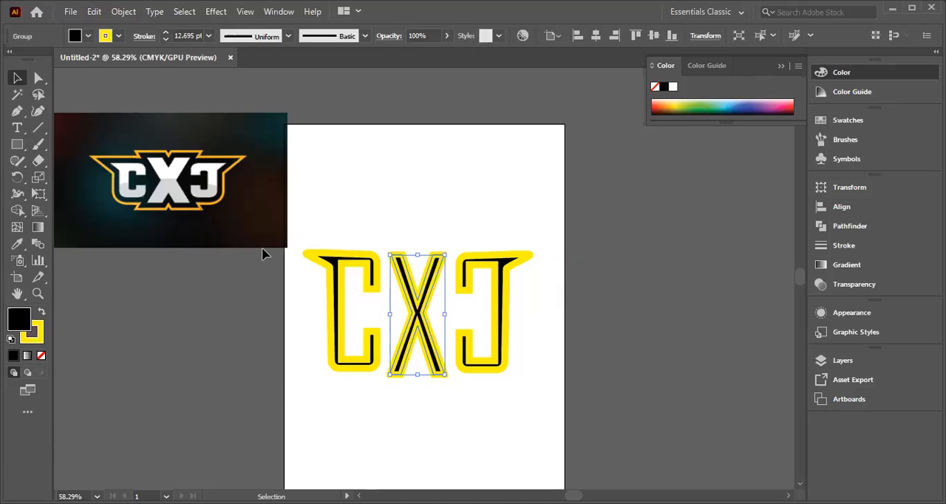
pyautogui.click(374, 466)
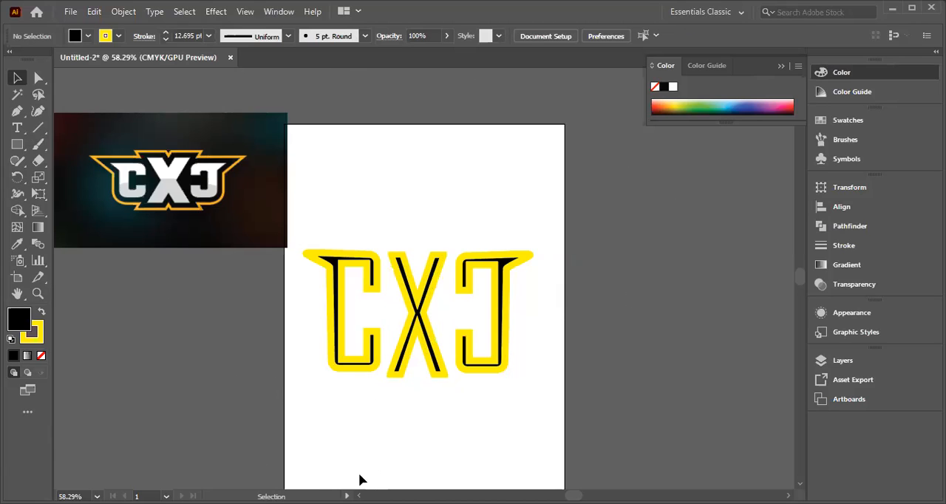
# Step: Swap the fill and stroke colours of all three letters, giving them a yellow fill and black outlines
pyautogui.moveTo(295, 230); pyautogui.dragTo(540, 399)
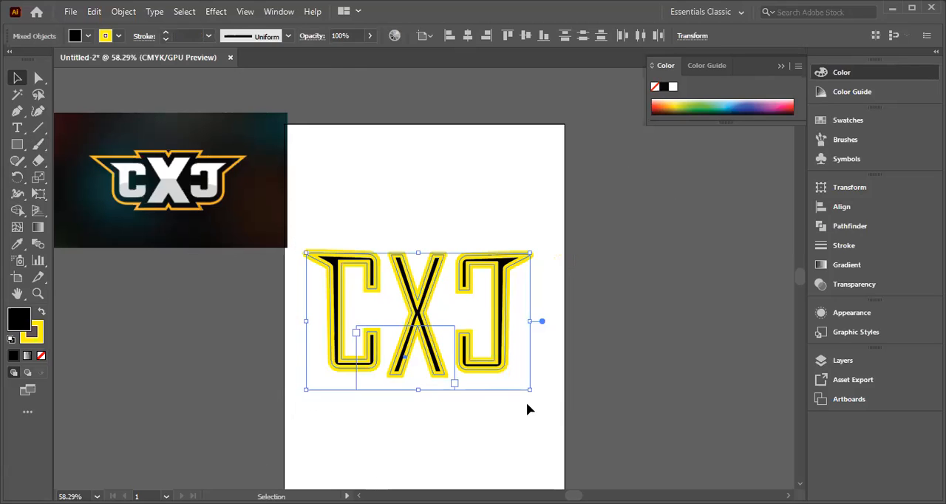
pyautogui.click(42, 313)
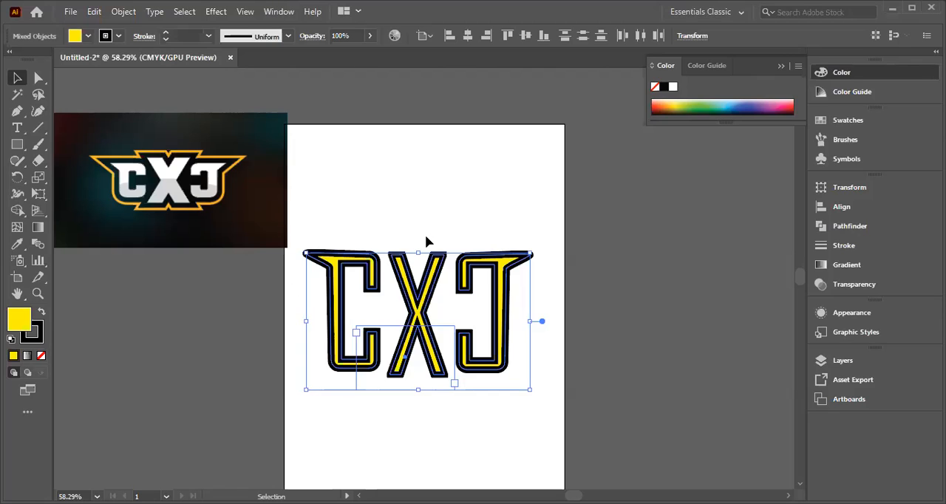
pyautogui.click(360, 208)
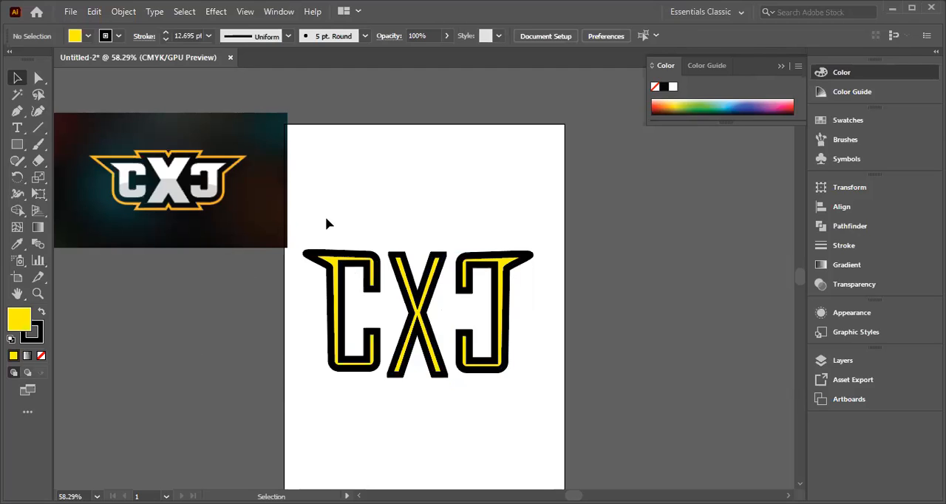
# Step: Move the whole lettering off the artboard to the right and back onto it, slightly higher on the page
pyautogui.moveTo(294, 244); pyautogui.dragTo(544, 394)
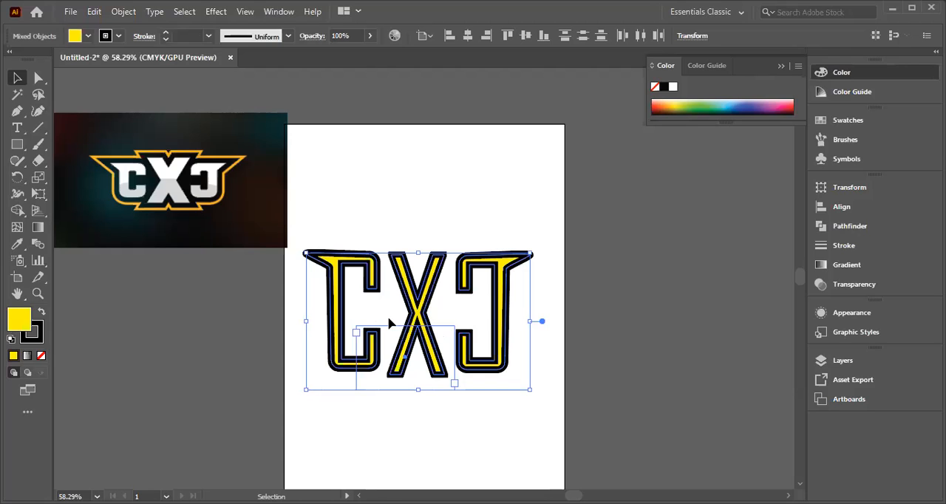
pyautogui.click(452, 290)
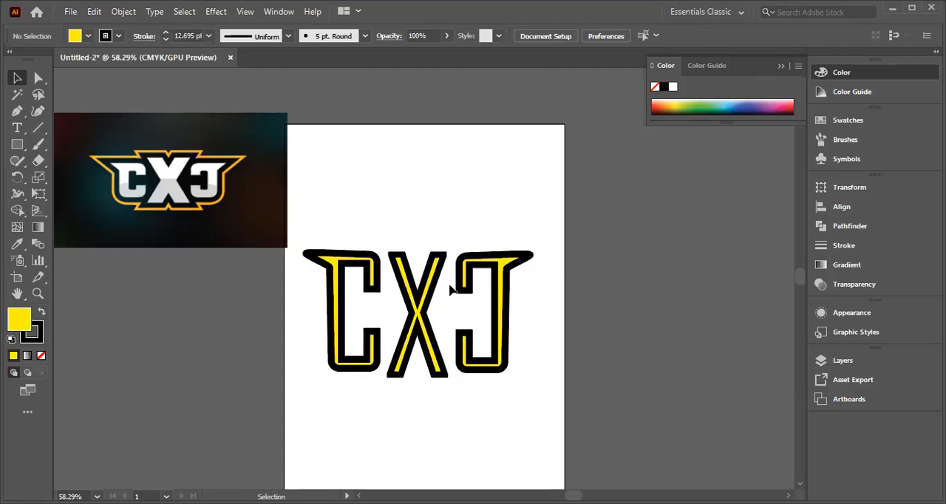
pyautogui.moveTo(300, 226); pyautogui.dragTo(558, 358)
pyautogui.moveTo(495, 321); pyautogui.dragTo(733, 308)
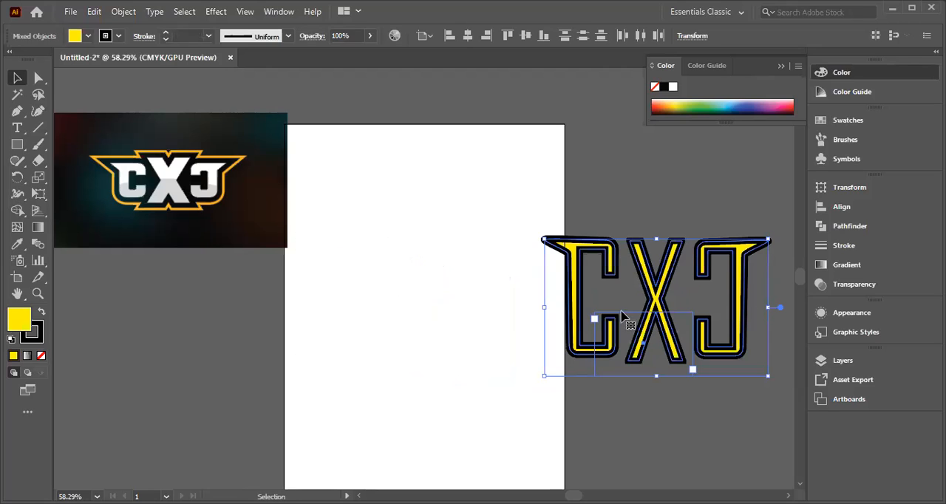
pyautogui.click(644, 225)
pyautogui.moveTo(669, 329); pyautogui.dragTo(426, 299)
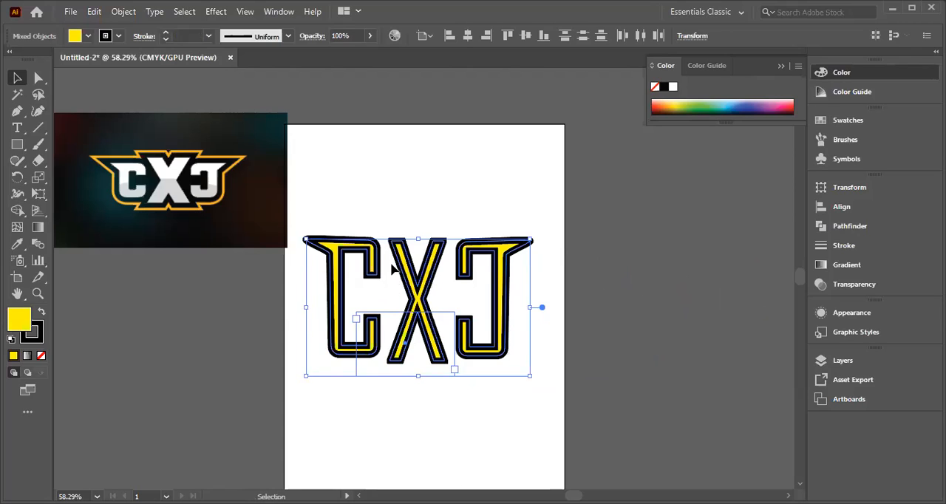
pyautogui.click(390, 185)
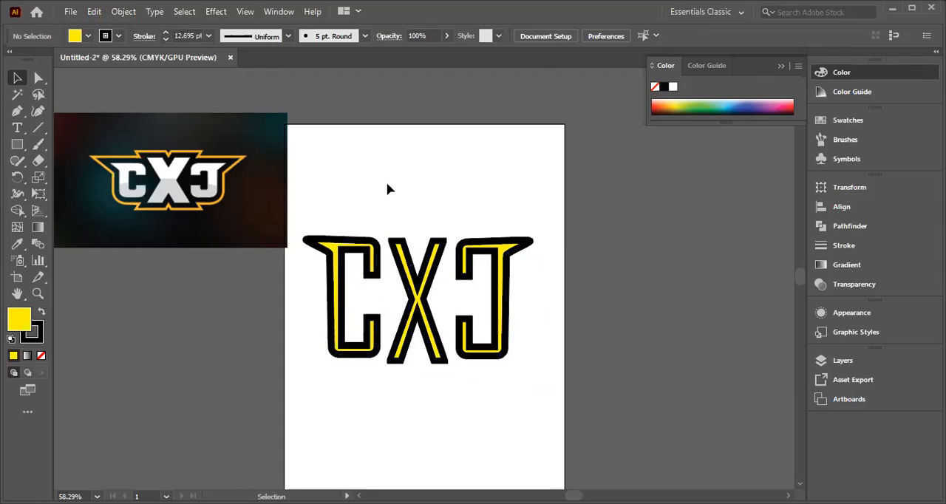
# Step: Enlarge the X so it stands taller than the side letters, and move both side letters down to flank its middle
pyautogui.click(425, 290)
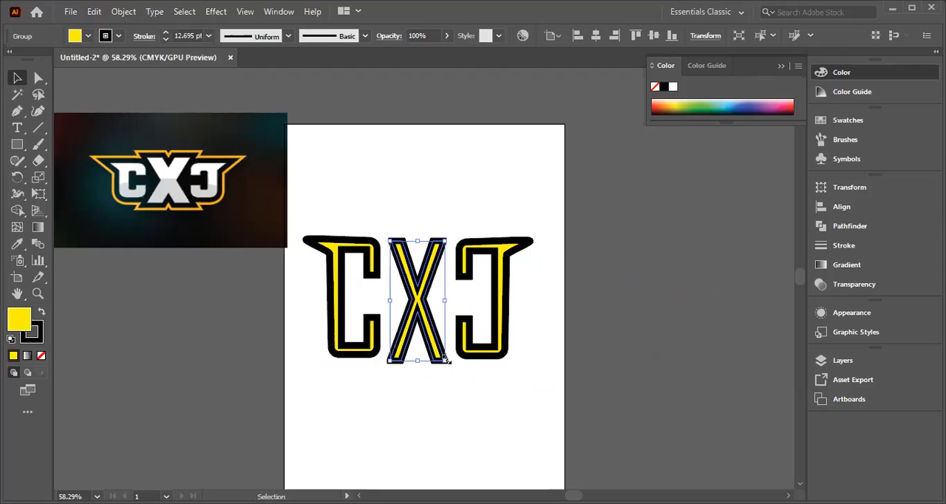
pyautogui.moveTo(445, 360)
pyautogui.mouseDown()
pyautogui.moveTo(470, 380)
pyautogui.moveTo(470, 394)
pyautogui.mouseUp()
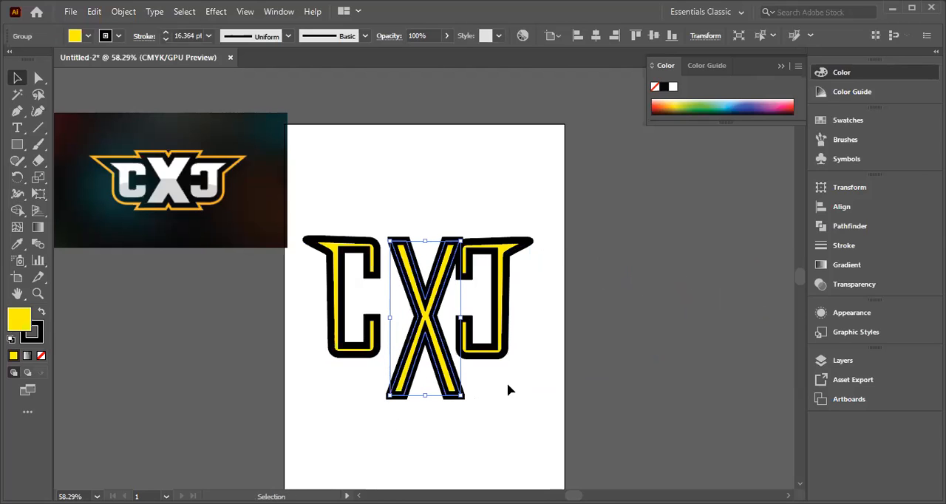
pyautogui.moveTo(503, 307); pyautogui.dragTo(526, 330)
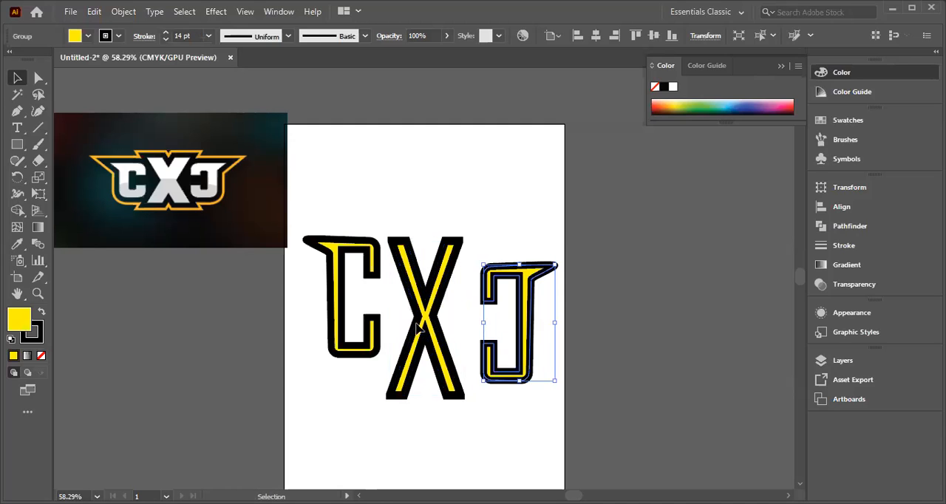
pyautogui.moveTo(332, 314); pyautogui.dragTo(332, 340)
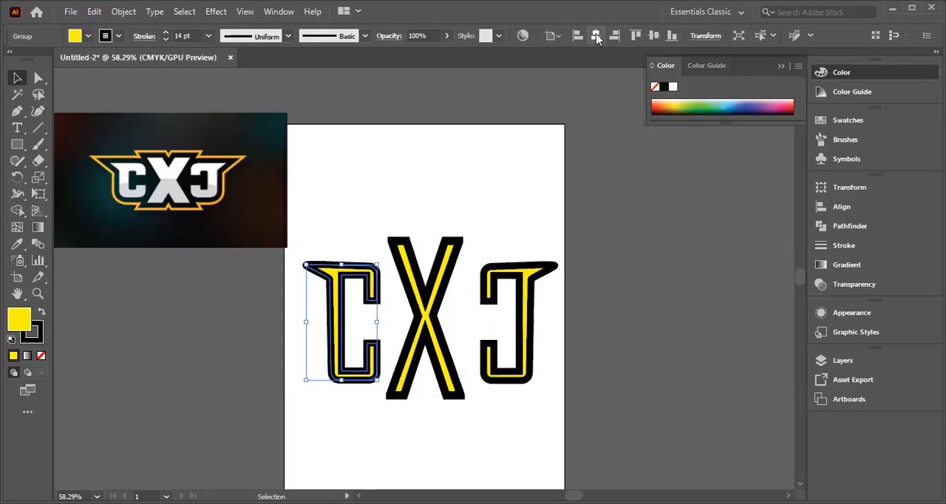
# Step: Try aligning all three letters to their horizontal centre and undo the alignment
pyautogui.moveTo(303, 237); pyautogui.dragTo(575, 399)
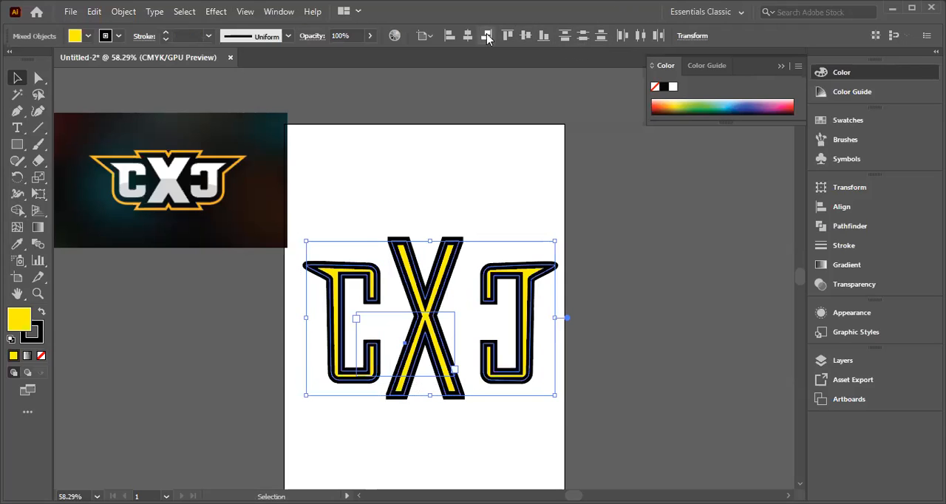
pyautogui.click(466, 36)
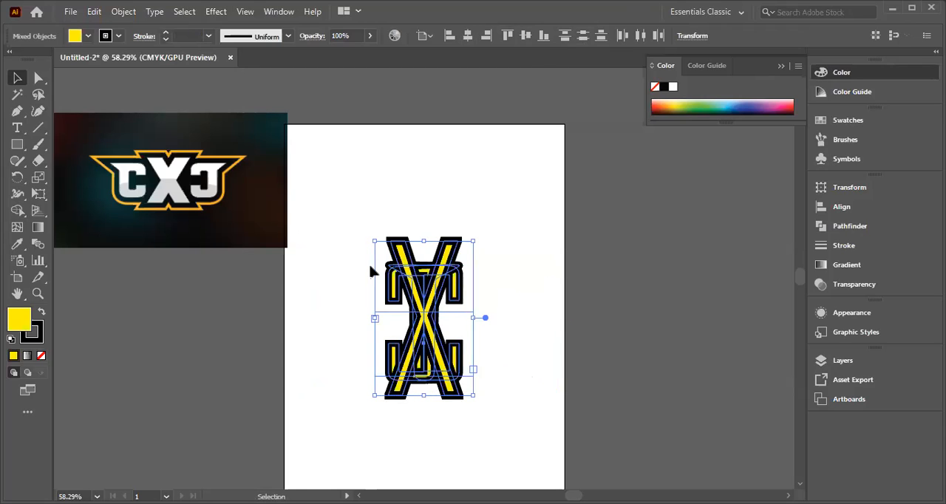
pyautogui.hotkey('ctrl', 'z')
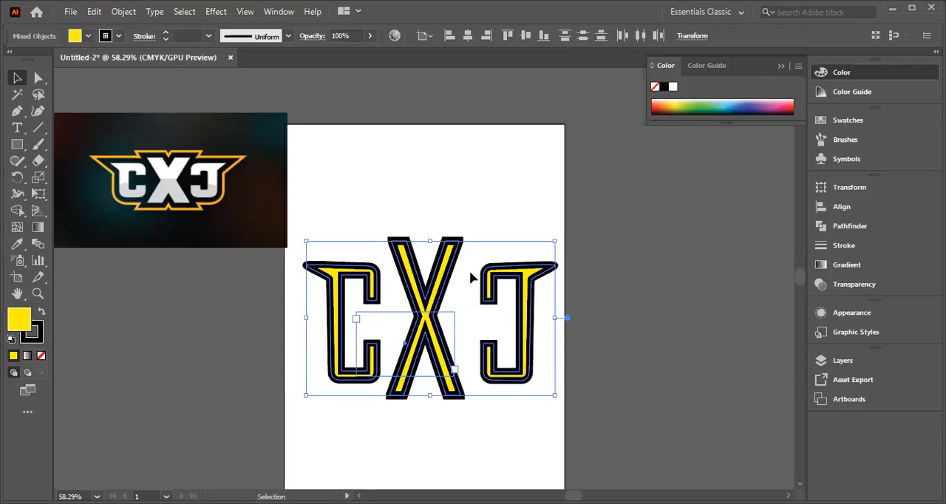
# Step: Shift the lettering slightly left on the artboard and bring the mirrored C closer to the X
pyautogui.moveTo(494, 303); pyautogui.dragTo(458, 298)
pyautogui.click(469, 165)
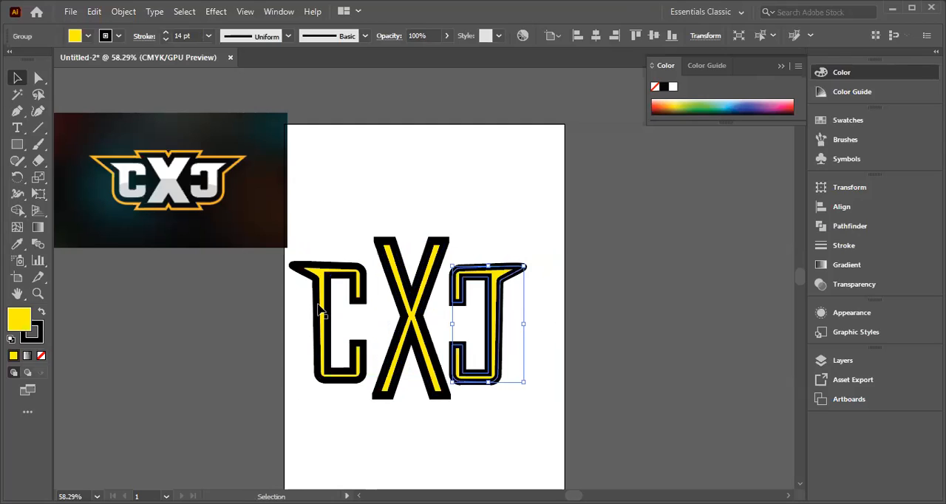
# Step: Move the left C closer to the X and nudge it up level with the mirrored C
pyautogui.click(280, 339)
pyautogui.moveTo(326, 323)
pyautogui.mouseDown()
pyautogui.moveTo(345, 333)
pyautogui.moveTo(327, 329)
pyautogui.moveTo(329, 336)
pyautogui.mouseUp()
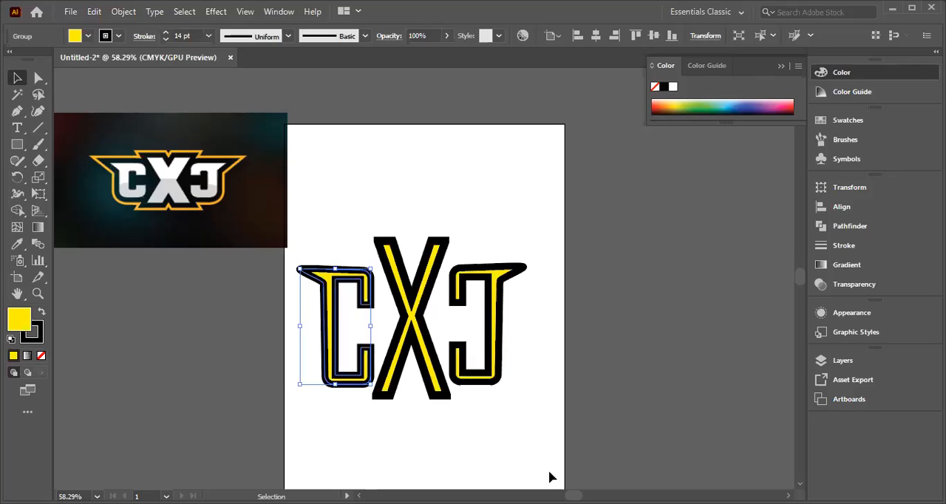
pyautogui.press('Up')
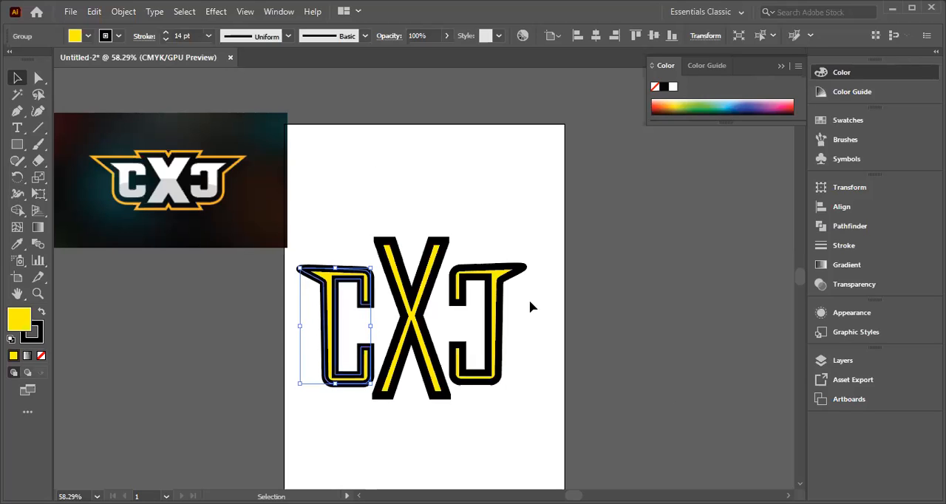
pyautogui.press('Up')
pyautogui.press('Up')
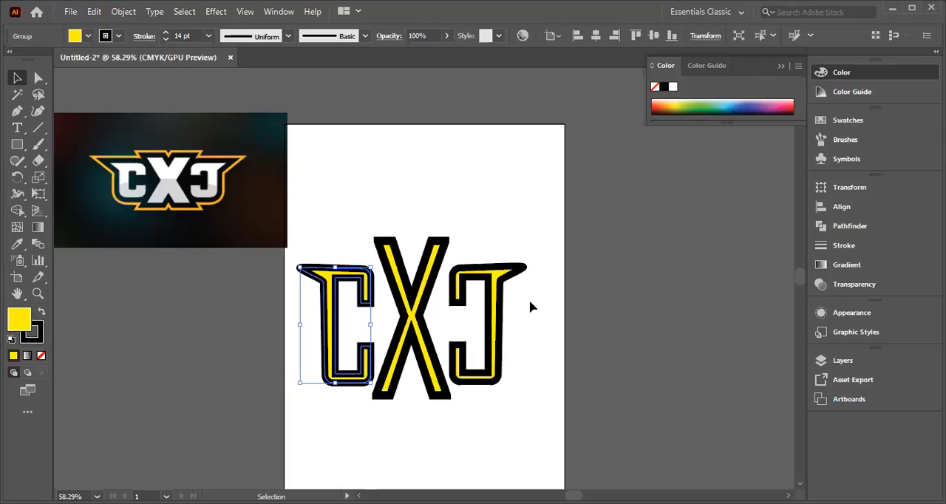
pyautogui.press('Up')
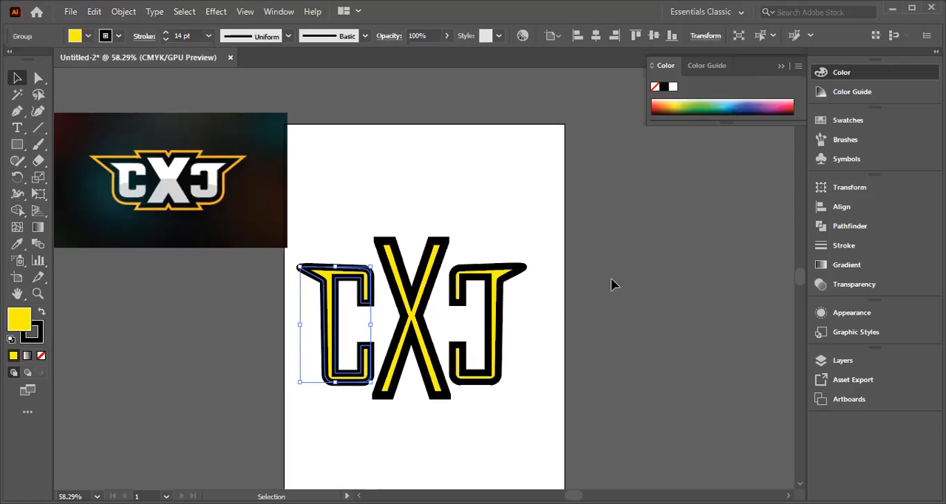
pyautogui.click(520, 354)
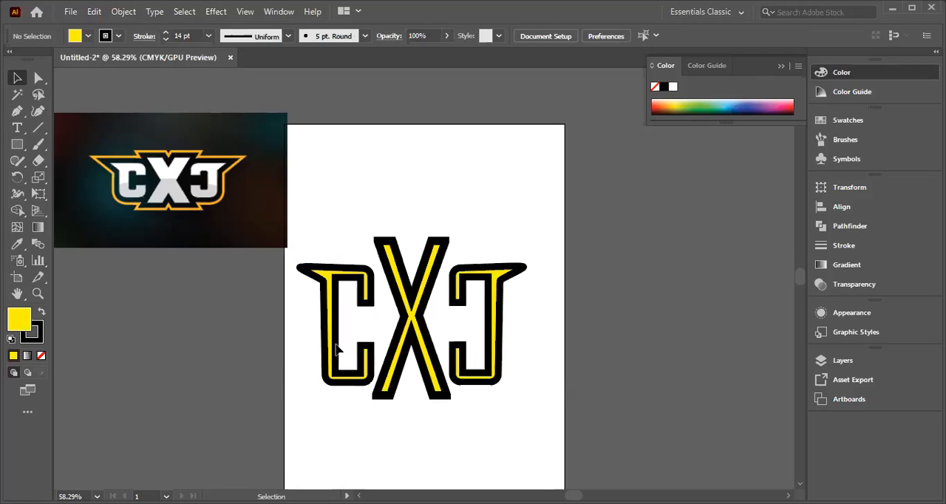
# Step: Scale both side letters down slightly from their lower edges, keeping their tops in place
pyautogui.click(337, 378)
pyautogui.moveTo(335, 380); pyautogui.dragTo(335, 366)
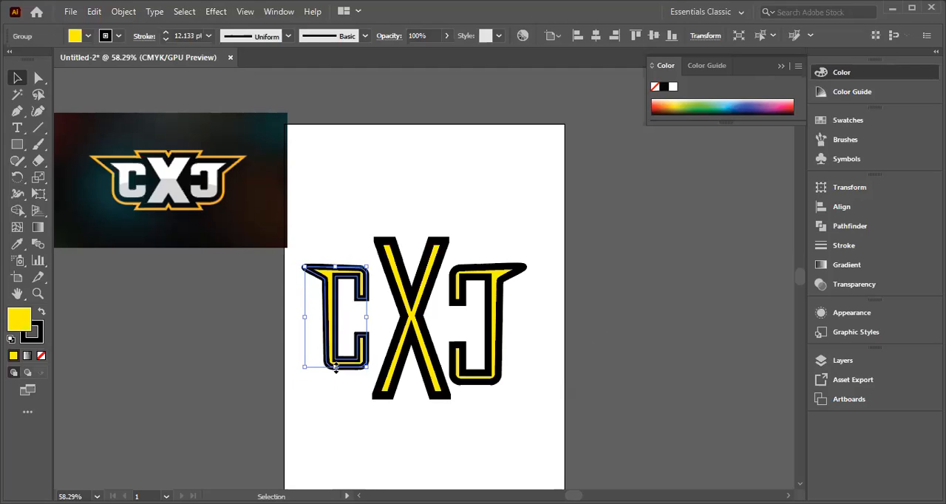
pyautogui.click(498, 326)
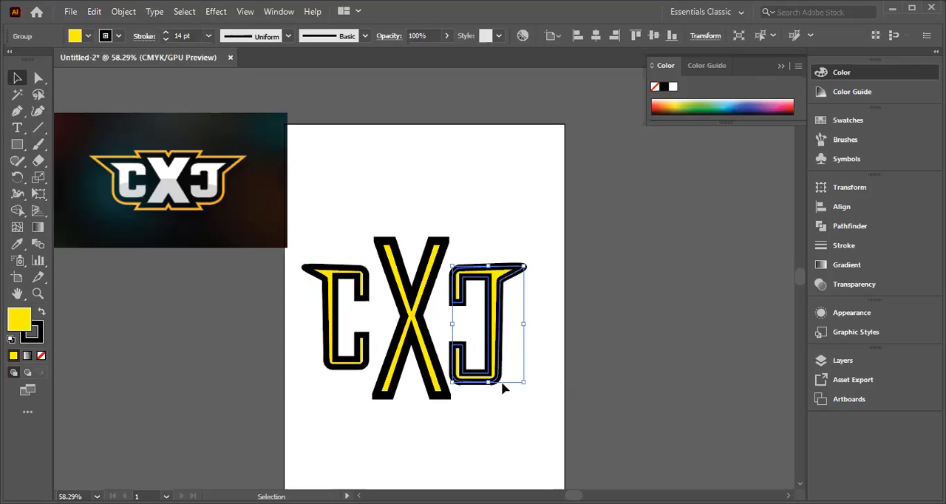
pyautogui.moveTo(489, 385); pyautogui.dragTo(490, 371)
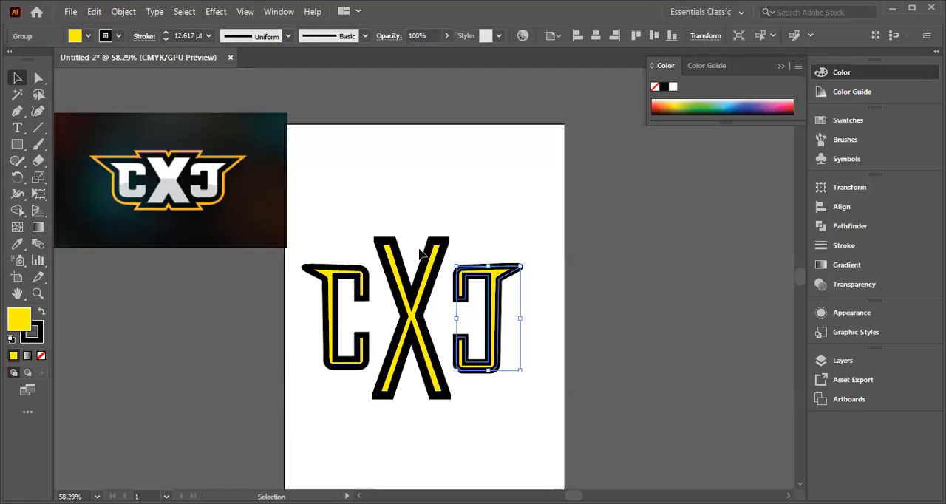
pyautogui.click(518, 212)
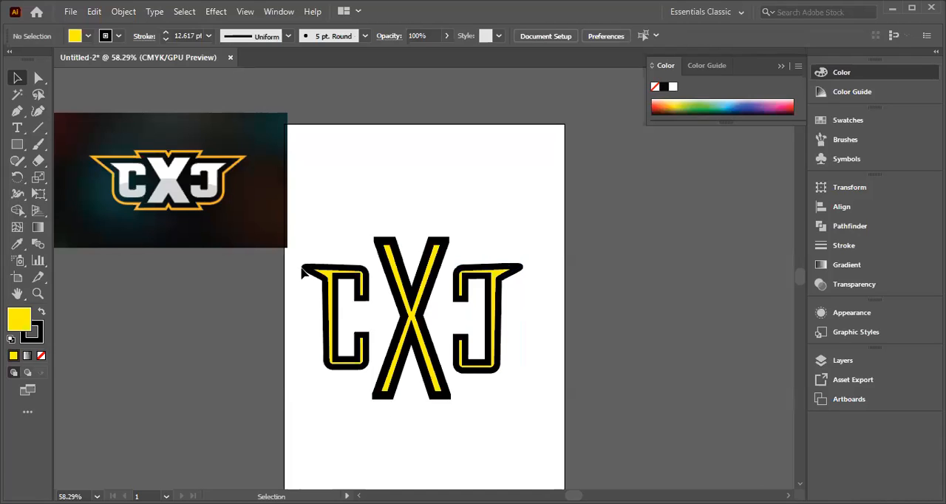
# Step: Nudge the left C right until it almost touches the X
pyautogui.moveTo(303, 309); pyautogui.dragTo(376, 383)
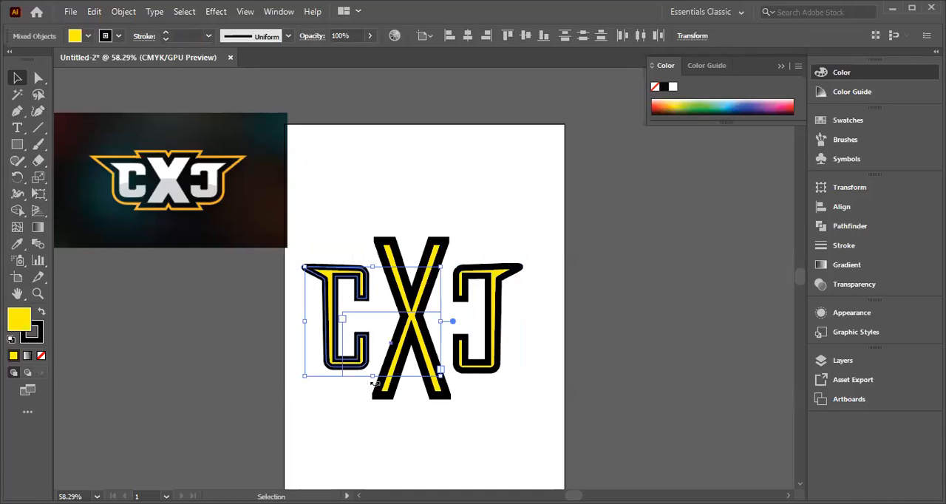
pyautogui.click(469, 194)
pyautogui.click(330, 278)
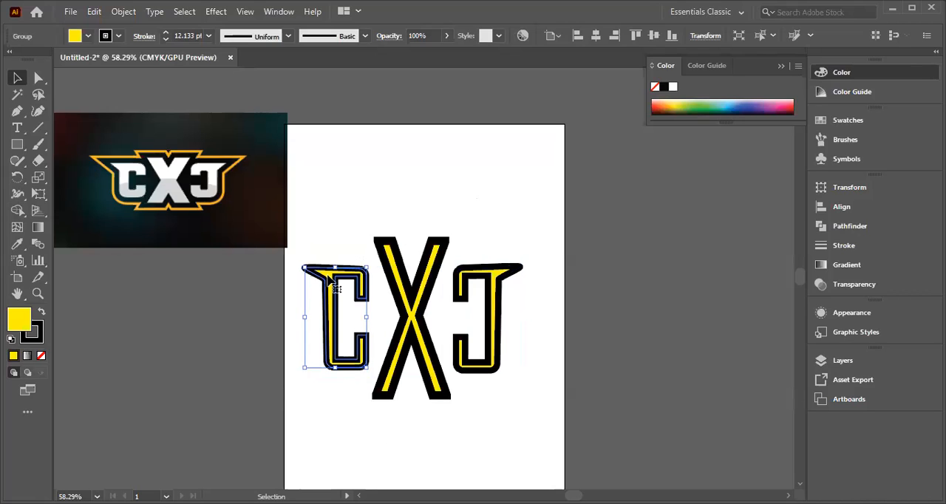
pyautogui.press('Right')
pyautogui.press('Right')
pyautogui.press('Right')
pyautogui.press('Right')
pyautogui.press('Right')
pyautogui.press('Right')
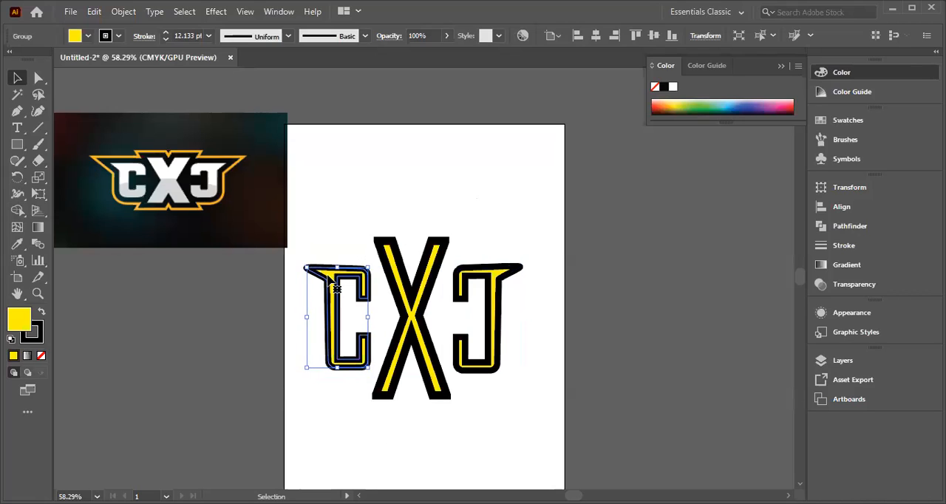
pyautogui.press('Right')
pyautogui.press('Right')
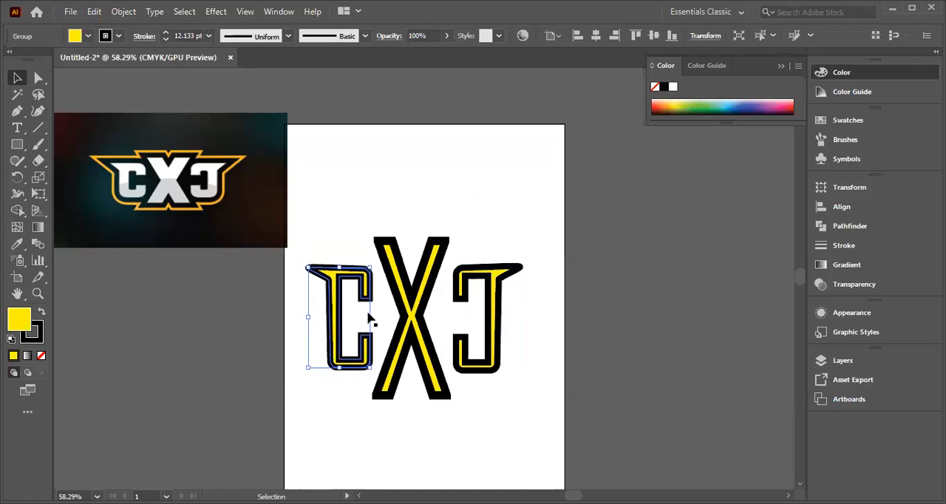
# Step: Nudge the mirrored C left until it almost touches the X
pyautogui.click(501, 318)
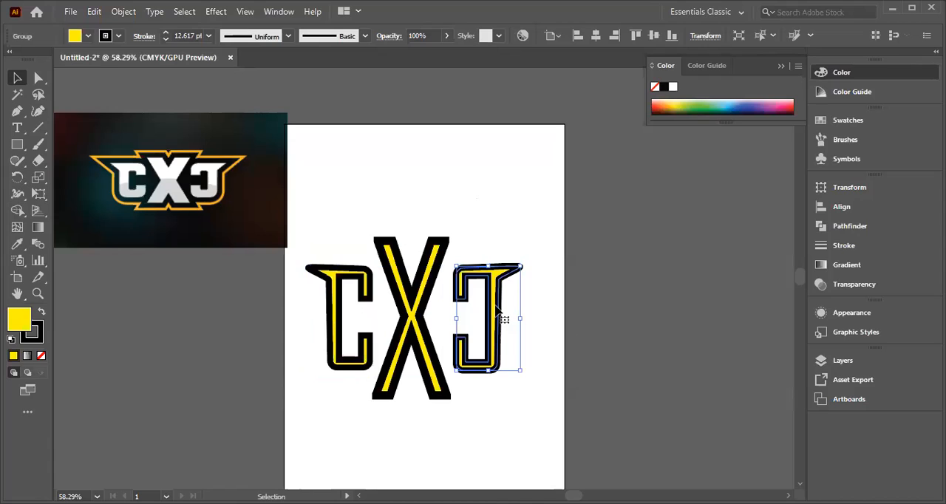
pyautogui.press('Left')
pyautogui.press('Left')
pyautogui.press('Left')
pyautogui.press('Left')
pyautogui.press('Left')
pyautogui.press('Left')
pyautogui.press('Left')
pyautogui.press('Left')
pyautogui.press('Left')
pyautogui.press('Left')
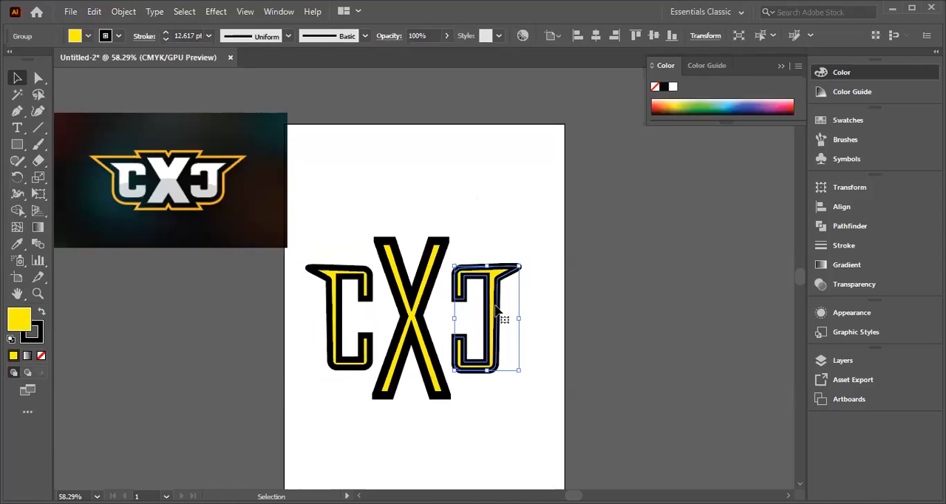
pyautogui.press('Left')
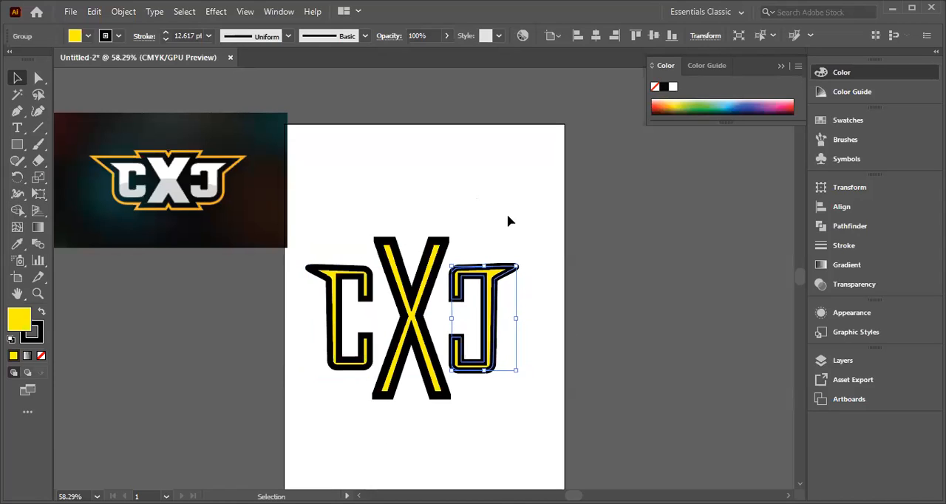
pyautogui.click(620, 324)
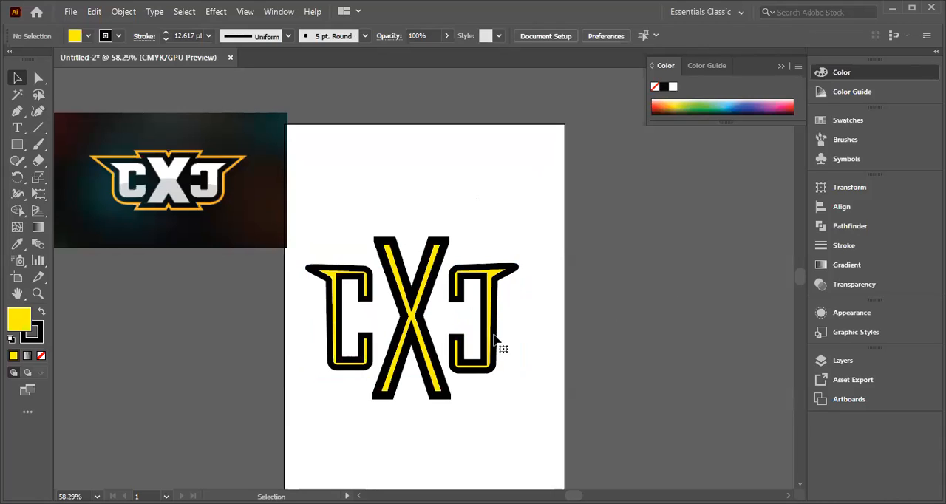
# Step: Shrink the mirrored C slightly from its lower edge to match the left C's height
pyautogui.click(487, 372)
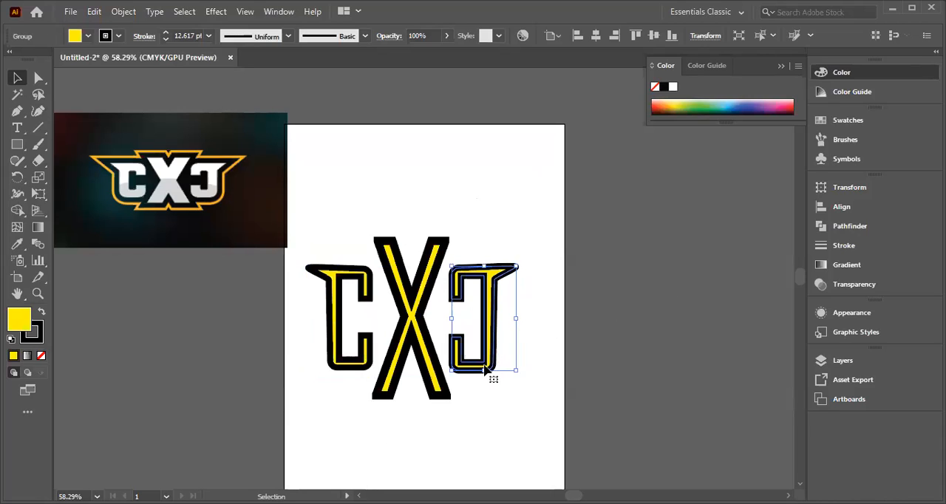
pyautogui.moveTo(486, 371); pyautogui.dragTo(486, 368)
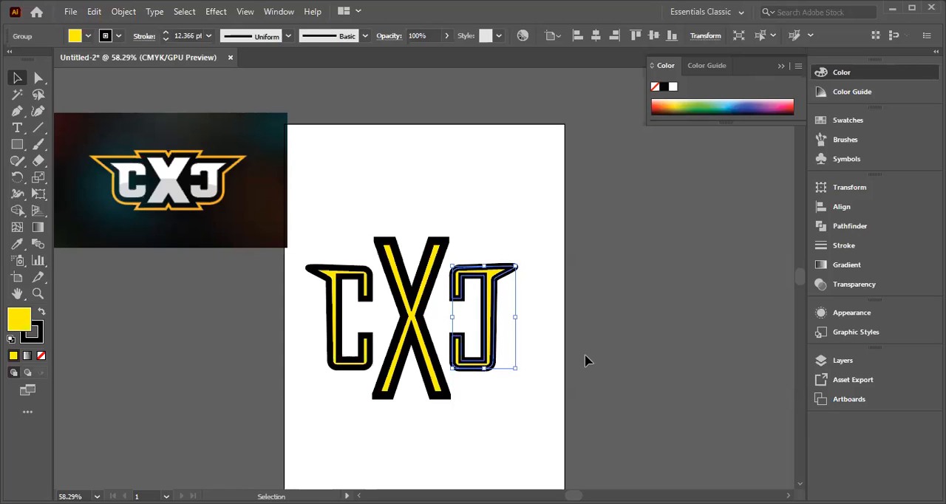
pyautogui.click(620, 330)
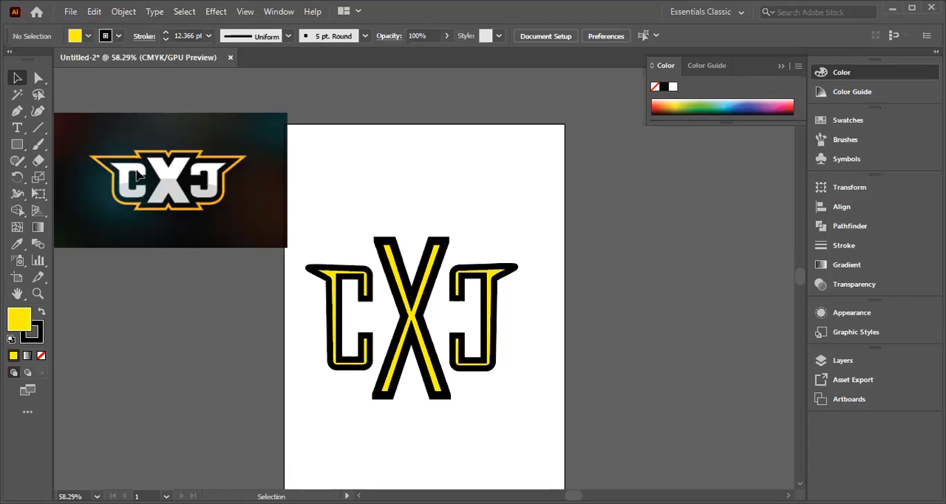
# Step: Place a copy of the complete lettering on the pasteboard to the right of the artboard
pyautogui.moveTo(322, 344); pyautogui.dragTo(740, 346)
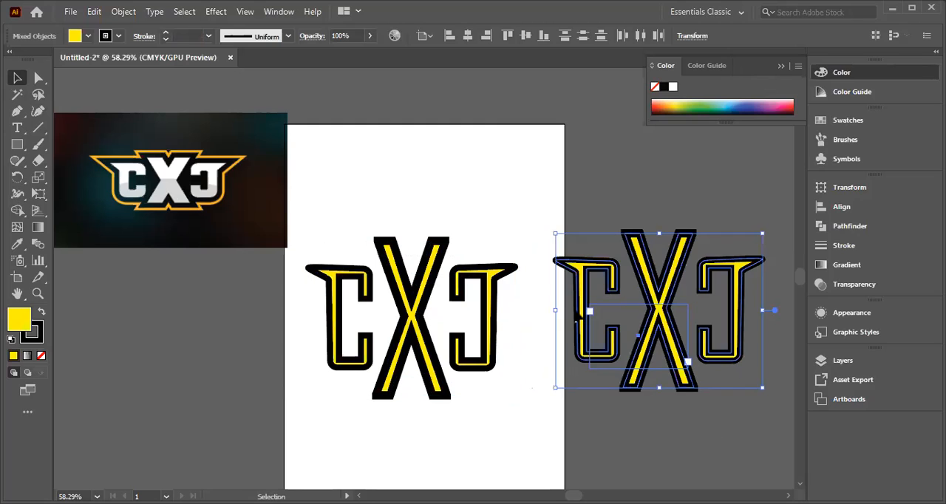
pyautogui.hotkey('ctrl', 'z')
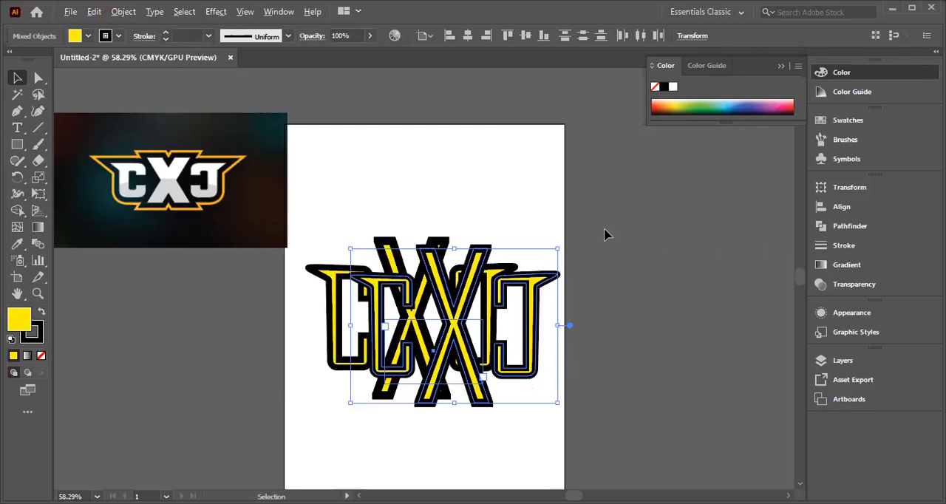
pyautogui.hotkey('ctrl', 'z')
pyautogui.moveTo(458, 303)
pyautogui.mouseDown()
pyautogui.moveTo(625, 309)
pyautogui.moveTo(481, 331)
pyautogui.moveTo(471, 312)
pyautogui.mouseUp()
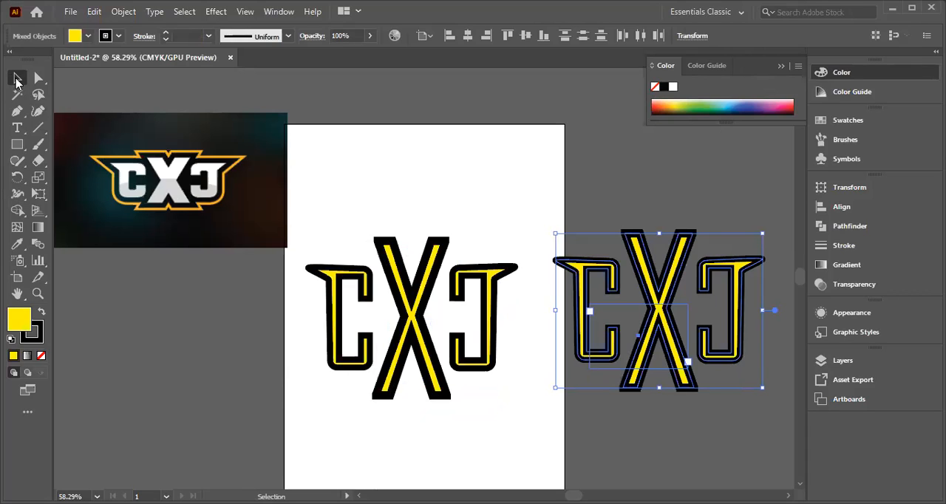
# Step: Place another copy of the artboard lettering on the pasteboard to the left, below the reference image
pyautogui.click(487, 216)
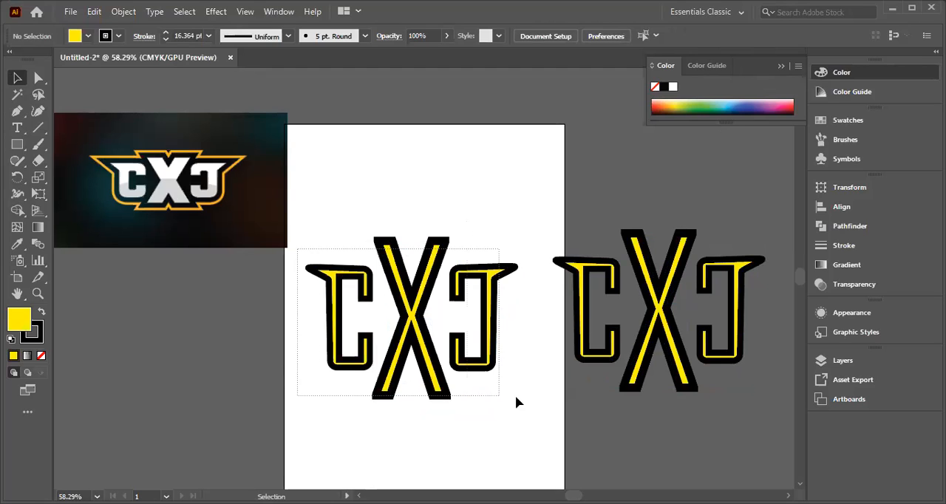
pyautogui.moveTo(517, 402); pyautogui.dragTo(437, 348)
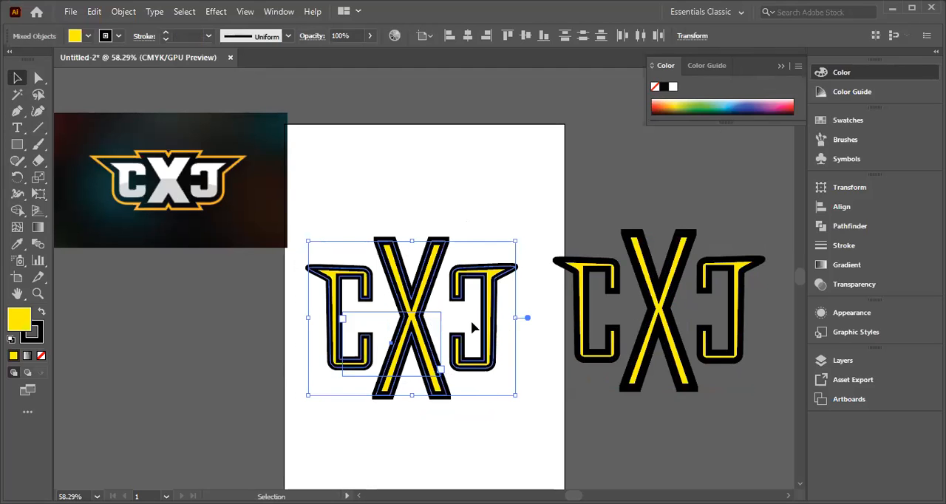
pyautogui.moveTo(414, 332); pyautogui.dragTo(190, 368)
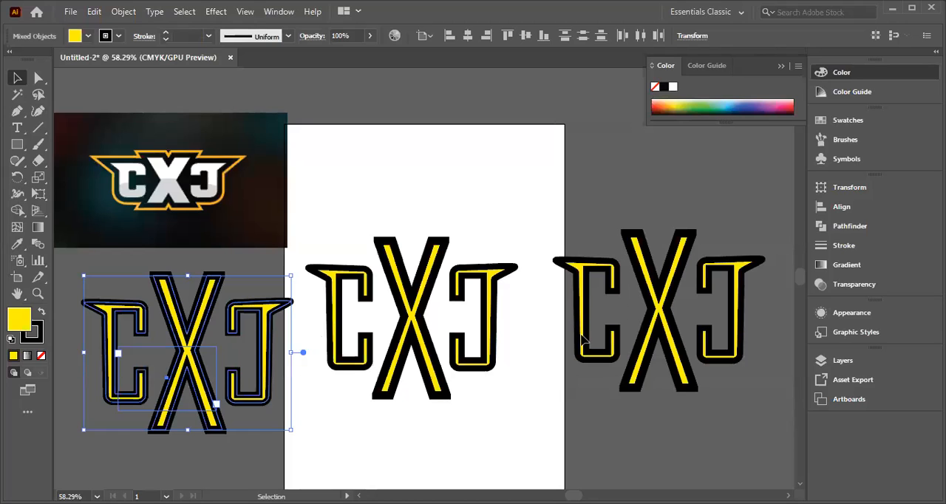
# Step: Enlarge the lettering copy right of the artboard to more than twice its size, keeping the Selection tool active
pyautogui.click(633, 374)
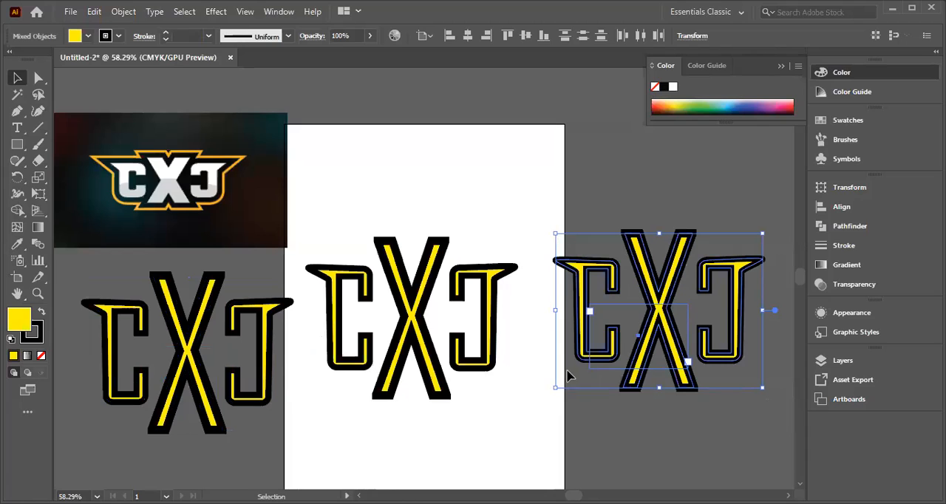
pyautogui.moveTo(555, 389); pyautogui.dragTo(449, 467)
pyautogui.moveTo(762, 467); pyautogui.dragTo(737, 463)
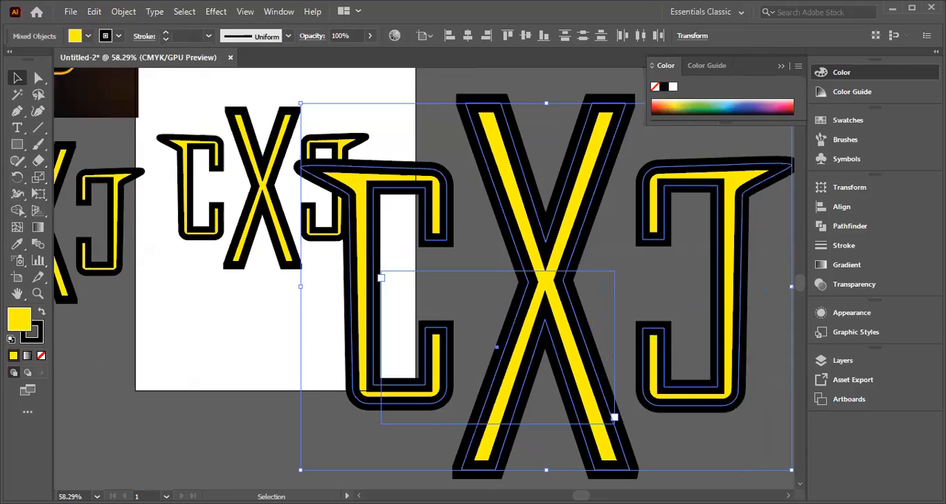
pyautogui.press('-')
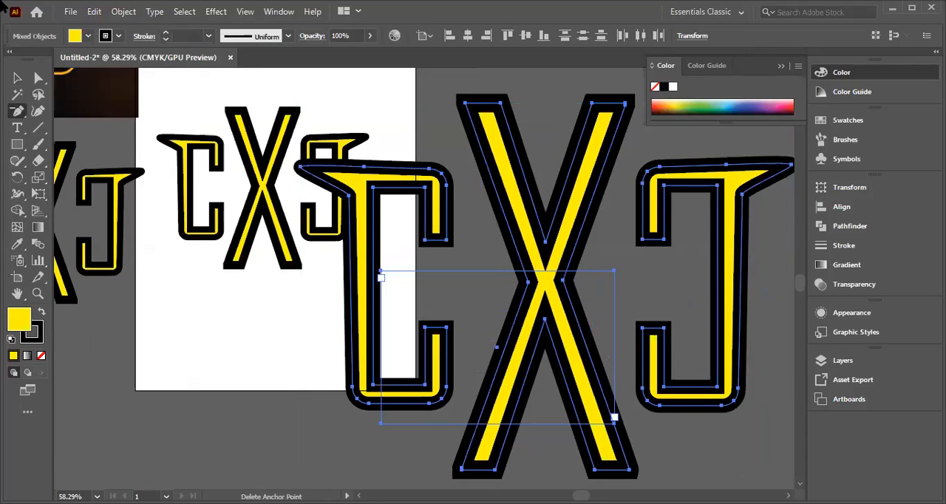
pyautogui.click(17, 77)
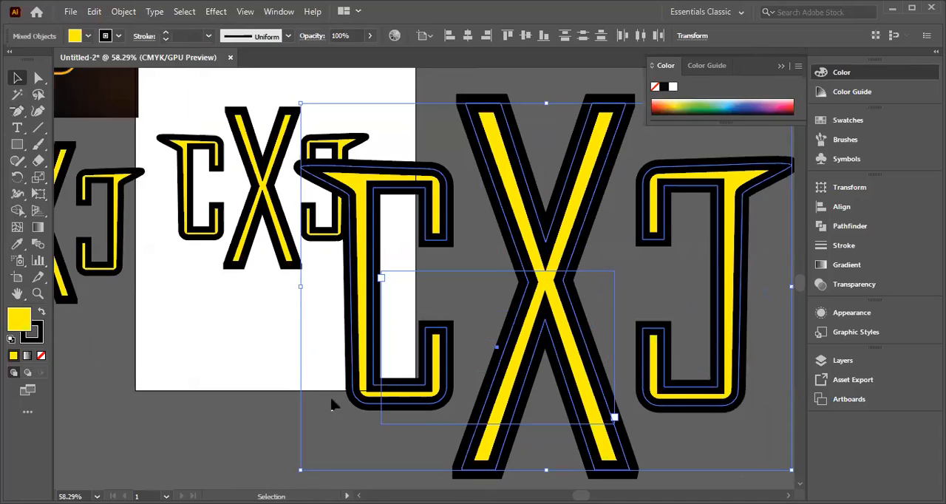
# Step: Scale the enlarged copy back down until it clears the artboard lettering, and deselect it
pyautogui.moveTo(298, 471); pyautogui.dragTo(316, 414)
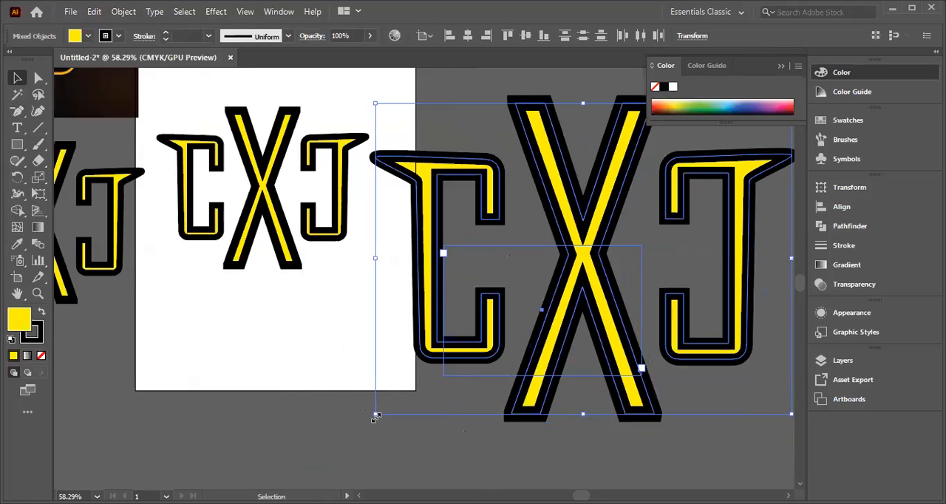
pyautogui.moveTo(376, 413); pyautogui.dragTo(398, 397)
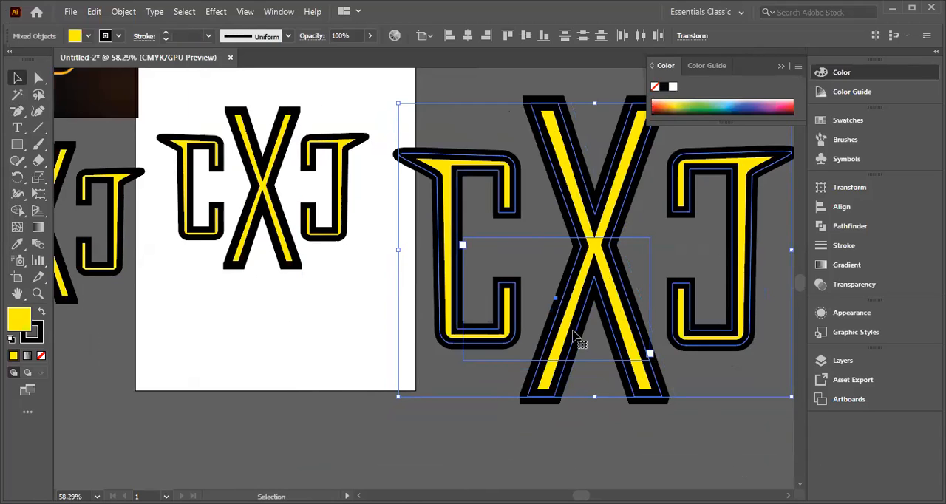
pyautogui.click(686, 441)
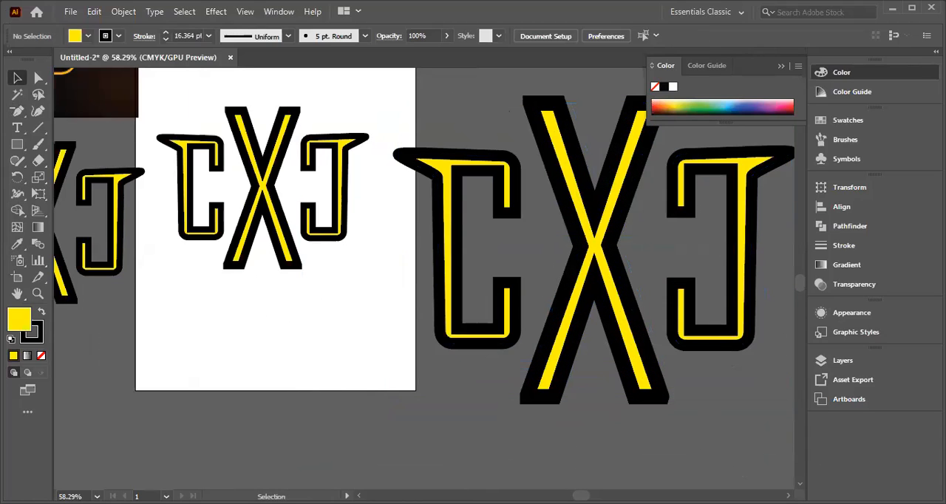
pyautogui.hscroll(10, 424, 244)
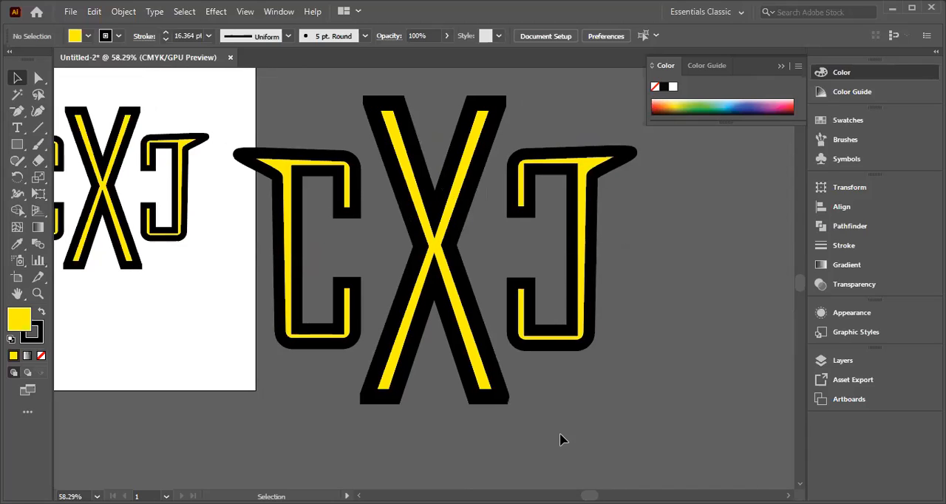
pyautogui.scroll(2, 523, 435)
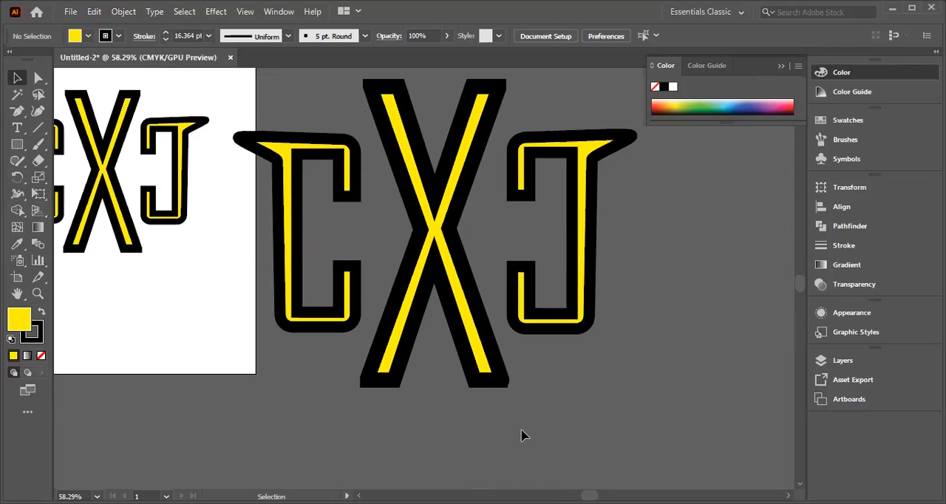
pyautogui.scroll(-10, 255, 360)
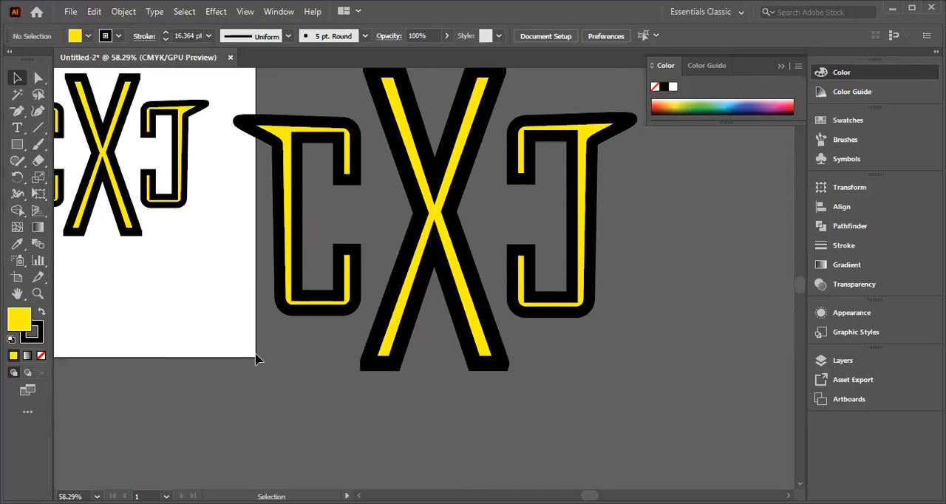
pyautogui.scroll(12, 259, 360)
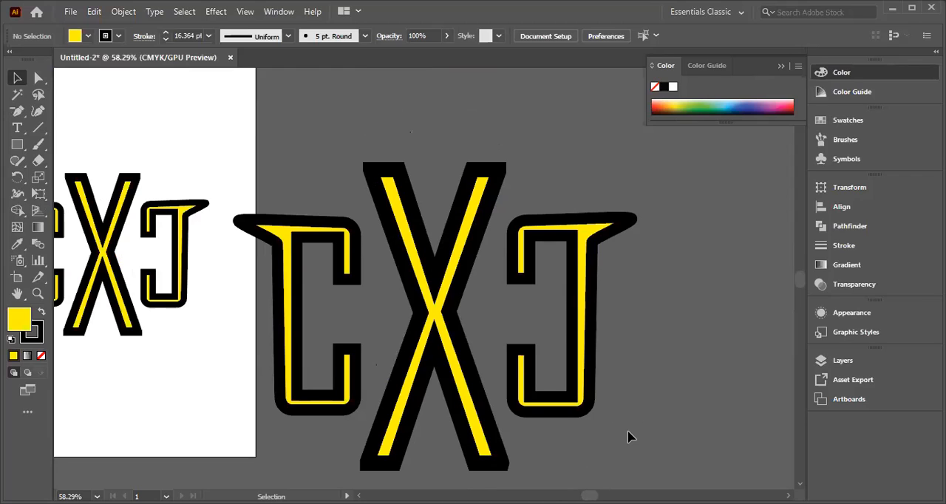
pyautogui.press('-')
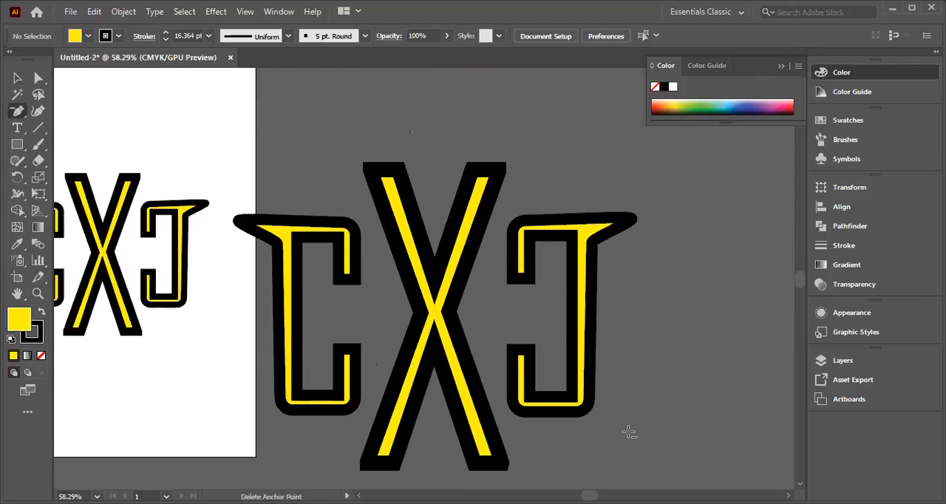
pyautogui.scroll(-1, 510, 422)
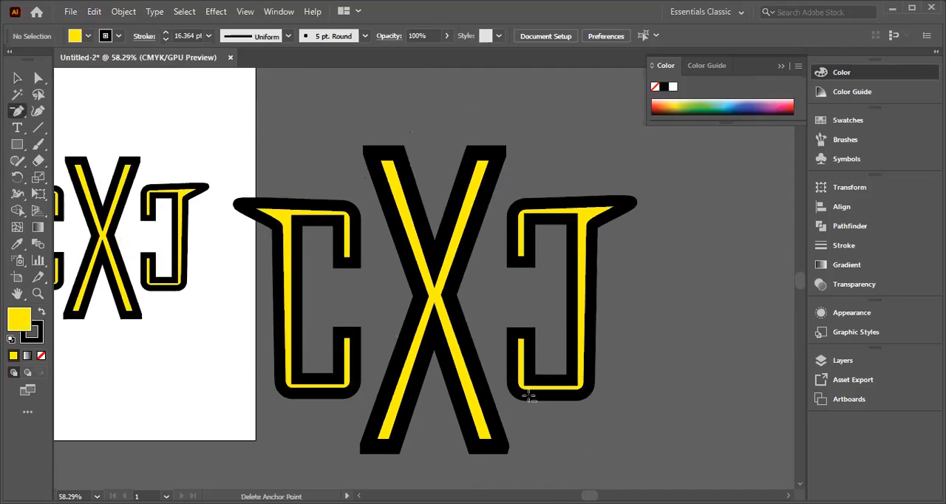
pyautogui.scroll(-1, 531, 396)
pyautogui.scroll(3, 531, 392)
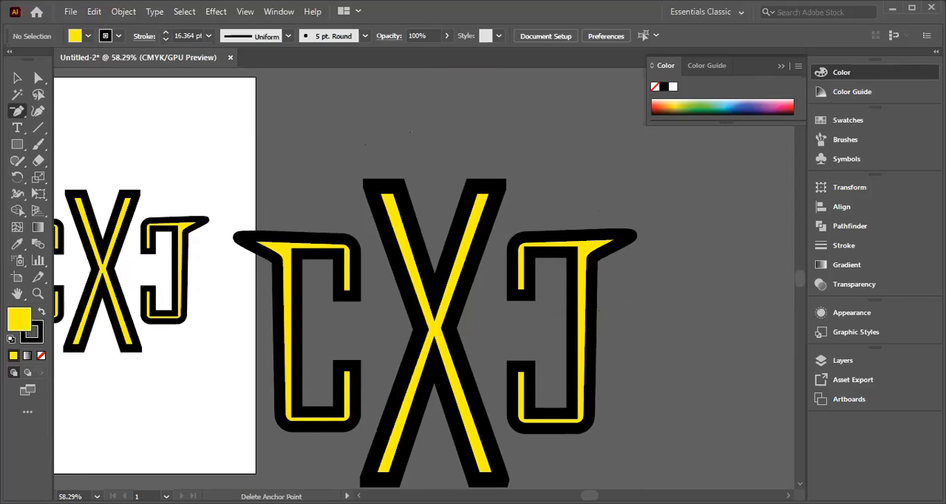
# Step: Examine the artboard lettering and its two pasteboard copies together with the reference image
pyautogui.hotkey('ctrl', '-')
pyautogui.hotkey('ctrl', '-')
pyautogui.hotkey('ctrl', '-')
pyautogui.hotkey('ctrl', '-')
pyautogui.hotkey('ctrl', '-')
pyautogui.hotkey('ctrl', '-')
pyautogui.hotkey('ctrl', '-')
pyautogui.hotkey('ctrl', '-')
pyautogui.hotkey('ctrl', '-')
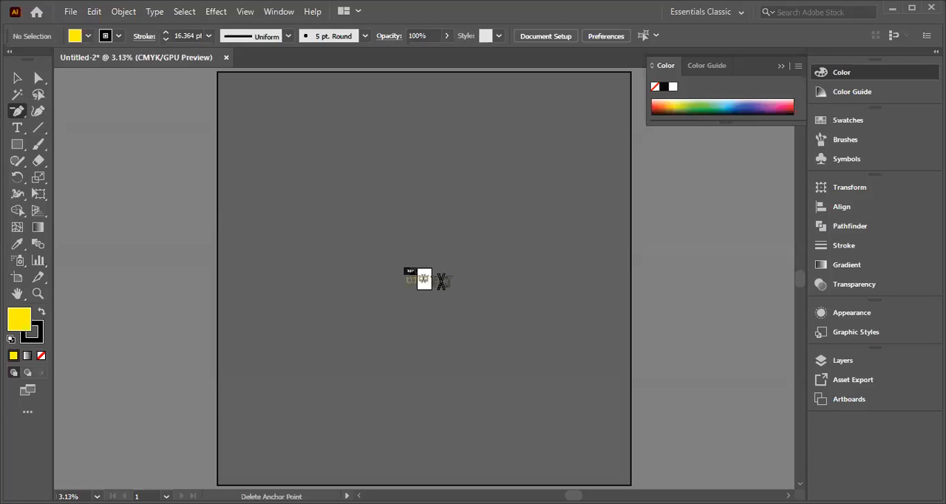
pyautogui.hotkey('ctrl', '=')
pyautogui.hotkey('ctrl', '=')
pyautogui.hotkey('ctrl', '=')
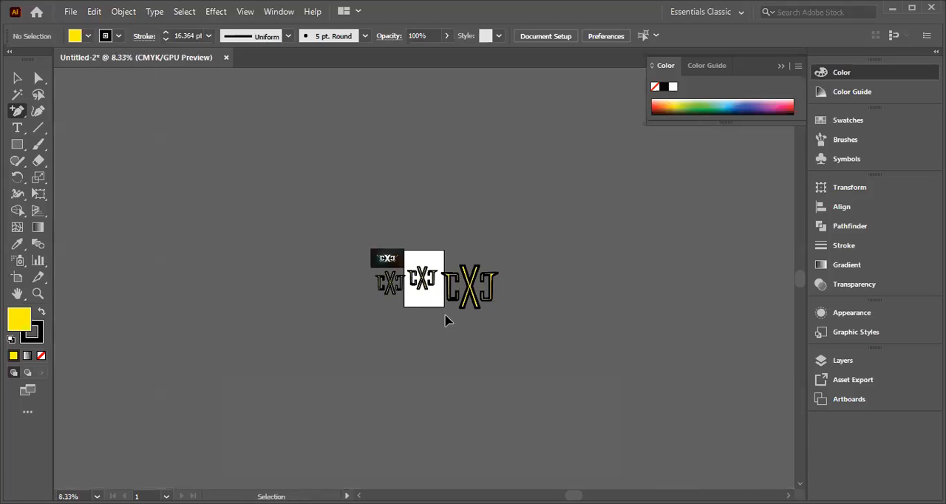
pyautogui.hotkey('ctrl', '=')
pyautogui.hotkey('ctrl', '=')
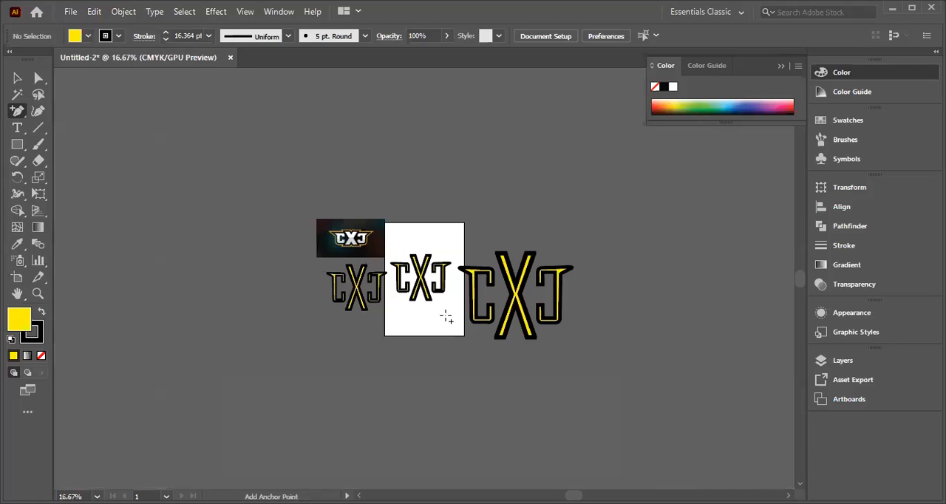
pyautogui.hotkey('ctrl', '=')
pyautogui.hotkey('ctrl', '=')
pyautogui.hotkey('ctrl', '=')
pyautogui.hotkey('ctrl', '=')
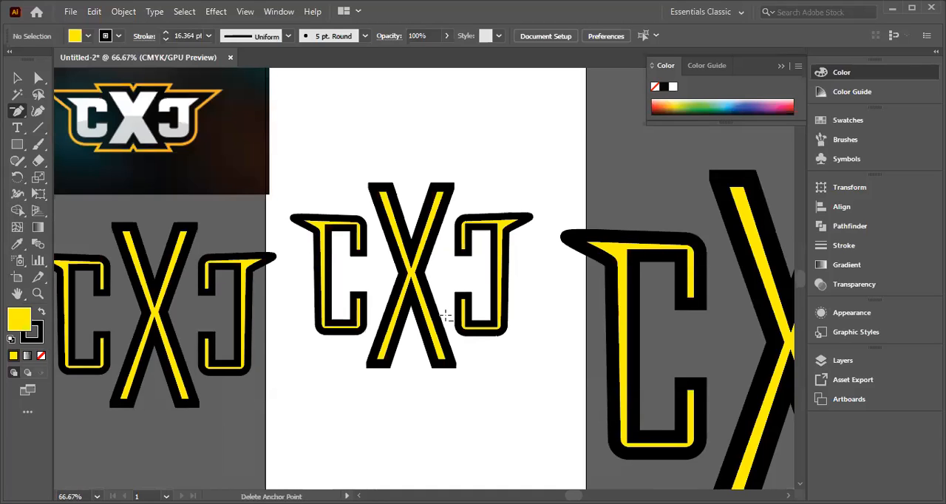
pyautogui.hotkey('ctrl', '-')
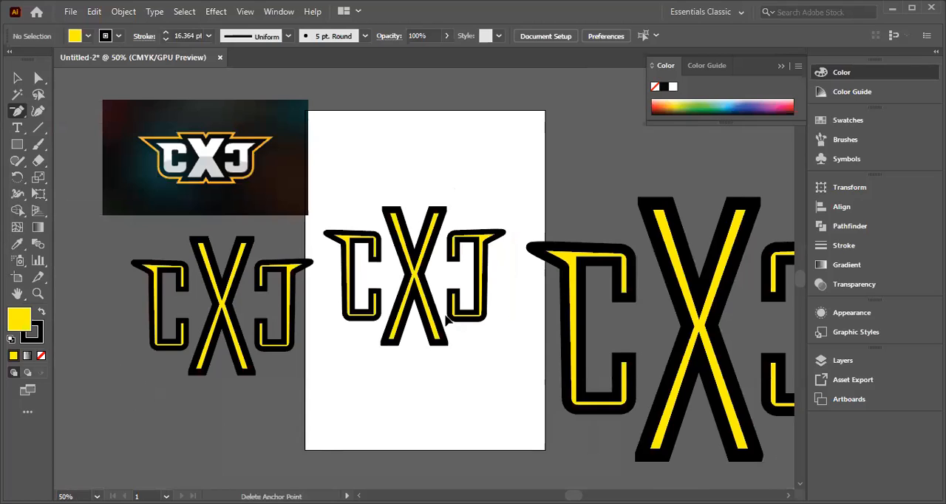
pyautogui.hotkey('ctrl', '-')
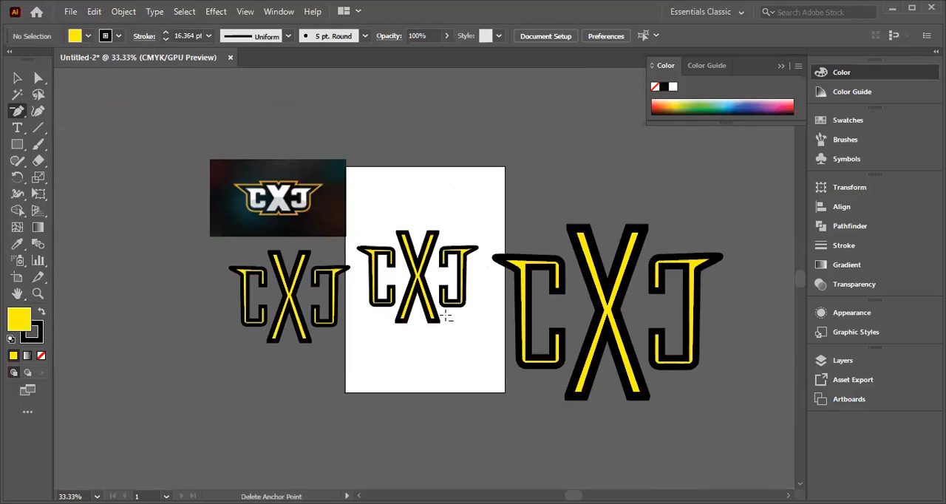
pyautogui.hotkey('ctrl', '=')
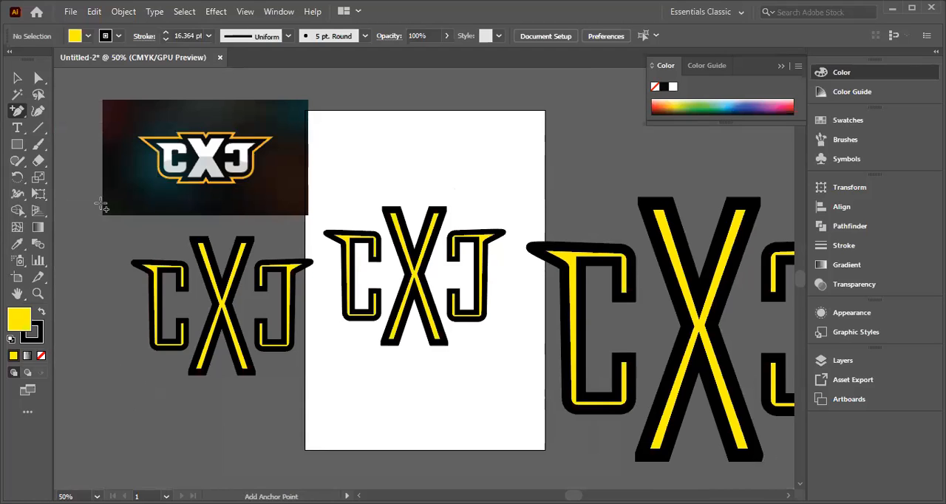
# Step: With the Selection tool, move the enlarged lettering copy up and left until its left C overlaps the artboard's right edge
pyautogui.click(17, 78)
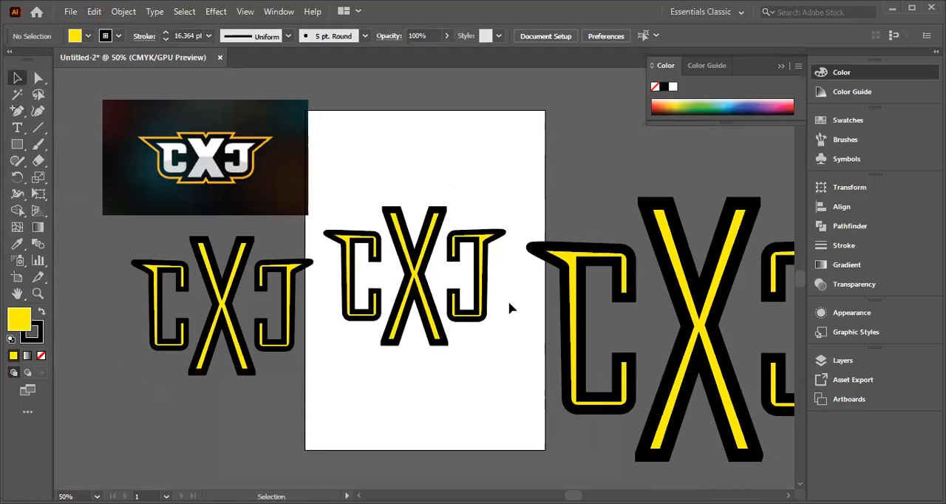
pyautogui.moveTo(785, 431); pyautogui.dragTo(794, 434)
pyautogui.moveTo(689, 305); pyautogui.dragTo(629, 275)
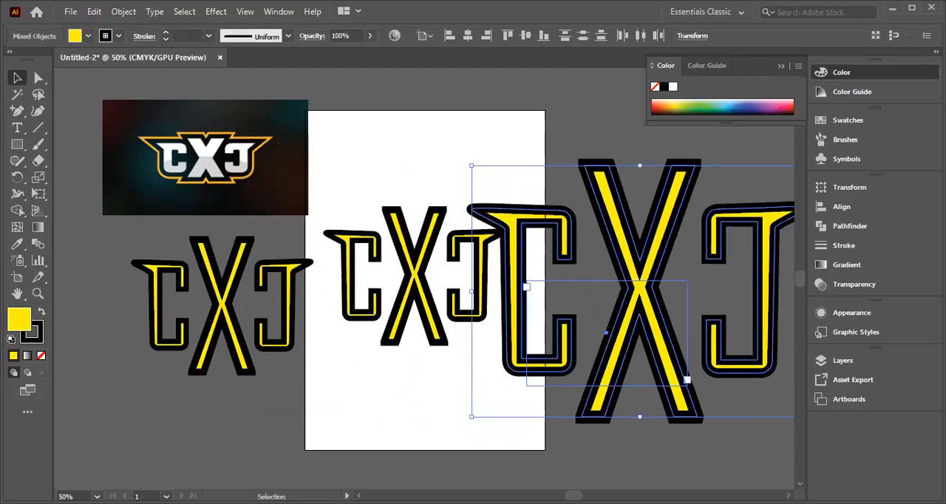
# Step: Move the small lettering copy below the reference image farther down and left on the pasteboard, and deselect it
pyautogui.click(212, 369)
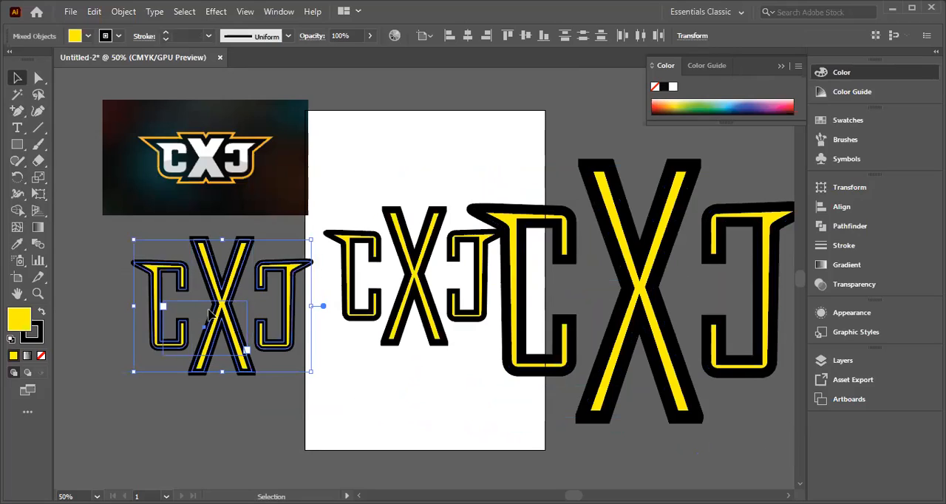
pyautogui.click(127, 346)
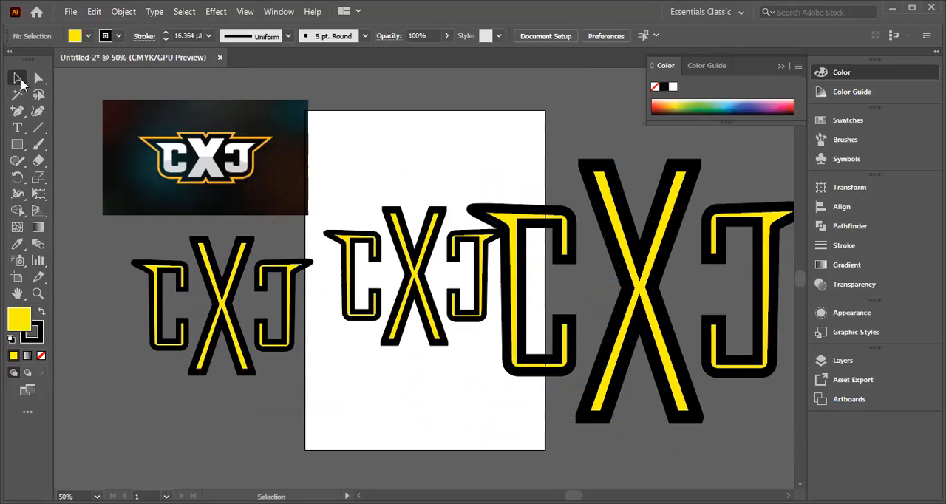
pyautogui.moveTo(120, 251); pyautogui.dragTo(310, 383)
pyautogui.moveTo(204, 283); pyautogui.dragTo(133, 331)
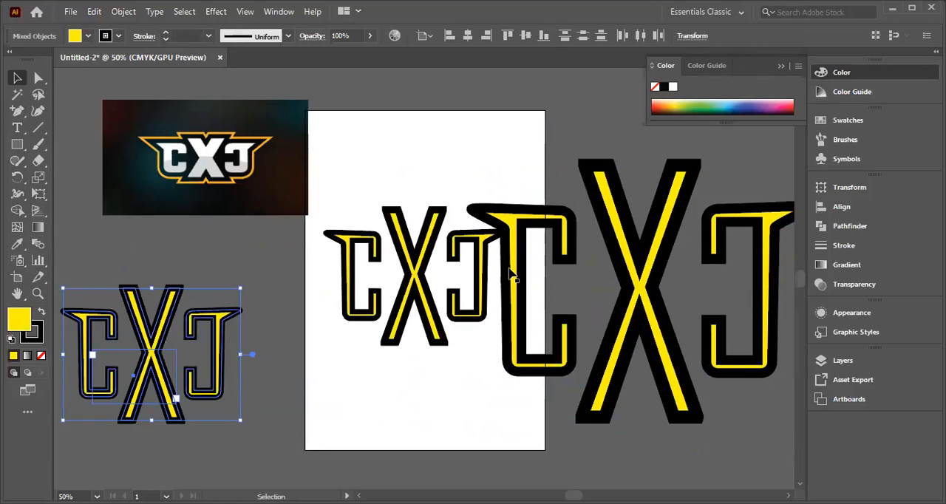
pyautogui.click(206, 242)
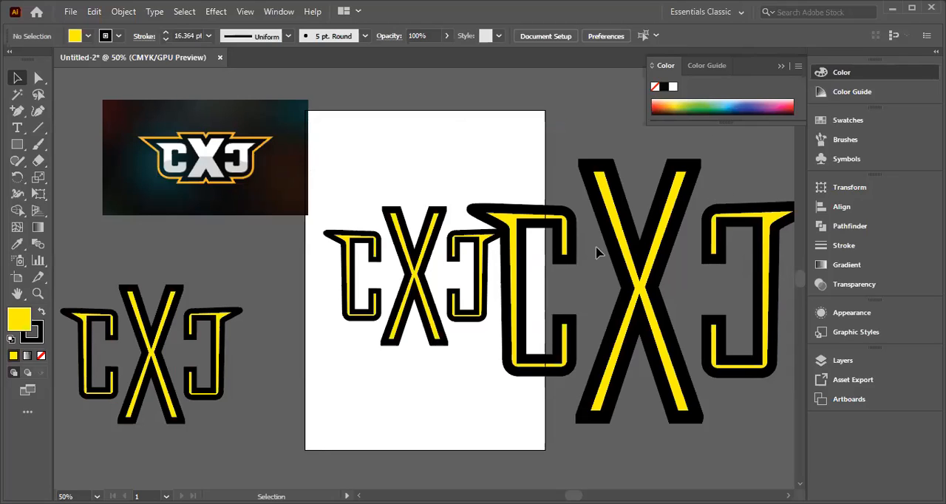
# Step: Move the left and right Cs of the enlarged lettering inward, closer to the X
pyautogui.click(569, 237)
pyautogui.moveTo(570, 238); pyautogui.dragTo(598, 246)
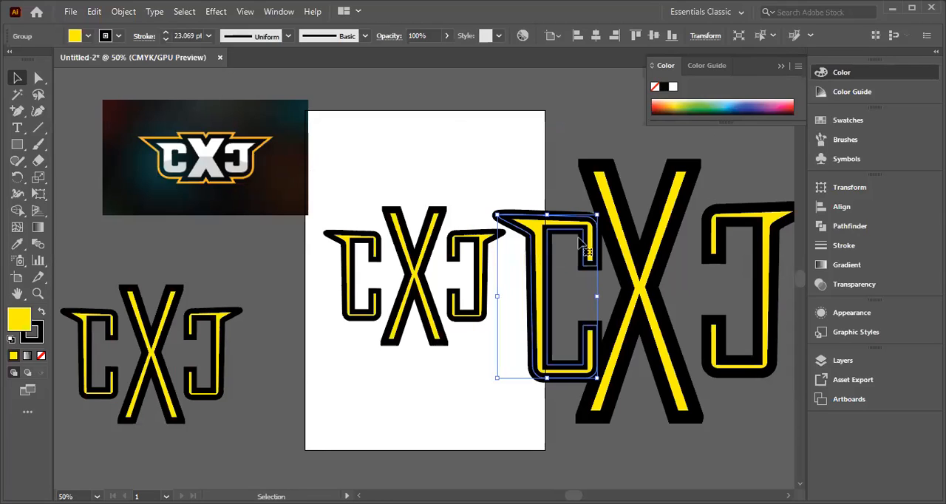
pyautogui.click(740, 236)
pyautogui.click(766, 241)
pyautogui.moveTo(766, 240); pyautogui.dragTo(732, 246)
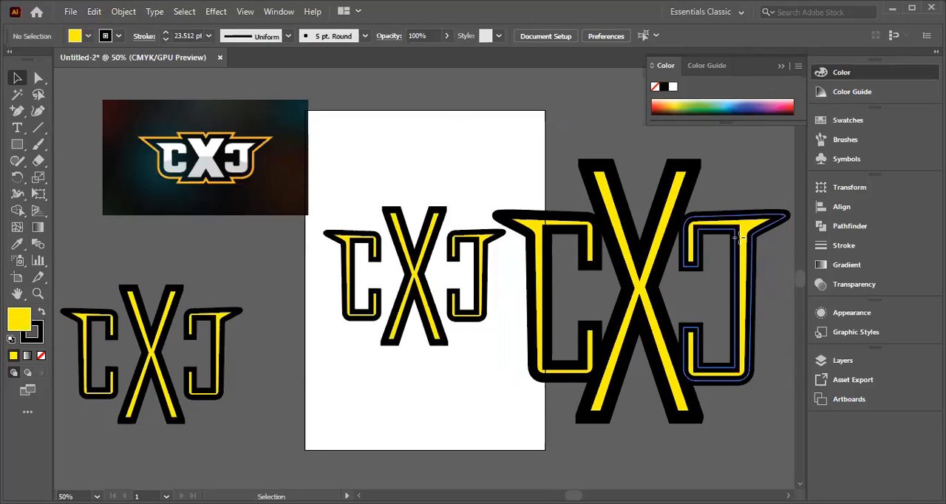
# Step: Shift both Cs of the enlarged lettering slightly outward to open gaps beside the X, and deselect
pyautogui.click(769, 235)
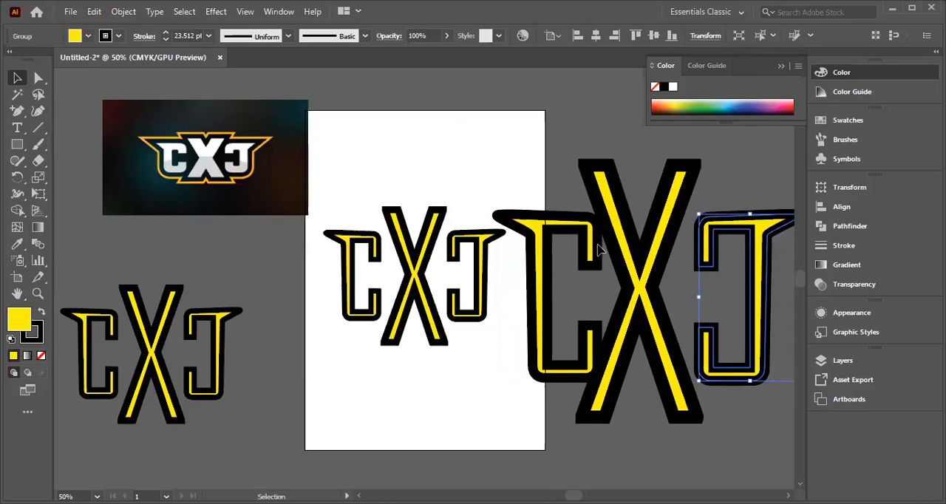
pyautogui.click(550, 255)
pyautogui.moveTo(547, 277); pyautogui.dragTo(536, 281)
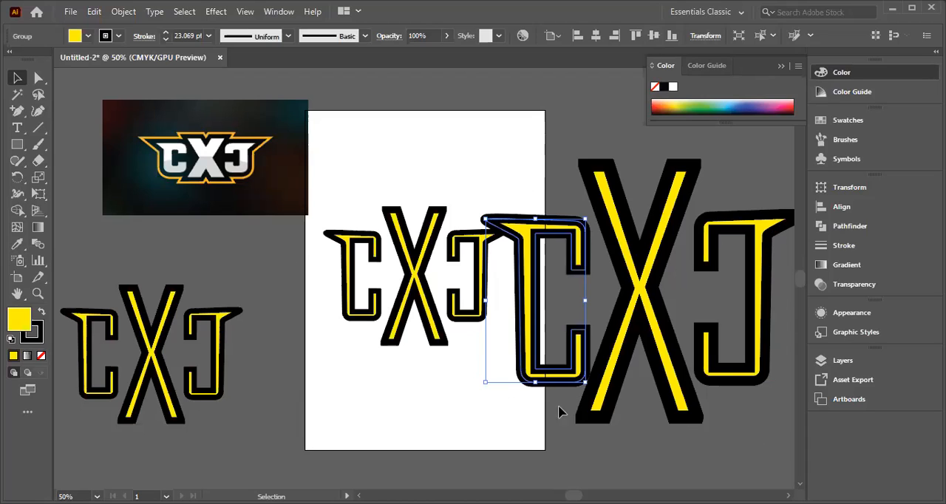
pyautogui.click(558, 453)
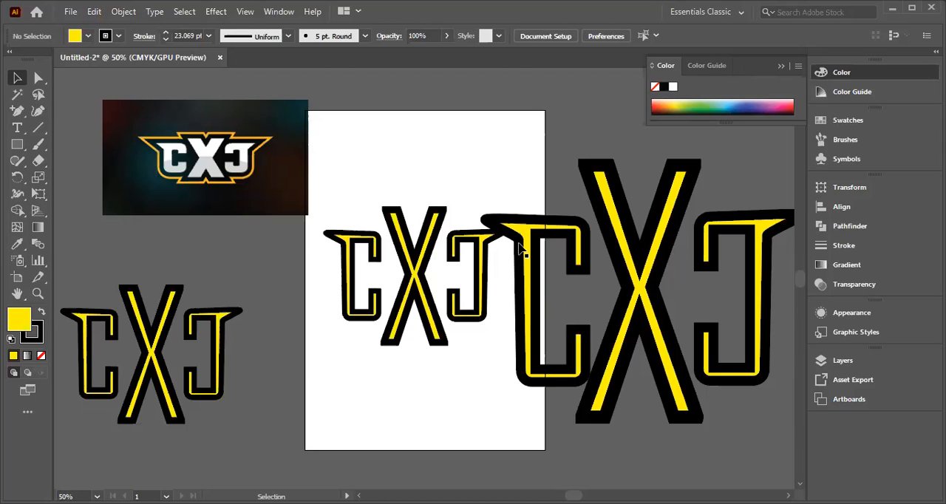
# Step: Delete the small lettering copy on the pasteboard below the reference image
pyautogui.click(159, 359)
pyautogui.click(97, 238)
pyautogui.moveTo(63, 278); pyautogui.dragTo(244, 407)
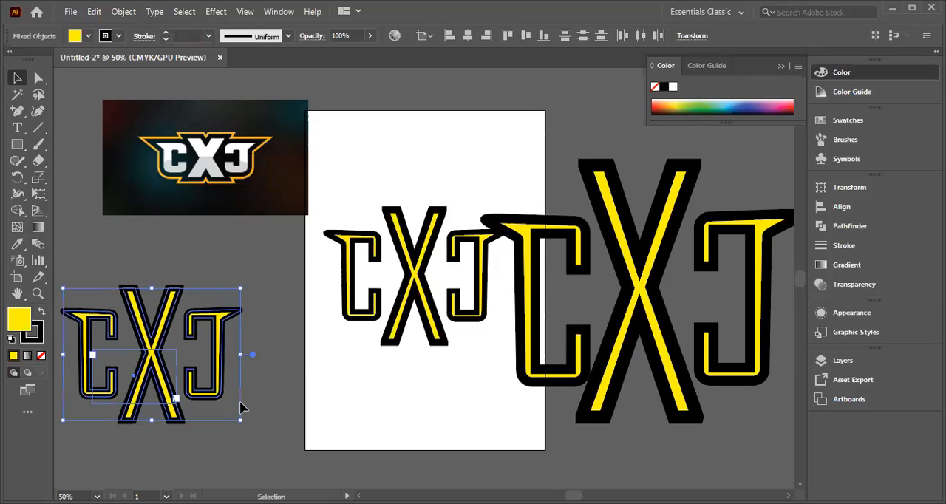
pyautogui.press('Delete')
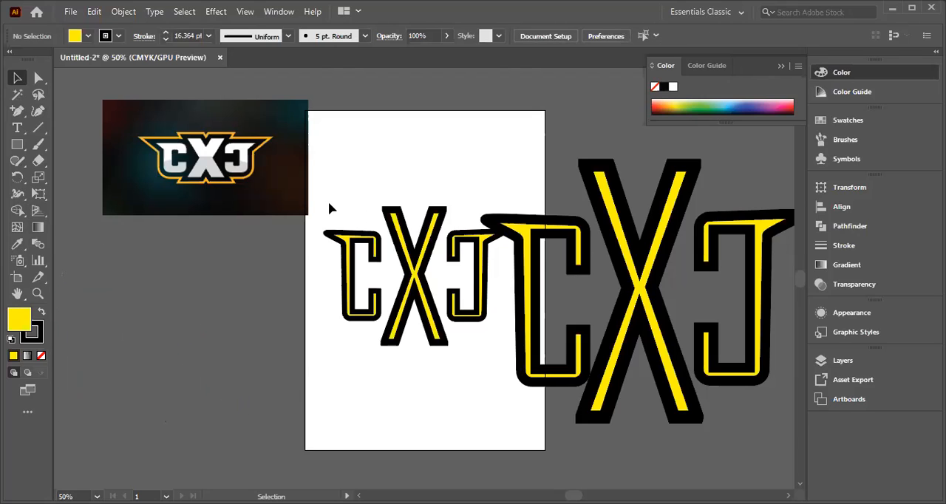
# Step: Delete the small lettering on the artboard, including both Cs and the X, keeping the enlarged copy
pyautogui.moveTo(328, 277); pyautogui.dragTo(485, 330)
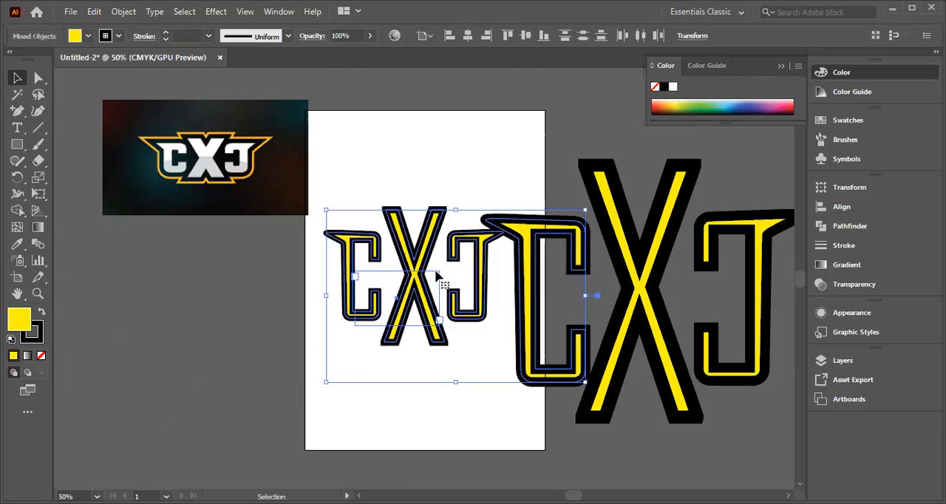
pyautogui.click(414, 135)
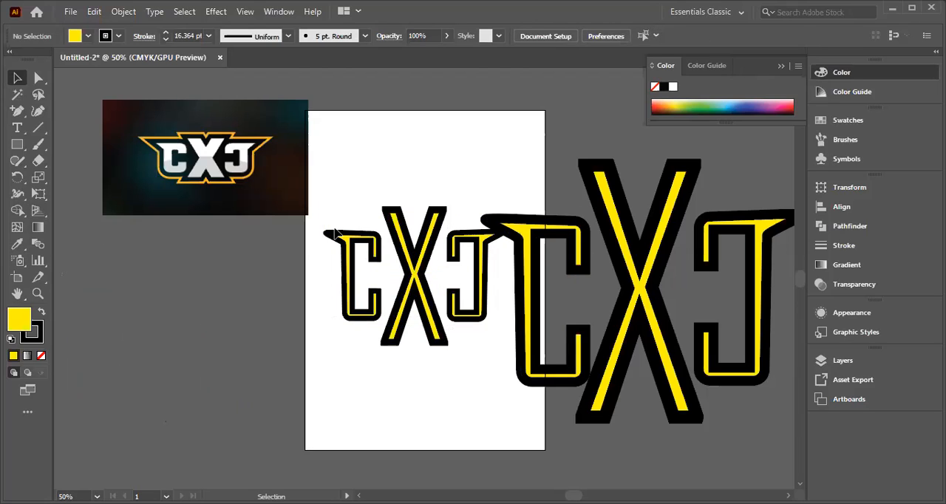
pyautogui.moveTo(317, 209); pyautogui.dragTo(473, 346)
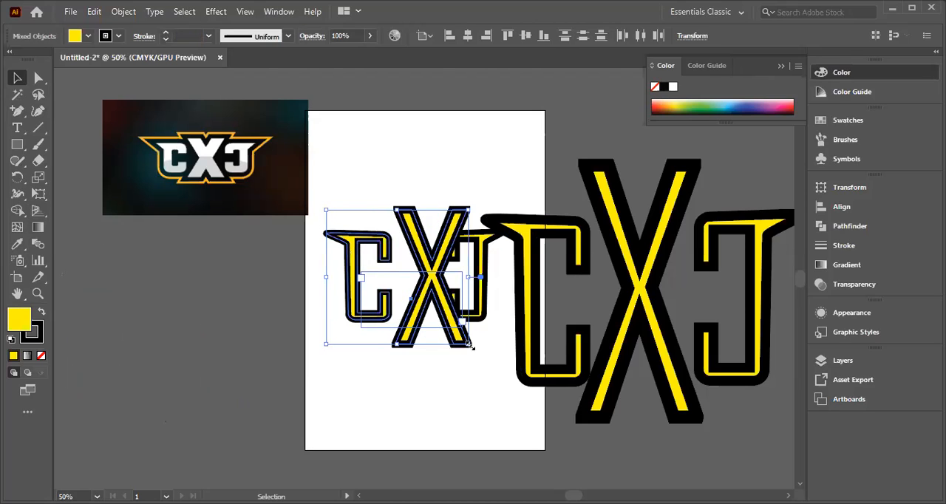
pyautogui.press('Delete')
pyautogui.click(479, 287)
pyautogui.press('Delete')
# Step: Move the complete enlarged lettering onto the artboard, and shift the reference image up and left, clear of it
pyautogui.moveTo(448, 176); pyautogui.dragTo(781, 395)
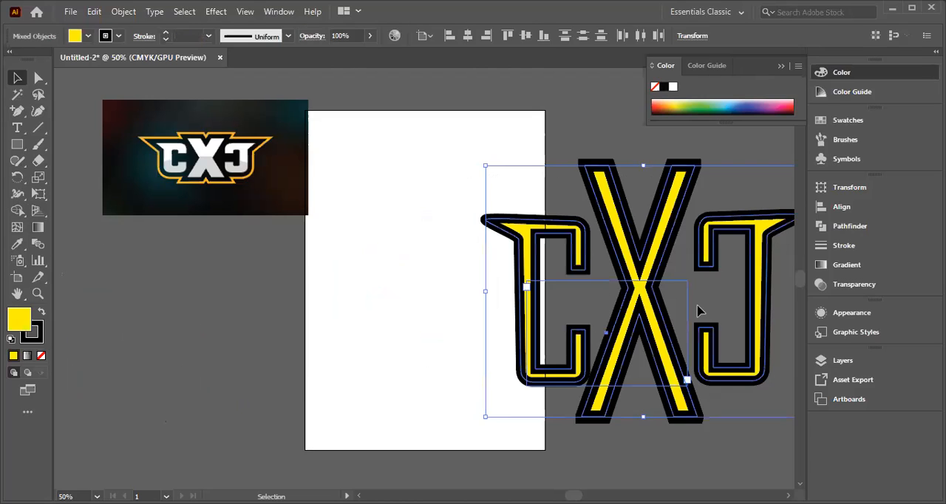
pyautogui.moveTo(636, 282); pyautogui.dragTo(433, 262)
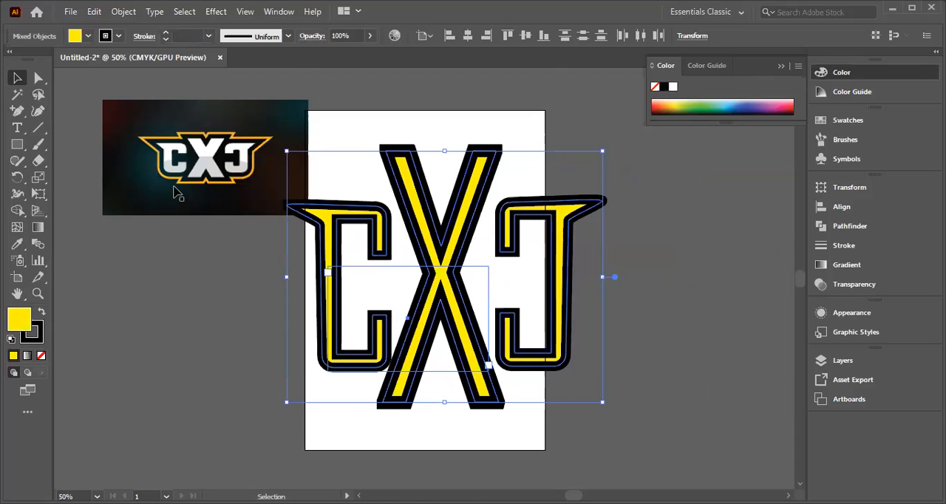
pyautogui.click(707, 352)
pyautogui.click(427, 309)
pyautogui.click(688, 316)
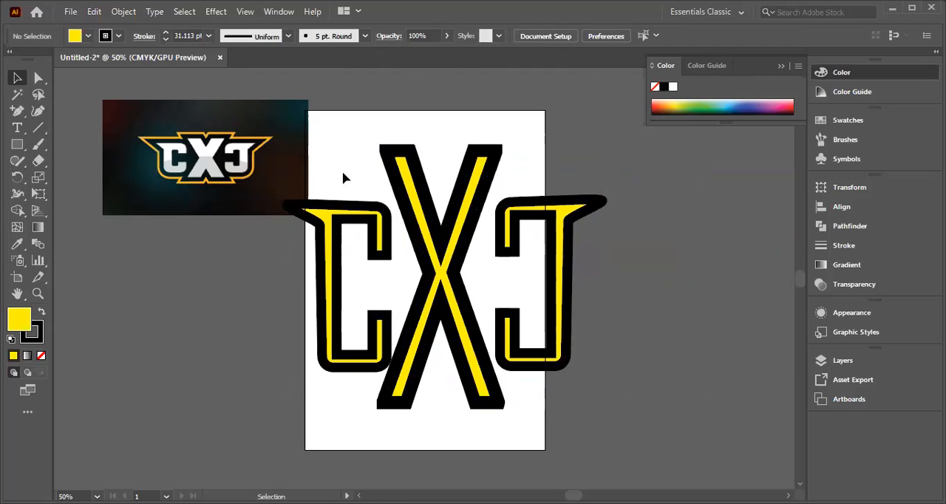
pyautogui.moveTo(216, 194); pyautogui.dragTo(111, 99)
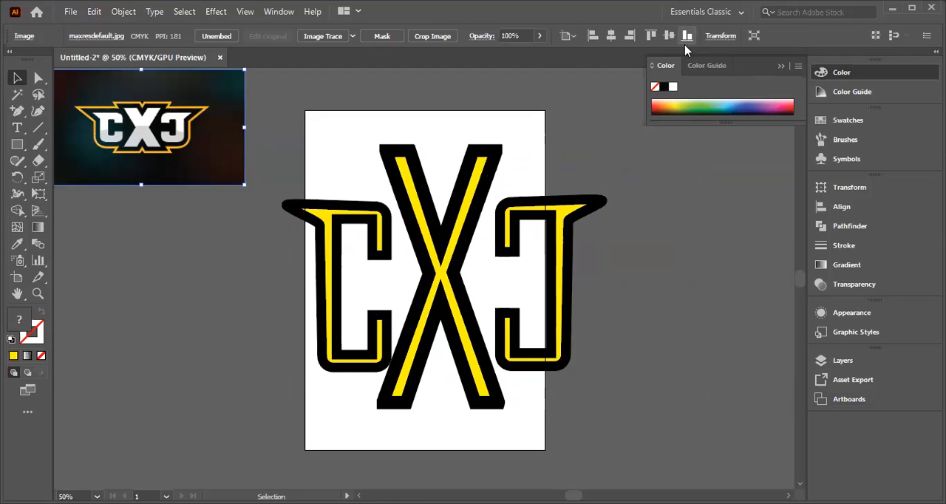
pyautogui.moveTo(276, 181); pyautogui.dragTo(616, 371)
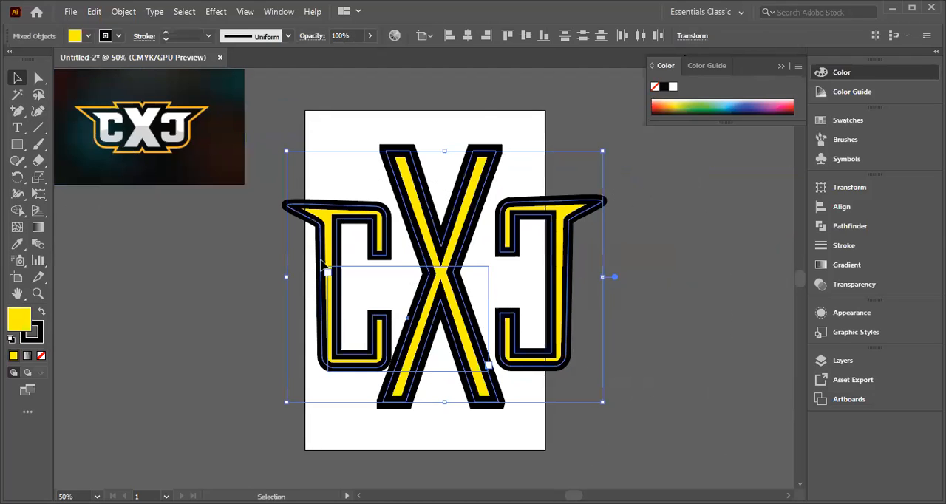
pyautogui.press('t')
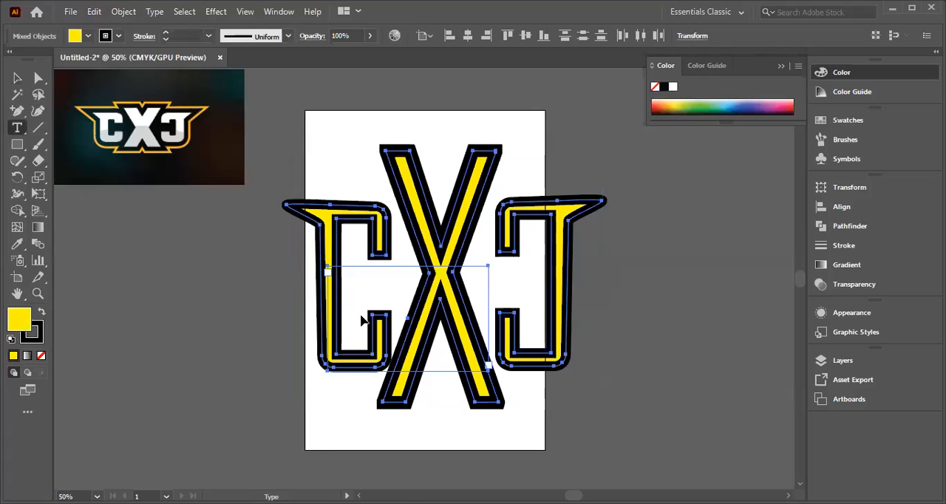
pyautogui.scroll(-5, 782, 296)
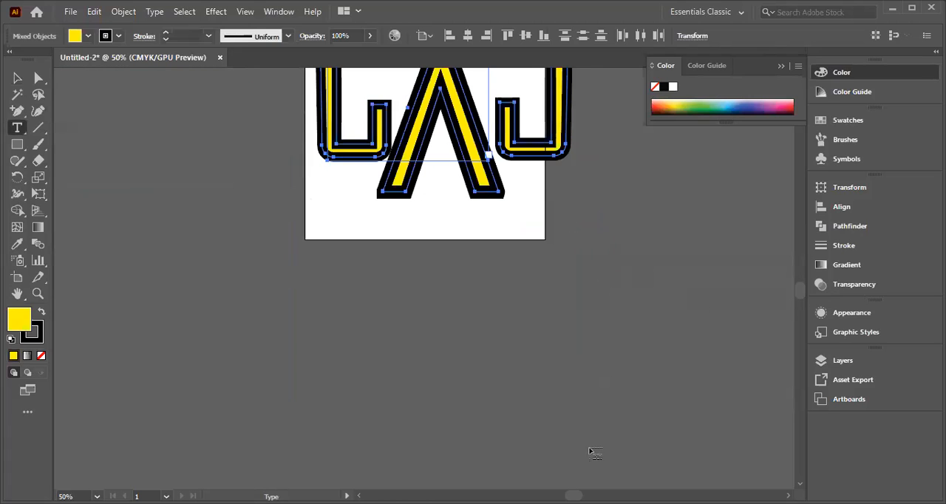
pyautogui.scroll(2, 588, 461)
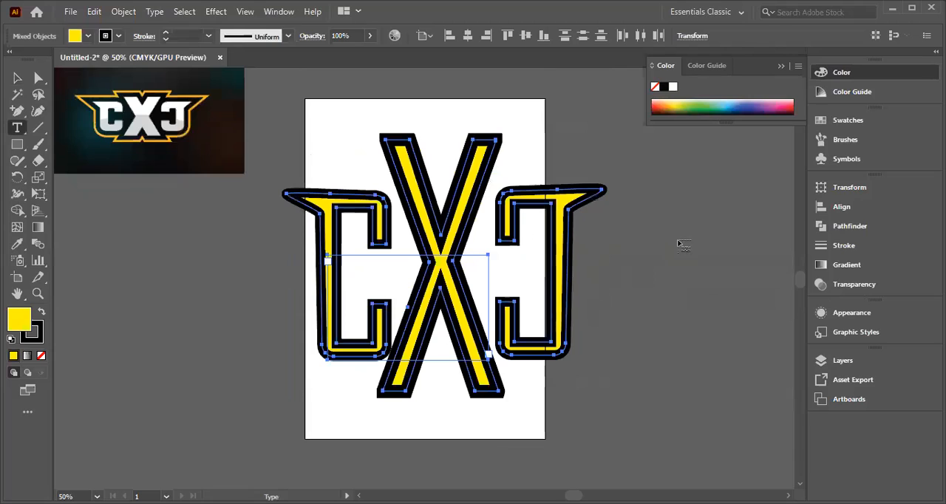
pyautogui.click(661, 243)
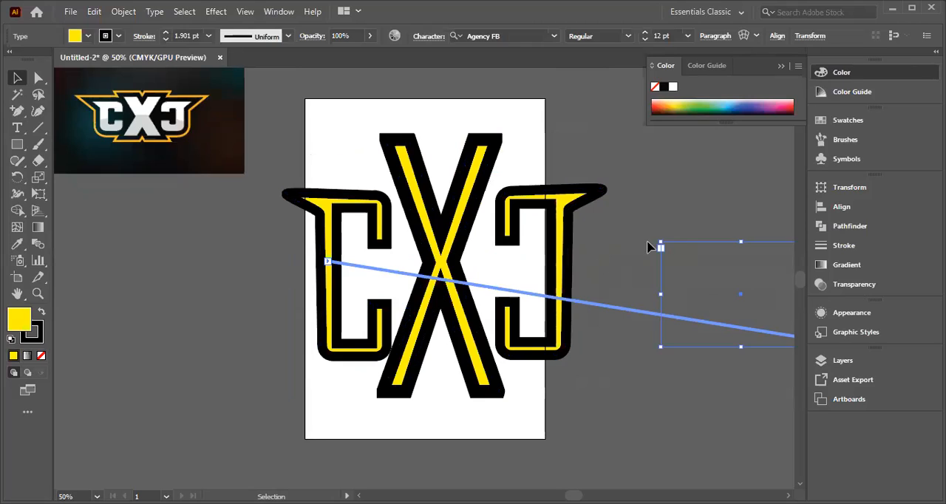
pyautogui.click(608, 279)
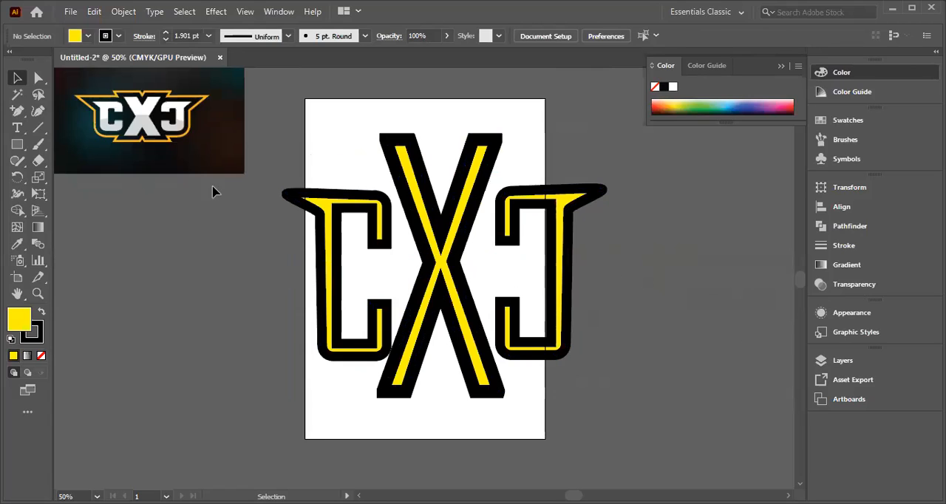
pyautogui.click(20, 81)
pyautogui.moveTo(530, 337); pyautogui.dragTo(581, 347)
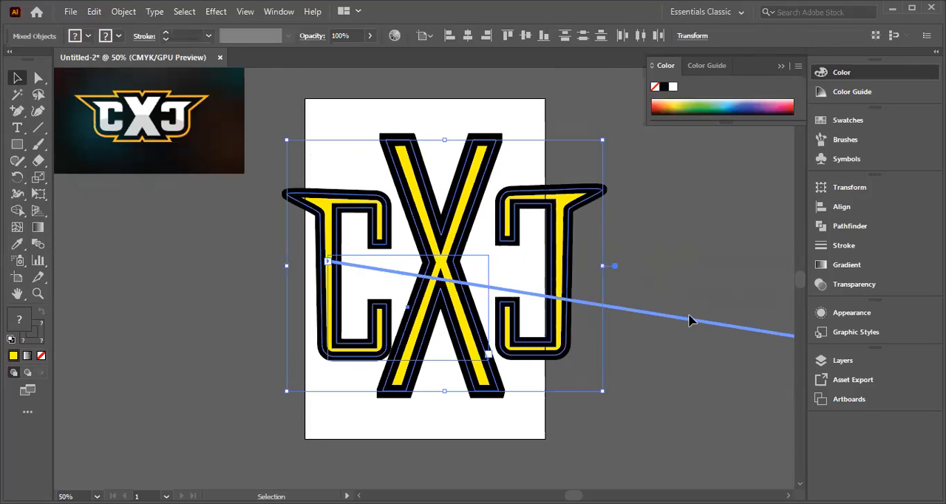
pyautogui.click(643, 281)
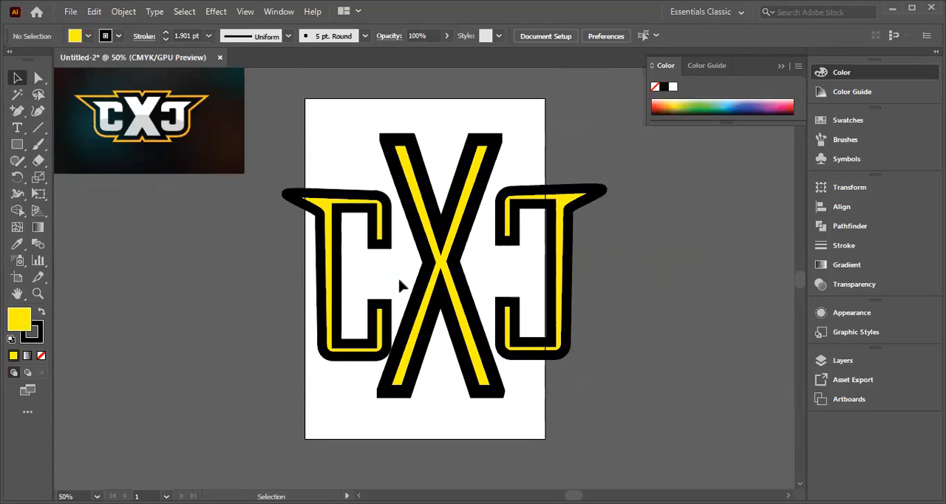
# Step: Combine the left C, the X and the mirrored C into one compound path
pyautogui.click(334, 278)
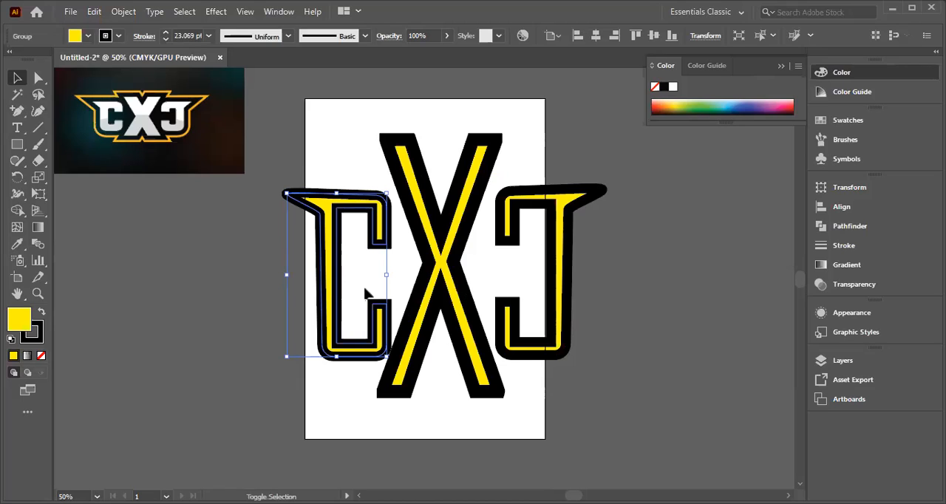
pyautogui.keyDown('shift'); pyautogui.click(450, 277); pyautogui.keyUp('shift')
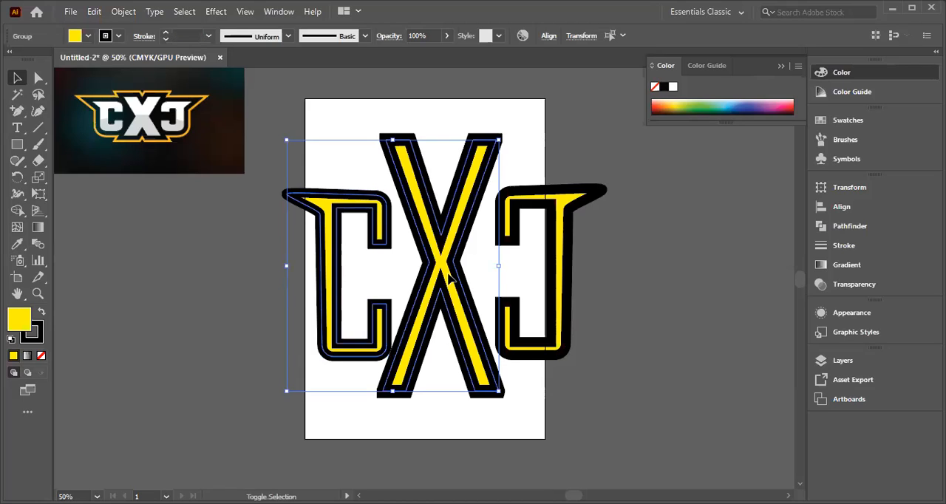
pyautogui.keyDown('shift'); pyautogui.click(556, 313); pyautogui.keyUp('shift')
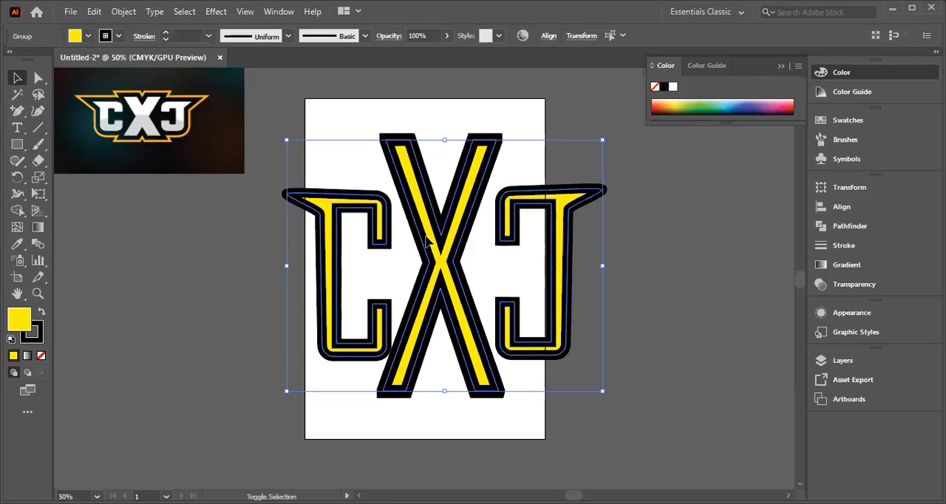
pyautogui.hotkey('ctrl', '8')
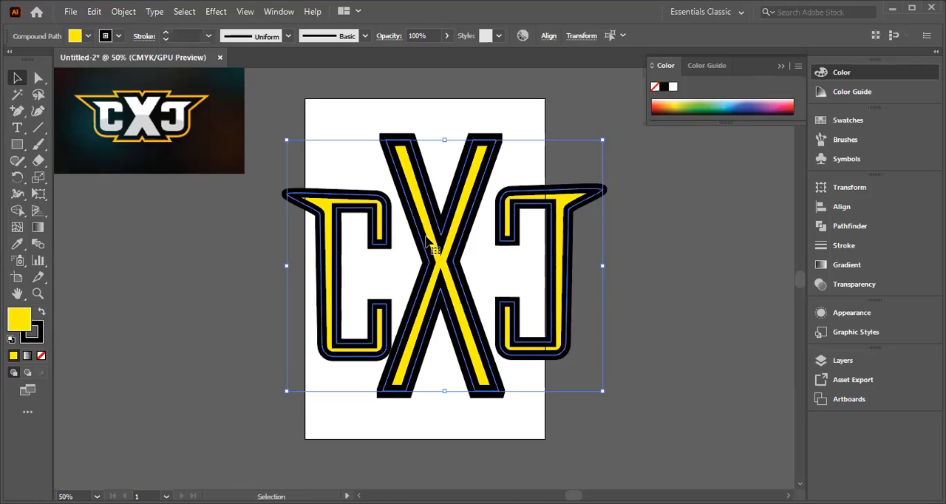
# Step: Move the combined lettering aside below the reference image and delete the empty text frame on the artboard
pyautogui.moveTo(427, 265); pyautogui.dragTo(176, 303)
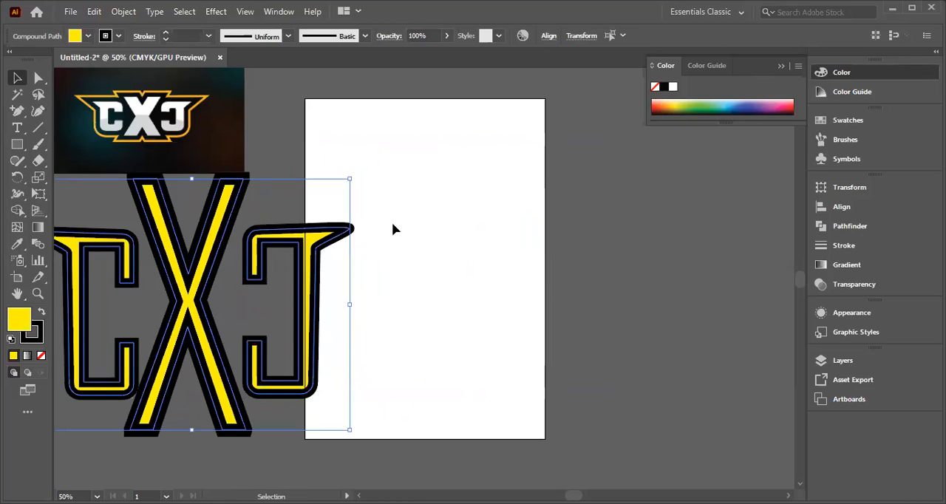
pyautogui.click(500, 244)
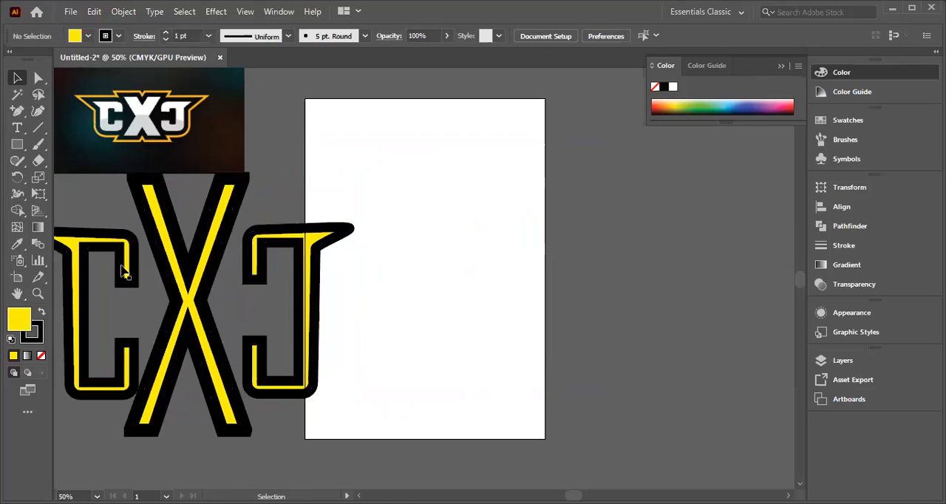
pyautogui.press('t')
pyautogui.moveTo(404, 245); pyautogui.dragTo(488, 360)
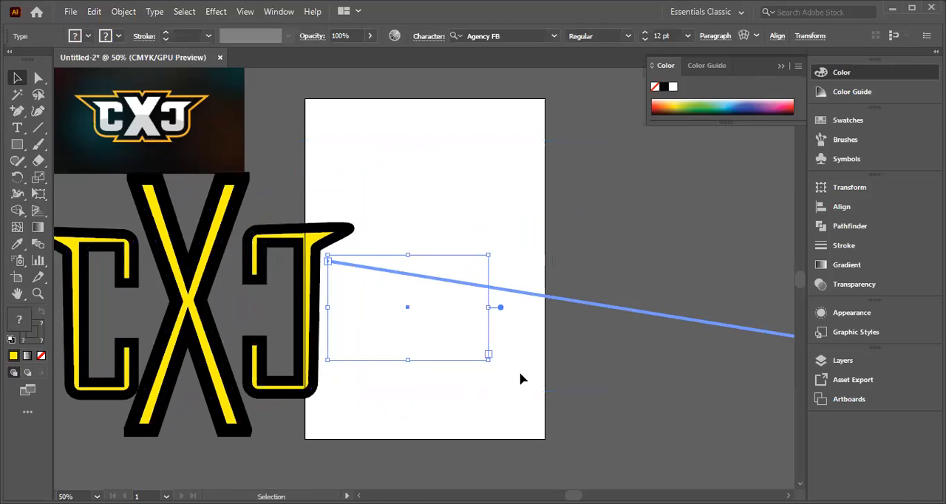
pyautogui.press('Delete')
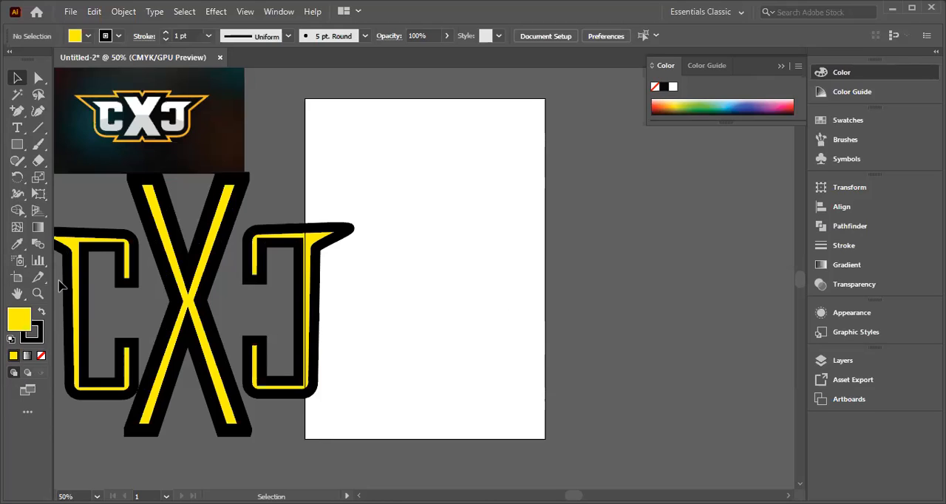
# Step: Move the combined lettering back over the artboard, clear of the reference image, and deselect it
pyautogui.moveTo(268, 279); pyautogui.dragTo(367, 336)
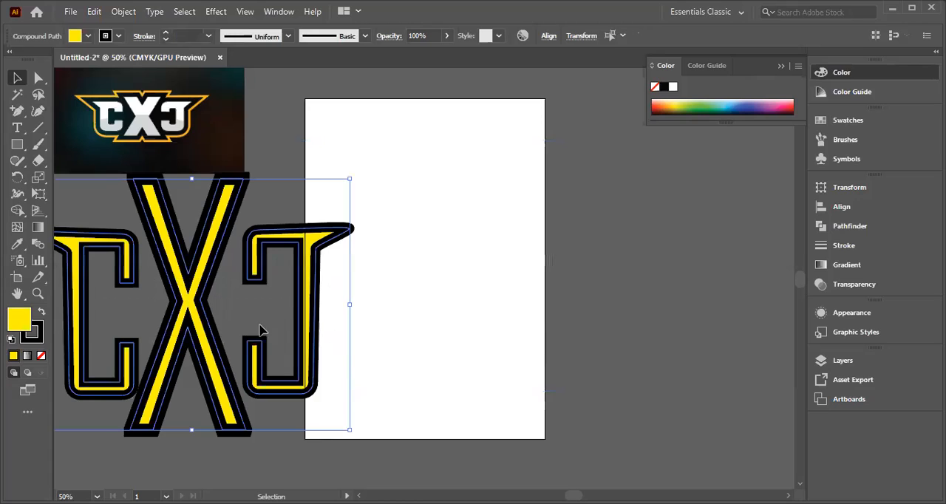
pyautogui.moveTo(194, 311); pyautogui.dragTo(407, 256)
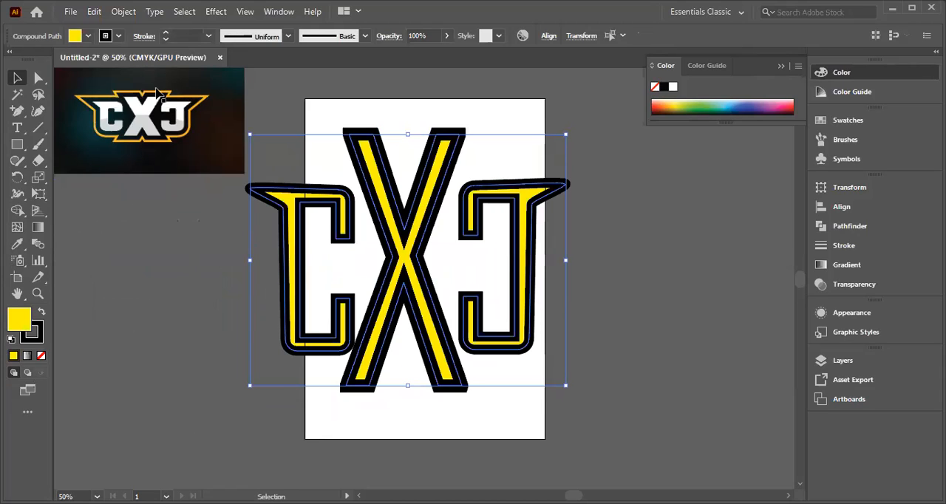
pyautogui.click(631, 281)
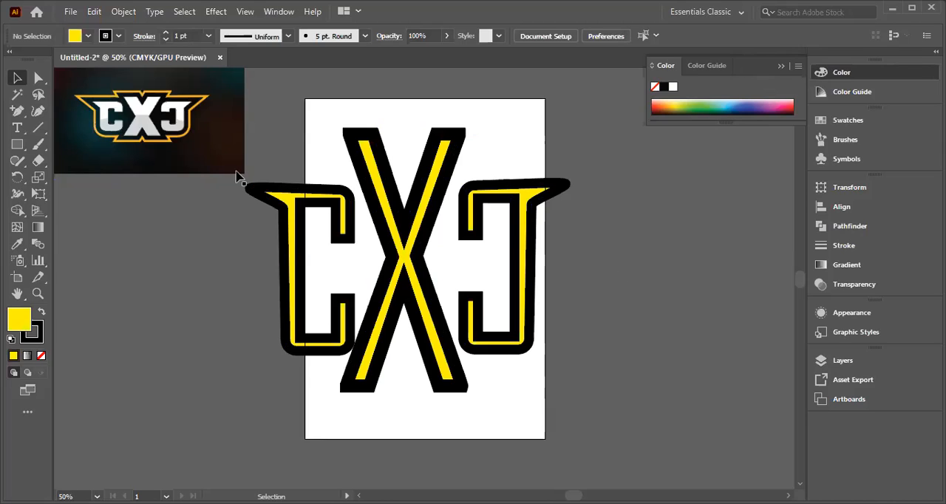
# Step: Expand the fill and stroke of the combined lettering into separate shapes, and deselect
pyautogui.moveTo(253, 141); pyautogui.dragTo(529, 360)
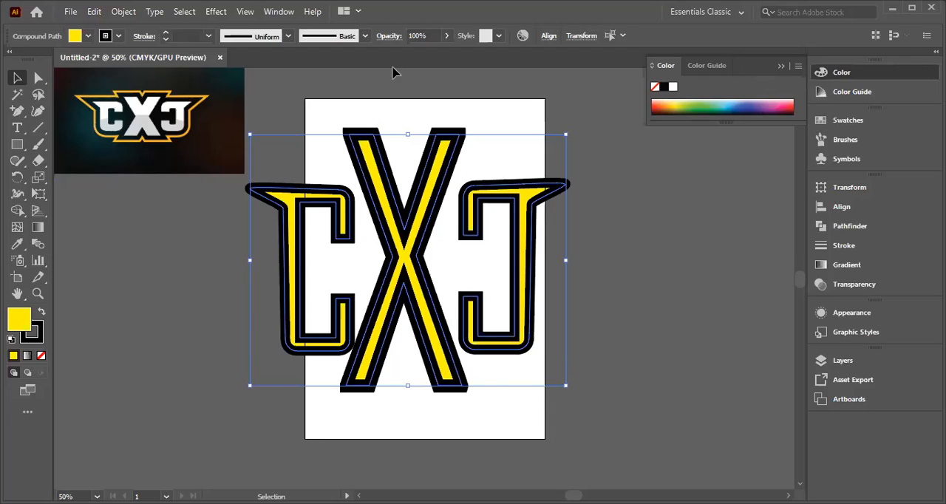
pyautogui.click(125, 13)
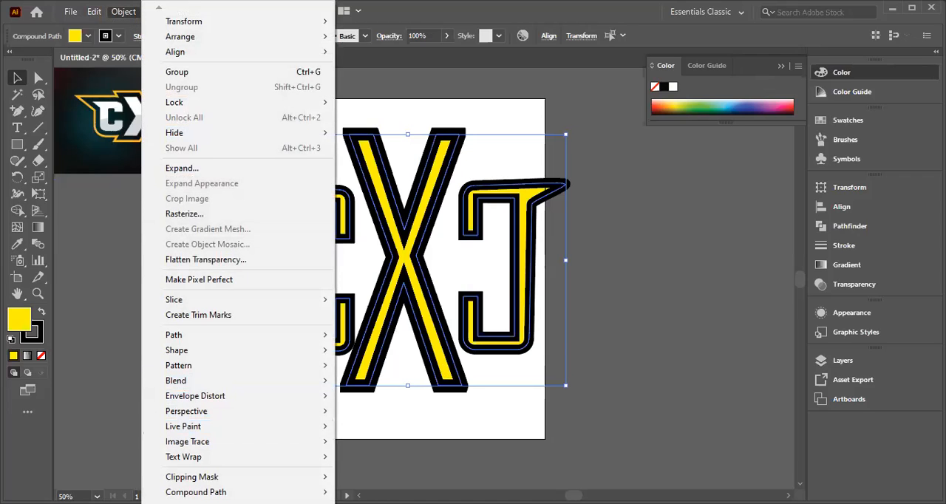
pyautogui.click(272, 169)
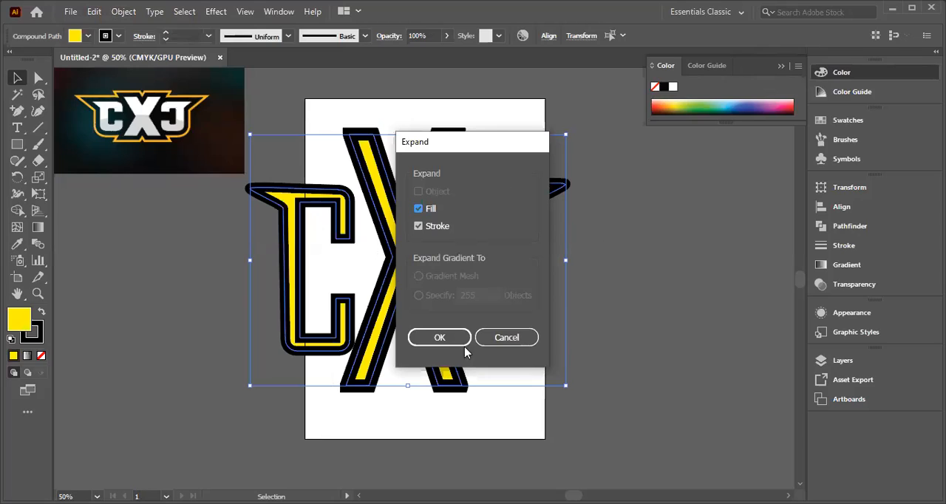
pyautogui.click(448, 338)
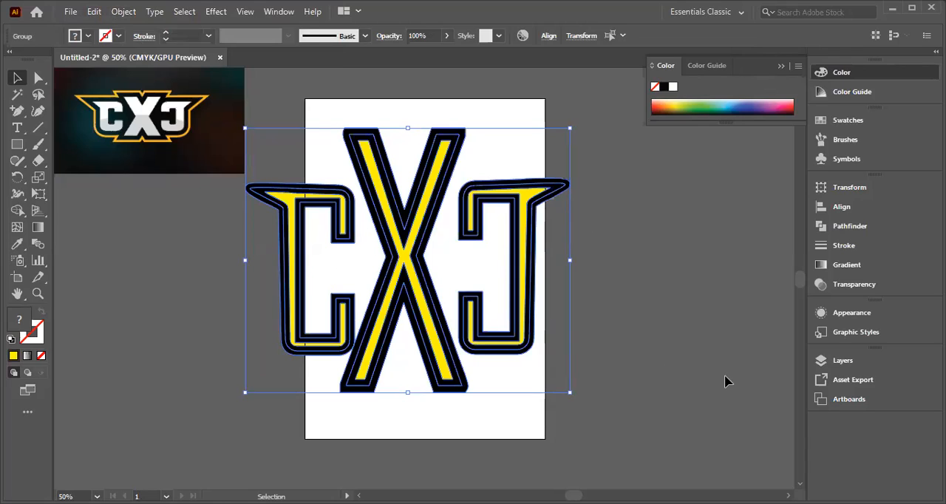
pyautogui.click(665, 365)
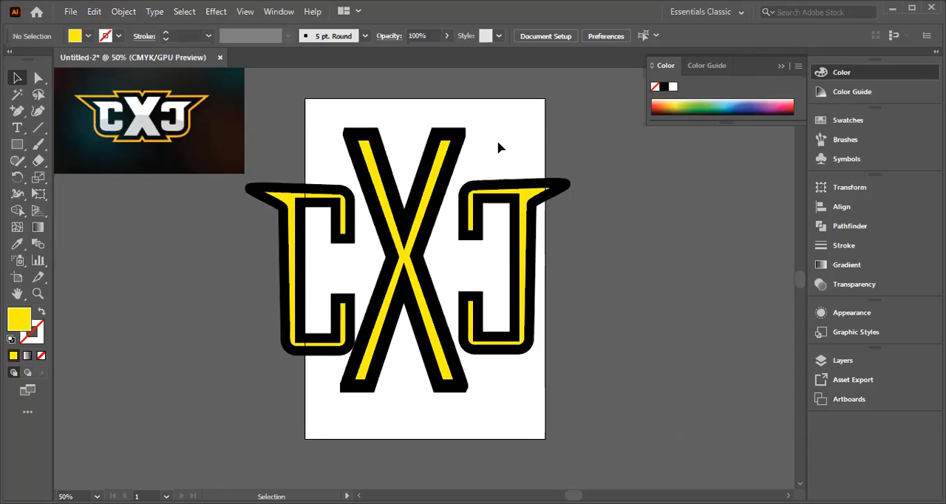
# Step: Select the complete expanded lettering and apply the red swatch to its stroke
pyautogui.moveTo(264, 156); pyautogui.dragTo(558, 334)
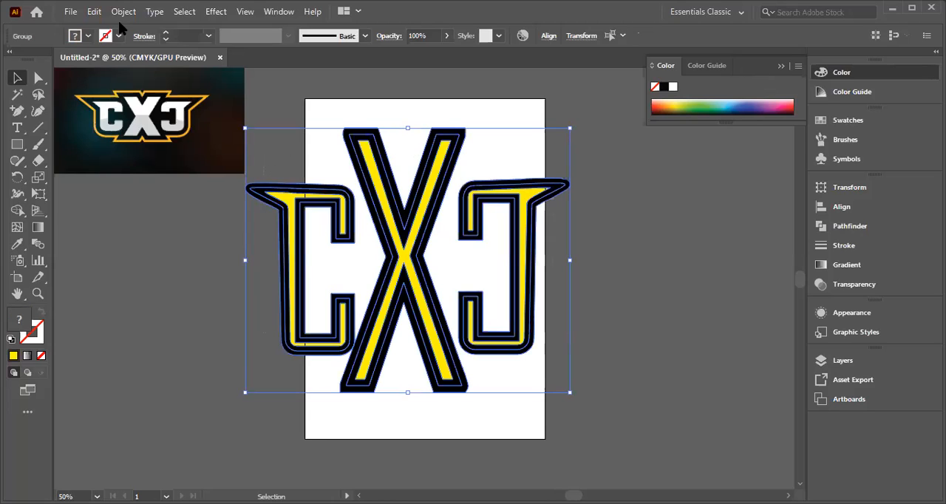
pyautogui.click(166, 39)
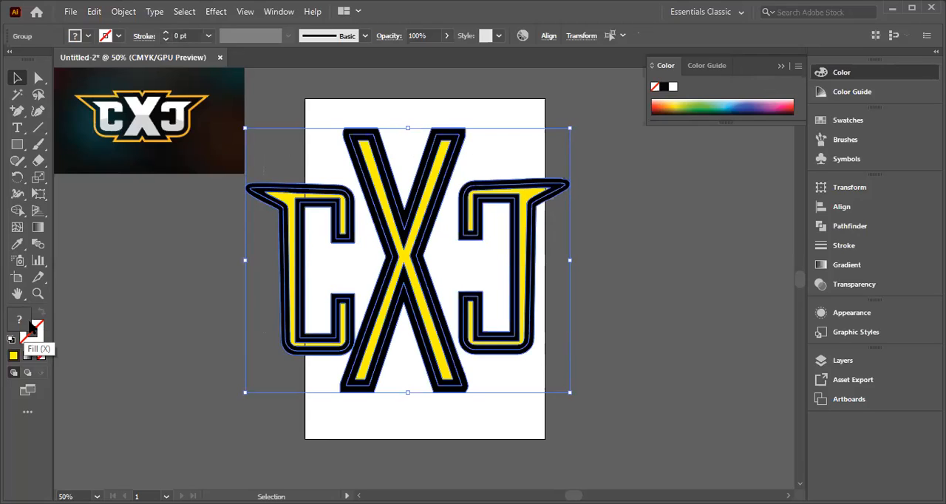
pyautogui.click(41, 332)
pyautogui.doubleClick(40, 331)
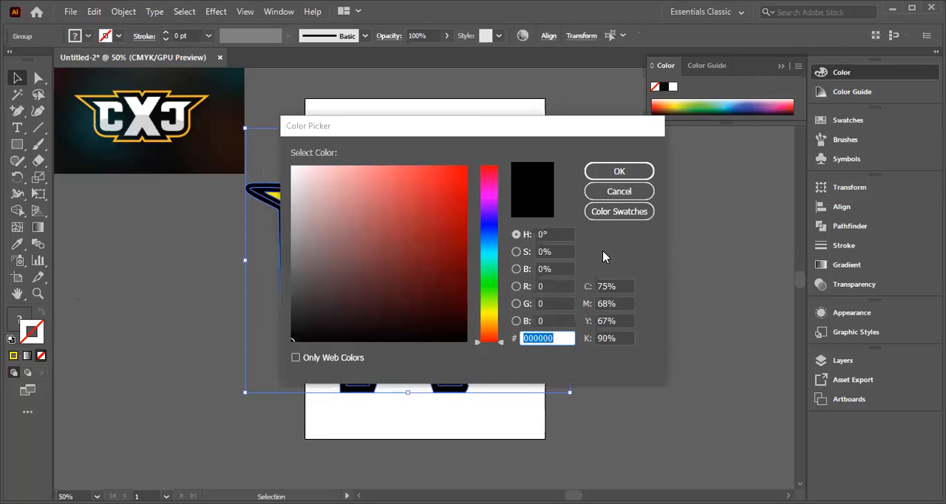
pyautogui.click(619, 194)
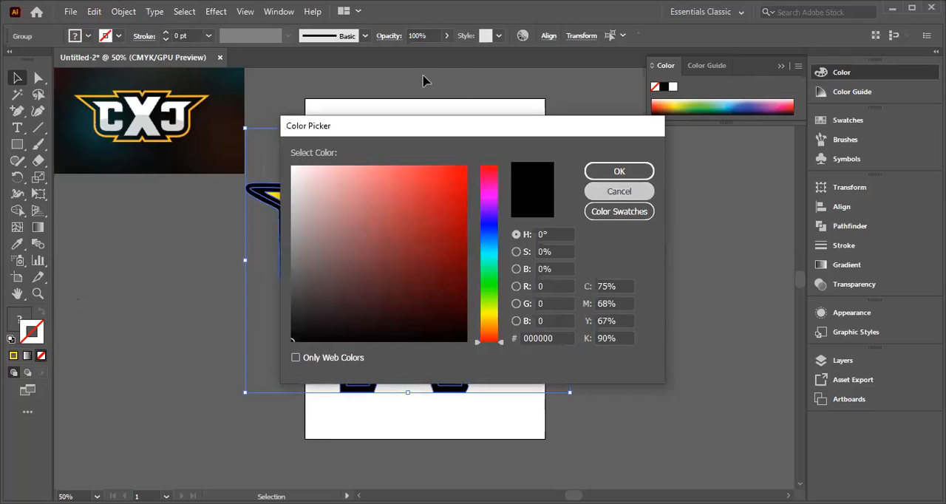
pyautogui.click(119, 36)
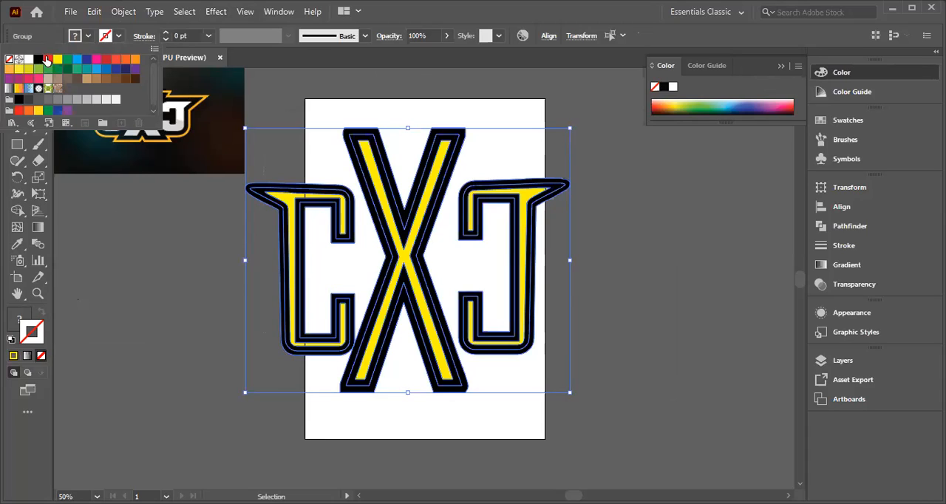
pyautogui.click(120, 40)
pyautogui.click(120, 40)
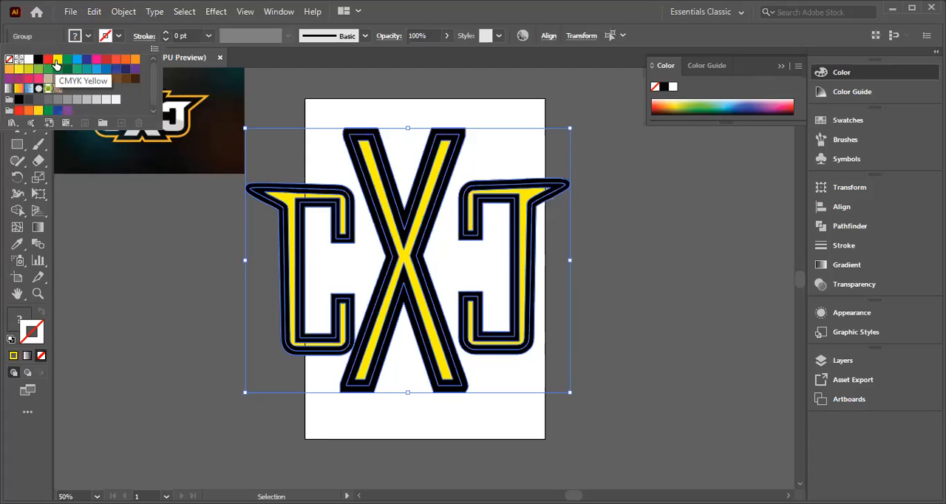
pyautogui.click(47, 59)
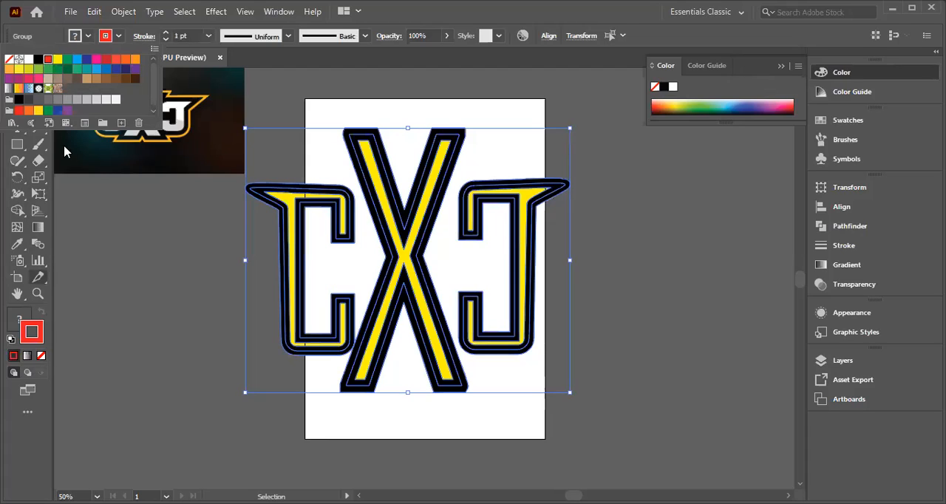
pyautogui.click(207, 37)
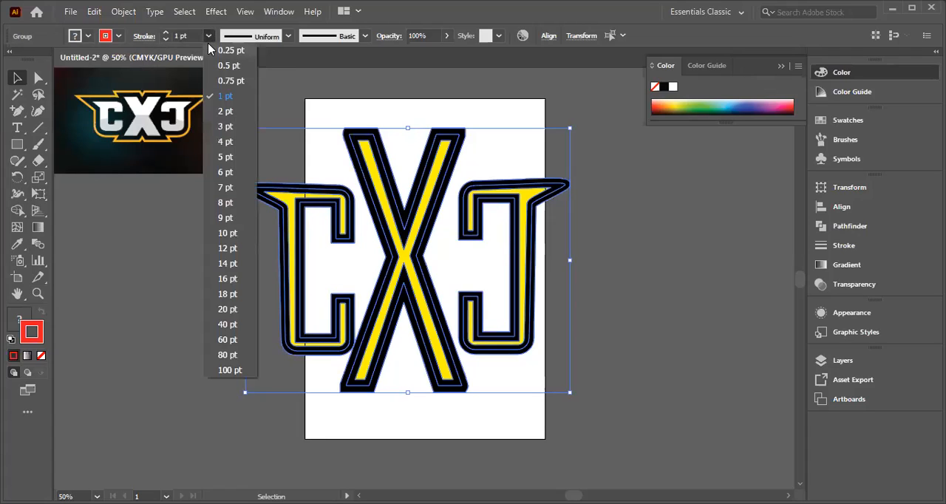
pyautogui.click(173, 239)
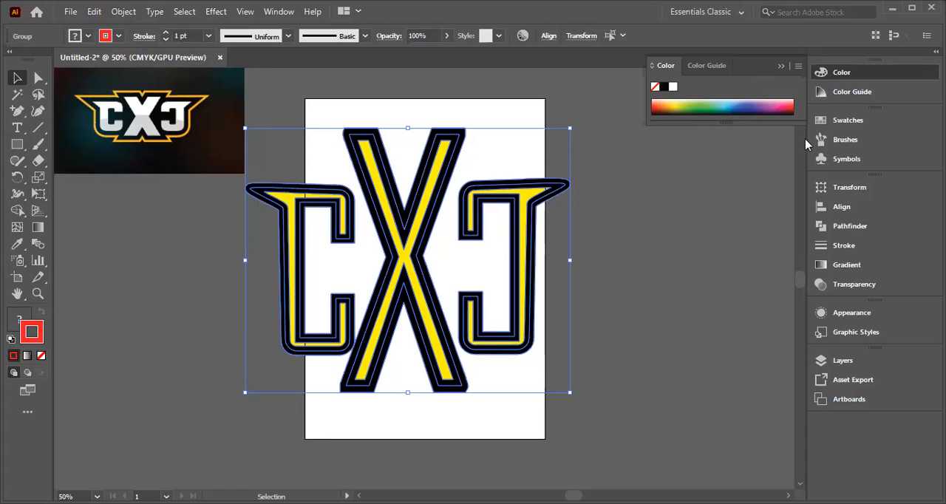
# Step: Ungroup the expanded lettering, unite its parts into solid black letter shapes with Pathfinder, and deselect
pyautogui.click(851, 226)
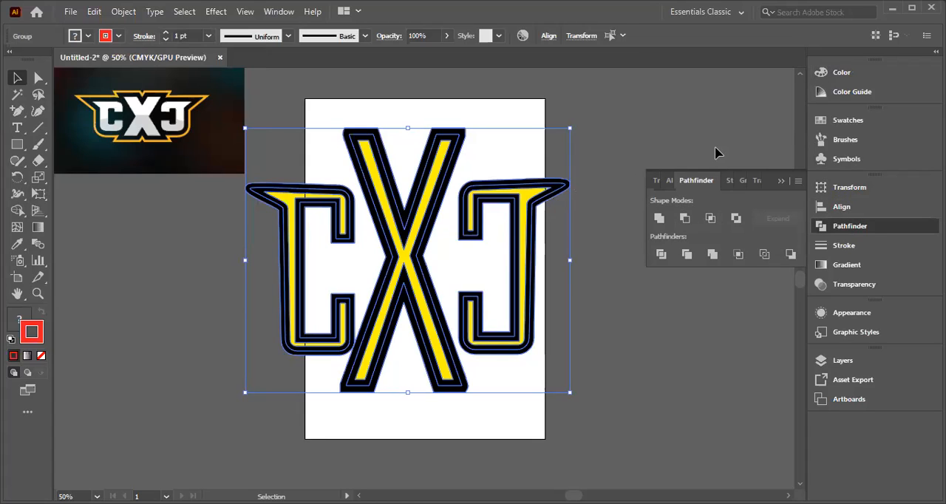
pyautogui.rightClick(410, 214)
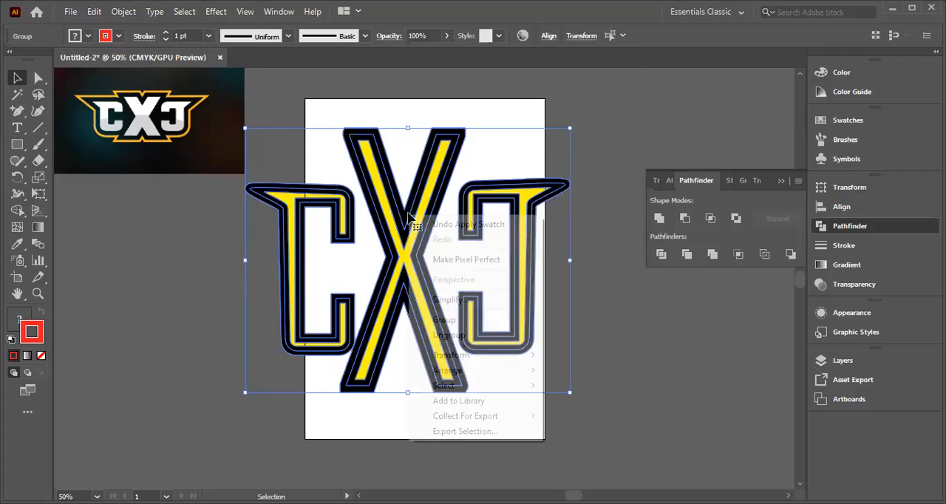
pyautogui.click(451, 335)
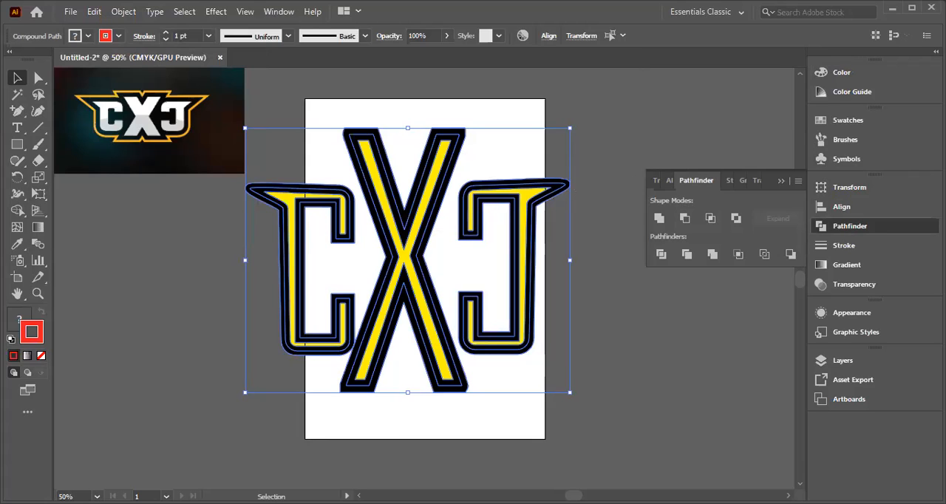
pyautogui.click(664, 221)
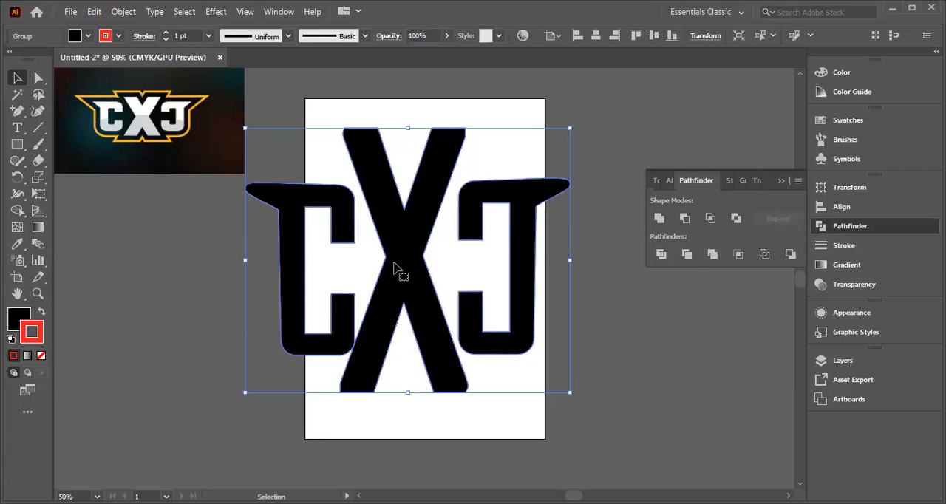
pyautogui.click(321, 298)
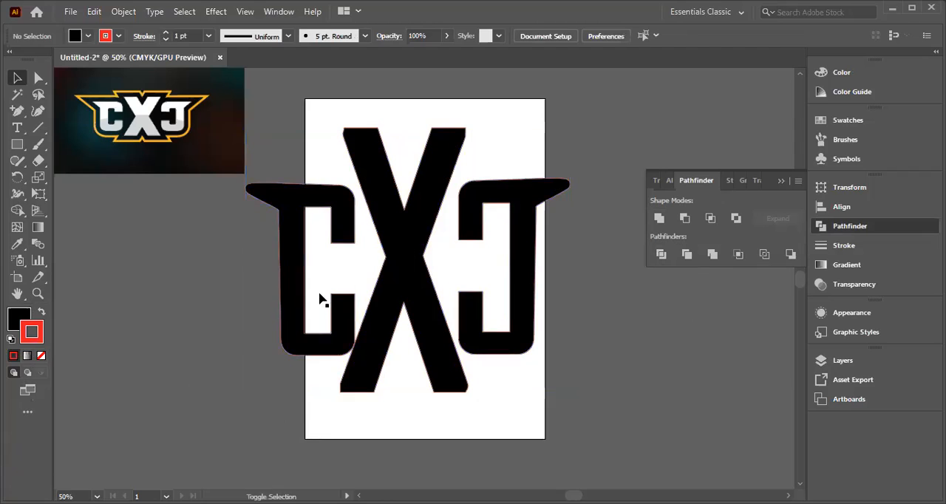
pyautogui.moveTo(262, 159); pyautogui.dragTo(538, 380)
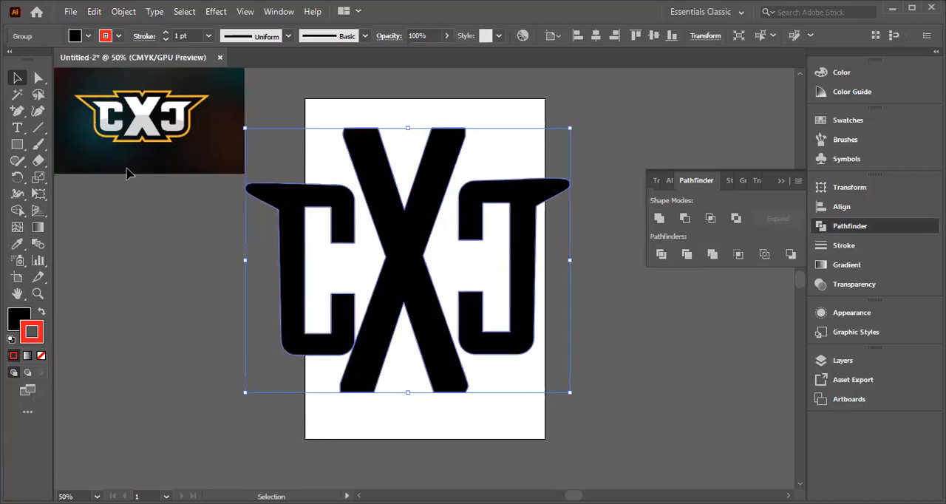
pyautogui.click(119, 34)
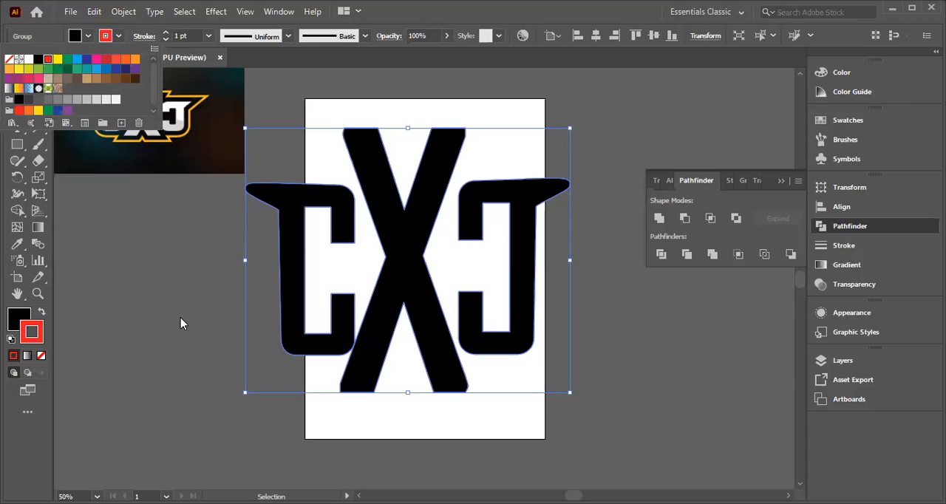
pyautogui.click(232, 248)
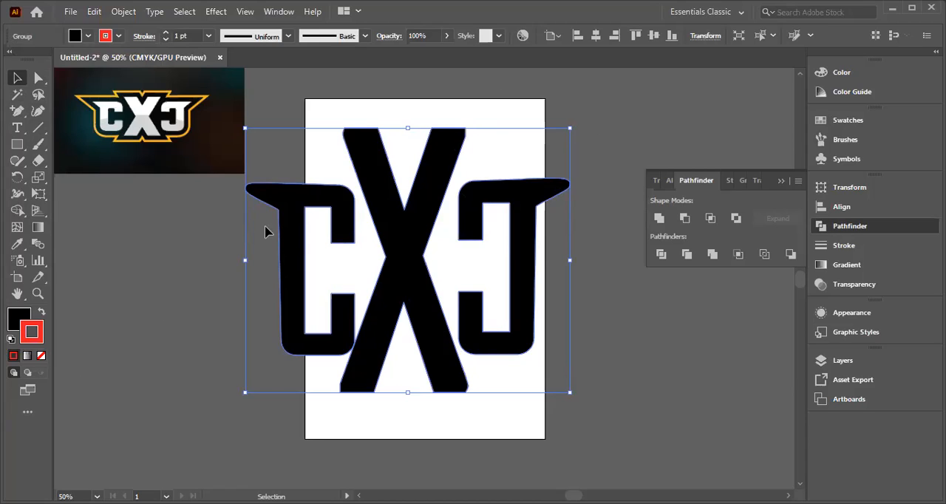
pyautogui.click(210, 232)
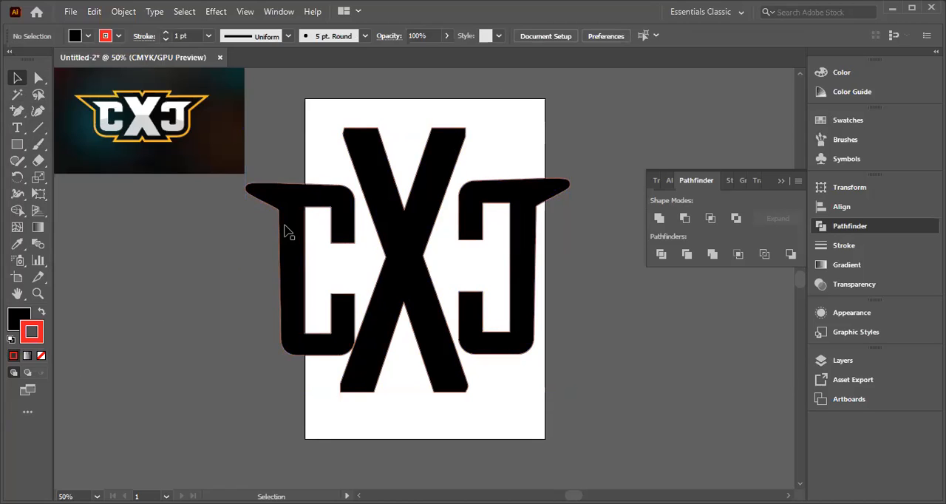
pyautogui.click(285, 226)
pyautogui.click(185, 214)
pyautogui.doubleClick(289, 258)
pyautogui.doubleClick(270, 246)
pyautogui.click(296, 247)
pyautogui.hotkey('ctrl', 'shift', 'a')
pyautogui.click(338, 215)
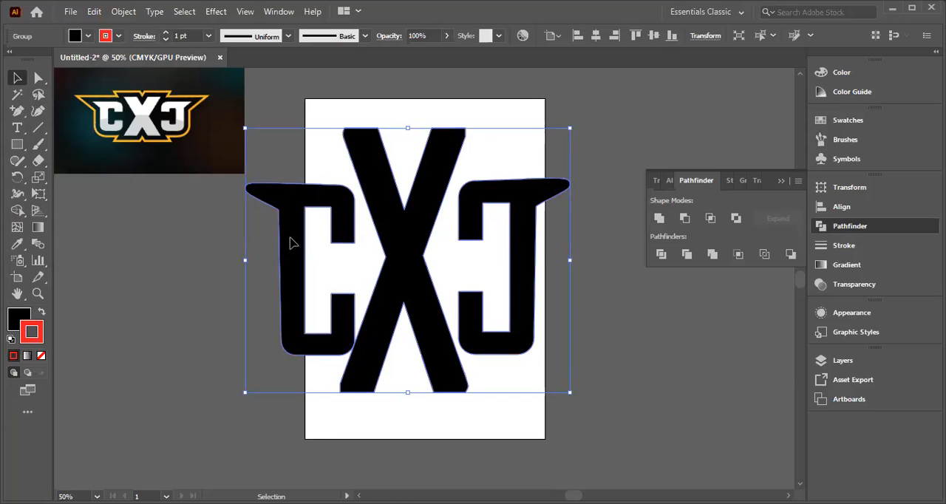
pyautogui.click(602, 364)
pyautogui.click(331, 341)
pyautogui.hotkey('ctrl', 'shift', 'a')
pyautogui.rightClick(377, 210)
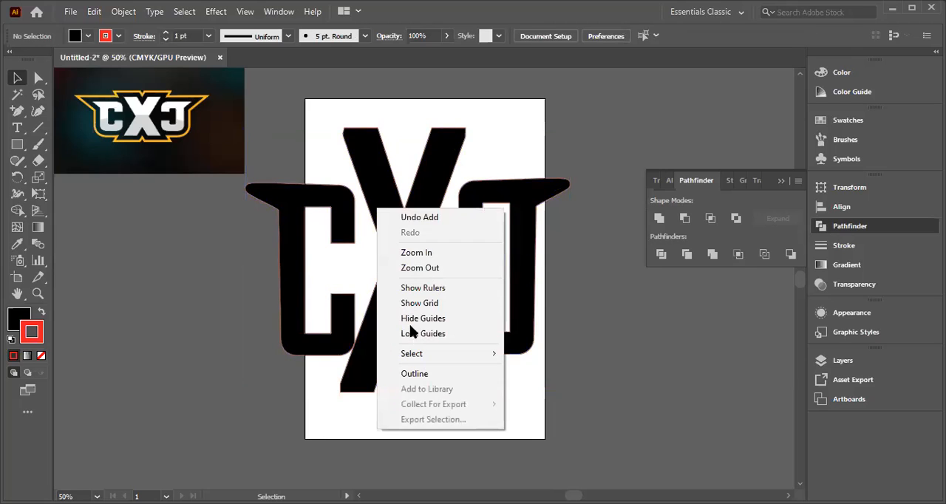
pyautogui.rightClick(304, 216)
pyautogui.click(276, 249)
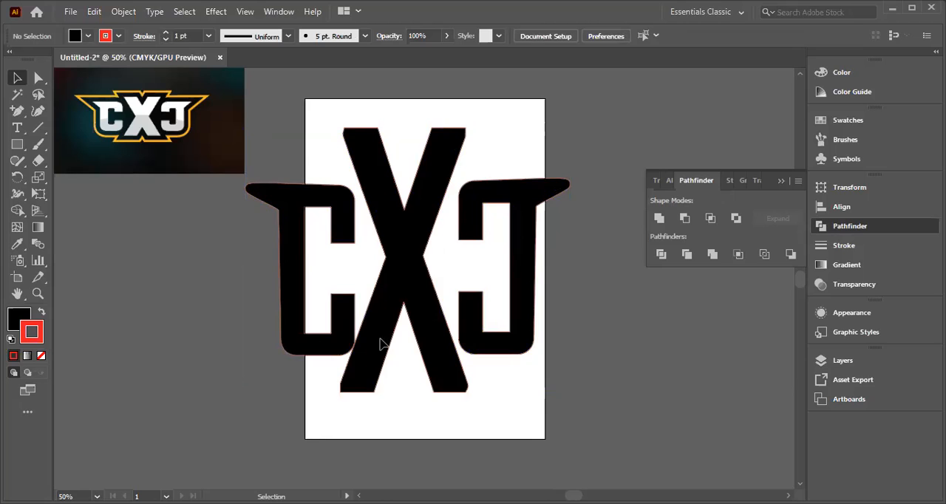
# Step: Ungroup the united lettering so each letter can be selected separately, and deselect
pyautogui.click(361, 282)
pyautogui.rightClick(363, 279)
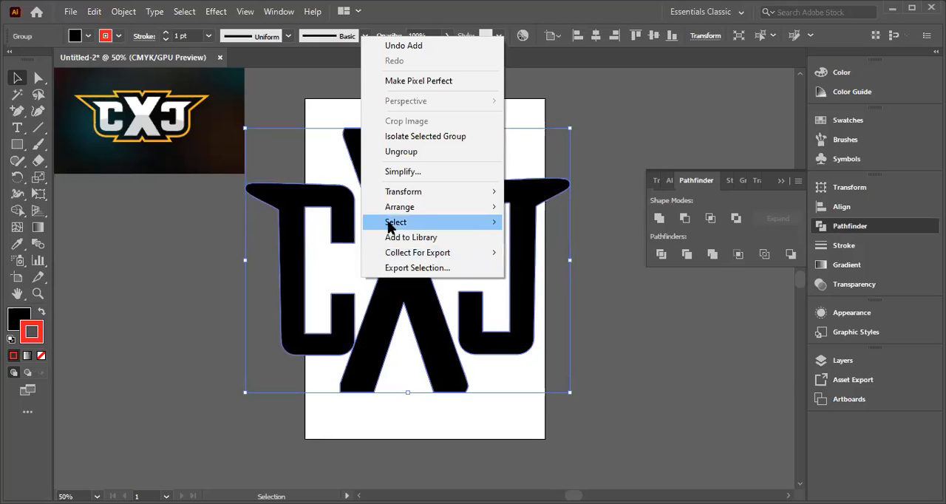
pyautogui.click(401, 151)
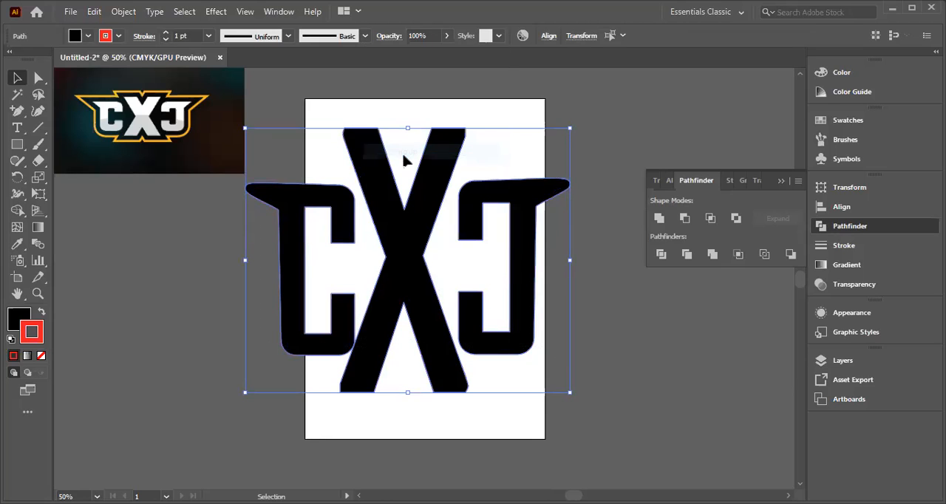
pyautogui.click(208, 232)
# Step: Move the regular C slightly up and away from the X, and raise the mirrored C to a similar height
pyautogui.click(292, 246)
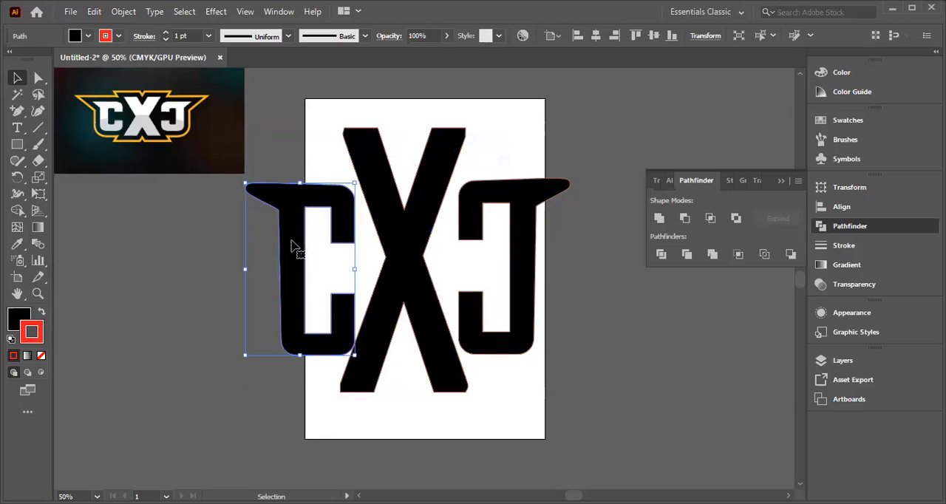
pyautogui.moveTo(292, 279); pyautogui.dragTo(285, 275)
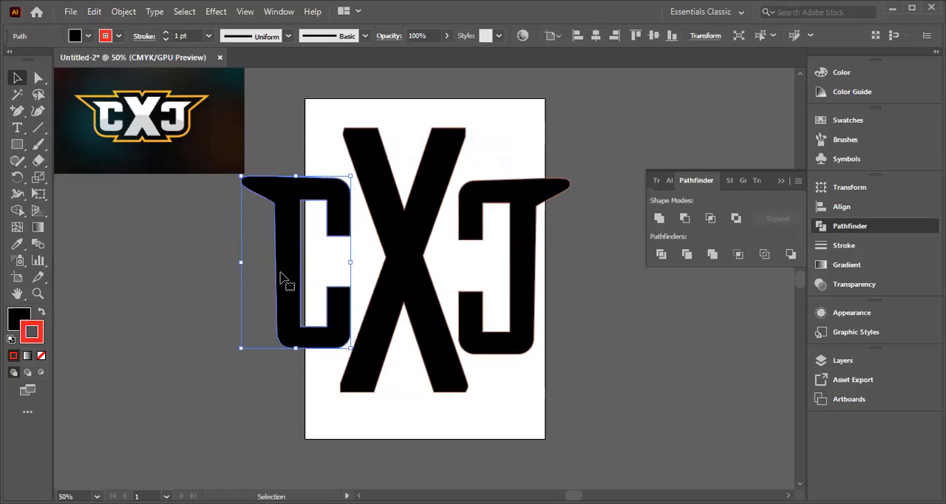
pyautogui.click(181, 287)
pyautogui.click(528, 345)
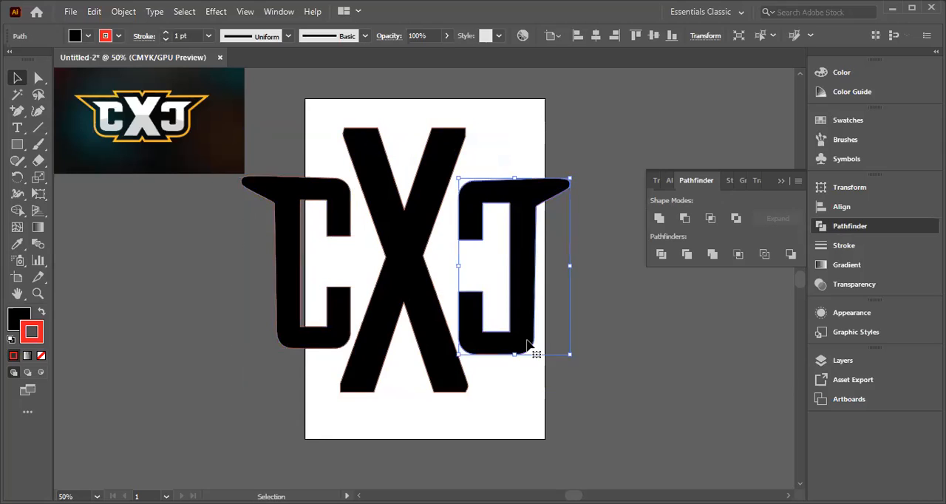
pyautogui.moveTo(526, 327); pyautogui.dragTo(525, 320)
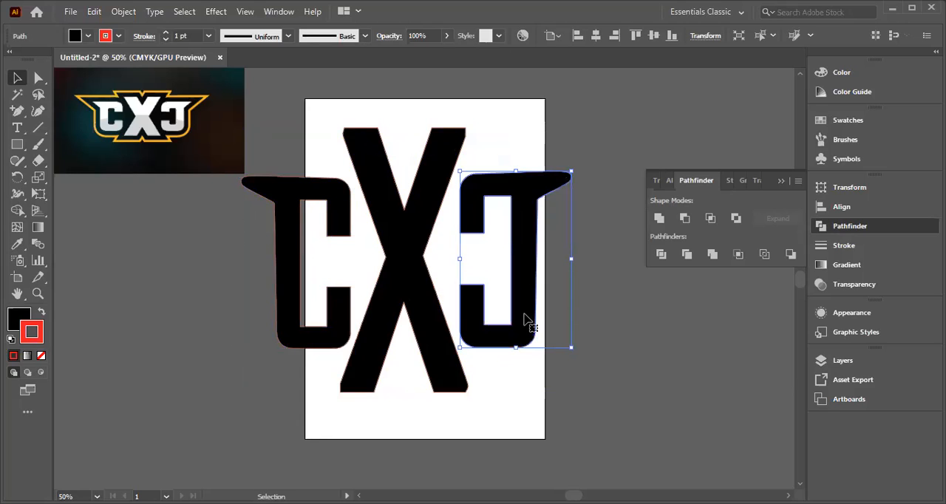
pyautogui.click(612, 344)
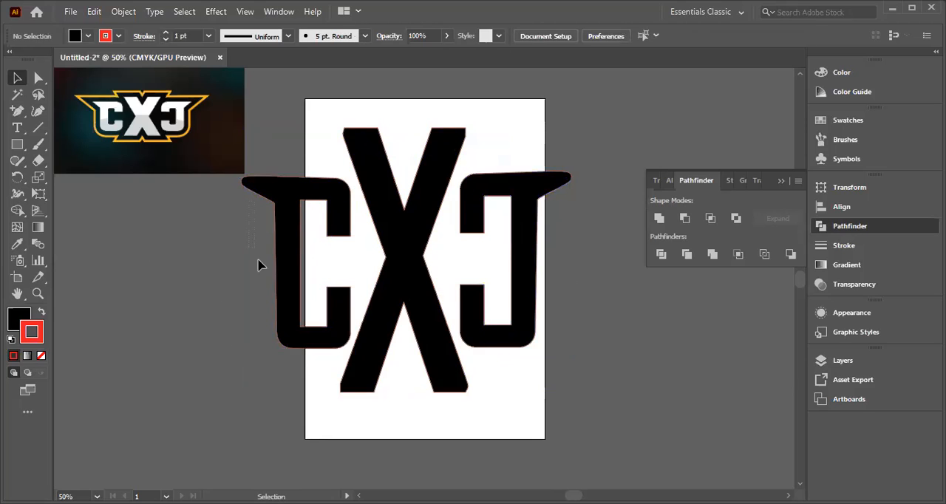
# Step: Try to align all three letters by their horizontal centers, and undo the alignment
pyautogui.hotkey('ctrl', 'a')
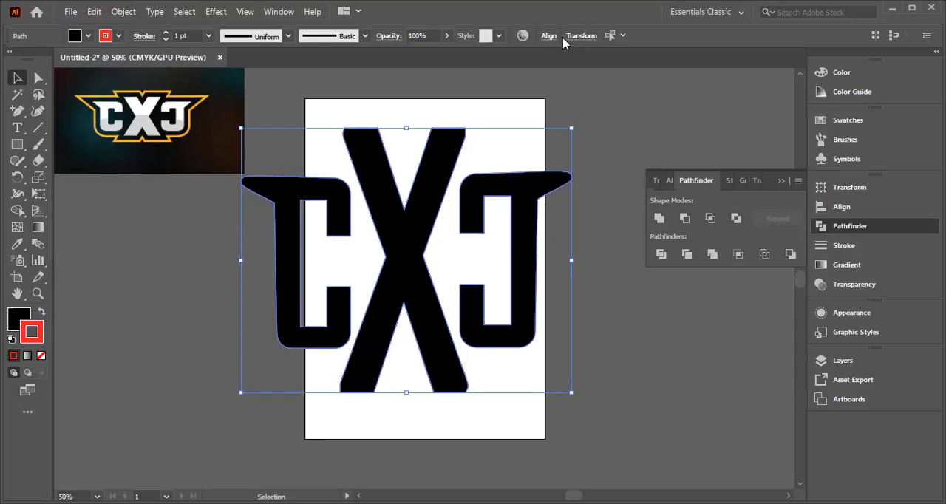
pyautogui.click(440, 74)
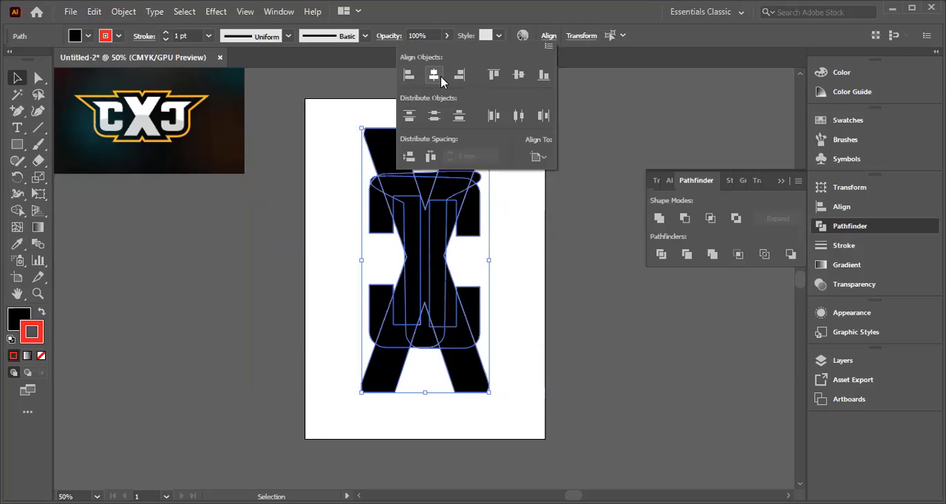
pyautogui.hotkey('ctrl', 'z')
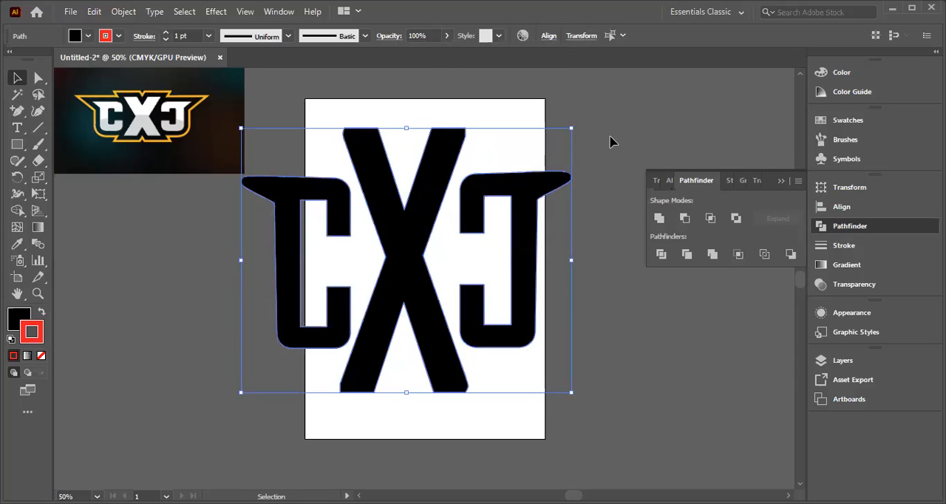
# Step: Align the three selected letters by their vertical centers
pyautogui.click(553, 40)
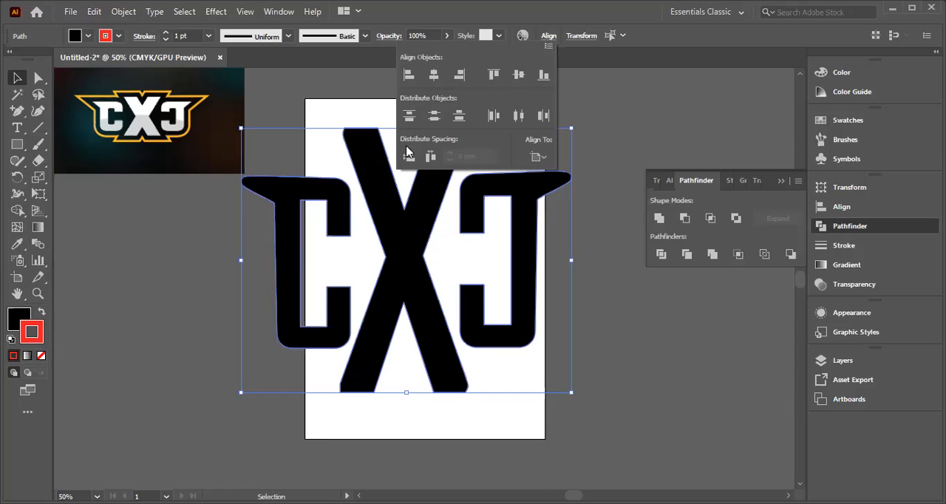
pyautogui.click(545, 76)
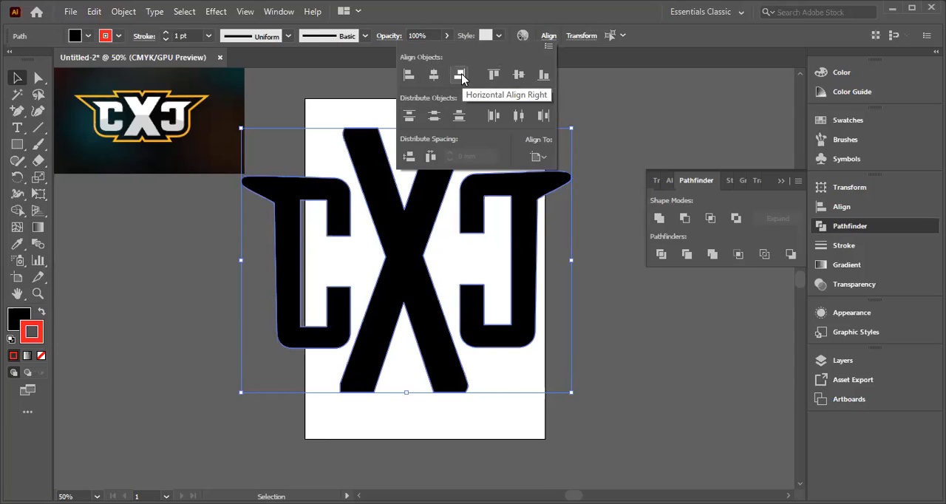
pyautogui.click(517, 76)
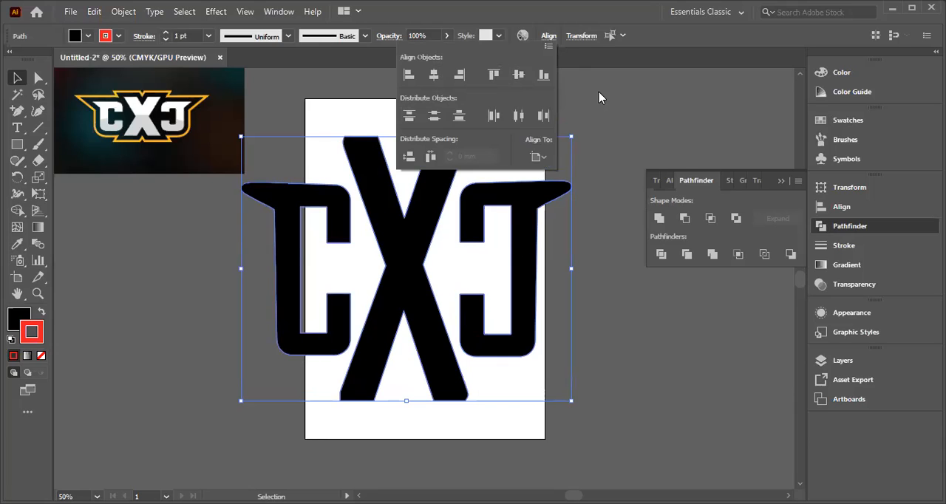
pyautogui.click(599, 97)
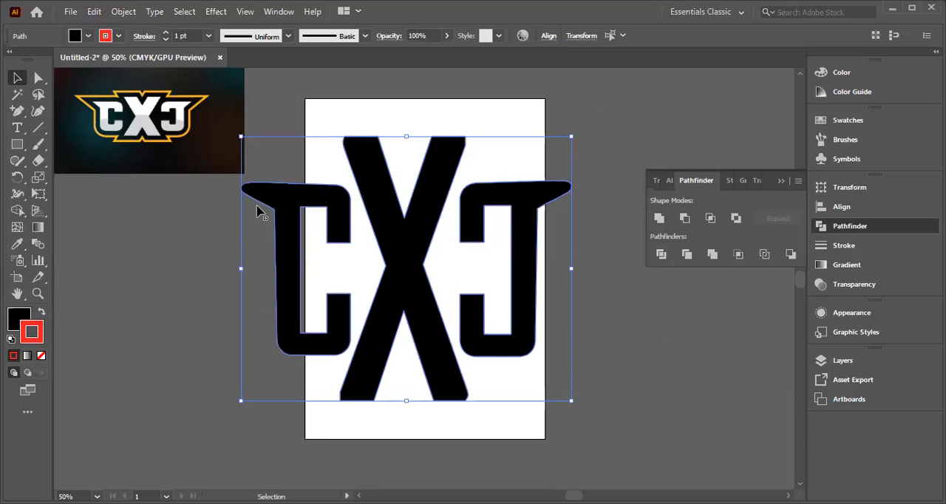
# Step: Group the three letters and duplicate the group, keeping one copy over the artboard and the other aside below the reference image
pyautogui.rightClick(431, 277)
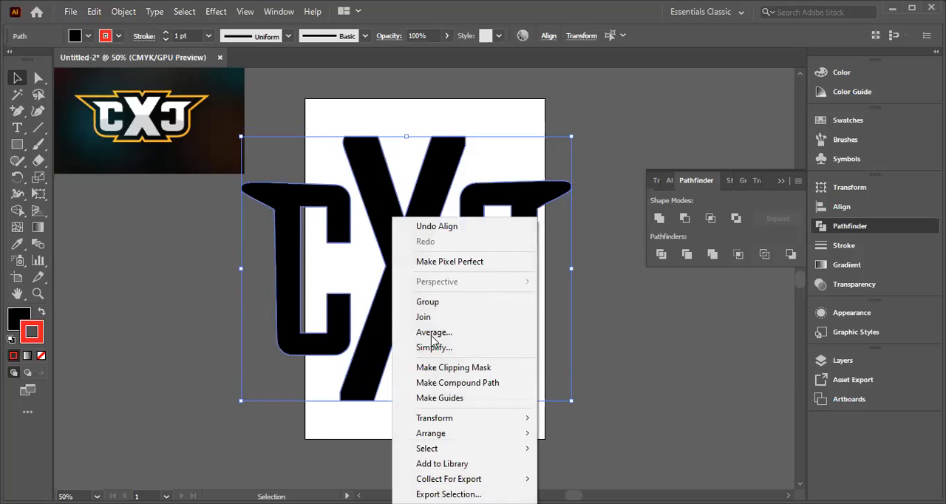
pyautogui.click(427, 302)
pyautogui.moveTo(402, 268); pyautogui.dragTo(172, 363)
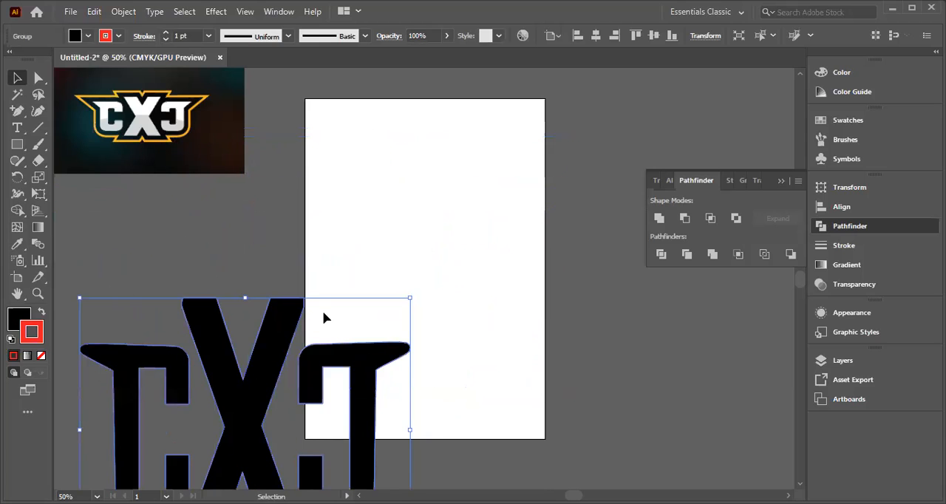
pyautogui.moveTo(274, 385); pyautogui.dragTo(477, 208)
pyautogui.moveTo(241, 397); pyautogui.dragTo(178, 441)
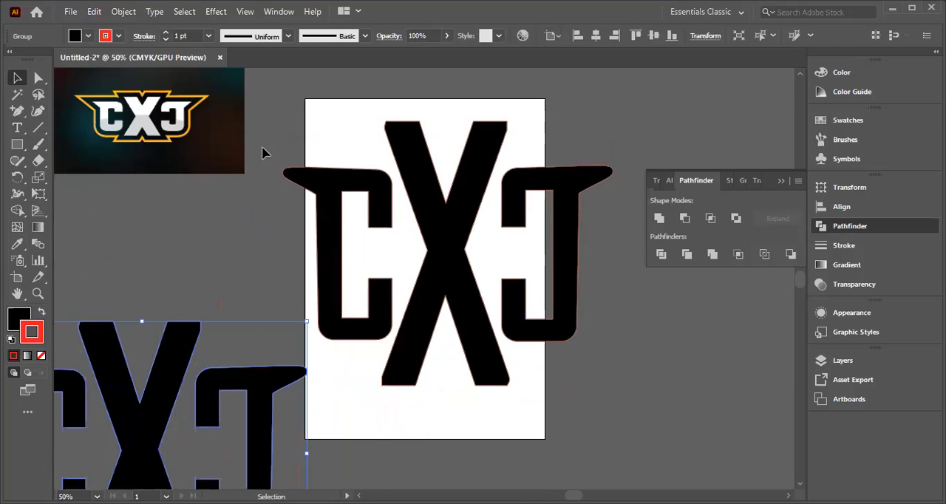
# Step: Try 10 pt and 80 pt stroke weights on the lettering over the artboard, and set its stroke to 60 pt
pyautogui.click(517, 307)
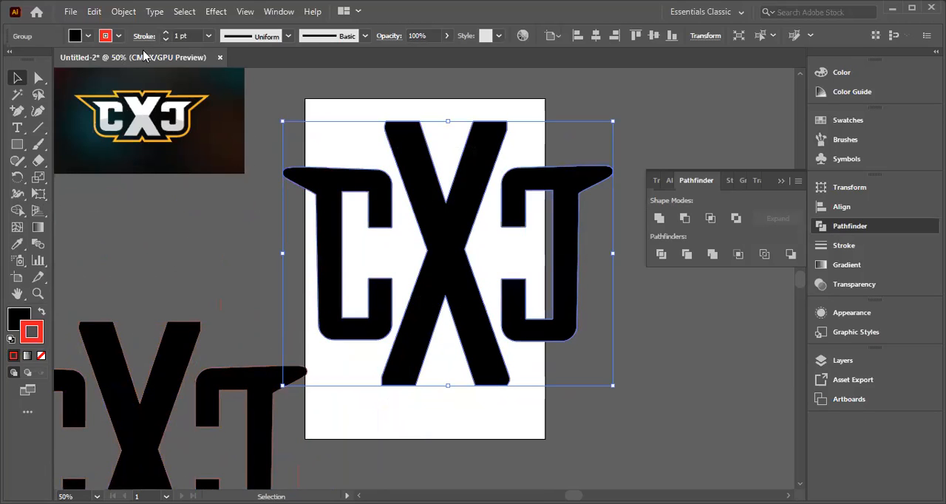
pyautogui.click(209, 35)
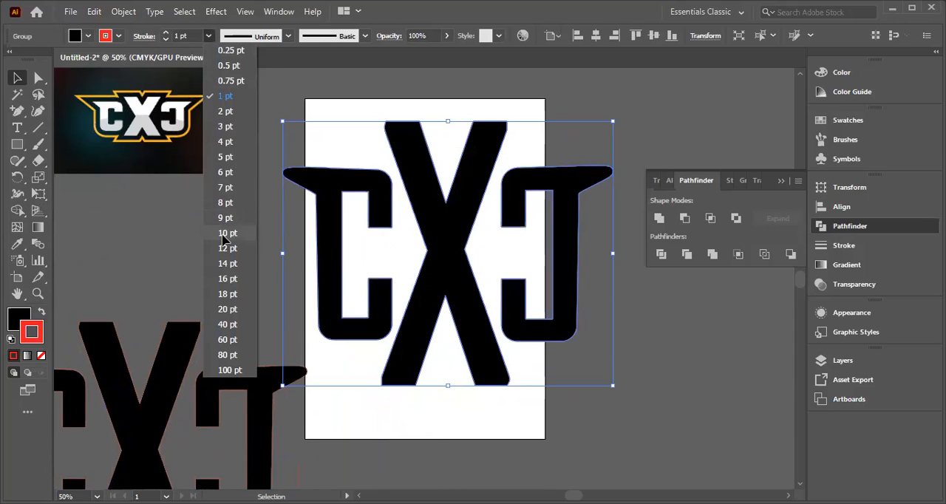
pyautogui.click(228, 233)
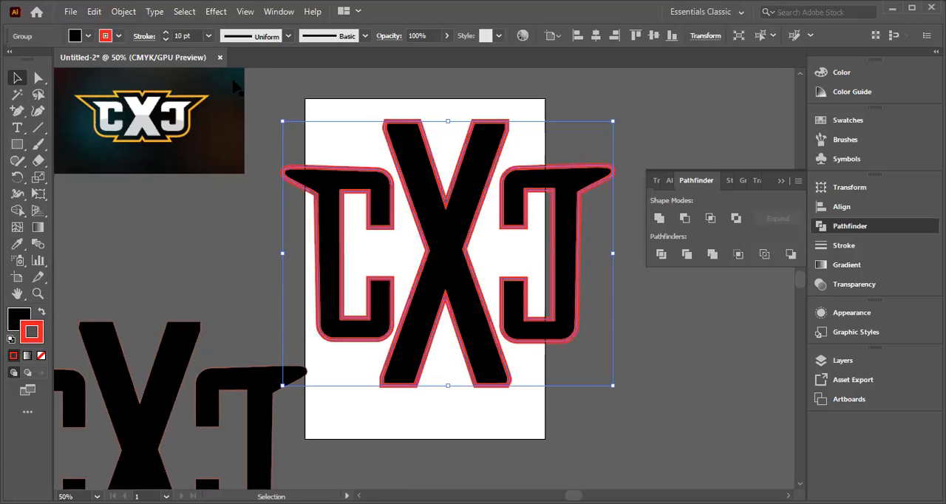
pyautogui.click(210, 36)
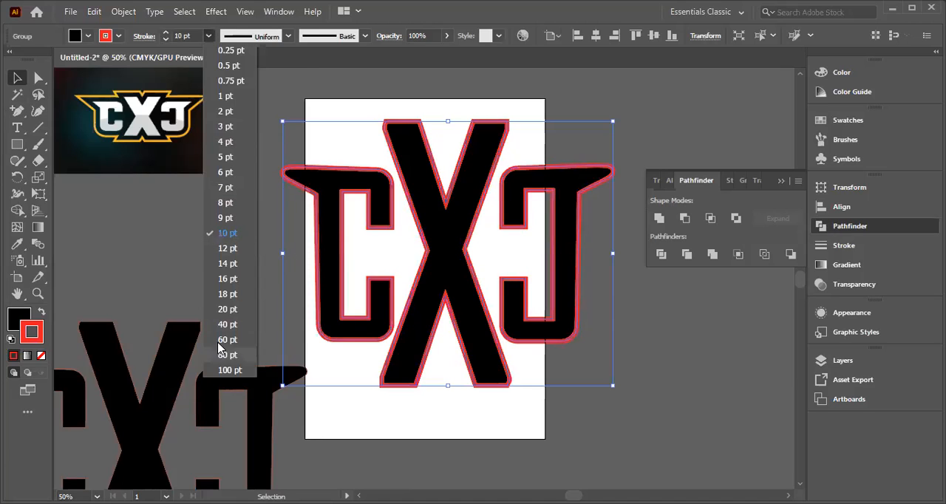
pyautogui.click(227, 355)
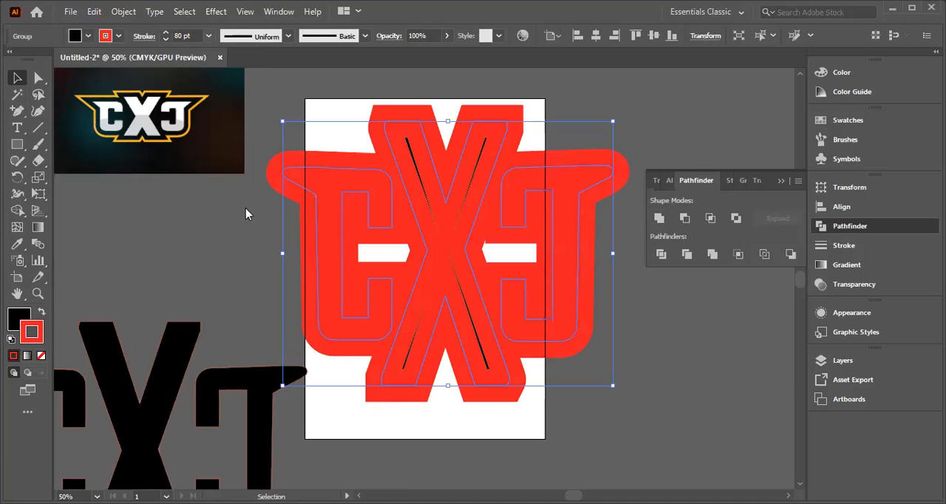
pyautogui.click(210, 35)
pyautogui.click(220, 341)
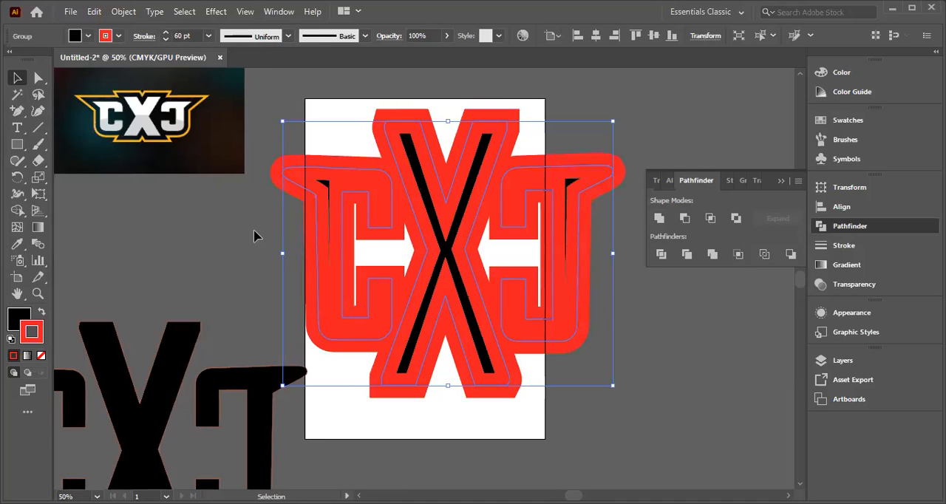
# Step: Set the stroke weight of the lettering group over the artboard to 40 pt
pyautogui.click(209, 35)
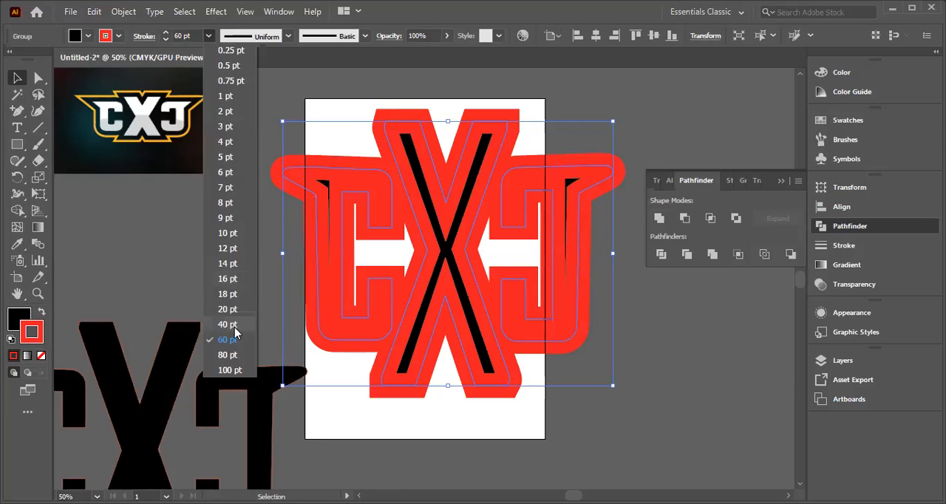
pyautogui.click(231, 327)
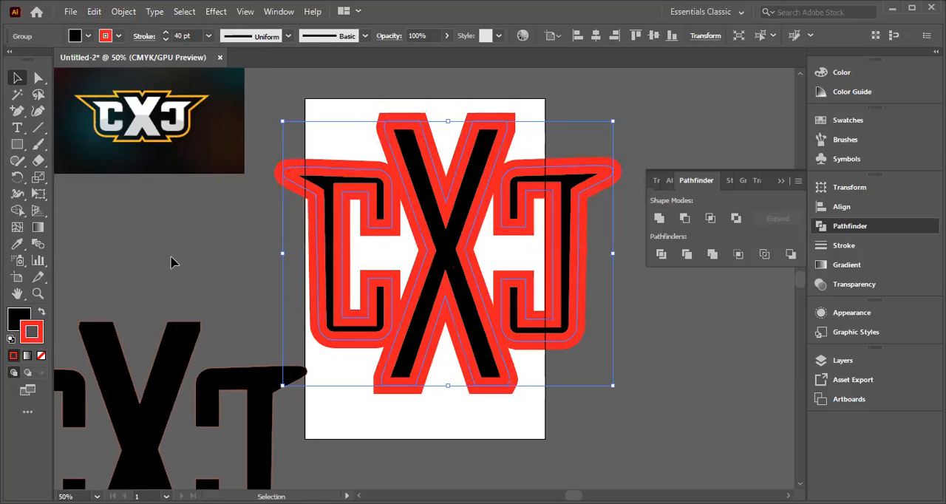
pyautogui.click(237, 255)
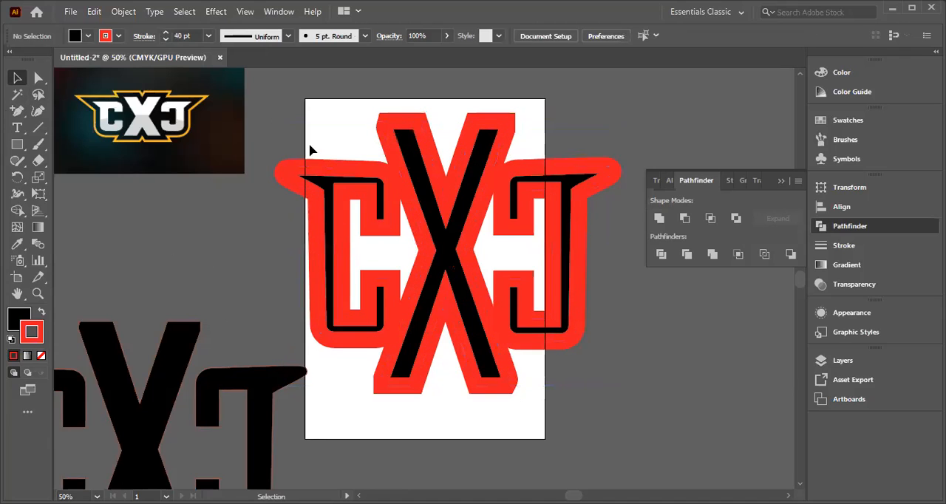
pyautogui.click(490, 274)
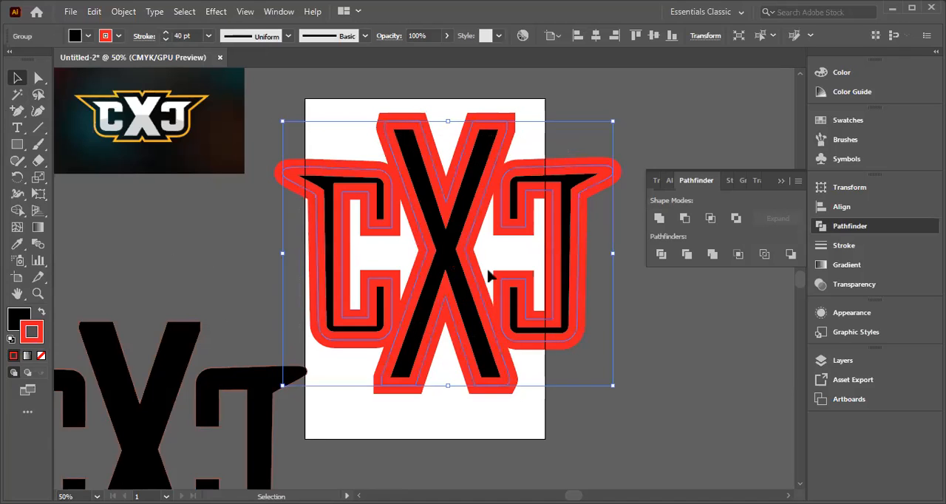
pyautogui.rightClick(454, 255)
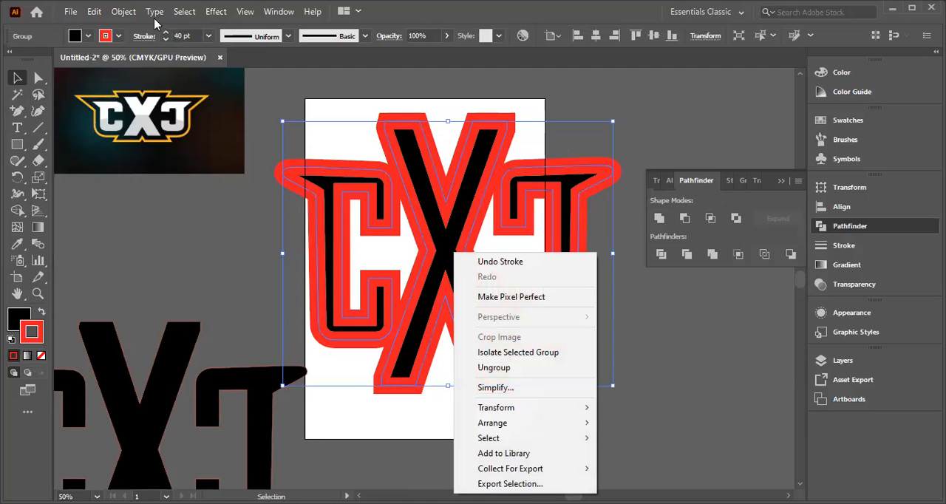
pyautogui.click(123, 11)
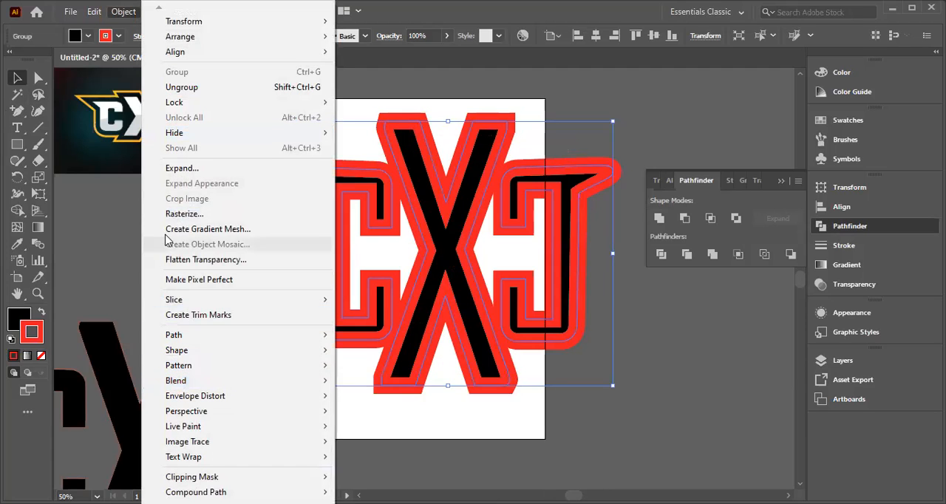
pyautogui.click(190, 172)
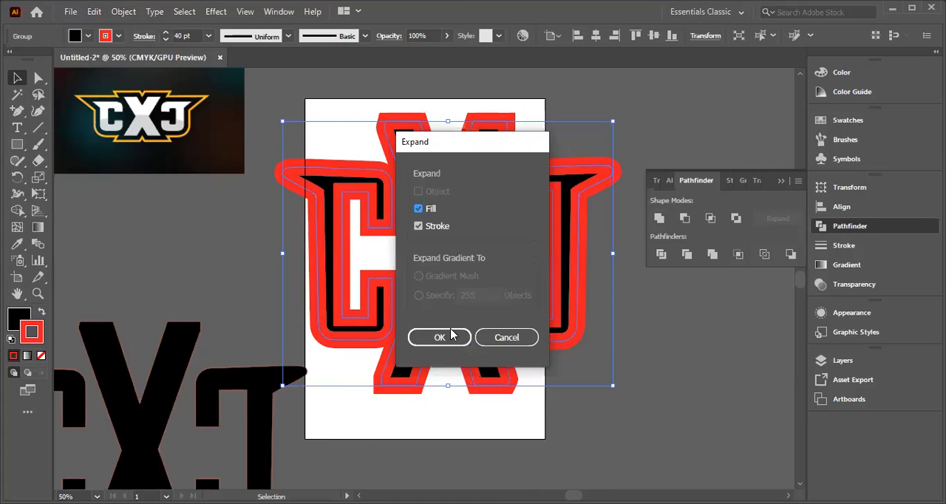
pyautogui.click(419, 226)
pyautogui.click(418, 227)
pyautogui.click(418, 210)
pyautogui.click(446, 339)
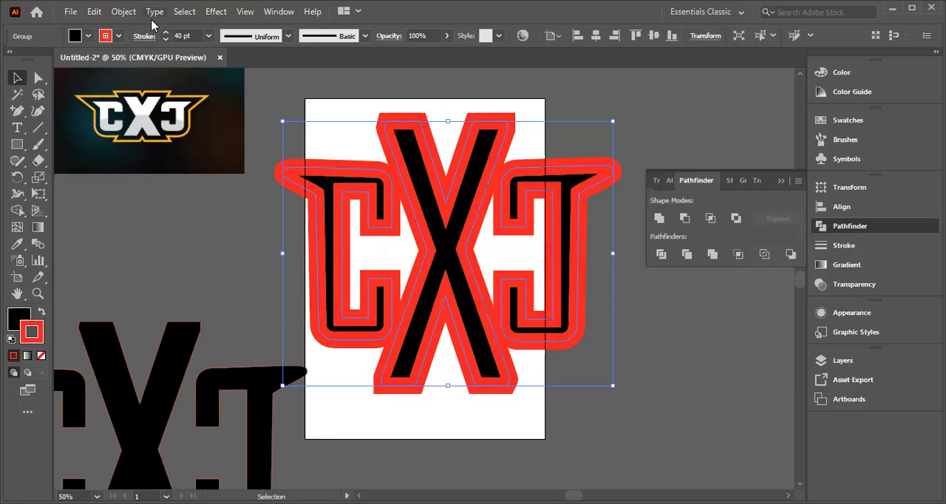
# Step: Expand the lettering group over the artboard with both Fill and Stroke included
pyautogui.click(124, 12)
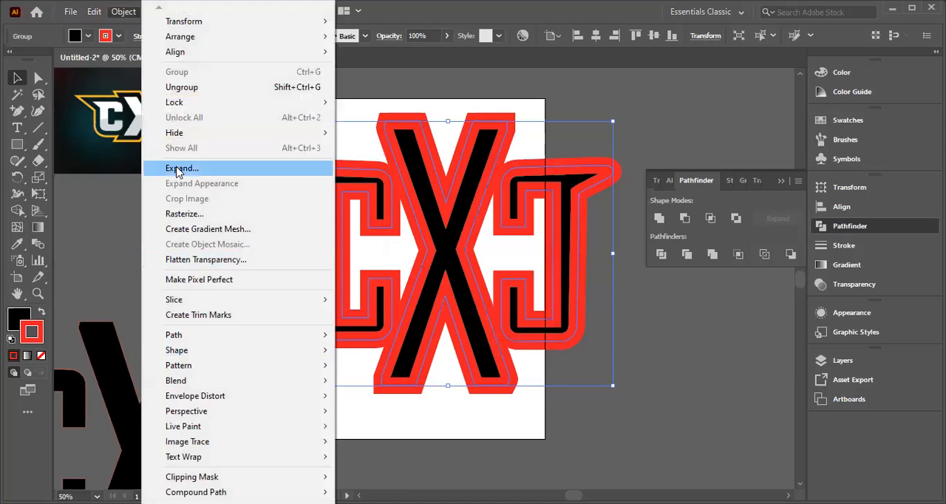
pyautogui.click(177, 170)
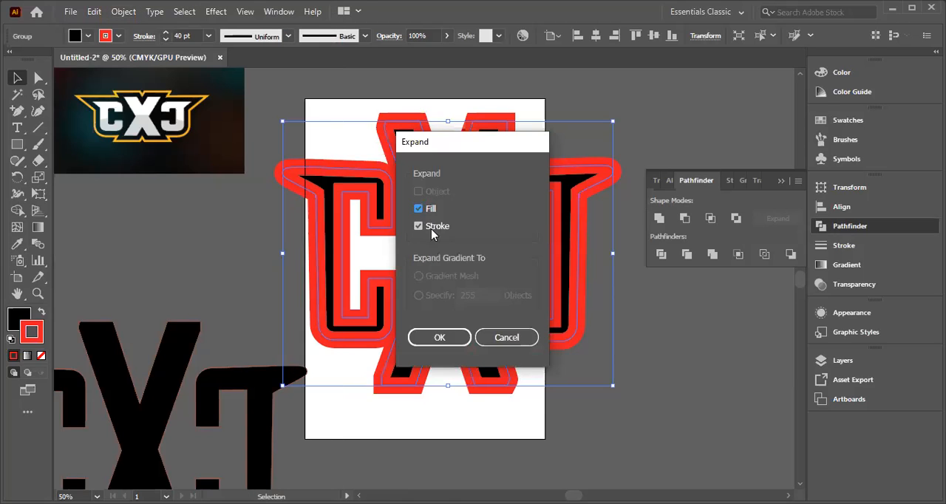
pyautogui.click(442, 337)
pyautogui.click(114, 14)
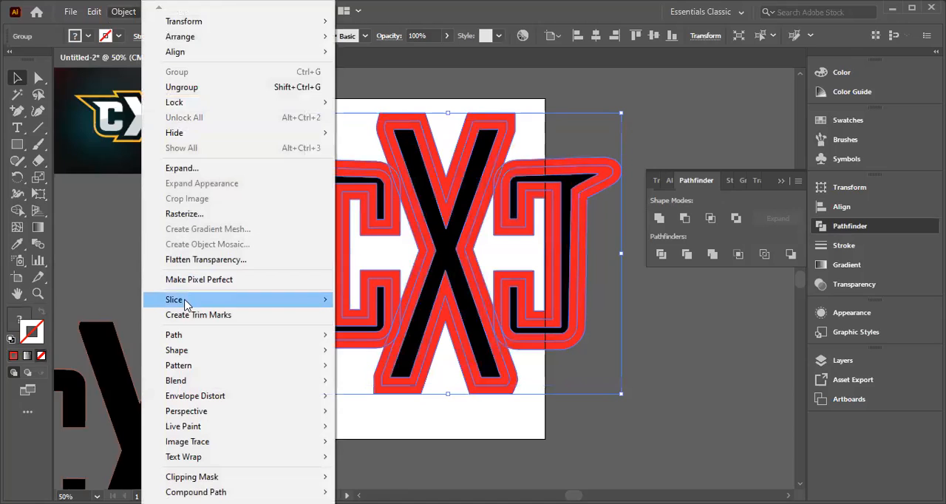
pyautogui.click(178, 169)
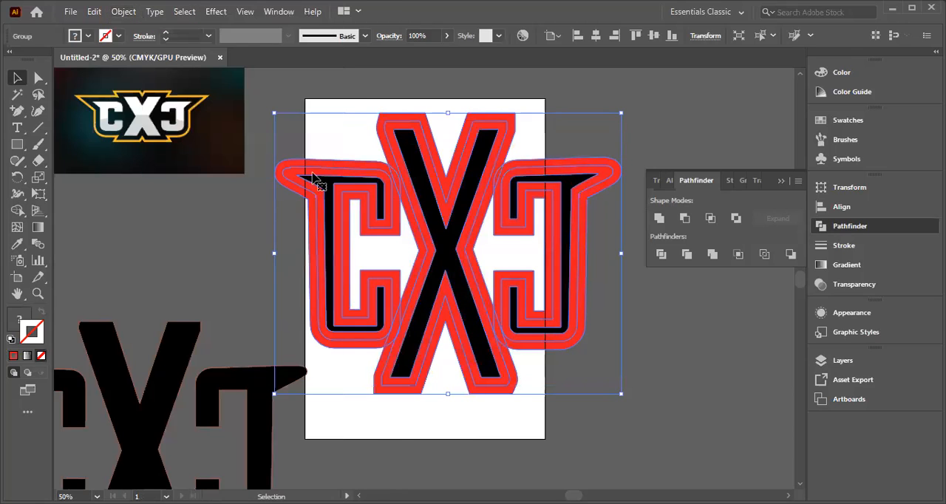
pyautogui.rightClick(419, 214)
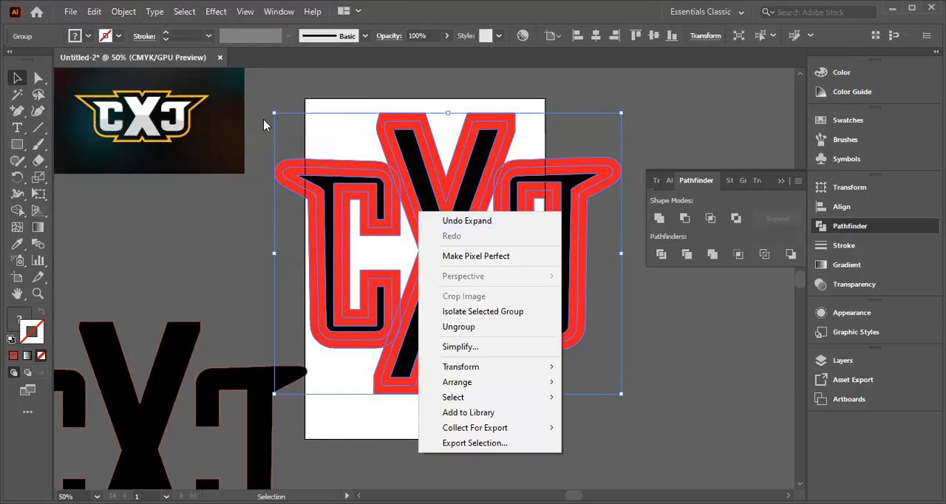
pyautogui.click(115, 12)
pyautogui.click(121, 12)
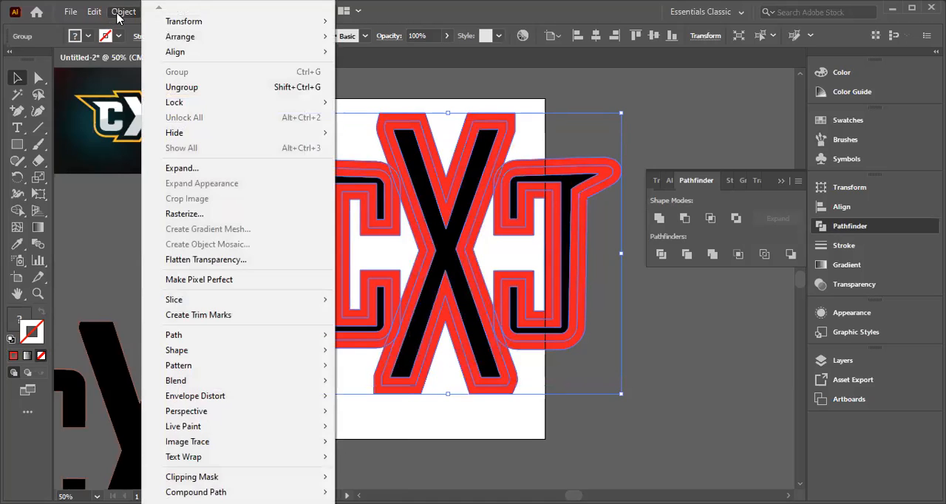
pyautogui.click(177, 168)
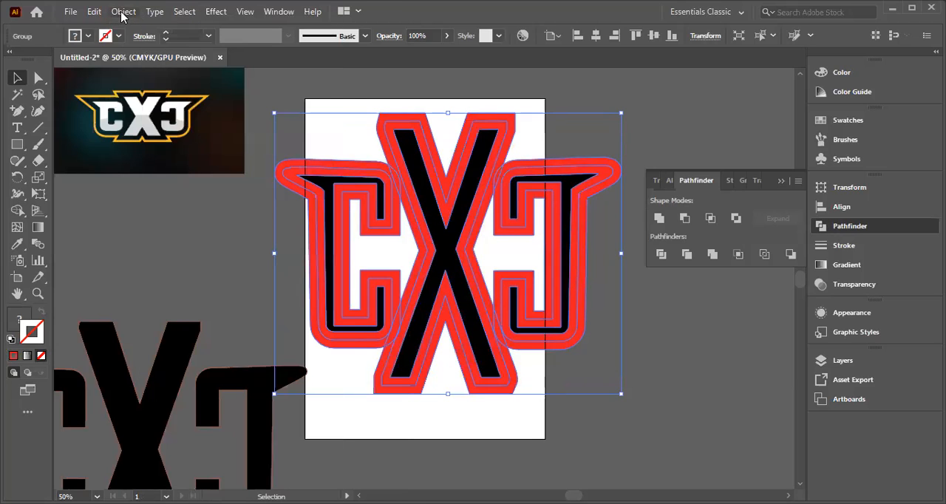
pyautogui.click(120, 12)
pyautogui.click(189, 169)
pyautogui.rightClick(422, 198)
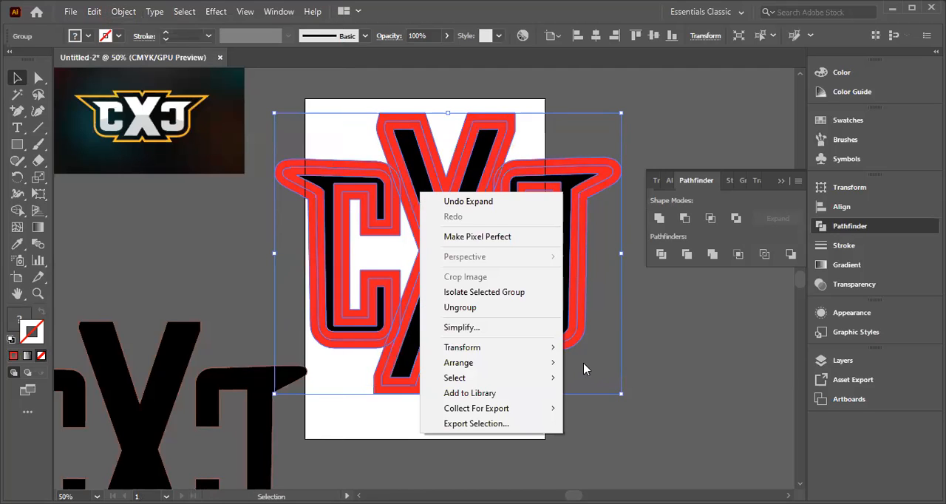
pyautogui.click(667, 316)
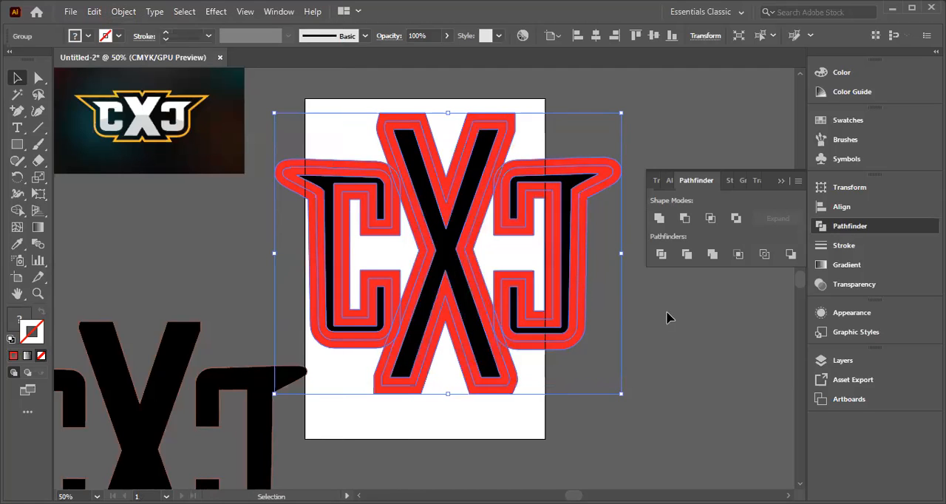
pyautogui.click(122, 12)
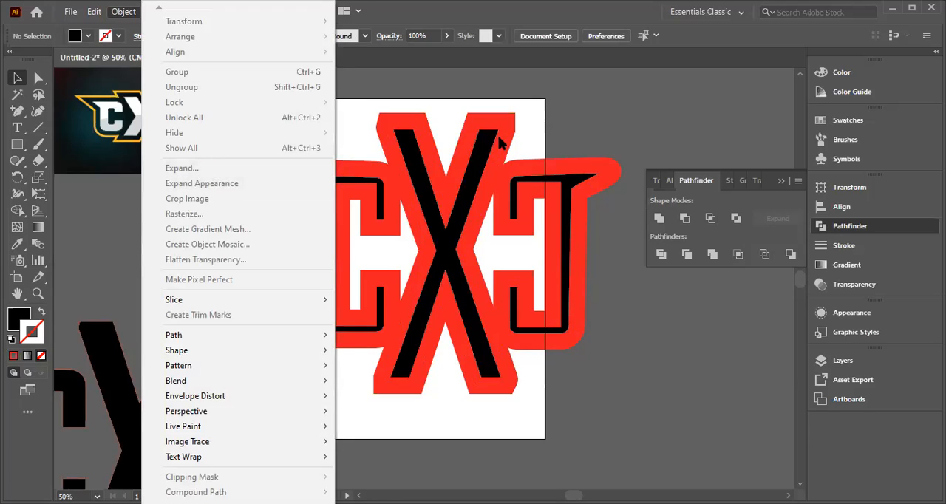
pyautogui.click(558, 116)
pyautogui.click(481, 293)
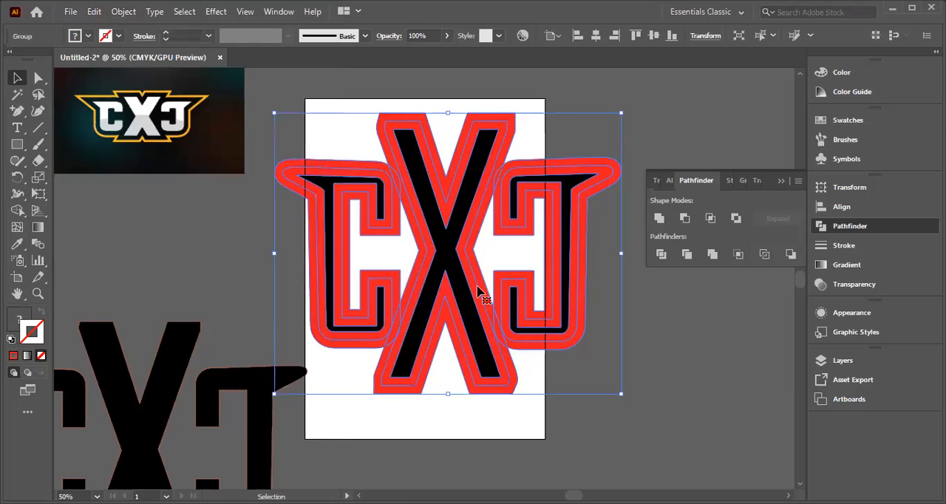
pyautogui.rightClick(362, 219)
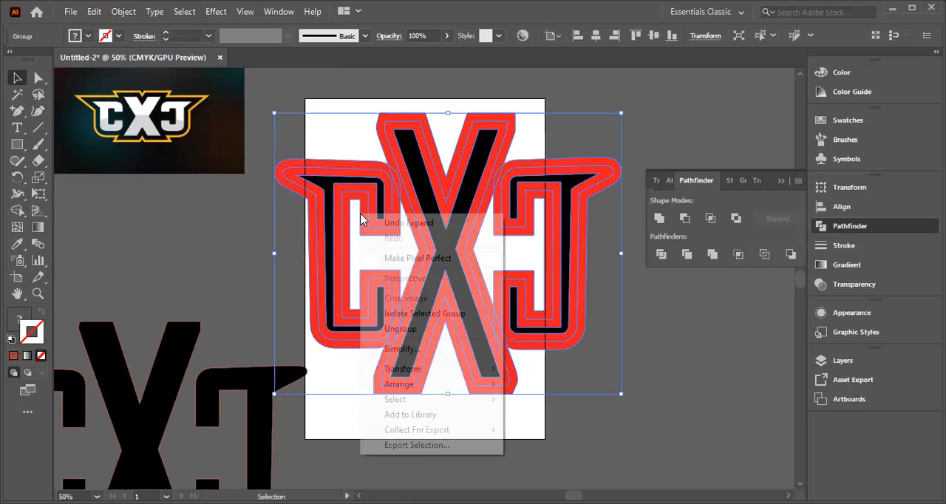
pyautogui.click(125, 14)
pyautogui.click(174, 167)
pyautogui.click(123, 11)
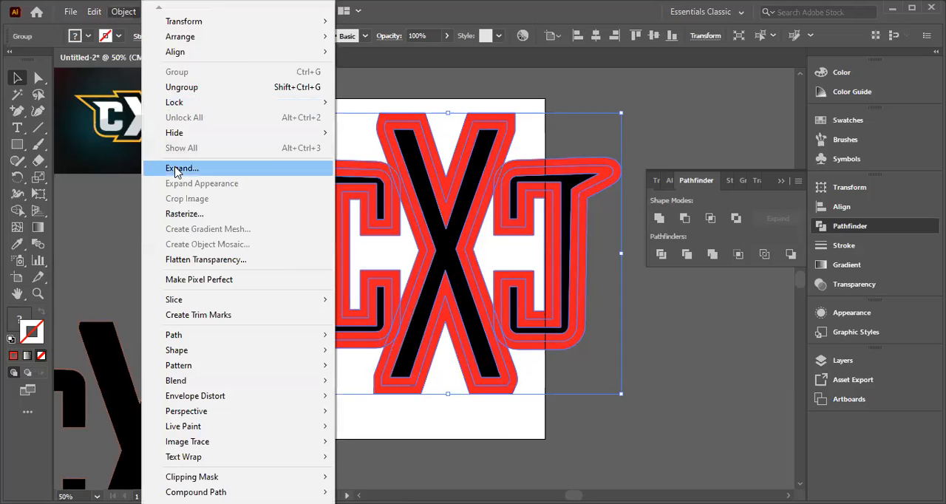
pyautogui.click(175, 167)
pyautogui.click(176, 168)
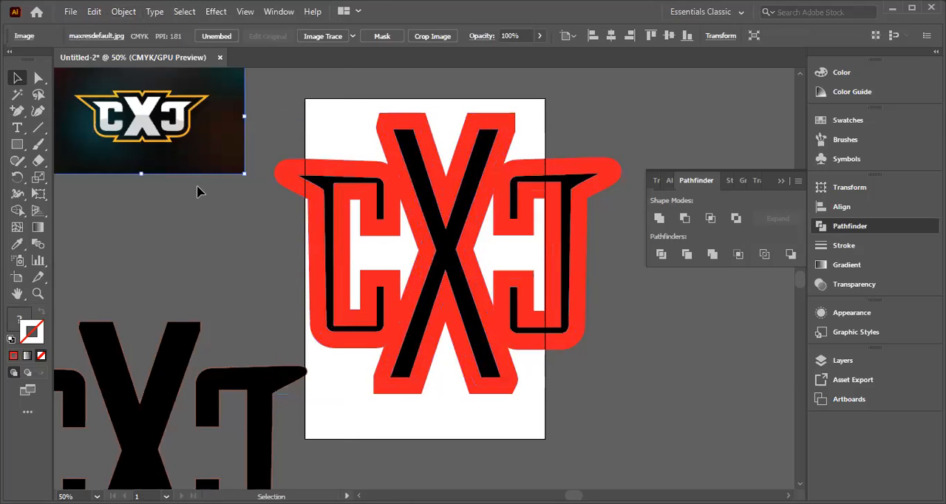
# Step: Select the expanded lettering over the artboard and unite all its fills and outlines into one red shape
pyautogui.click(356, 198)
pyautogui.moveTo(265, 144); pyautogui.dragTo(601, 277)
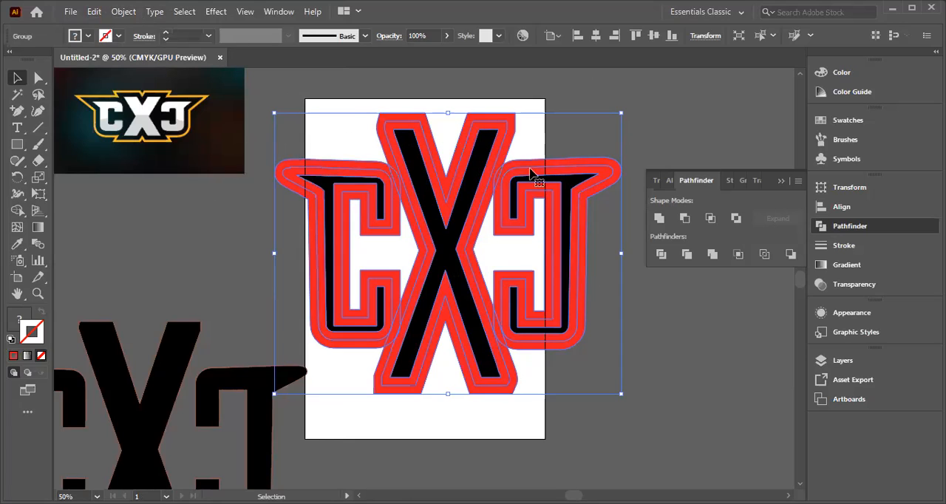
pyautogui.rightClick(383, 180)
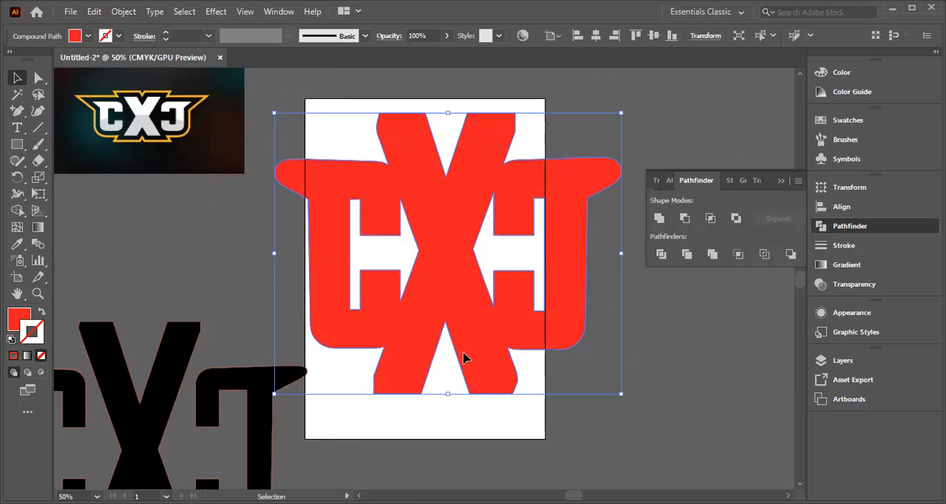
pyautogui.click(374, 257)
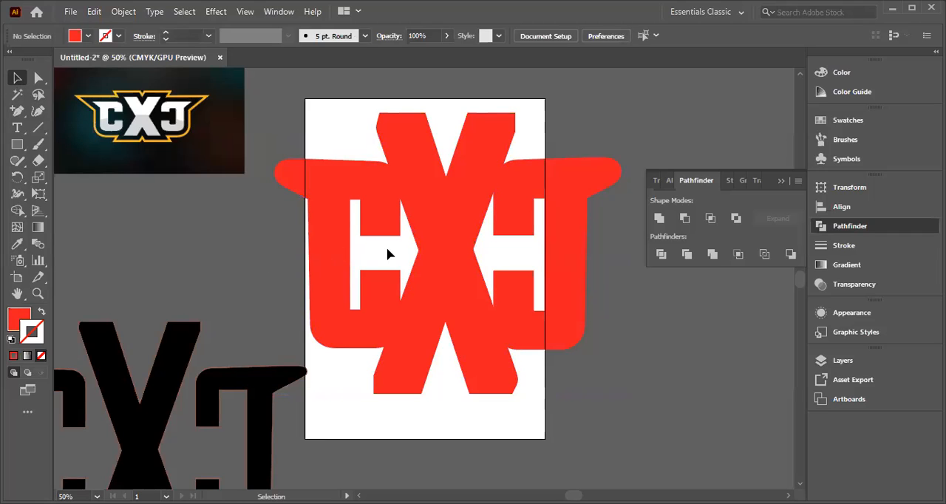
pyautogui.moveTo(340, 222)
pyautogui.mouseDown()
pyautogui.moveTo(320, 211)
pyautogui.moveTo(334, 210)
pyautogui.mouseUp()
pyautogui.click(691, 400)
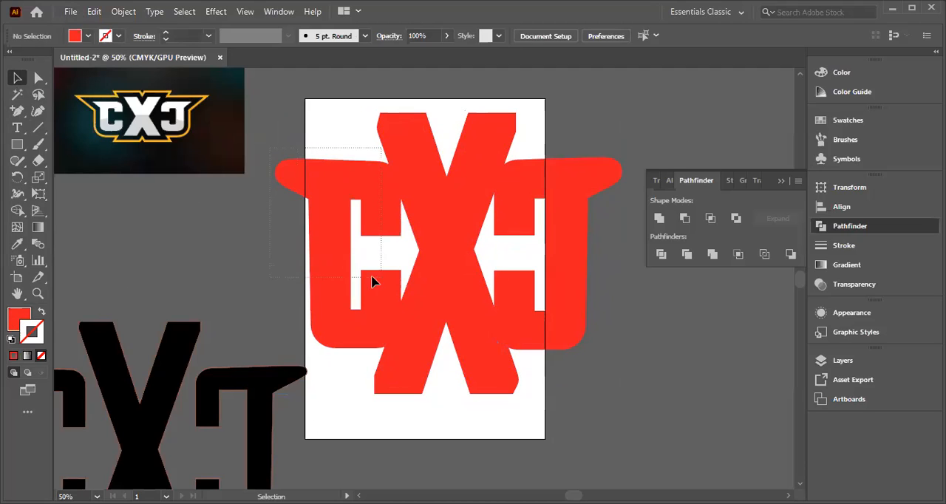
pyautogui.click(592, 301)
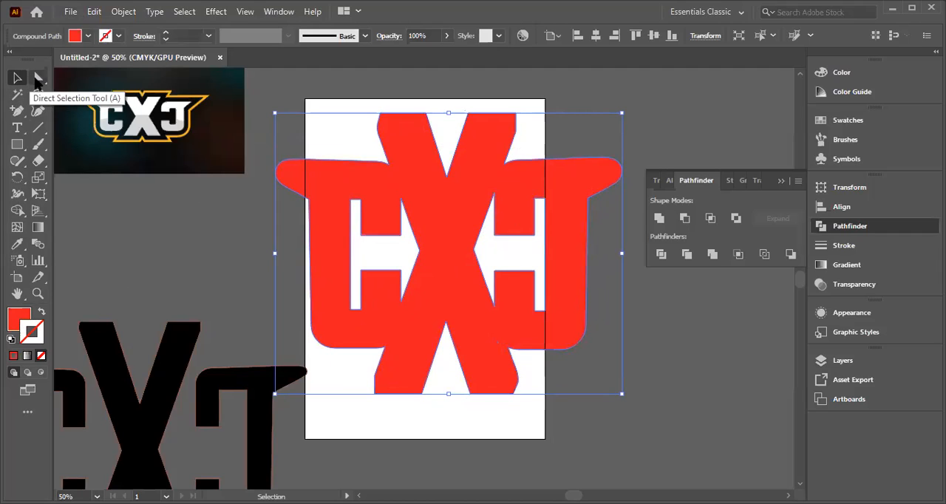
pyautogui.moveTo(36, 79); pyautogui.dragTo(85, 77)
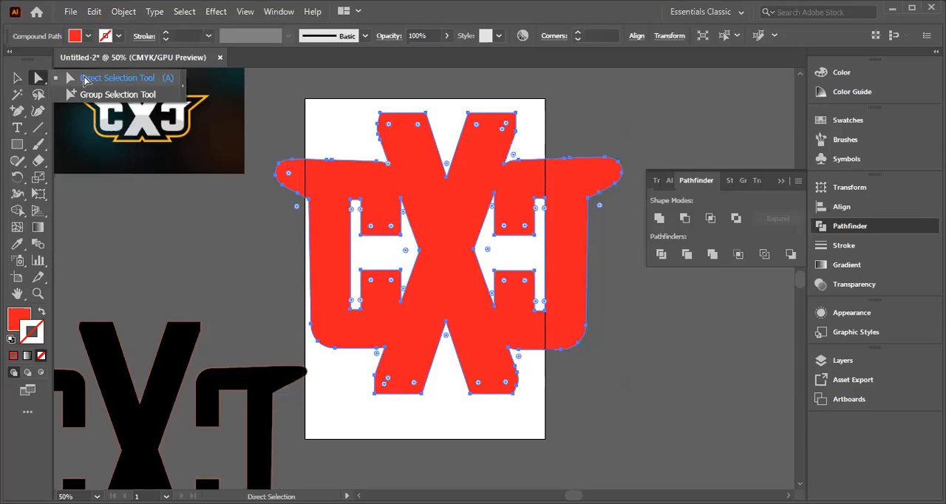
pyautogui.moveTo(84, 79); pyautogui.dragTo(85, 78)
pyautogui.click(365, 265)
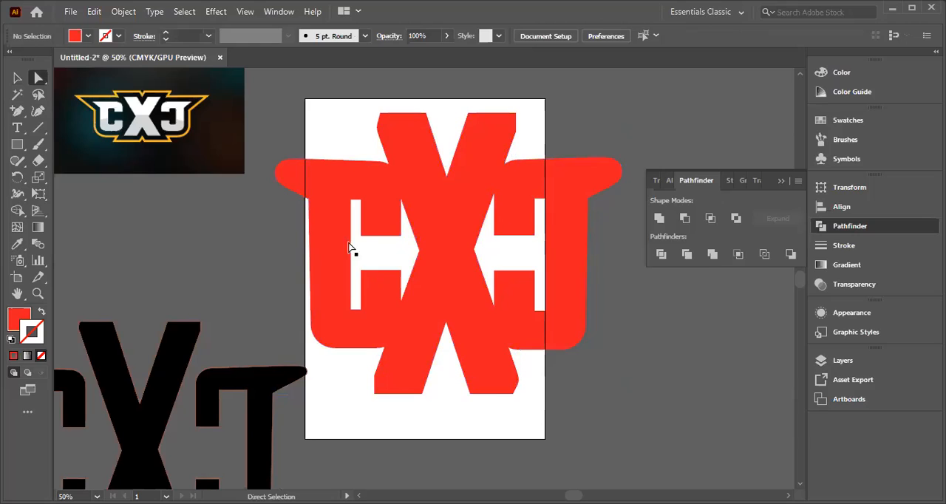
pyautogui.click(18, 79)
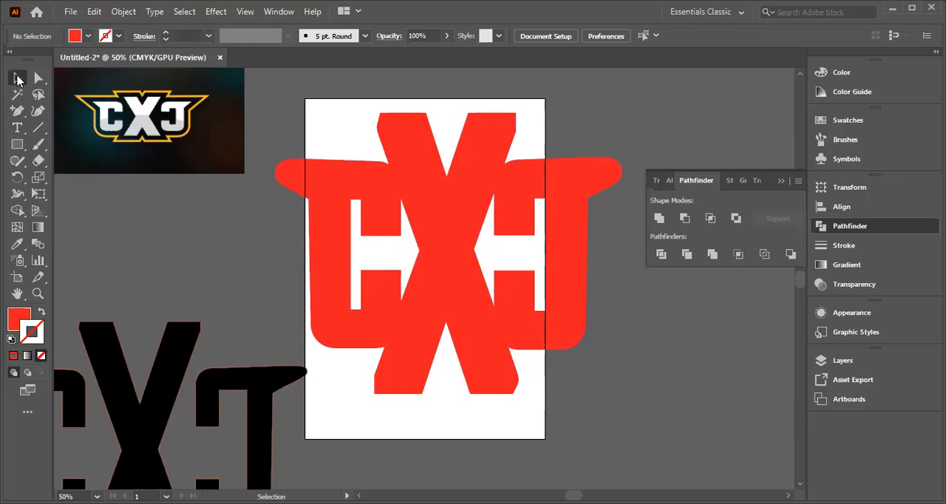
pyautogui.moveTo(281, 177)
pyautogui.mouseDown()
pyautogui.moveTo(268, 215)
pyautogui.moveTo(280, 180)
pyautogui.mouseUp()
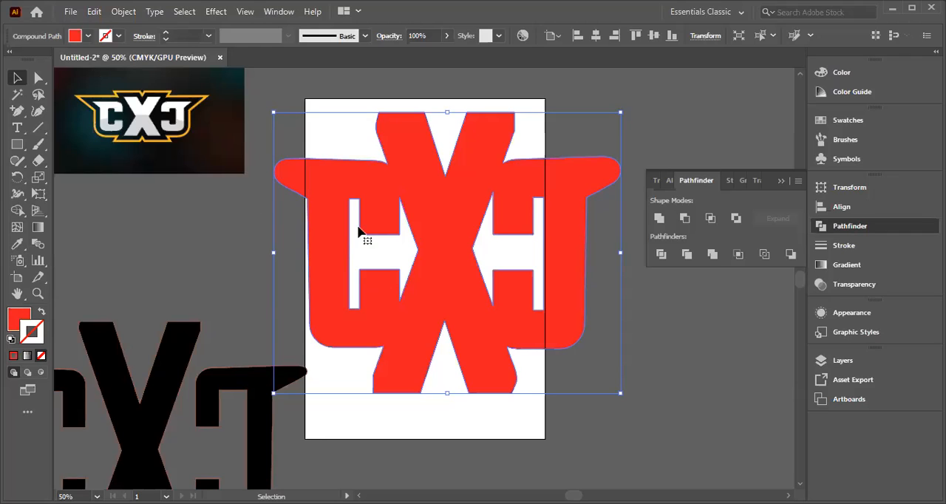
# Step: Close the white opening between the first C and the X by deleting its upper-left corner and right tip anchor points
pyautogui.click(365, 256)
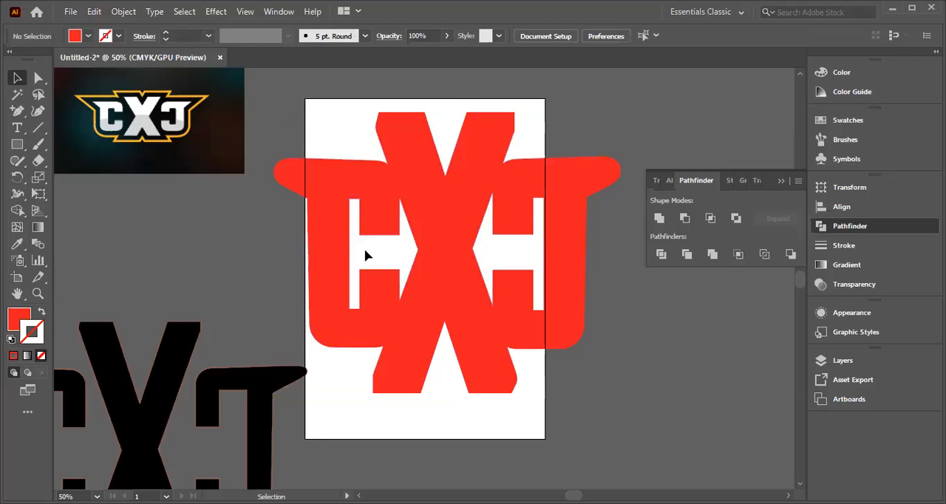
pyautogui.moveTo(268, 139); pyautogui.dragTo(613, 330)
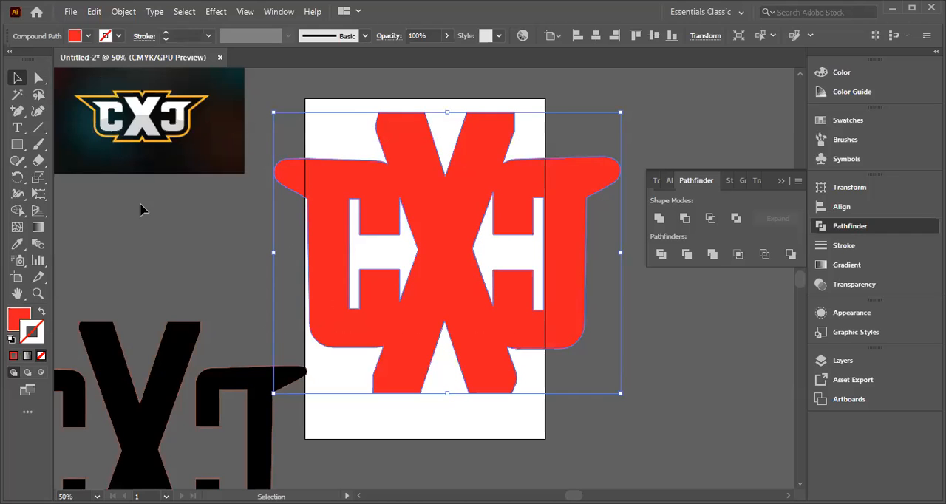
pyautogui.click(38, 79)
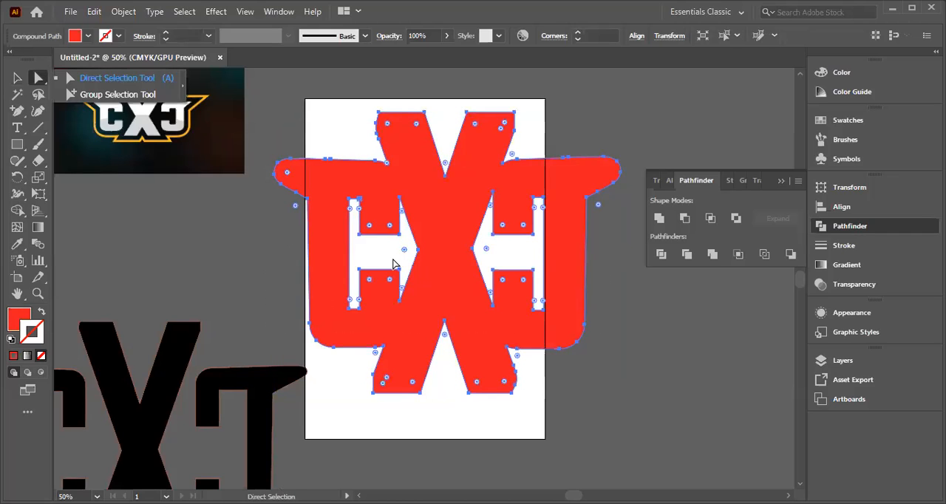
pyautogui.click(351, 200)
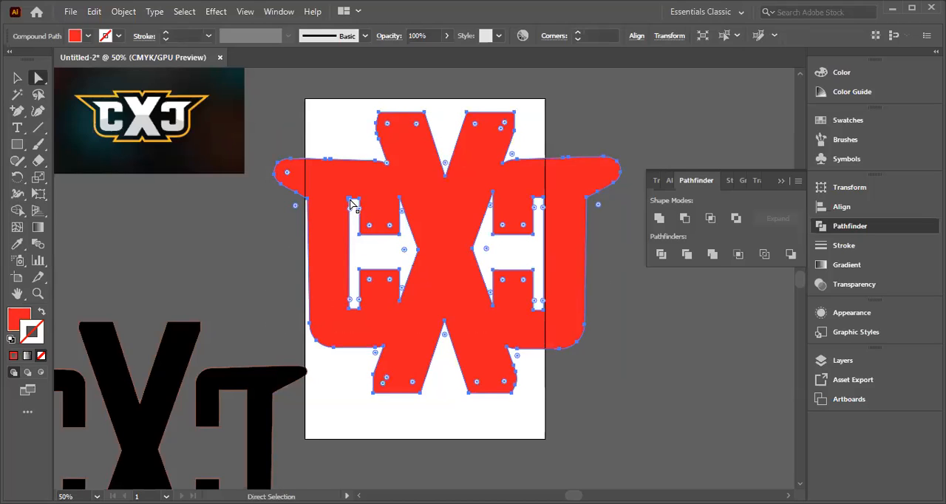
pyautogui.click(350, 200)
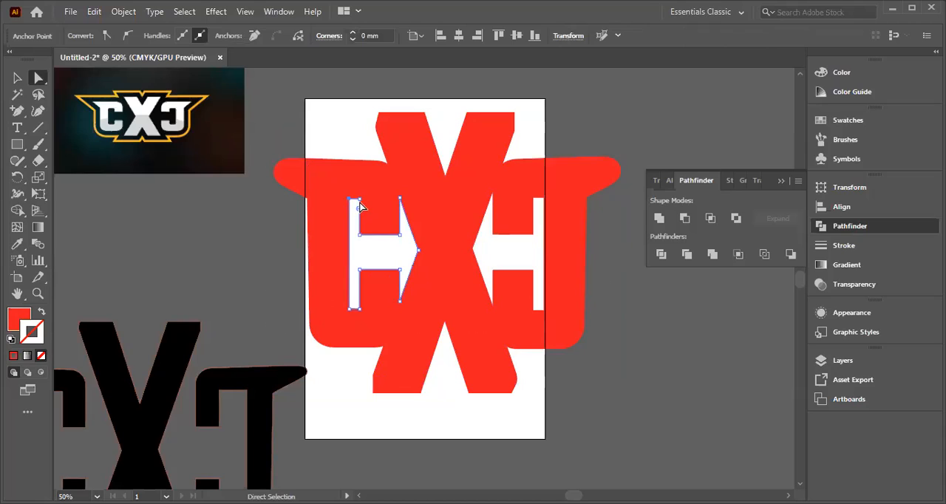
pyautogui.click(420, 251)
pyautogui.click(350, 199)
pyautogui.click(362, 207)
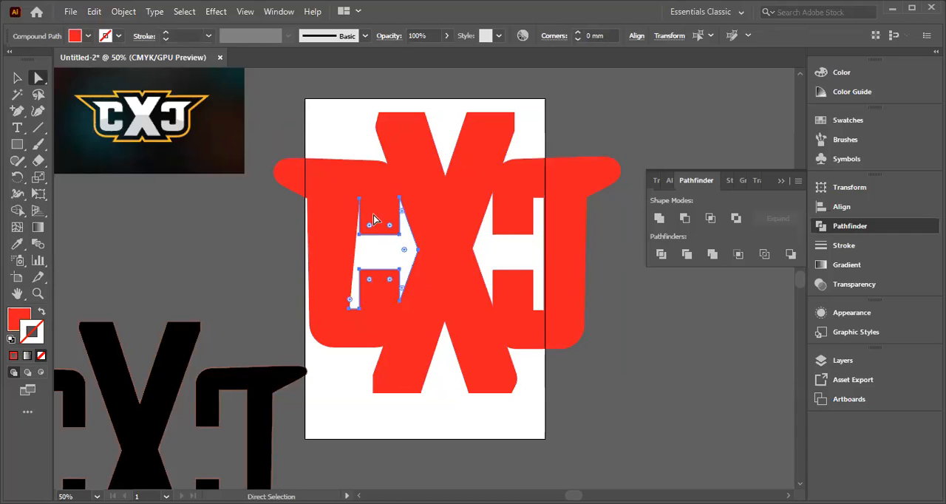
pyautogui.click(417, 250)
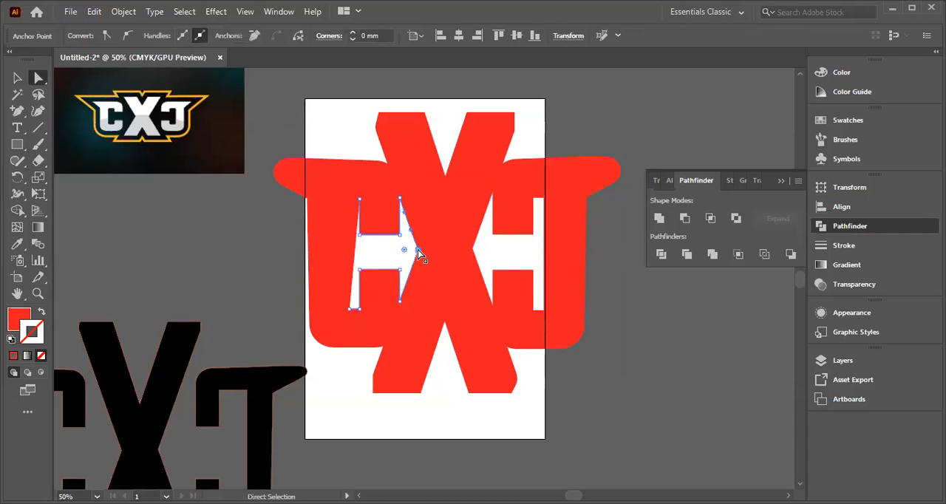
pyautogui.press('Delete')
pyautogui.press('Delete')
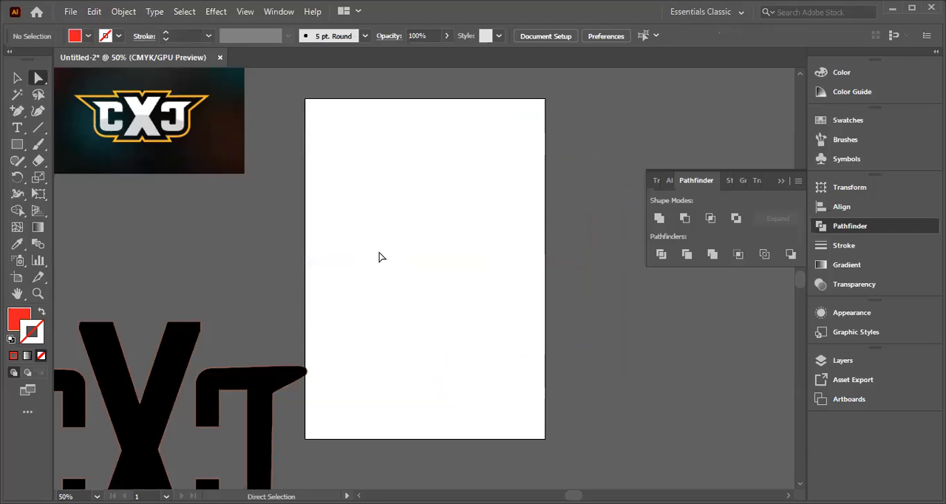
pyautogui.hotkey('ctrl', 'z')
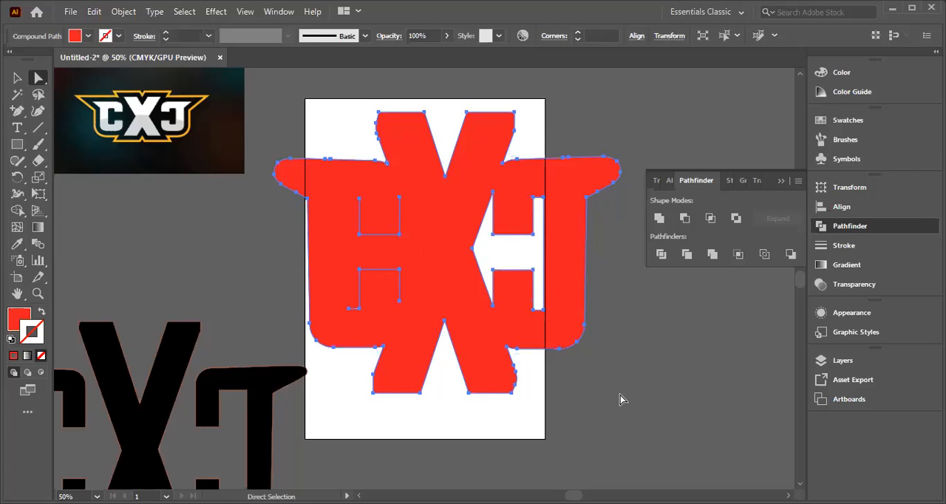
pyautogui.click(620, 398)
pyautogui.click(358, 310)
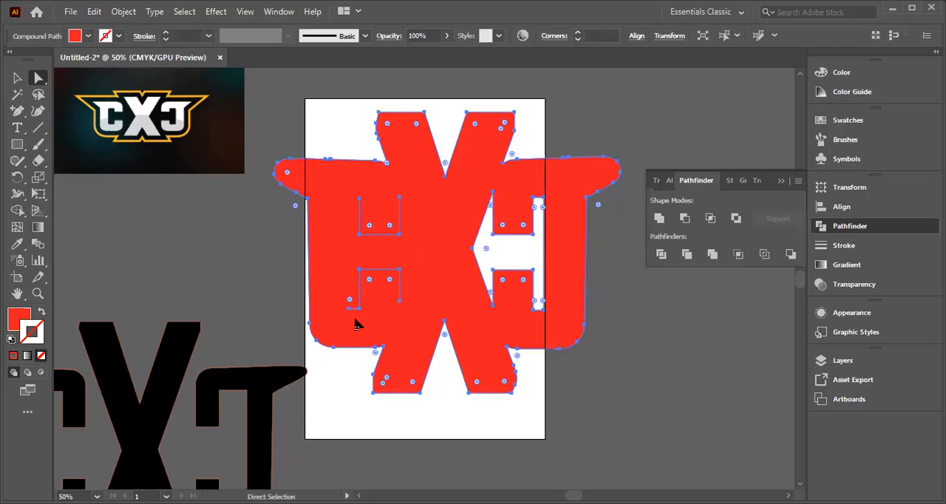
pyautogui.press('Delete')
pyautogui.hotkey('ctrl', 'z')
pyautogui.press('Delete')
pyautogui.press('v')
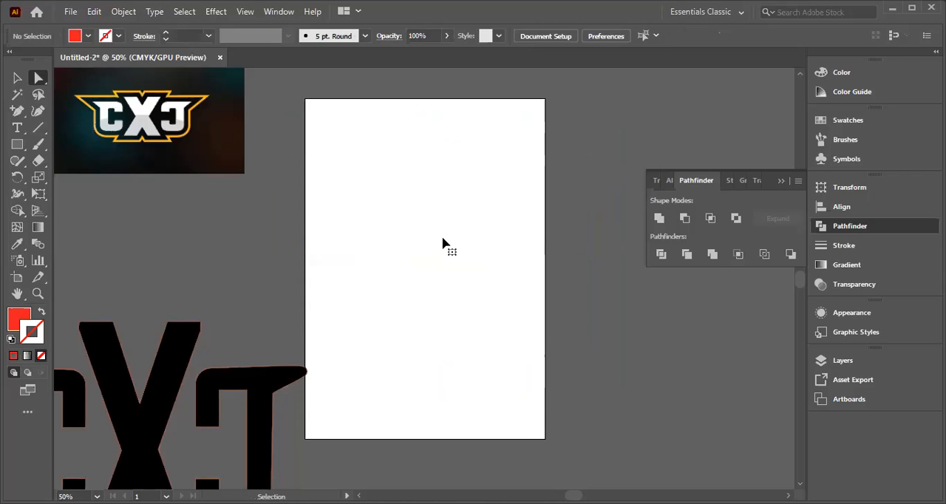
pyautogui.hotkey('ctrl', 'z')
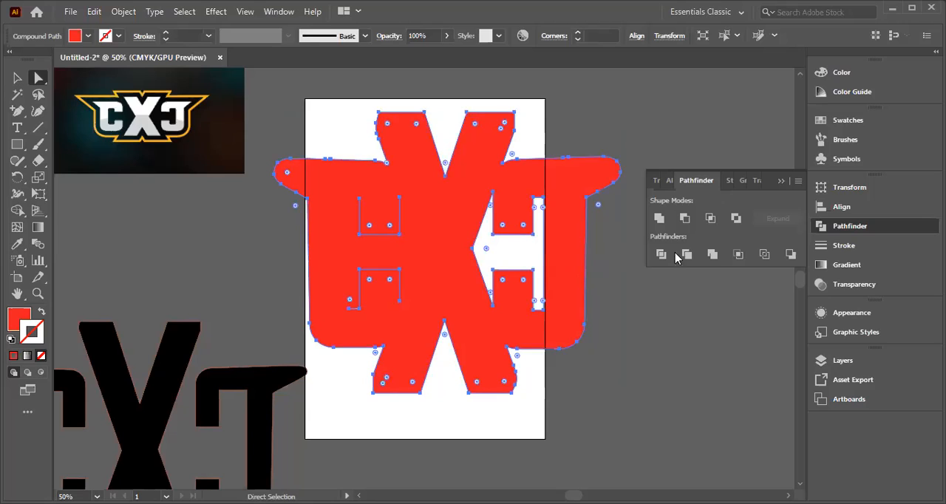
# Step: Delete the anchor point at the inner tip of the white opening between the X and the second C
pyautogui.click(17, 78)
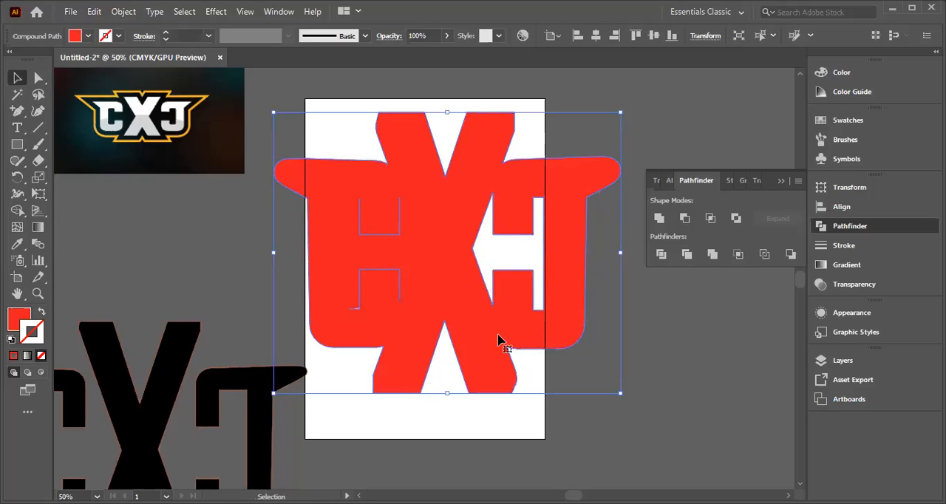
pyautogui.click(504, 251)
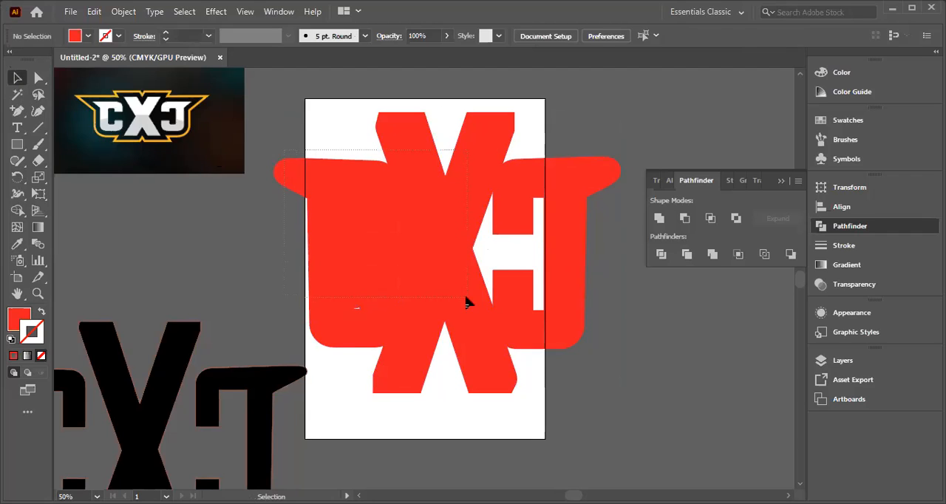
pyautogui.click(560, 314)
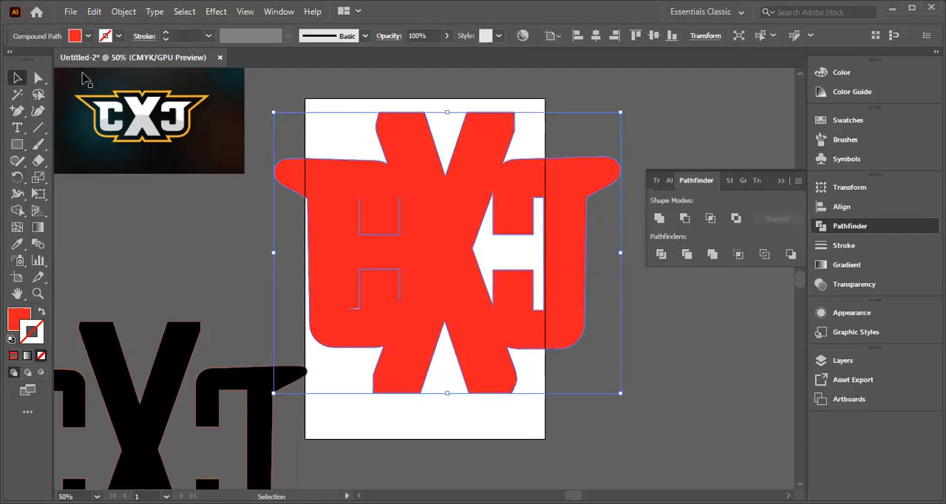
pyautogui.press('a')
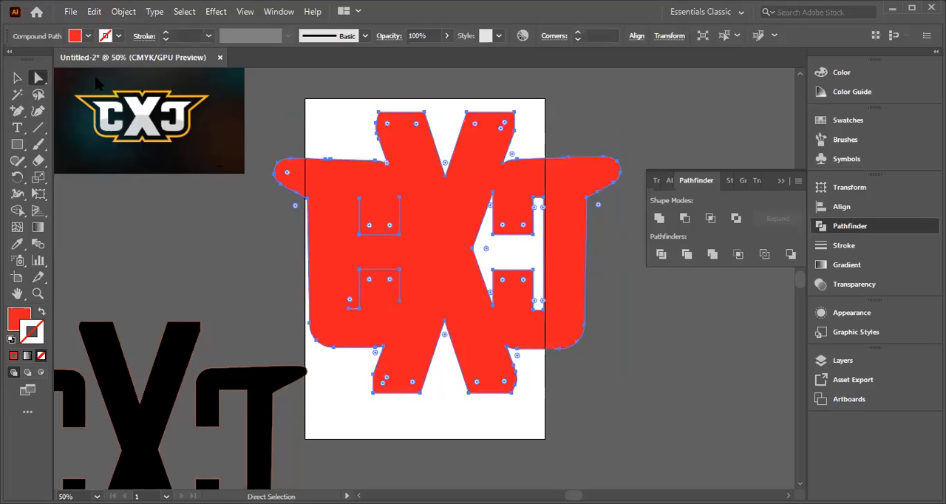
pyautogui.click(474, 252)
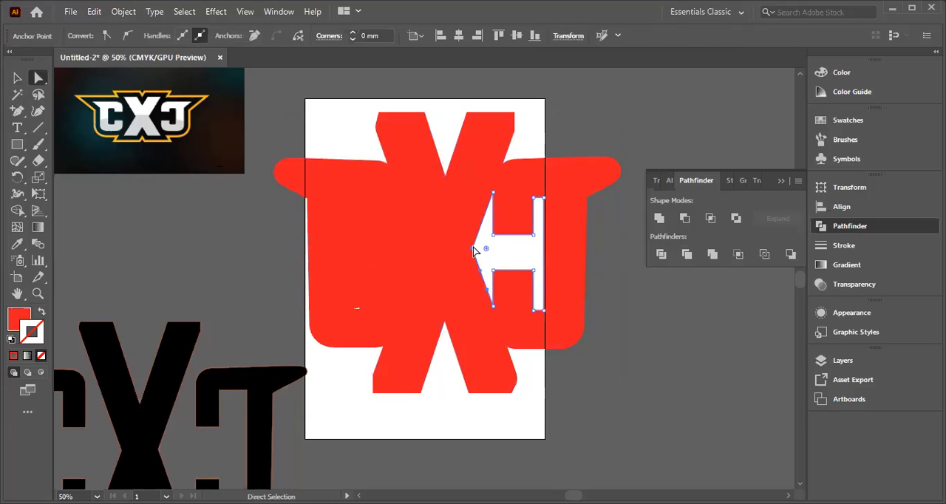
pyautogui.press('Delete')
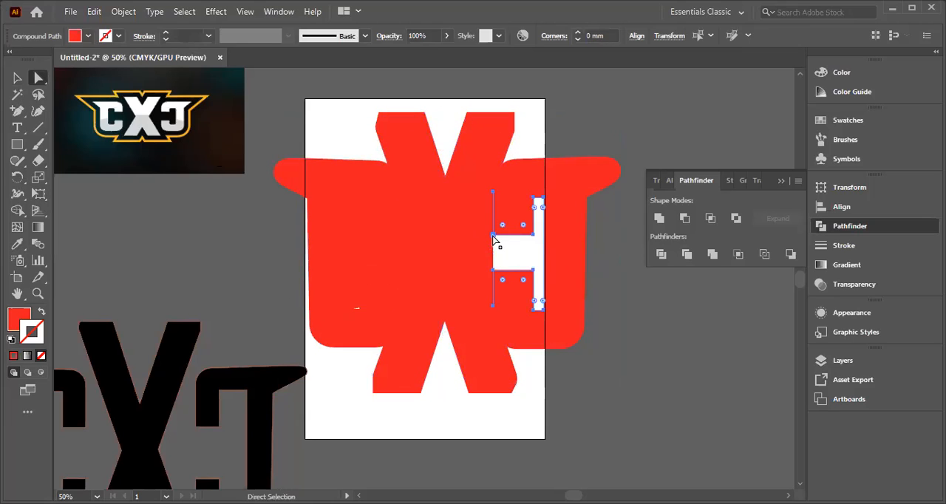
# Step: Delete further anchor points around the opening between the X and the second C until its white area is filled red
pyautogui.moveTo(493, 237); pyautogui.dragTo(534, 240)
pyautogui.click(533, 271)
pyautogui.press('Delete')
pyautogui.click(546, 310)
pyautogui.press('Delete')
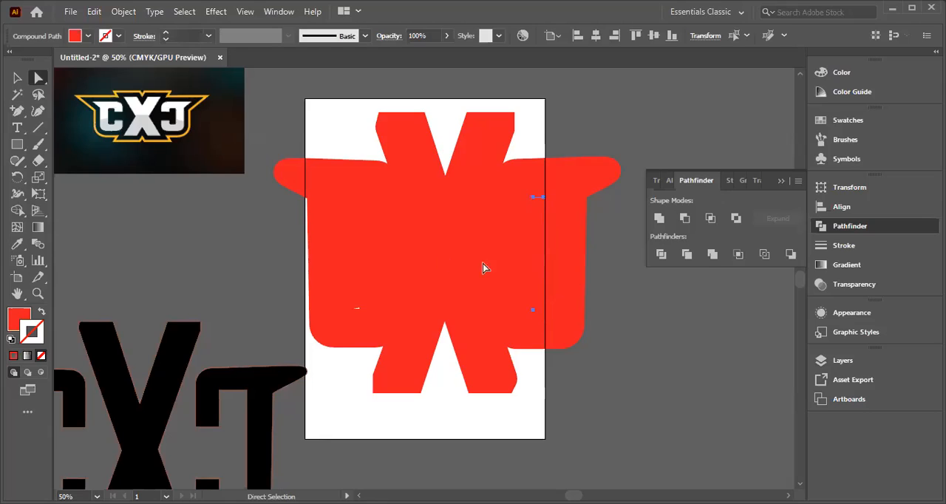
pyautogui.click(543, 198)
pyautogui.press('Delete')
pyautogui.click(536, 198)
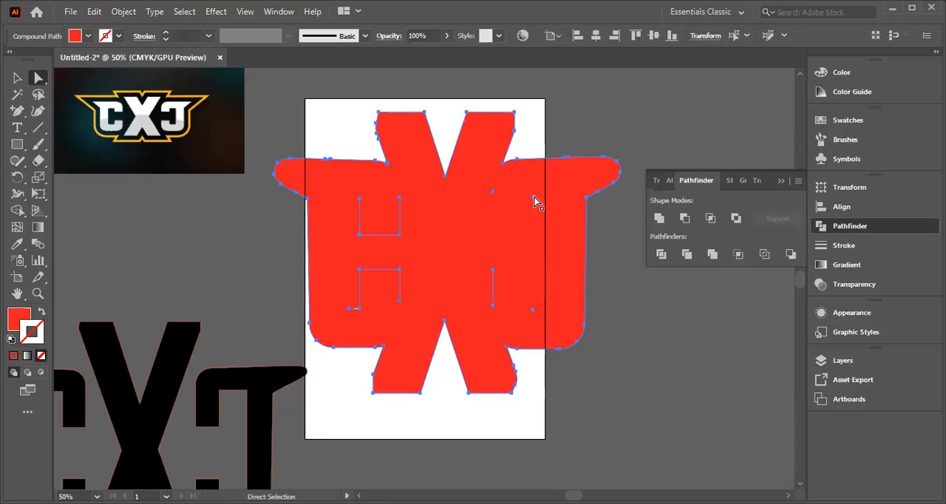
pyautogui.click(534, 199)
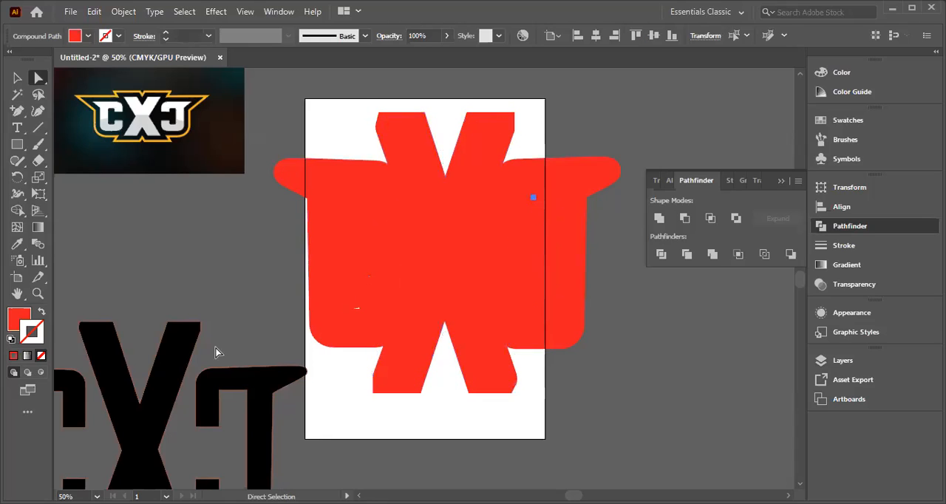
pyautogui.press('Delete')
# Step: Delete the anchor point causing the small white sliver inside the first C and deselect the path
pyautogui.click(360, 309)
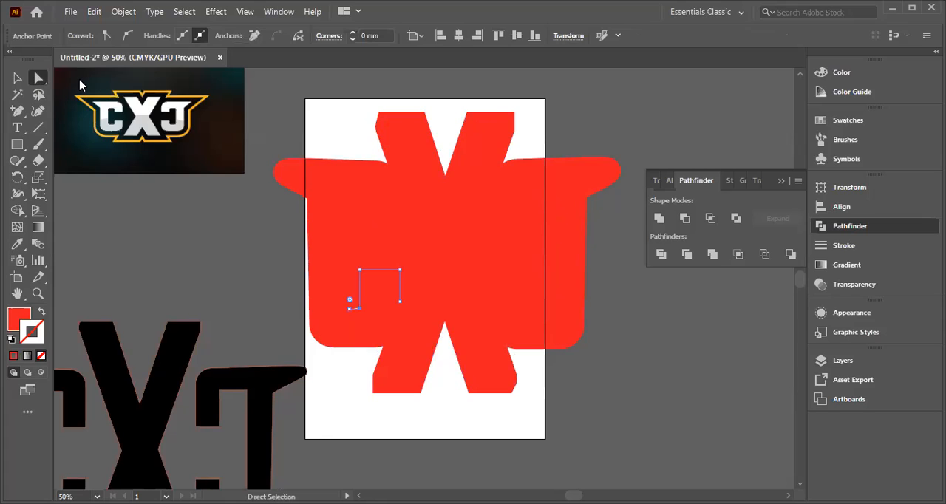
pyautogui.click(348, 310)
pyautogui.press('Delete')
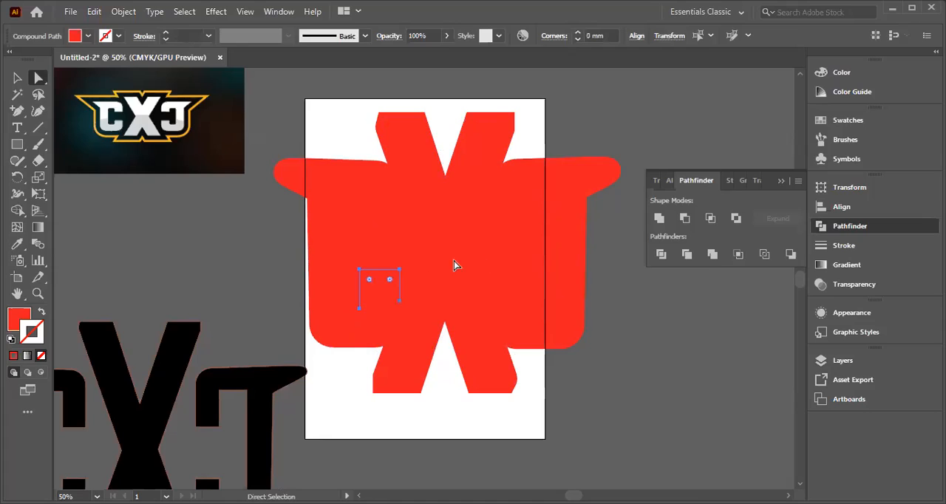
pyautogui.click(681, 409)
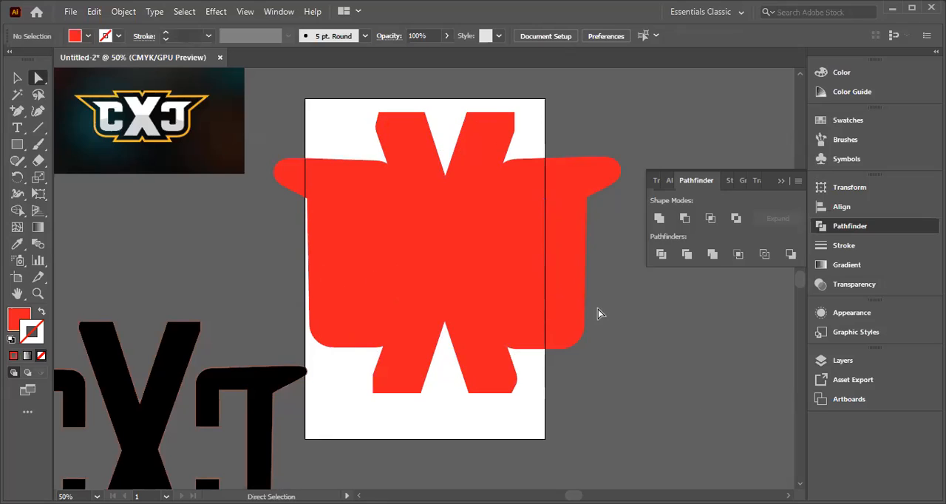
# Step: Select the whole red shape and give it a bright yellow stroke with a hue of 56°, keeping the red fill
pyautogui.hotkey('ctrl', 'a')
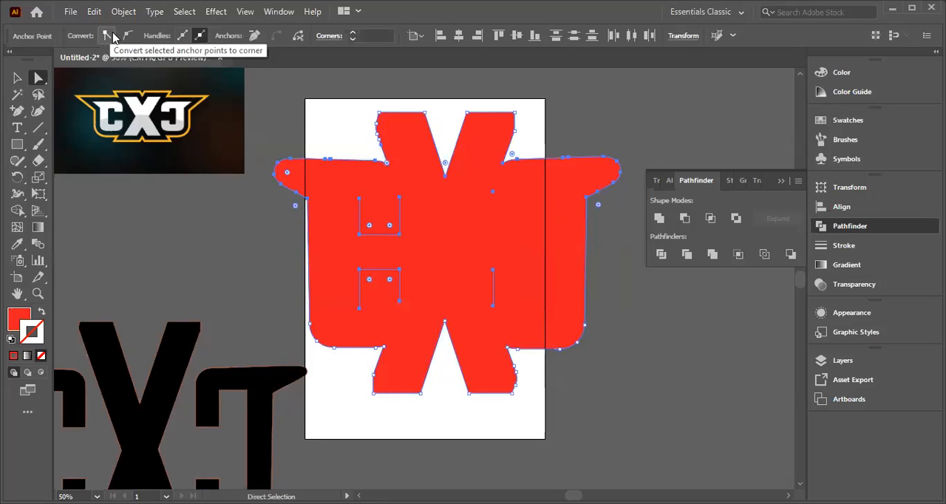
pyautogui.click(15, 77)
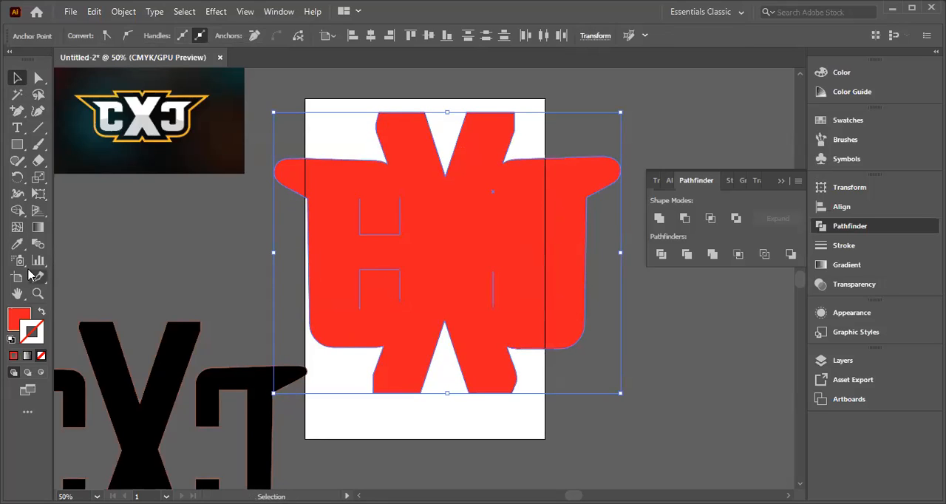
pyautogui.click(40, 314)
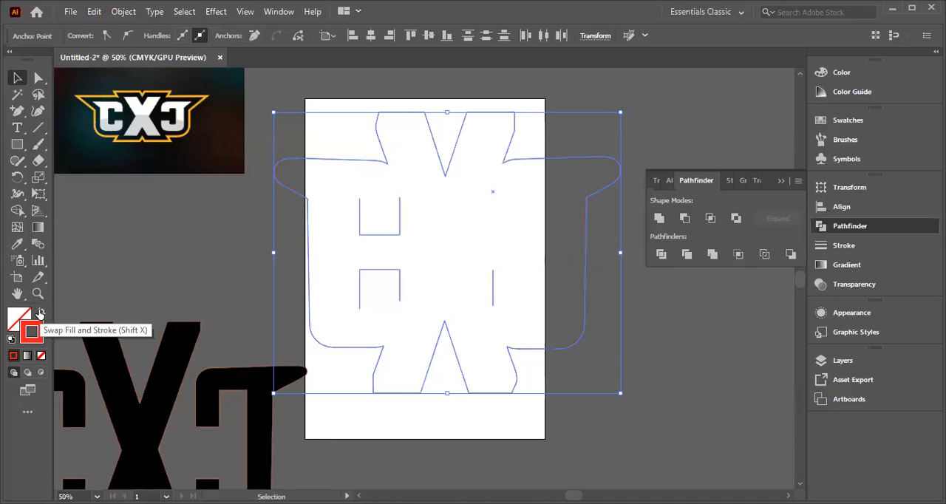
pyautogui.click(40, 314)
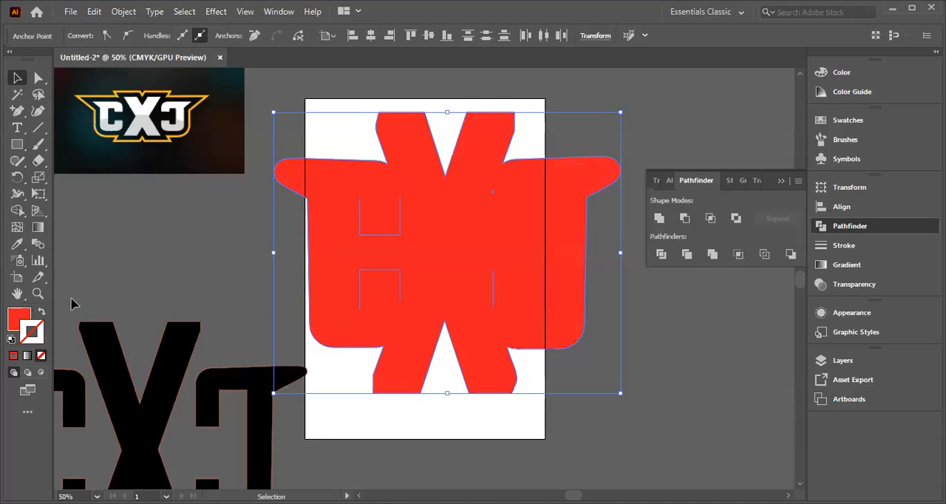
pyautogui.doubleClick(30, 335)
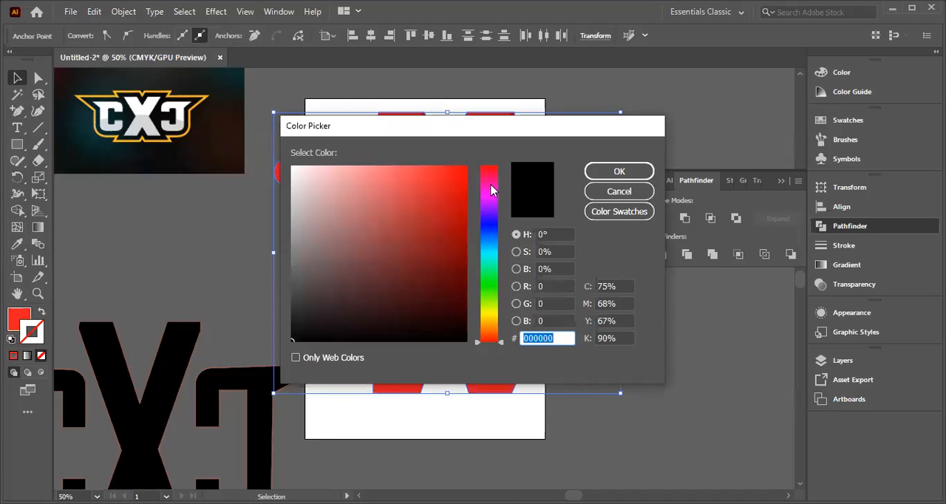
pyautogui.click(491, 319)
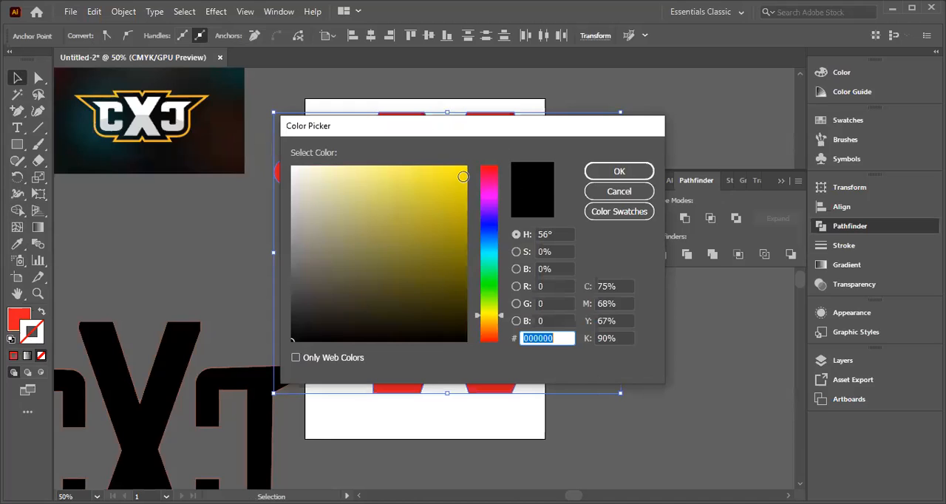
pyautogui.click(463, 176)
pyautogui.click(618, 171)
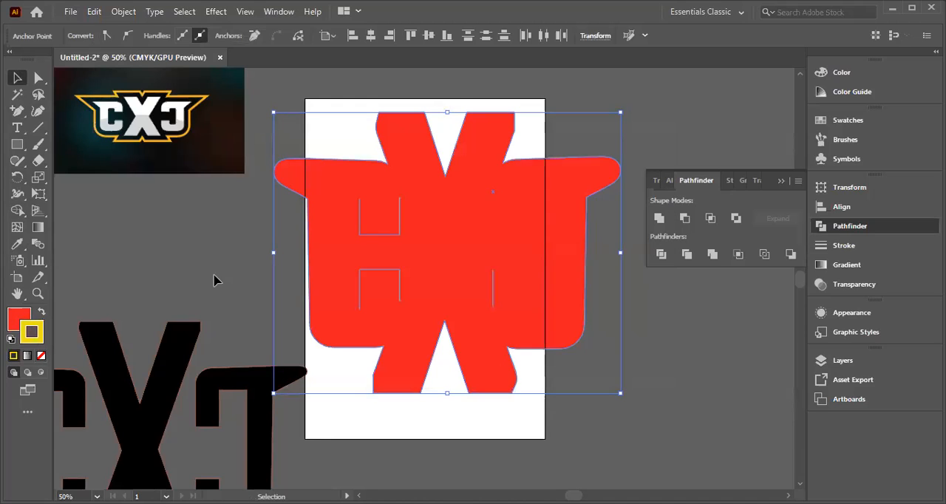
pyautogui.click(557, 431)
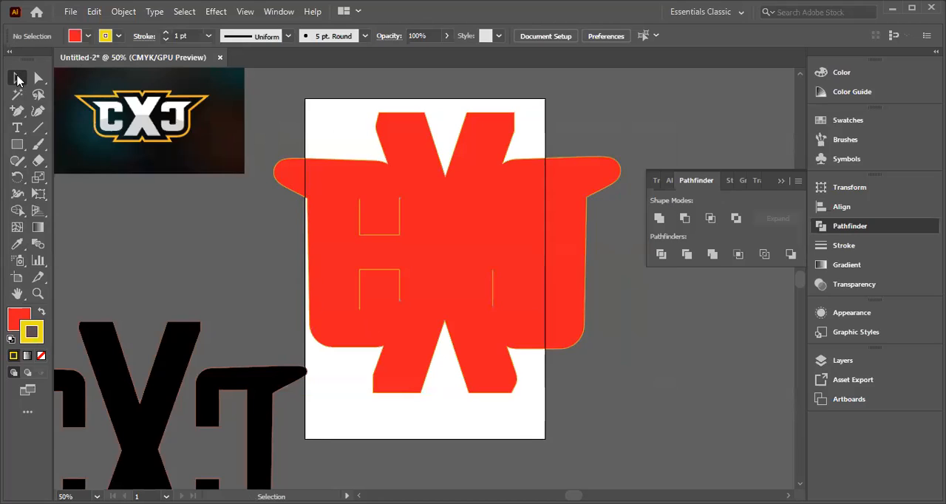
# Step: Set the yellow stroke weight of the red shape to 12 pt
pyautogui.moveTo(274, 138); pyautogui.dragTo(612, 323)
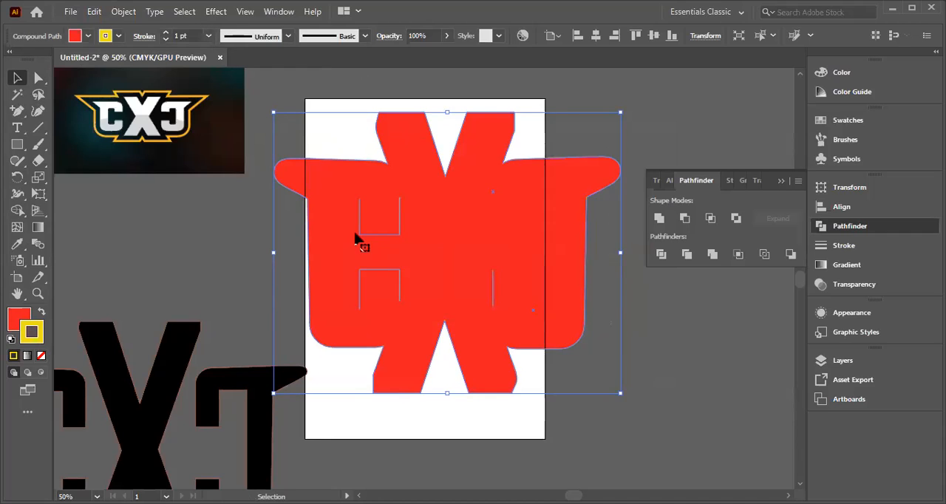
pyautogui.click(209, 37)
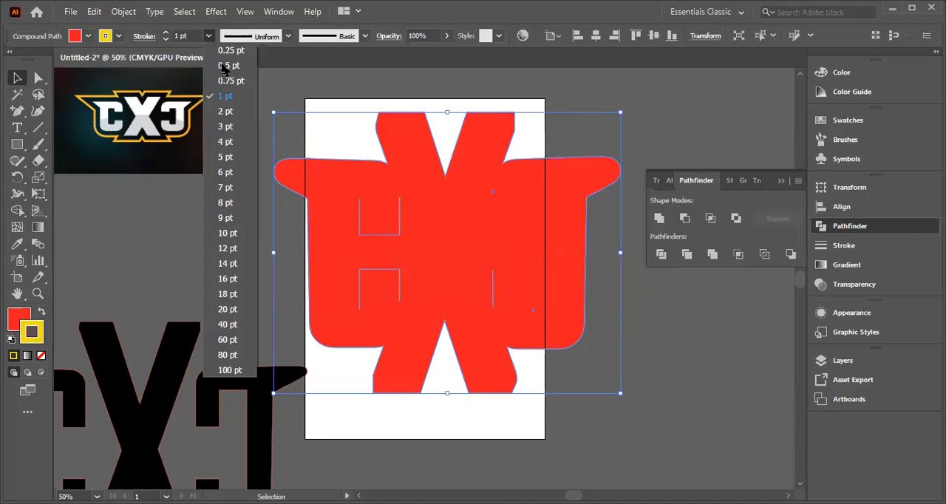
pyautogui.click(228, 249)
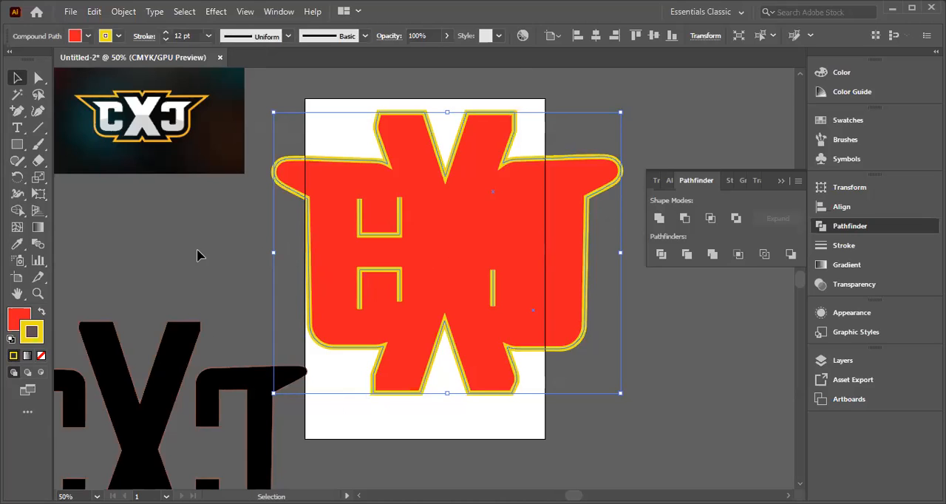
# Step: Delete the anchor points of the yellow line in the first C's upper opening
pyautogui.click(184, 232)
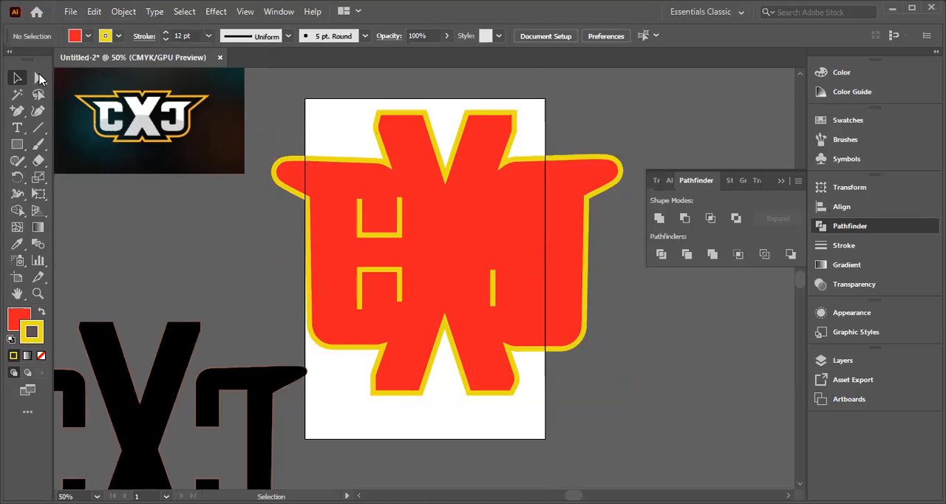
pyautogui.click(39, 79)
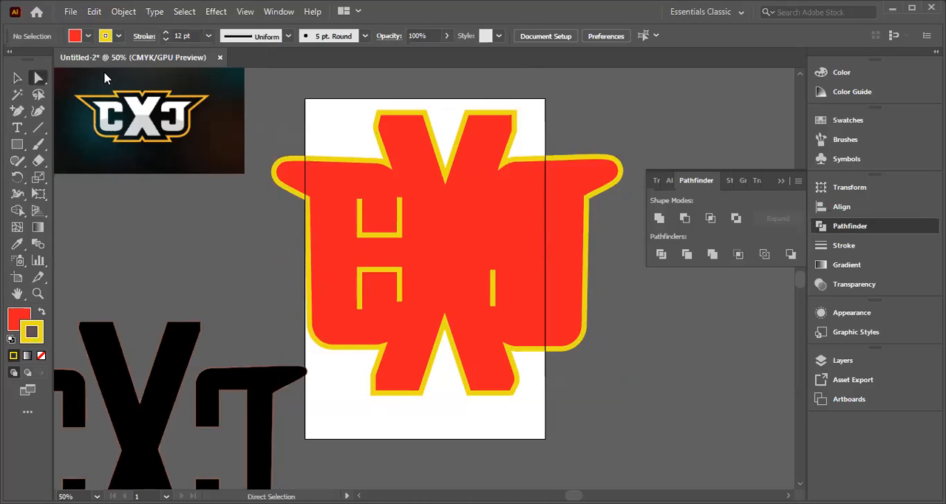
pyautogui.click(362, 235)
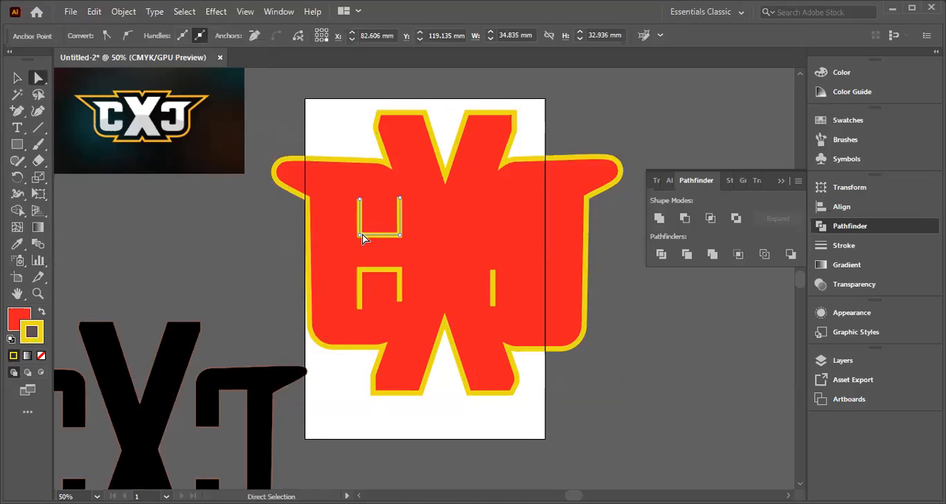
pyautogui.press('Delete')
pyautogui.click(360, 236)
pyautogui.press('Delete')
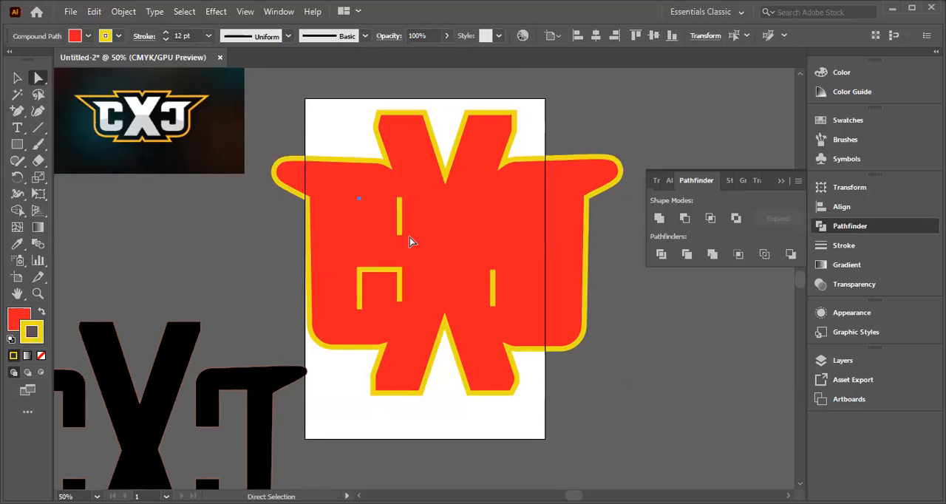
pyautogui.click(399, 236)
pyautogui.press('Delete')
# Step: Delete the anchor points forming the yellow line in the first C's lower opening, keeping the outer red shape
pyautogui.click(357, 259)
pyautogui.press('Delete')
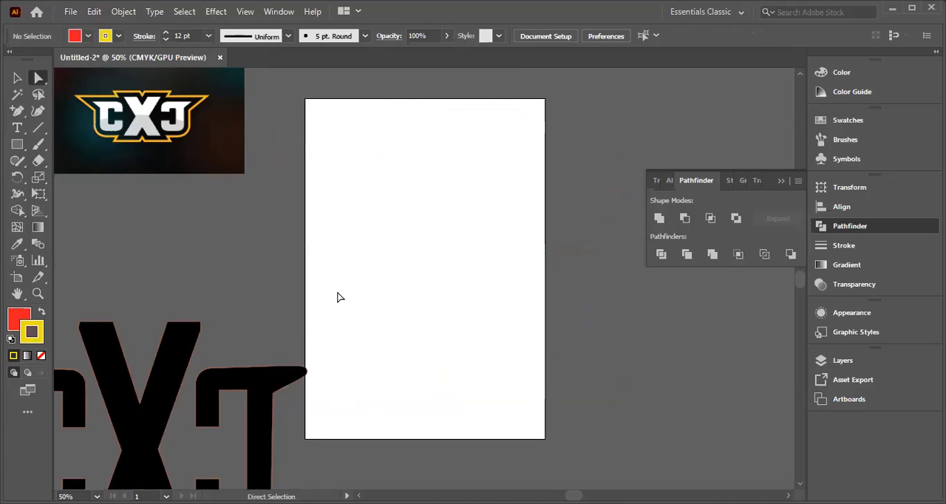
pyautogui.hotkey('ctrl', 'z')
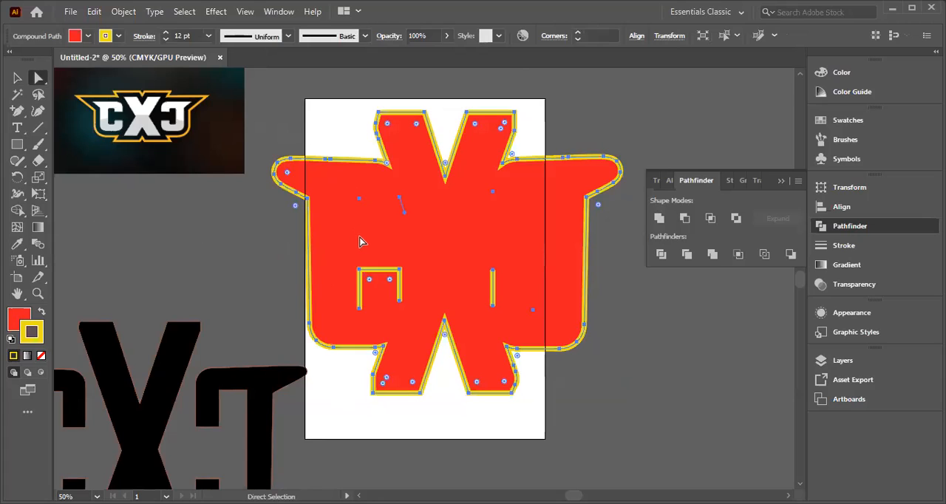
pyautogui.click(361, 276)
pyautogui.press('Delete')
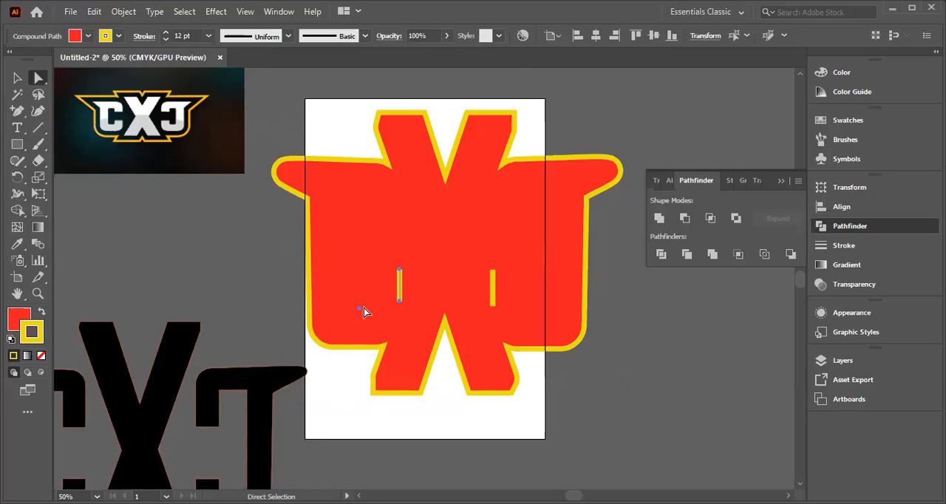
pyautogui.click(398, 303)
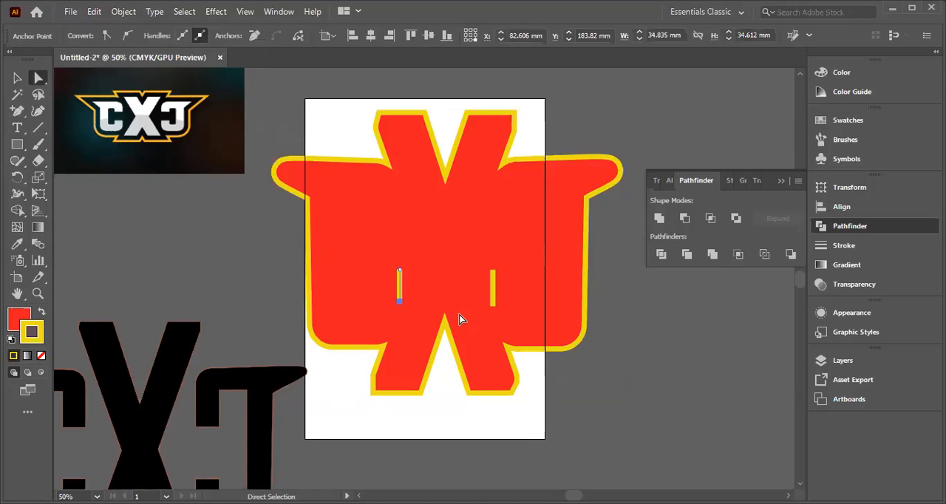
pyautogui.press('Delete')
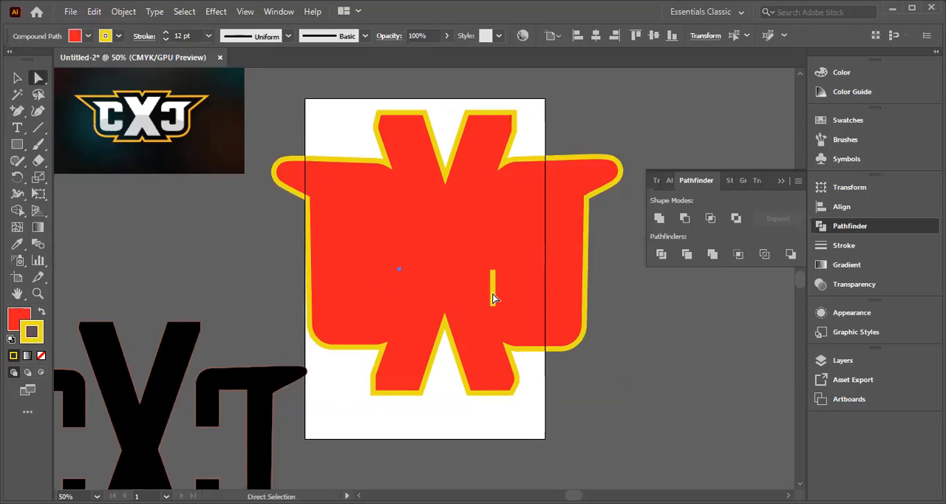
# Step: Delete the remaining short vertical yellow line inside the second C, keep the outer red shape, and deselect it
pyautogui.click(491, 301)
pyautogui.click(494, 305)
pyautogui.press('Delete')
pyautogui.click(494, 273)
pyautogui.press('Delete')
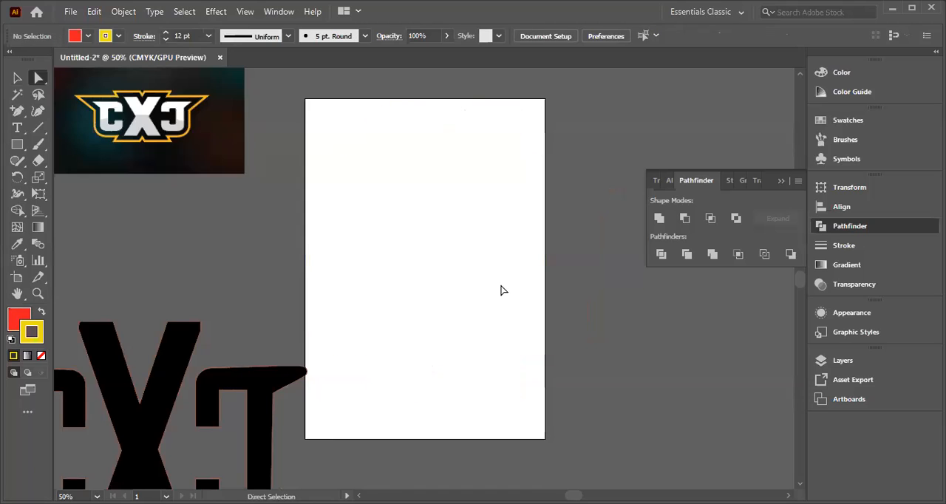
pyautogui.hotkey('ctrl', 'z')
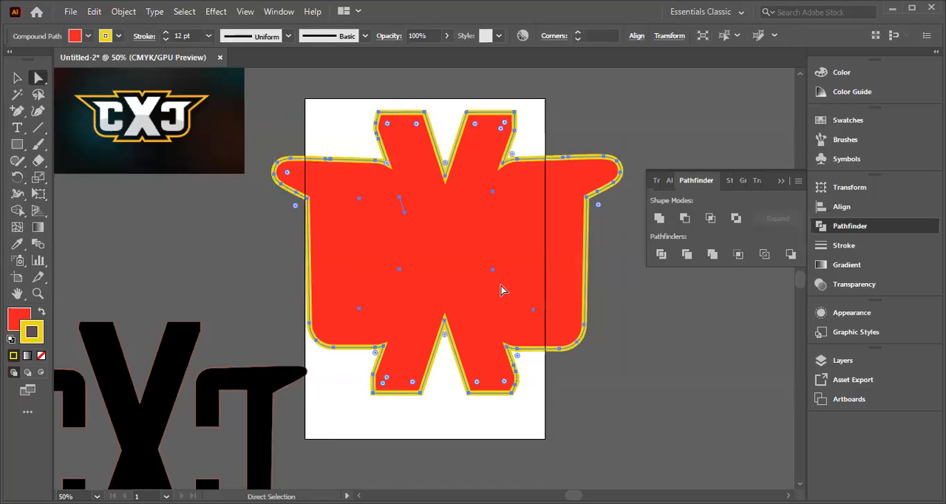
pyautogui.click(700, 409)
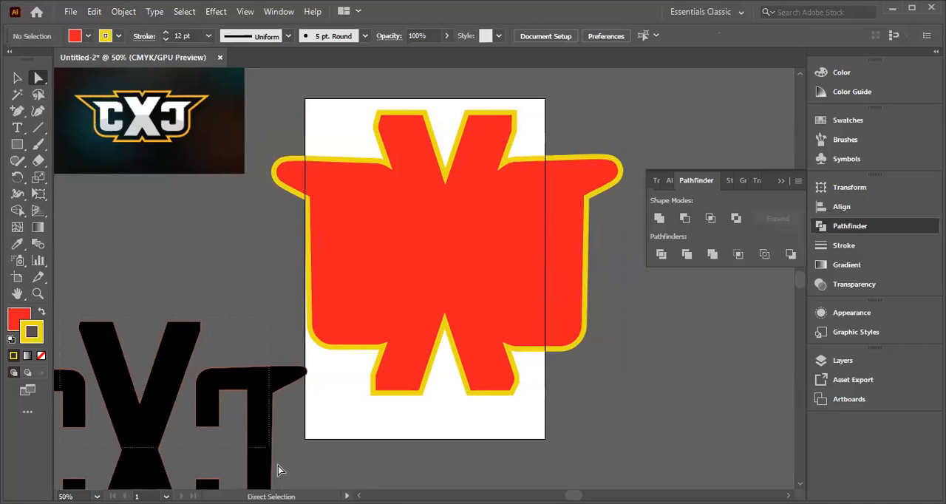
# Step: Move the black CXC lettering group onto the red backing shape, centred within its yellow outline
pyautogui.click(156, 420)
pyautogui.moveTo(137, 436)
pyautogui.mouseDown()
pyautogui.moveTo(328, 338)
pyautogui.moveTo(236, 310)
pyautogui.moveTo(137, 395)
pyautogui.moveTo(138, 433)
pyautogui.mouseUp()
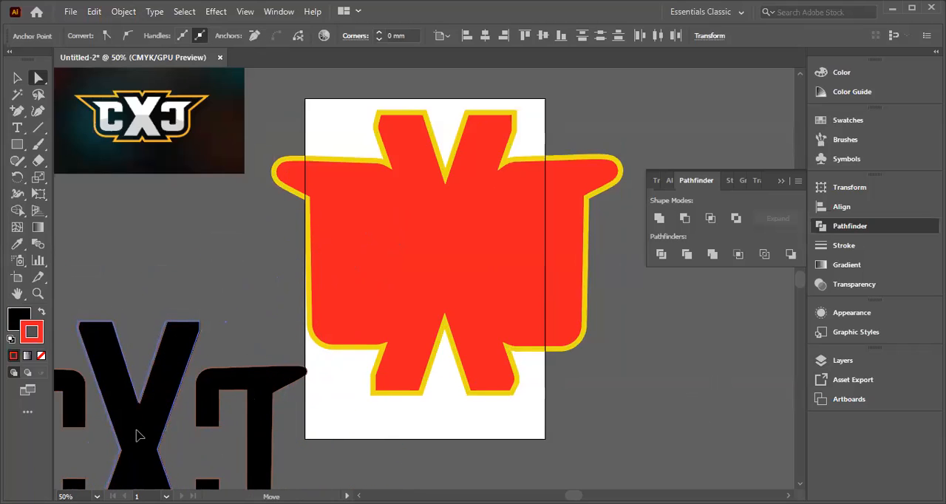
pyautogui.click(150, 275)
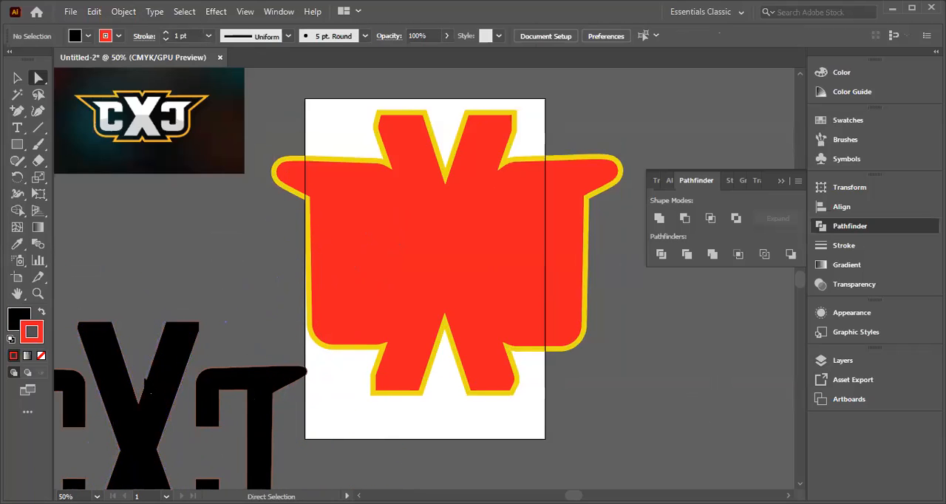
pyautogui.click(17, 77)
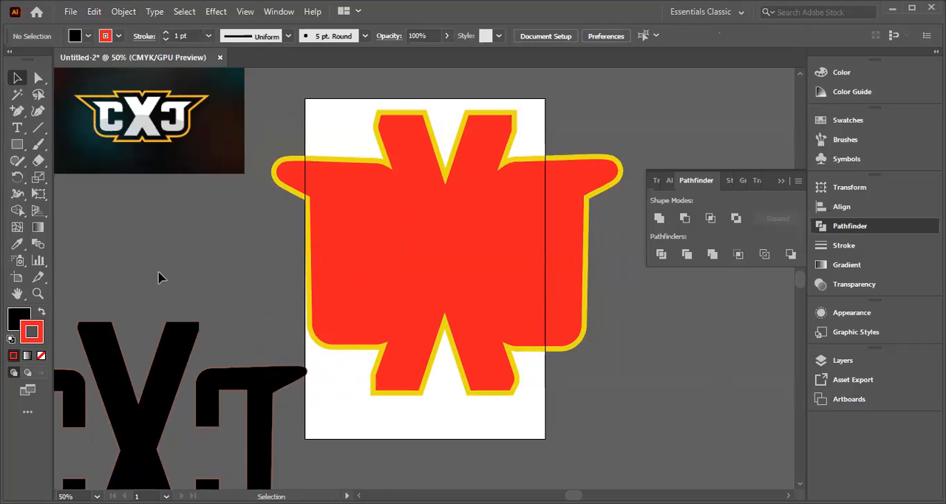
pyautogui.click(18, 79)
pyautogui.click(288, 464)
pyautogui.moveTo(130, 402); pyautogui.dragTo(439, 211)
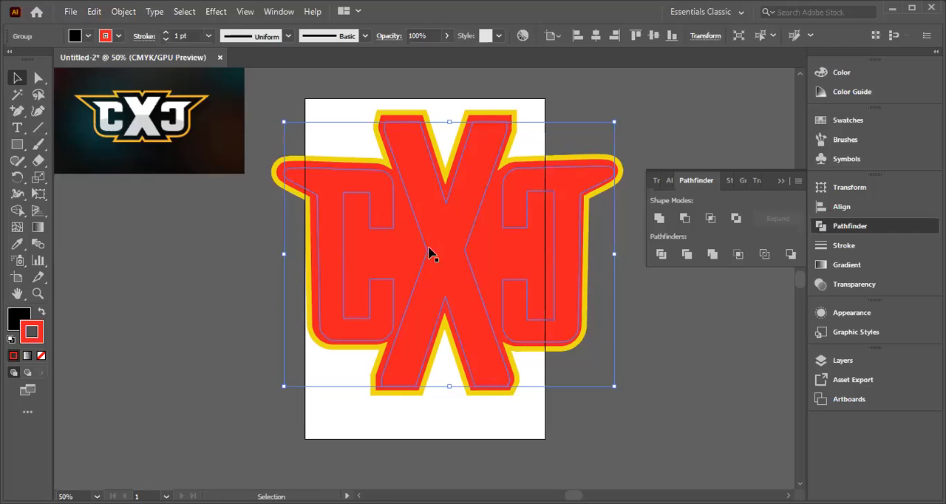
pyautogui.moveTo(430, 250)
pyautogui.mouseDown()
pyautogui.moveTo(419, 243)
pyautogui.moveTo(431, 253)
pyautogui.mouseUp()
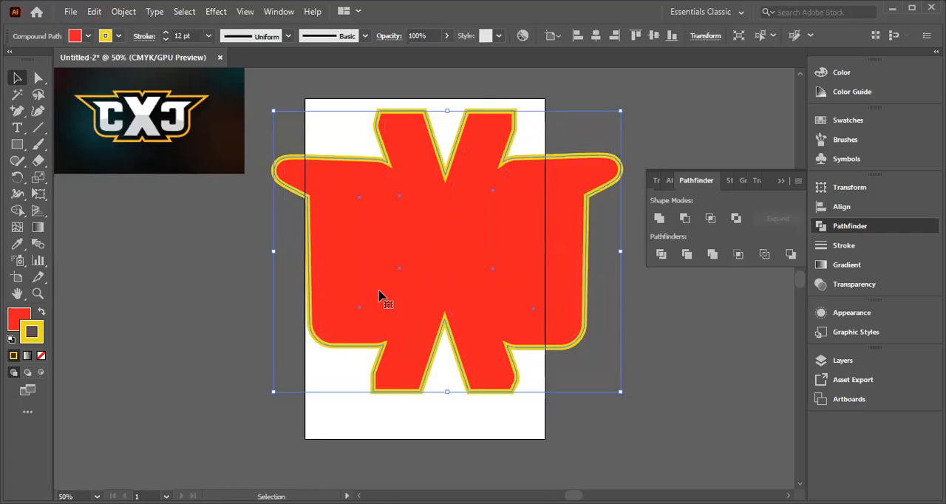
pyautogui.click(208, 294)
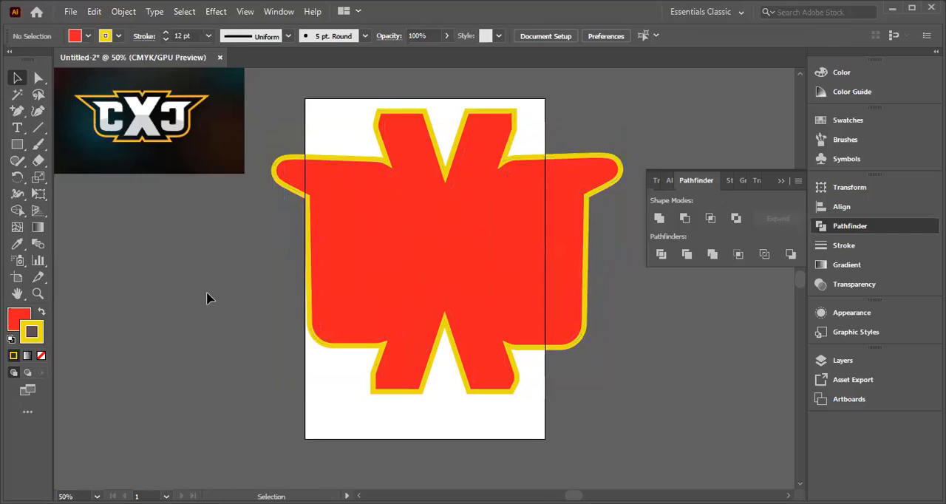
pyautogui.click(385, 295)
pyautogui.scroll(-2, 162, 329)
pyautogui.scroll(2, 178, 329)
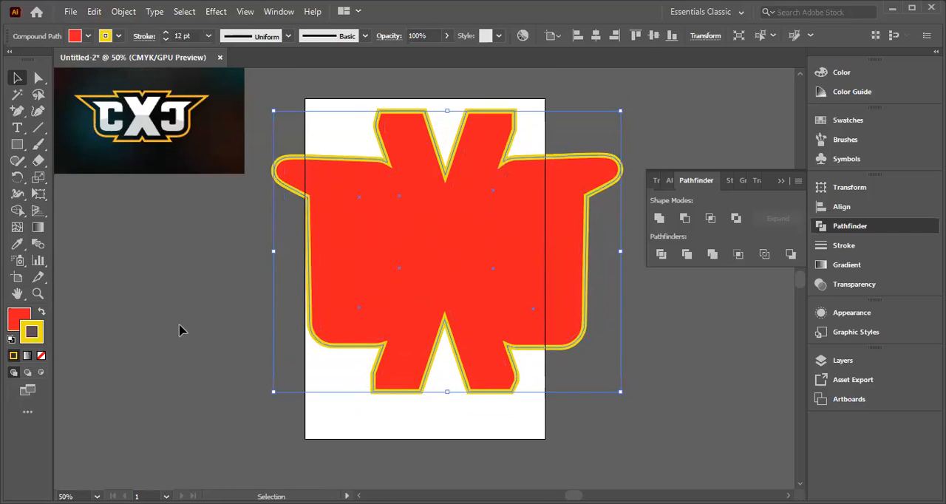
pyautogui.click(148, 282)
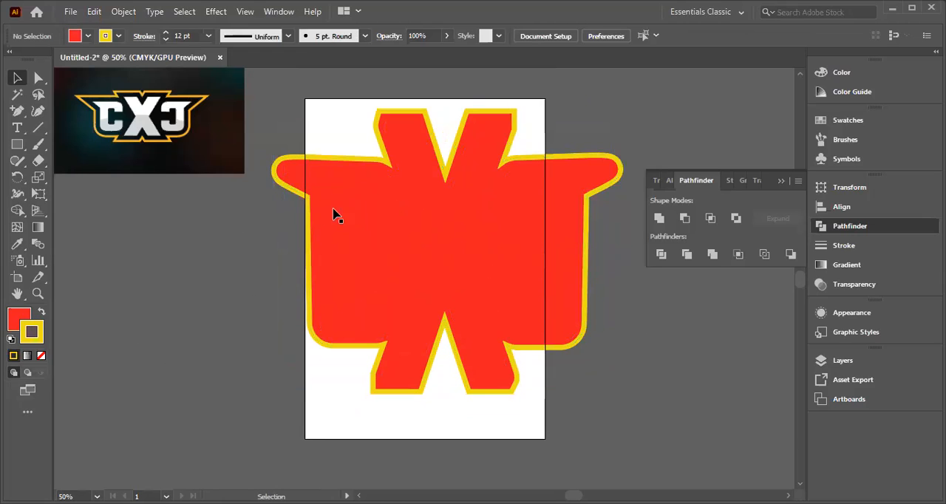
pyautogui.rightClick(509, 267)
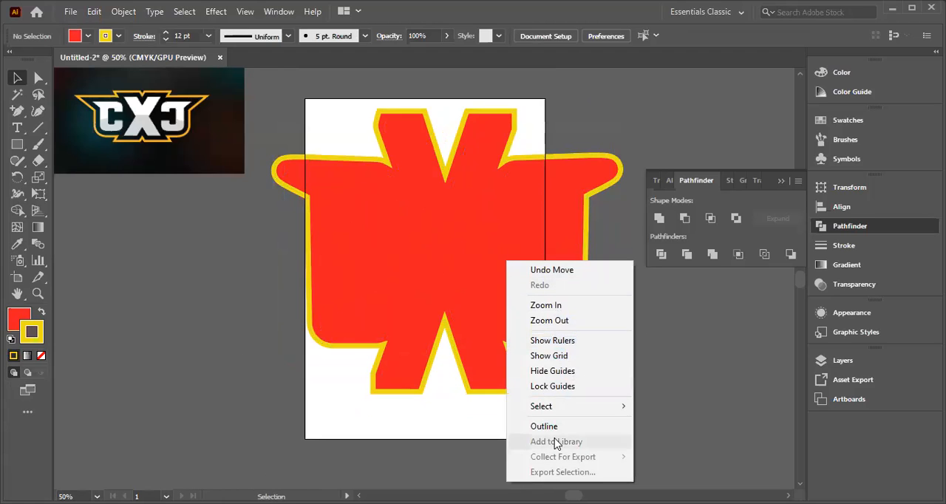
pyautogui.click(249, 133)
# Step: Select the lettering together with the red shape and try Bring to Front on both
pyautogui.hotkey('ctrl', 'a')
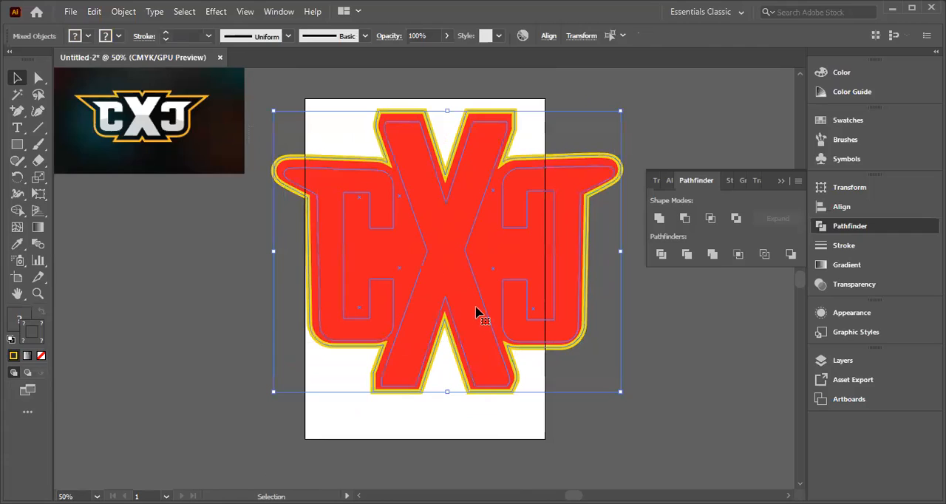
pyautogui.moveTo(437, 253); pyautogui.dragTo(438, 252)
pyautogui.rightClick(438, 252)
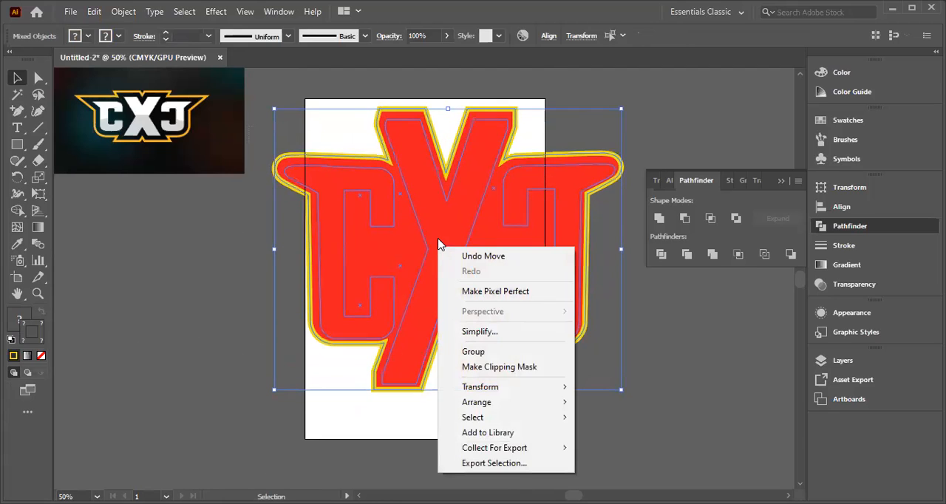
pyautogui.moveTo(477, 405)
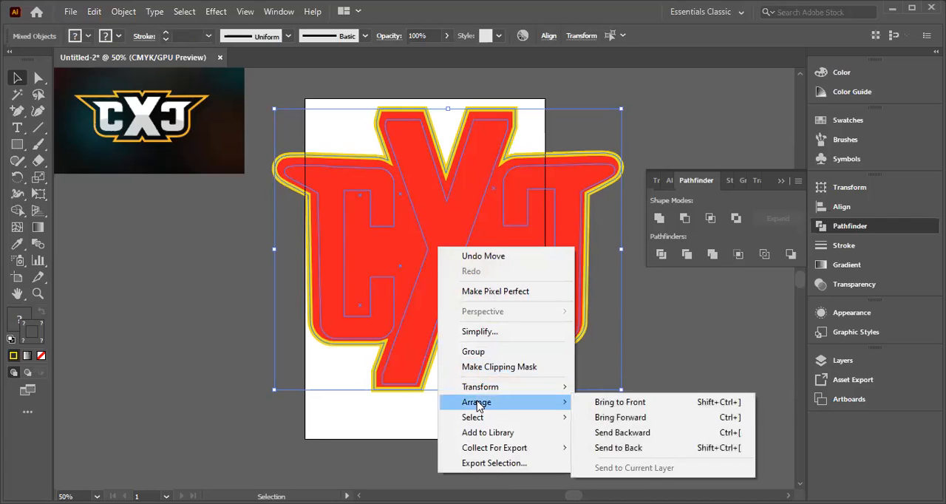
pyautogui.click(606, 403)
# Step: Group the lettering with the red shape and try Bring Forward on the group
pyautogui.rightClick(497, 255)
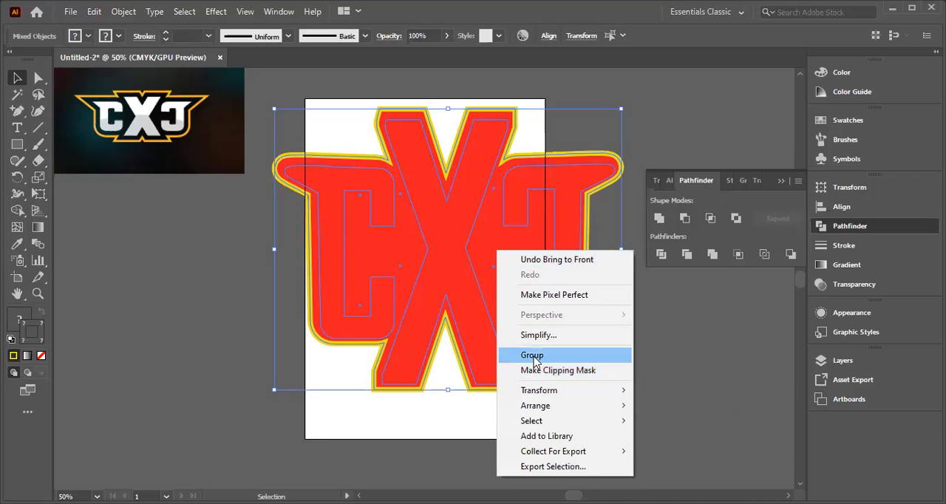
pyautogui.click(532, 356)
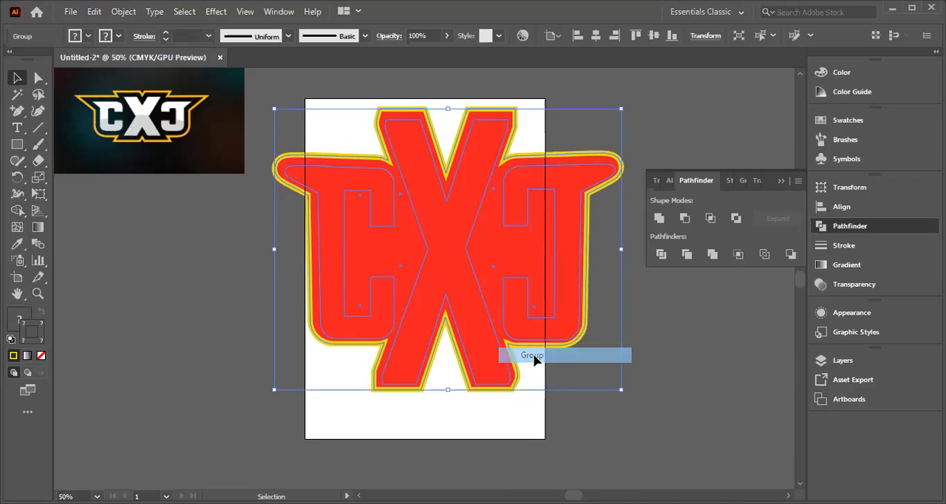
pyautogui.click(697, 333)
pyautogui.moveTo(277, 173)
pyautogui.mouseDown()
pyautogui.moveTo(477, 357)
pyautogui.moveTo(260, 212)
pyautogui.moveTo(269, 177)
pyautogui.moveTo(279, 175)
pyautogui.mouseUp()
pyautogui.rightClick(388, 245)
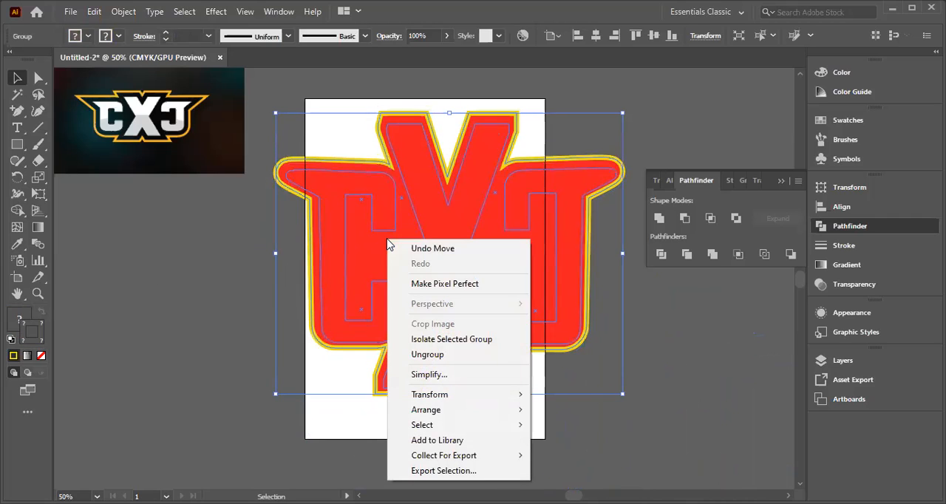
pyautogui.moveTo(441, 415)
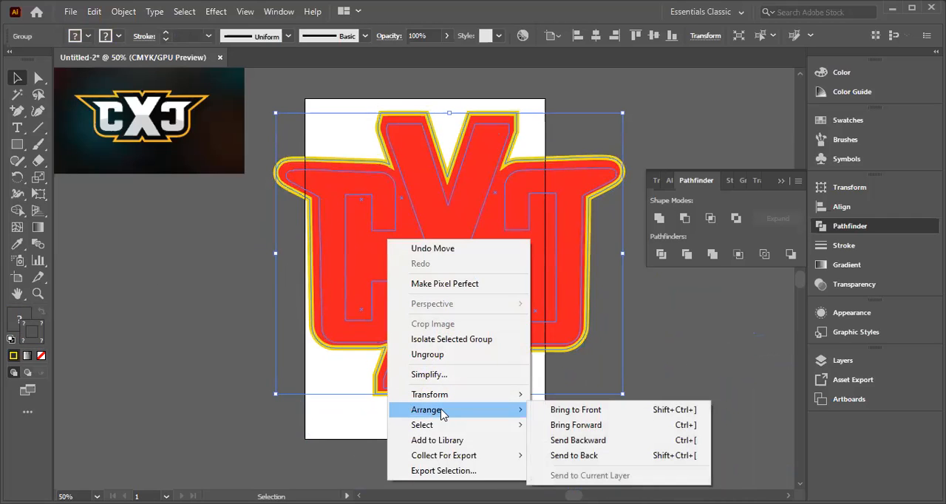
pyautogui.click(567, 426)
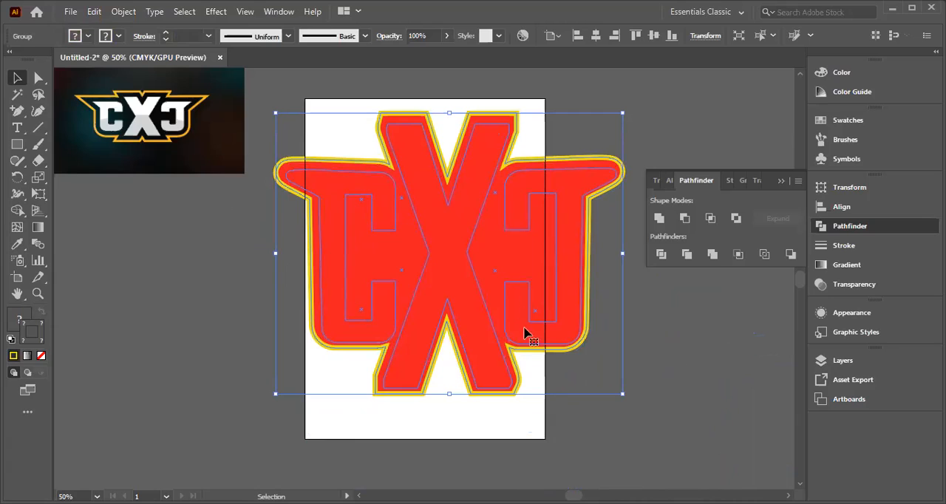
pyautogui.rightClick(401, 242)
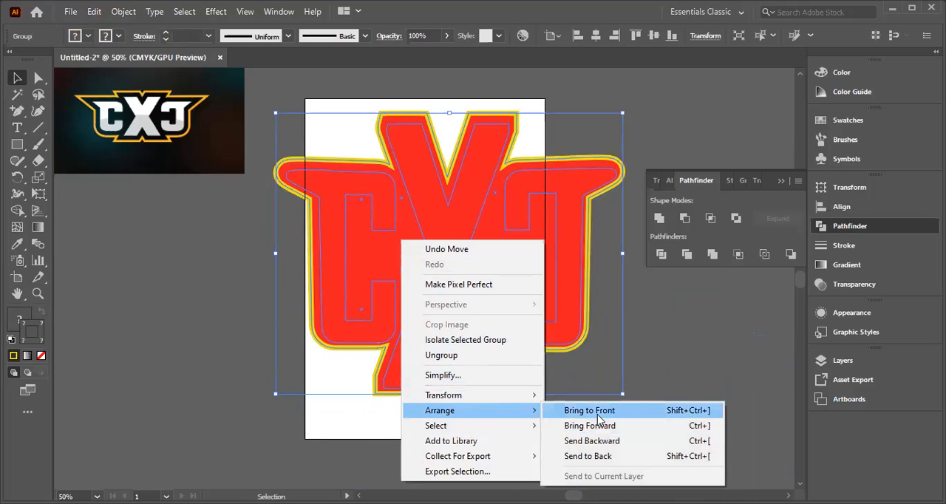
pyautogui.click(653, 343)
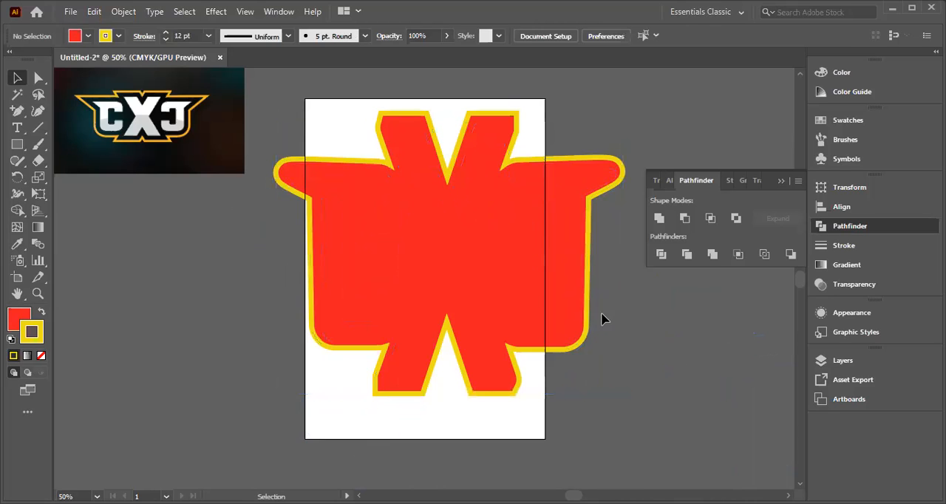
# Step: Shift the combined group slightly, ungroup it, and apply Bring to Front to the selected objects
pyautogui.moveTo(336, 217)
pyautogui.mouseDown()
pyautogui.moveTo(354, 233)
pyautogui.moveTo(344, 220)
pyautogui.mouseUp()
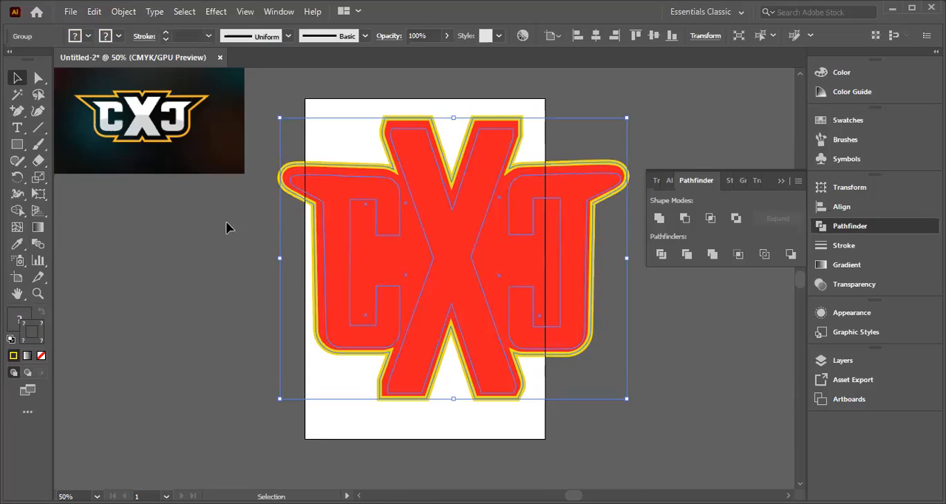
pyautogui.rightClick(452, 247)
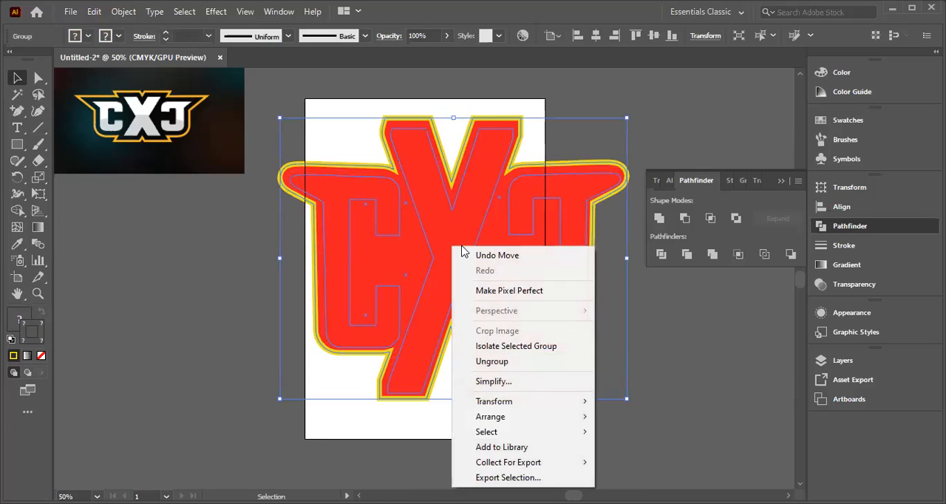
pyautogui.click(489, 362)
pyautogui.rightClick(447, 256)
pyautogui.moveTo(488, 412)
pyautogui.click(596, 411)
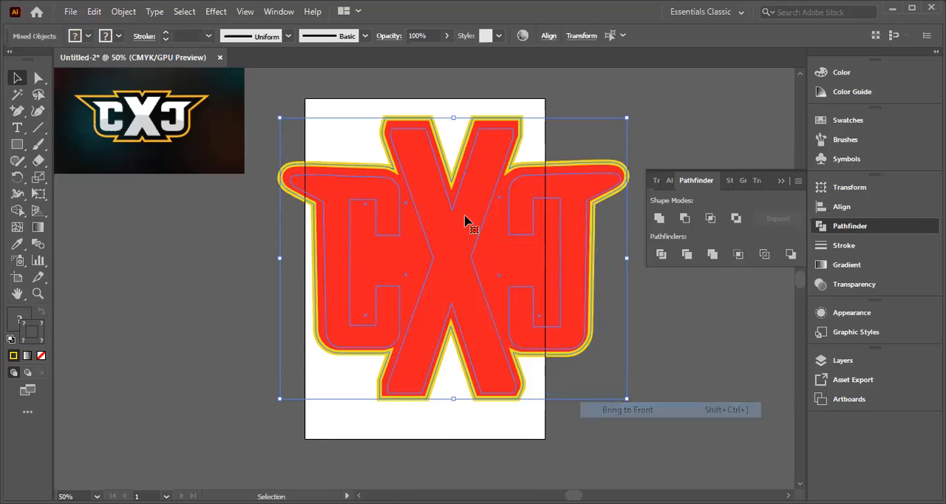
pyautogui.click(190, 221)
pyautogui.rightClick(394, 230)
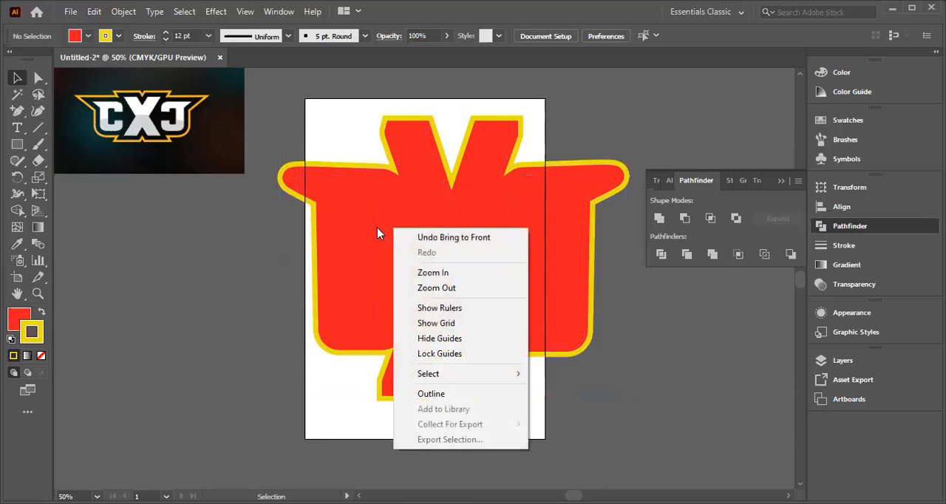
pyautogui.moveTo(426, 383)
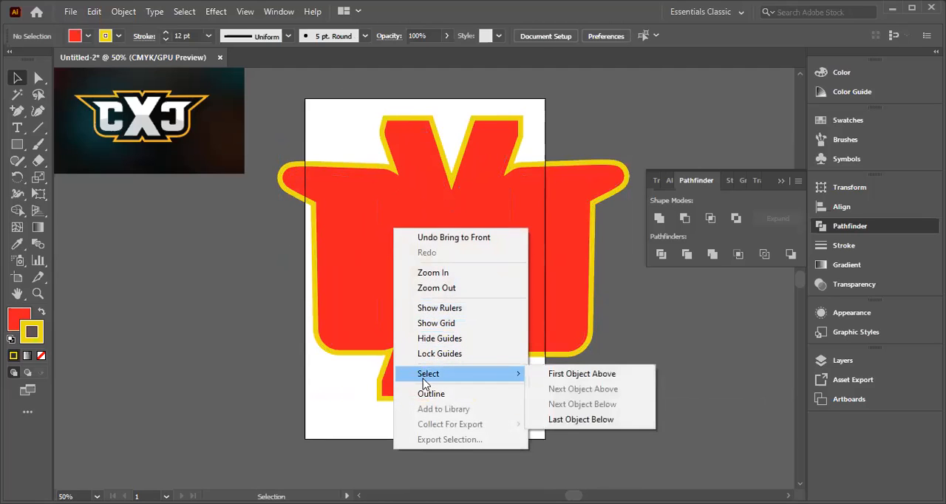
pyautogui.click(221, 244)
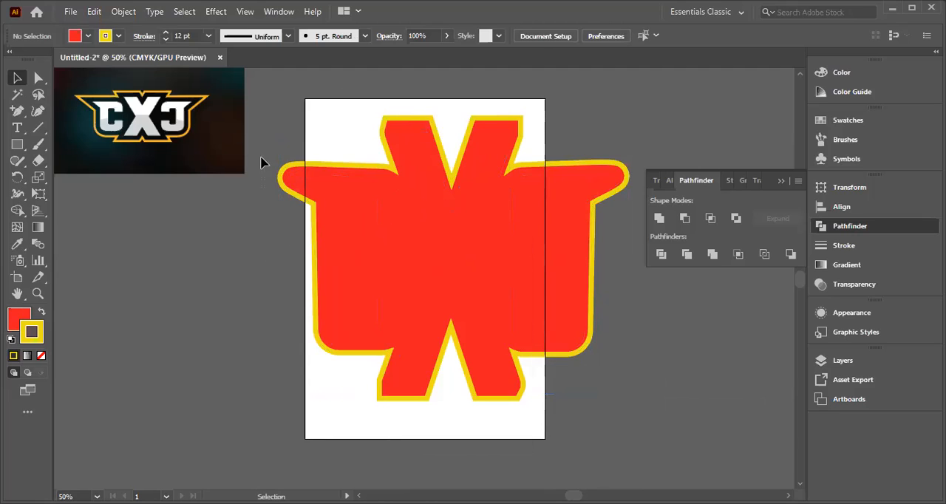
# Step: Select all the artwork and try Bring to Front on the whole selection
pyautogui.hotkey('ctrl', 'a')
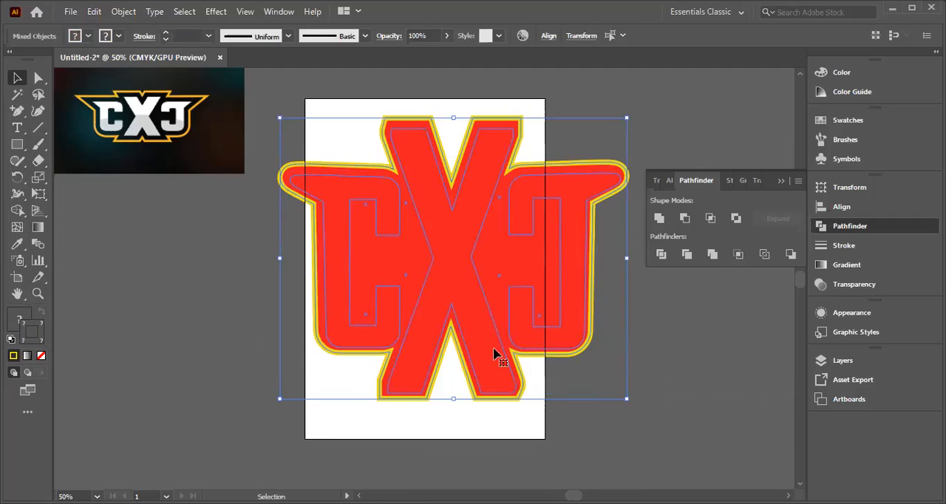
pyautogui.rightClick(451, 275)
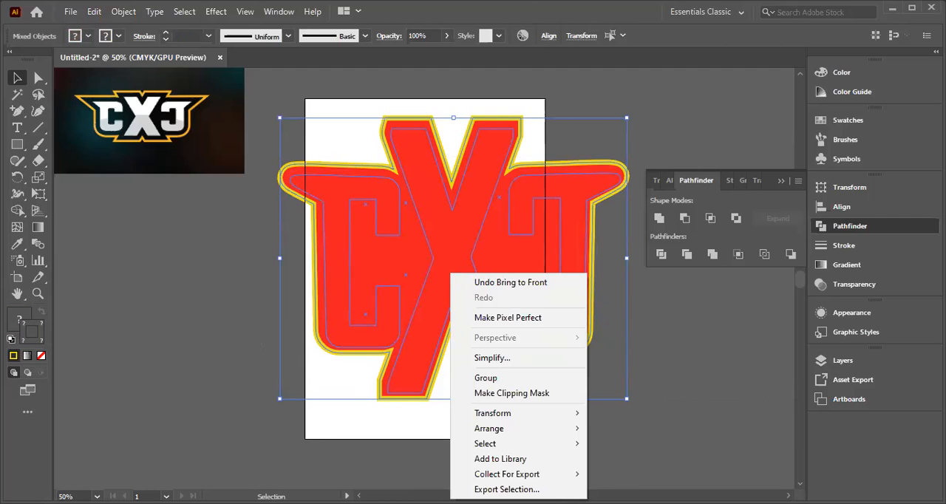
pyautogui.moveTo(495, 433)
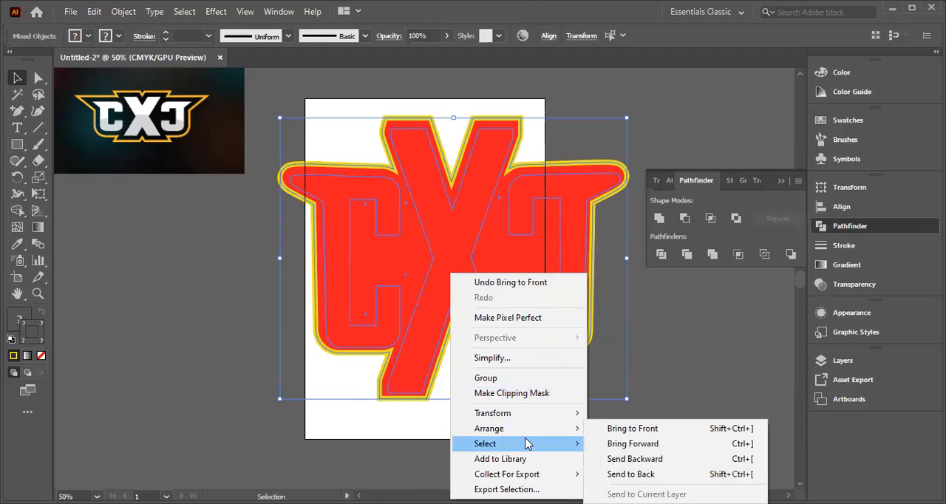
pyautogui.click(340, 431)
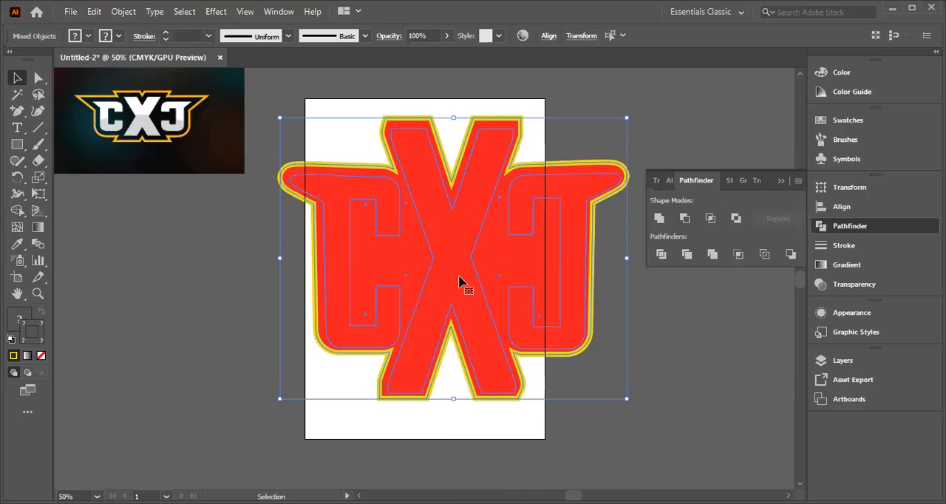
pyautogui.rightClick(459, 280)
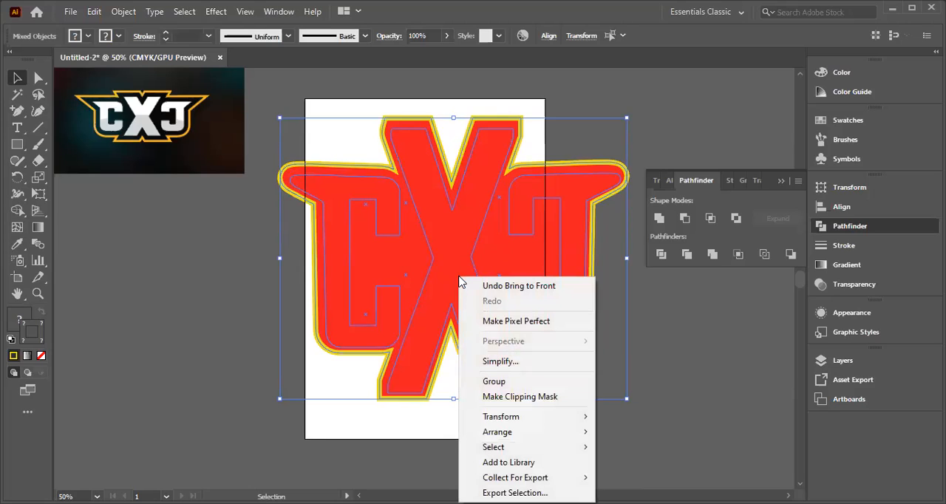
pyautogui.moveTo(487, 432)
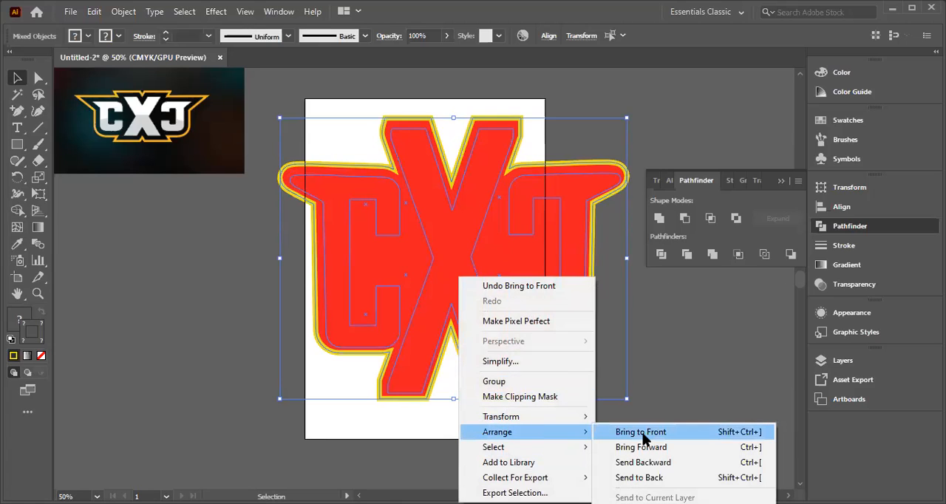
pyautogui.click(672, 309)
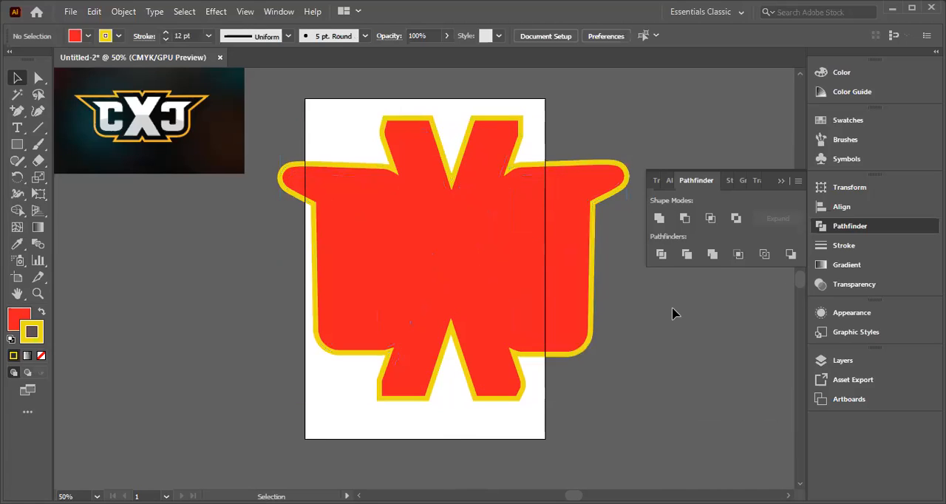
# Step: Select only the red backing shape and try Bring to Front on it
pyautogui.click(426, 265)
pyautogui.rightClick(425, 264)
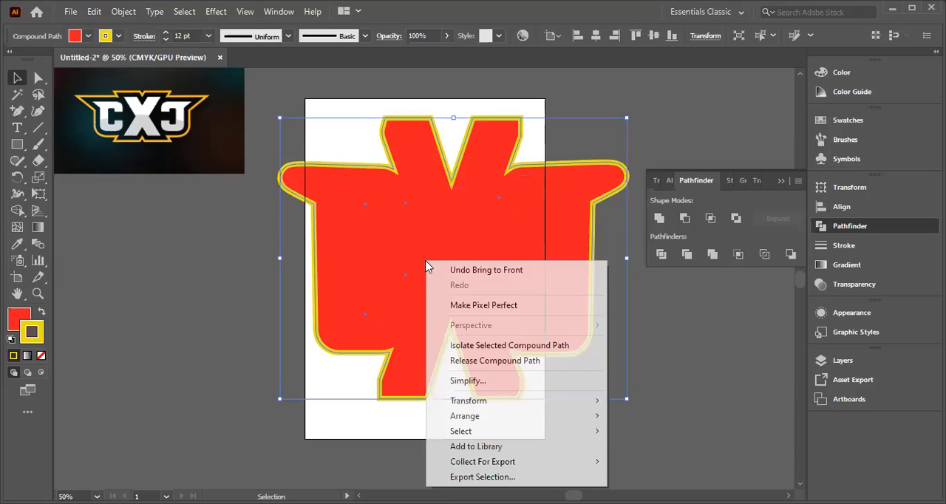
pyautogui.moveTo(477, 422)
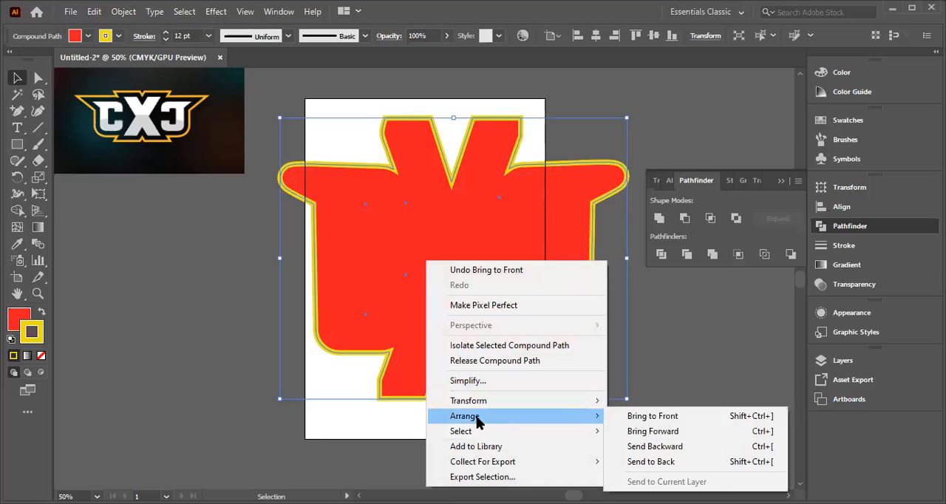
pyautogui.click(635, 418)
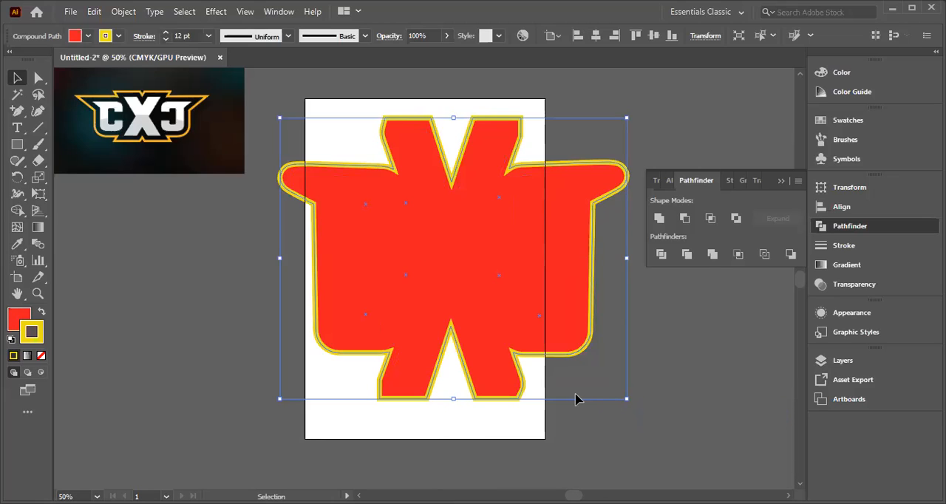
pyautogui.rightClick(528, 305)
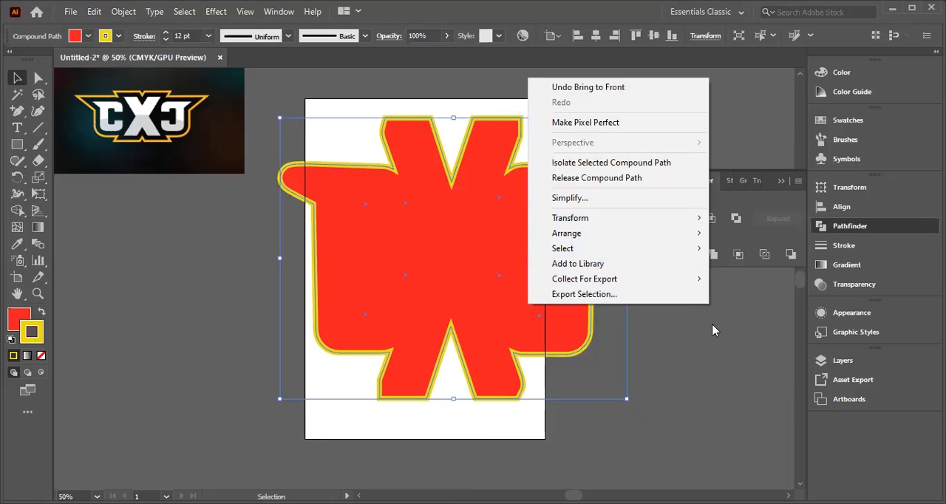
pyautogui.click(717, 356)
pyautogui.click(716, 355)
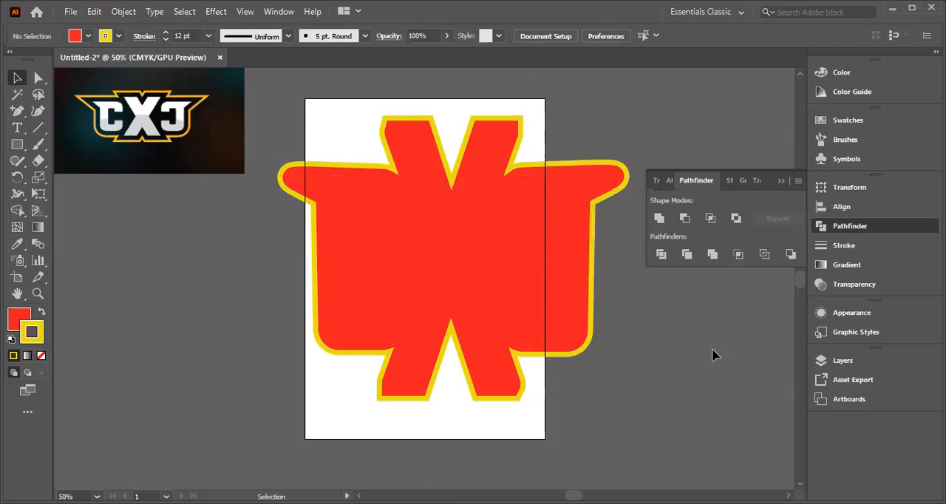
# Step: Send the red backing shape to the back, behind the black CXC lettering
pyautogui.rightClick(658, 348)
pyautogui.click(465, 321)
pyautogui.click(466, 302)
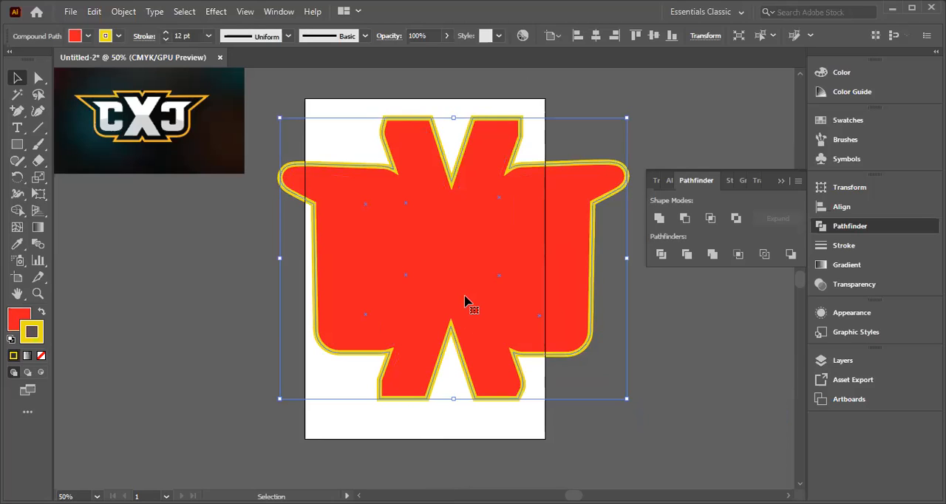
pyautogui.rightClick(487, 268)
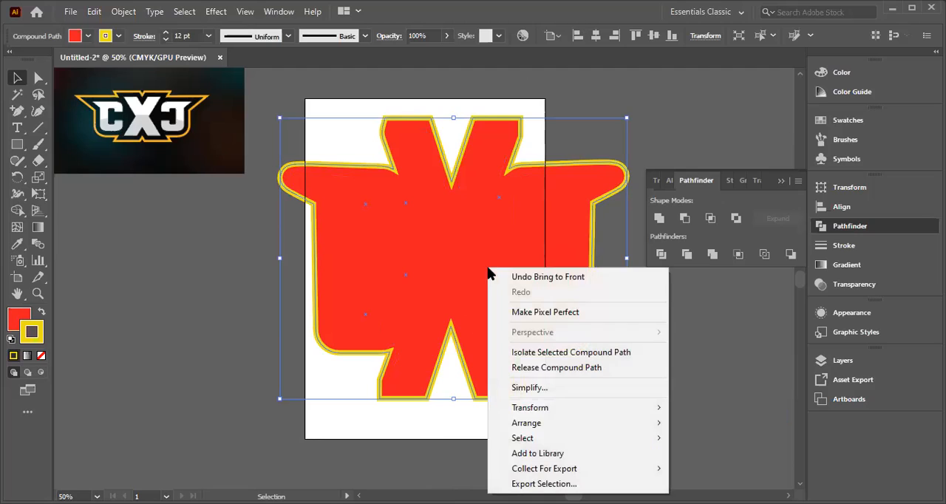
pyautogui.moveTo(535, 426)
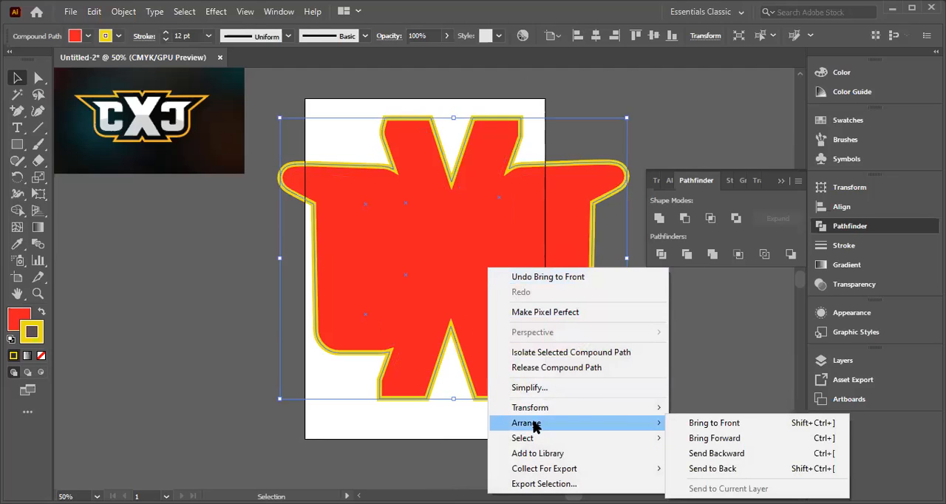
pyautogui.click(706, 468)
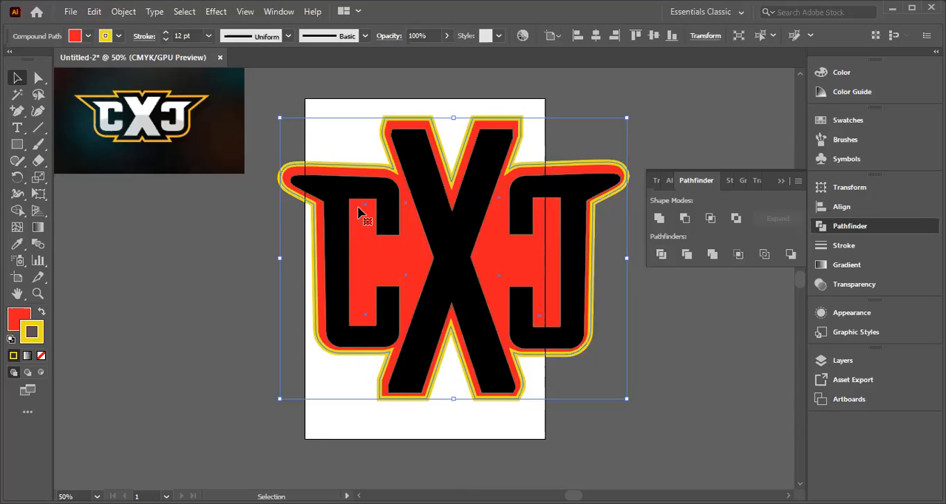
pyautogui.click(211, 264)
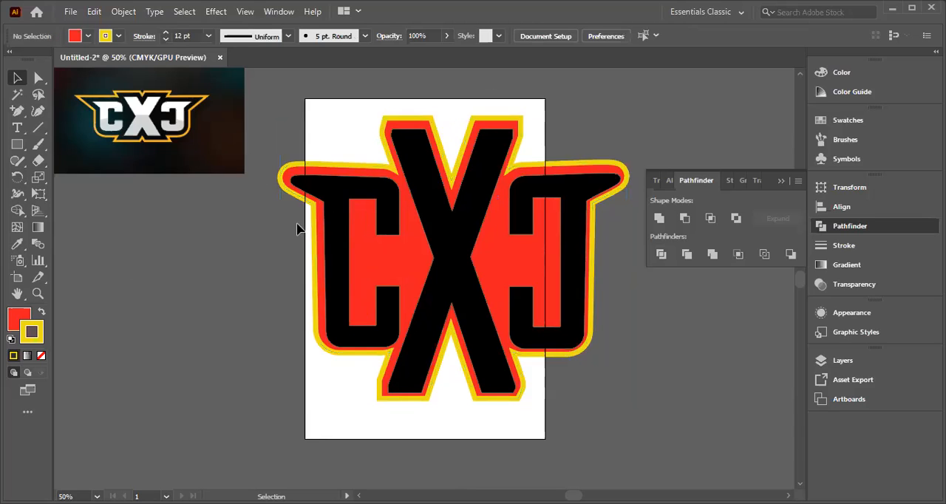
# Step: Ungroup the black CXC lettering and change the fill of all its letters to white
pyautogui.click(17, 78)
pyautogui.click(352, 277)
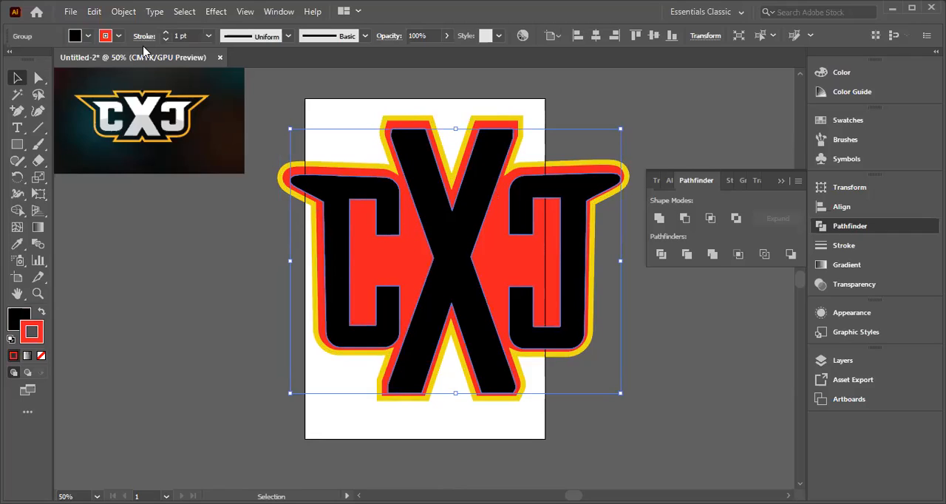
pyautogui.click(88, 38)
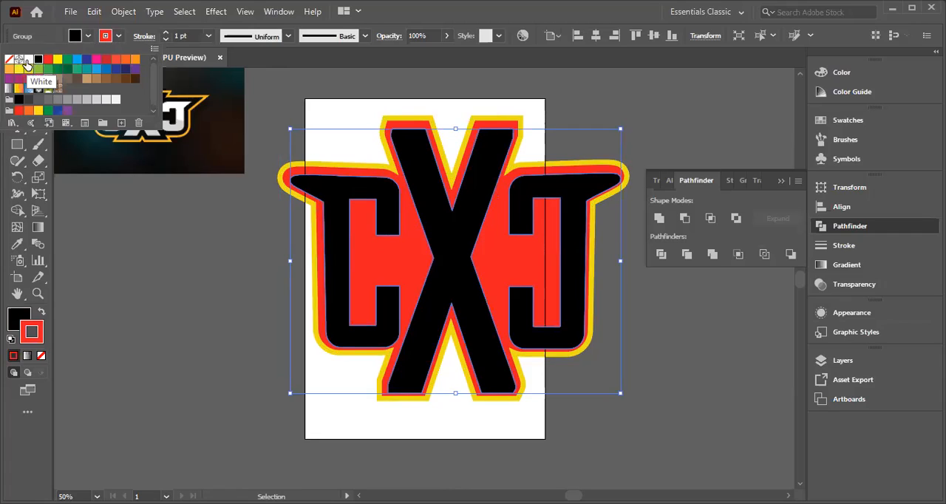
pyautogui.click(439, 216)
pyautogui.rightClick(447, 239)
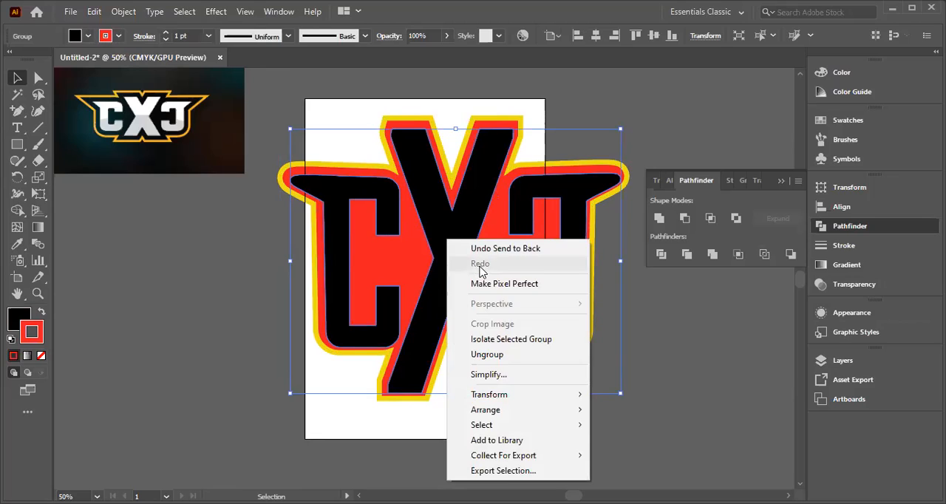
pyautogui.click(486, 355)
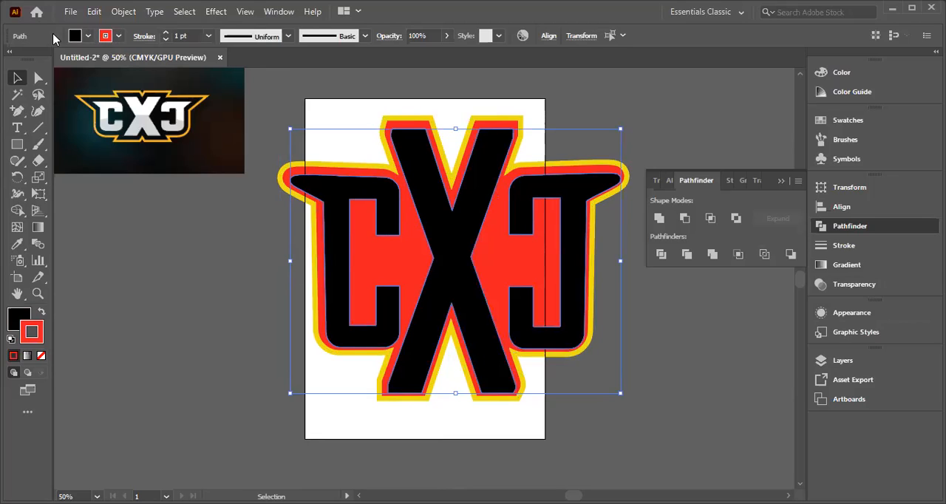
pyautogui.click(88, 36)
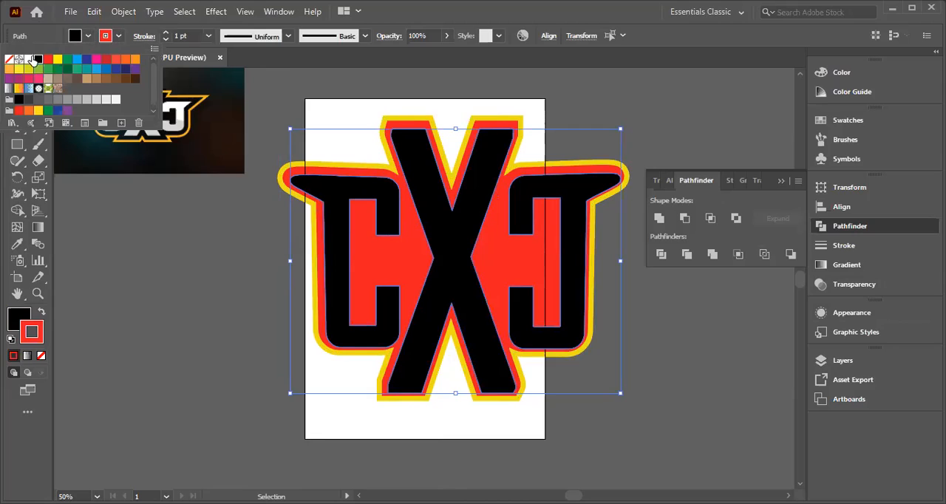
pyautogui.click(28, 59)
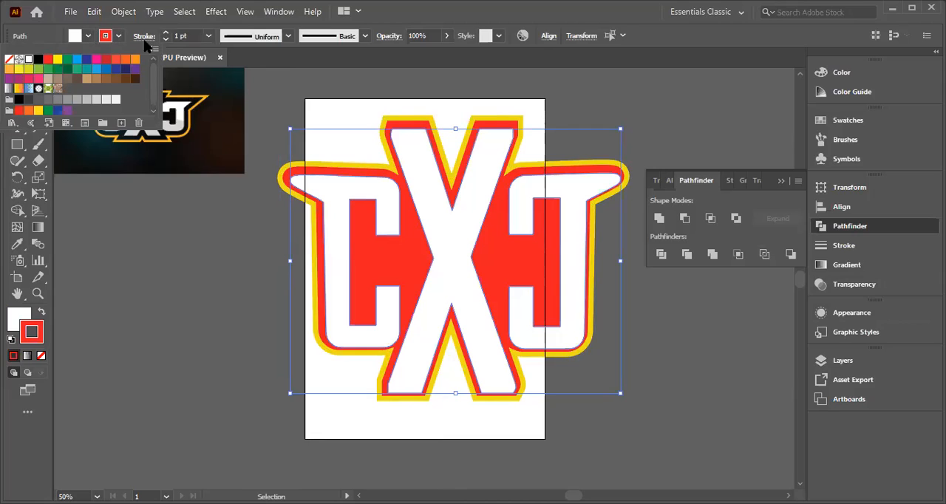
pyautogui.click(396, 248)
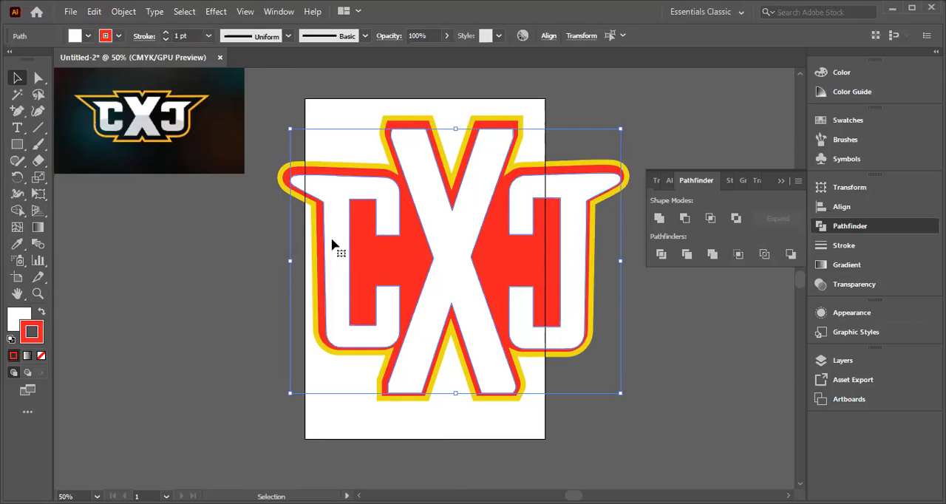
pyautogui.click(222, 226)
pyautogui.click(391, 247)
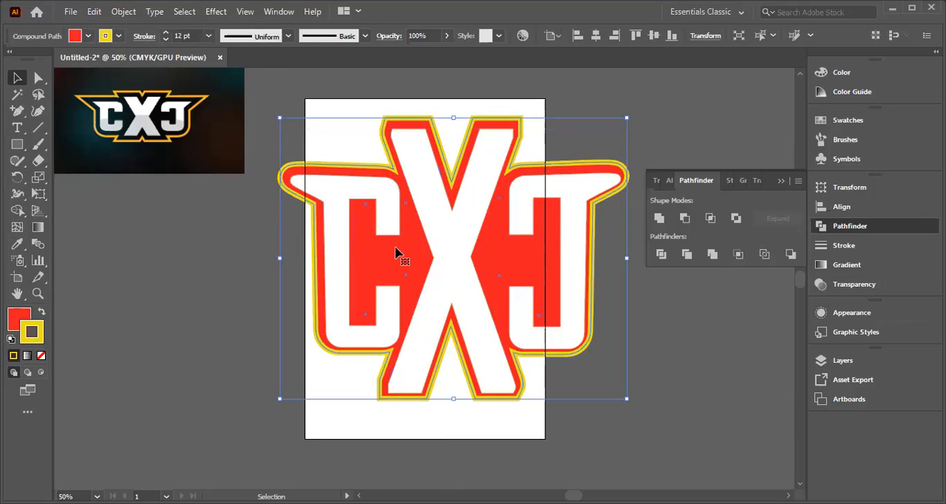
pyautogui.click(238, 242)
pyautogui.rightClick(391, 243)
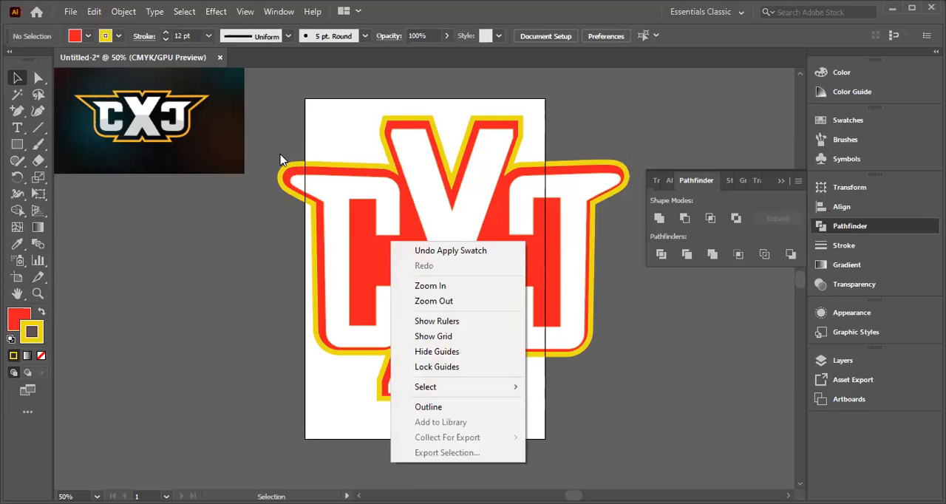
pyautogui.moveTo(280, 156); pyautogui.dragTo(487, 274)
pyautogui.moveTo(570, 278); pyautogui.dragTo(601, 278)
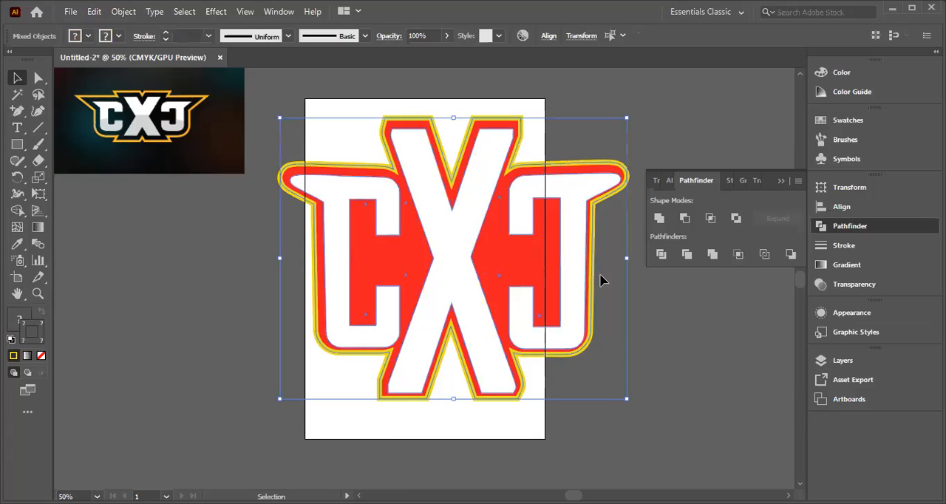
pyautogui.click(372, 250)
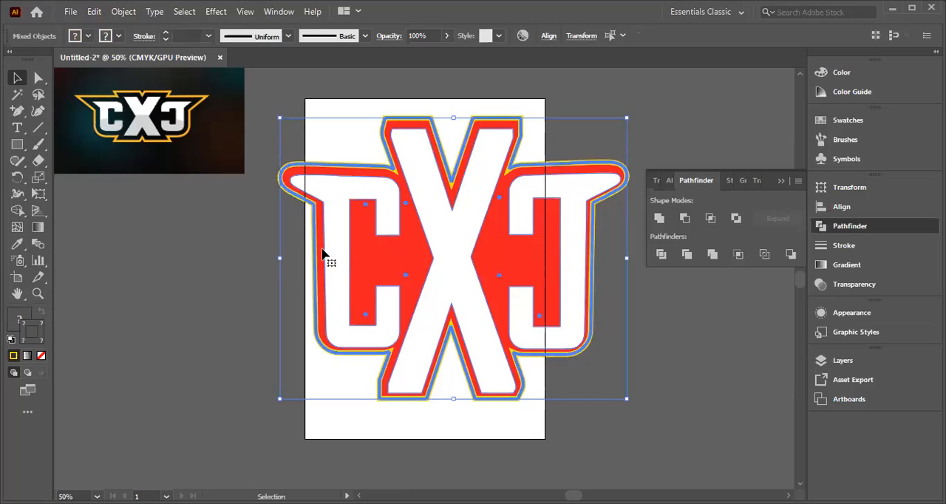
pyautogui.click(310, 261)
pyautogui.click(370, 267)
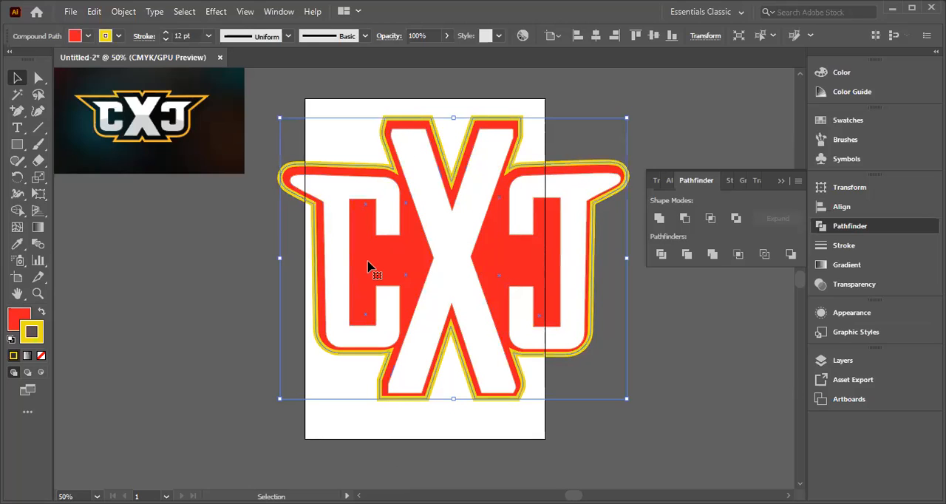
# Step: Select the white lettering together with the red backing shape and move them slightly downward
pyautogui.click(215, 232)
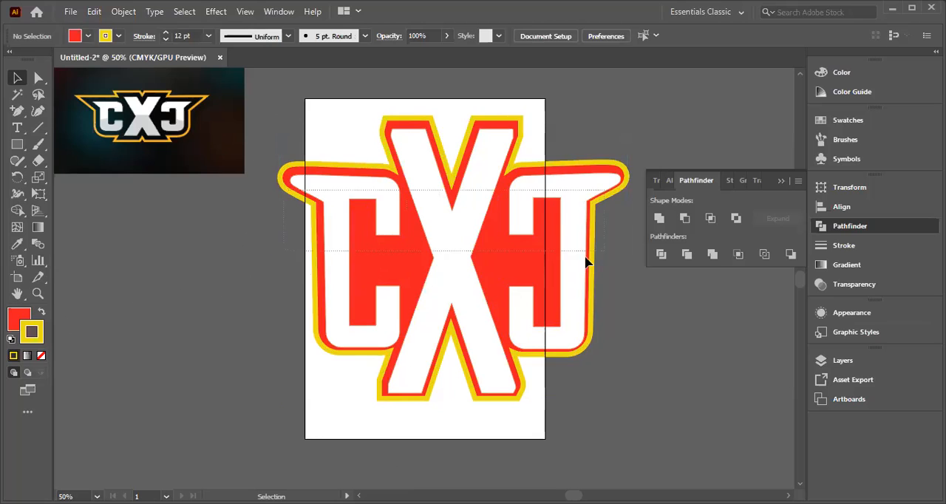
pyautogui.hotkey('ctrl', 'a')
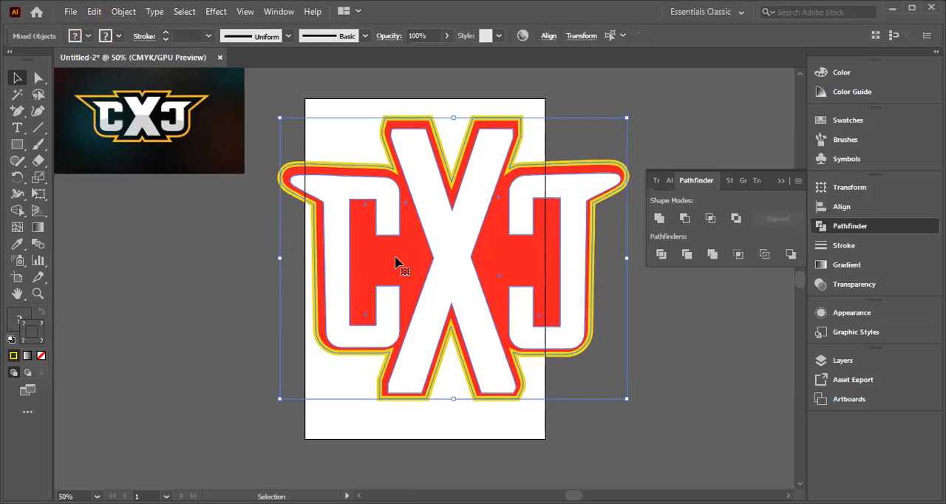
pyautogui.moveTo(396, 263)
pyautogui.mouseDown()
pyautogui.moveTo(327, 289)
pyautogui.moveTo(385, 261)
pyautogui.moveTo(393, 268)
pyautogui.mouseUp()
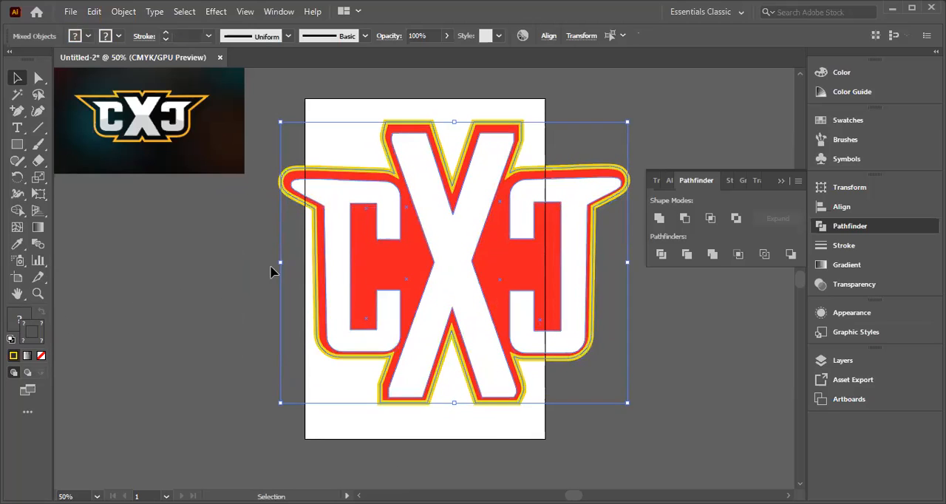
# Step: Select only the red backing shape, change its fill to black, and deselect it
pyautogui.click(216, 270)
pyautogui.click(385, 268)
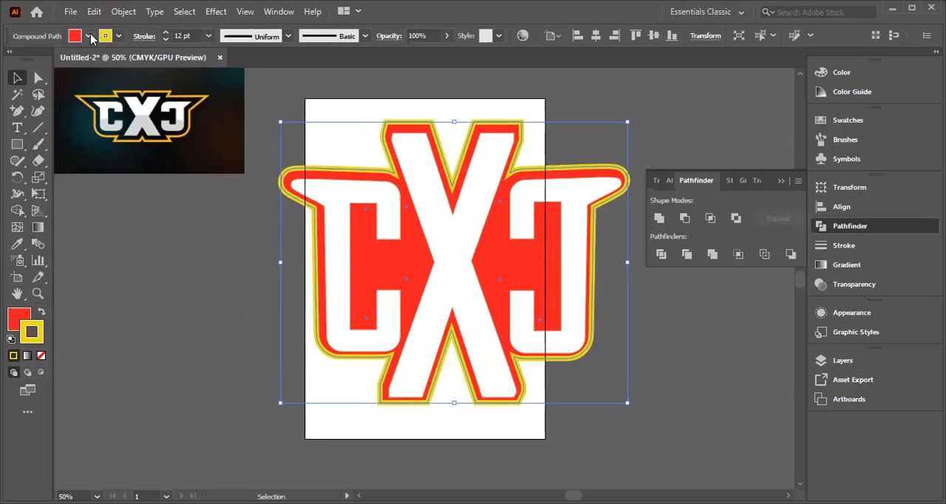
pyautogui.click(88, 36)
pyautogui.click(38, 59)
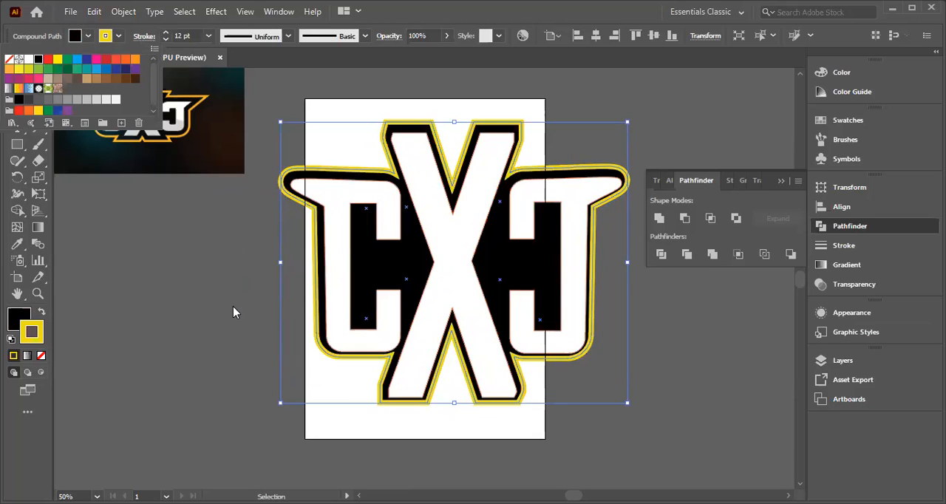
pyautogui.press('Escape')
pyautogui.click(271, 225)
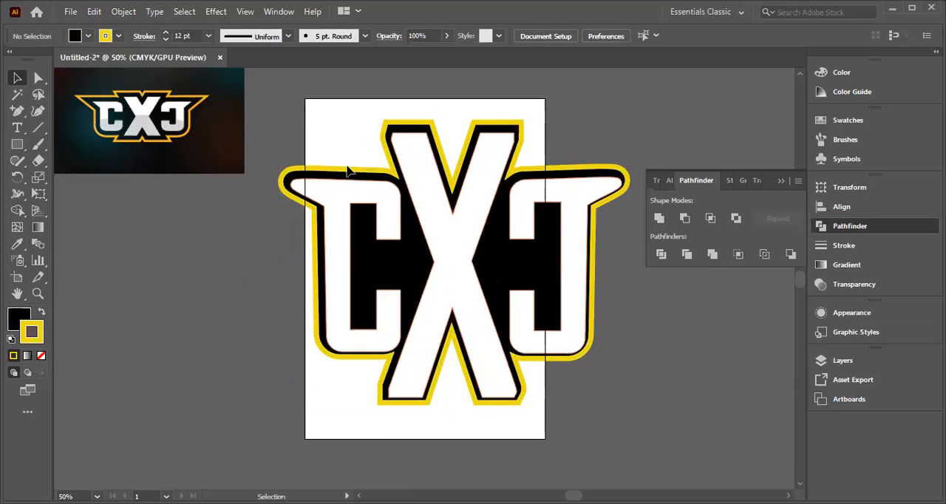
pyautogui.click(120, 37)
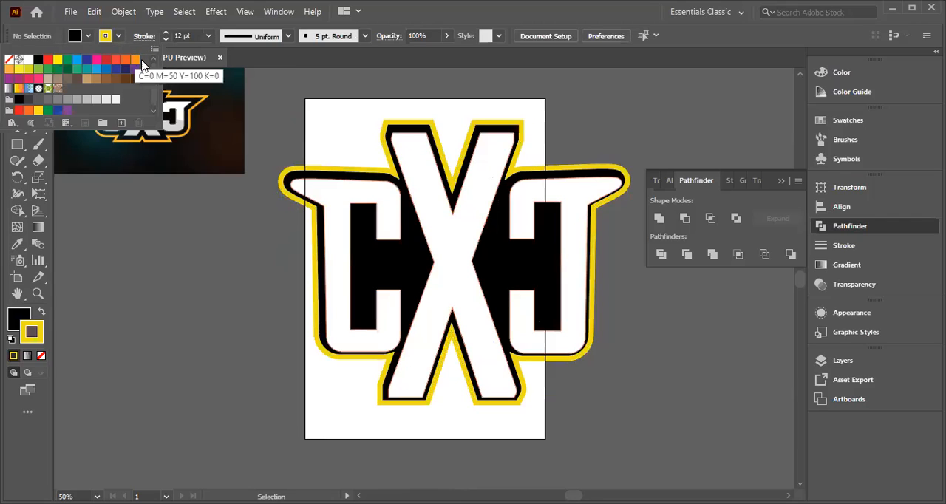
pyautogui.click(39, 111)
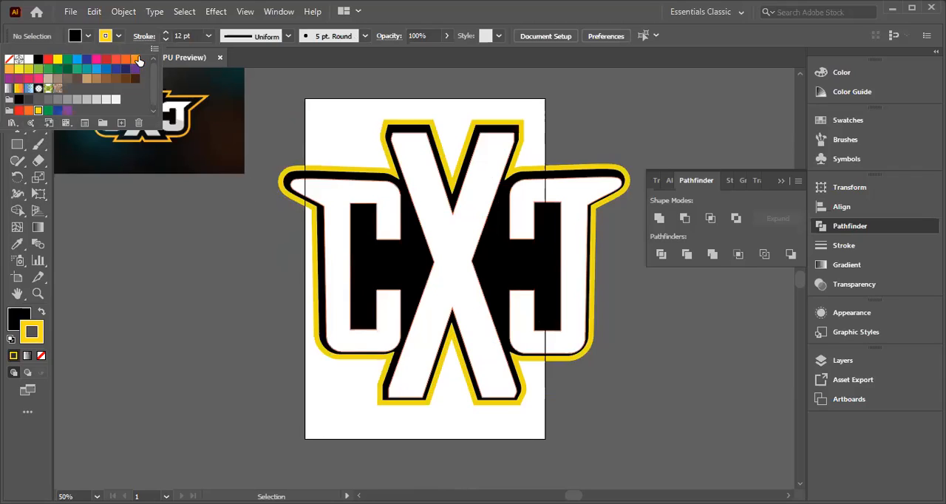
pyautogui.click(249, 281)
# Step: Select the lettering together with the black backing shape and set their stroke to the light orange swatch C=0 M=35 Y=85 K=0
pyautogui.moveTo(233, 240); pyautogui.dragTo(643, 316)
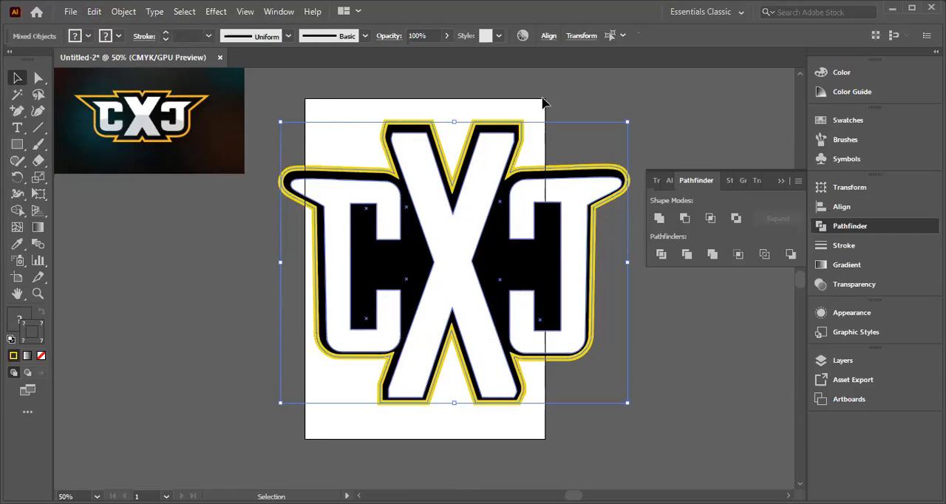
pyautogui.click(210, 39)
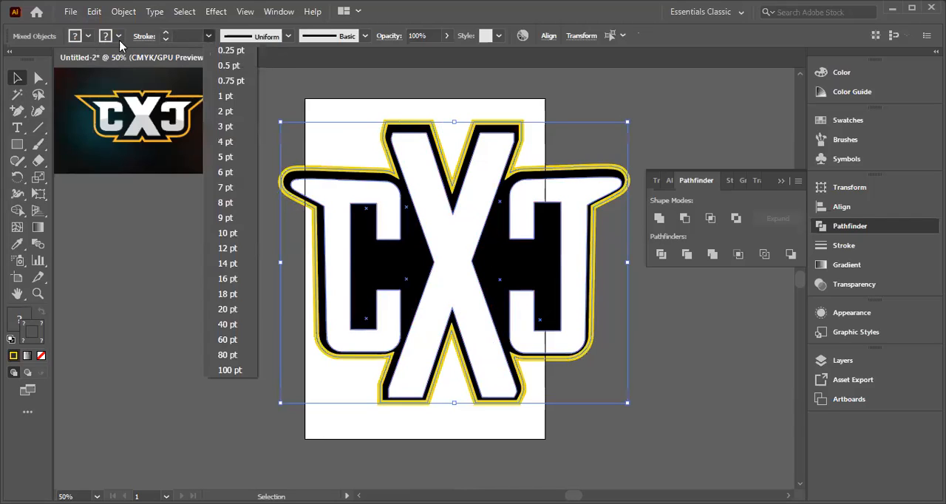
pyautogui.click(132, 64)
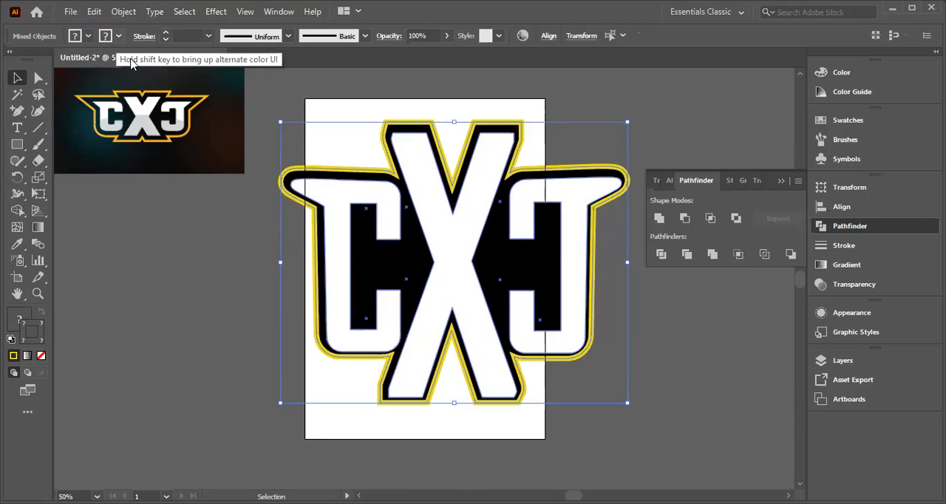
pyautogui.click(108, 36)
pyautogui.click(135, 59)
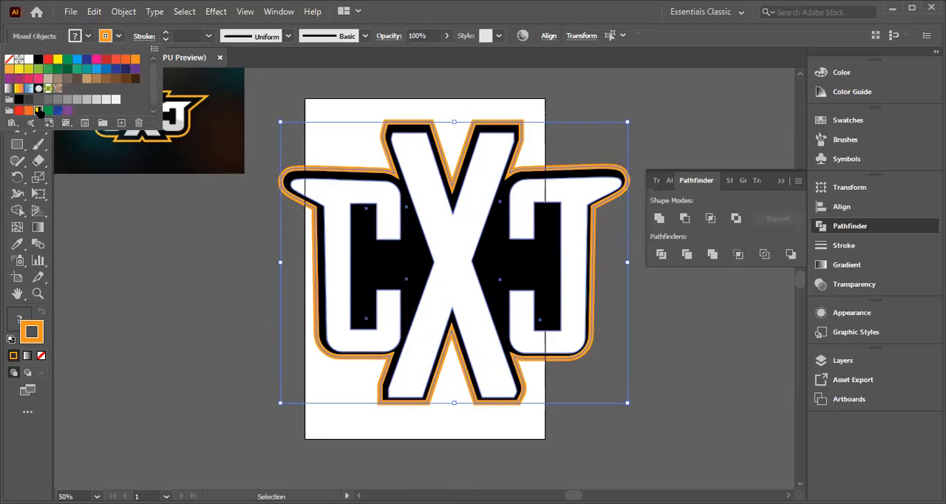
pyautogui.click(39, 111)
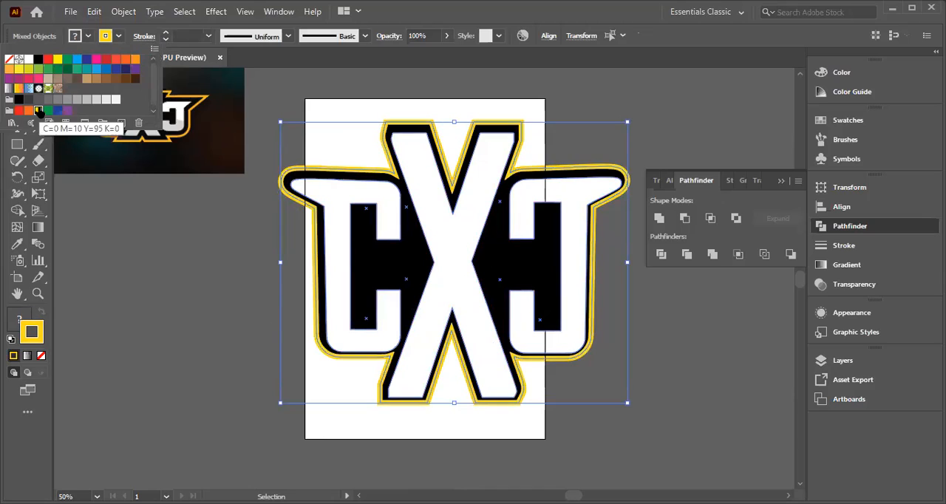
pyautogui.click(16, 71)
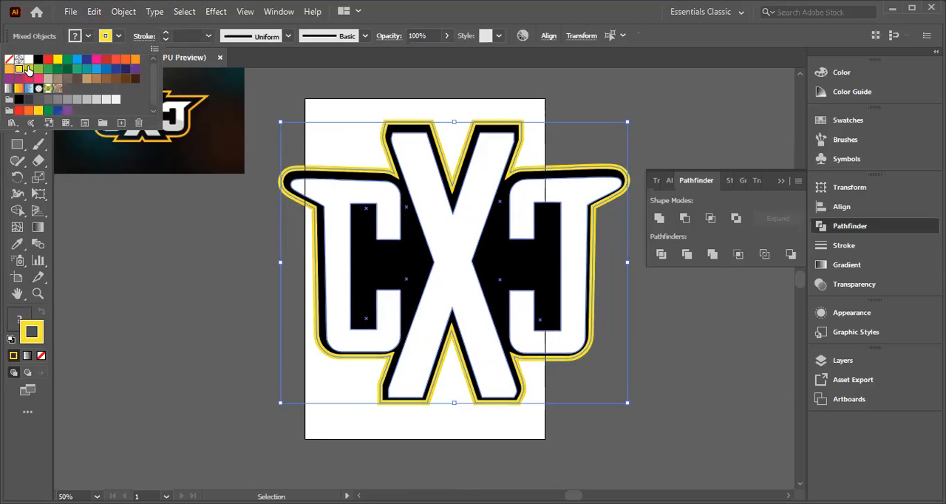
pyautogui.click(27, 111)
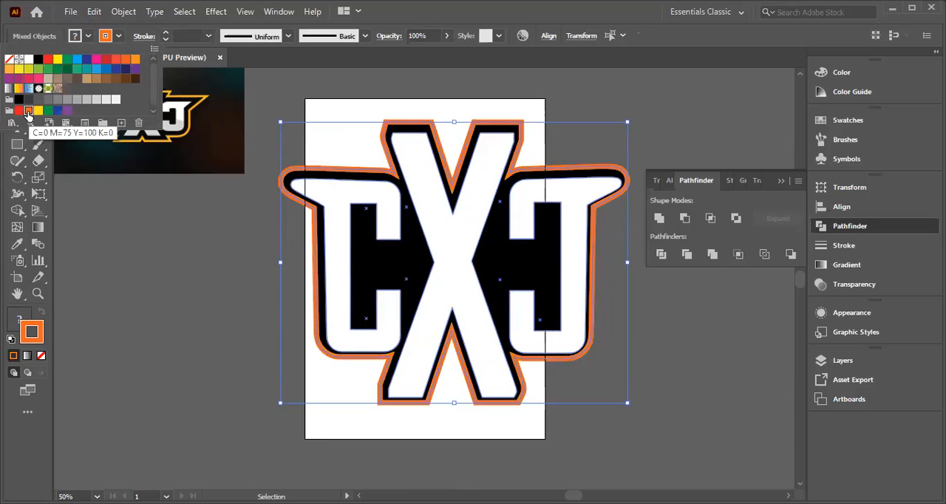
pyautogui.click(134, 60)
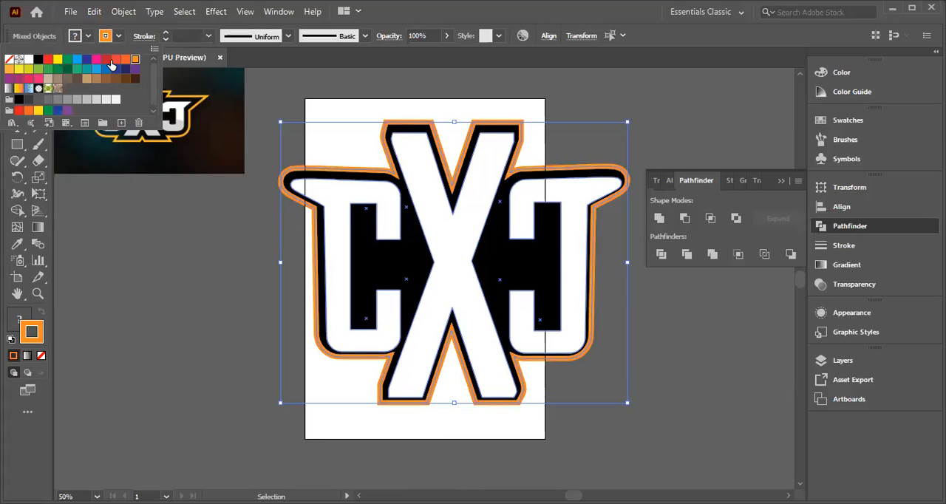
pyautogui.click(8, 70)
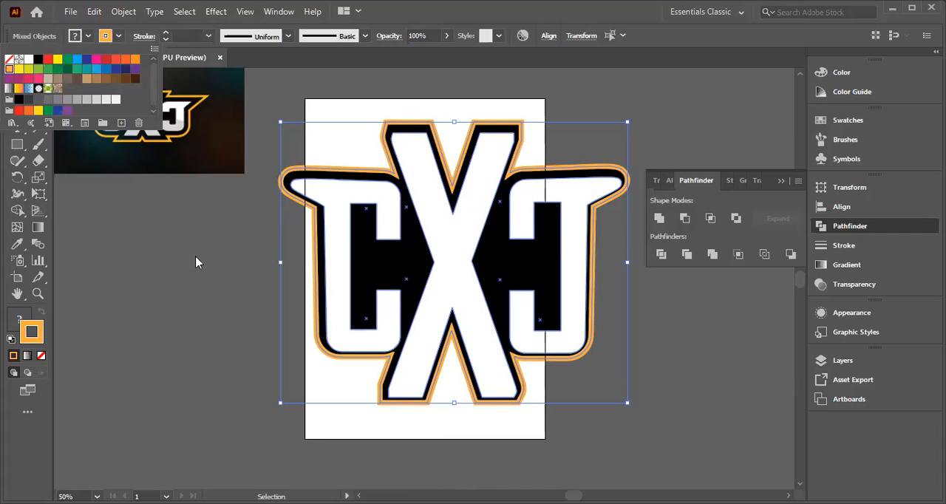
pyautogui.doubleClick(8, 68)
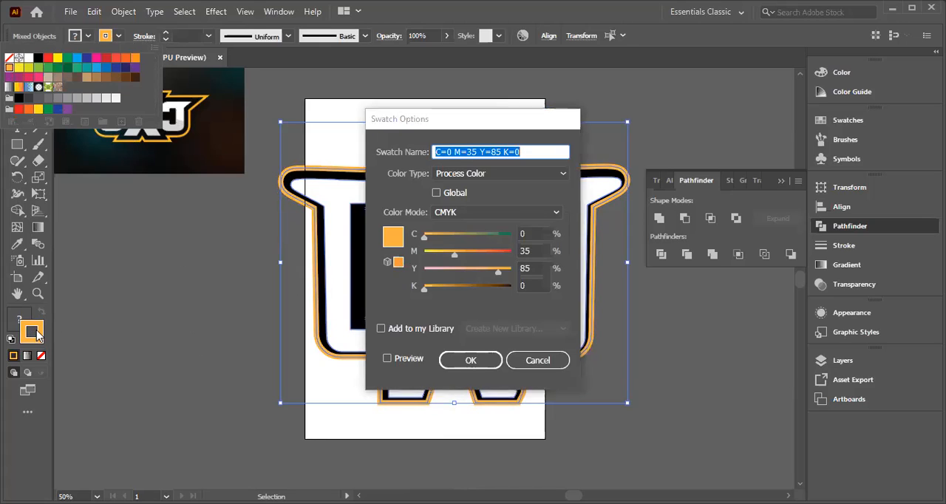
pyautogui.click(470, 362)
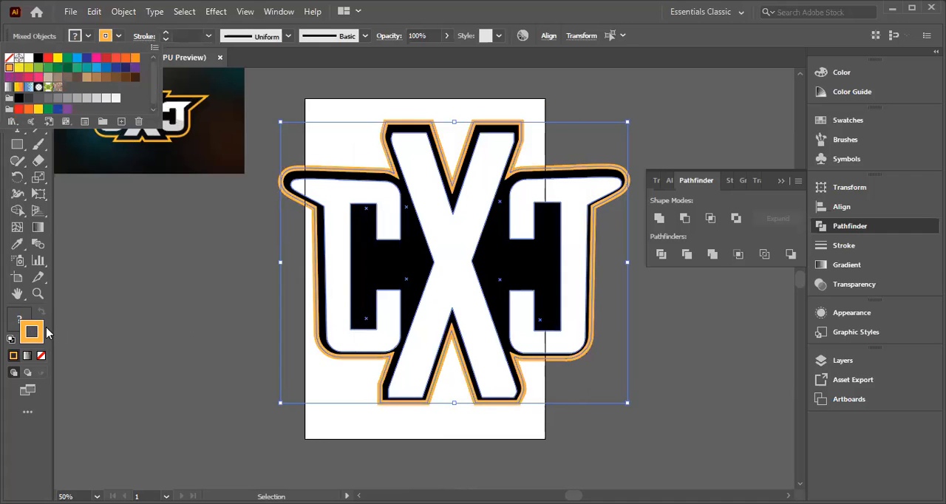
# Step: Set the stroke of the lettering and backing shape to the deeper orange F99106 and deselect them
pyautogui.doubleClick(33, 332)
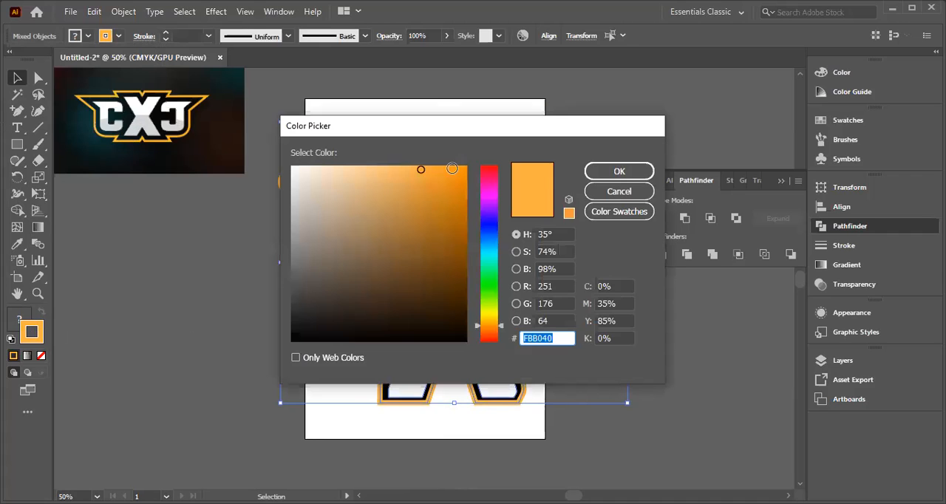
pyautogui.click(442, 176)
pyautogui.moveTo(442, 176); pyautogui.dragTo(458, 174)
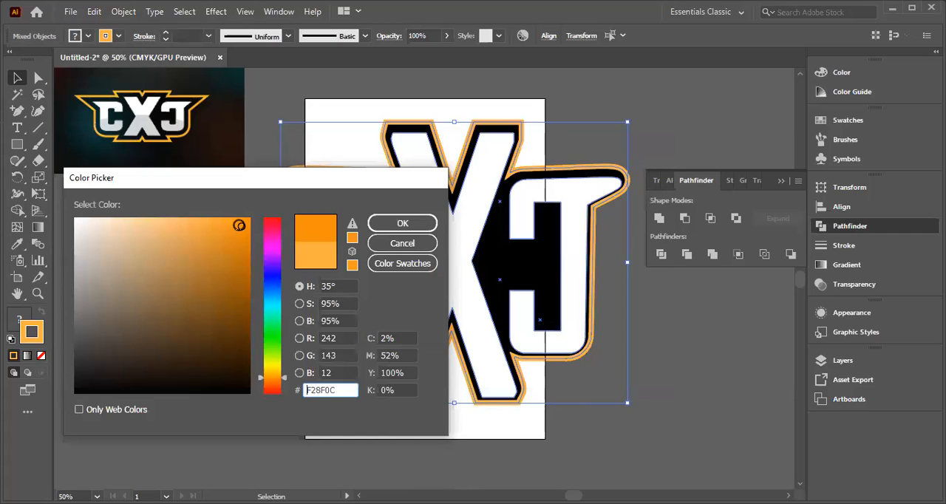
pyautogui.moveTo(241, 225)
pyautogui.mouseDown()
pyautogui.moveTo(242, 243)
pyautogui.moveTo(246, 222)
pyautogui.mouseUp()
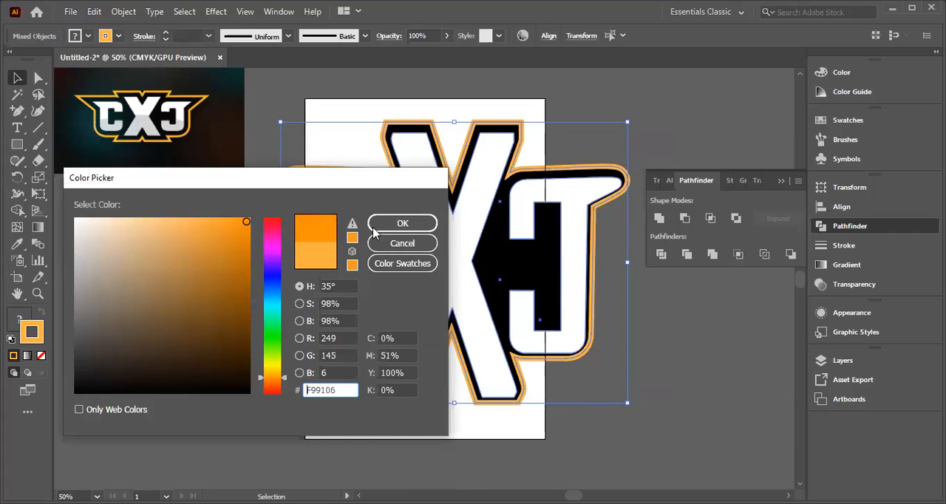
pyautogui.click(400, 222)
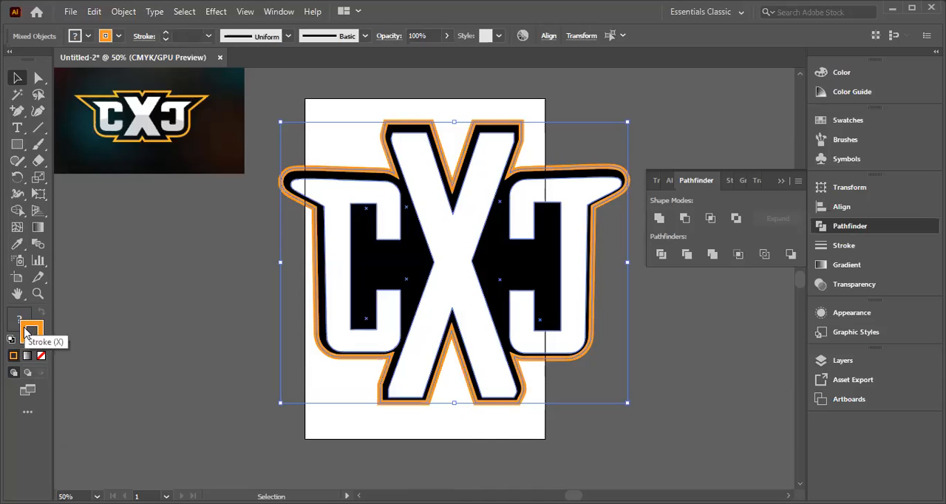
pyautogui.click(112, 288)
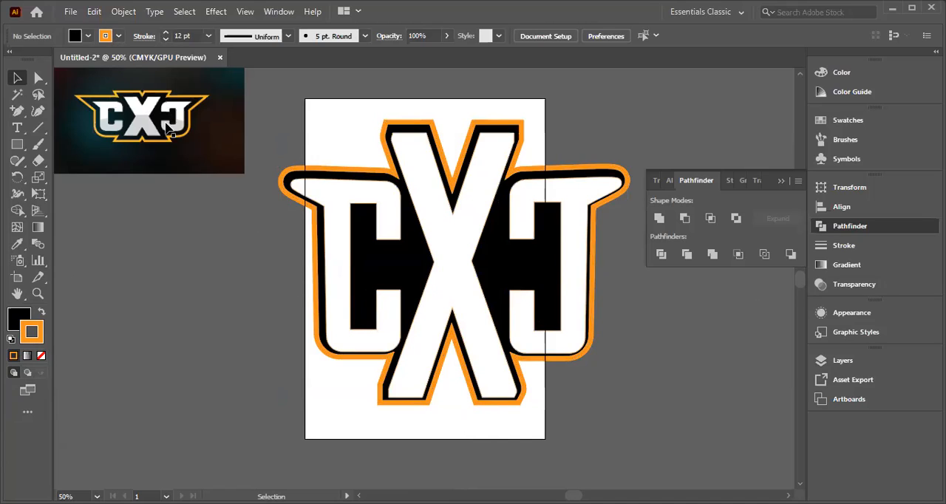
# Step: Draw a wide white ellipse across the lower half of the lettering, extending past both sides of the logo
pyautogui.click(340, 276)
pyautogui.click(224, 285)
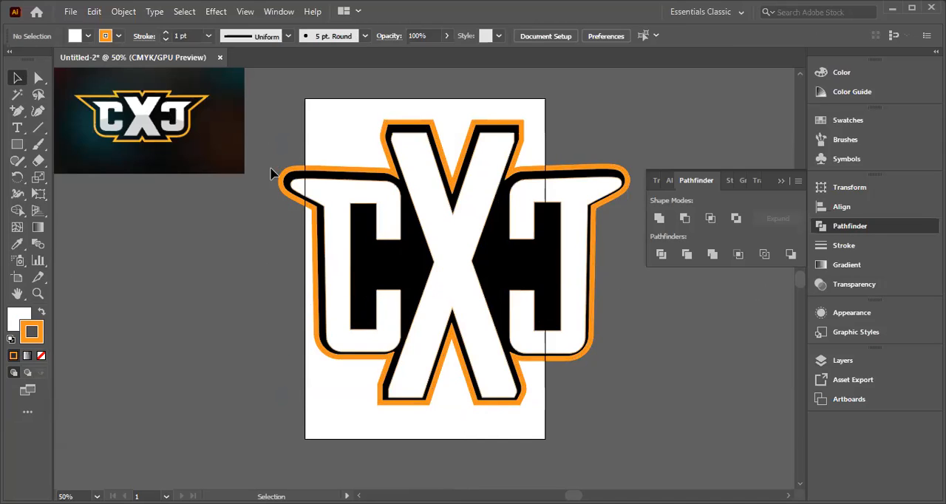
pyautogui.click(17, 146)
pyautogui.moveTo(17, 146); pyautogui.dragTo(81, 184)
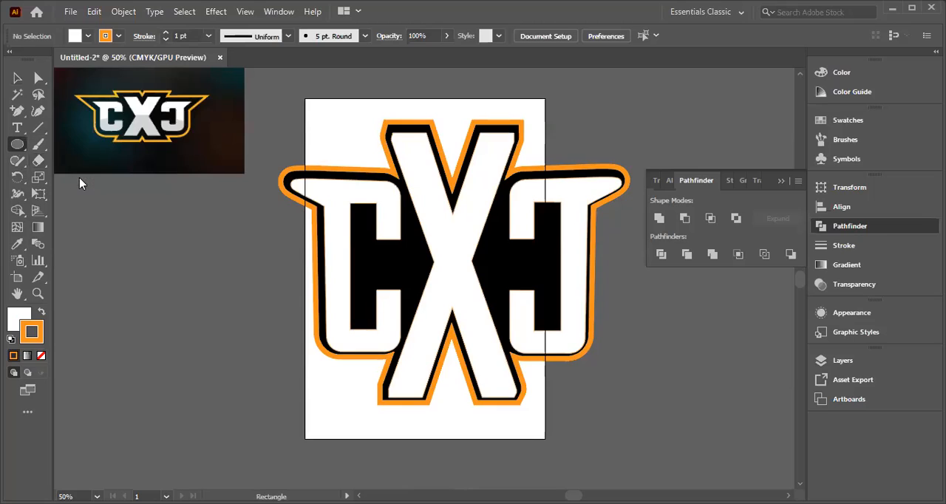
pyautogui.moveTo(93, 277); pyautogui.dragTo(710, 405)
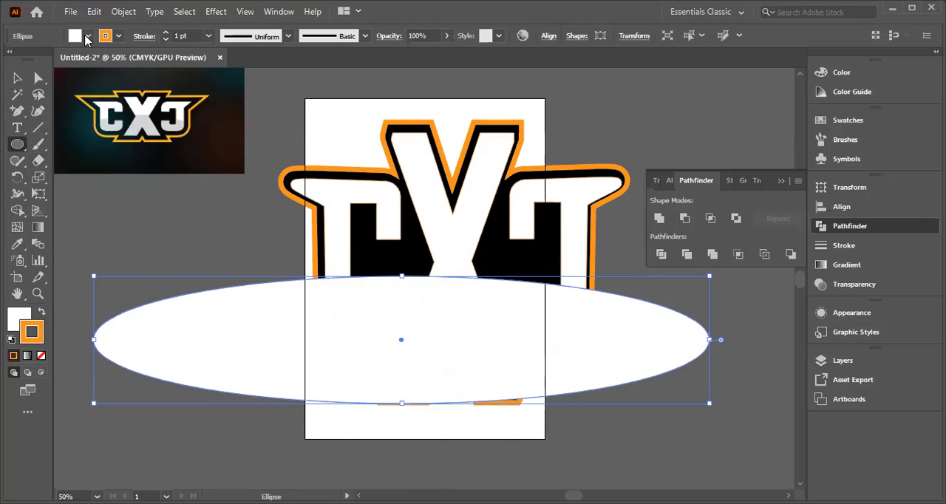
# Step: Fill the ellipse with a warm brownish grey
pyautogui.click(17, 317)
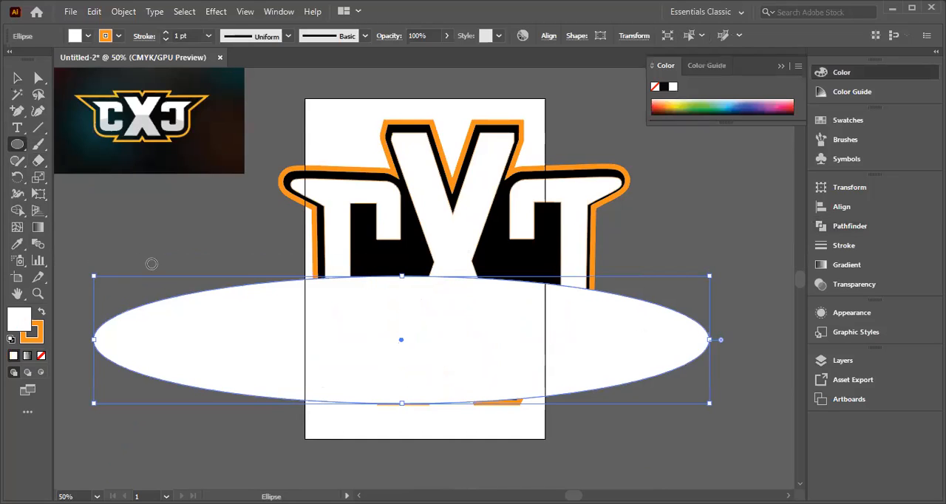
pyautogui.click(93, 364)
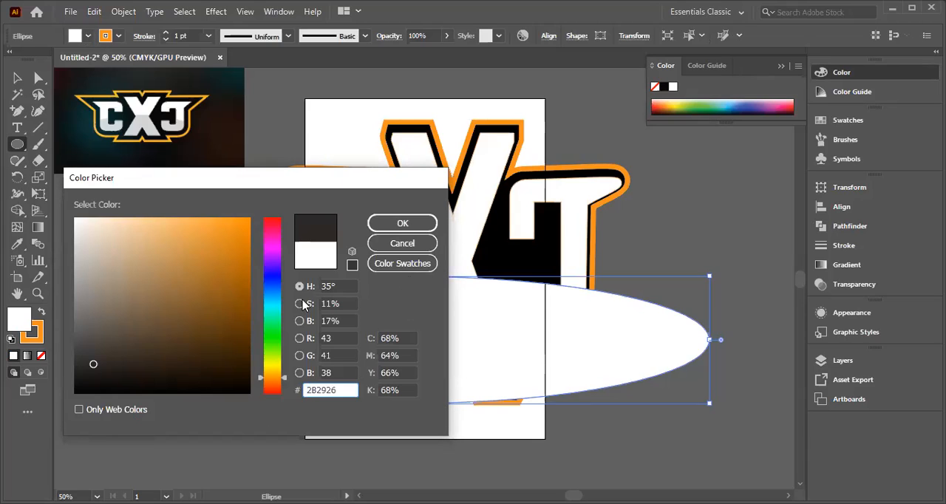
pyautogui.moveTo(94, 363); pyautogui.dragTo(87, 315)
pyautogui.click(399, 224)
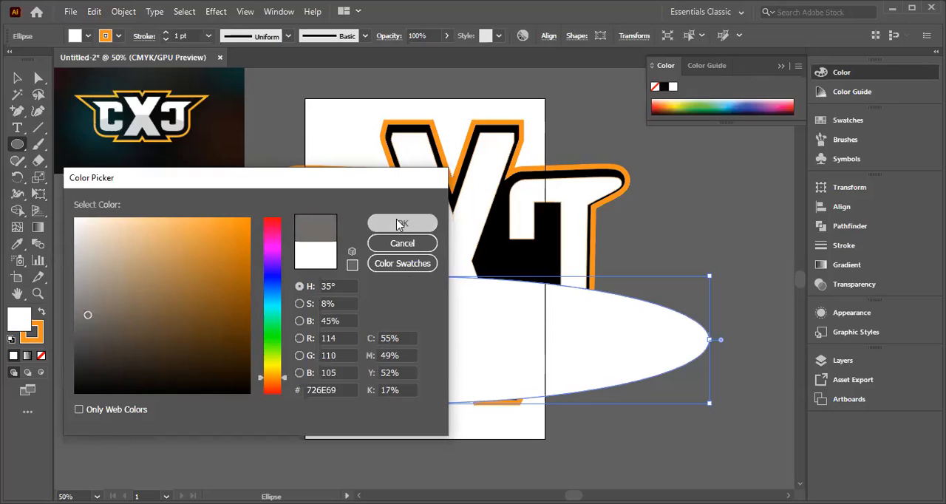
# Step: Fill the ellipse with the neutral grey swatch one shade lighter than C=0 M=0 Y=0 K=50
pyautogui.click(88, 36)
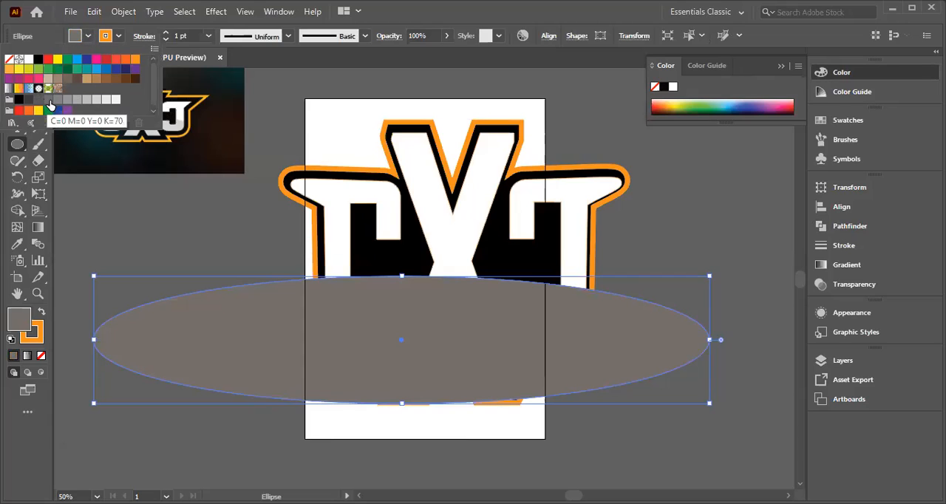
pyautogui.click(58, 104)
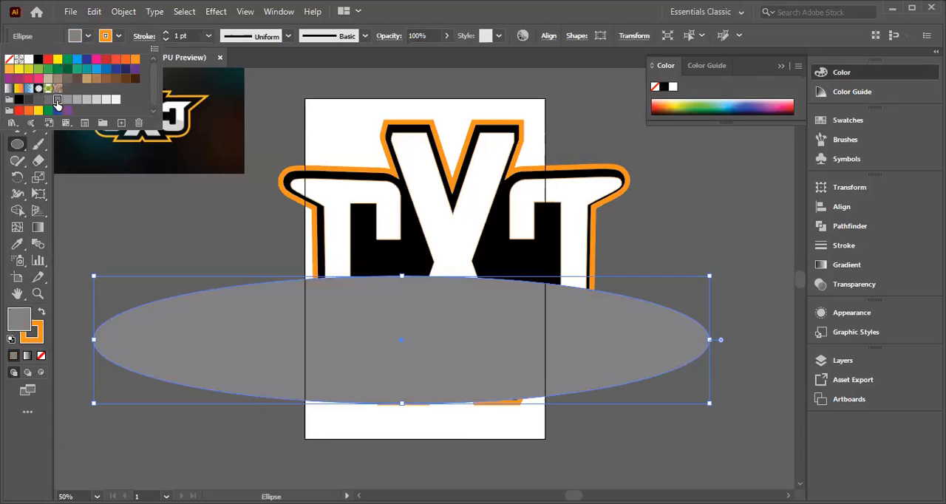
pyautogui.click(67, 104)
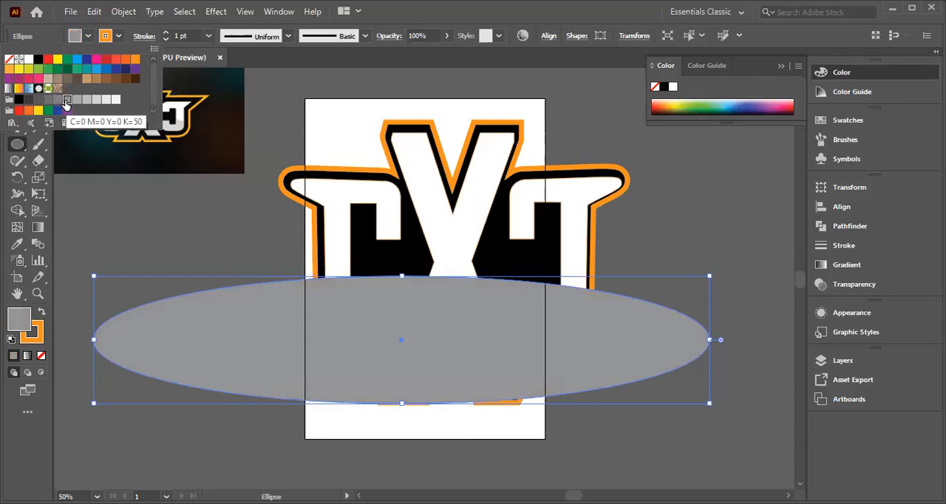
pyautogui.click(77, 101)
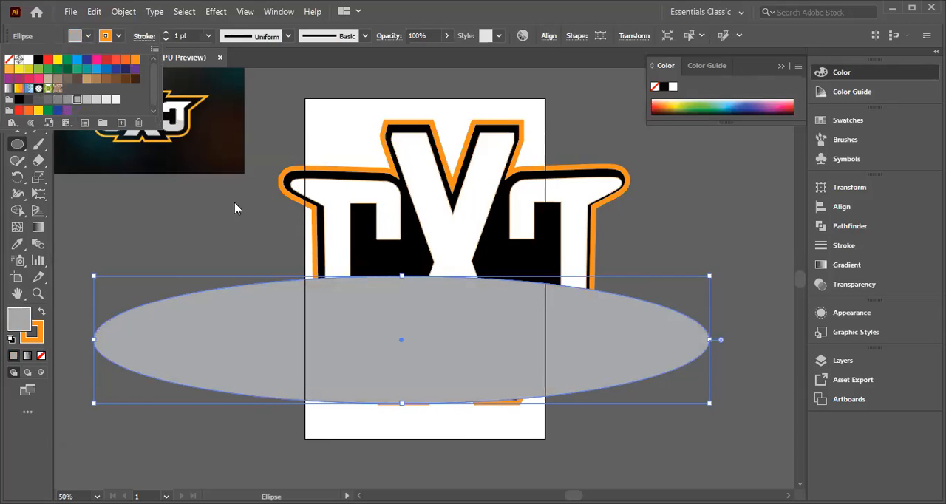
pyautogui.moveTo(601, 328); pyautogui.dragTo(667, 329)
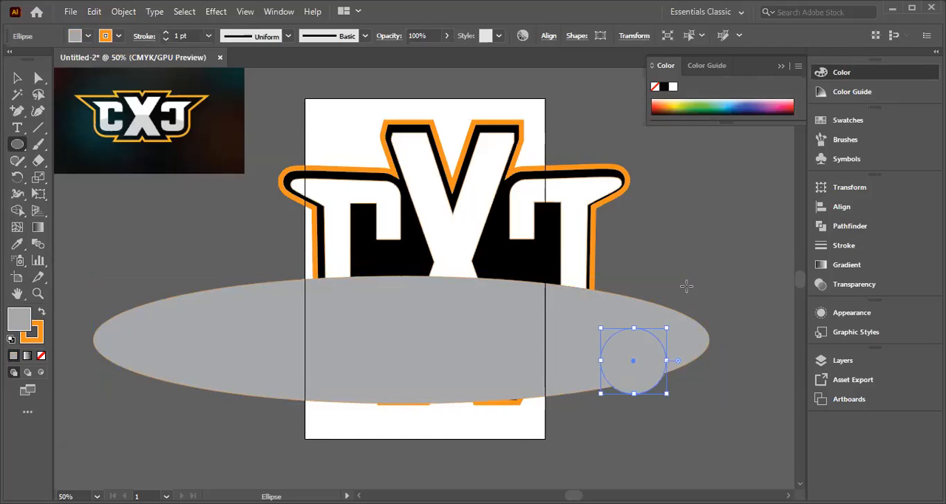
pyautogui.click(687, 286)
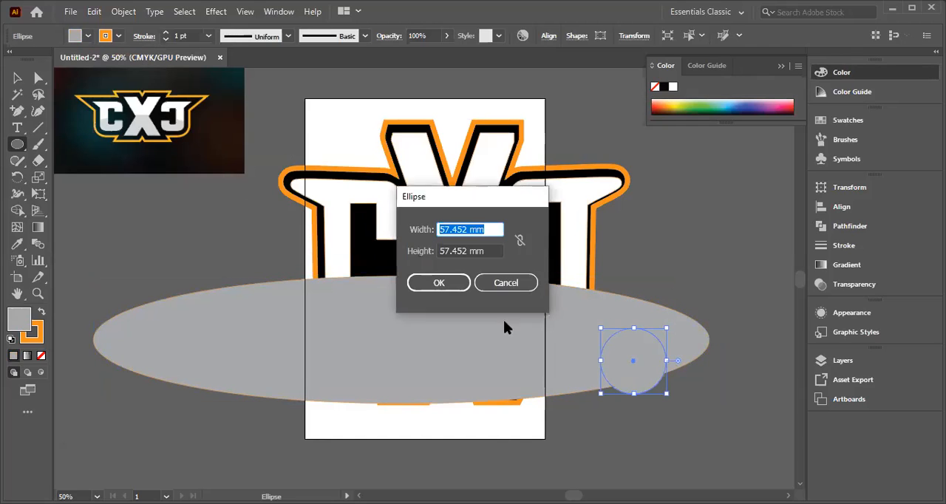
pyautogui.click(505, 283)
pyautogui.press('Delete')
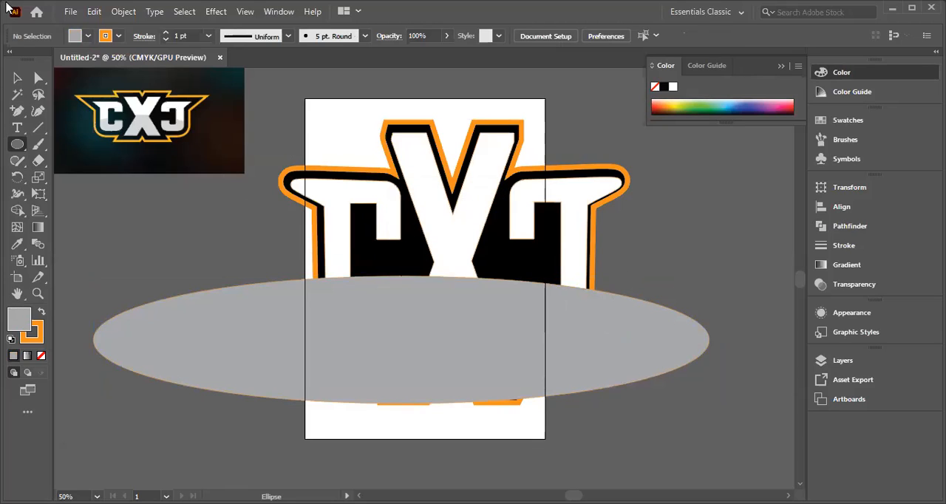
# Step: Move the grey ellipse so it is centred horizontally on the logo, with its upper edge at the middle crossing of the X
pyautogui.click(17, 77)
pyautogui.moveTo(395, 347); pyautogui.dragTo(455, 350)
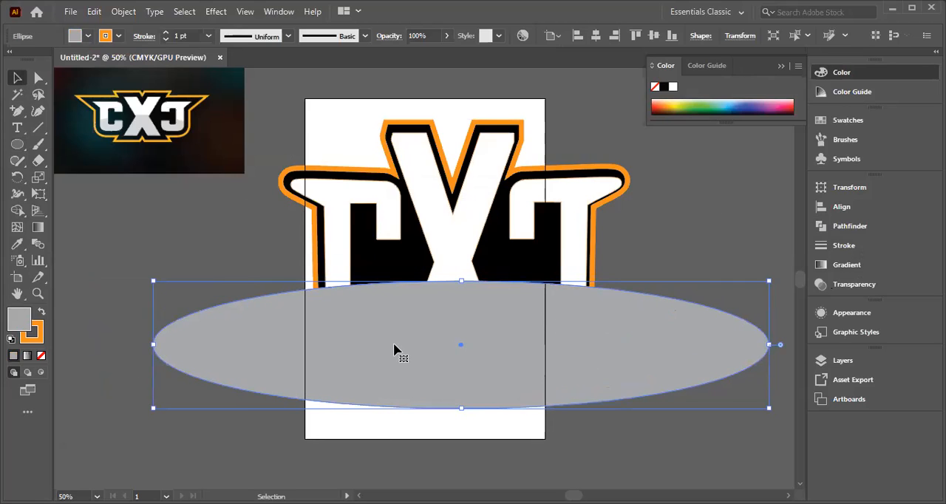
pyautogui.moveTo(393, 347); pyautogui.dragTo(391, 331)
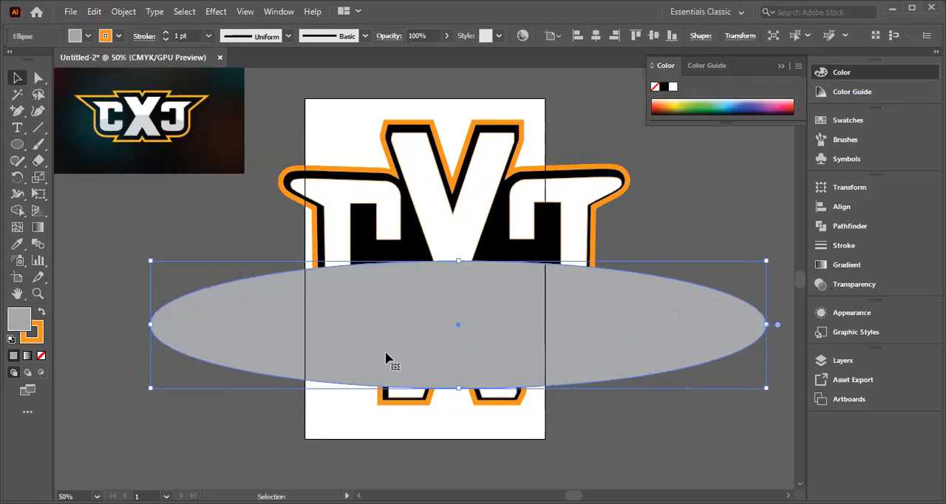
# Step: Move the grey ellipse slightly down and enlarge it so its upper edge meets the X's crossing and its lower edge nearly reaches the logo's base
pyautogui.click(238, 210)
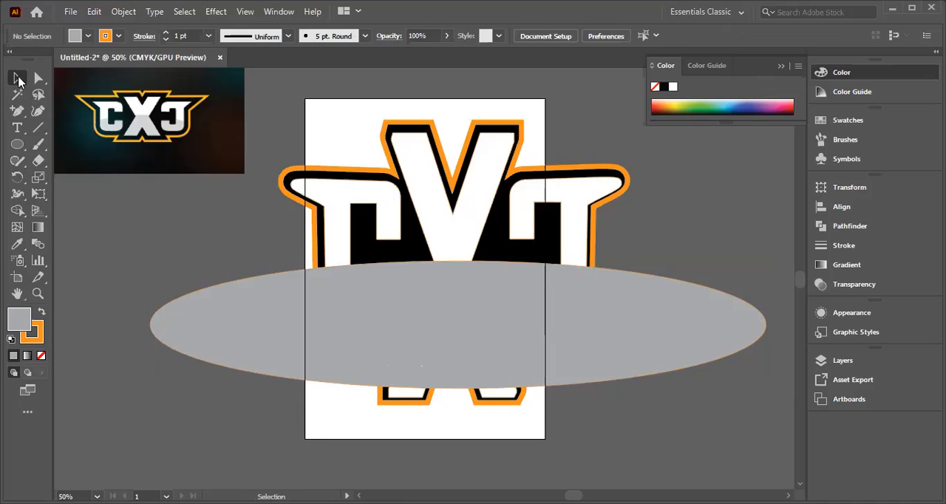
pyautogui.moveTo(436, 356); pyautogui.dragTo(433, 377)
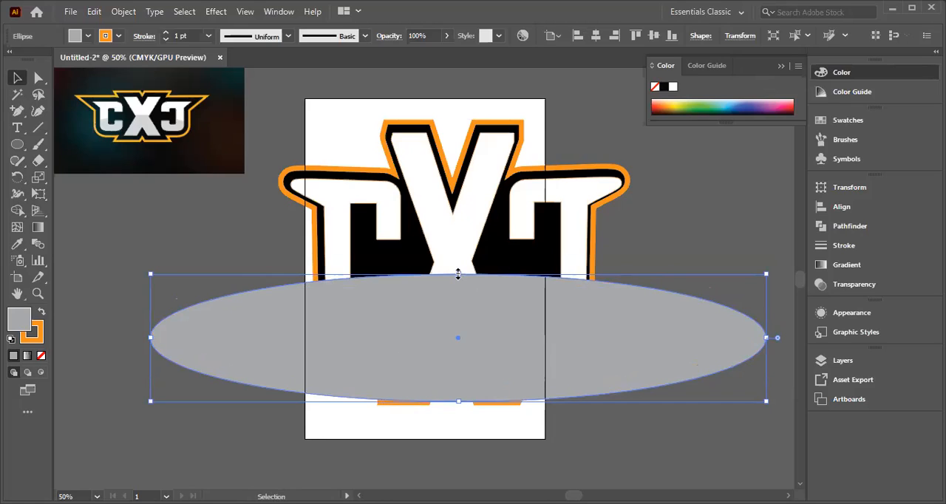
pyautogui.moveTo(459, 273); pyautogui.dragTo(458, 263)
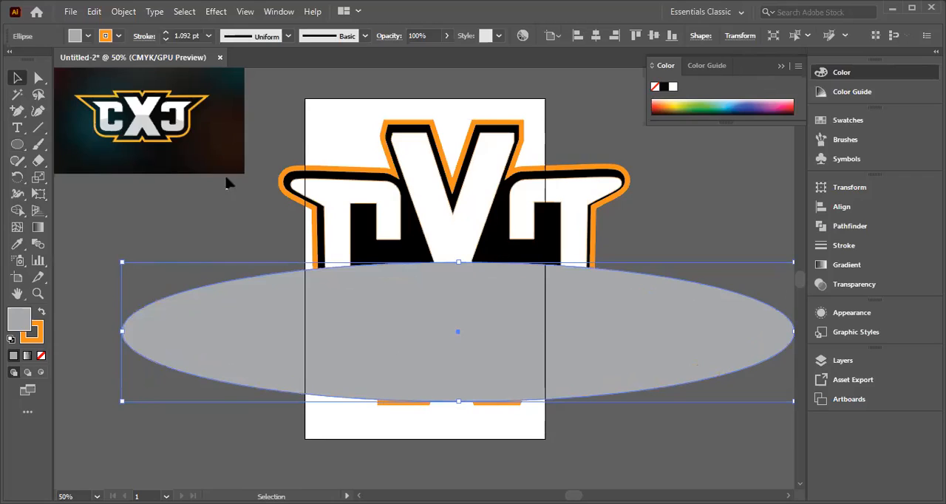
pyautogui.click(279, 145)
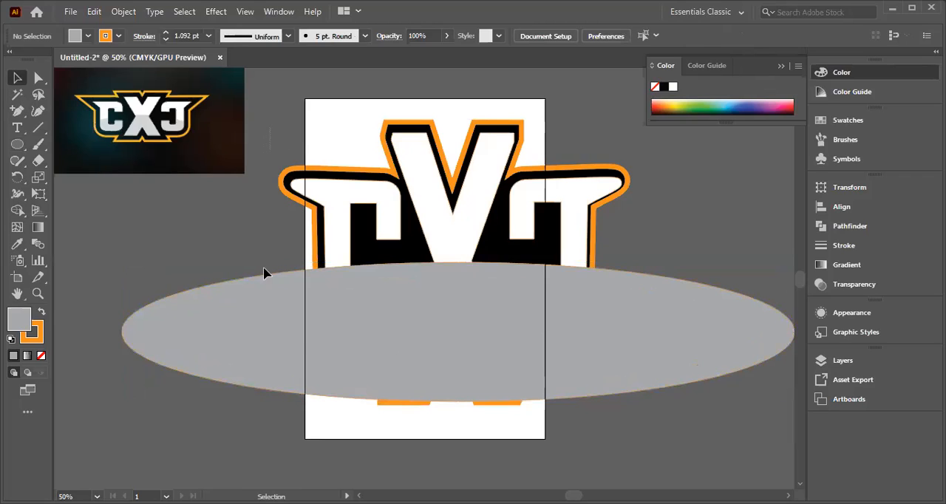
pyautogui.hotkey('ctrl', 'a')
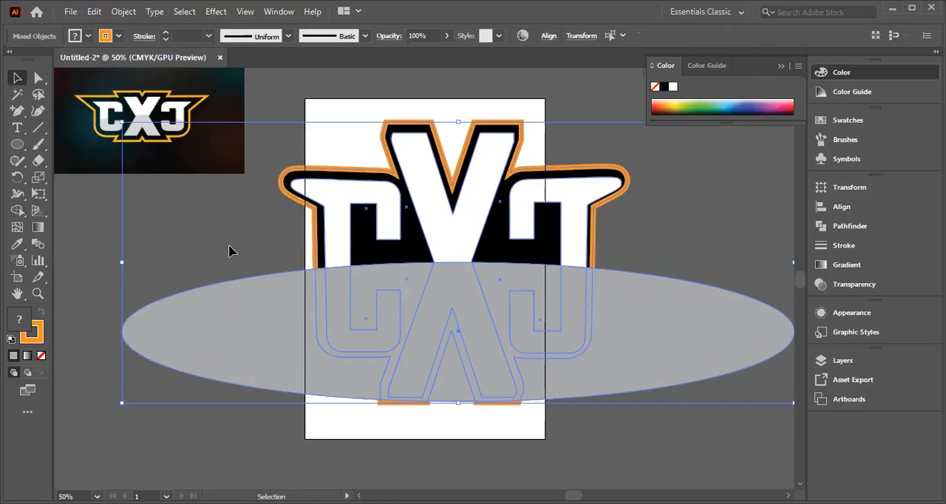
pyautogui.click(287, 230)
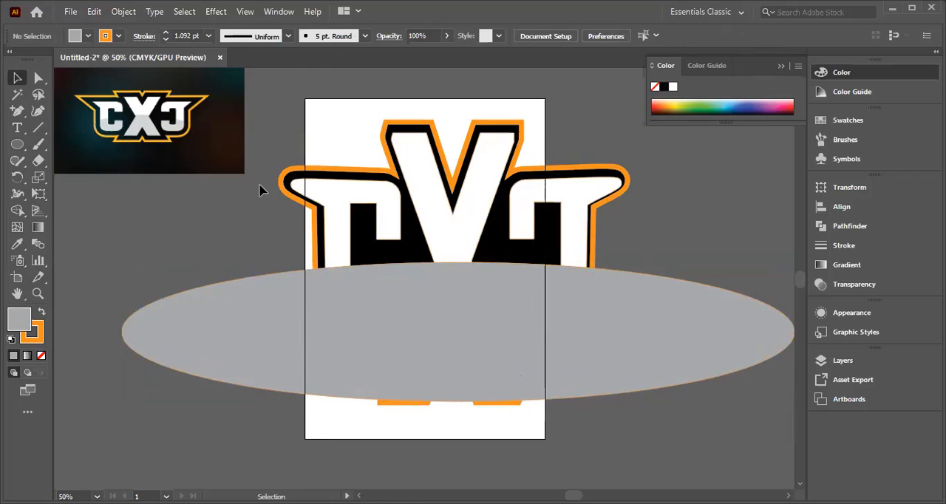
pyautogui.click(346, 272)
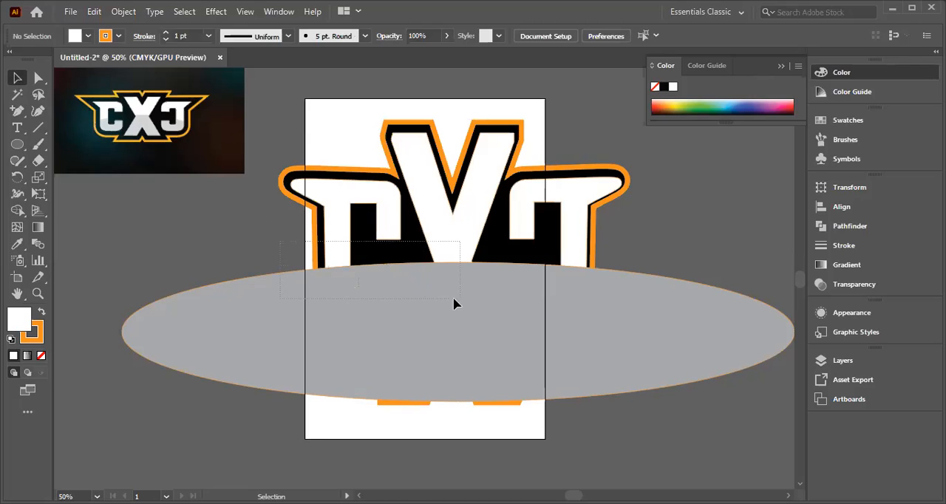
pyautogui.hotkey('ctrl', 'a')
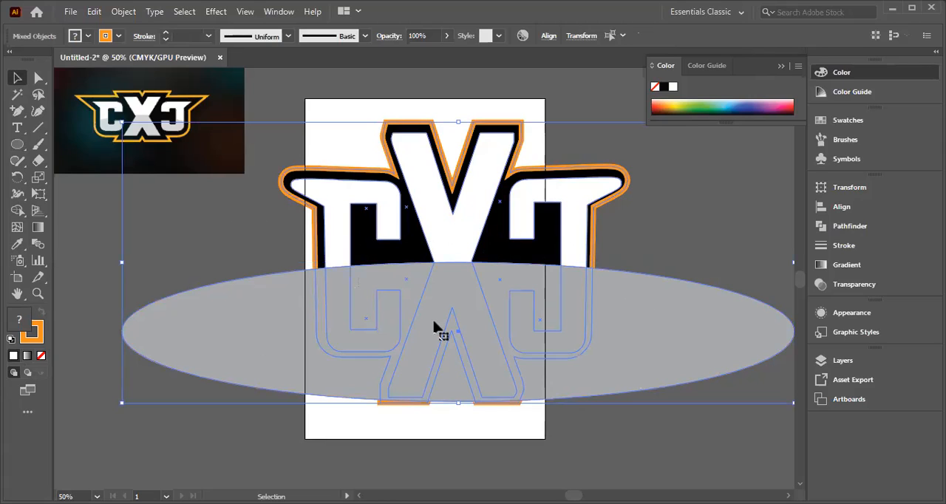
pyautogui.click(619, 436)
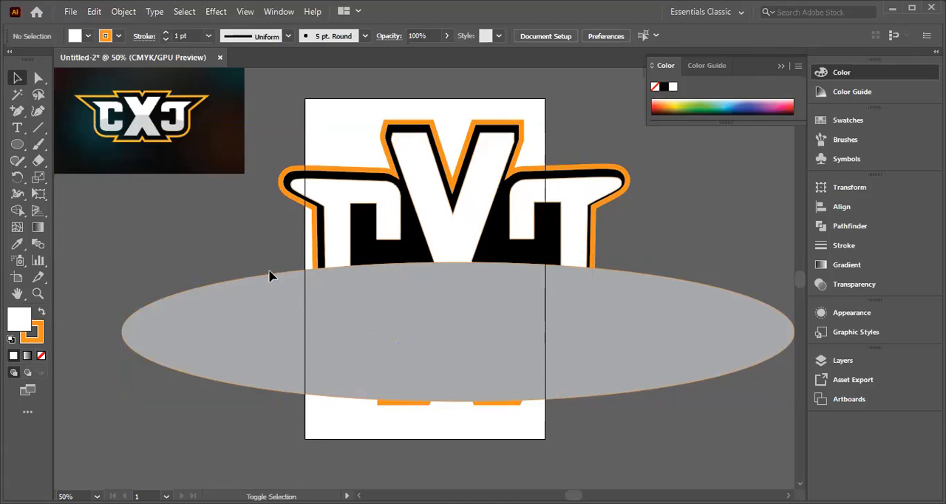
# Step: Apply the Pathfinder Divide operation to the three white letters
pyautogui.keyDown('shift'); pyautogui.click(341, 238); pyautogui.keyUp('shift')
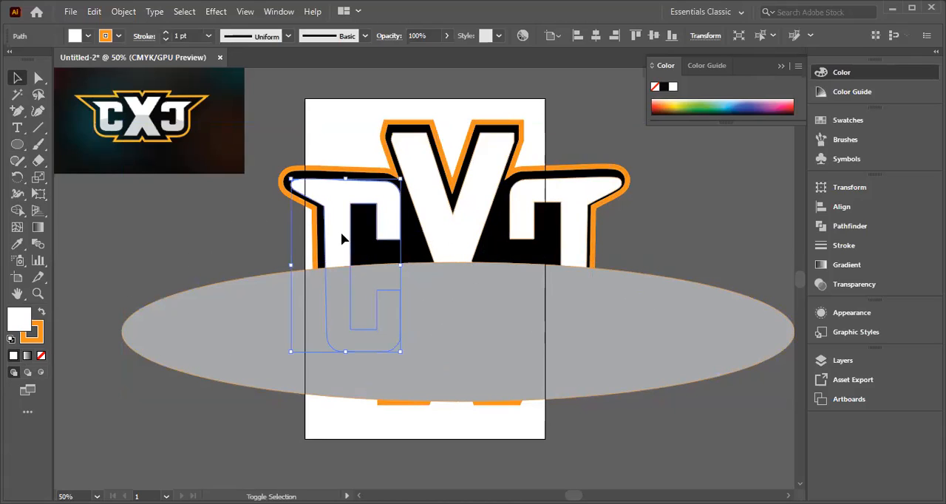
pyautogui.keyDown('shift'); pyautogui.click(446, 237); pyautogui.keyUp('shift')
pyautogui.keyDown('shift'); pyautogui.click(567, 247); pyautogui.keyUp('shift')
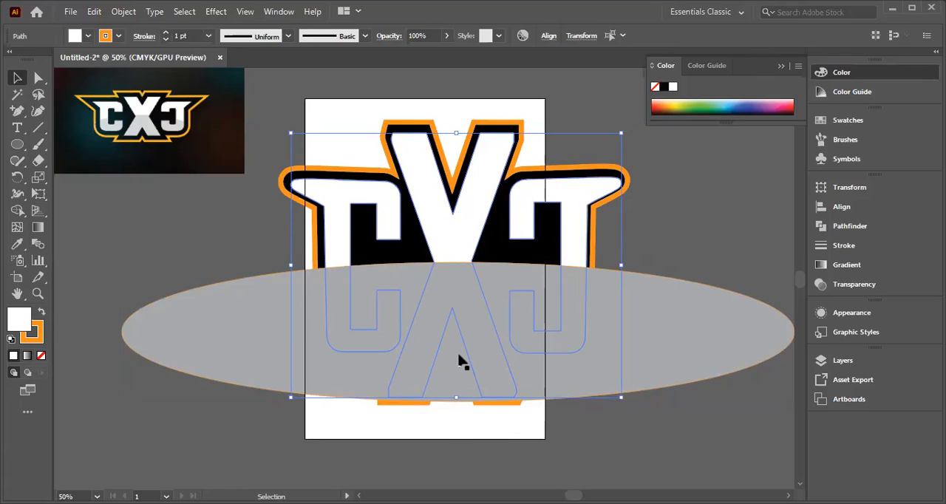
pyautogui.click(826, 230)
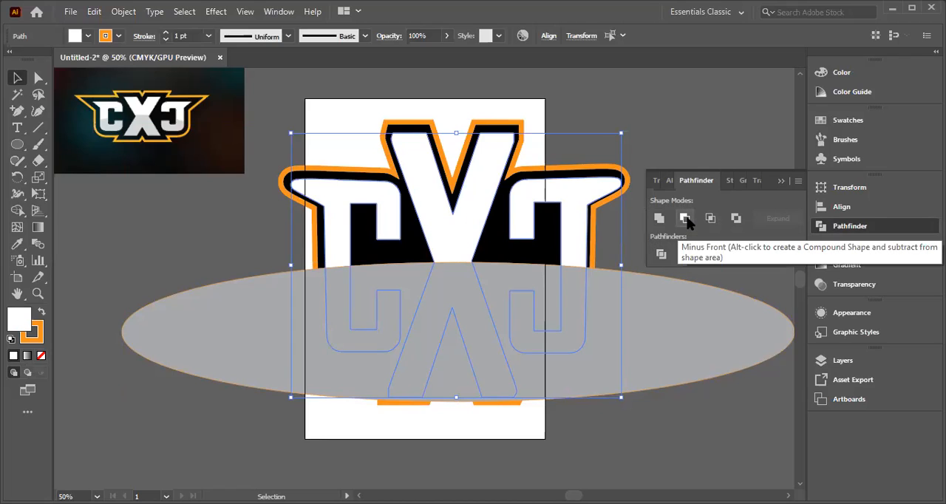
pyautogui.click(656, 254)
pyautogui.click(661, 254)
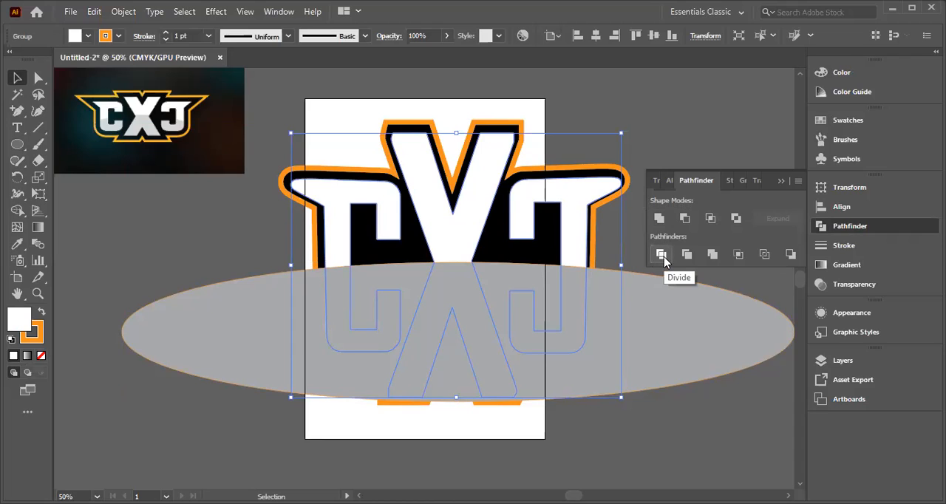
pyautogui.click(680, 431)
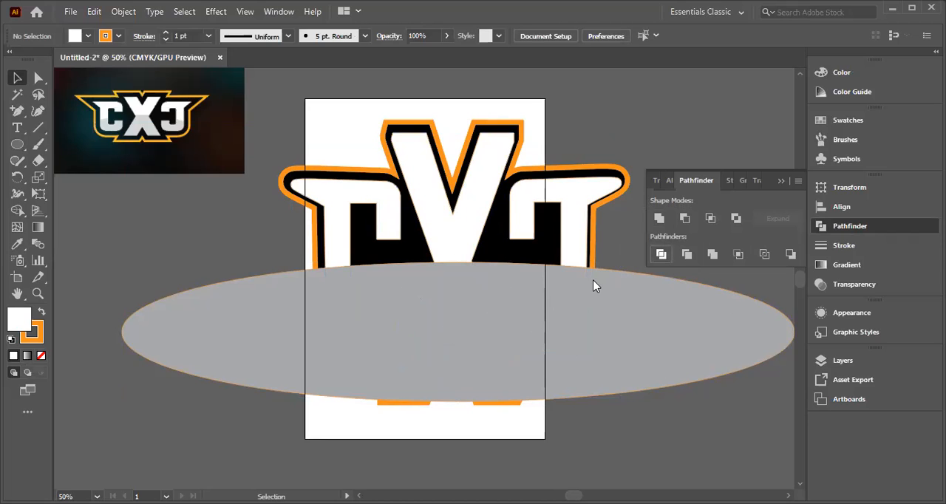
pyautogui.click(661, 254)
pyautogui.press('Return')
# Step: Shift the grey ellipse slightly to the left, covering the lower half of the lettering
pyautogui.moveTo(246, 360); pyautogui.dragTo(266, 479)
pyautogui.moveTo(409, 475); pyautogui.dragTo(444, 293)
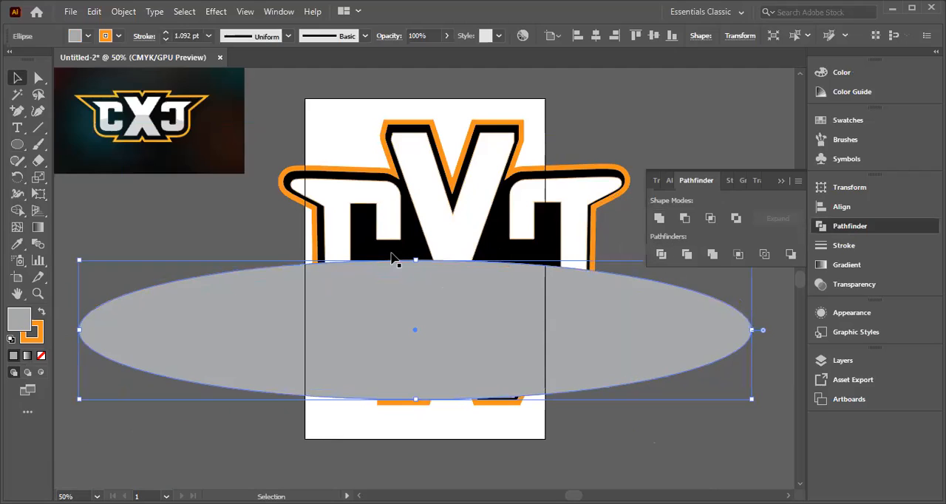
pyautogui.keyDown('shift'); pyautogui.click(354, 237); pyautogui.keyUp('shift')
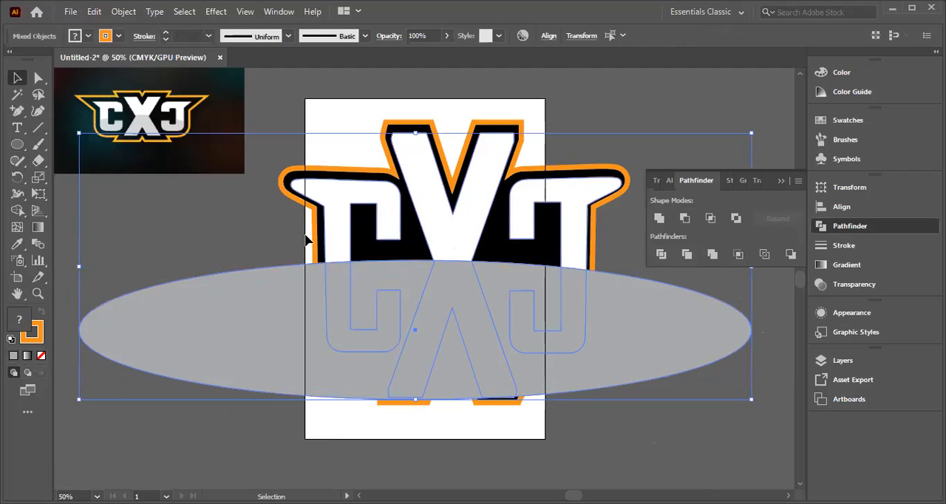
pyautogui.click(253, 234)
pyautogui.keyDown('shift'); pyautogui.click(331, 236); pyautogui.keyUp('shift')
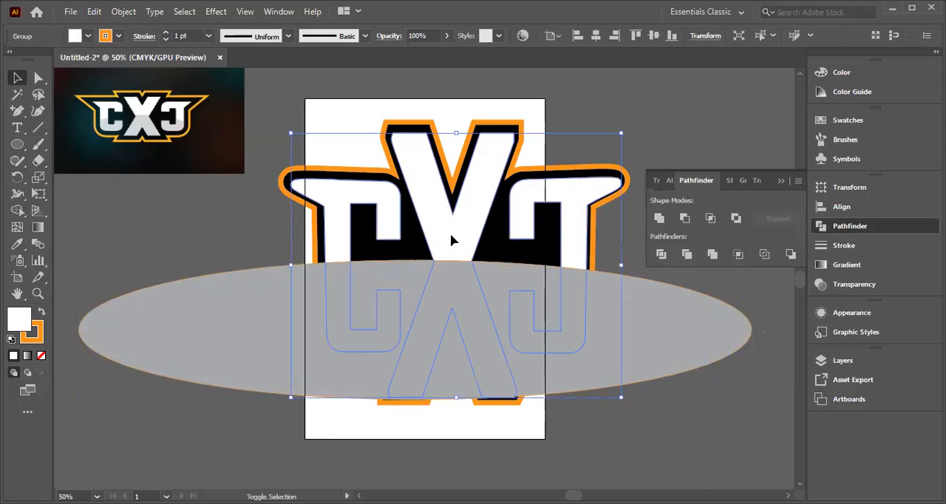
pyautogui.keyDown('shift'); pyautogui.click(462, 248); pyautogui.keyUp('shift')
pyautogui.click(334, 238)
pyautogui.click(477, 341)
pyautogui.moveTo(477, 342); pyautogui.dragTo(463, 315)
pyautogui.click(618, 443)
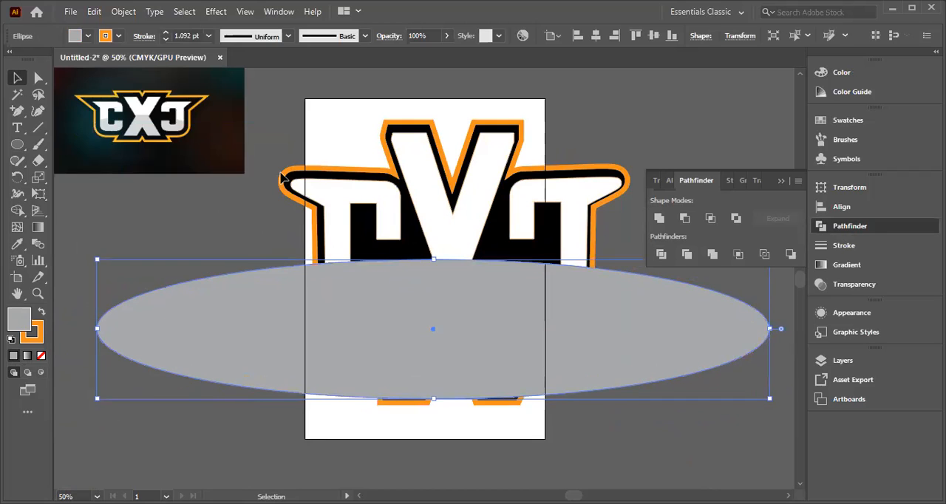
pyautogui.click(338, 201)
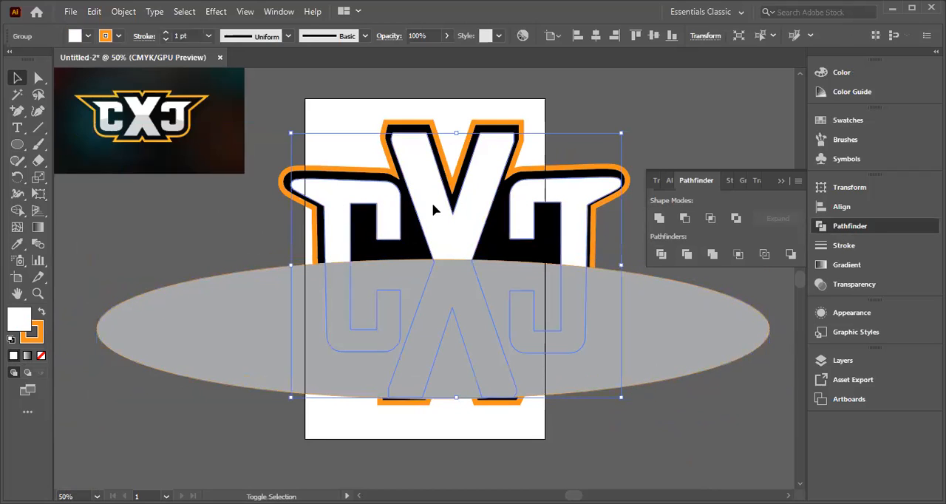
pyautogui.keyDown('shift'); pyautogui.click(434, 204); pyautogui.keyUp('shift')
pyautogui.click(331, 195)
pyautogui.keyDown('shift'); pyautogui.click(439, 210); pyautogui.keyUp('shift')
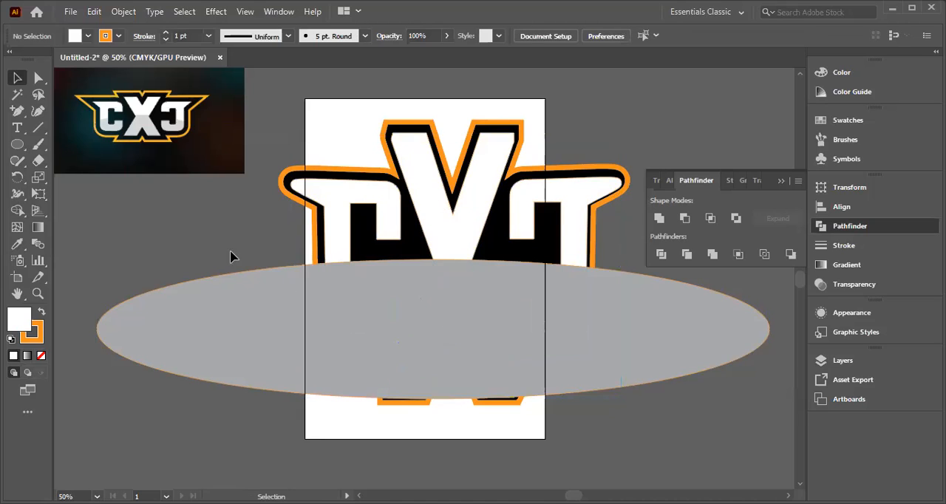
# Step: Divide the grey ellipse and the white lettering into separate pieces with the Pathfinder
pyautogui.keyDown('shift'); pyautogui.click(207, 317); pyautogui.keyUp('shift')
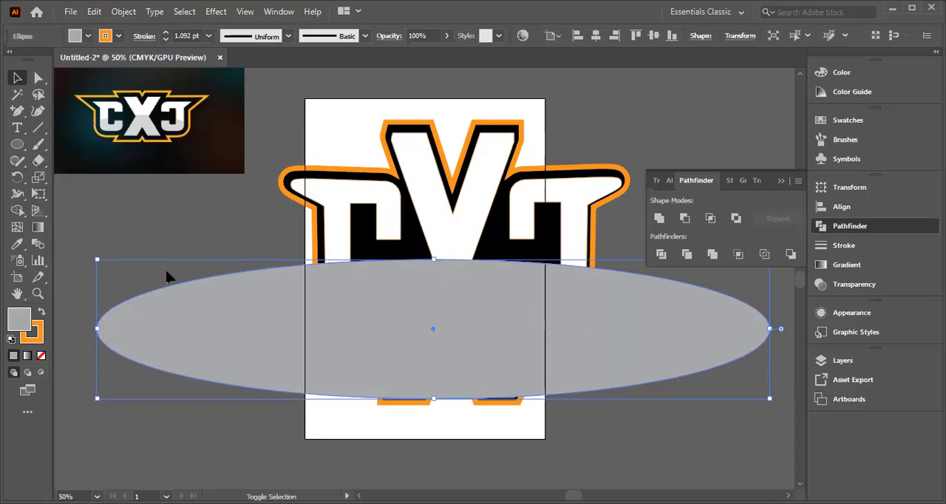
pyautogui.keyDown('shift'); pyautogui.click(344, 227); pyautogui.keyUp('shift')
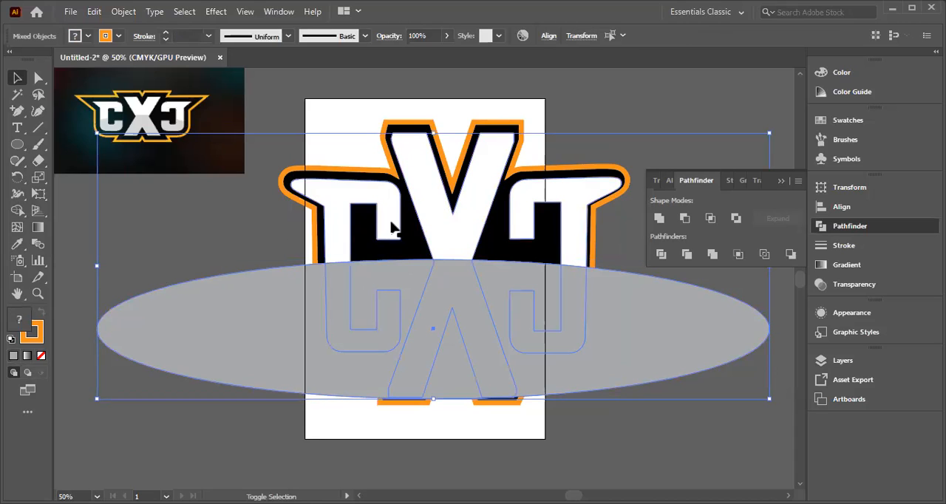
pyautogui.keyDown('shift'); pyautogui.click(441, 224); pyautogui.keyUp('shift')
pyautogui.keyDown('shift'); pyautogui.click(564, 219); pyautogui.keyUp('shift')
pyautogui.click(661, 255)
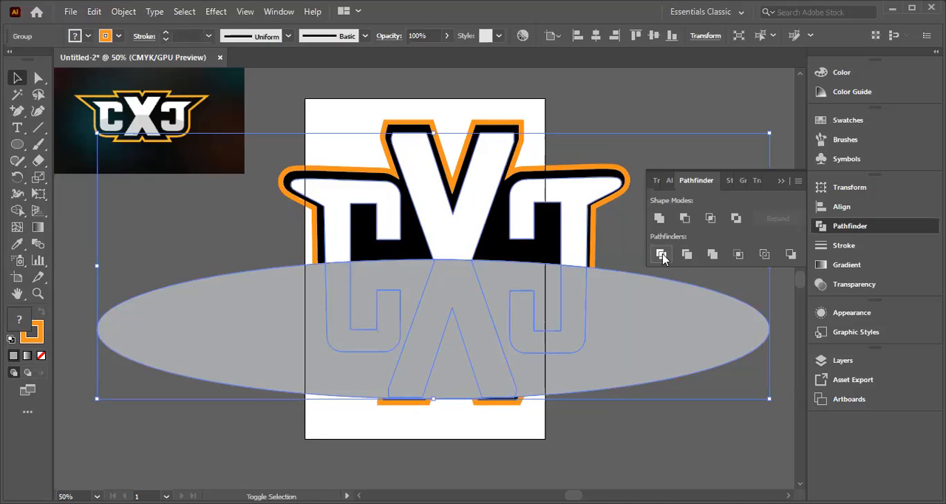
# Step: Try moving the divided lettering and ellipse group off the black backing shape, and undo the moves
pyautogui.moveTo(559, 380); pyautogui.dragTo(253, 427)
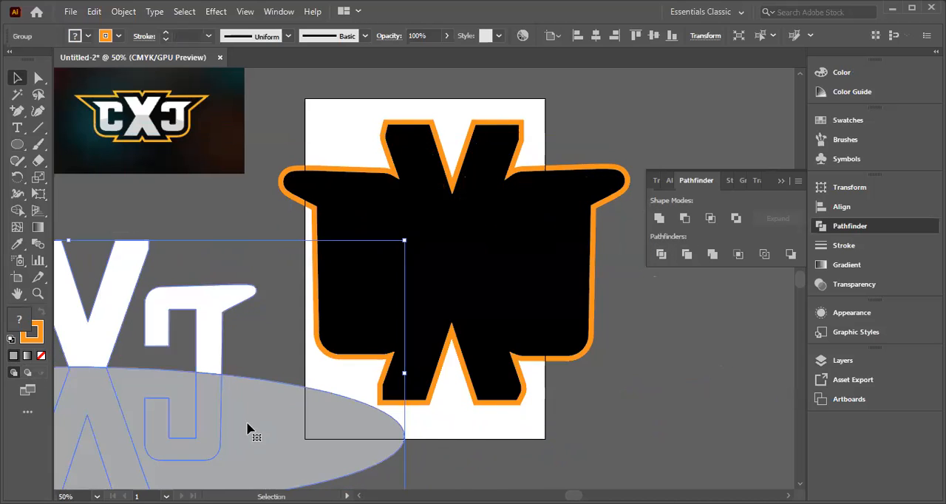
pyautogui.moveTo(250, 418); pyautogui.dragTo(374, 361)
pyautogui.hotkey('ctrl', 'z')
pyautogui.hotkey('ctrl', 'z')
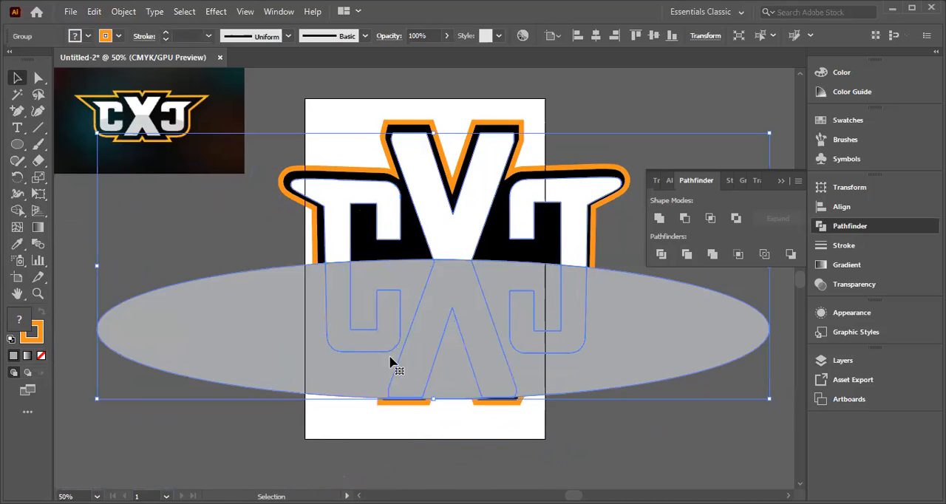
pyautogui.click(641, 464)
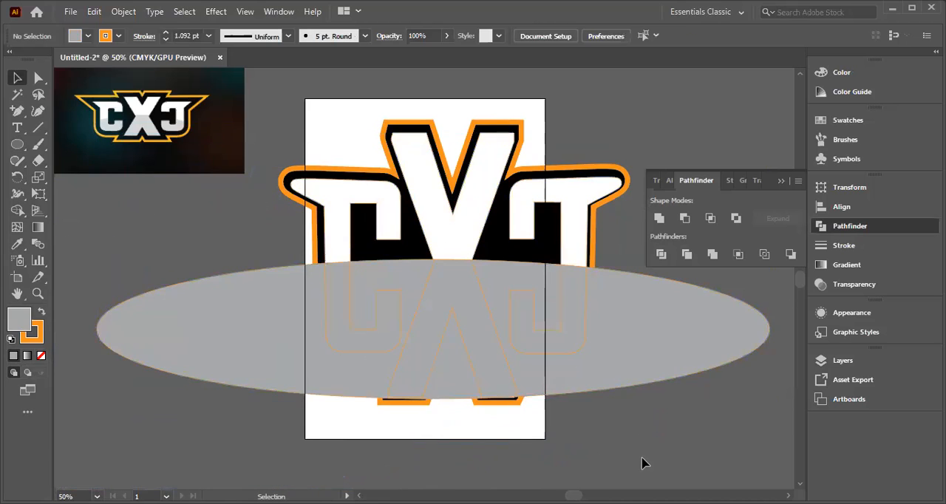
pyautogui.moveTo(438, 353); pyautogui.dragTo(321, 389)
pyautogui.moveTo(495, 367); pyautogui.dragTo(558, 346)
pyautogui.hotkey('ctrl', 'z')
pyautogui.hotkey('ctrl', 'z')
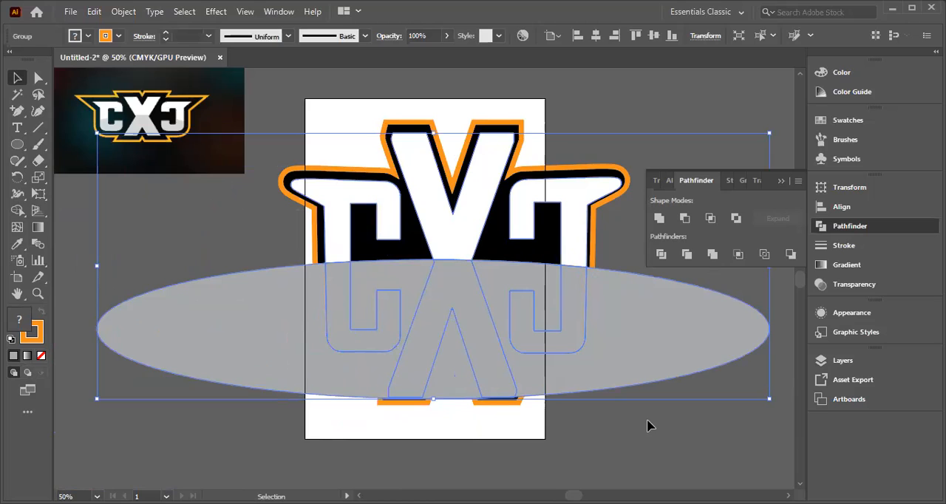
# Step: Ungroup the divided lettering and ellipse pieces
pyautogui.click(629, 425)
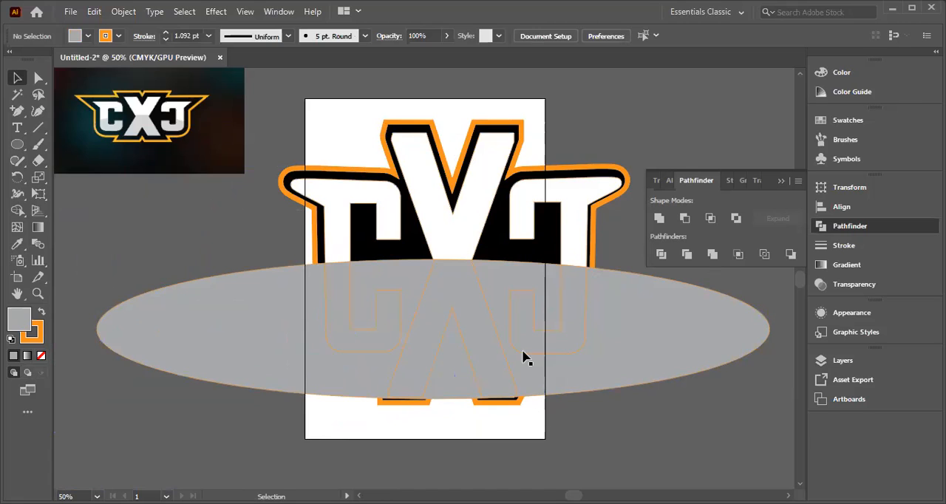
pyautogui.click(668, 353)
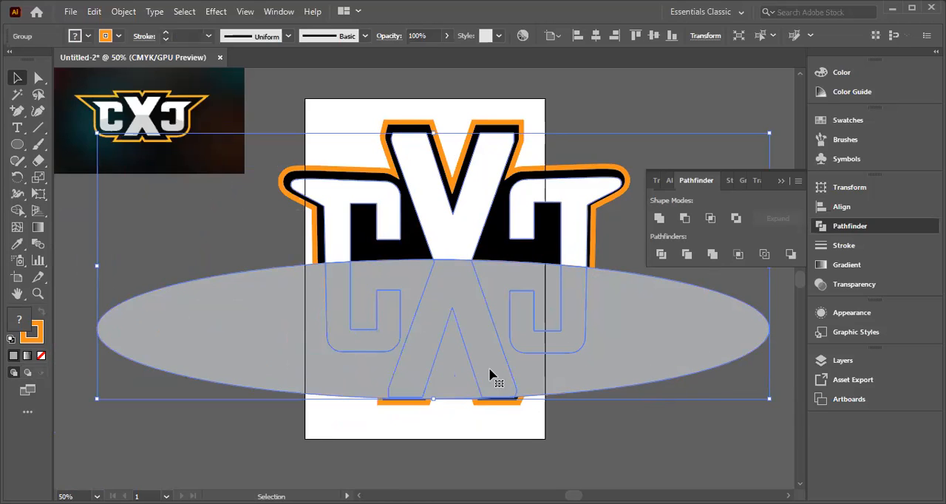
pyautogui.rightClick(495, 323)
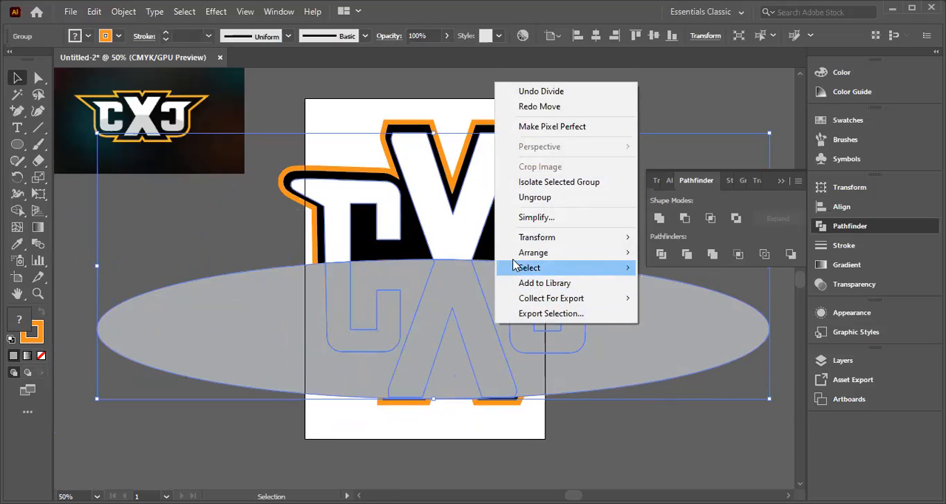
pyautogui.click(529, 200)
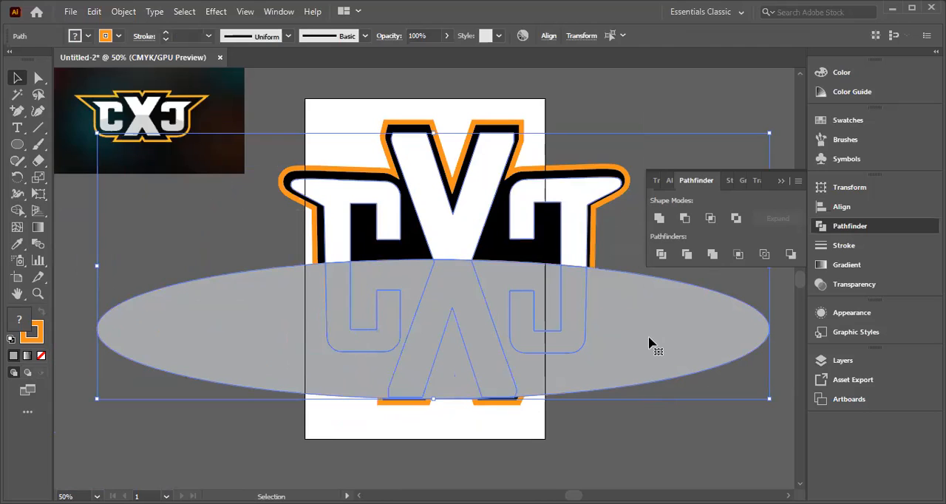
pyautogui.click(694, 449)
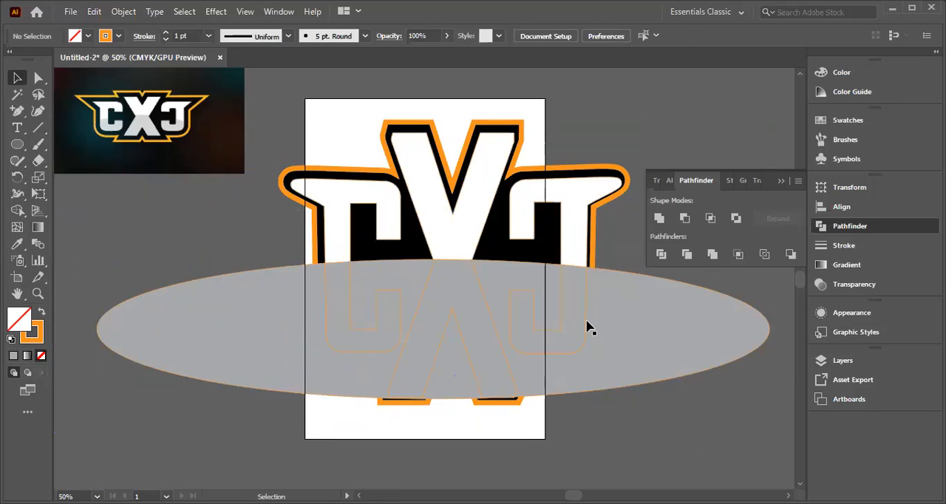
# Step: Move the leftover left and right ellipse pieces down off the logo, leaving only the grey lower halves of the letters
pyautogui.moveTo(644, 320)
pyautogui.mouseDown()
pyautogui.moveTo(633, 389)
pyautogui.moveTo(657, 355)
pyautogui.moveTo(644, 315)
pyautogui.mouseUp()
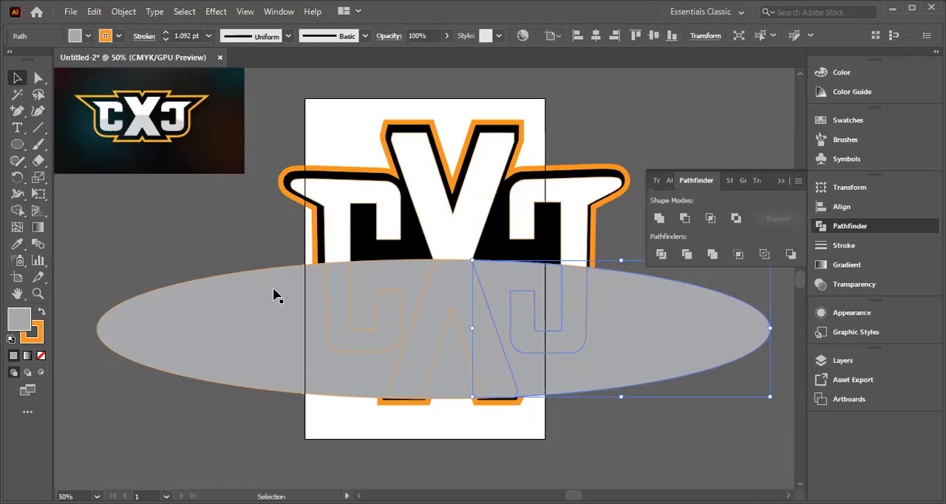
pyautogui.click(199, 209)
pyautogui.moveTo(220, 323); pyautogui.dragTo(265, 328)
pyautogui.moveTo(263, 328); pyautogui.dragTo(133, 462)
pyautogui.click(139, 449)
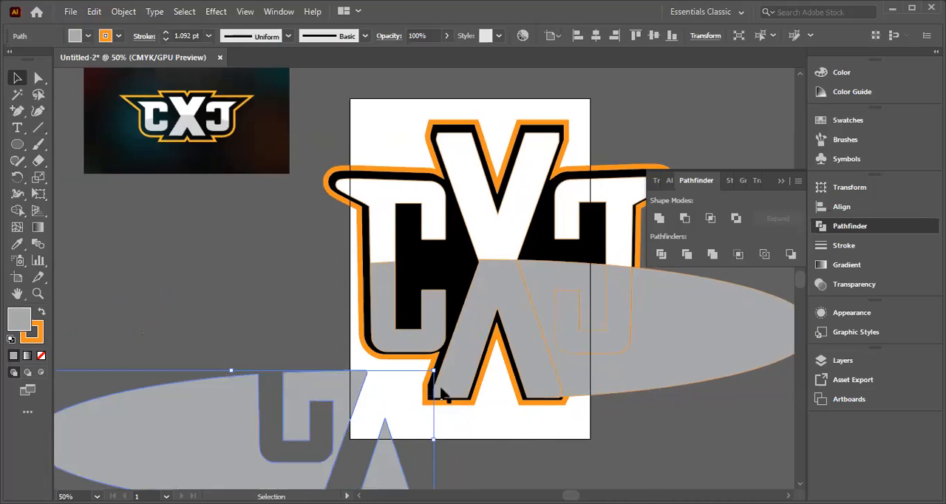
pyautogui.moveTo(536, 307); pyautogui.dragTo(564, 473)
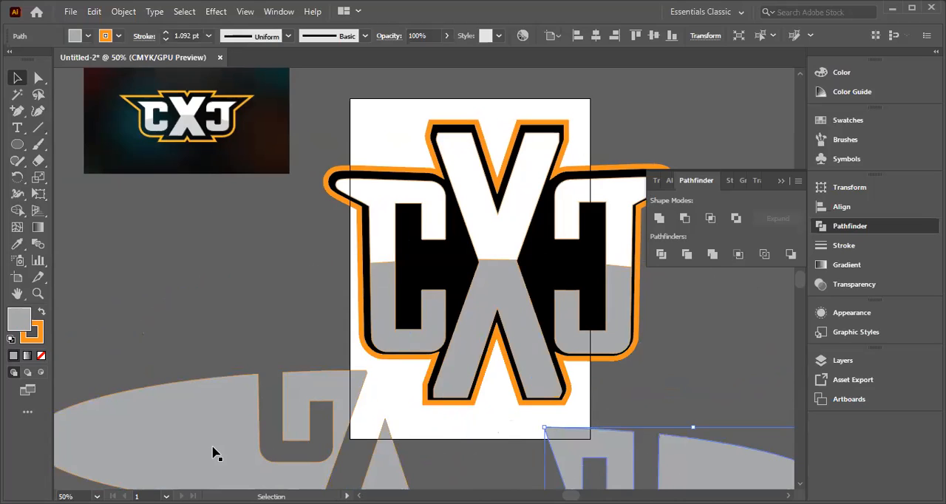
# Step: Delete the leftover right and left ellipse pieces lying below the logo
pyautogui.press('Delete')
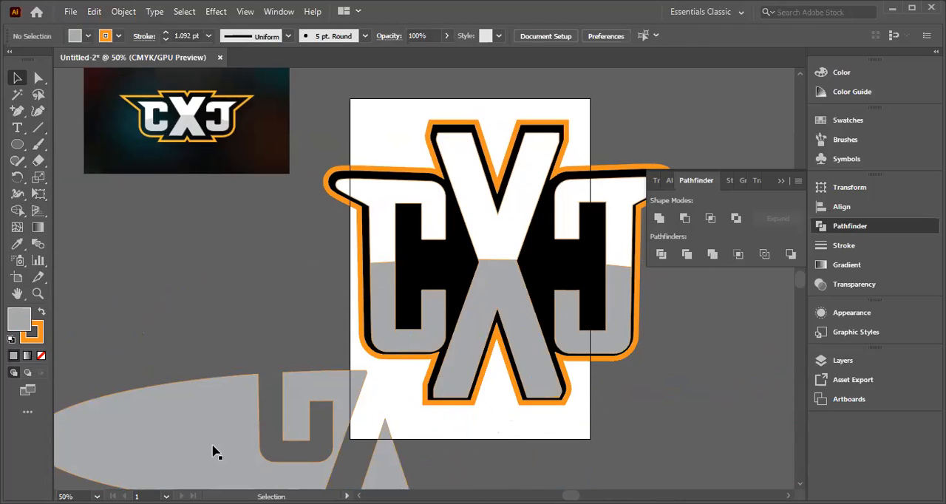
pyautogui.click(151, 413)
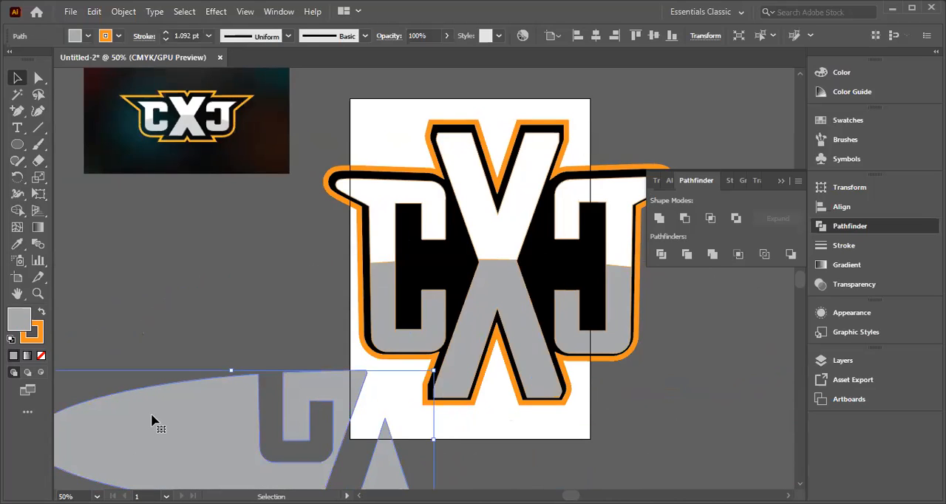
pyautogui.press('Delete')
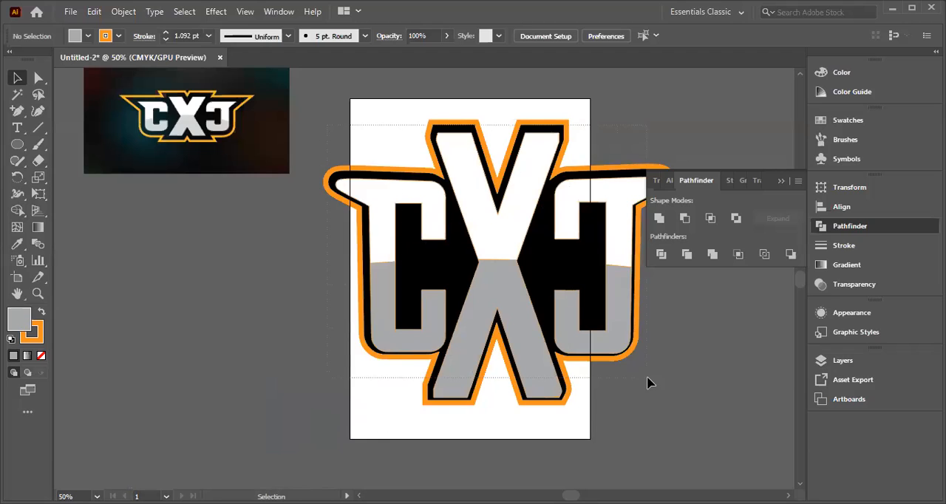
# Step: Select the whole logo and shift it slightly to the left on the artboard
pyautogui.hotkey('ctrl', 'a')
pyautogui.moveTo(479, 180); pyautogui.dragTo(432, 180)
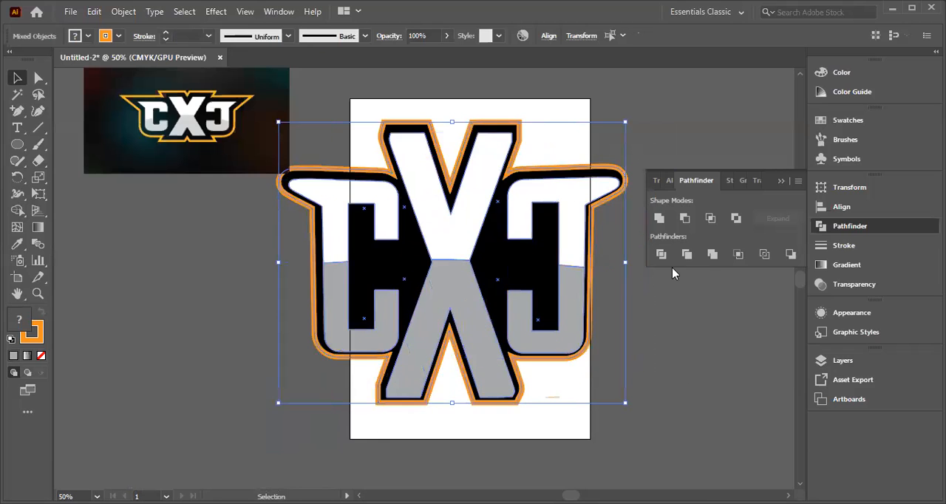
pyautogui.moveTo(444, 235); pyautogui.dragTo(479, 237)
pyautogui.click(699, 139)
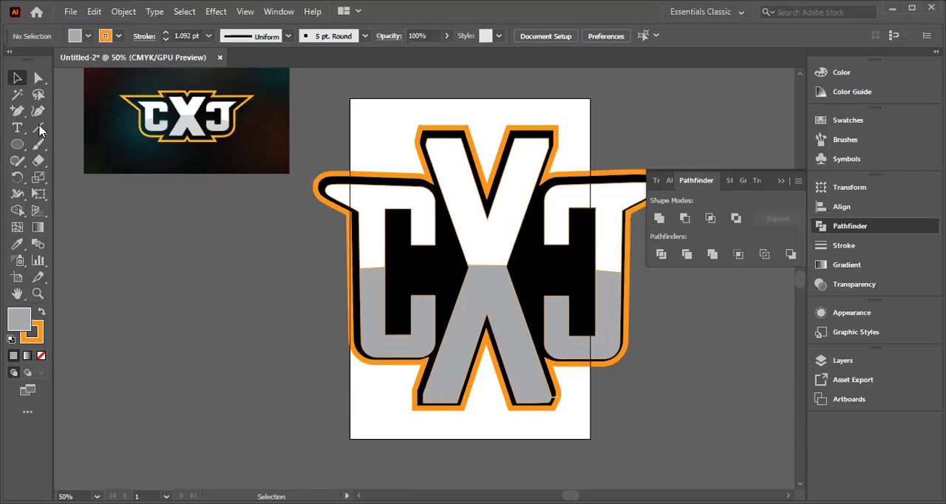
# Step: Draw a wide, flat ellipse across the upper half of the lettering, removing any stray small ellipse
pyautogui.click(18, 146)
pyautogui.rightClick(17, 145)
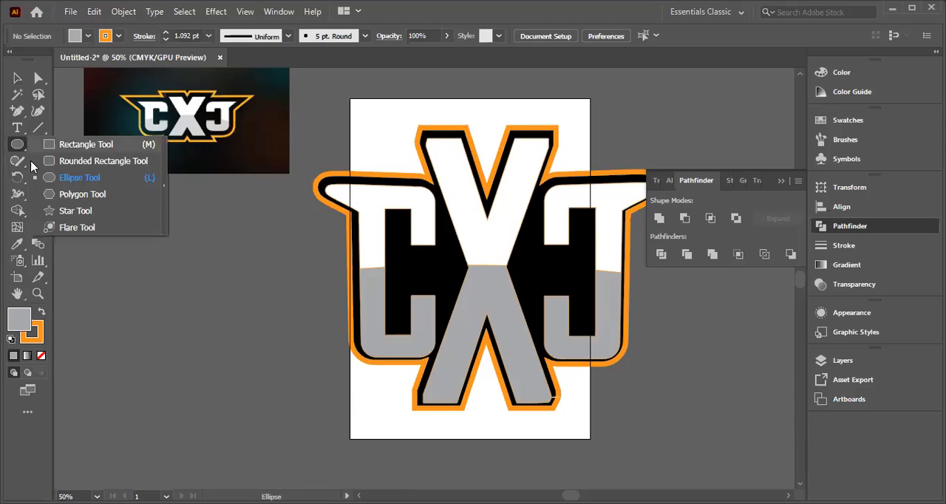
pyautogui.click(65, 180)
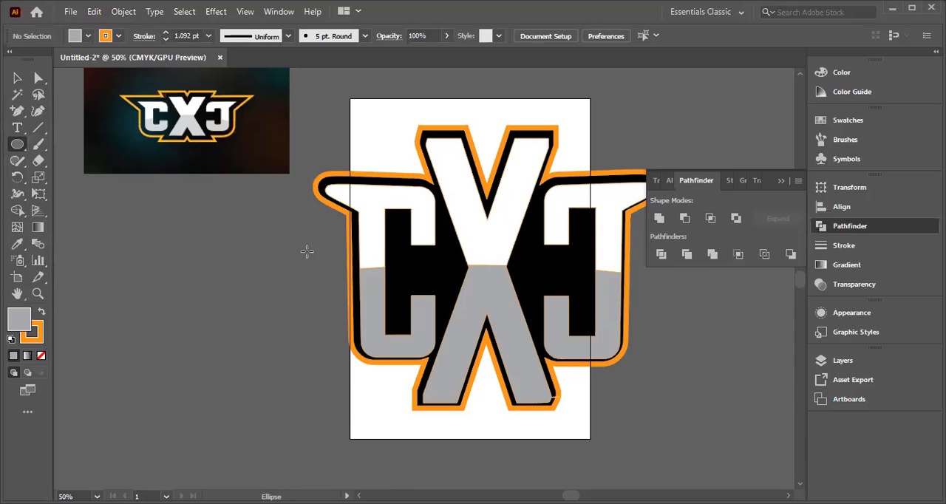
pyautogui.moveTo(228, 251); pyautogui.dragTo(775, 120)
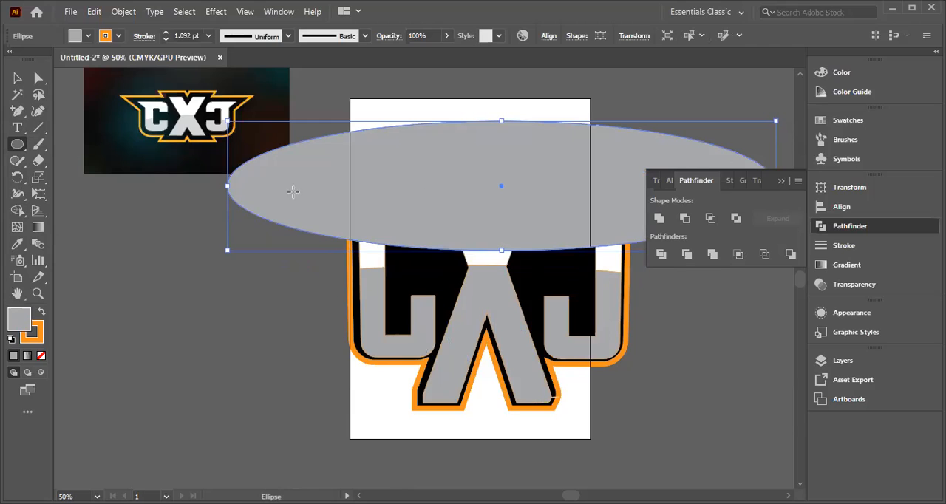
pyautogui.moveTo(430, 202); pyautogui.dragTo(411, 221)
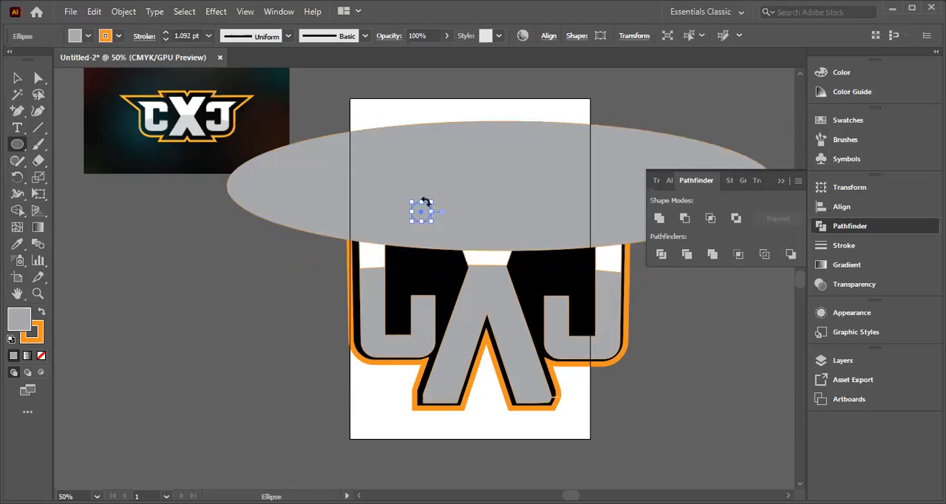
pyautogui.press('Delete')
# Step: Centre the wide ellipse on the logo so its lower edge sits just above the grey letter halves
pyautogui.click(17, 78)
pyautogui.click(454, 216)
pyautogui.moveTo(454, 216); pyautogui.dragTo(426, 217)
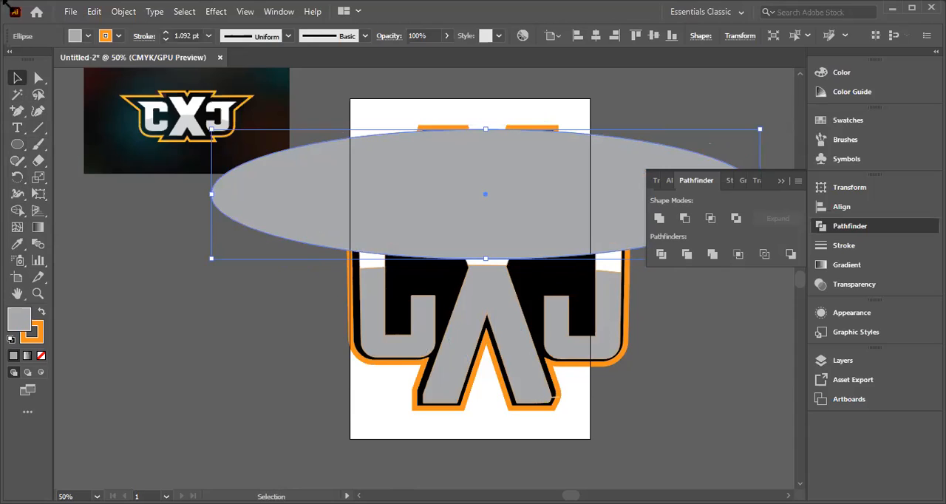
# Step: Fill the wide ellipse with CMYK Red
pyautogui.click(88, 35)
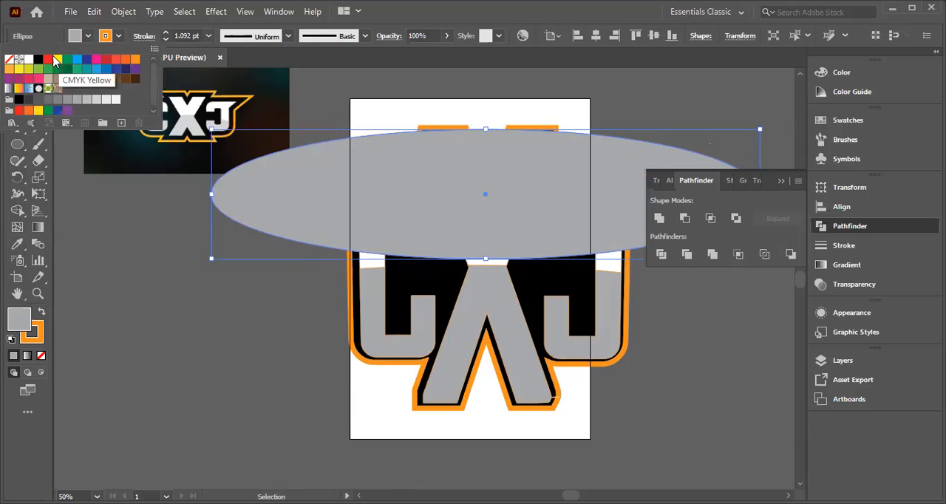
pyautogui.click(47, 60)
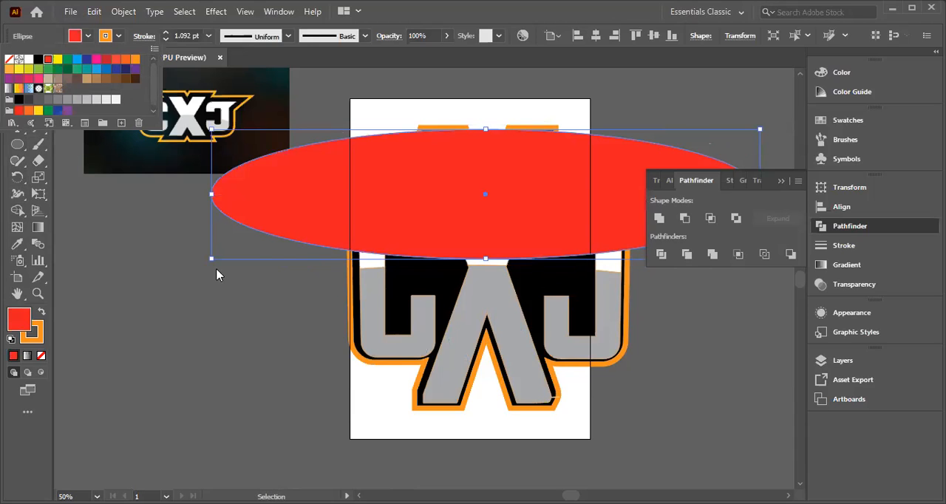
pyautogui.click(8, 210)
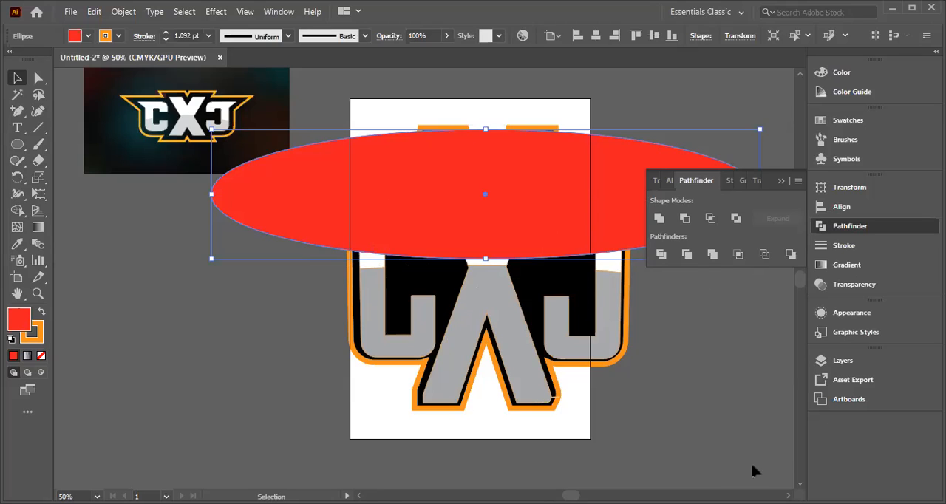
# Step: Divide the red ellipse and the three white upper letter pieces together with the Pathfinder
pyautogui.click(357, 80)
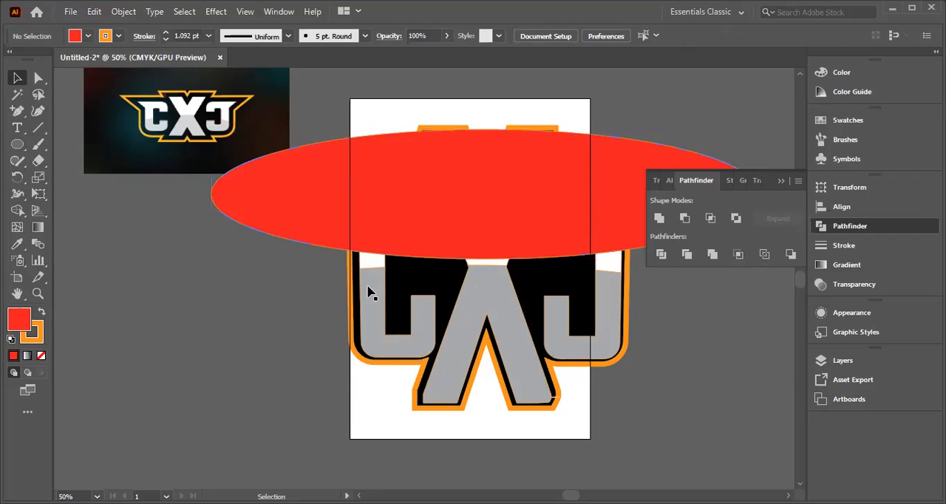
pyautogui.keyDown('shift'); pyautogui.click(379, 223); pyautogui.keyUp('shift')
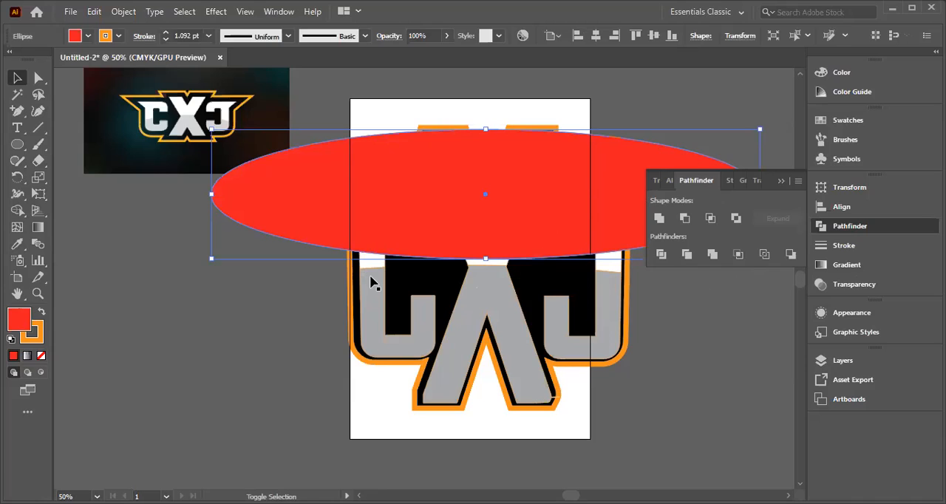
pyautogui.click(248, 272)
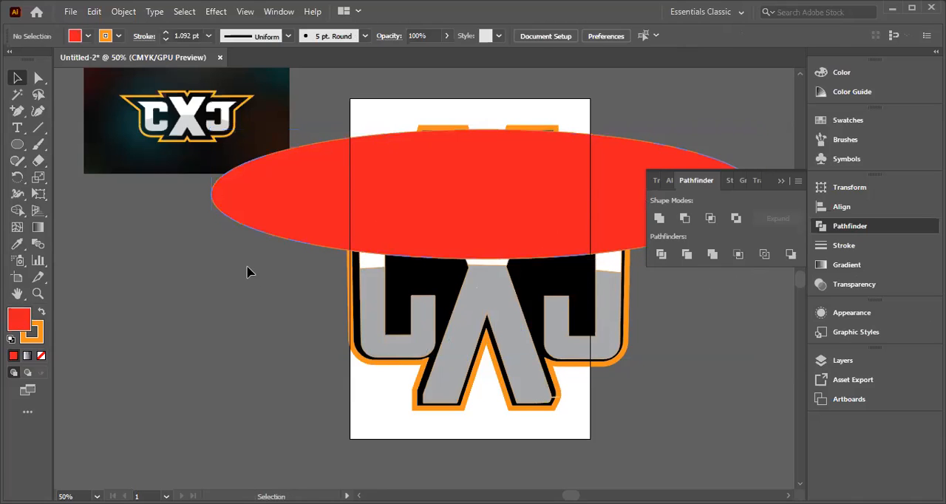
pyautogui.keyDown('shift'); pyautogui.click(381, 216); pyautogui.keyUp('shift')
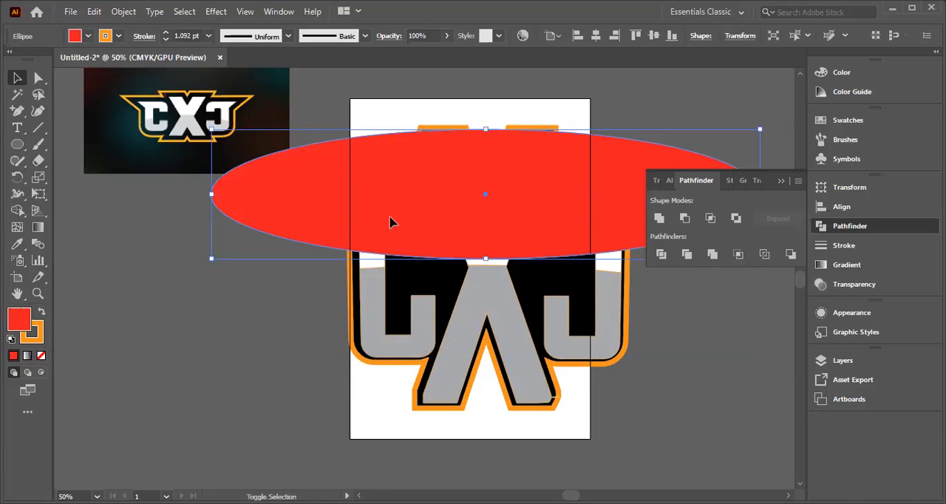
pyautogui.keyDown('shift'); pyautogui.click(365, 262); pyautogui.keyUp('shift')
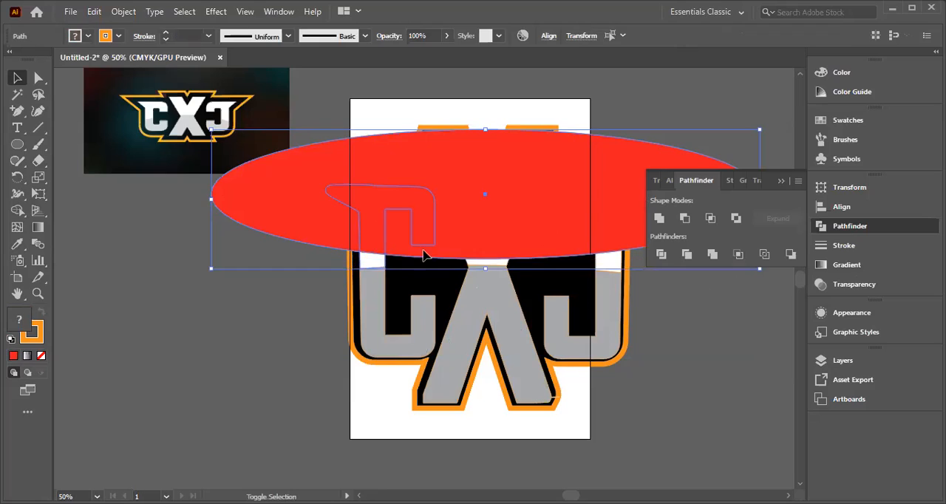
pyautogui.keyDown('shift'); pyautogui.click(493, 263); pyautogui.keyUp('shift')
pyautogui.keyDown('shift'); pyautogui.click(495, 264); pyautogui.keyUp('shift')
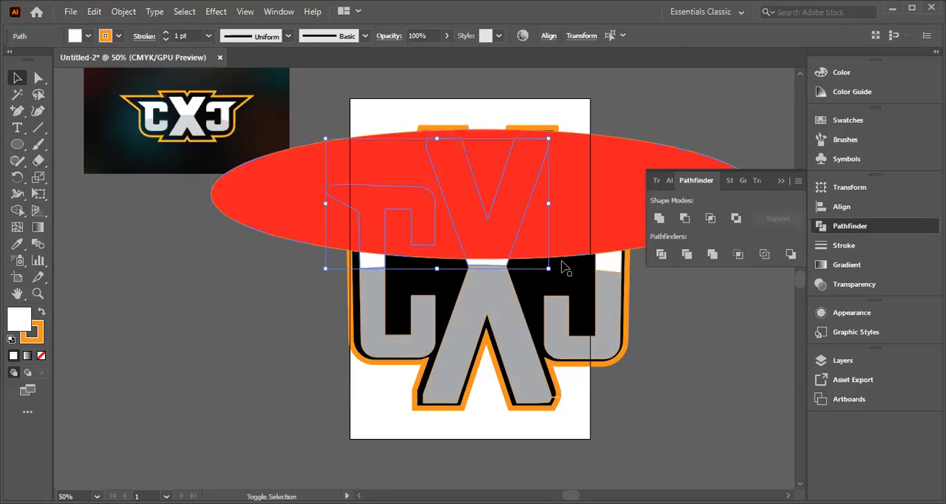
pyautogui.keyDown('shift'); pyautogui.click(610, 267); pyautogui.keyUp('shift')
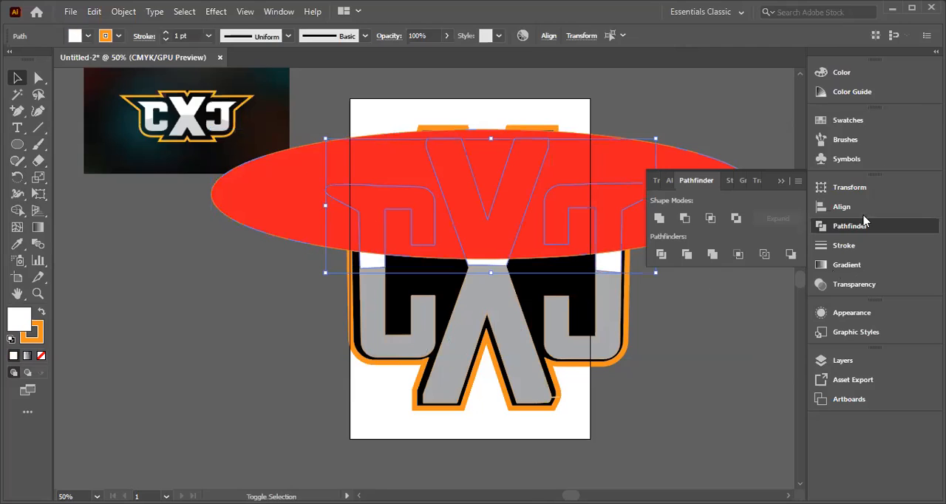
pyautogui.click(661, 254)
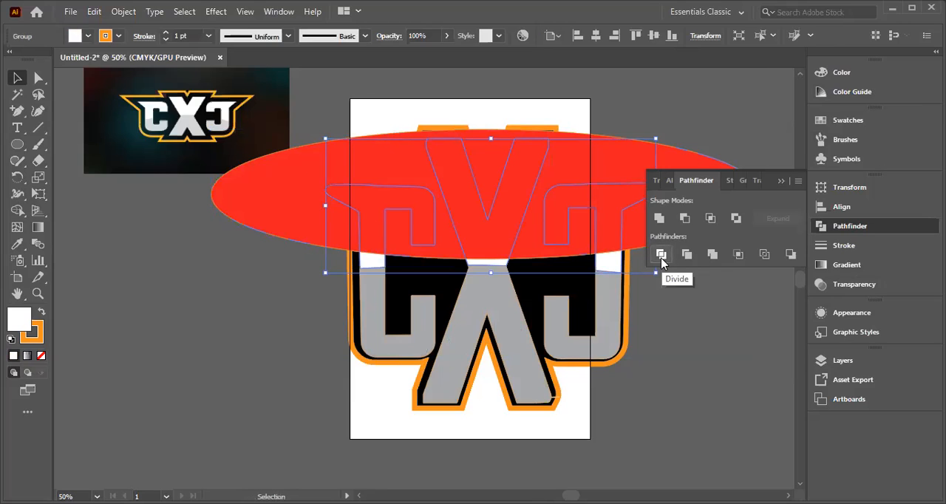
pyautogui.keyDown('shift'); pyautogui.click(295, 191); pyautogui.keyUp('shift')
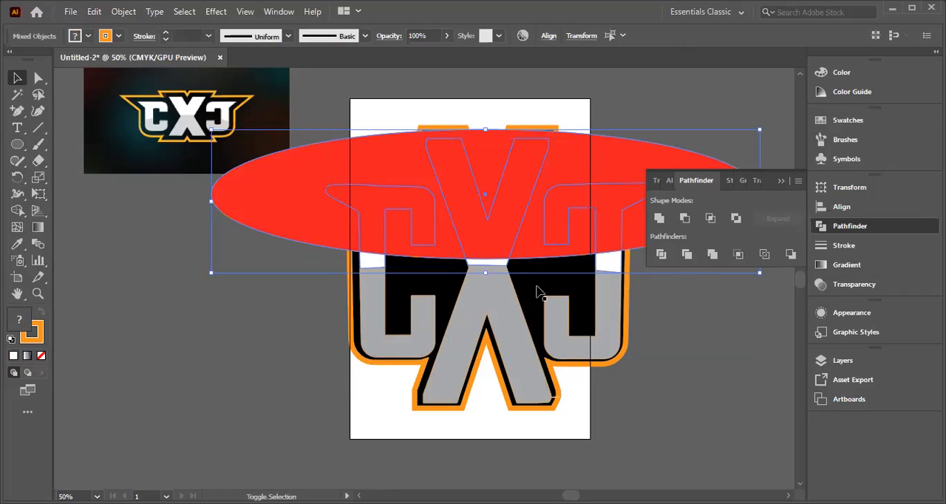
pyautogui.click(662, 254)
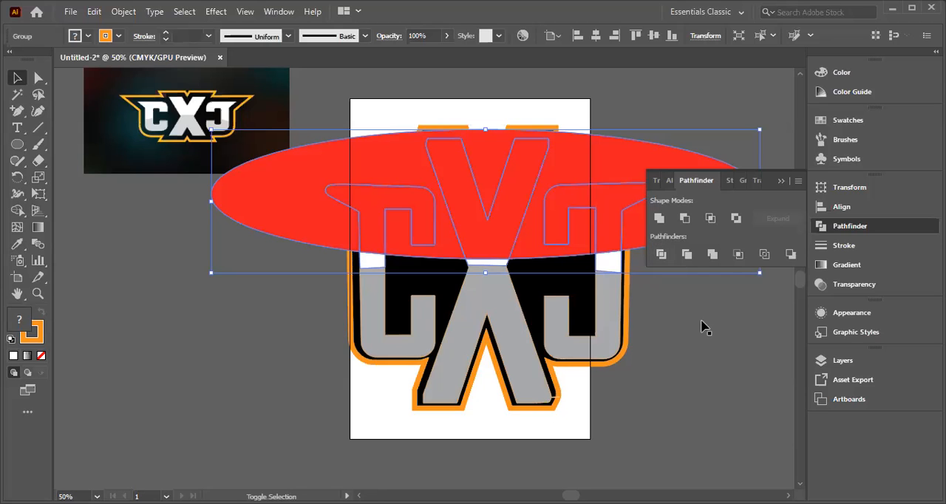
# Step: Try moving the divided red ellipse and lettering down and left off the backing shape, and undo the move
pyautogui.keyDown('shift'); pyautogui.click(708, 347); pyautogui.keyUp('shift')
pyautogui.moveTo(470, 248); pyautogui.dragTo(220, 403)
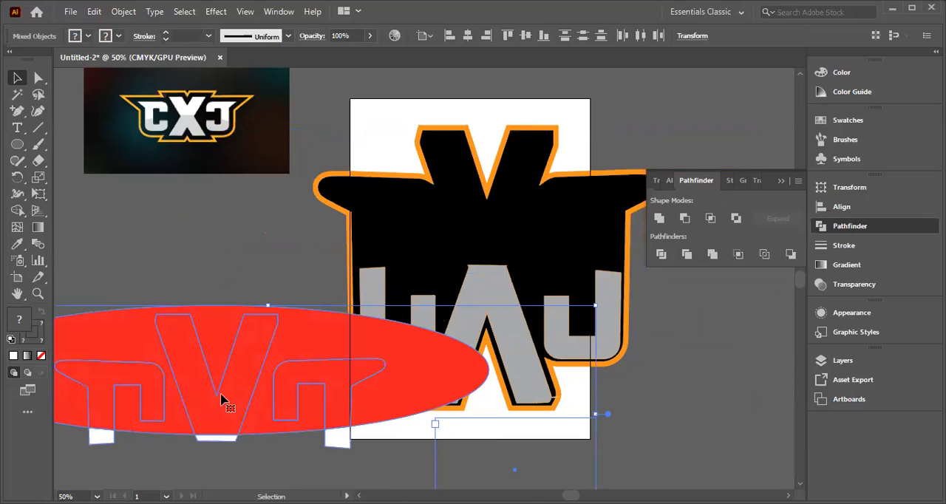
pyautogui.hotkey('ctrl', 'z')
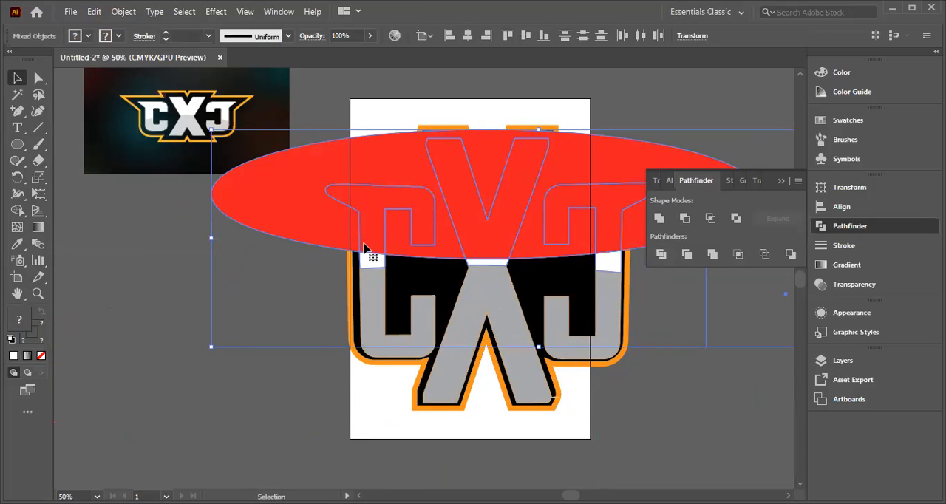
pyautogui.rightClick(370, 198)
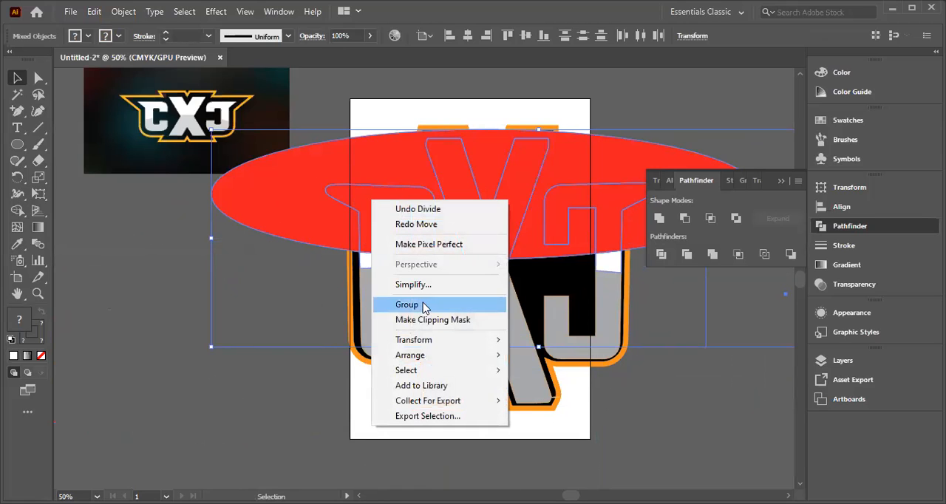
pyautogui.rightClick(488, 163)
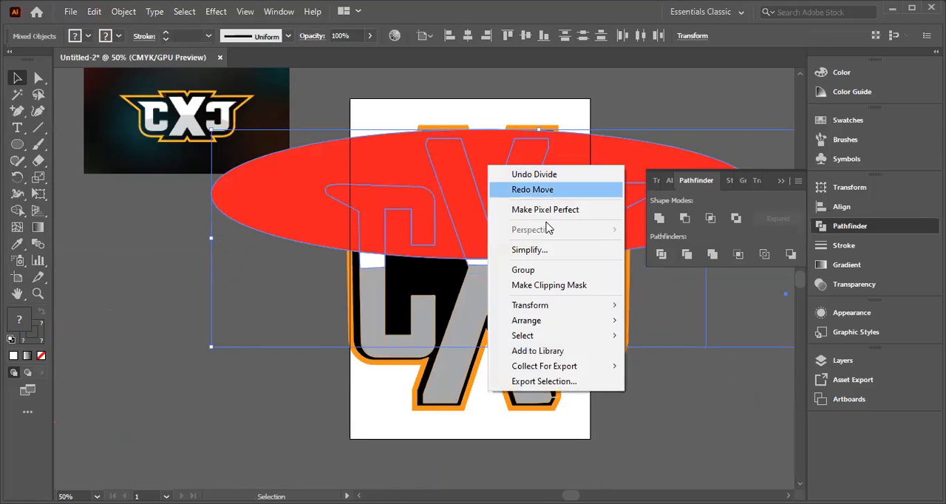
pyautogui.click(96, 446)
pyautogui.click(97, 446)
pyautogui.rightClick(484, 161)
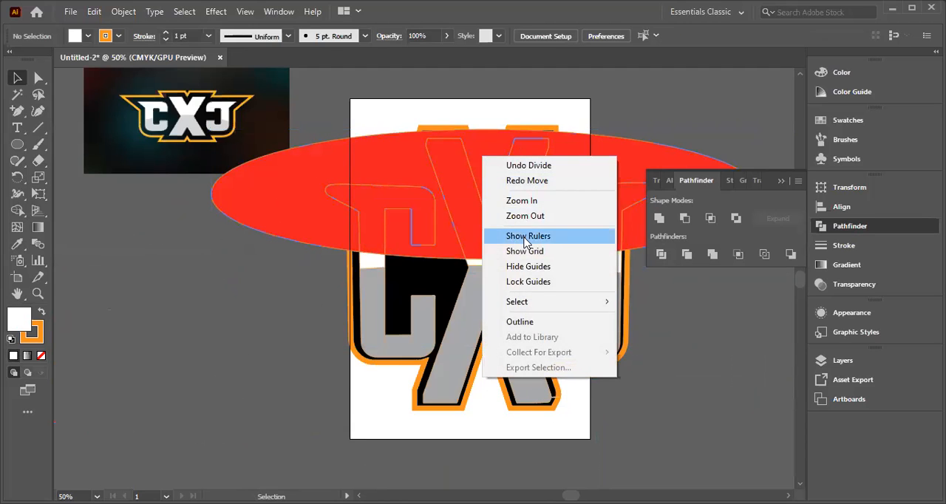
pyautogui.click(291, 314)
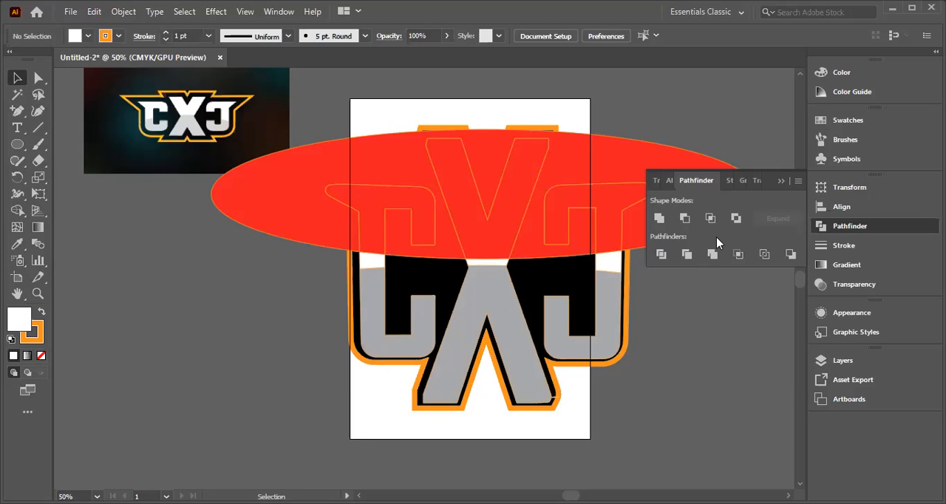
pyautogui.moveTo(320, 119); pyautogui.dragTo(628, 215)
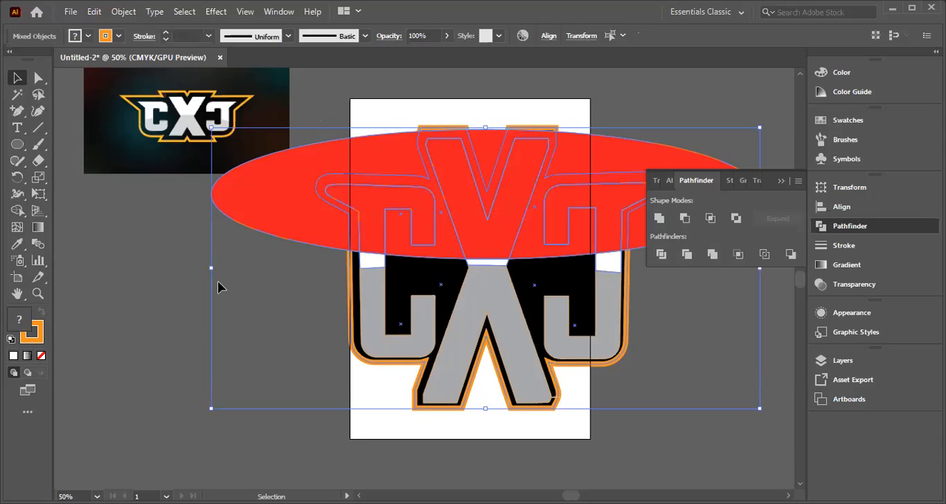
pyautogui.click(288, 296)
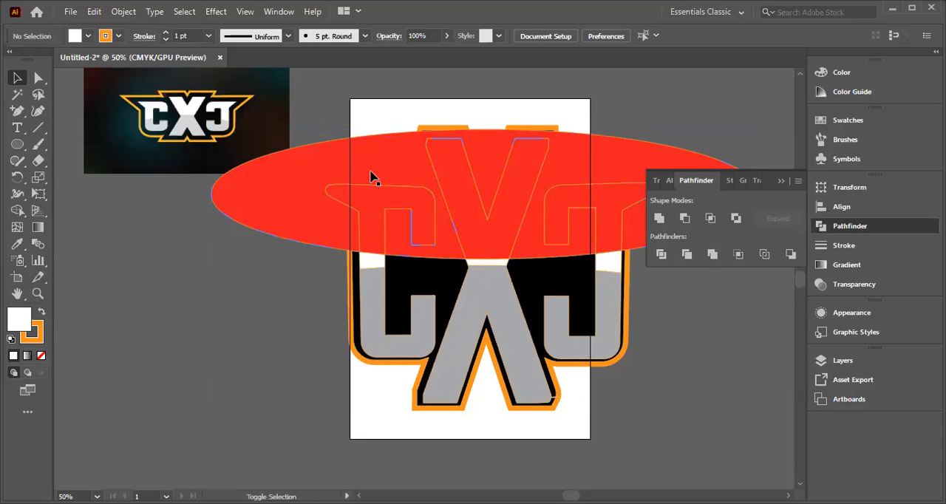
# Step: Ungroup the divided red ellipse and white upper letter pieces
pyautogui.click(246, 196)
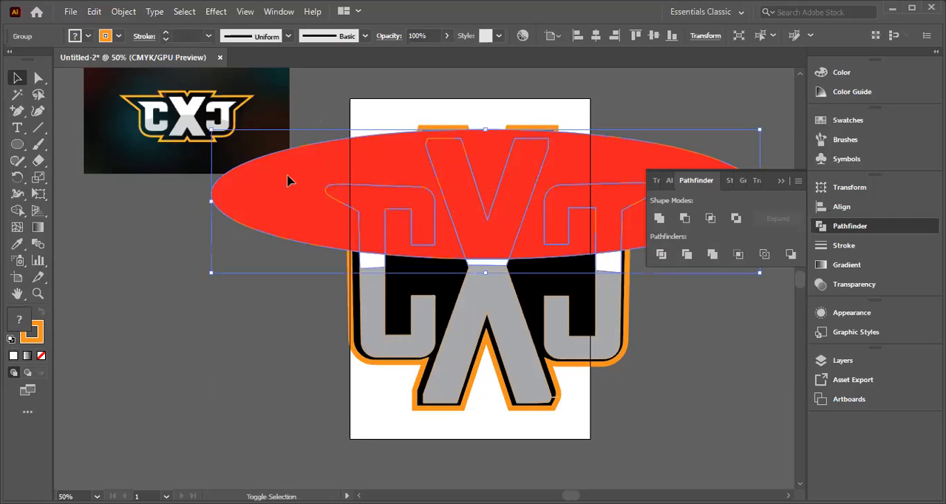
pyautogui.click(363, 261)
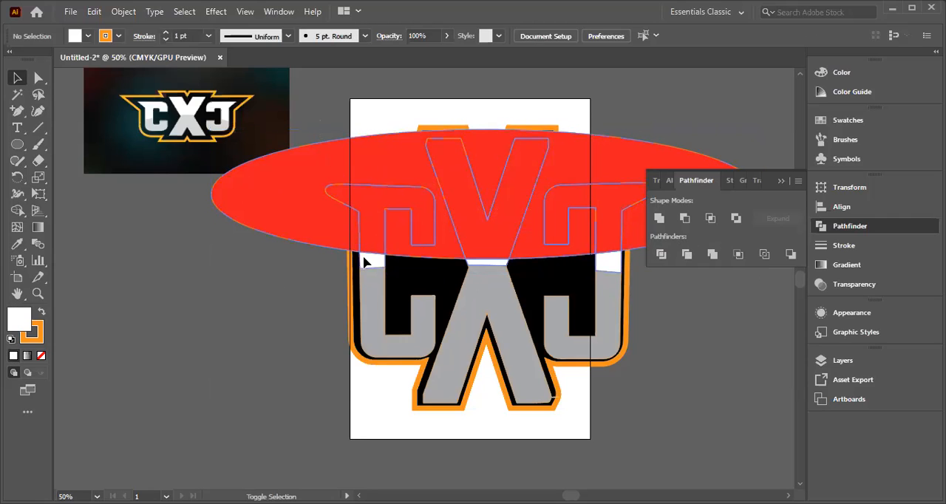
pyautogui.click(363, 258)
pyautogui.click(504, 269)
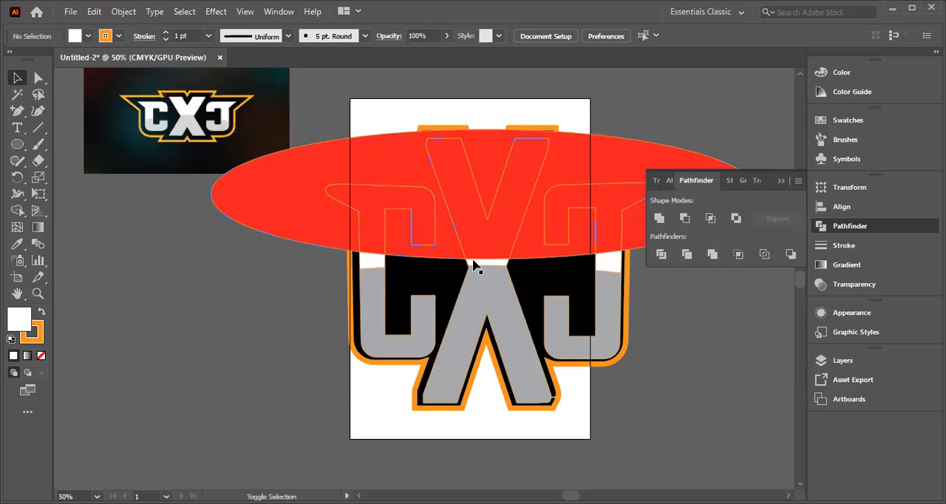
pyautogui.click(371, 265)
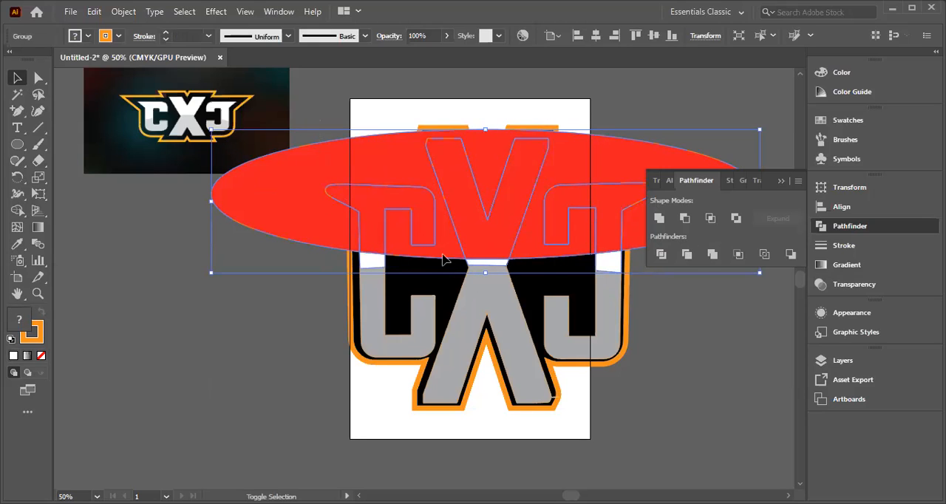
pyautogui.rightClick(505, 211)
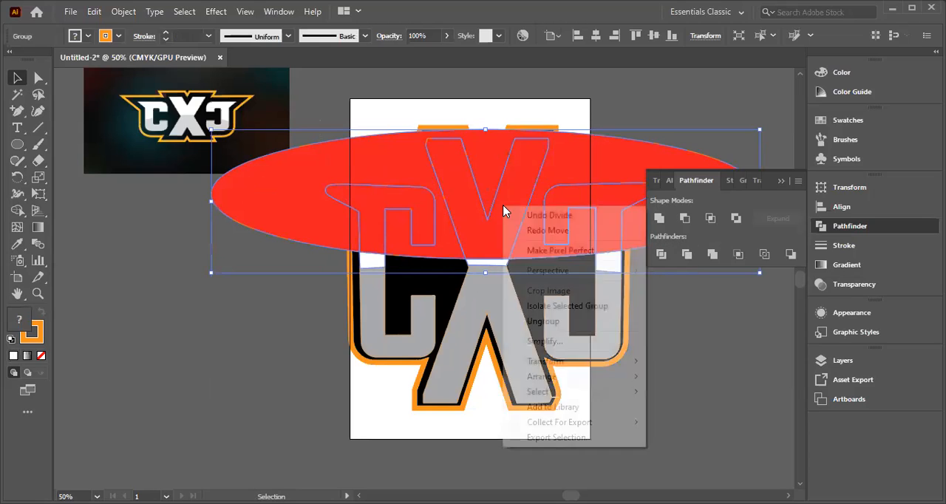
pyautogui.click(544, 321)
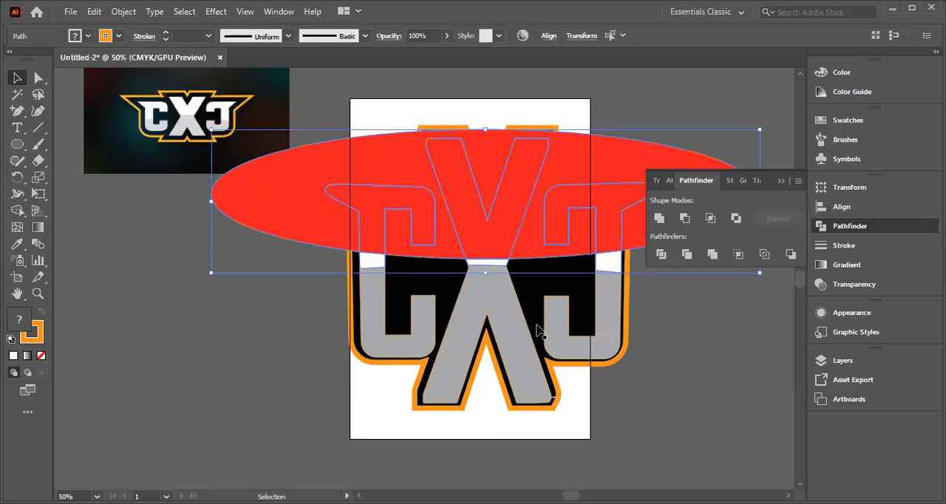
# Step: Divide the red ellipse and upper letter pieces again with the Pathfinder, and ungroup the result
pyautogui.click(661, 254)
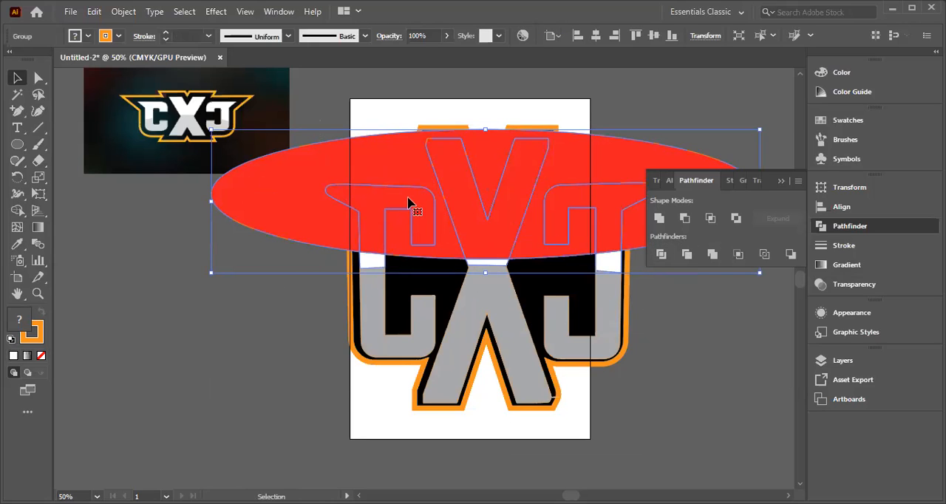
pyautogui.moveTo(387, 177); pyautogui.dragTo(167, 344)
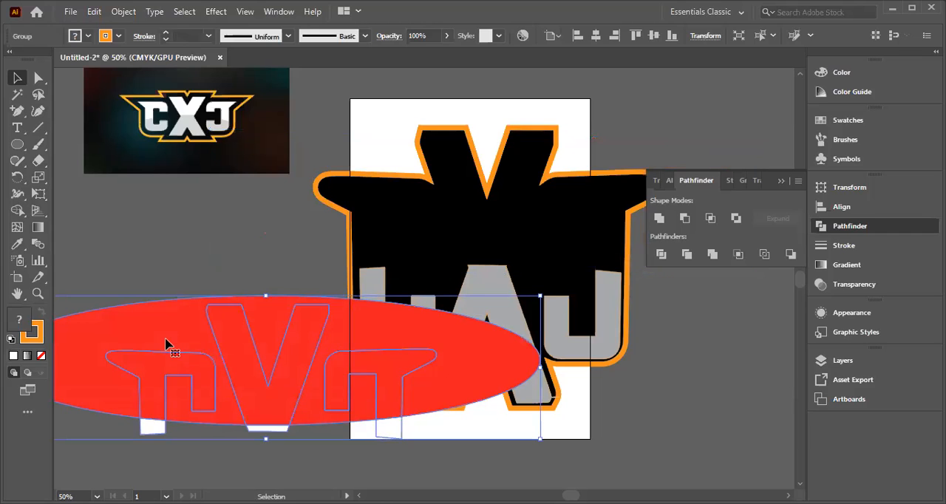
pyautogui.hotkey('ctrl', 'z')
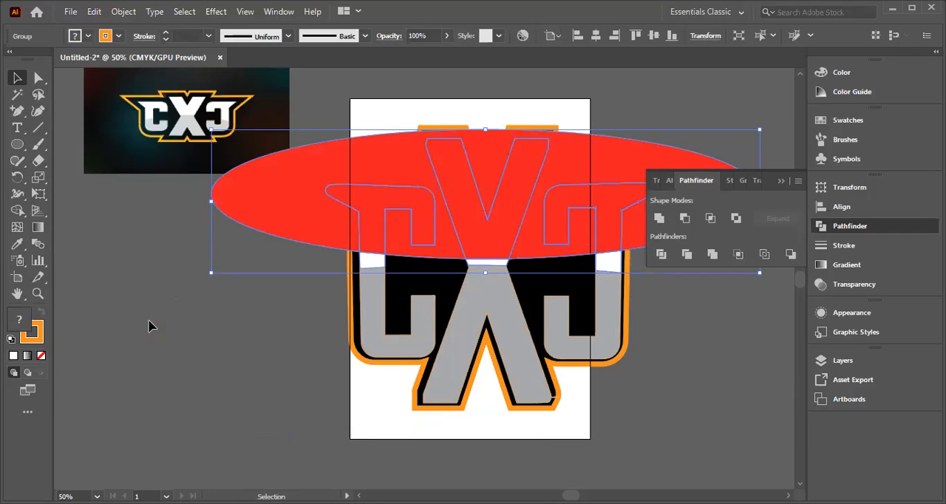
pyautogui.rightClick(510, 210)
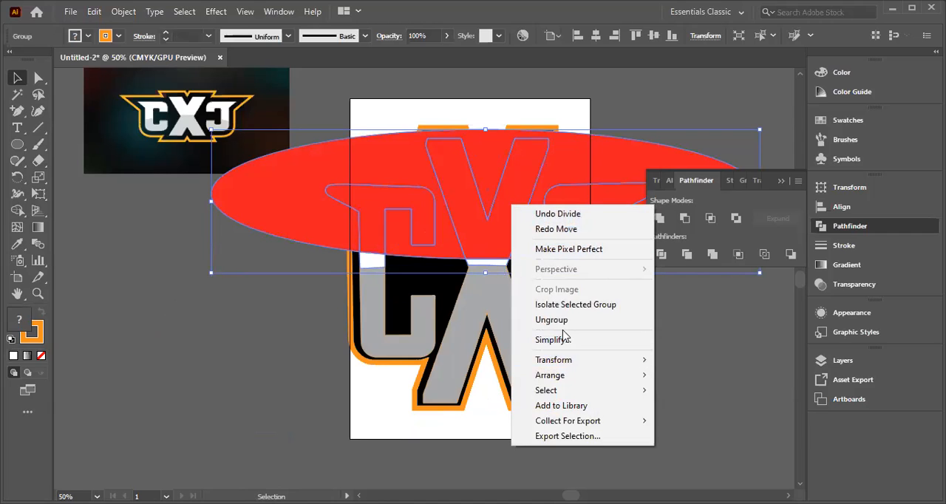
pyautogui.click(559, 322)
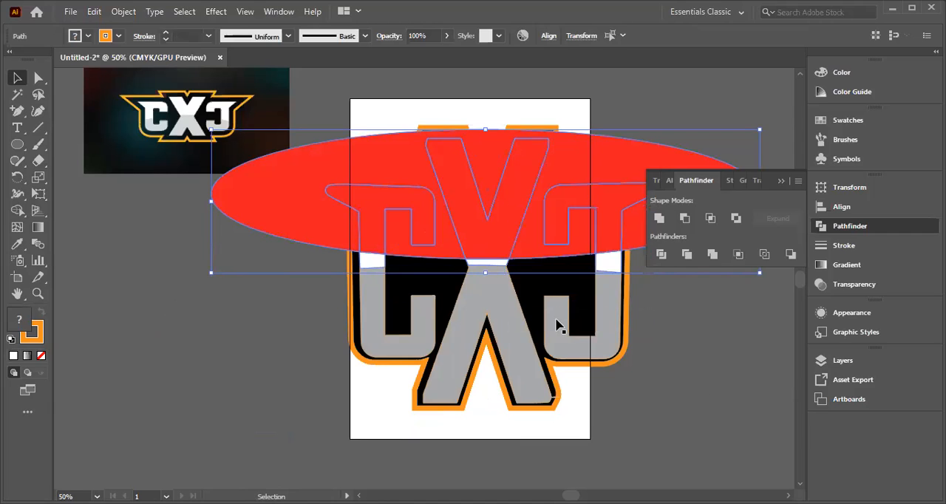
# Step: Shift the divided red ellipse and lettering group slightly upward on the backing shape
pyautogui.moveTo(347, 223); pyautogui.dragTo(329, 328)
pyautogui.click(322, 326)
pyautogui.moveTo(378, 200)
pyautogui.mouseDown()
pyautogui.moveTo(332, 213)
pyautogui.moveTo(387, 301)
pyautogui.moveTo(383, 207)
pyautogui.moveTo(370, 201)
pyautogui.moveTo(382, 200)
pyautogui.mouseUp()
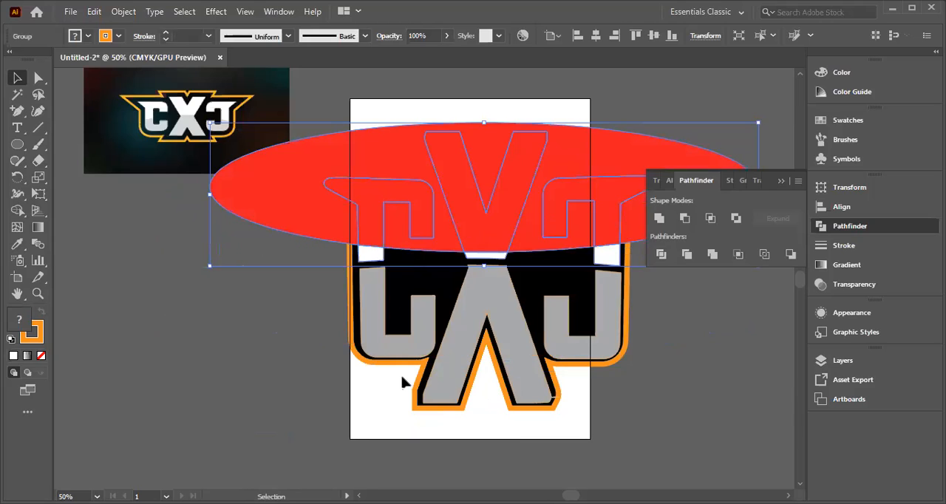
pyautogui.click(241, 311)
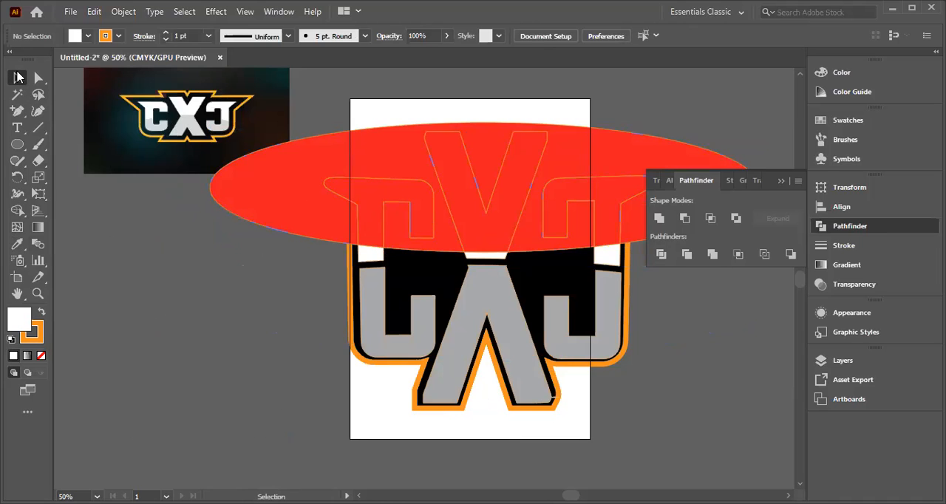
# Step: Nudge the divided group slightly to the left and ungroup it
pyautogui.moveTo(318, 211)
pyautogui.mouseDown()
pyautogui.moveTo(268, 249)
pyautogui.moveTo(319, 209)
pyautogui.moveTo(303, 197)
pyautogui.moveTo(313, 207)
pyautogui.mouseUp()
pyautogui.moveTo(248, 207)
pyautogui.mouseDown()
pyautogui.moveTo(239, 197)
pyautogui.moveTo(232, 239)
pyautogui.moveTo(246, 204)
pyautogui.mouseUp()
pyautogui.rightClick(299, 189)
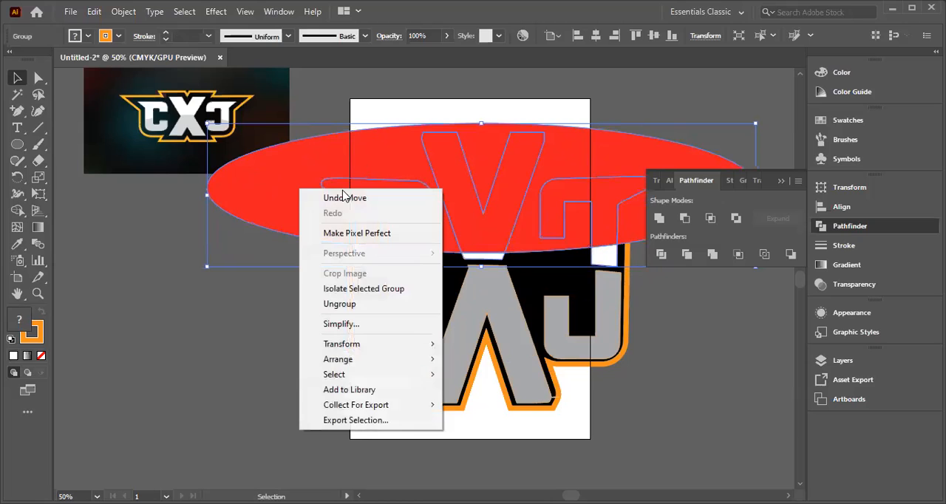
pyautogui.click(349, 324)
pyautogui.moveTo(300, 163)
pyautogui.mouseDown()
pyautogui.moveTo(302, 186)
pyautogui.moveTo(306, 167)
pyautogui.moveTo(293, 158)
pyautogui.moveTo(300, 162)
pyautogui.mouseUp()
pyautogui.click(195, 278)
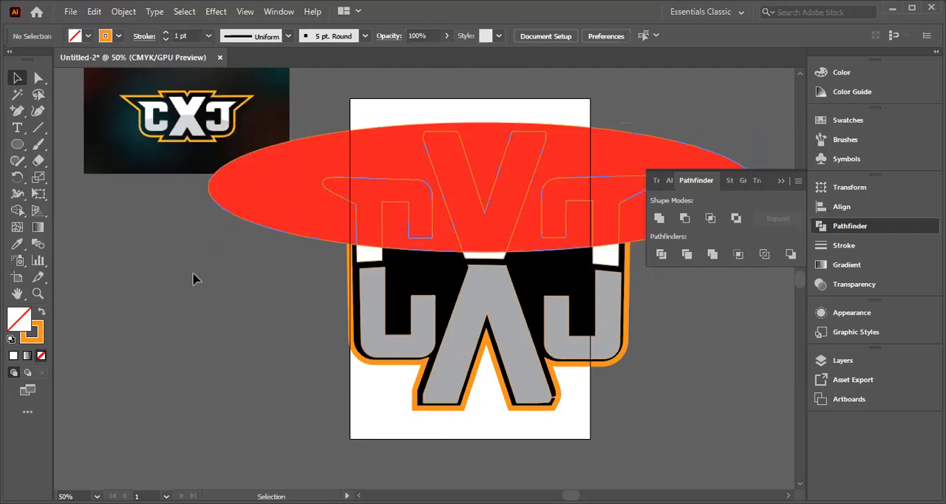
# Step: Try moving the outer part of the red ellipse away from the letter-shaped pieces
pyautogui.click(296, 209)
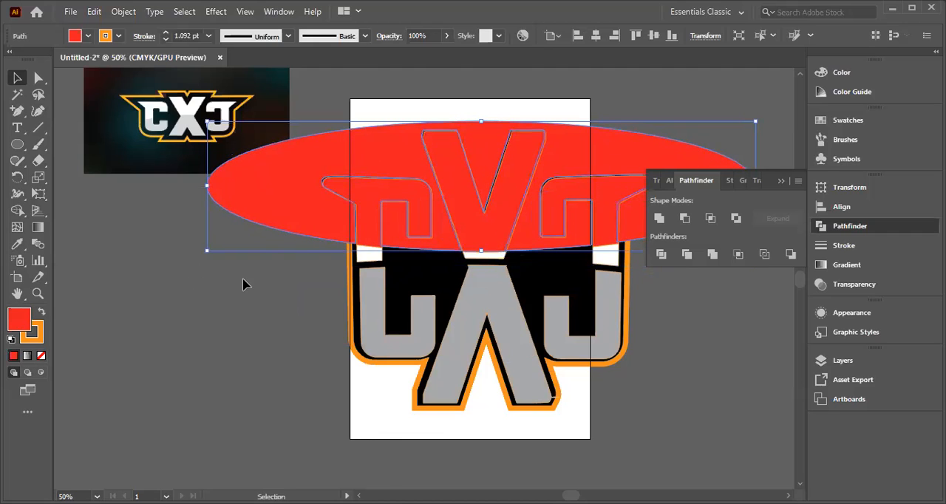
pyautogui.rightClick(243, 285)
pyautogui.click(206, 290)
pyautogui.rightClick(491, 132)
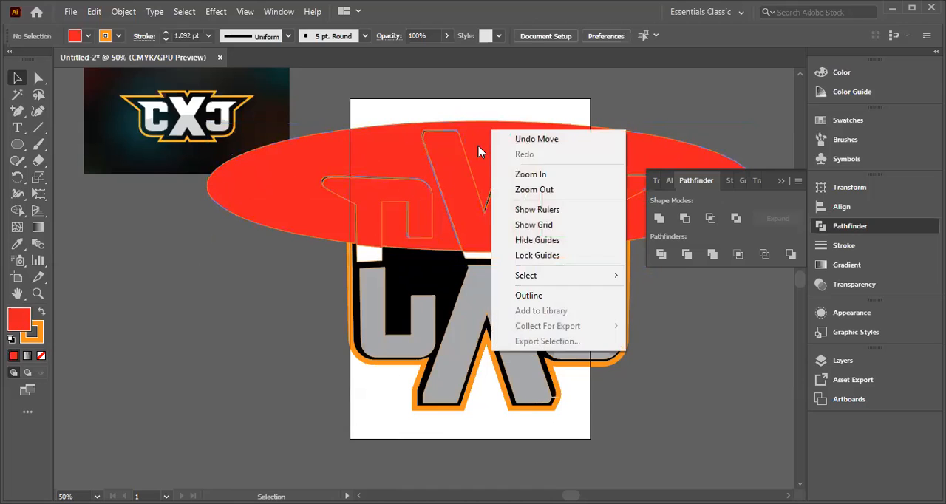
pyautogui.click(241, 224)
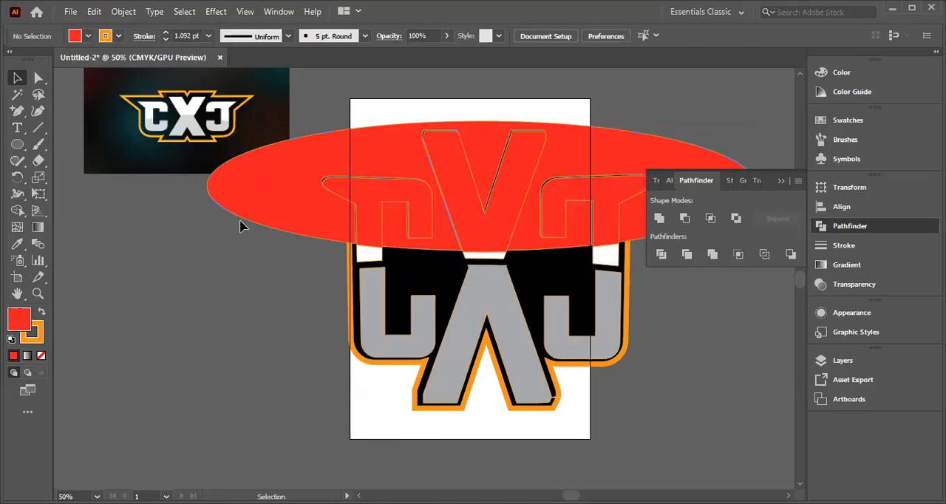
pyautogui.click(325, 182)
pyautogui.rightClick(376, 177)
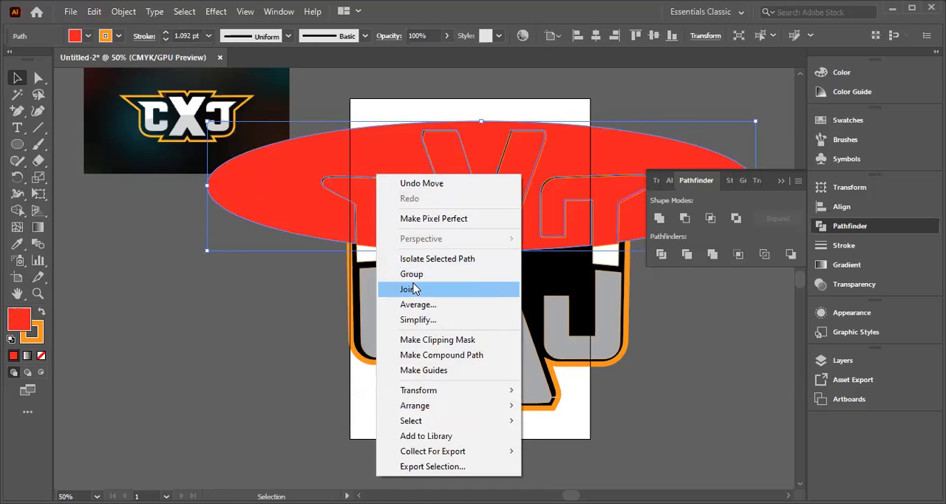
pyautogui.click(304, 292)
pyautogui.moveTo(287, 207)
pyautogui.mouseDown()
pyautogui.moveTo(273, 243)
pyautogui.moveTo(287, 212)
pyautogui.mouseUp()
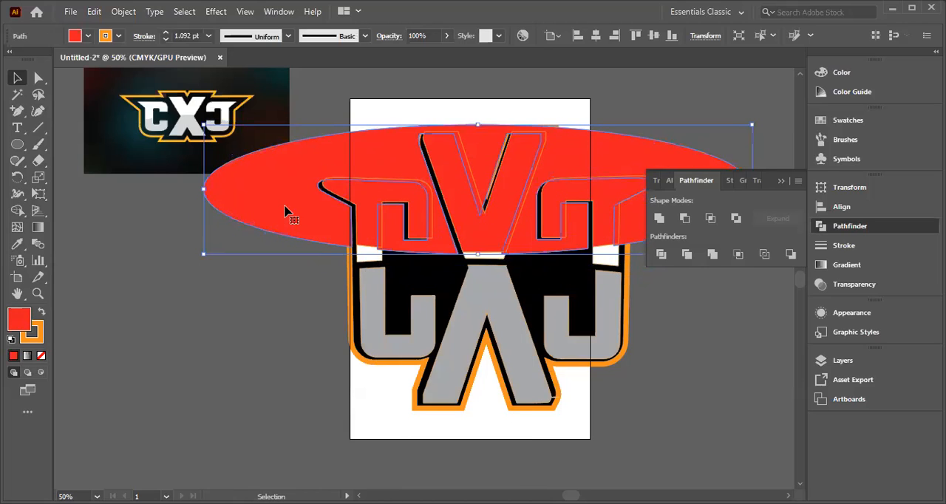
# Step: Undo the outer ellipse moves, the ungrouping and the last nudge of the group
pyautogui.hotkey('ctrl', 'z')
pyautogui.hotkey('ctrl', 'z')
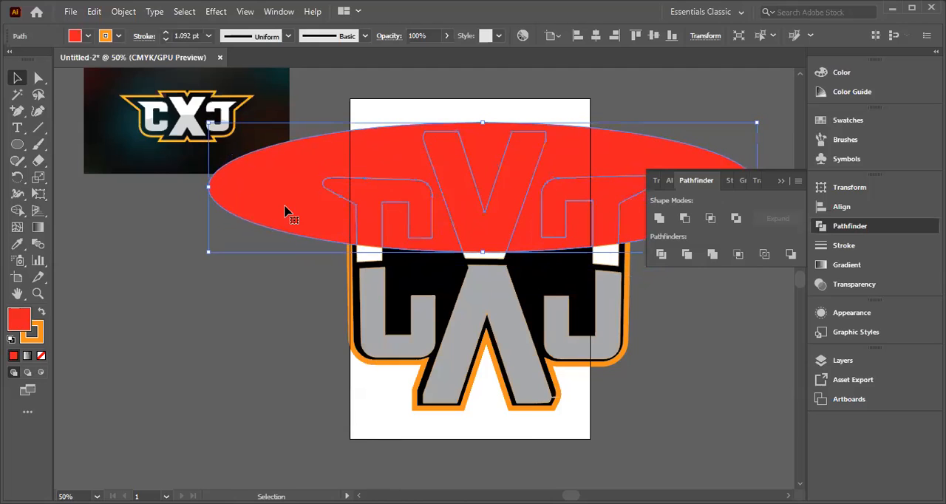
pyautogui.hotkey('ctrl', 'z')
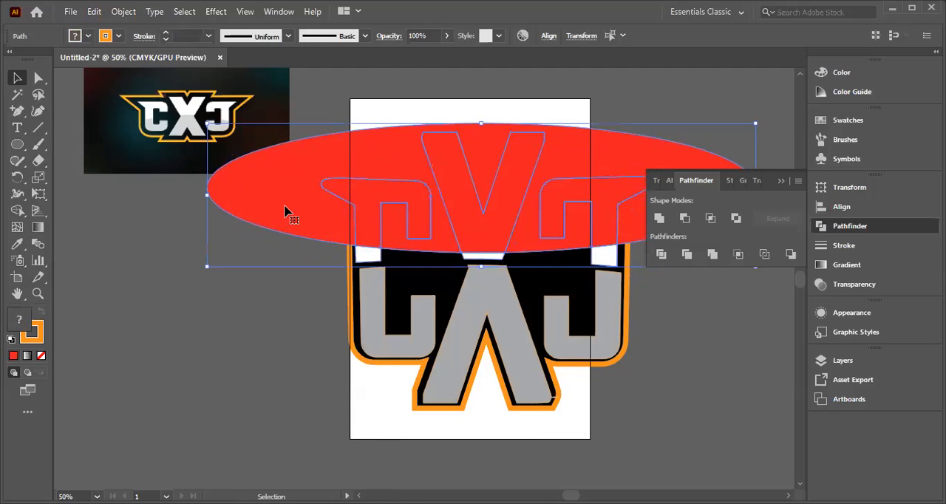
pyautogui.hotkey('ctrl', 'z')
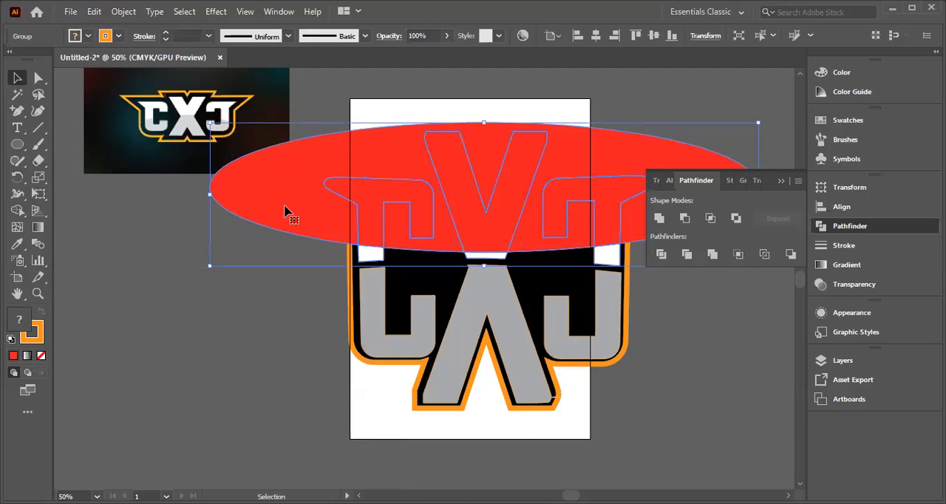
# Step: Ungroup the red ellipse and letter pieces so each part can be selected separately
pyautogui.click(700, 329)
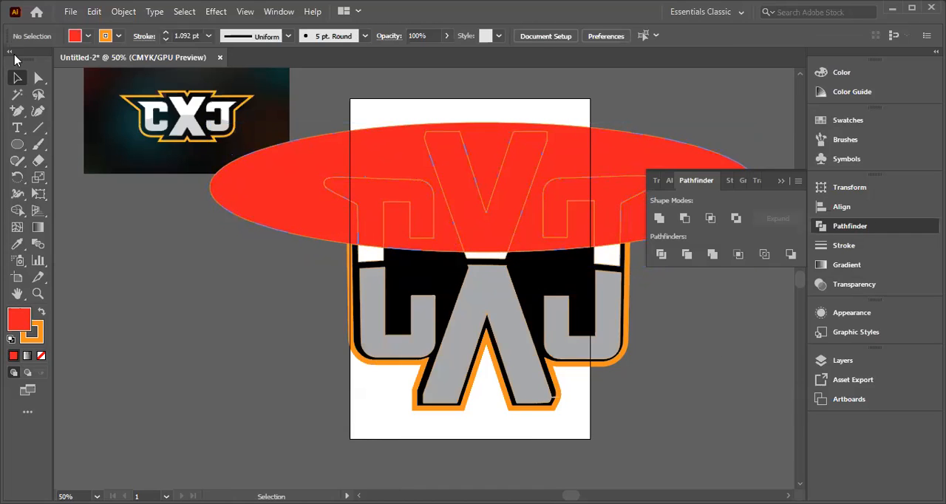
pyautogui.click(260, 202)
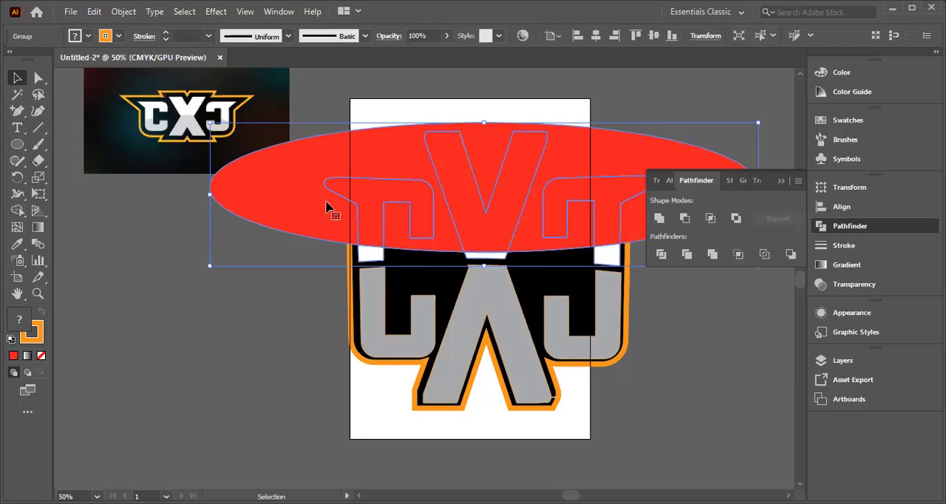
pyautogui.rightClick(400, 181)
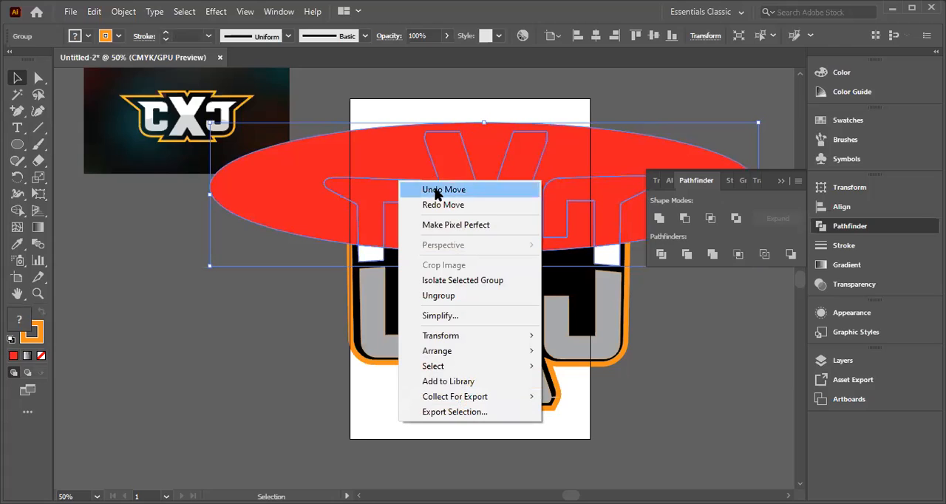
pyautogui.click(438, 295)
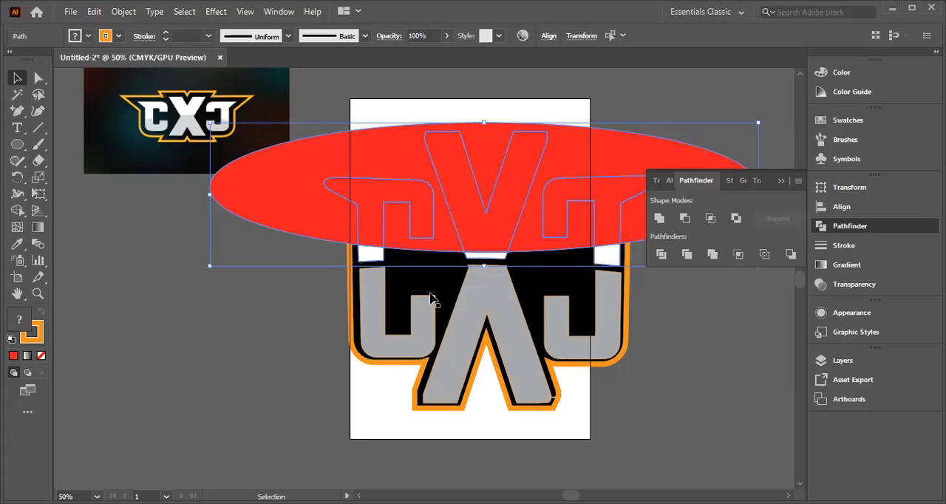
pyautogui.click(257, 312)
# Step: Move the outer red ellipse remainder down off the upper letters and delete it
pyautogui.moveTo(240, 193); pyautogui.dragTo(143, 321)
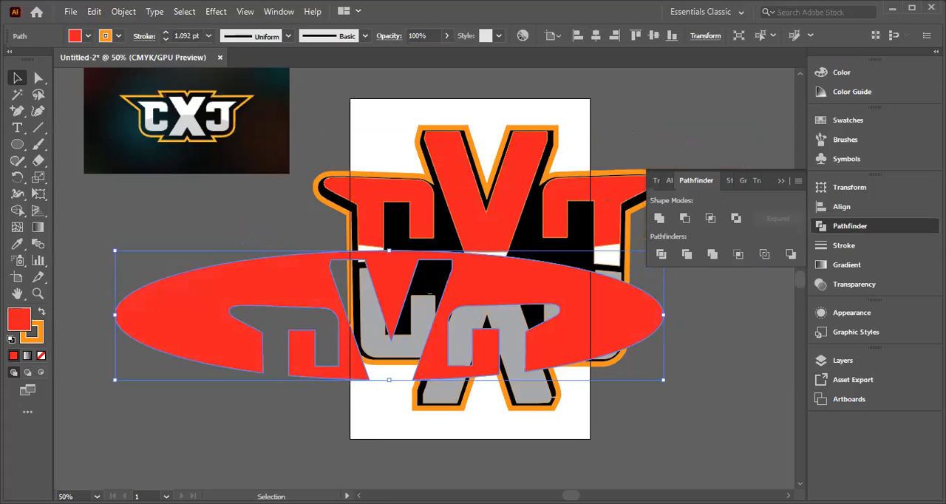
pyautogui.moveTo(252, 320); pyautogui.dragTo(359, 406)
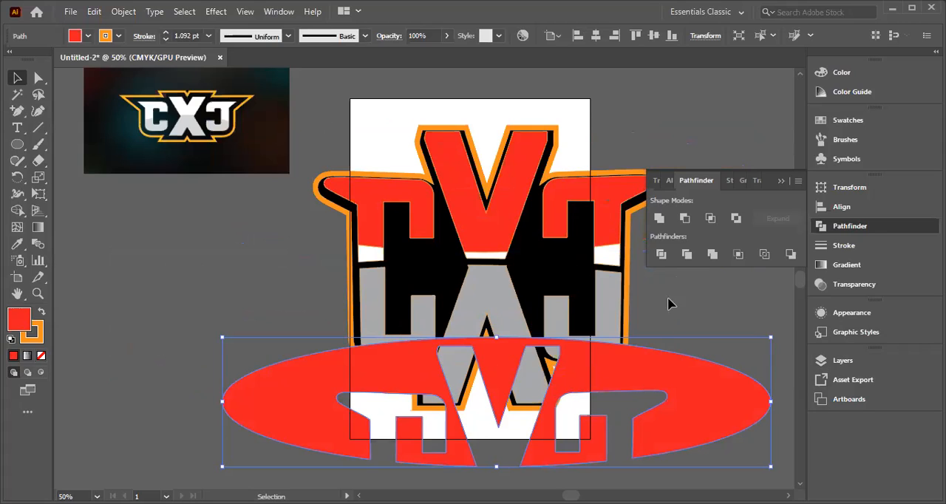
pyautogui.press('Delete')
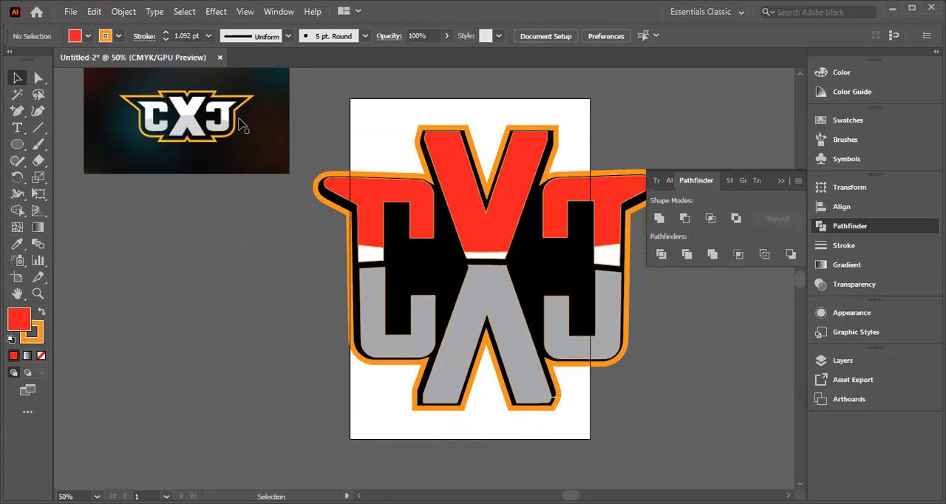
pyautogui.click(286, 164)
pyautogui.click(309, 168)
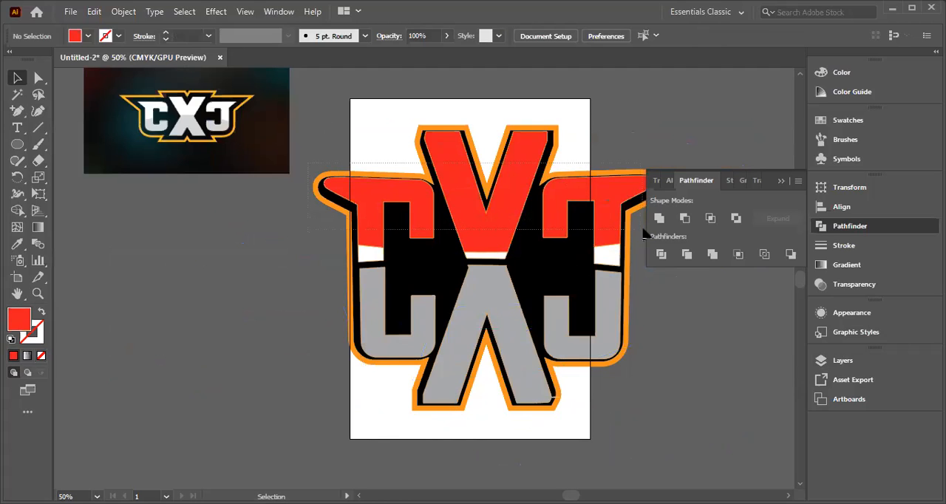
pyautogui.hotkey('ctrl', 'a')
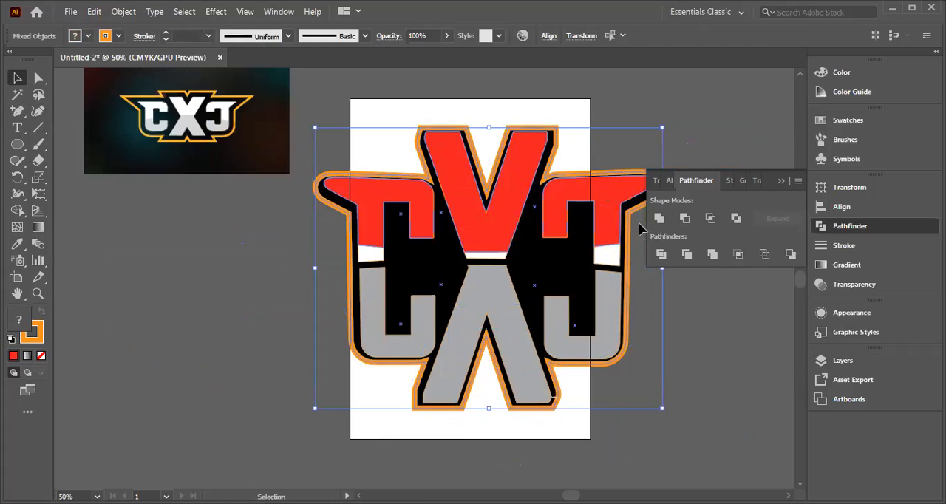
pyautogui.click(692, 382)
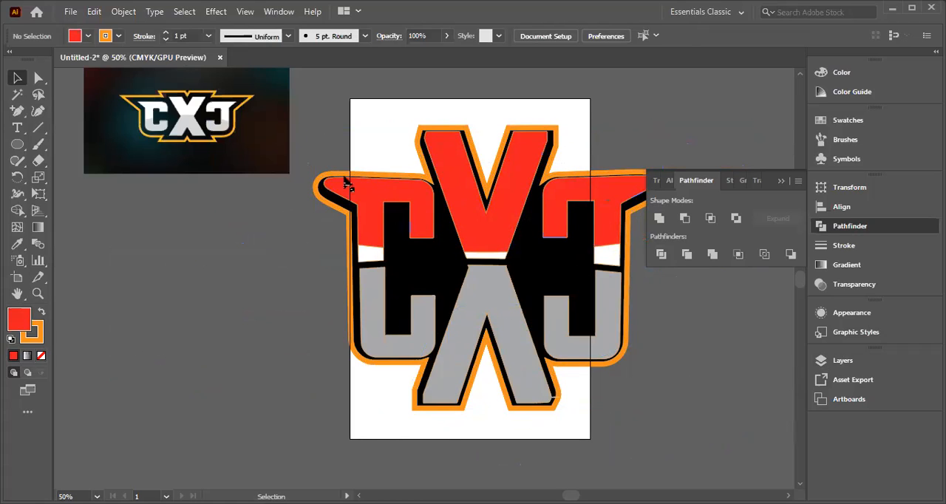
# Step: Undo the deletion and moves of the outer red ellipse so it covers the upper letters again
pyautogui.moveTo(388, 240); pyautogui.dragTo(652, 267)
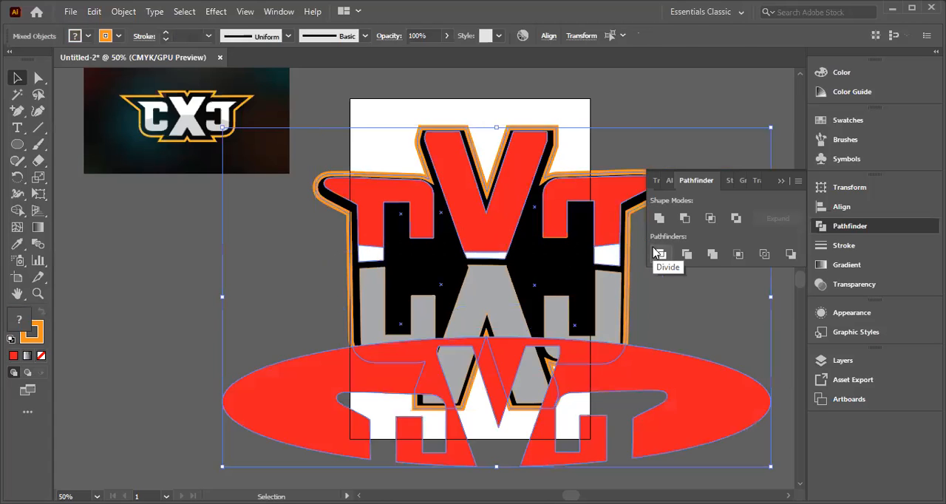
pyautogui.click(658, 253)
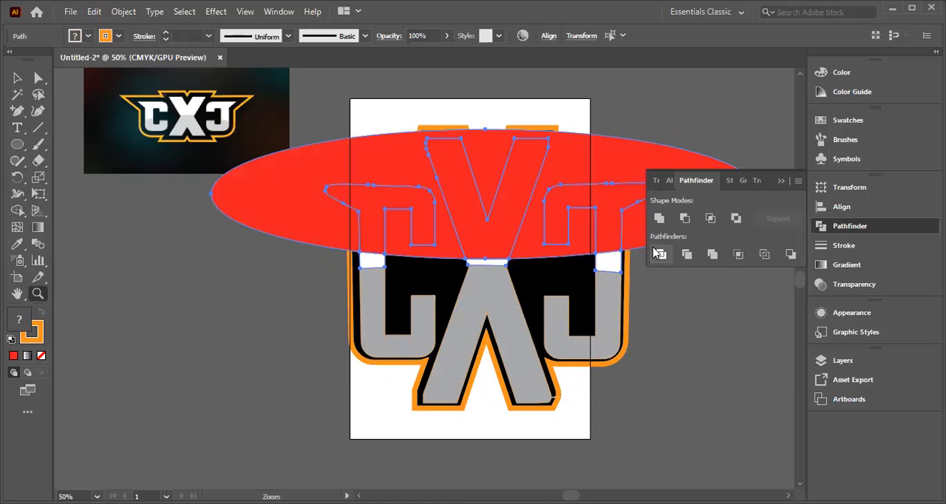
pyautogui.hotkey('ctrl', 's')
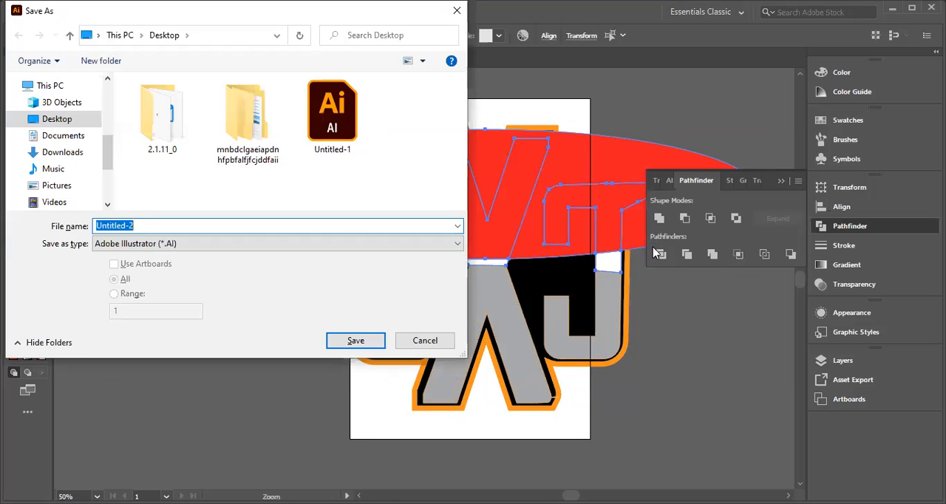
pyautogui.click(457, 10)
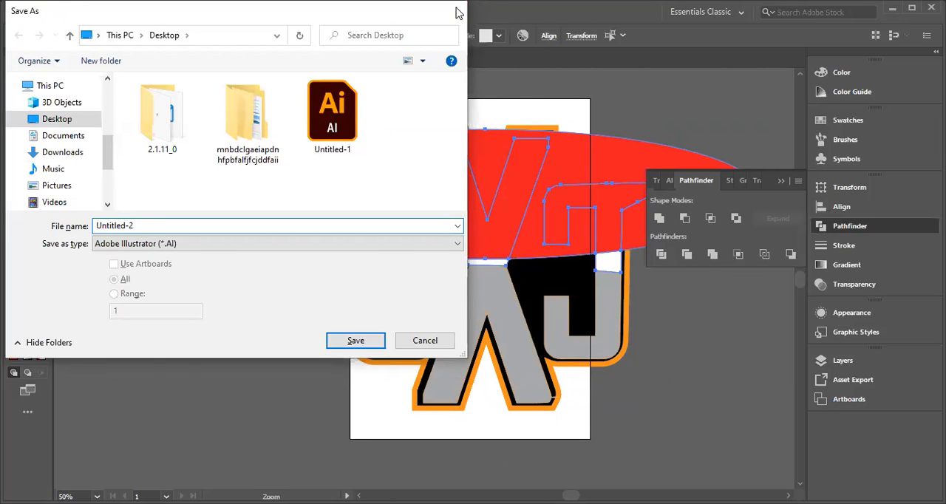
pyautogui.click(294, 387)
pyautogui.scroll(8, 423, 406)
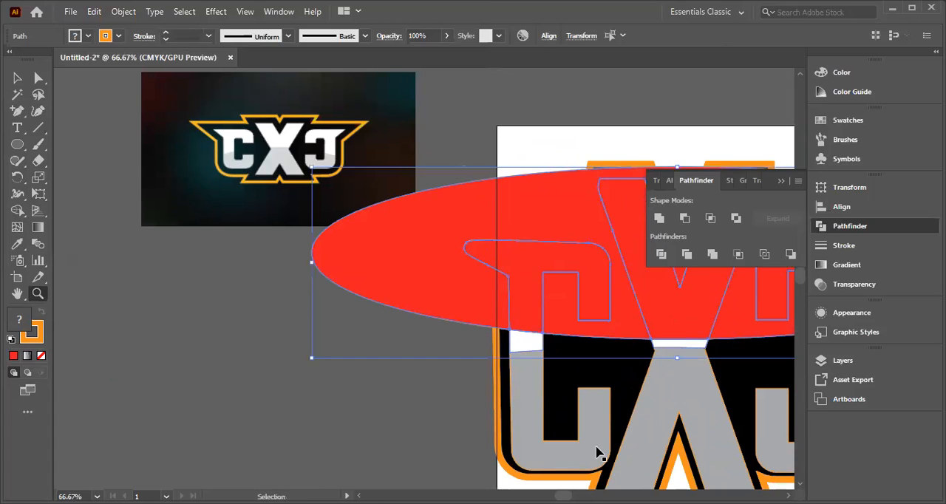
pyautogui.hotkey('ctrl', '-')
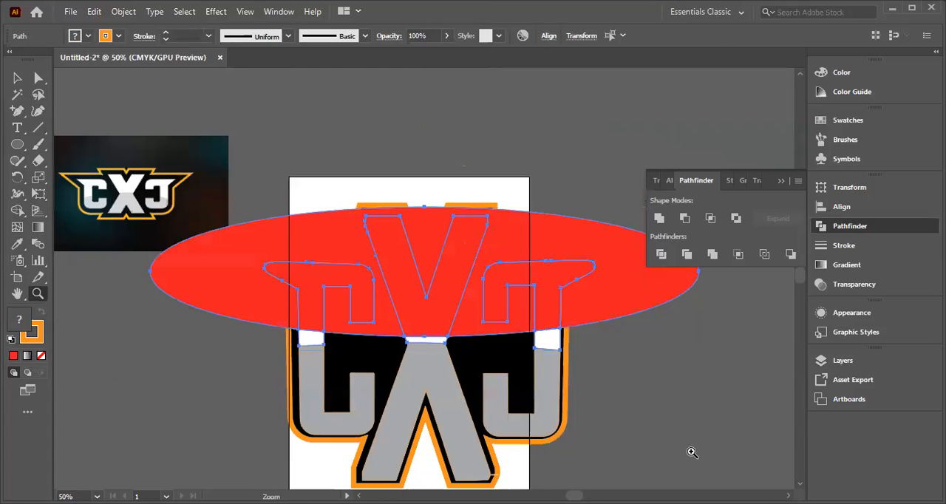
pyautogui.click(212, 354)
pyautogui.hotkey('ctrl', '-')
# Step: Undo the ungrouping and the Pathfinder division of the red ellipse and the upper letter pieces
pyautogui.click(17, 78)
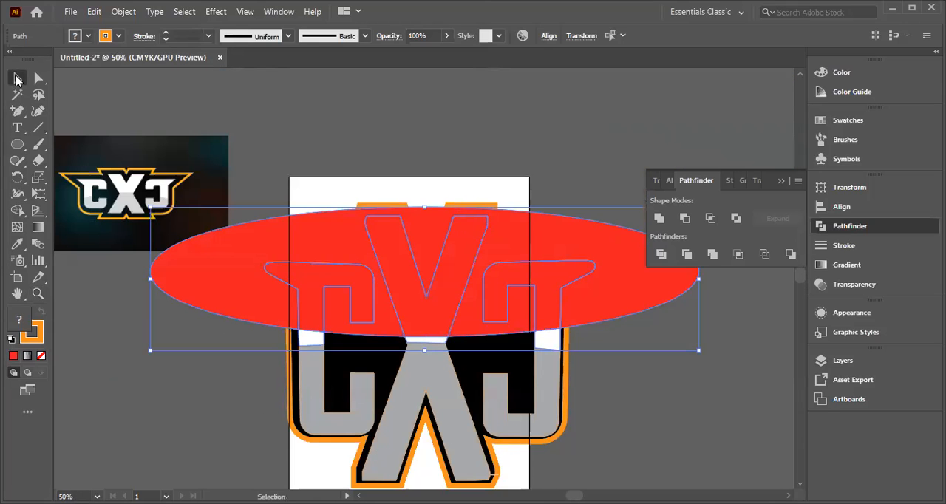
pyautogui.click(601, 416)
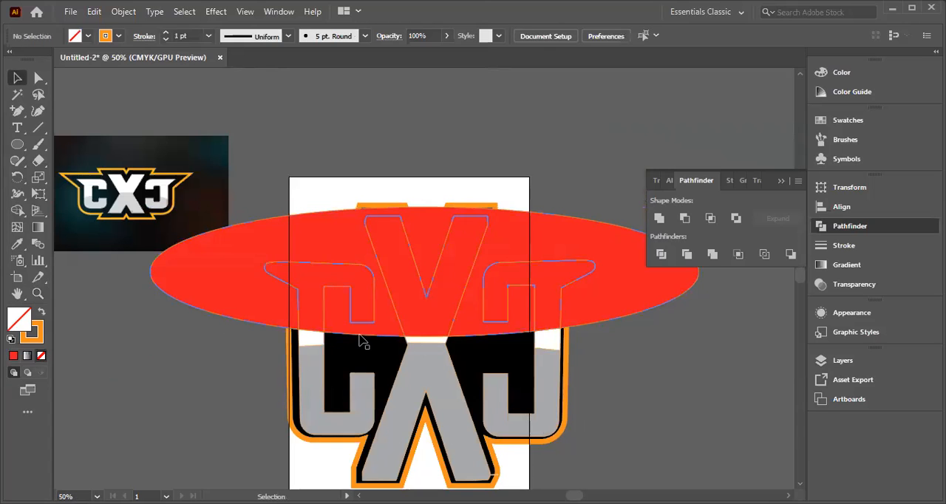
pyautogui.click(361, 293)
pyautogui.keyDown('shift'); pyautogui.click(360, 292); pyautogui.keyUp('shift')
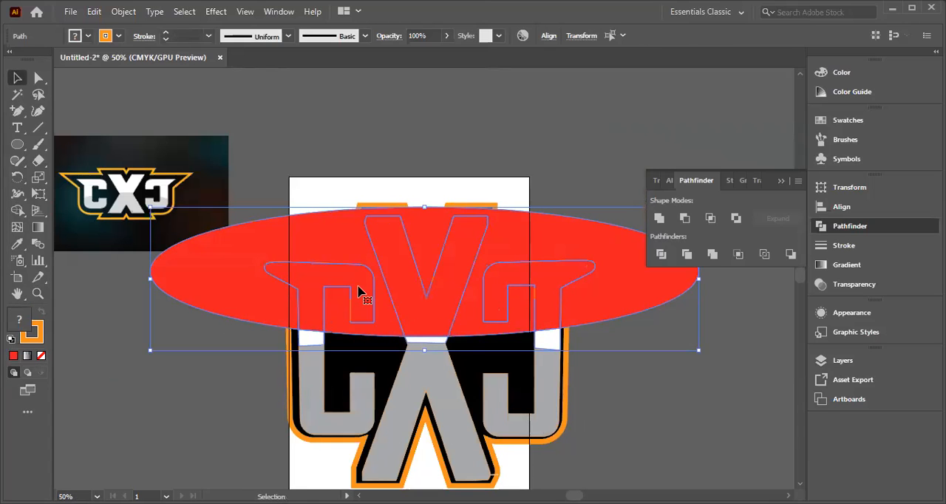
pyautogui.hotkey('ctrl', 'g')
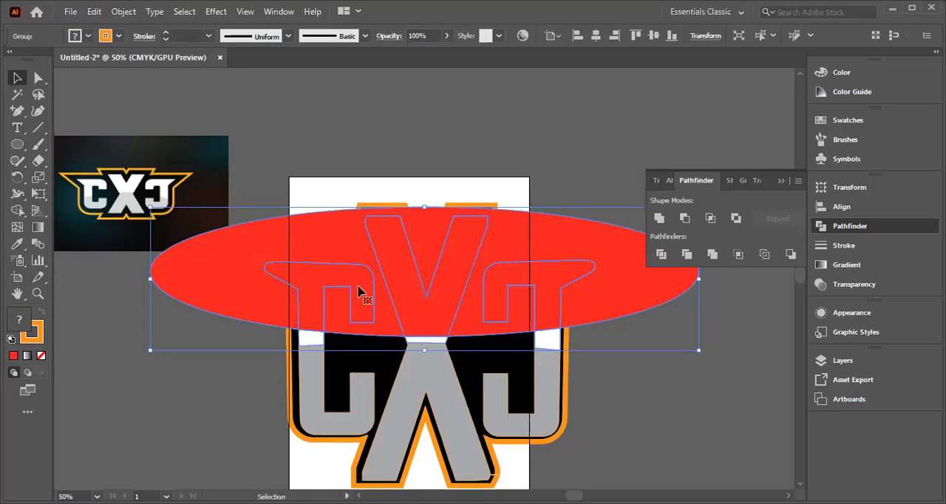
pyautogui.hotkey('ctrl', 'shift', 'g')
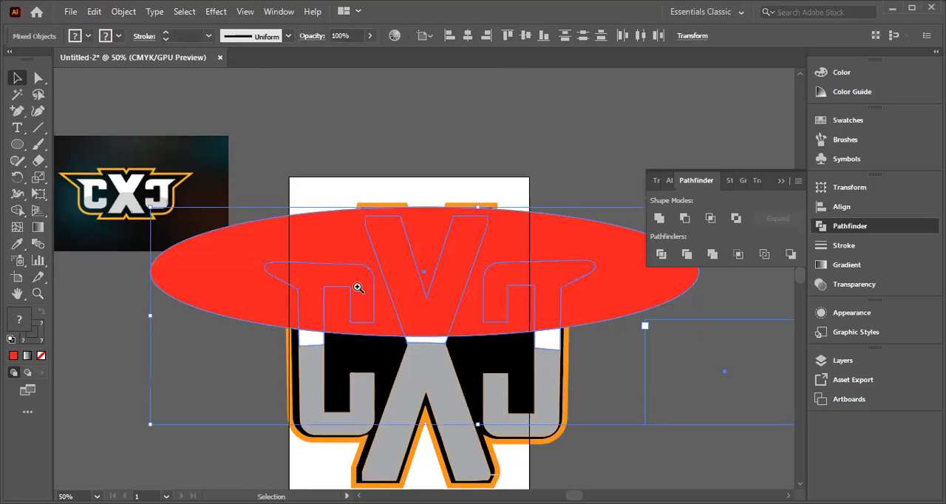
# Step: Deselect everything, pull the large red ellipse down off the upper letters and delete it
pyautogui.press('z')
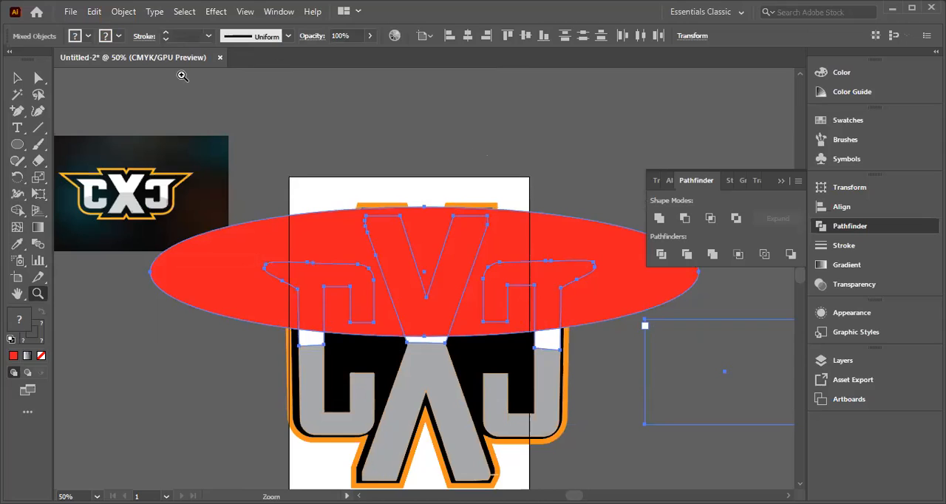
pyautogui.click(16, 78)
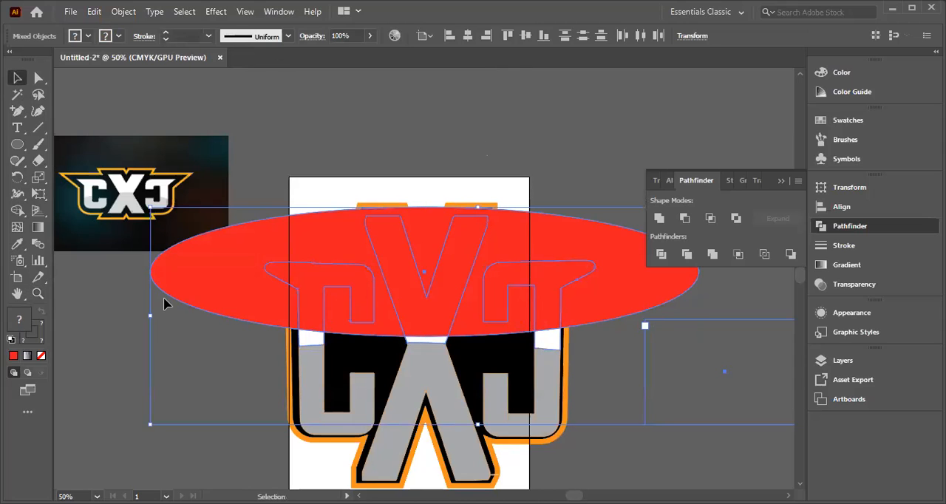
pyautogui.click(118, 325)
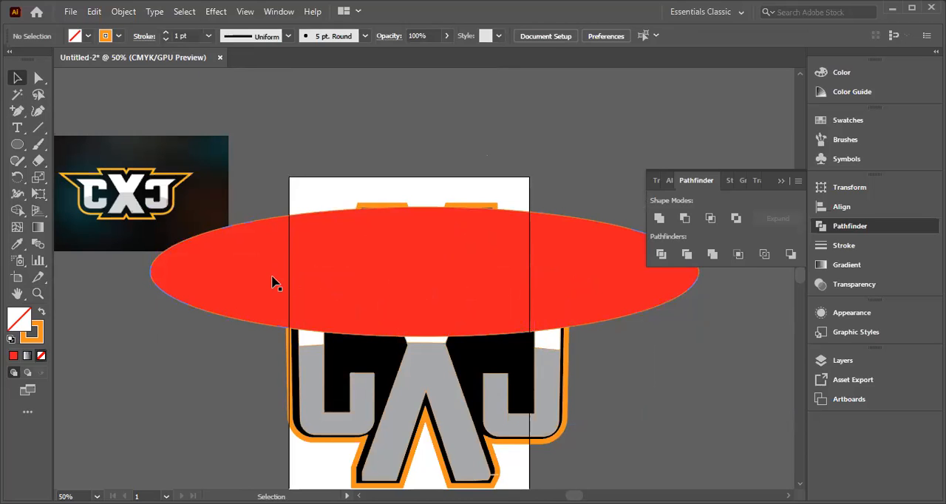
pyautogui.moveTo(271, 282); pyautogui.dragTo(175, 367)
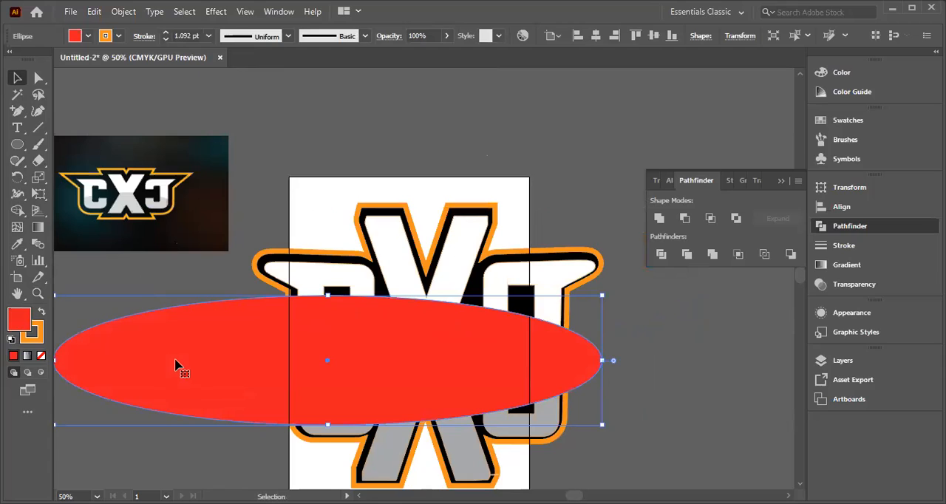
pyautogui.press('Delete')
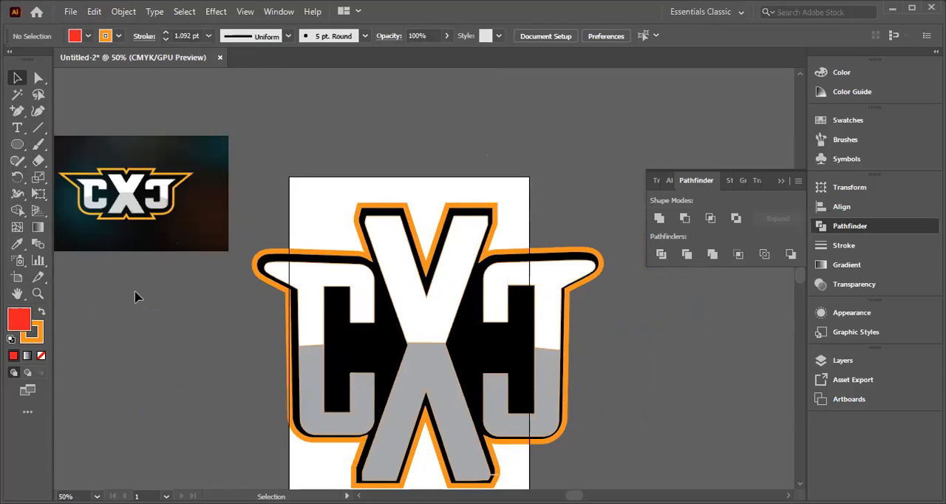
pyautogui.click(17, 145)
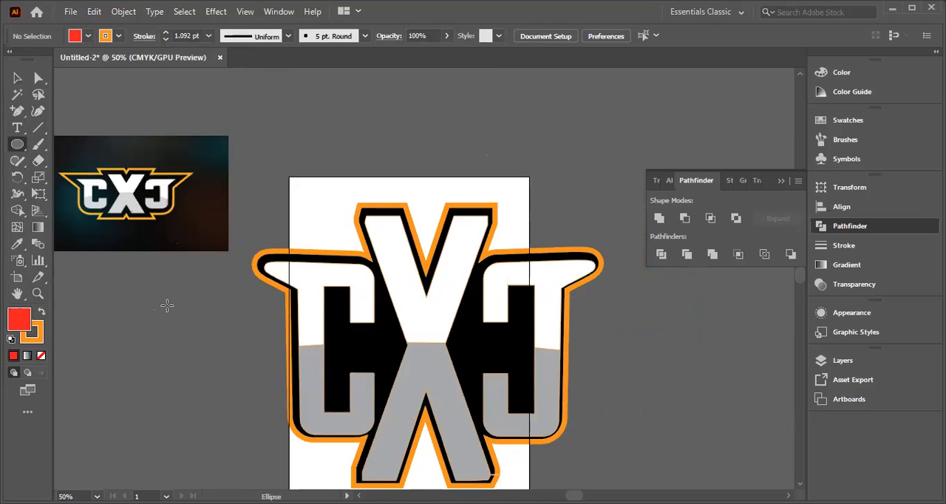
pyautogui.moveTo(197, 338); pyautogui.dragTo(728, 355)
pyautogui.press('shift')
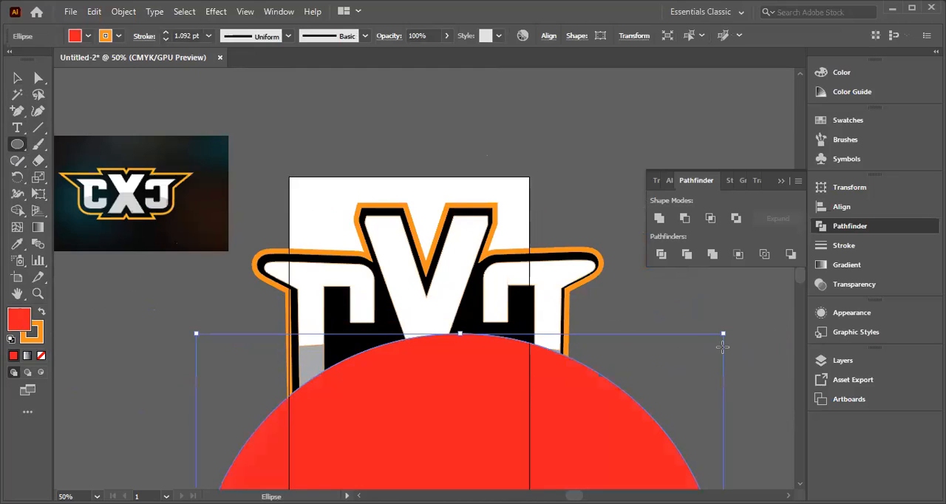
pyautogui.press('Delete')
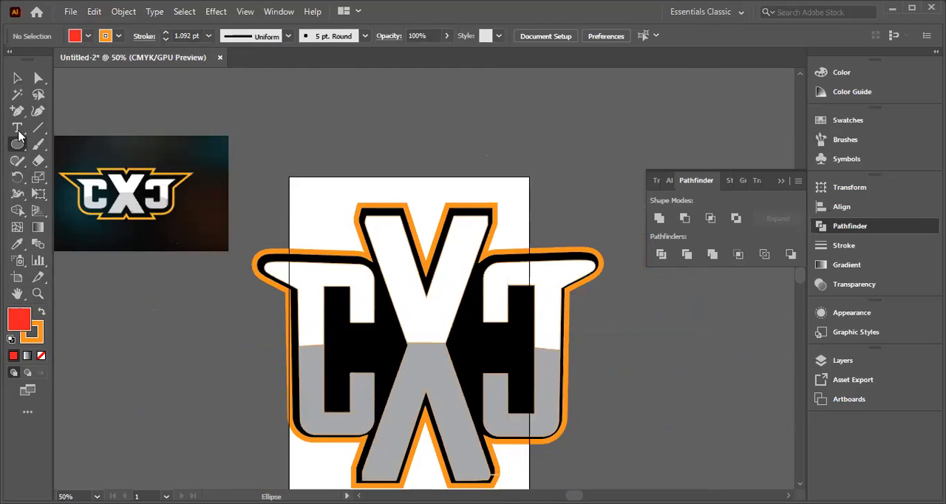
pyautogui.moveTo(269, 330); pyautogui.dragTo(411, 314)
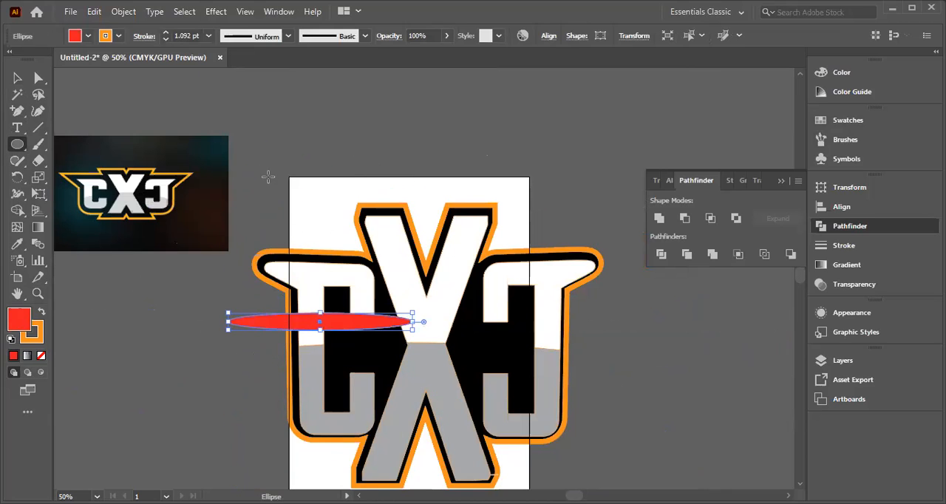
pyautogui.click(267, 185)
pyautogui.press('BackSpace')
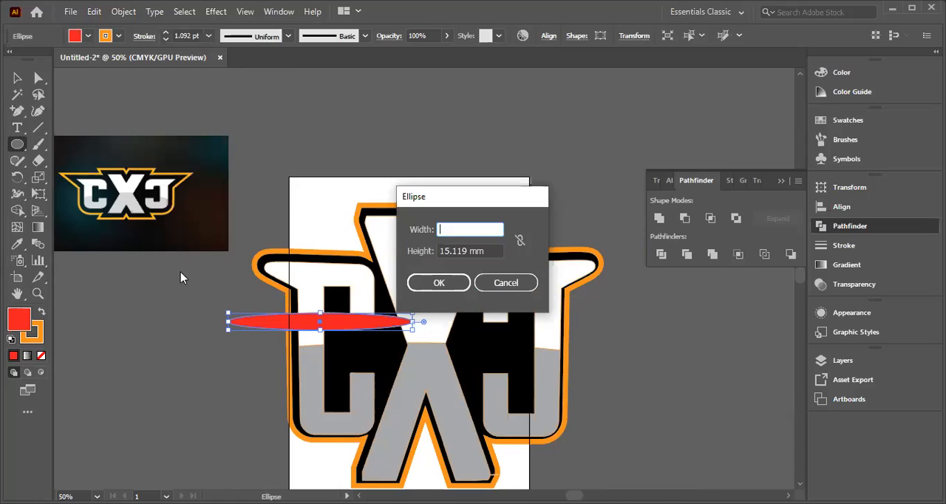
pyautogui.click(503, 284)
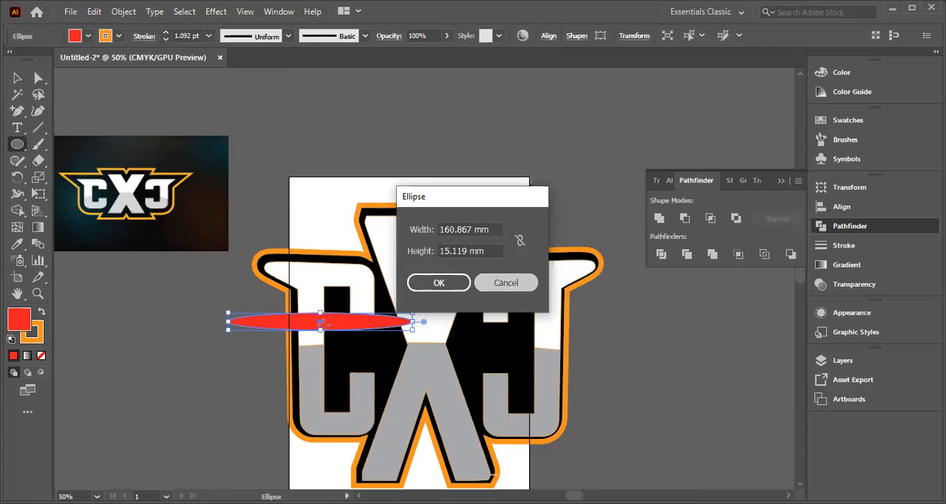
pyautogui.press('Delete')
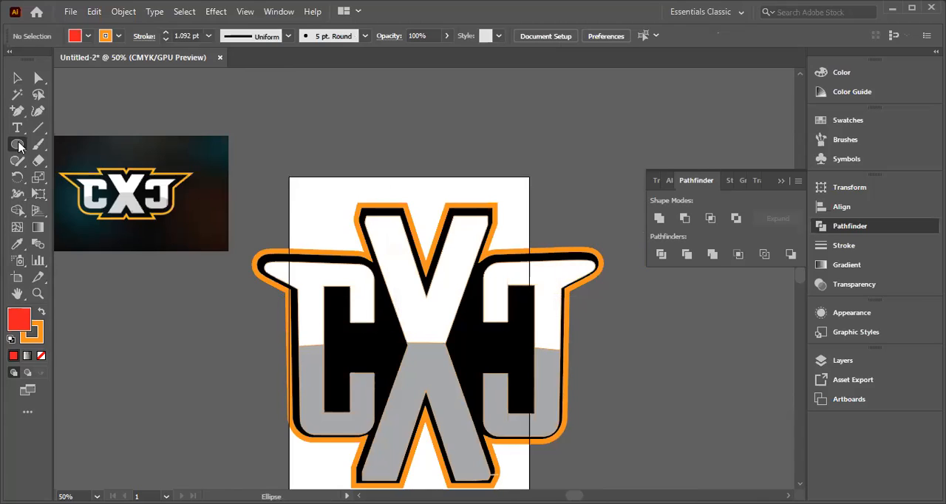
# Step: Draw a wide, flat red ellipse across the middle of the letters and delete the stray tiny ellipse drawn on it
pyautogui.moveTo(18, 146); pyautogui.dragTo(71, 183)
pyautogui.moveTo(229, 332); pyautogui.dragTo(655, 392)
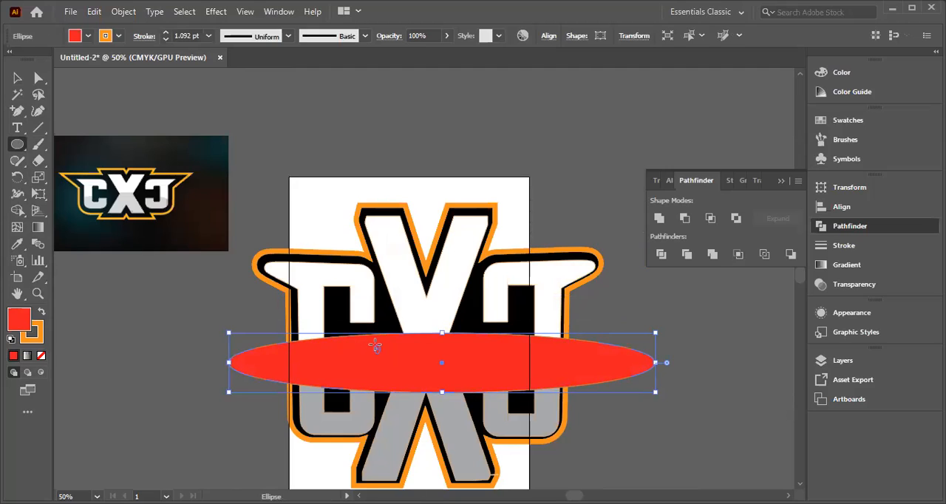
pyautogui.moveTo(378, 348); pyautogui.dragTo(381, 355)
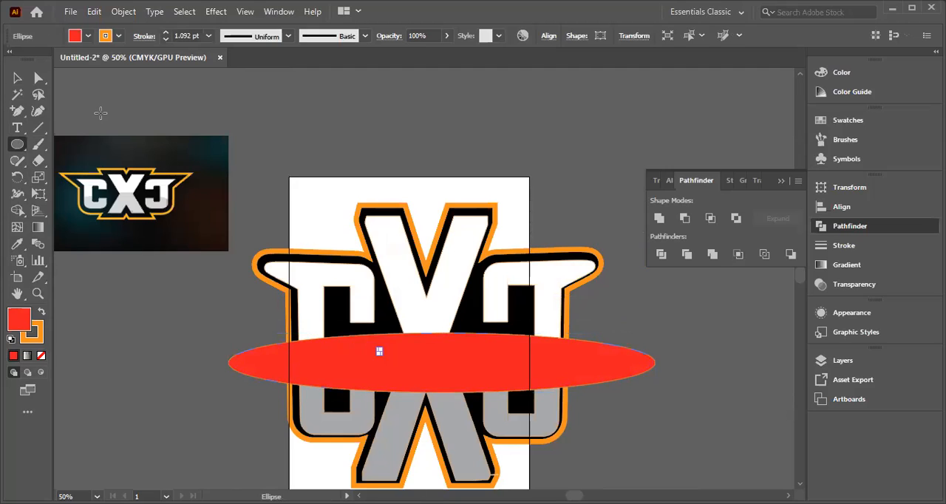
pyautogui.press('Delete')
pyautogui.click(16, 79)
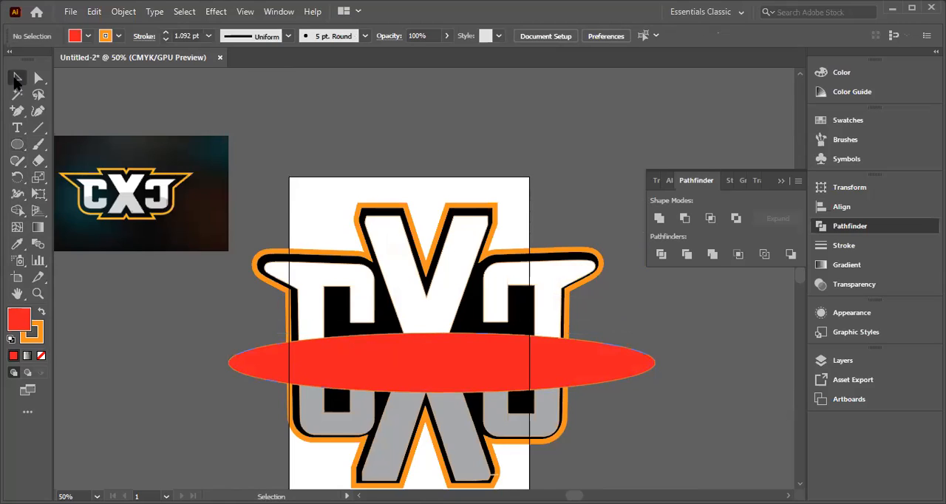
# Step: Scale the flat red ellipse up so it extends well beyond the letters and center it over the white-grey boundary
pyautogui.click(604, 367)
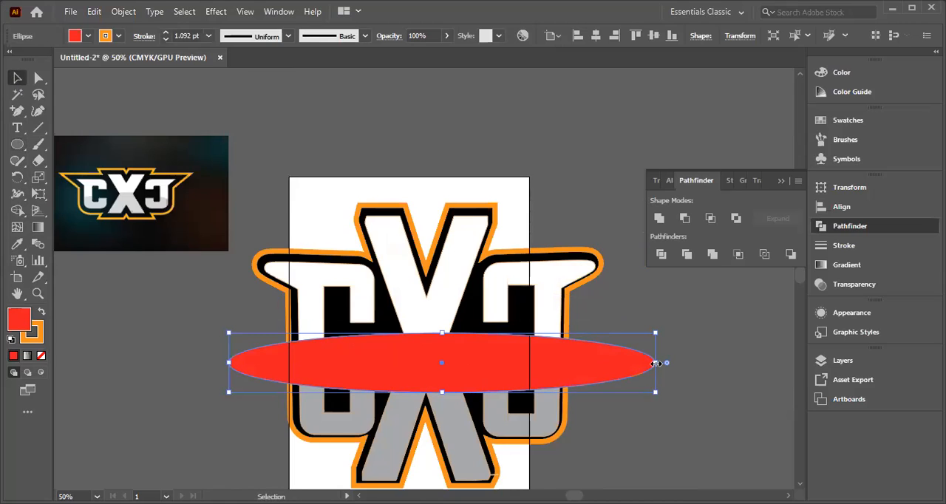
pyautogui.moveTo(702, 375); pyautogui.dragTo(766, 362)
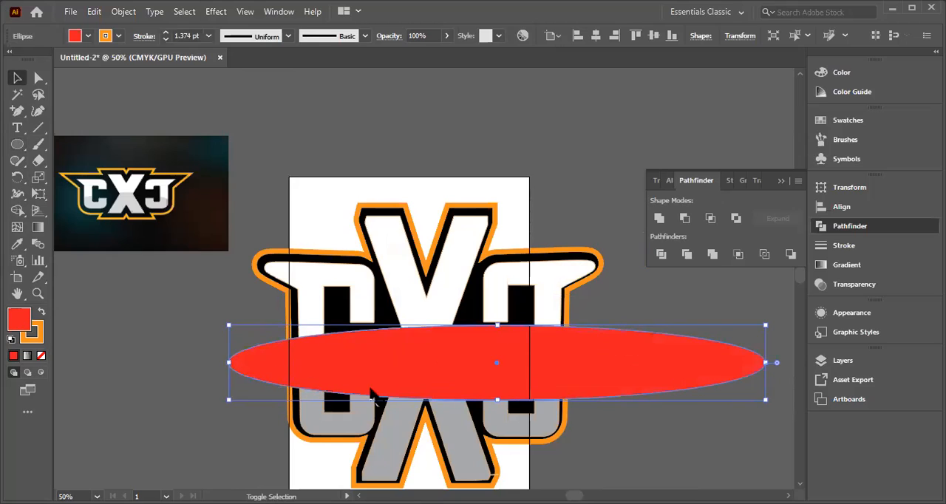
pyautogui.moveTo(366, 356); pyautogui.dragTo(288, 345)
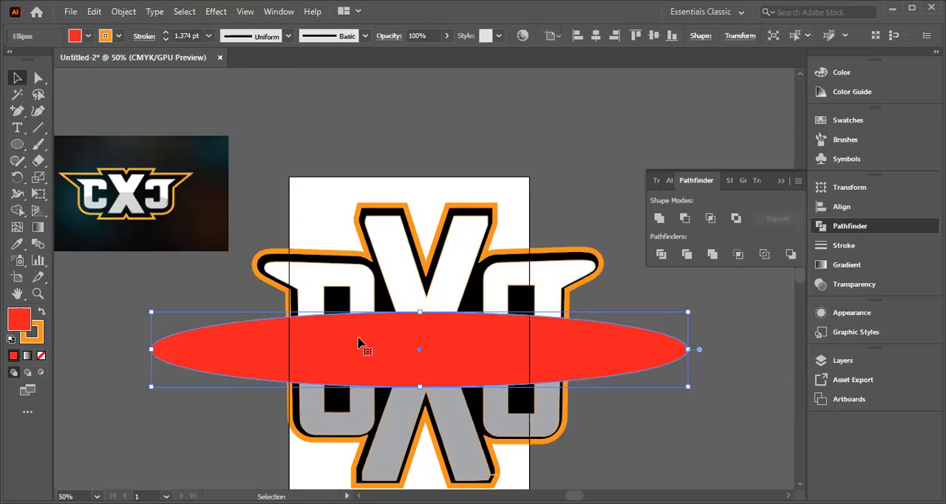
# Step: Split the flat red ellipse and the three white upper letter pieces with Pathfinder Divide and ungroup the result
pyautogui.keyDown('shift'); pyautogui.click(372, 276); pyautogui.keyUp('shift')
pyautogui.keyDown('shift'); pyautogui.click(398, 275); pyautogui.keyUp('shift')
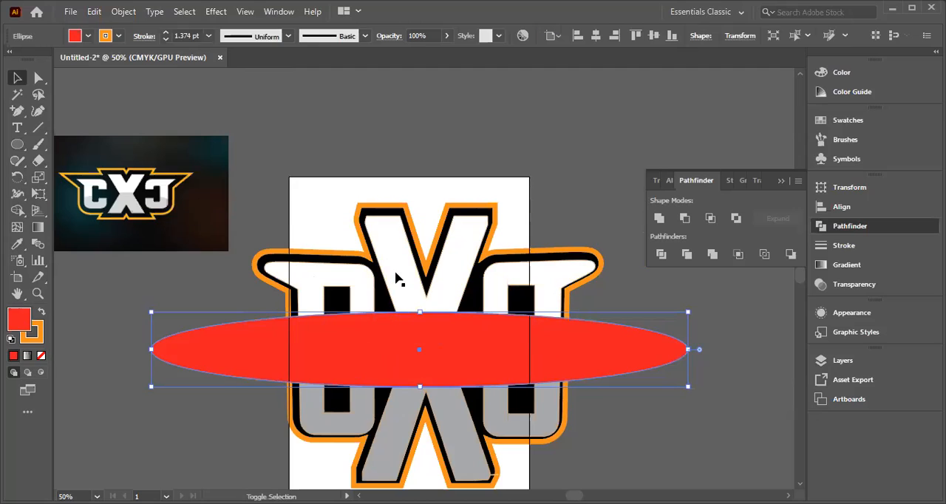
pyautogui.keyDown('shift'); pyautogui.click(525, 285); pyautogui.keyUp('shift')
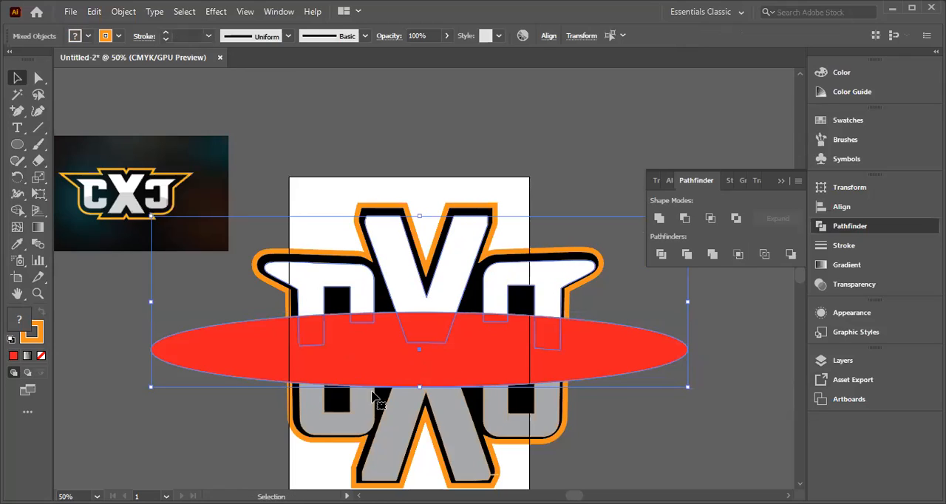
pyautogui.rightClick(407, 295)
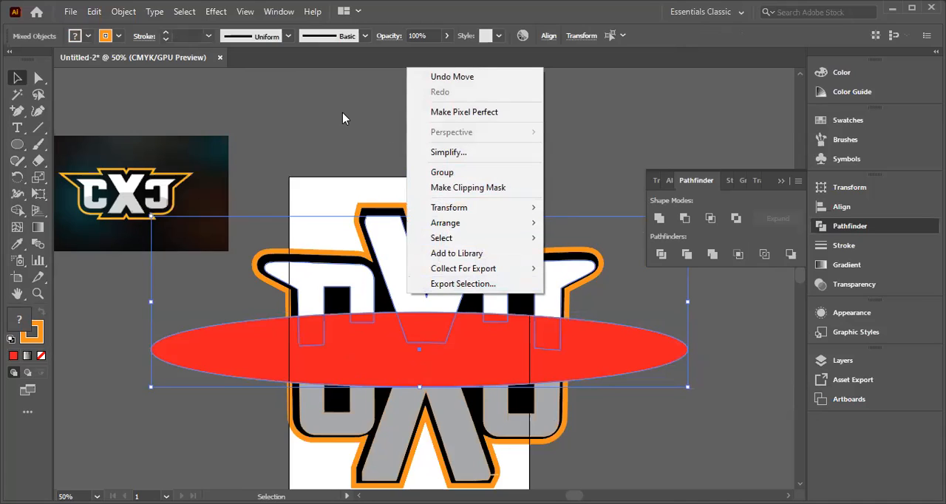
pyautogui.click(662, 255)
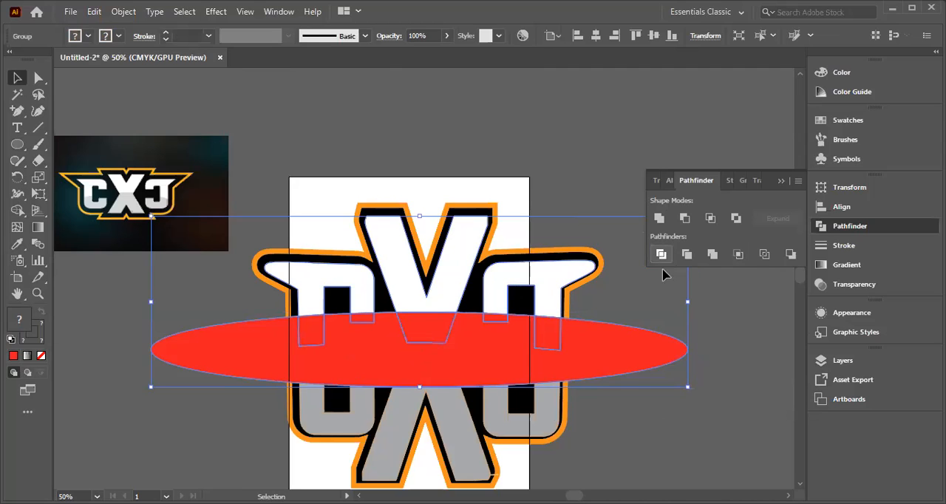
pyautogui.rightClick(446, 309)
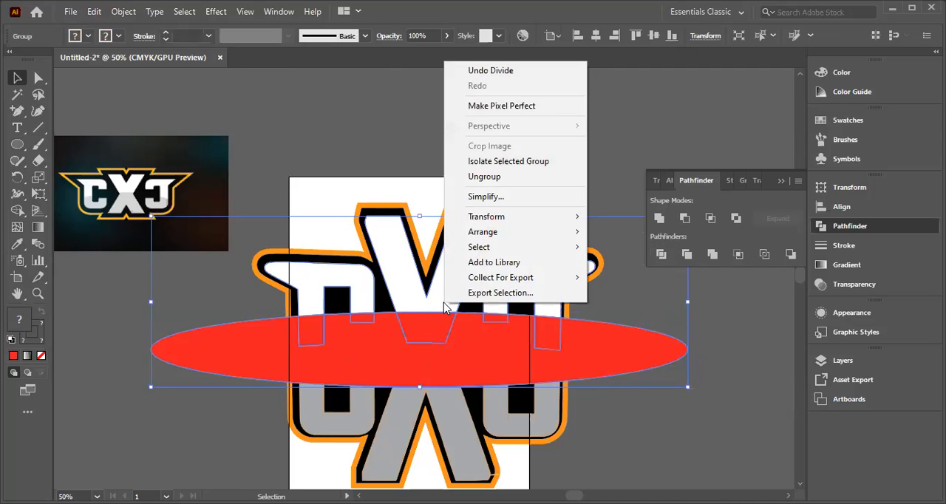
pyautogui.click(479, 178)
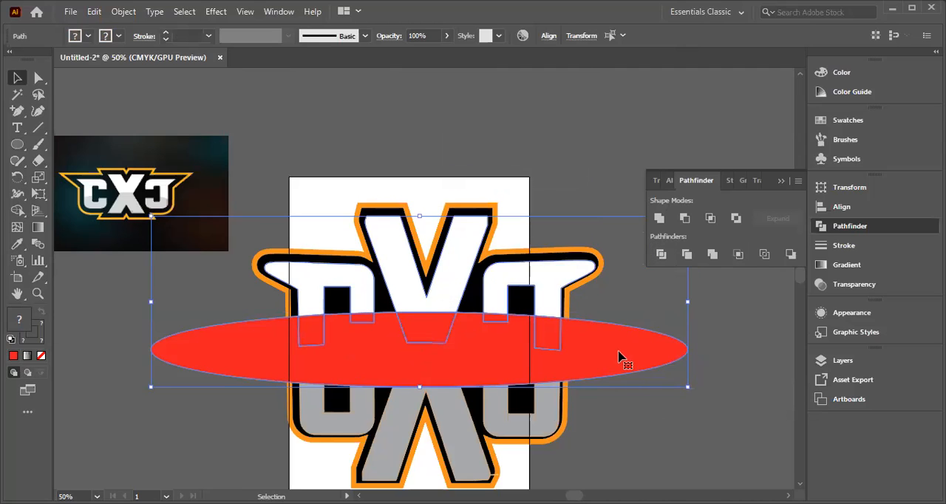
# Step: Pull the leftover outer part of the divided red ellipse off the letters and delete it
pyautogui.moveTo(623, 351)
pyautogui.mouseDown()
pyautogui.moveTo(676, 372)
pyautogui.moveTo(693, 368)
pyautogui.moveTo(623, 350)
pyautogui.mouseUp()
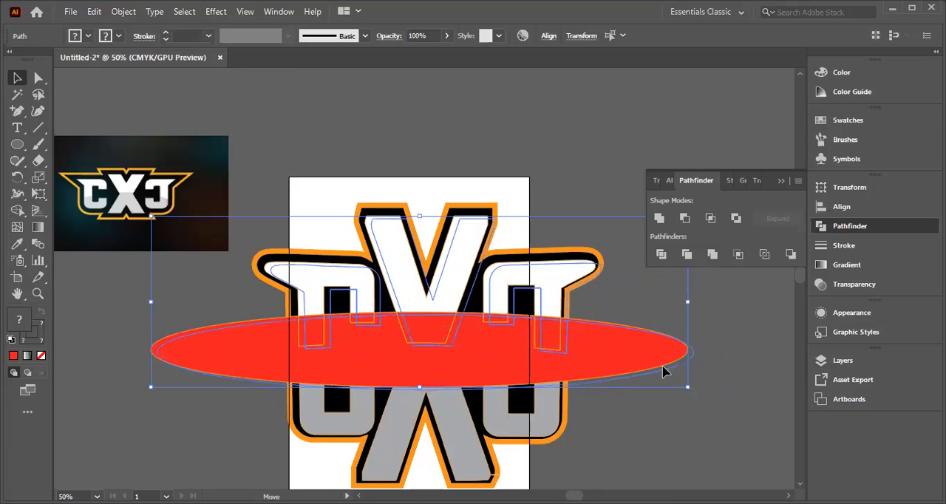
pyautogui.hotkey('ctrl', 'z')
pyautogui.click(718, 389)
pyautogui.moveTo(625, 362); pyautogui.dragTo(714, 395)
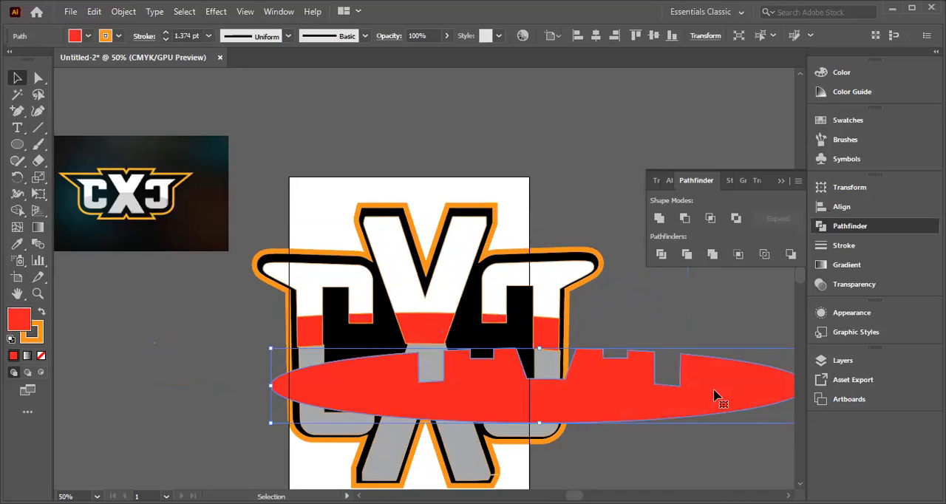
pyautogui.press('Delete')
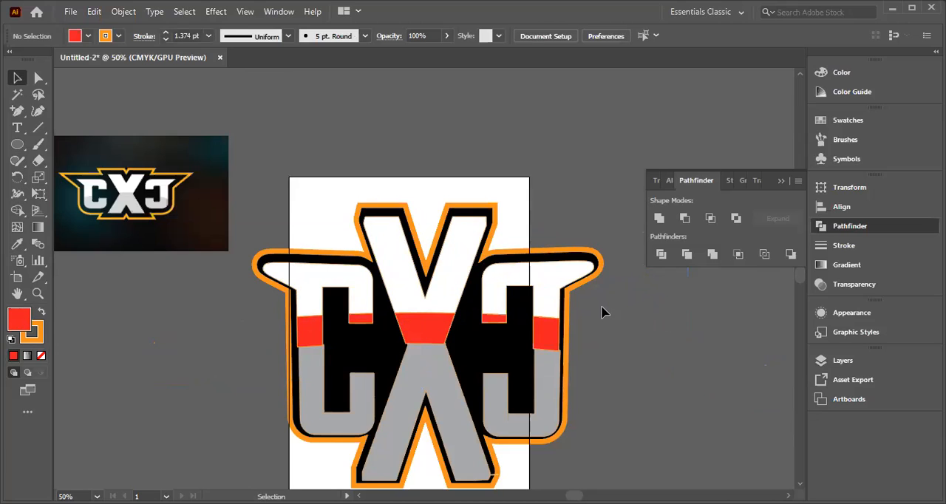
# Step: Undo the ellipse division, its scaling and its drawing until the flat red ellipse is removed from the letters
pyautogui.hotkey('ctrl', 'a')
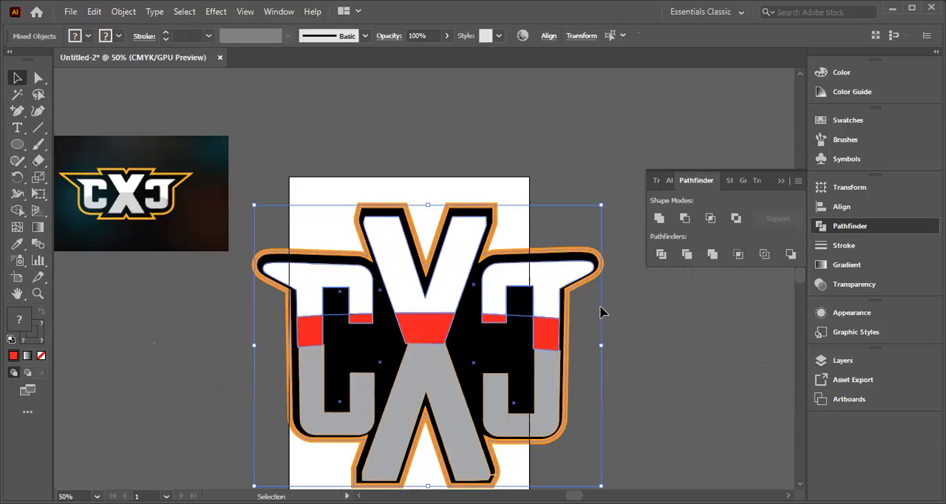
pyautogui.hotkey('ctrl', 'z')
pyautogui.hotkey('ctrl', 'z')
pyautogui.hotkey('ctrl', 'z')
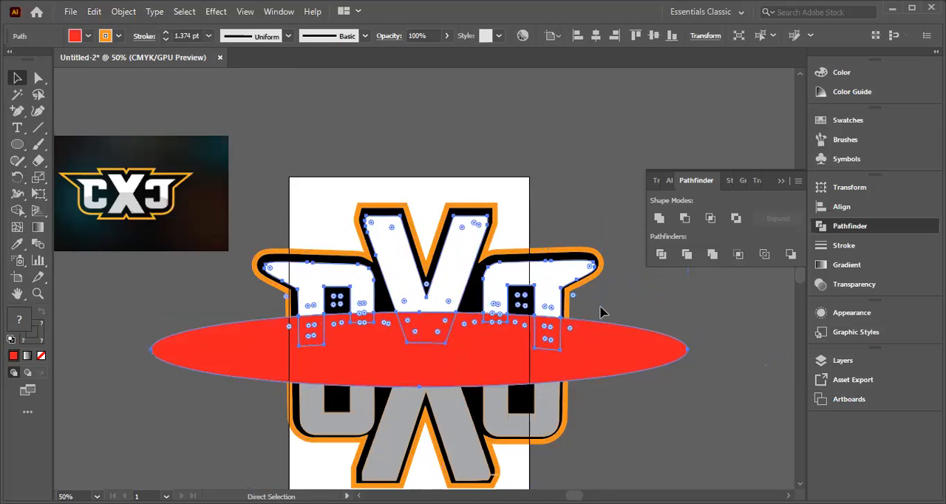
pyautogui.hotkey('ctrl', 'z')
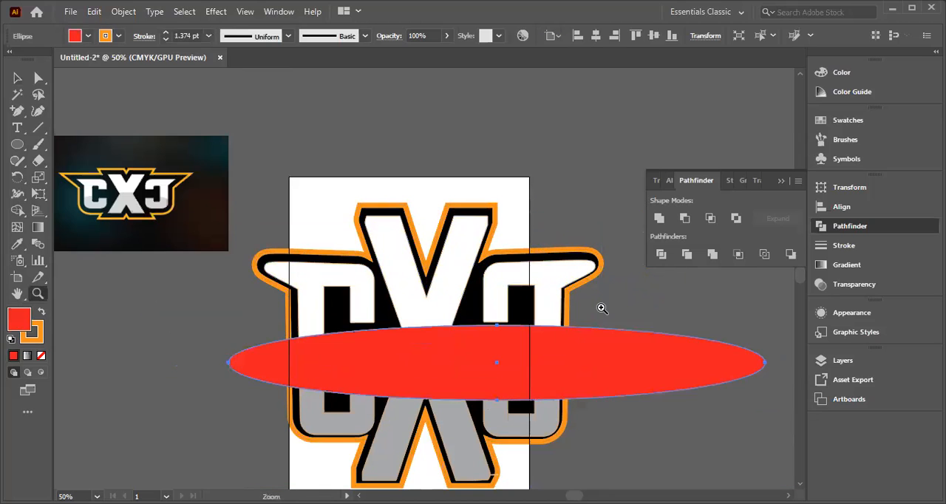
pyautogui.hotkey('ctrl', 'z')
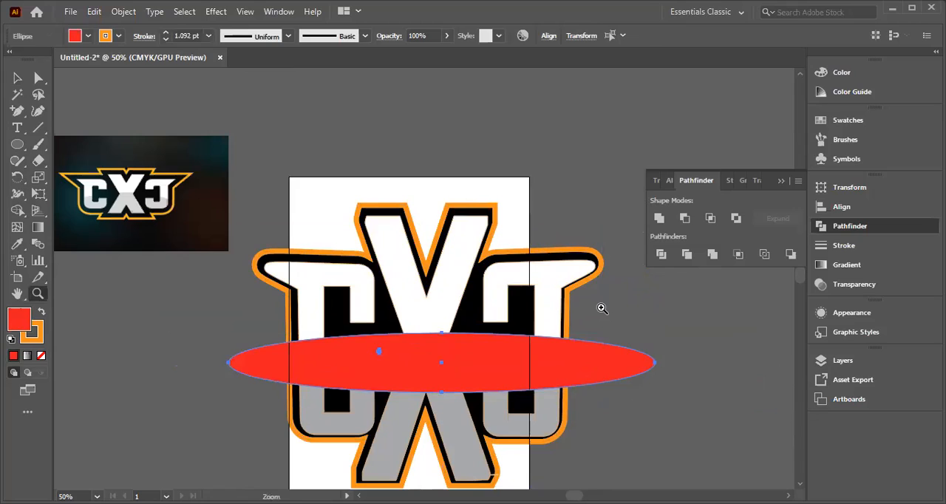
pyautogui.hotkey('ctrl', 'z')
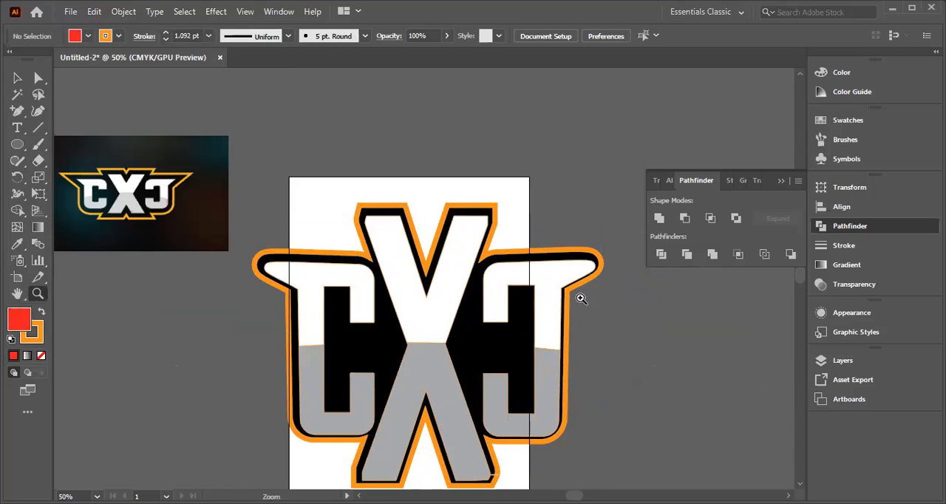
# Step: Shift the orange-outlined black backing shape slightly right and down behind the letters with the Direct Selection tool, and deselect it
pyautogui.click(17, 82)
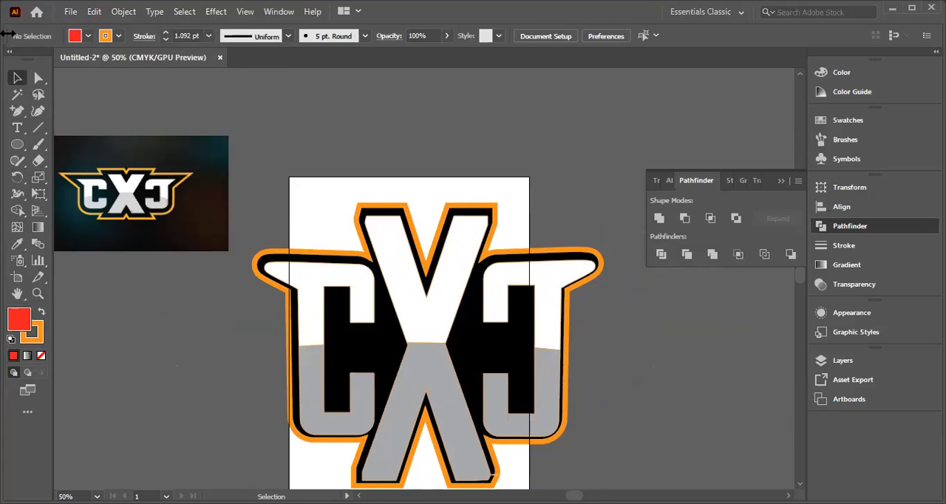
pyautogui.click(38, 78)
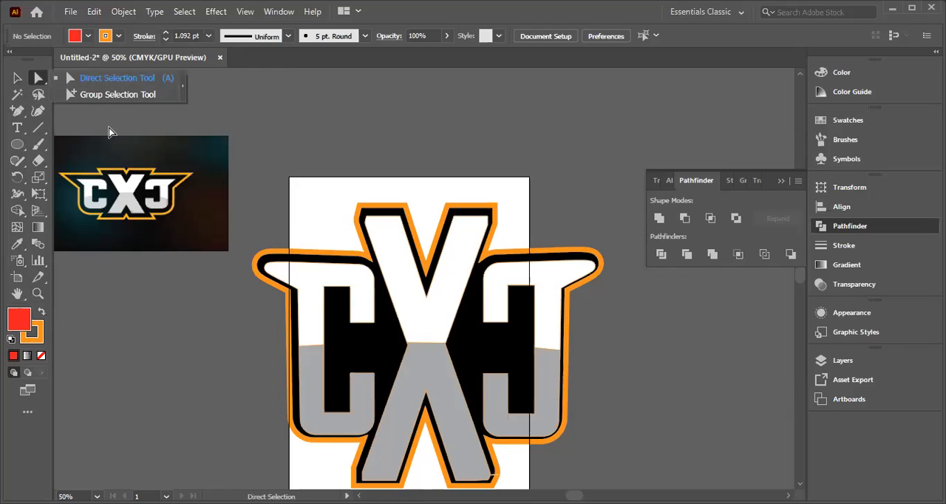
pyautogui.click(118, 78)
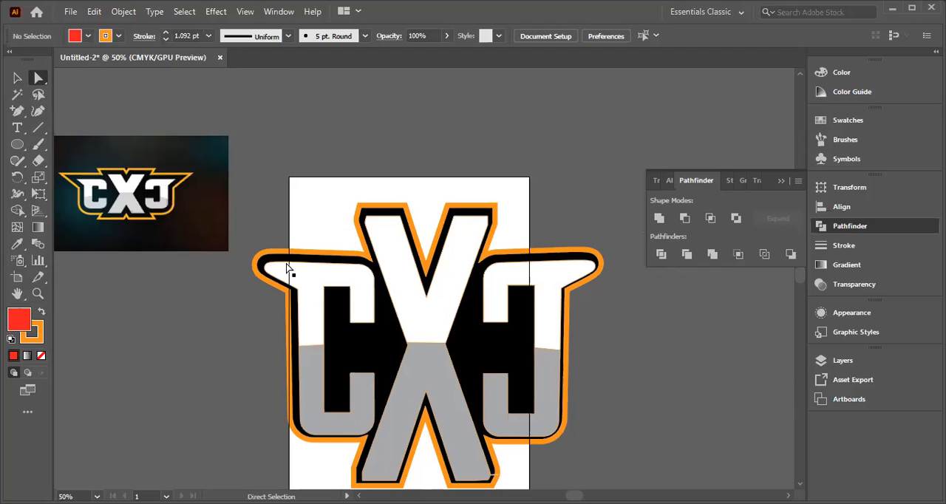
pyautogui.click(288, 269)
pyautogui.moveTo(270, 264)
pyautogui.mouseDown()
pyautogui.moveTo(211, 253)
pyautogui.moveTo(275, 268)
pyautogui.mouseUp()
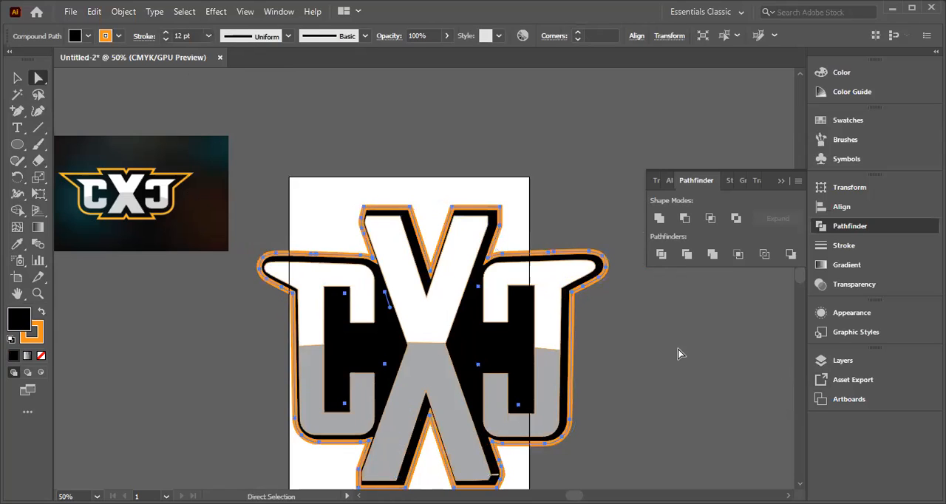
pyautogui.click(703, 358)
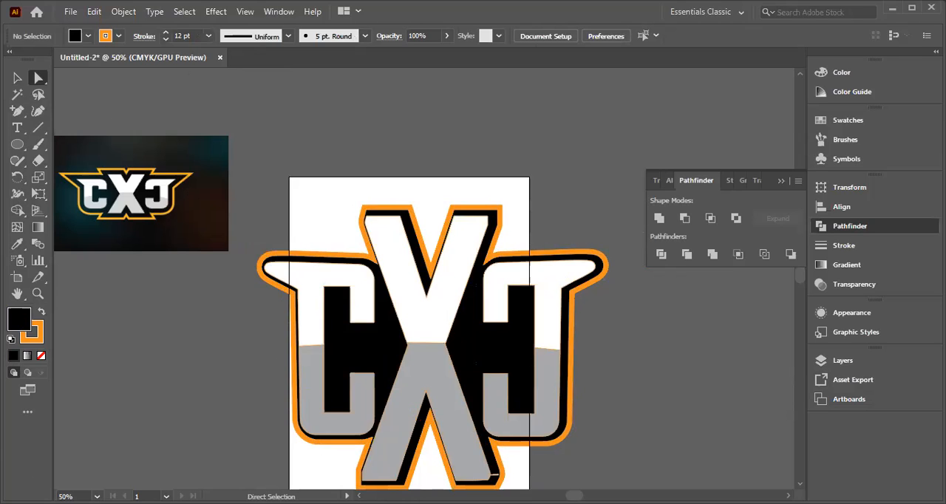
pyautogui.click(71, 13)
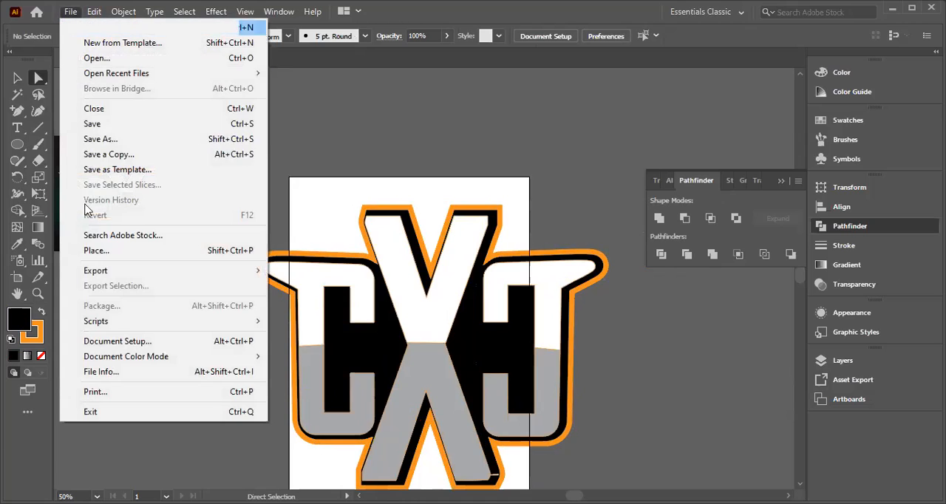
pyautogui.click(34, 5)
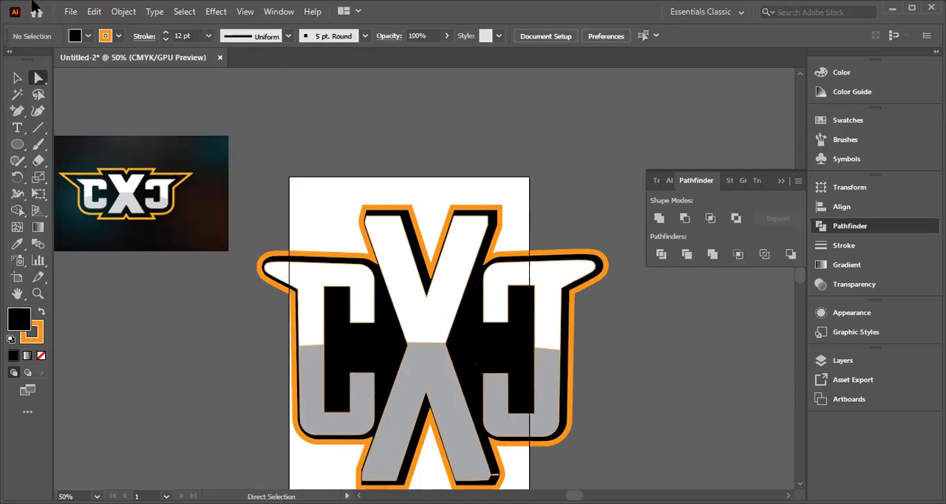
pyautogui.click(69, 12)
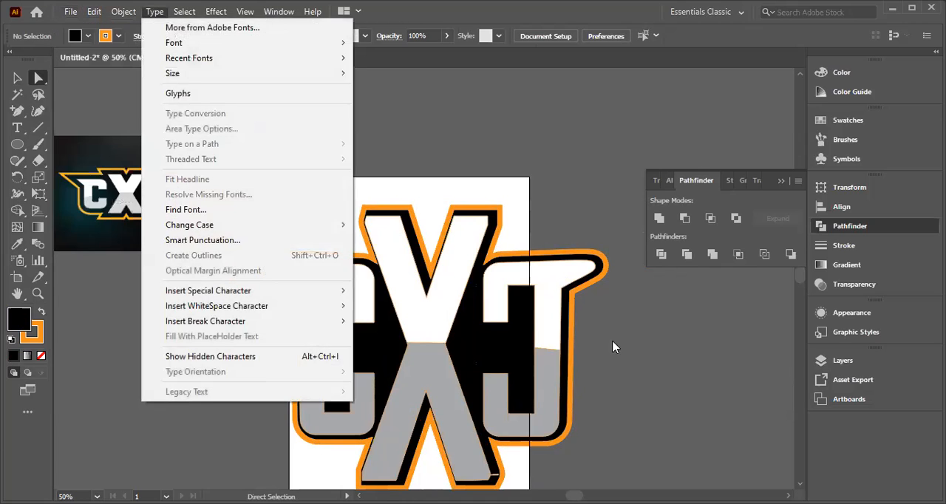
pyautogui.click(635, 304)
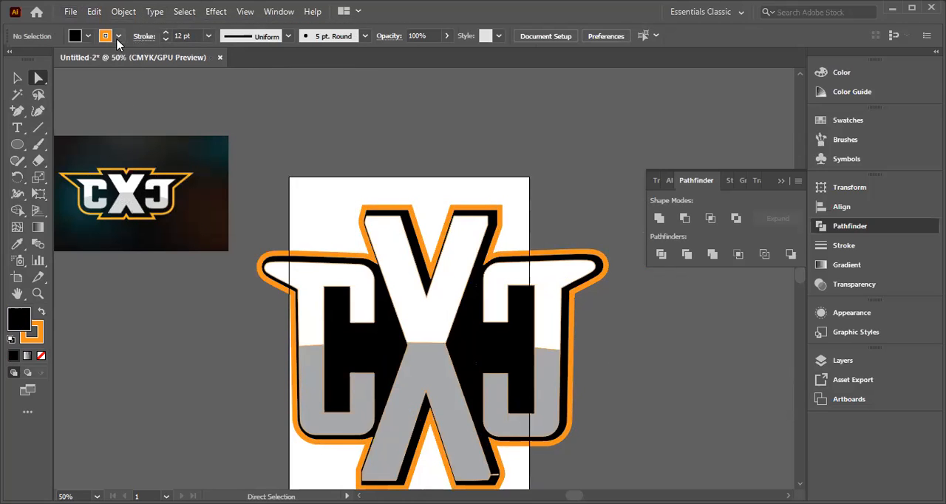
pyautogui.click(68, 13)
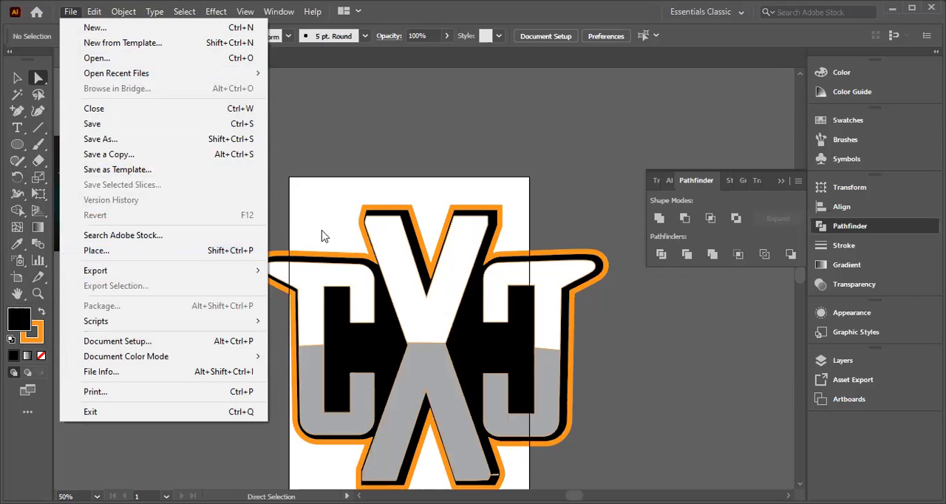
pyautogui.click(297, 120)
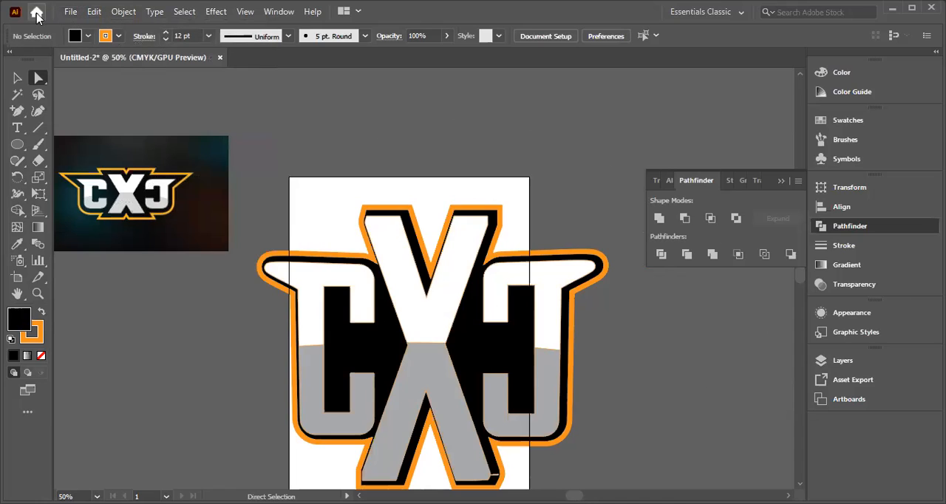
pyautogui.scroll(-1, 730, 470)
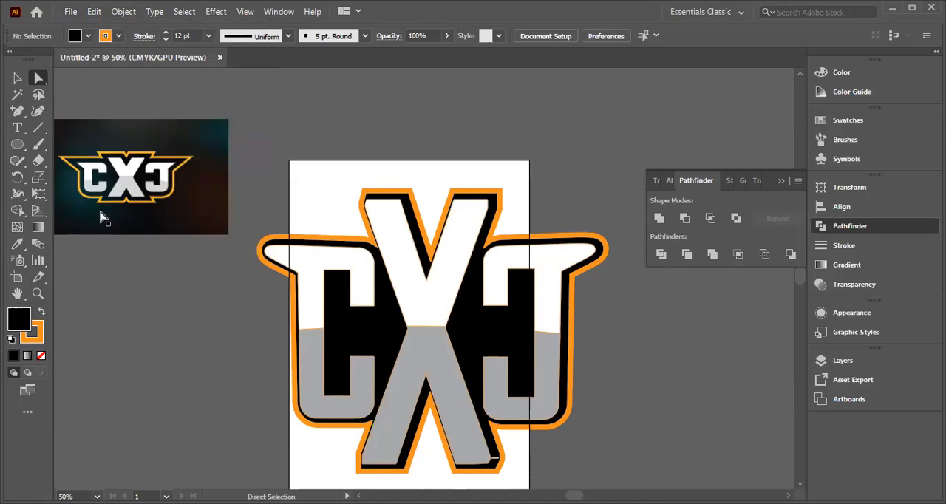
# Step: Create a new A4 document and place the maxresdefault reference image across its artboard
pyautogui.click(34, 16)
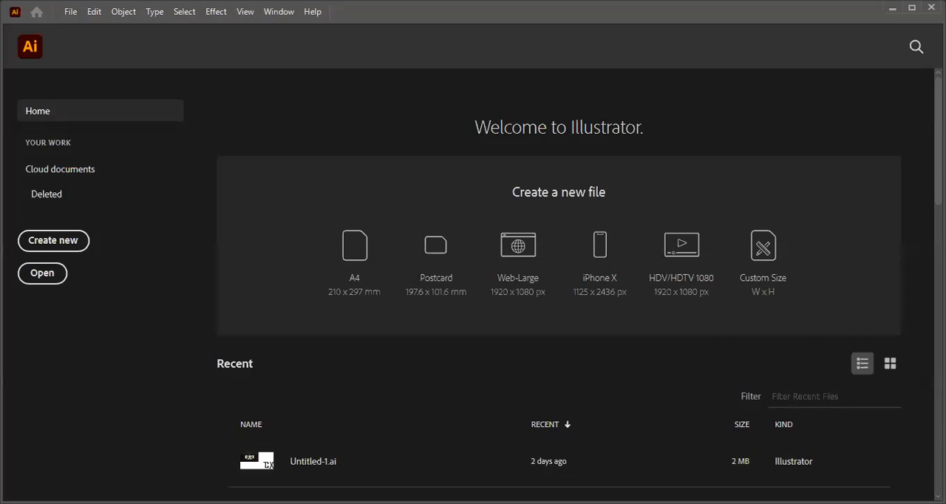
pyautogui.click(354, 262)
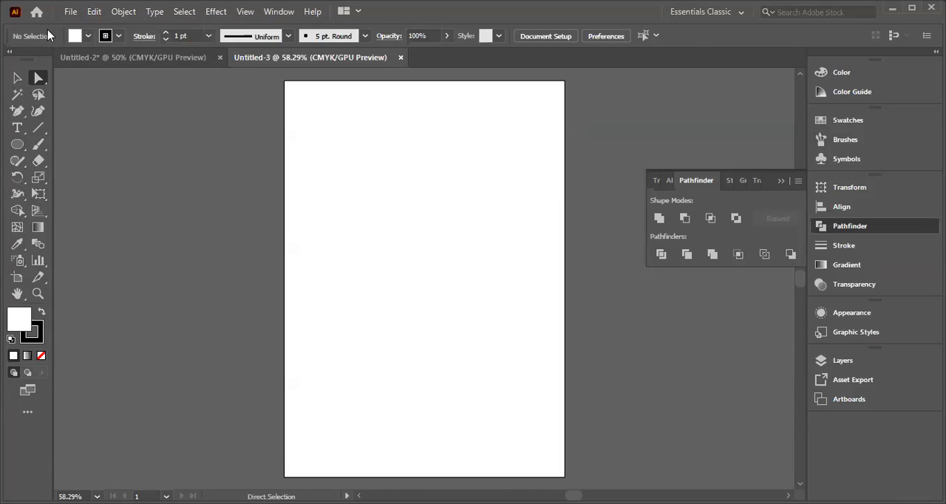
pyautogui.click(72, 12)
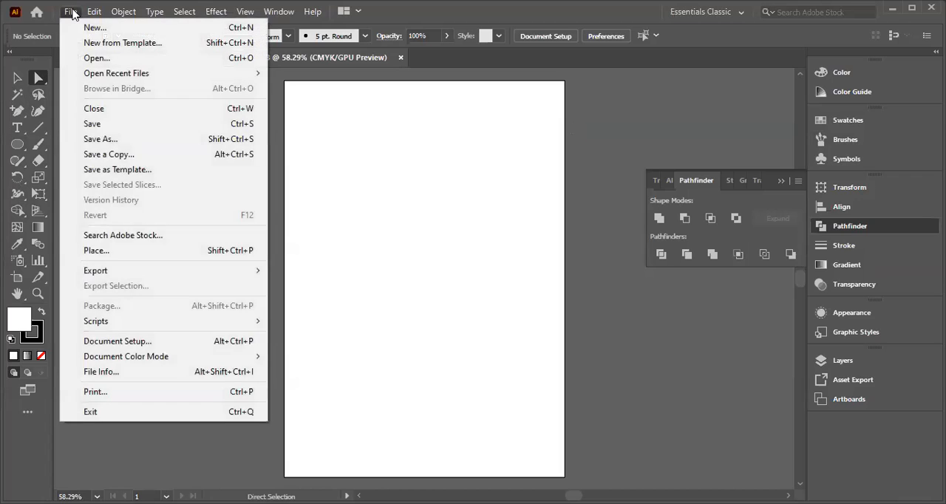
pyautogui.click(99, 252)
pyautogui.click(232, 219)
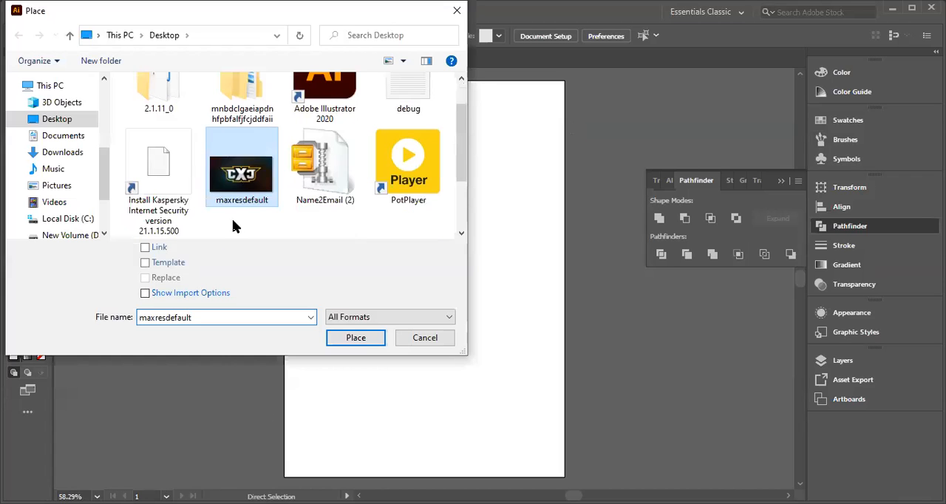
pyautogui.click(353, 338)
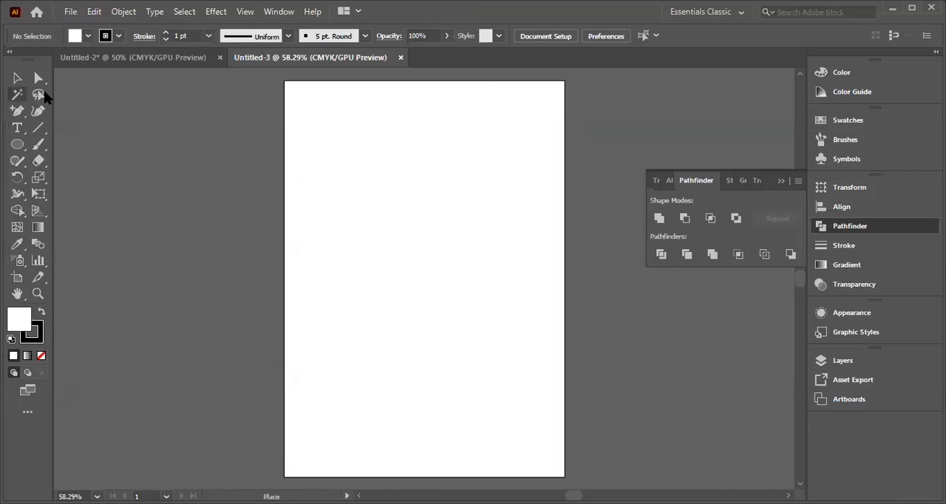
pyautogui.click(110, 100)
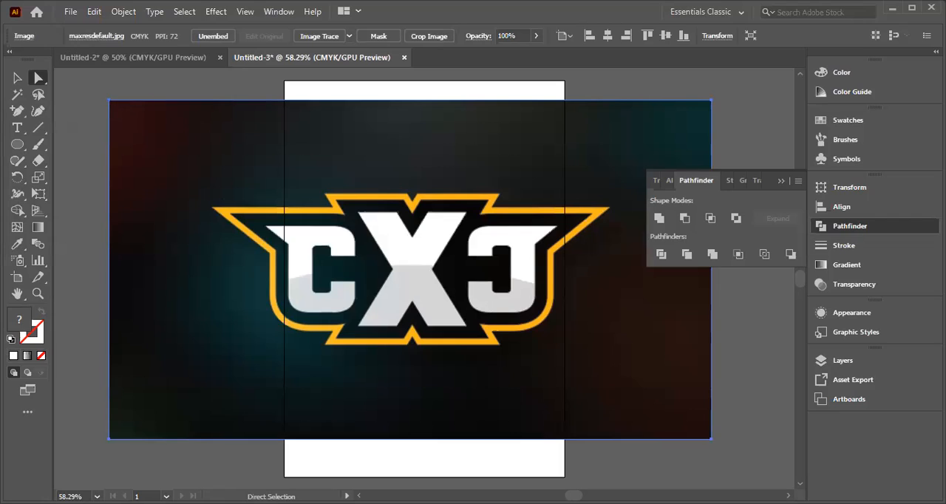
# Step: Reposition the placed reference image so it lies across the artboard, slightly further left than where it was placed
pyautogui.press('v')
pyautogui.press('a')
pyautogui.hotkey('ctrl', 'shift', 'a')
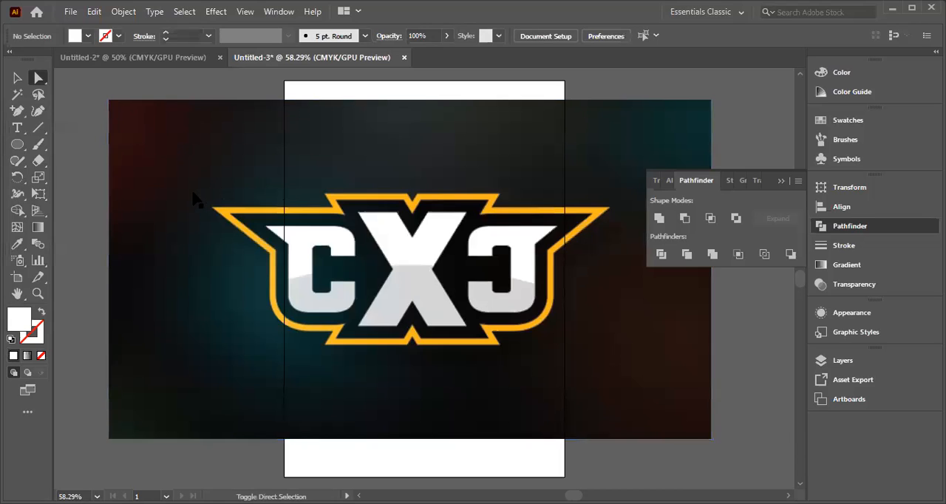
pyautogui.click(132, 130)
pyautogui.moveTo(110, 105); pyautogui.dragTo(280, 275)
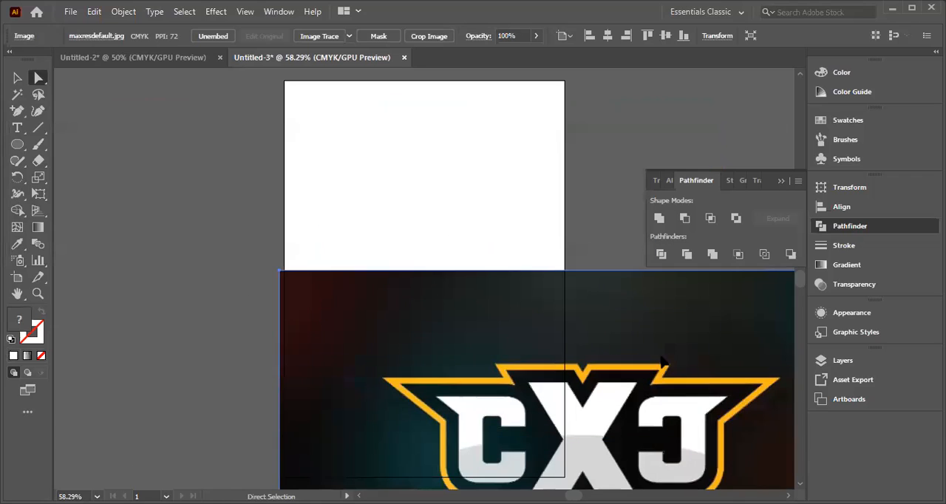
pyautogui.moveTo(452, 362); pyautogui.dragTo(259, 186)
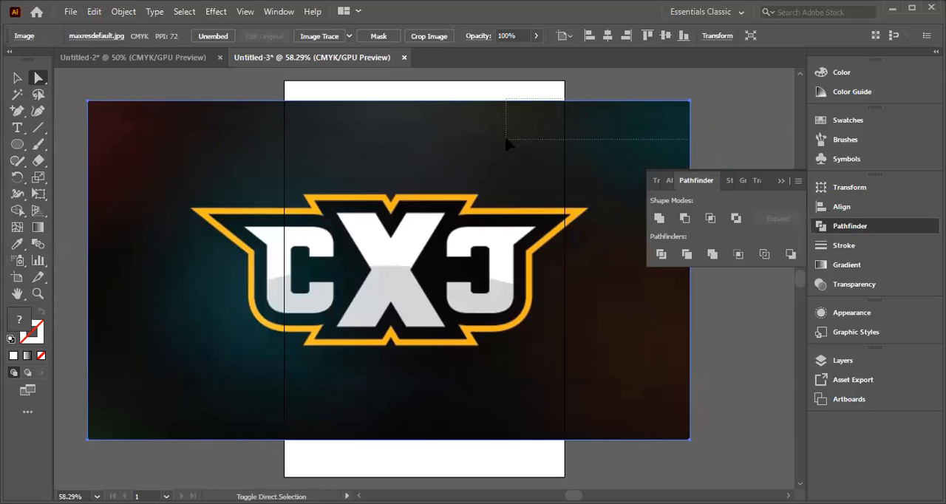
# Step: Try to resize the placed reference image from its upper-left corner with the Direct Selection tool
pyautogui.click(694, 109)
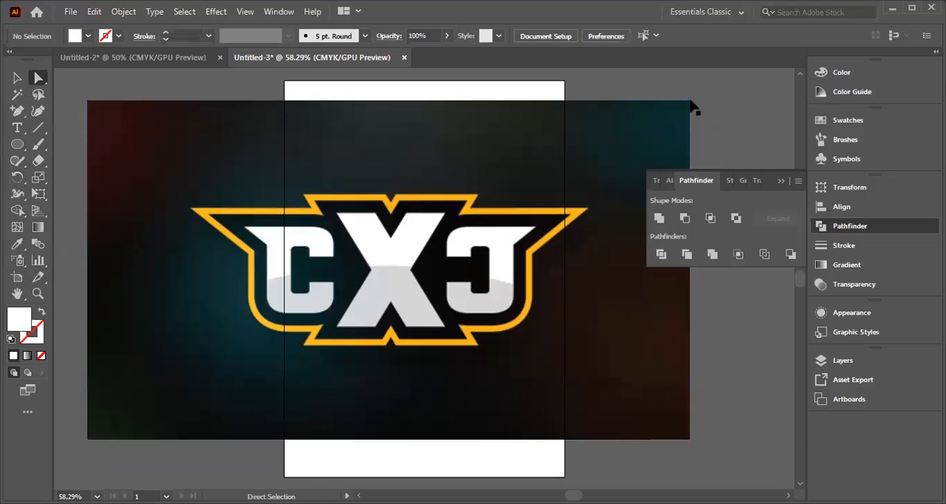
pyautogui.click(96, 108)
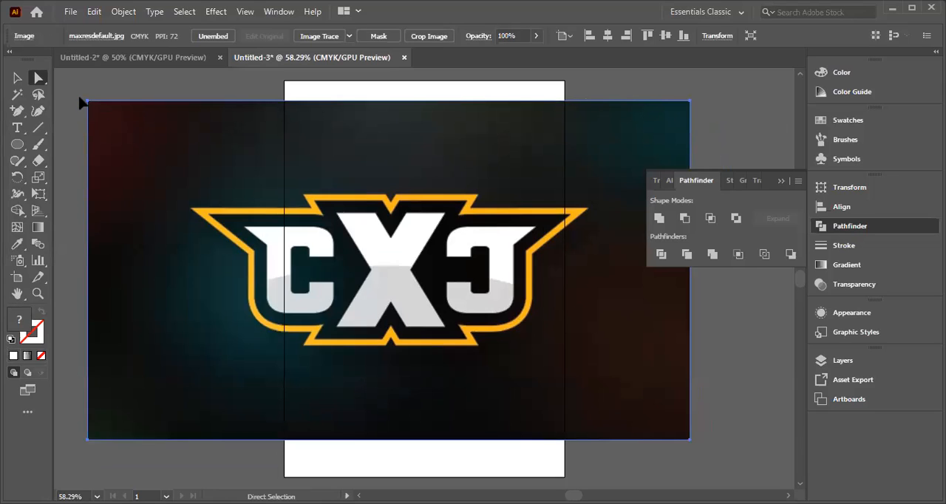
pyautogui.moveTo(88, 101); pyautogui.dragTo(212, 146)
pyautogui.moveTo(64, 85); pyautogui.dragTo(121, 156)
pyautogui.click(62, 89)
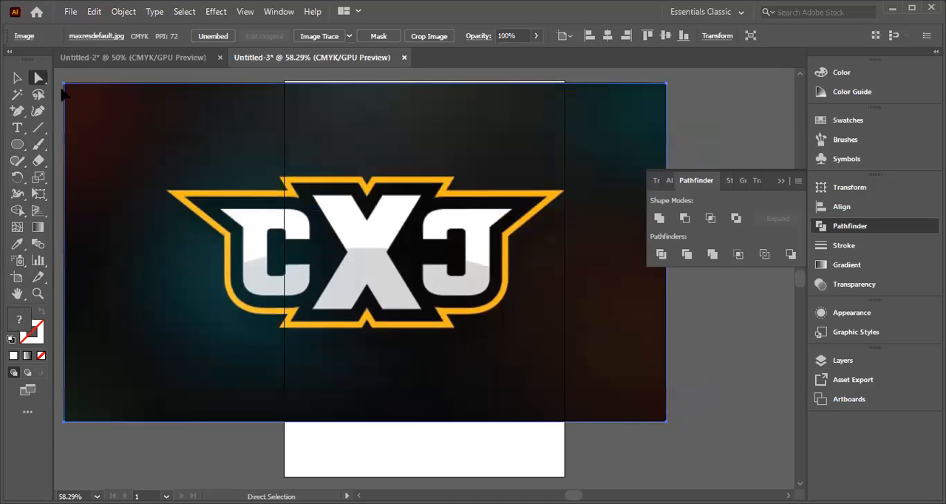
pyautogui.moveTo(64, 87); pyautogui.dragTo(303, 129)
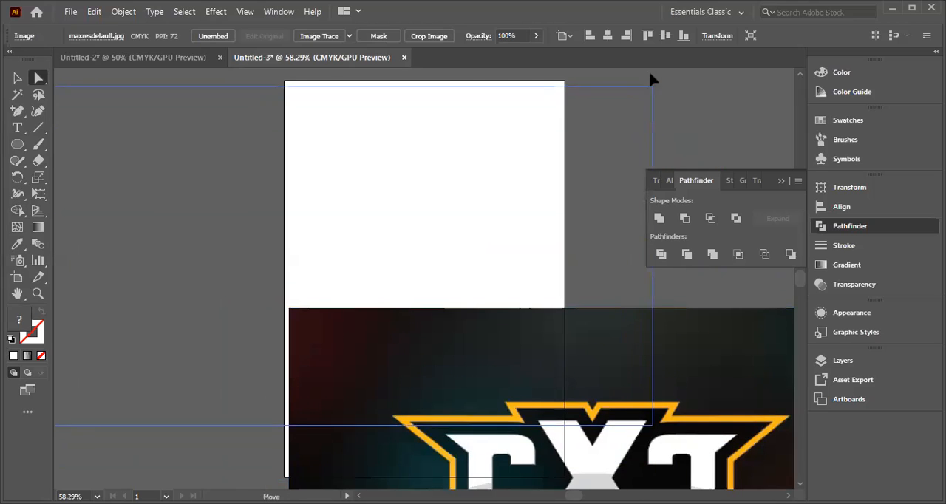
pyautogui.moveTo(650, 78); pyautogui.dragTo(652, 79)
pyautogui.moveTo(605, 95); pyautogui.dragTo(606, 95)
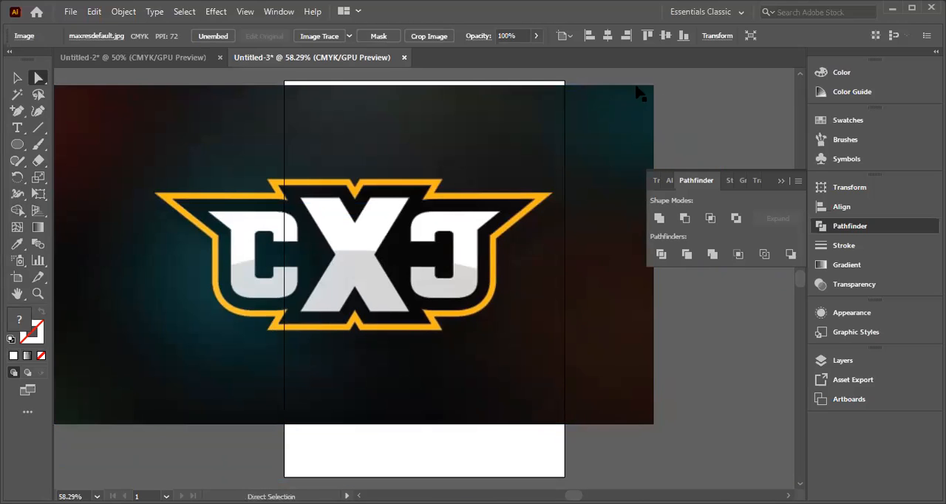
# Step: Try to resize the reference image from its upper-right corner with Direct Selection, and move it back across the artboard
pyautogui.moveTo(477, 111); pyautogui.dragTo(229, 126)
pyautogui.moveTo(151, 179); pyautogui.dragTo(295, 178)
pyautogui.moveTo(191, 192); pyautogui.dragTo(382, 205)
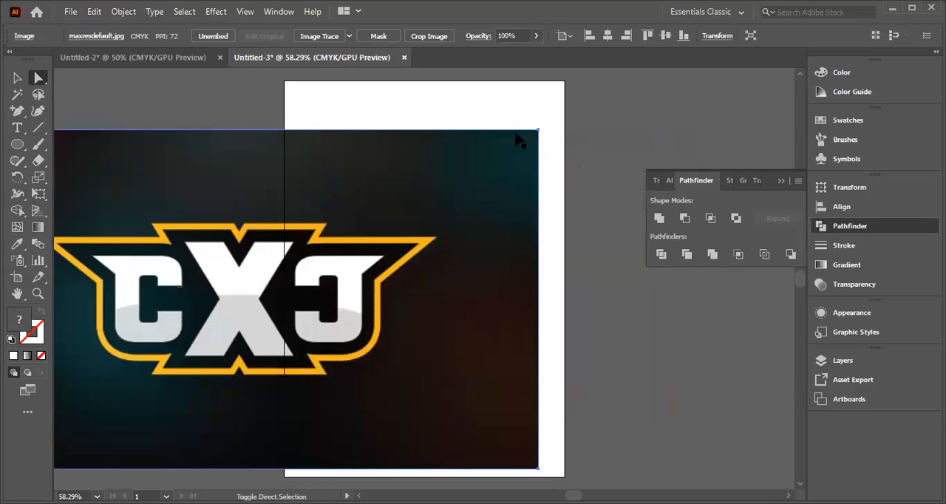
pyautogui.hotkey('ctrl', 'shift', 'a')
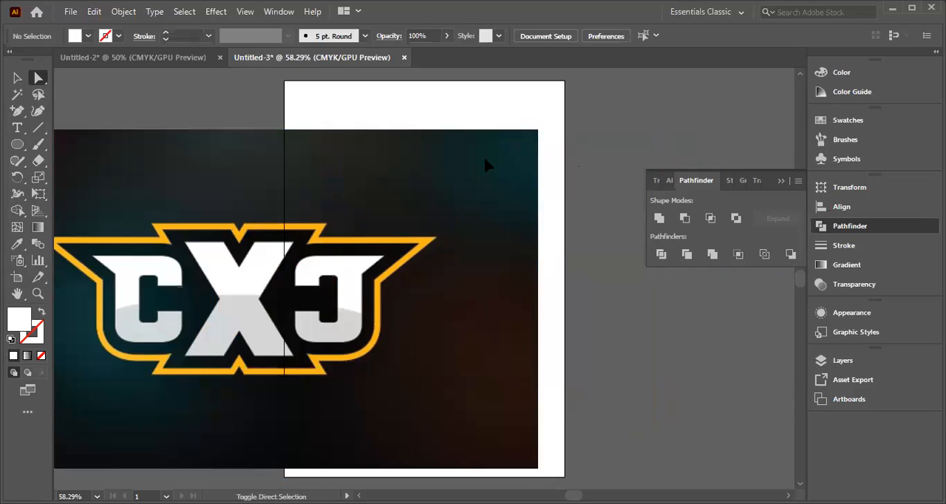
pyautogui.click(536, 132)
pyautogui.moveTo(435, 168); pyautogui.dragTo(105, 170)
pyautogui.moveTo(149, 214); pyautogui.dragTo(446, 207)
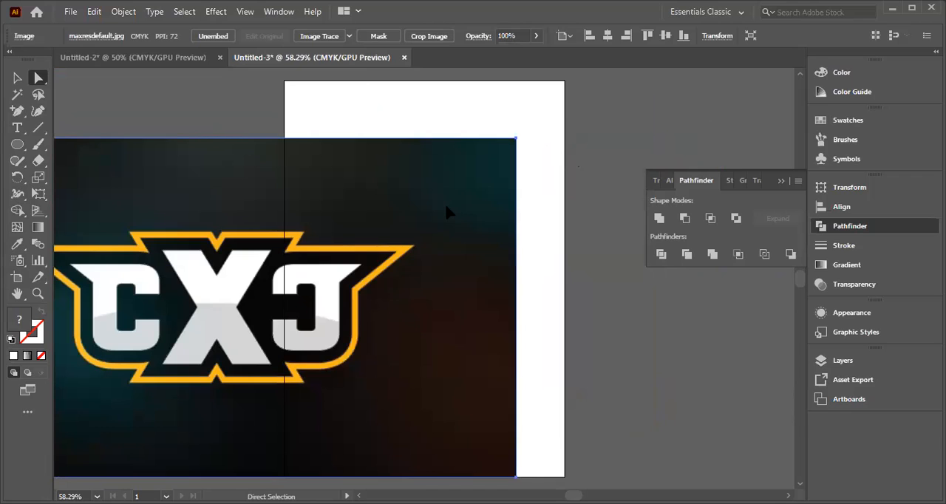
pyautogui.moveTo(467, 199); pyautogui.dragTo(662, 157)
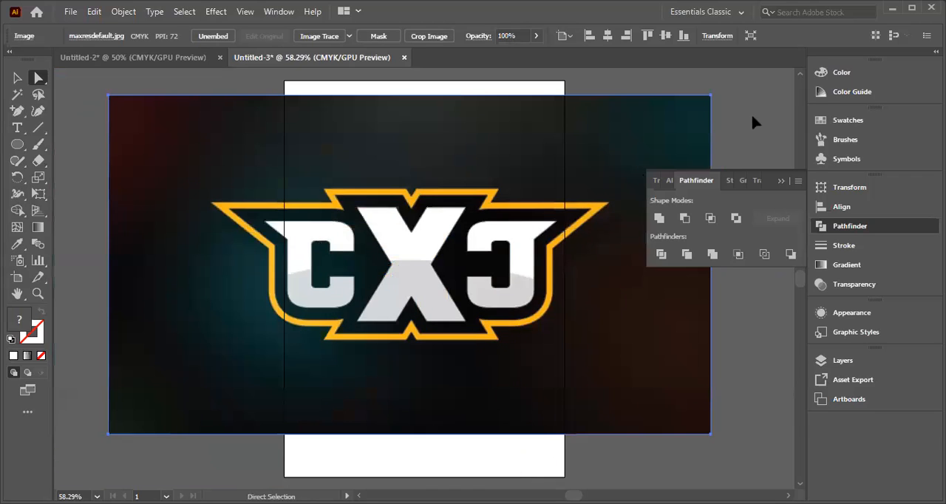
pyautogui.click(713, 97)
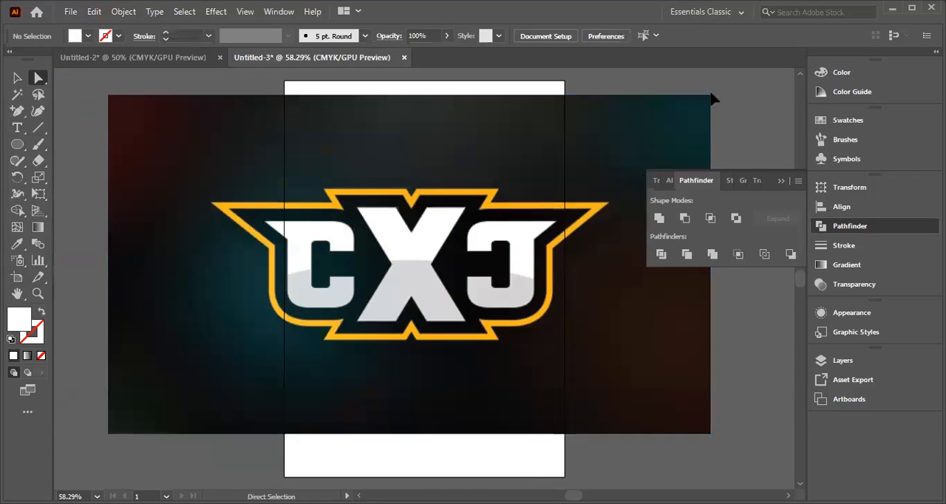
pyautogui.moveTo(529, 180); pyautogui.dragTo(528, 181)
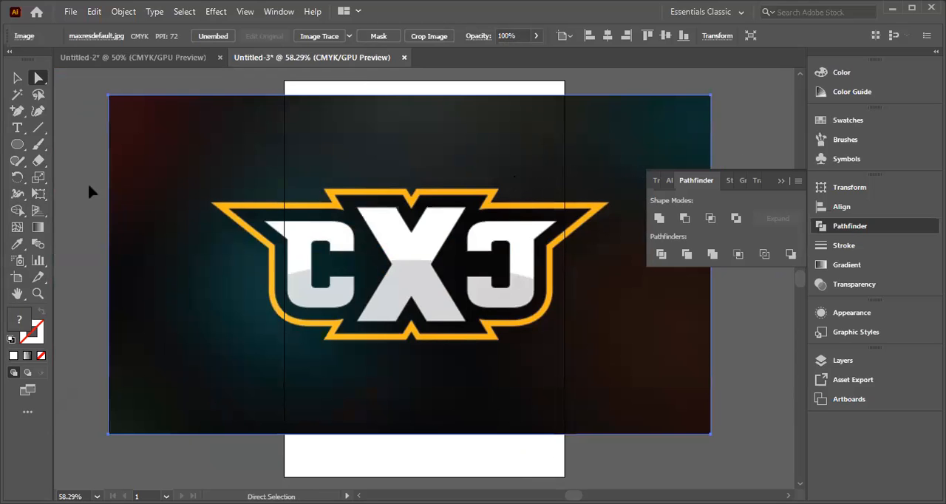
# Step: Scale the reference image down to roughly a third of its width and place it left of the artboard, near the top
pyautogui.click(17, 77)
pyautogui.moveTo(109, 97); pyautogui.dragTo(516, 342)
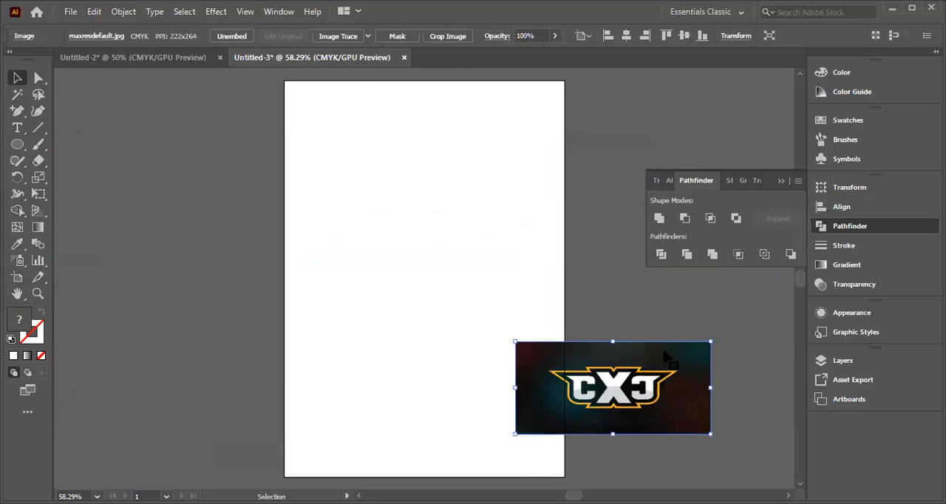
pyautogui.moveTo(626, 365); pyautogui.dragTo(183, 127)
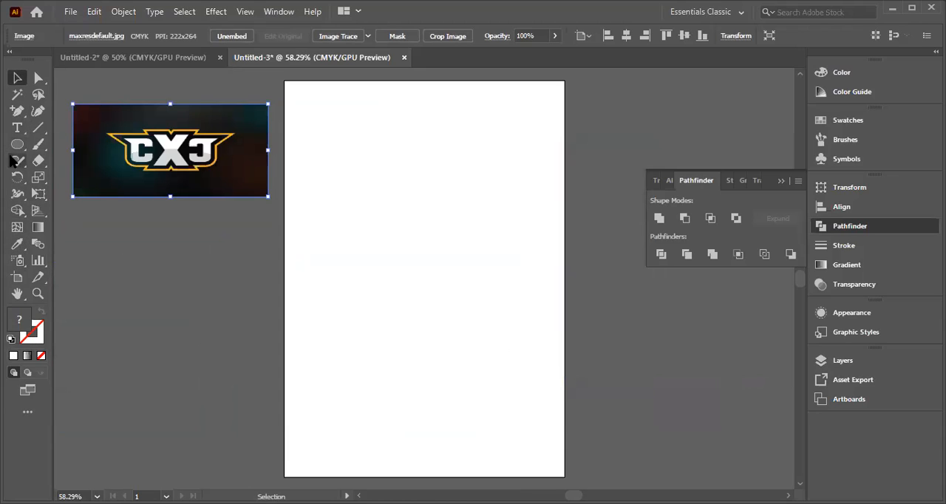
# Step: Add the single letter "c" as text on the upper part of the artboard and enlarge it to about 315 pt
pyautogui.click(17, 127)
pyautogui.click(340, 159)
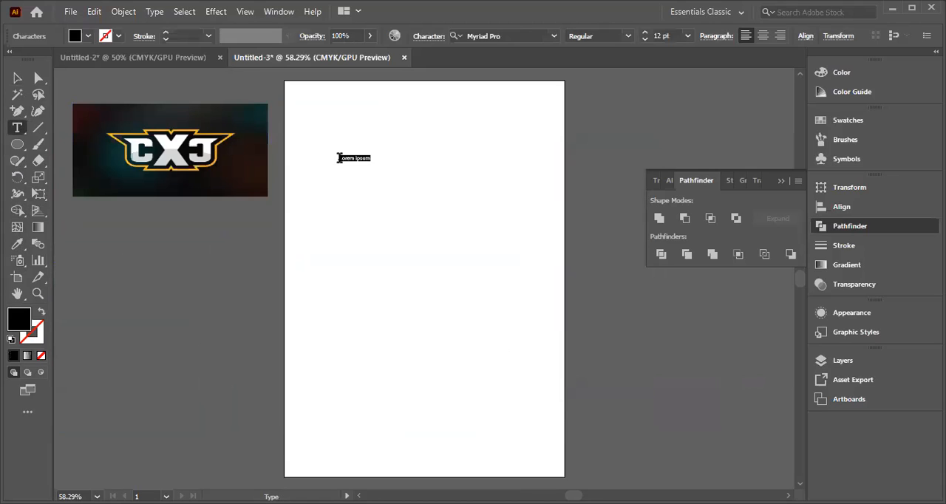
pyautogui.press('BackSpace')
pyautogui.click(17, 77)
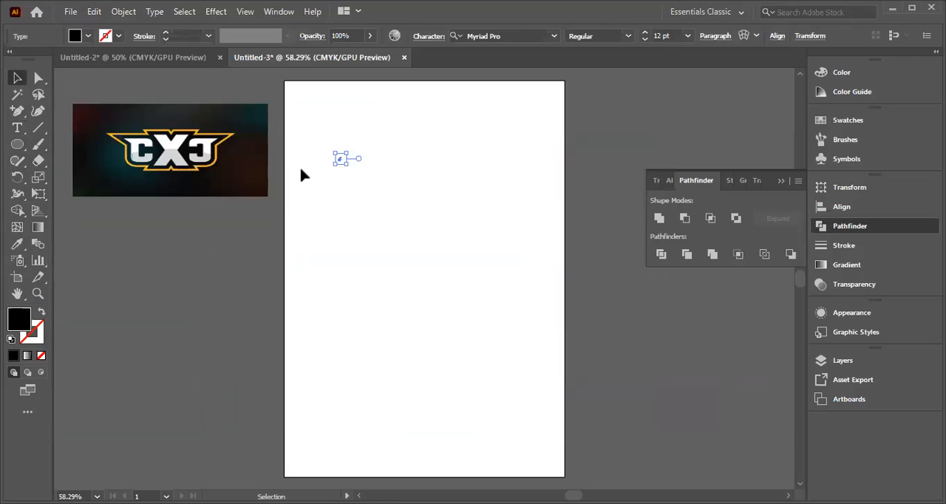
pyautogui.moveTo(345, 165); pyautogui.dragTo(640, 466)
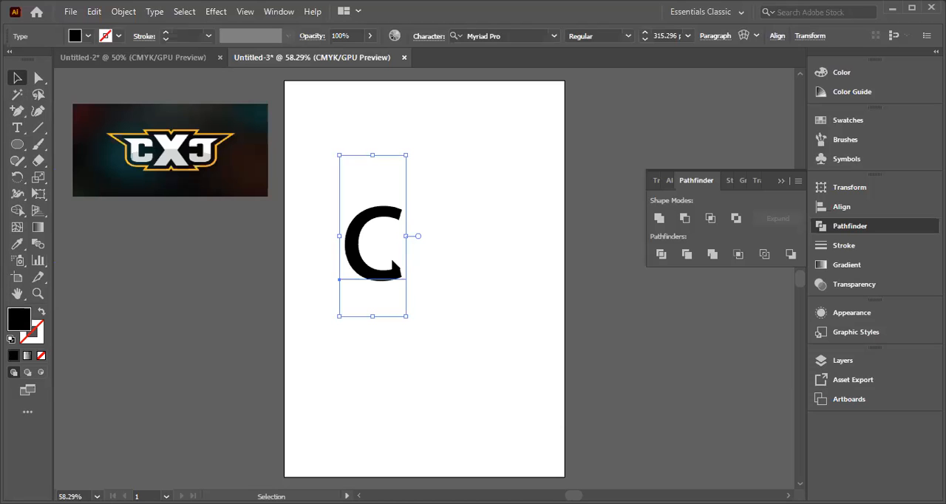
# Step: Change the enlarged letter's font to Agency FB Regular
pyautogui.rightClick(578, 279)
pyautogui.moveTo(595, 290)
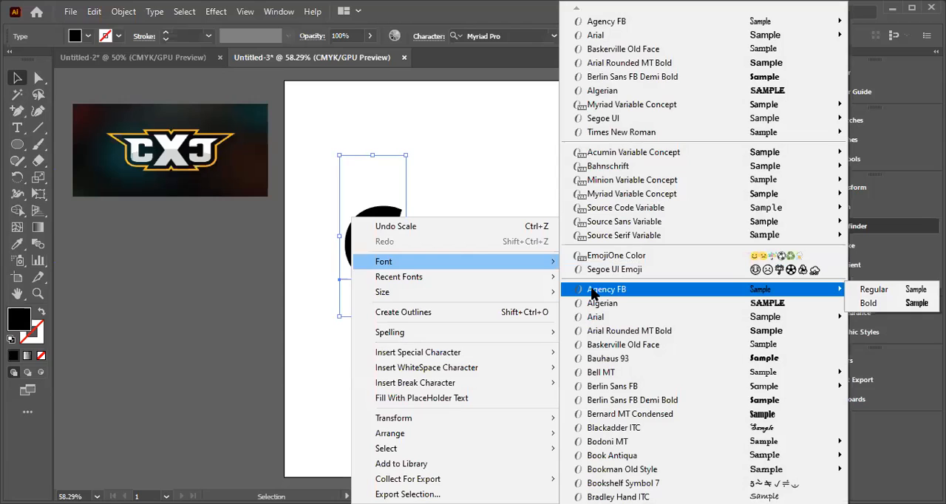
pyautogui.click(858, 292)
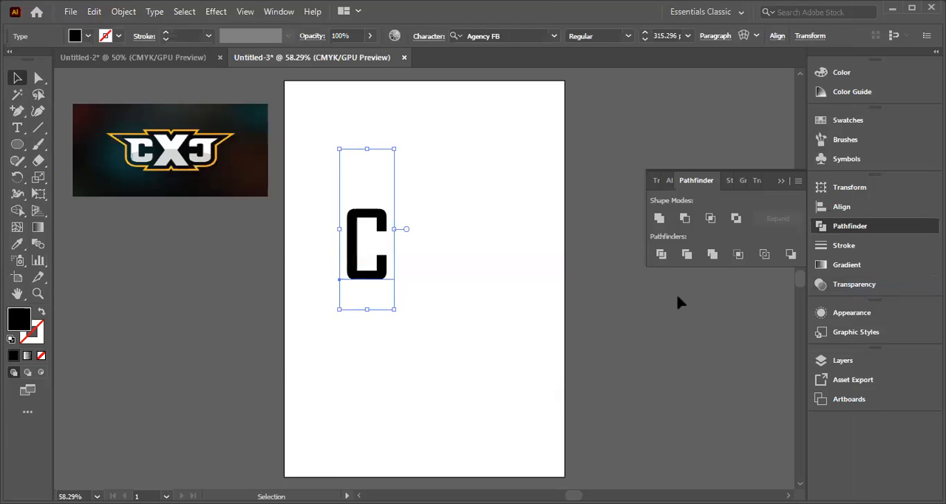
# Step: Shift the C slightly down and right, and convert the text to outlines
pyautogui.click(426, 208)
pyautogui.click(364, 229)
pyautogui.click(38, 79)
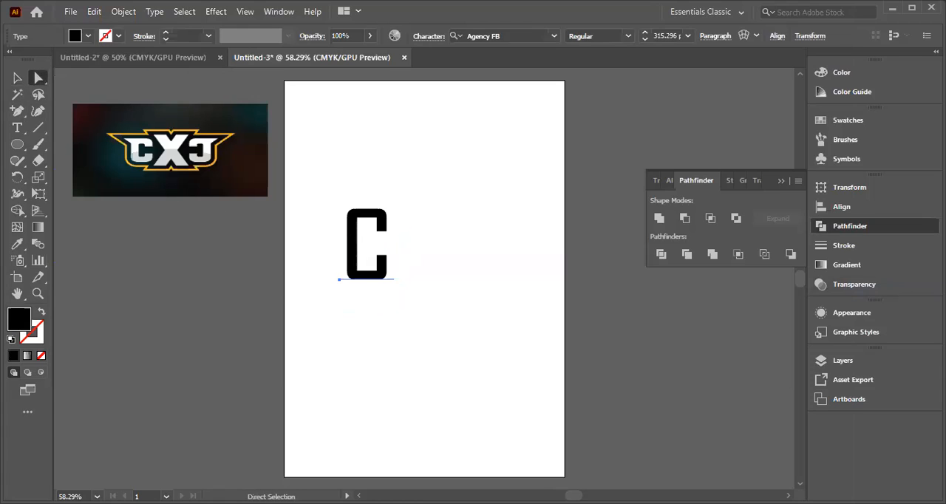
pyautogui.rightClick(358, 221)
pyautogui.moveTo(344, 204)
pyautogui.mouseDown()
pyautogui.moveTo(344, 234)
pyautogui.moveTo(344, 205)
pyautogui.moveTo(345, 213)
pyautogui.mouseUp()
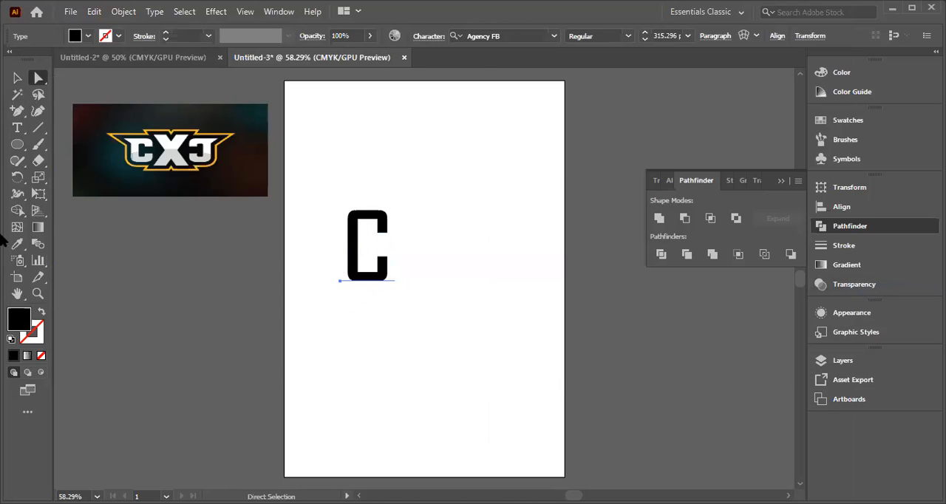
pyautogui.click(18, 78)
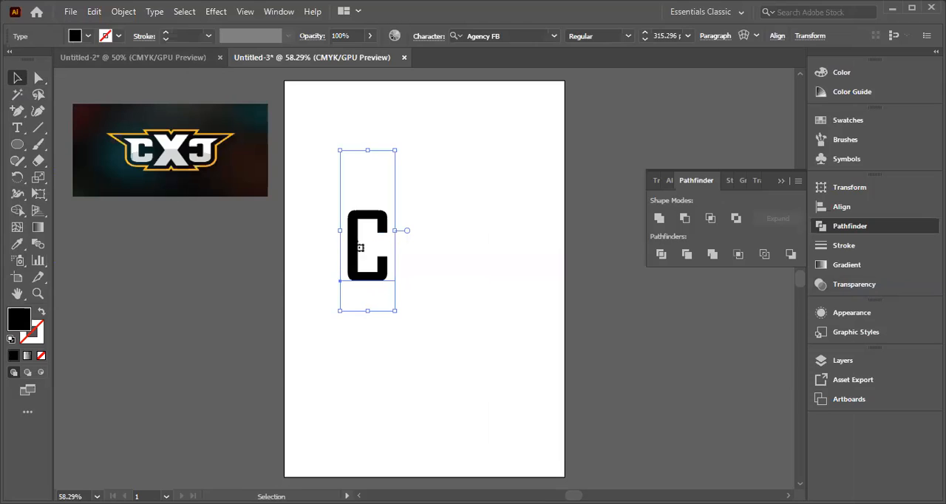
pyautogui.rightClick(350, 235)
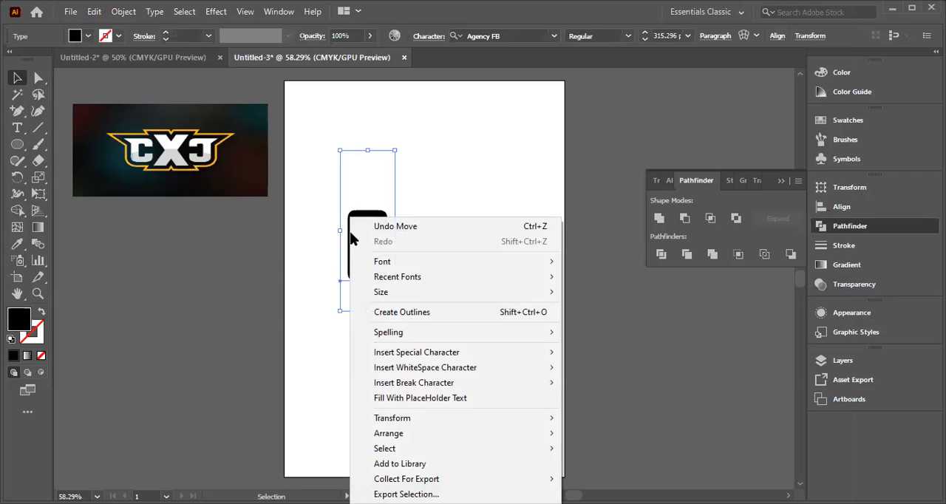
pyautogui.click(411, 317)
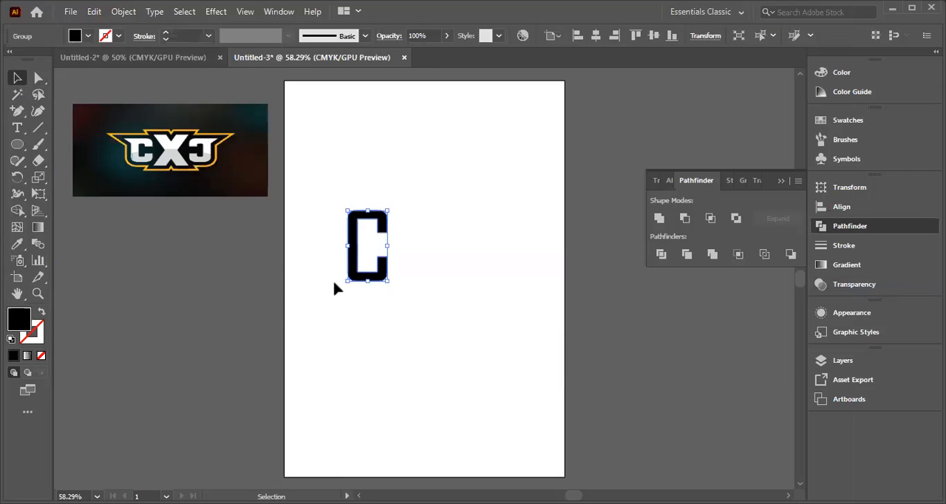
# Step: Shift the outlined C slightly and scale it down a little from its upper-left corner
pyautogui.click(39, 78)
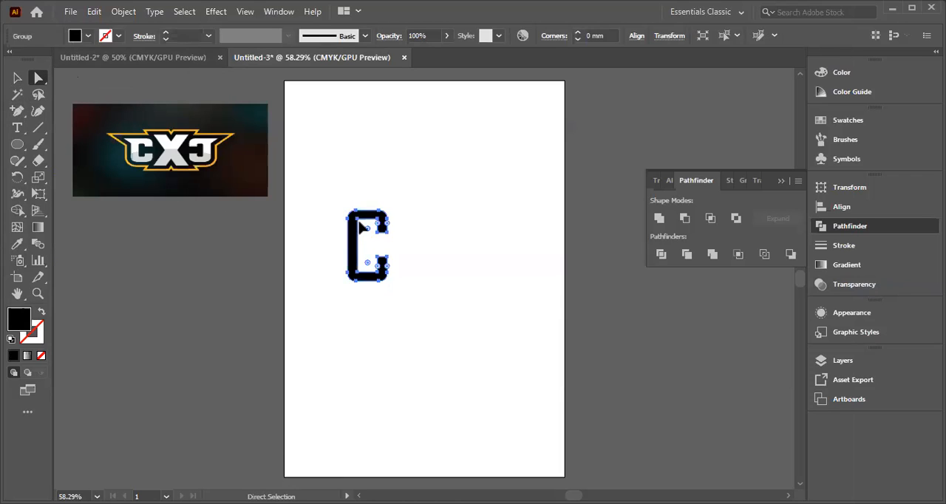
pyautogui.click(117, 79)
pyautogui.moveTo(351, 221)
pyautogui.mouseDown()
pyautogui.moveTo(343, 221)
pyautogui.moveTo(358, 223)
pyautogui.mouseUp()
pyautogui.press('v')
pyautogui.moveTo(348, 210); pyautogui.dragTo(350, 212)
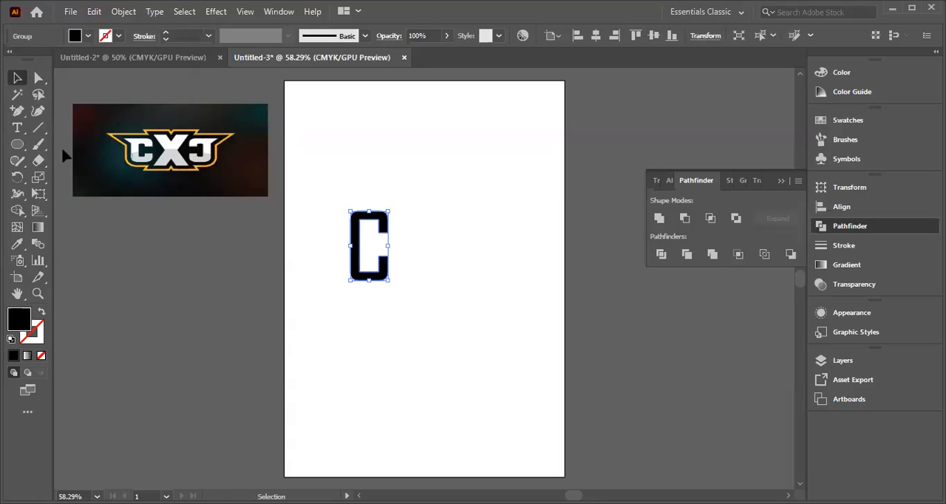
# Step: Adjust the position of the outlined C slightly with the Direct Selection tool, keeping all its anchor points selected
pyautogui.click(39, 78)
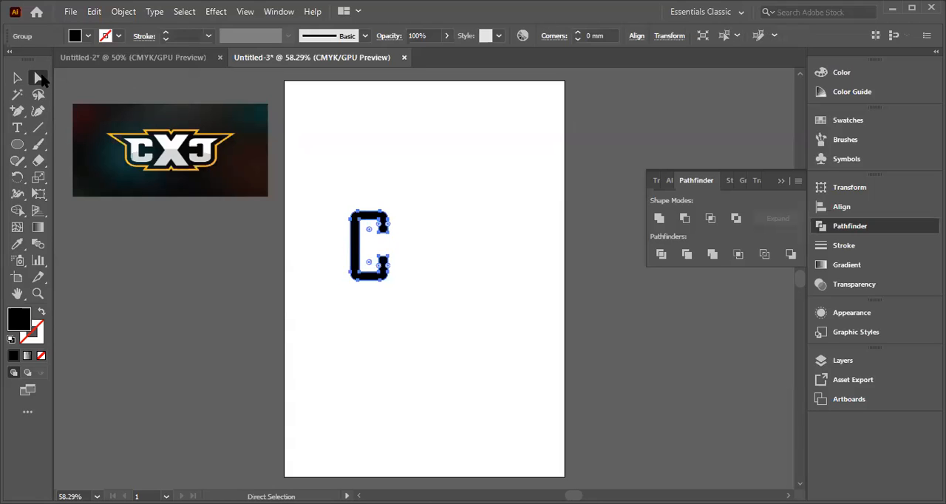
pyautogui.click(39, 78)
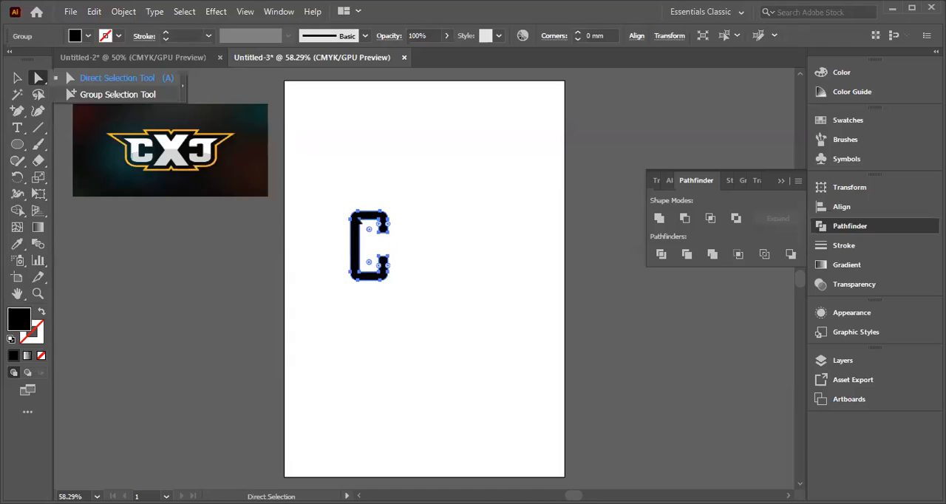
pyautogui.click(116, 78)
pyautogui.moveTo(358, 214); pyautogui.dragTo(353, 216)
pyautogui.moveTo(353, 216)
pyautogui.mouseDown()
pyautogui.moveTo(340, 215)
pyautogui.moveTo(353, 216)
pyautogui.mouseUp()
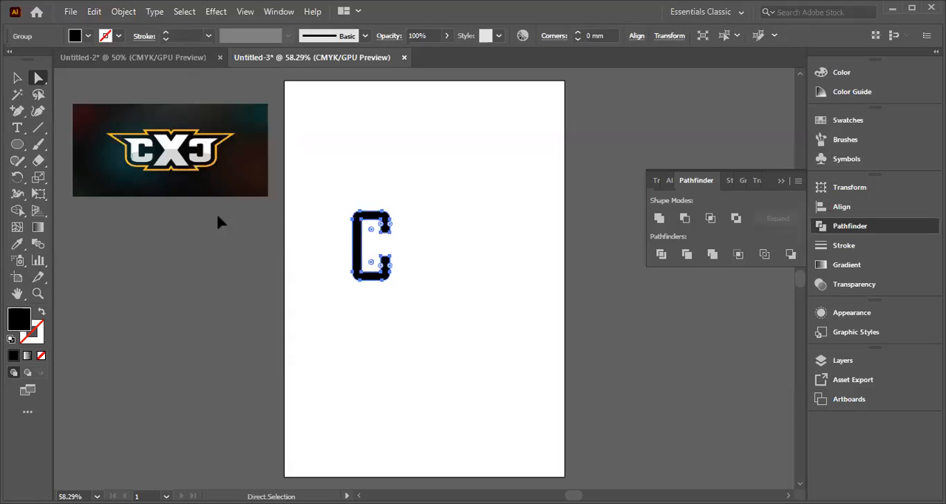
pyautogui.click(17, 79)
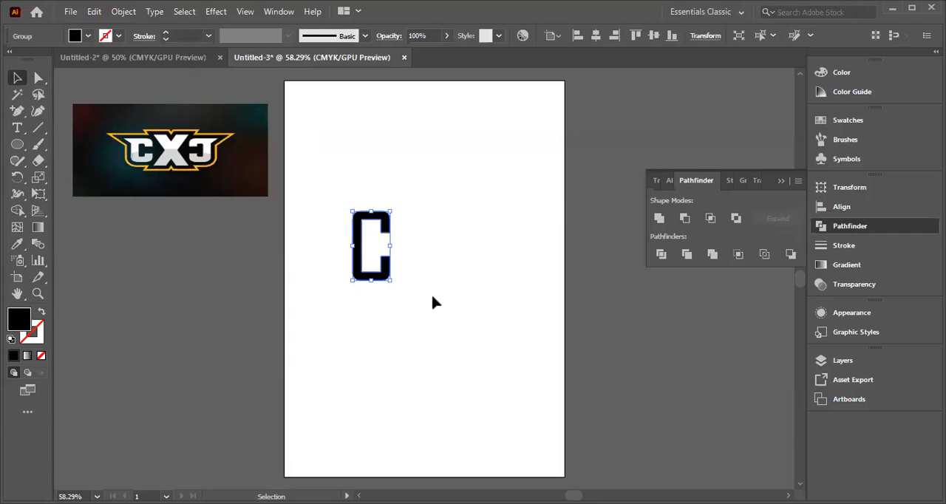
pyautogui.click(38, 78)
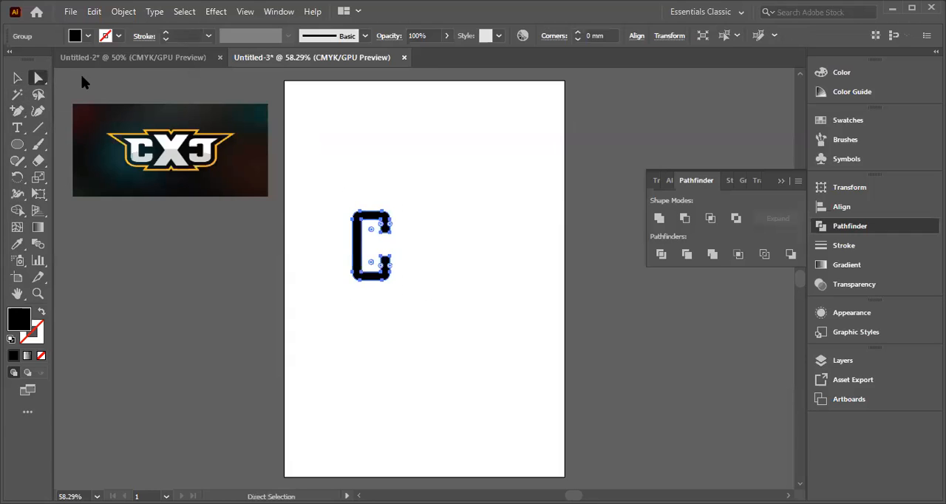
pyautogui.moveTo(359, 212)
pyautogui.mouseDown()
pyautogui.moveTo(332, 217)
pyautogui.moveTo(350, 222)
pyautogui.mouseUp()
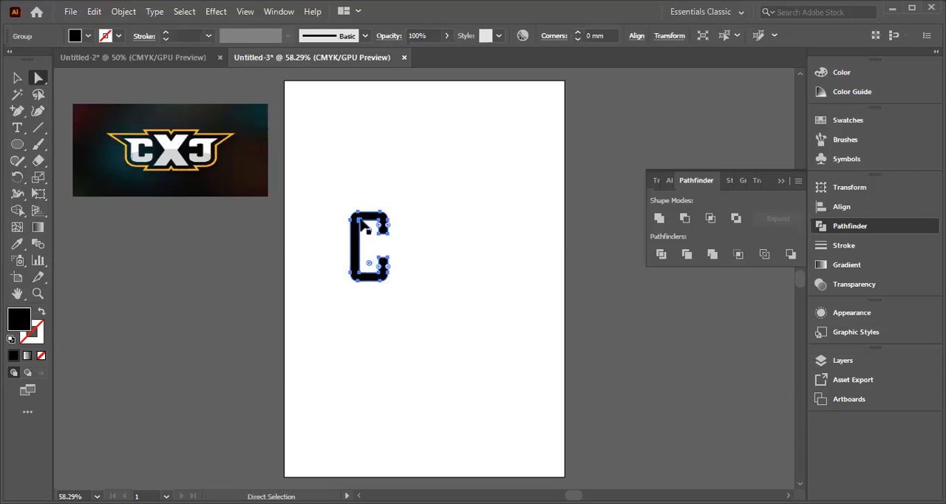
# Step: Pull the C's upper-left corner outward into a pointed serif and lower the anchor where it meets the stem
pyautogui.click(355, 214)
pyautogui.moveTo(355, 212)
pyautogui.mouseDown()
pyautogui.moveTo(340, 205)
pyautogui.moveTo(345, 215)
pyautogui.mouseUp()
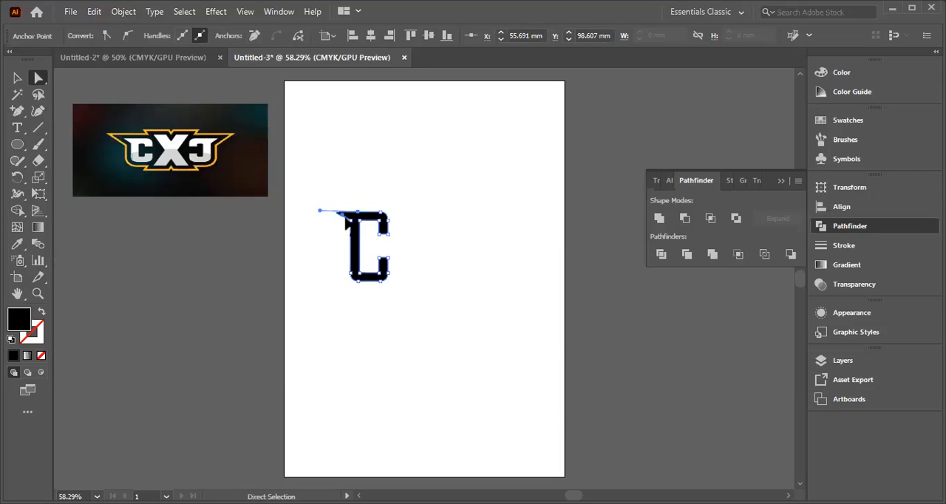
pyautogui.click(339, 216)
pyautogui.moveTo(350, 221); pyautogui.dragTo(348, 227)
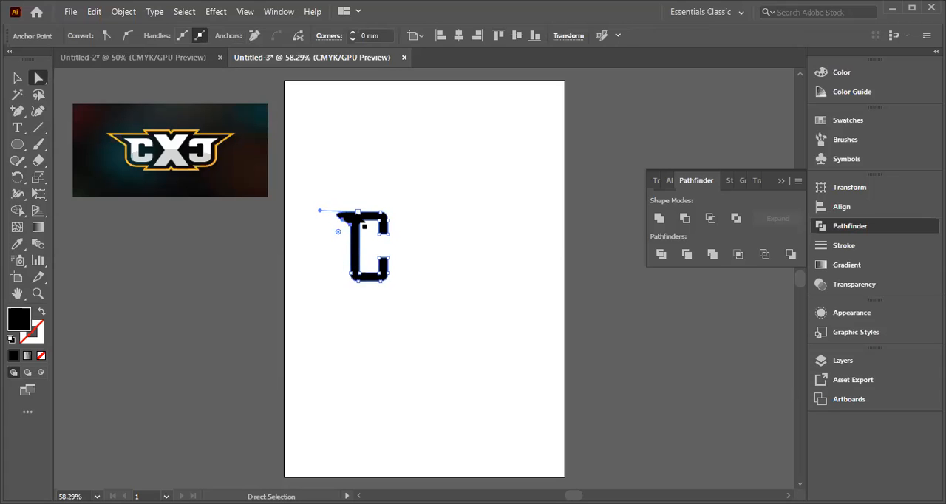
# Step: Lengthen the serif leftward through its direction handle and move the anchor beneath it slightly further down the stem
pyautogui.click(348, 226)
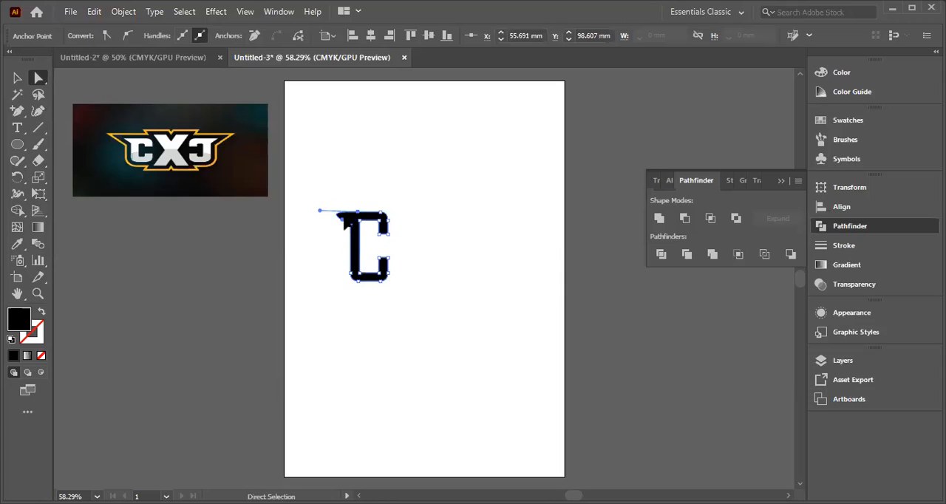
pyautogui.moveTo(319, 210); pyautogui.dragTo(311, 212)
pyautogui.moveTo(350, 223); pyautogui.dragTo(348, 227)
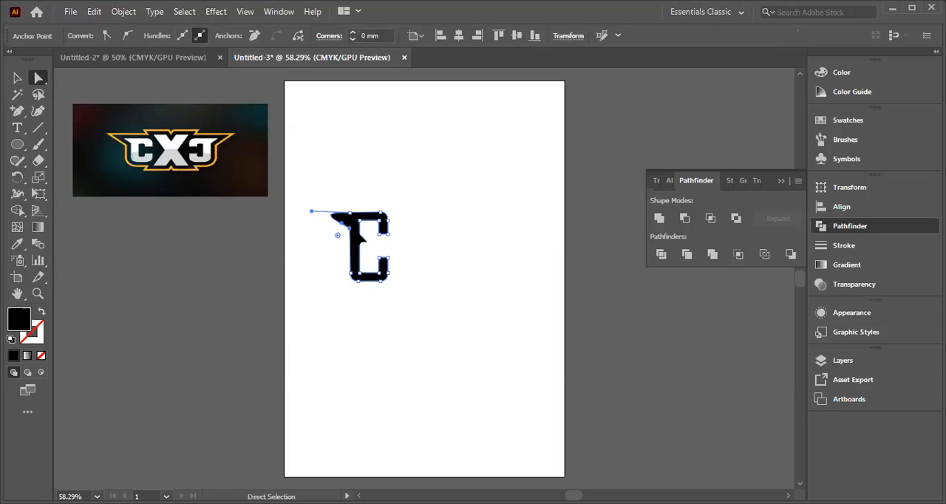
# Step: Shift the serif's top anchor outward on the C and stretch the serif's tip further through its direction handle
pyautogui.moveTo(349, 213); pyautogui.dragTo(346, 213)
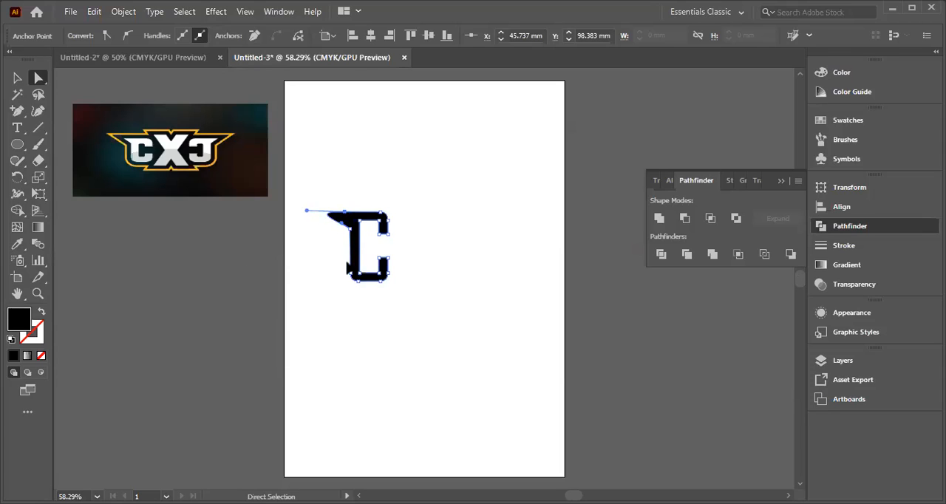
pyautogui.click(327, 259)
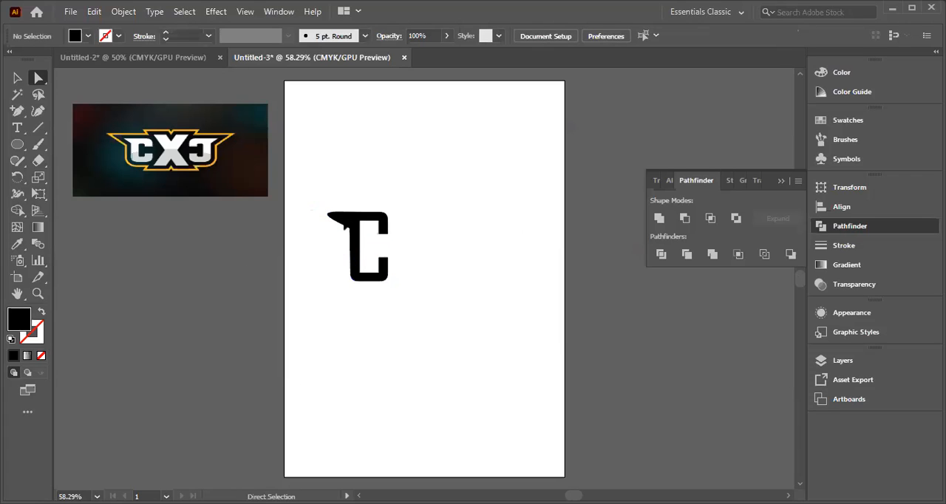
pyautogui.click(354, 219)
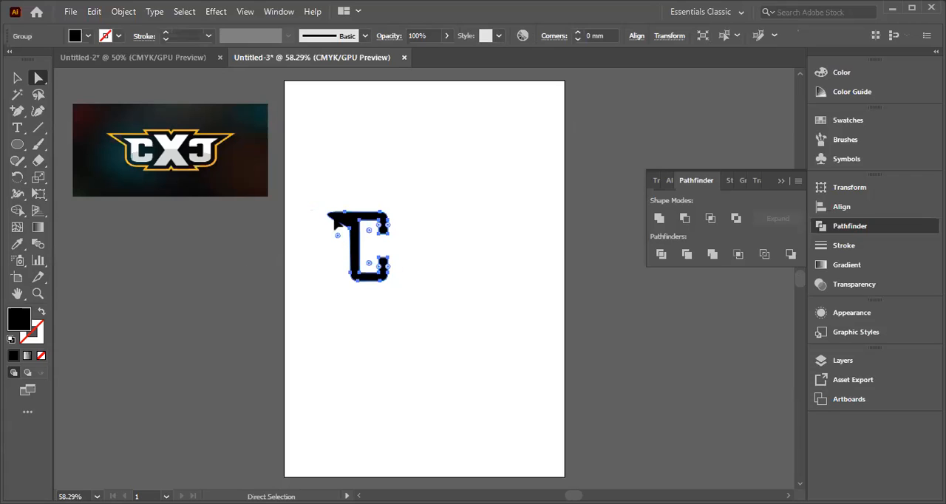
pyautogui.click(328, 215)
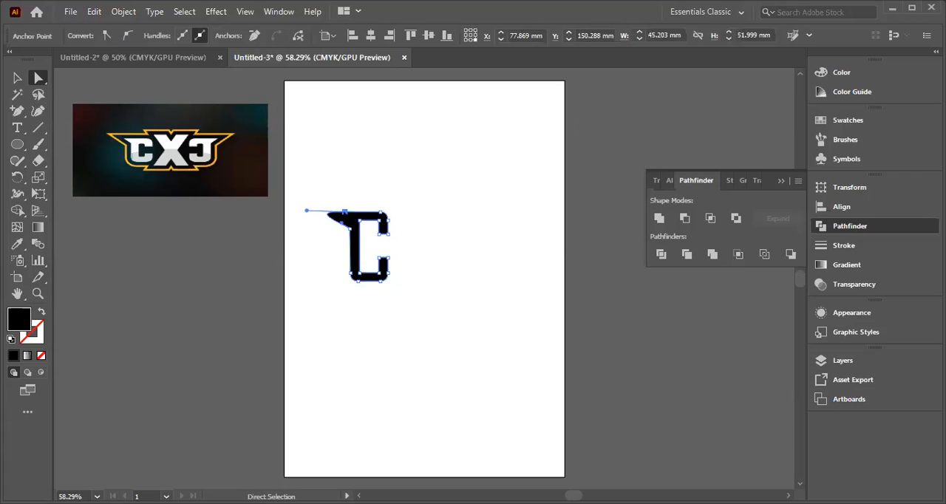
pyautogui.moveTo(327, 213); pyautogui.dragTo(319, 216)
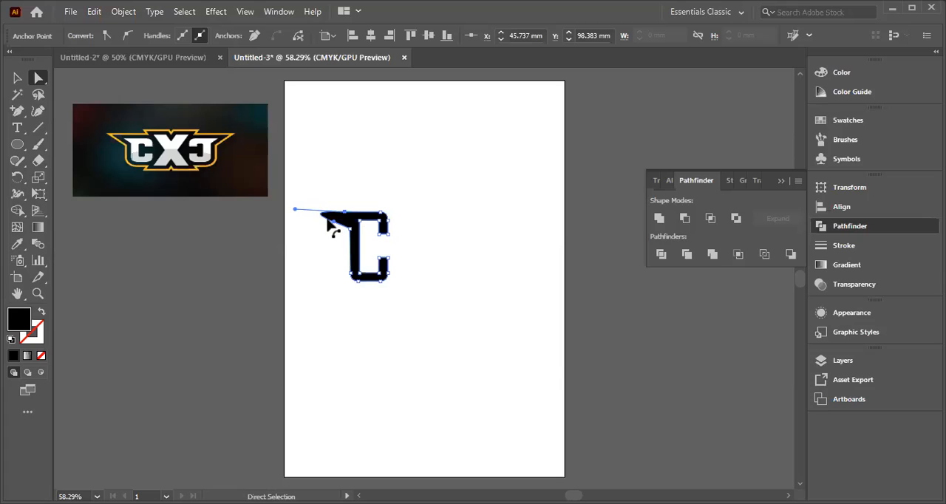
# Step: Move the serif's top anchor inward above the stem and adjust its direction handles to form a sharper, flatter tip
pyautogui.moveTo(345, 211); pyautogui.dragTo(353, 214)
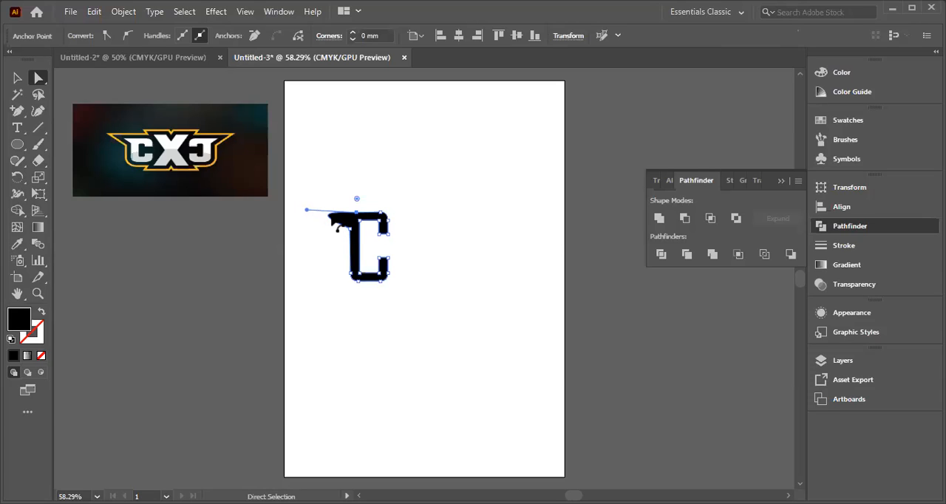
pyautogui.click(334, 223)
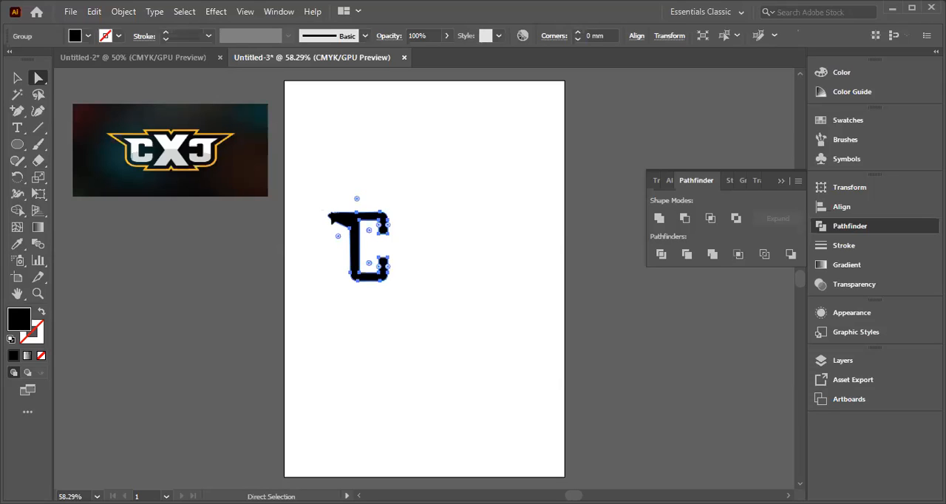
pyautogui.click(332, 221)
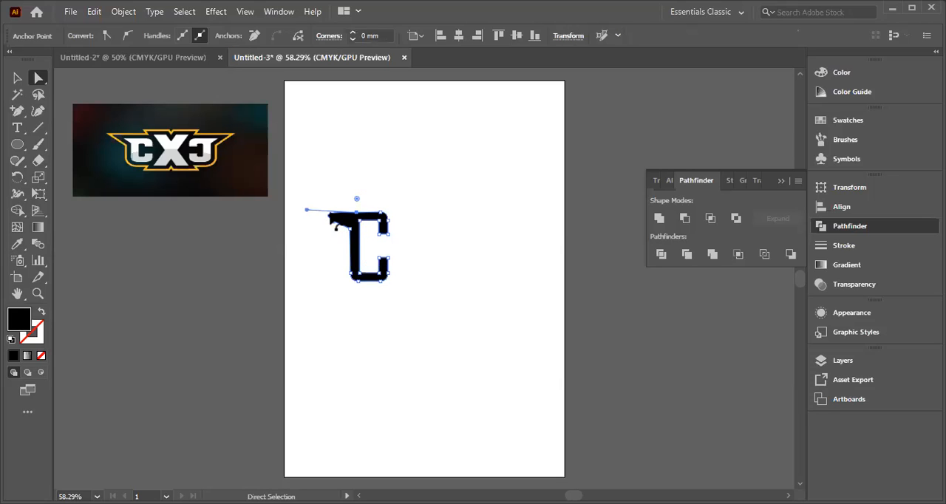
pyautogui.moveTo(329, 219)
pyautogui.mouseDown()
pyautogui.moveTo(312, 213)
pyautogui.moveTo(329, 214)
pyautogui.mouseUp()
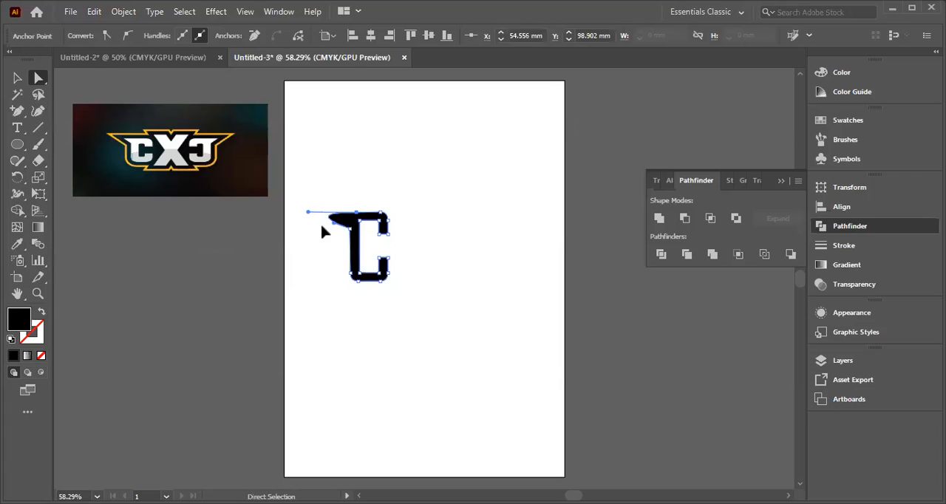
pyautogui.moveTo(334, 227); pyautogui.dragTo(332, 217)
pyautogui.moveTo(352, 296); pyautogui.dragTo(352, 296)
pyautogui.click(325, 248)
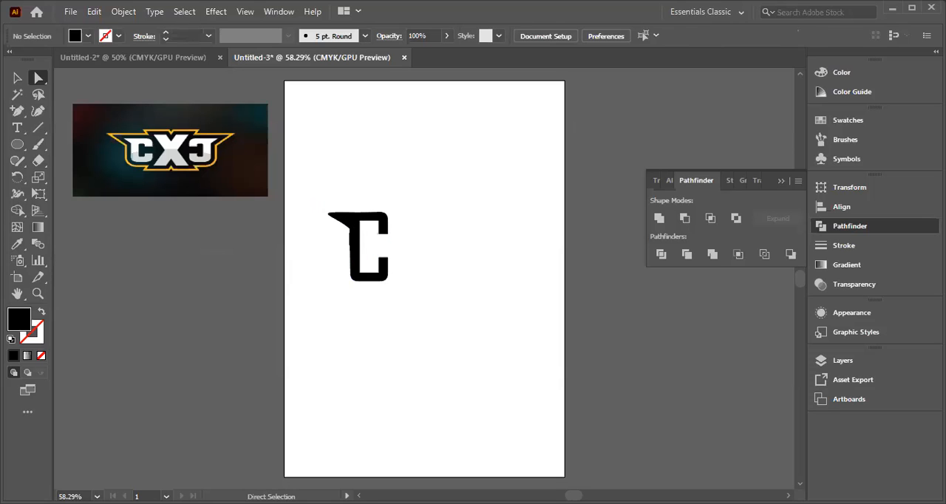
pyautogui.click(331, 217)
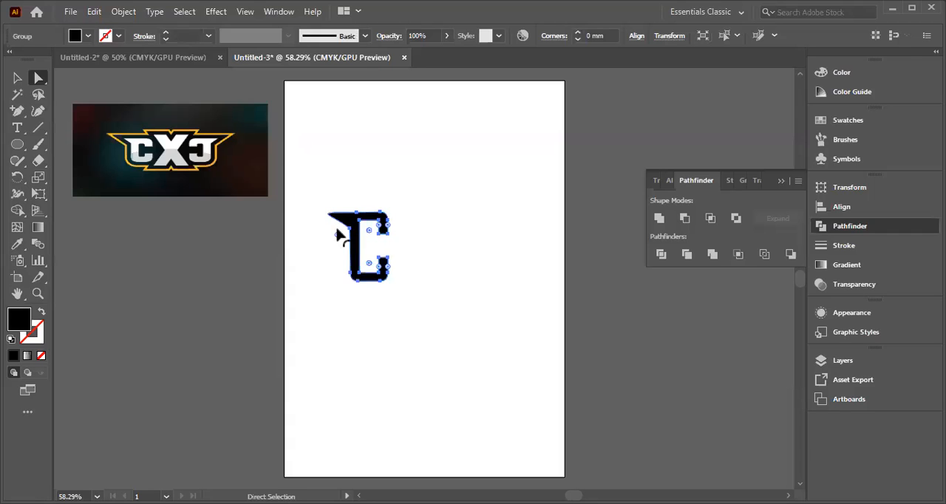
# Step: Make a horizontally mirrored copy of the whole C with Reflect and place the copy below the original
pyautogui.click(316, 183)
pyautogui.rightClick(354, 225)
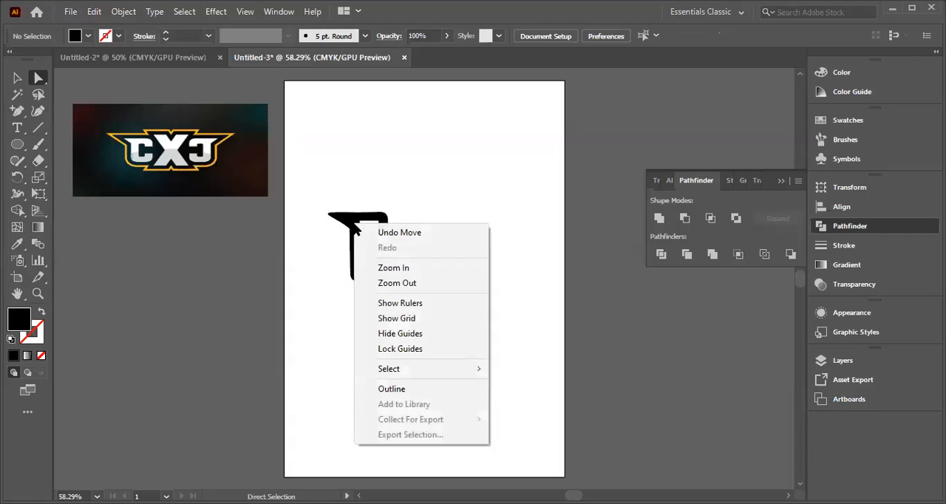
pyautogui.moveTo(319, 197); pyautogui.dragTo(418, 298)
pyautogui.click(16, 78)
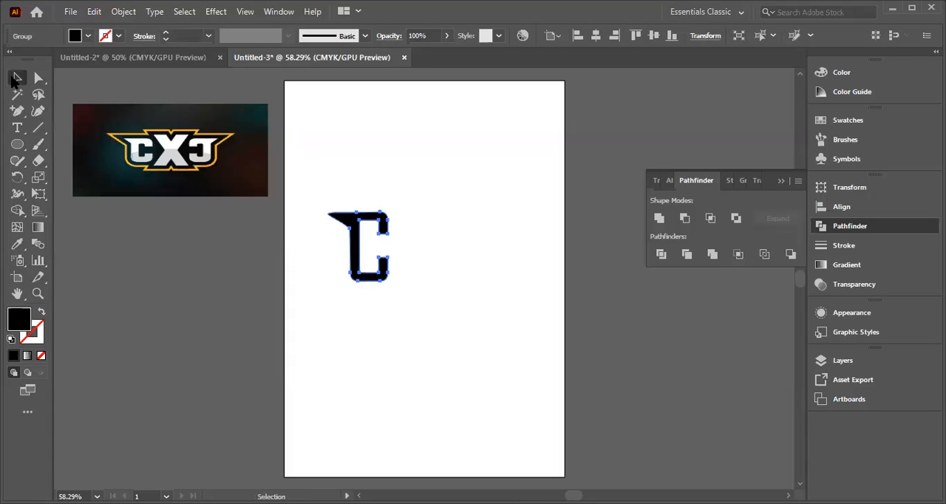
pyautogui.rightClick(353, 246)
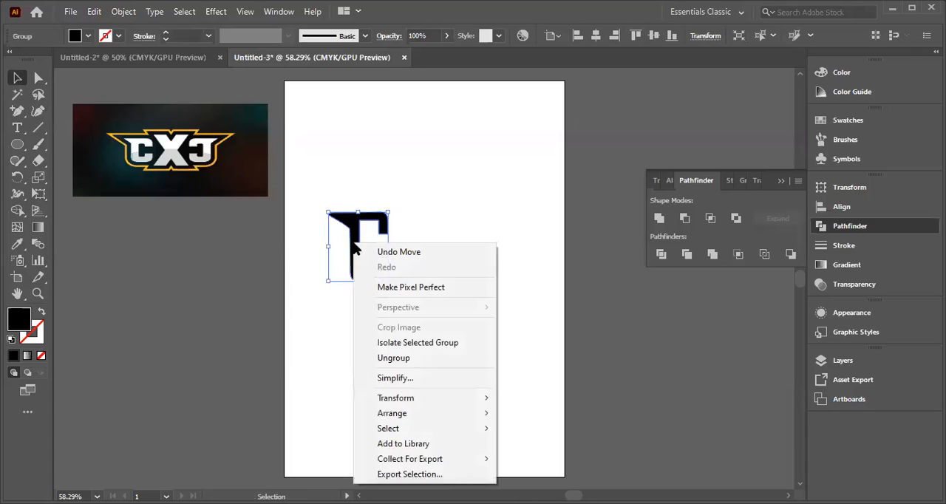
pyautogui.moveTo(407, 401)
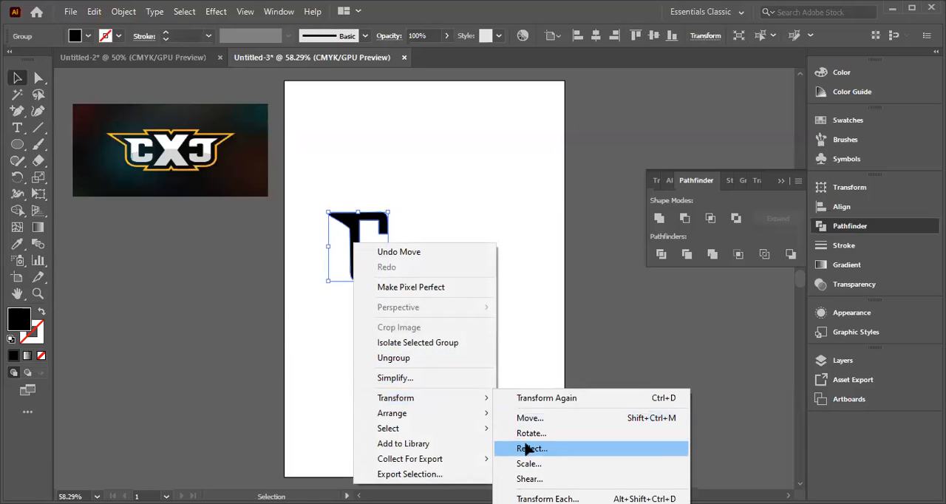
pyautogui.click(576, 396)
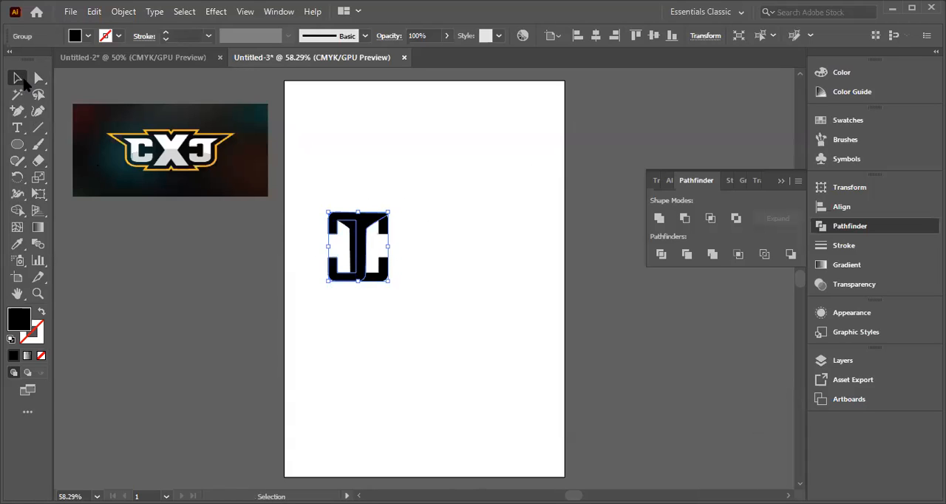
pyautogui.moveTo(388, 227); pyautogui.dragTo(400, 296)
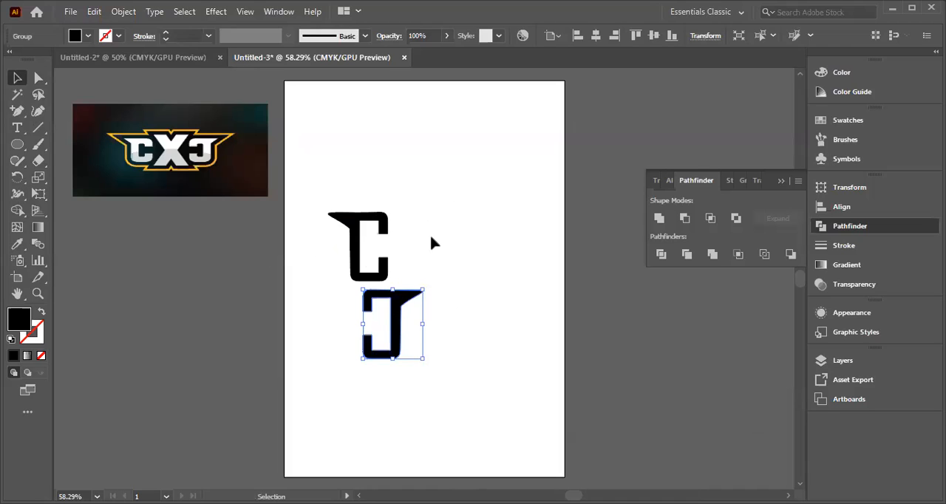
pyautogui.click(405, 232)
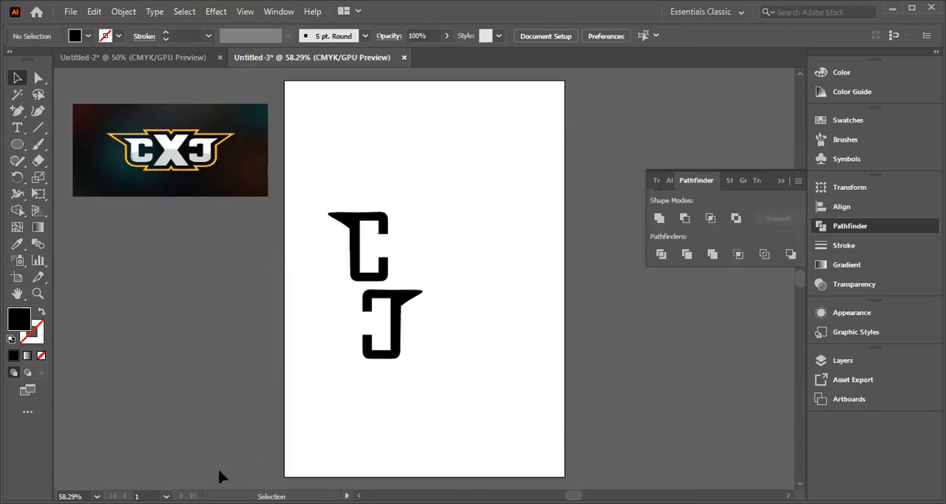
# Step: Add a letter X in Agency FB Regular beside the Cs and enlarge it to about 428 pt
pyautogui.click(444, 238)
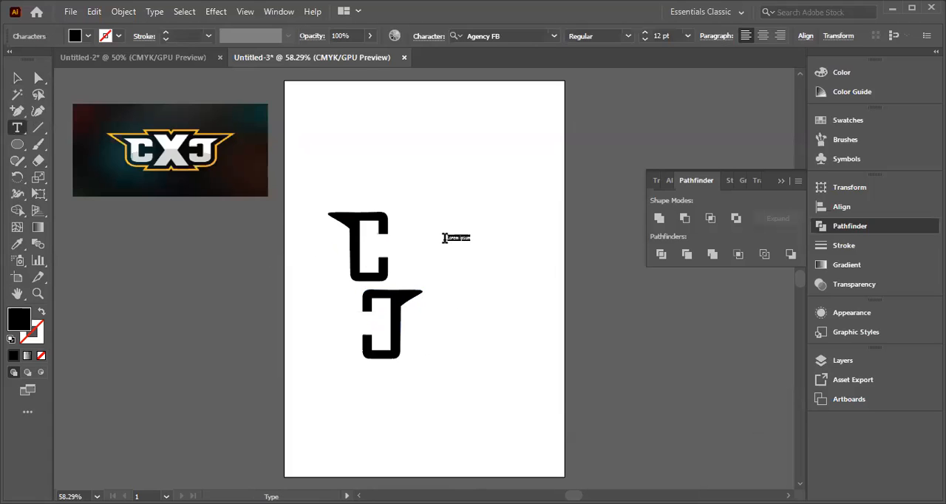
pyautogui.press('BackSpace')
pyautogui.press('Escape')
pyautogui.press('v')
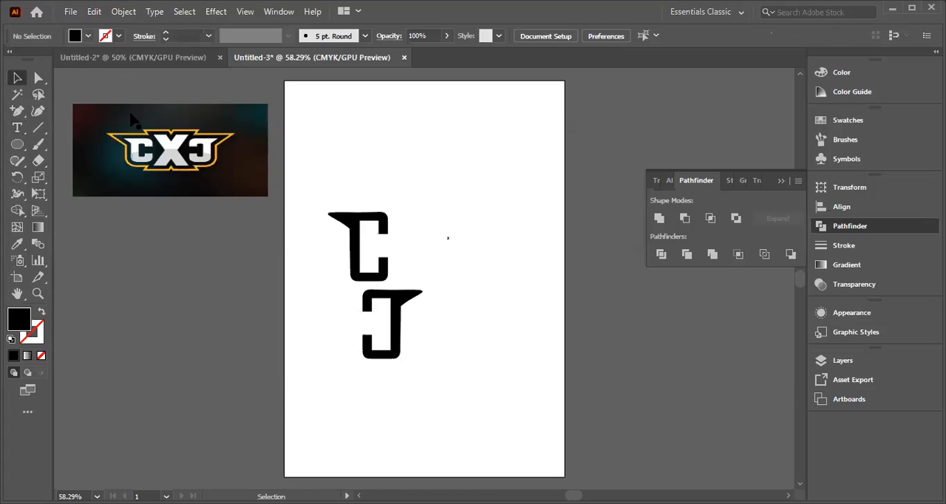
pyautogui.click(448, 238)
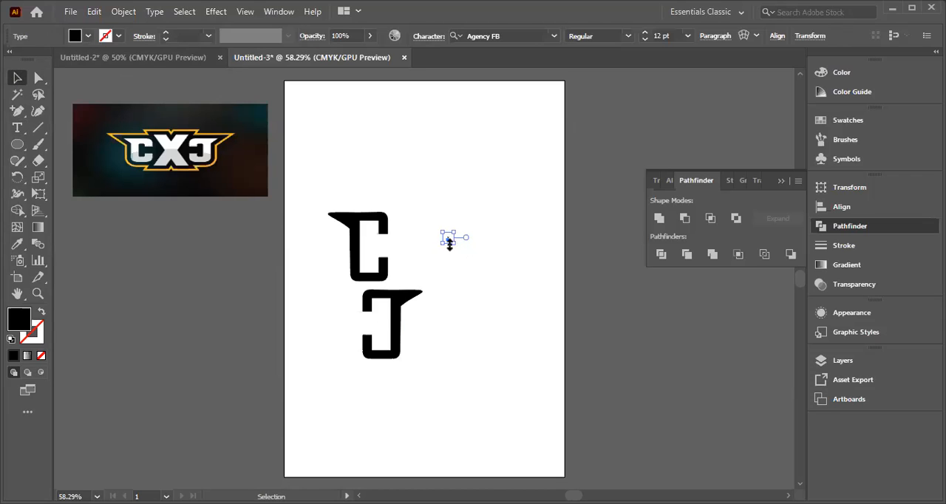
pyautogui.moveTo(449, 244); pyautogui.dragTo(566, 407)
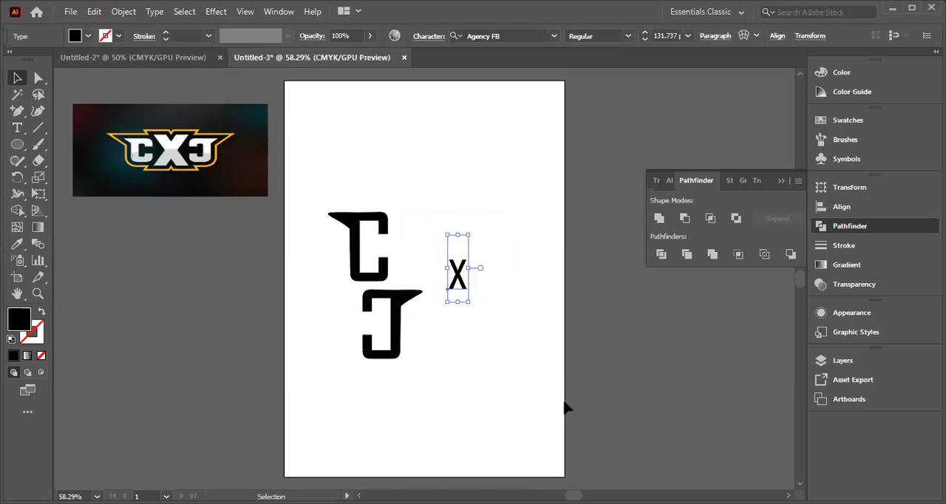
pyautogui.moveTo(469, 303); pyautogui.dragTo(643, 451)
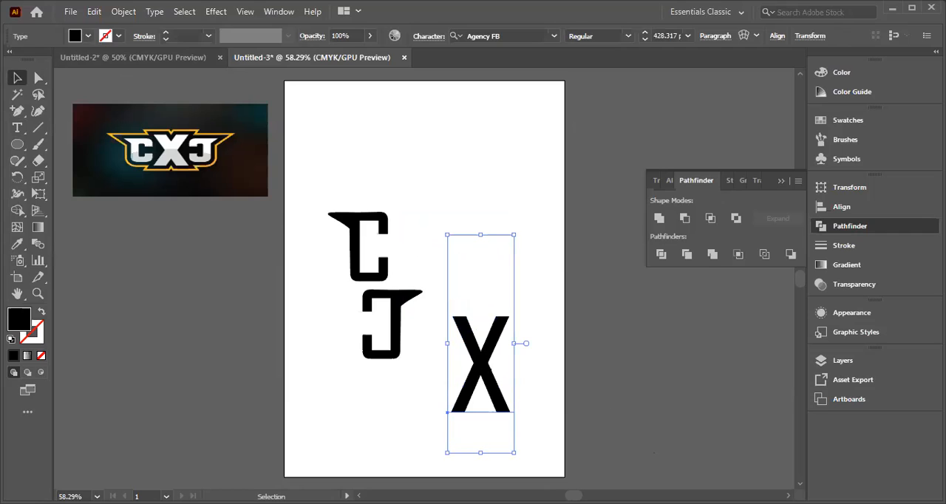
pyautogui.click(421, 306)
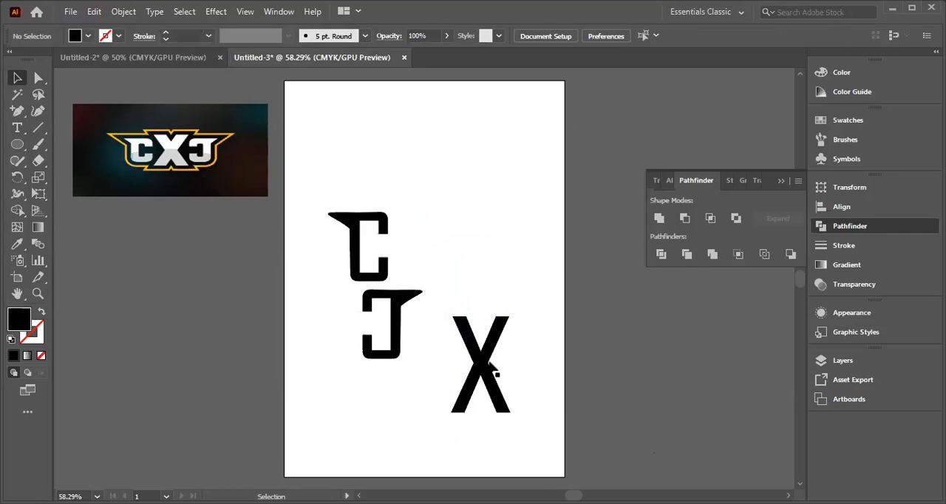
# Step: Place the X beside the original C and scale it down to about 400 pt
pyautogui.moveTo(455, 318); pyautogui.dragTo(434, 250)
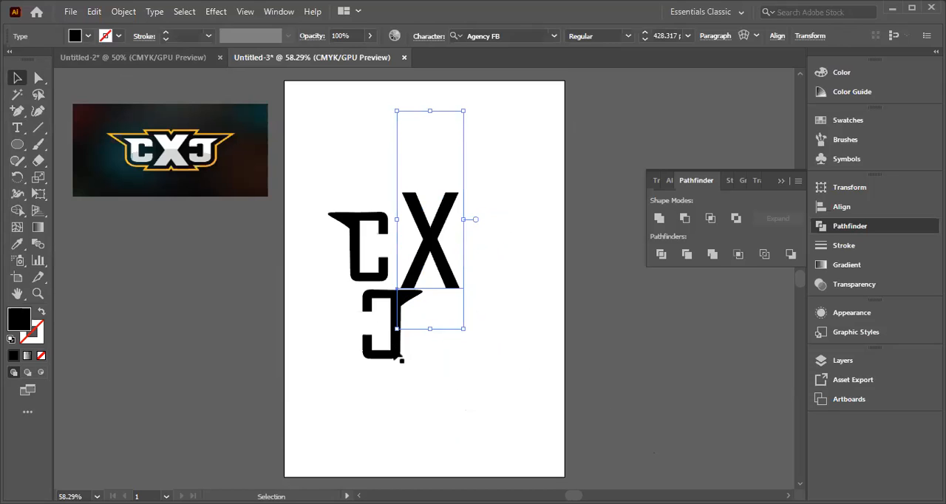
pyautogui.click(449, 378)
pyautogui.click(419, 229)
pyautogui.moveTo(464, 329); pyautogui.dragTo(459, 317)
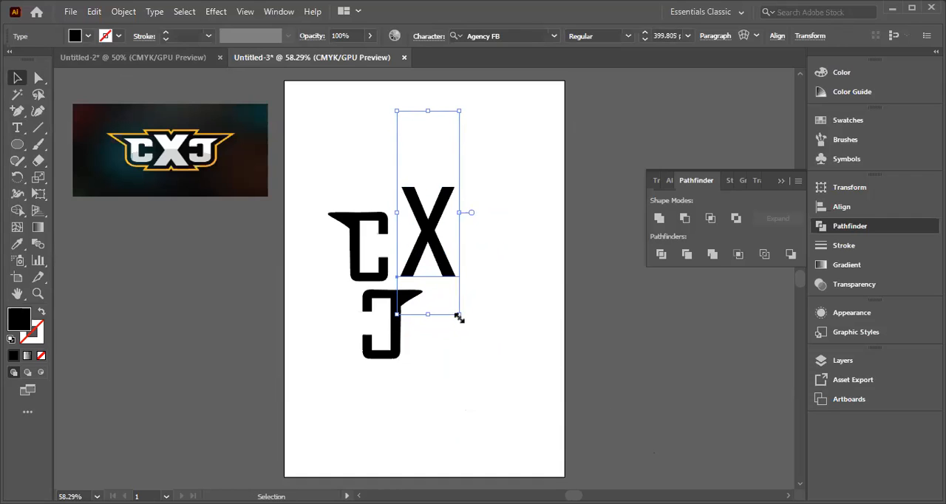
# Step: Place the mirrored C on the far side of the X and tighten the spacing between the X and both Cs
pyautogui.moveTo(403, 349); pyautogui.dragTo(499, 270)
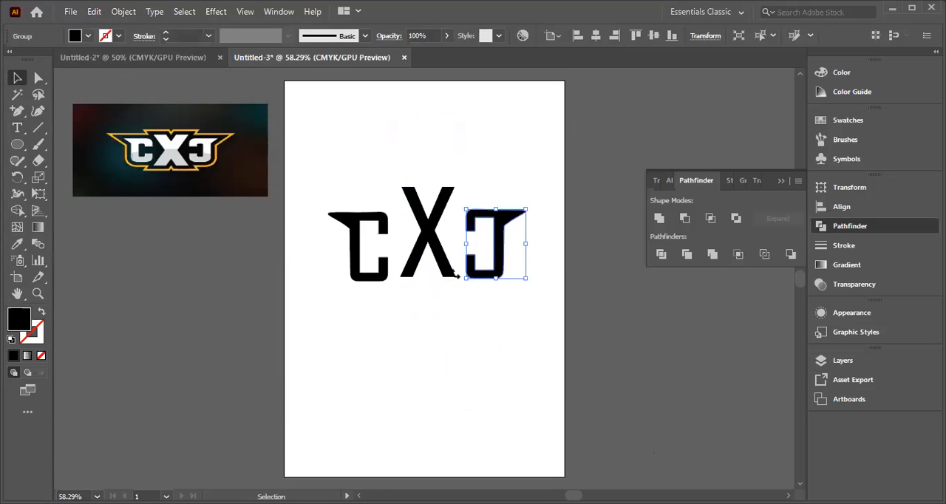
pyautogui.moveTo(423, 253); pyautogui.dragTo(415, 264)
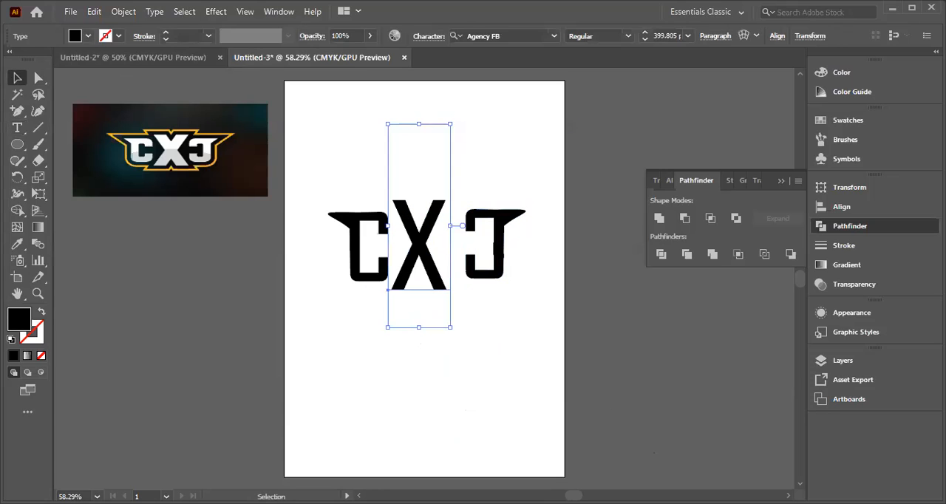
pyautogui.moveTo(502, 251); pyautogui.dragTo(493, 269)
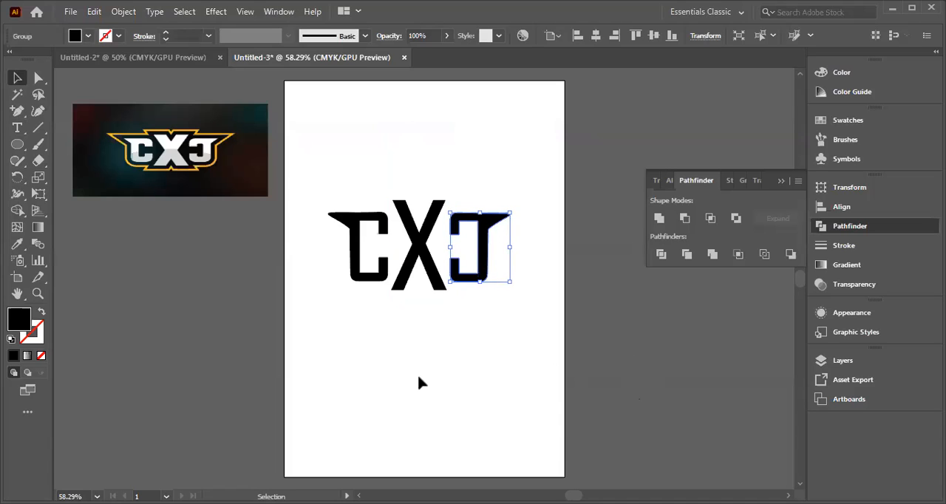
# Step: Align all three letters by their vertical centers and shift them together slightly up the artboard
pyautogui.moveTo(309, 195); pyautogui.dragTo(519, 317)
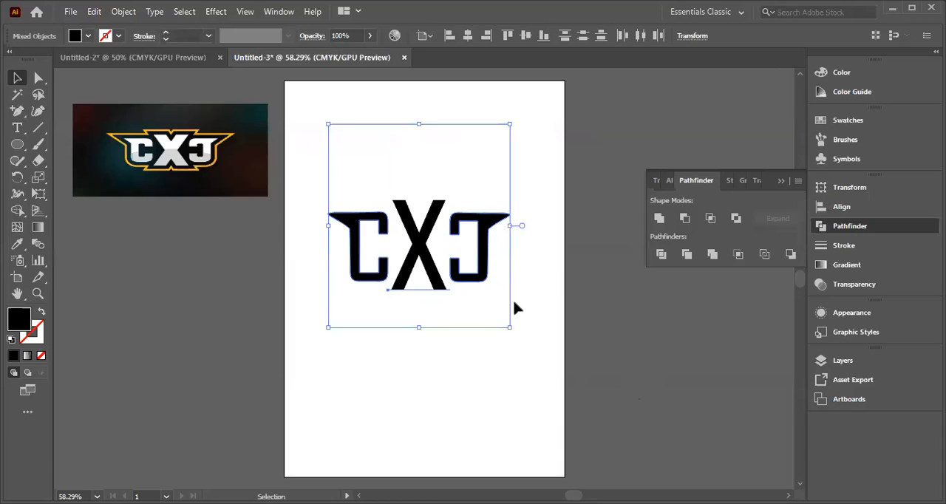
pyautogui.click(525, 36)
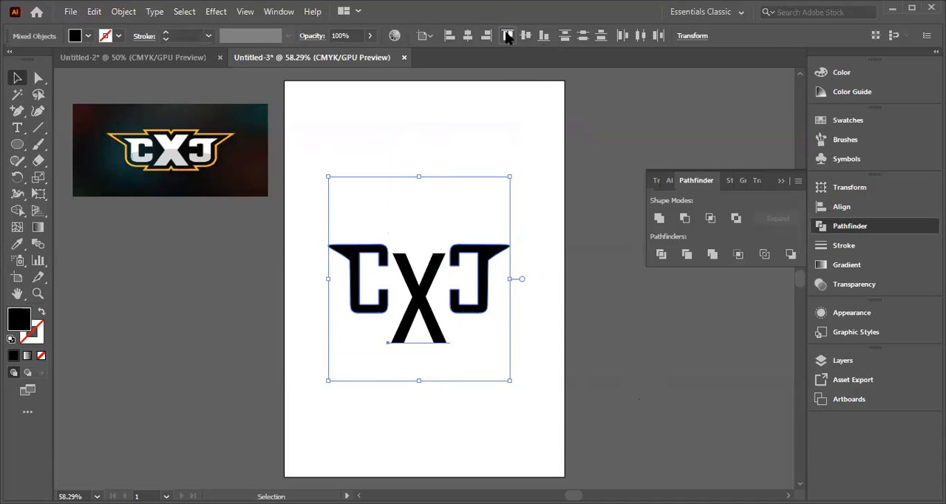
pyautogui.click(507, 36)
pyautogui.click(526, 36)
pyautogui.moveTo(427, 299); pyautogui.dragTo(412, 277)
pyautogui.click(357, 131)
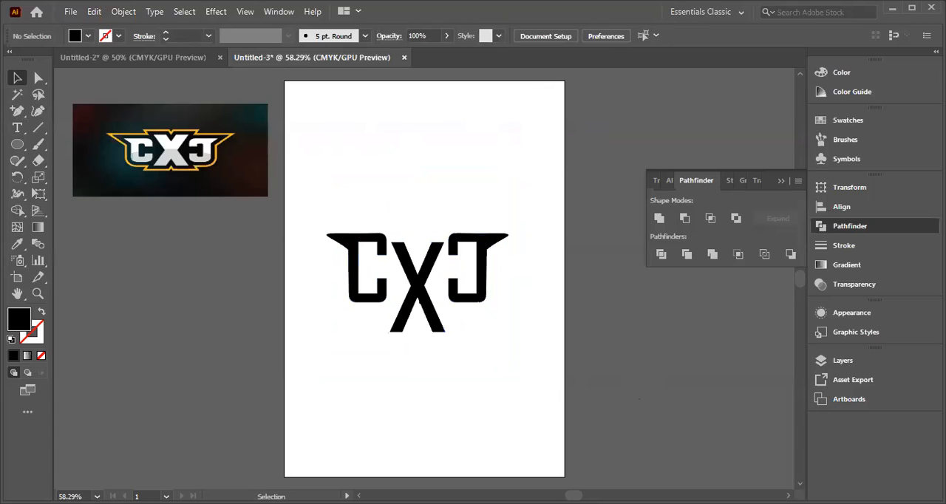
# Step: Raise the X so it extends evenly above and below the Cs, and move the original C against it
pyautogui.moveTo(418, 314); pyautogui.dragTo(418, 294)
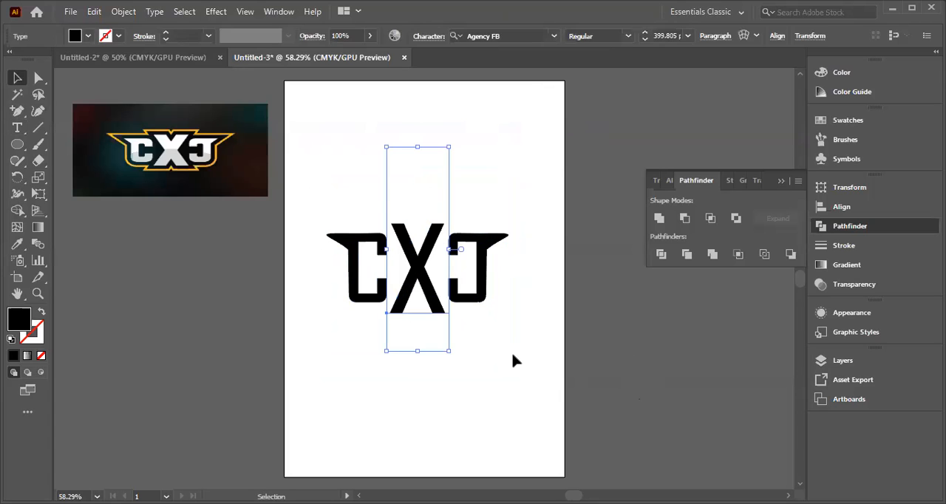
pyautogui.click(533, 319)
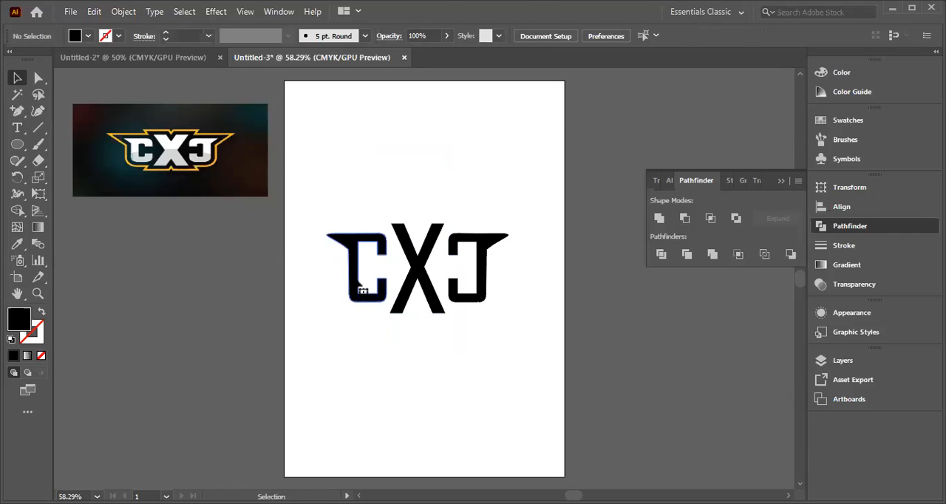
pyautogui.click(360, 282)
pyautogui.moveTo(359, 283); pyautogui.dragTo(364, 284)
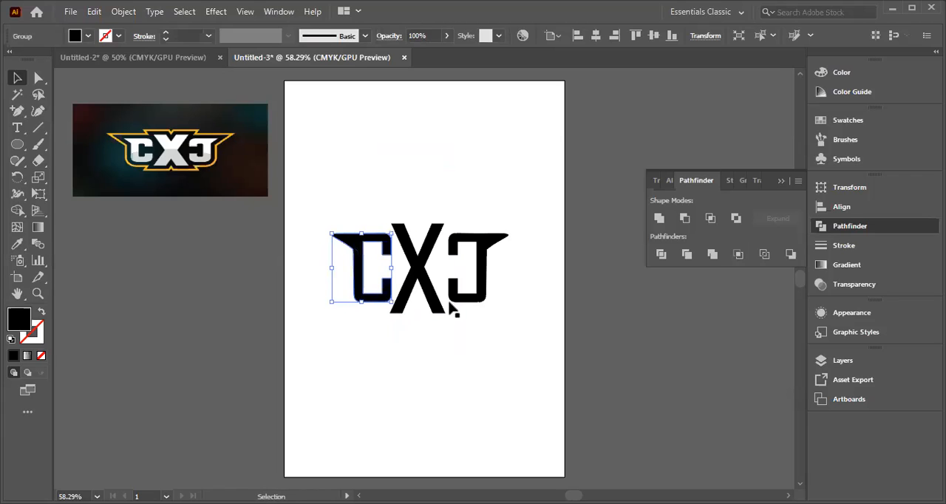
# Step: Move the mirrored C slightly closer to the X
pyautogui.click(486, 284)
pyautogui.moveTo(486, 284); pyautogui.dragTo(484, 284)
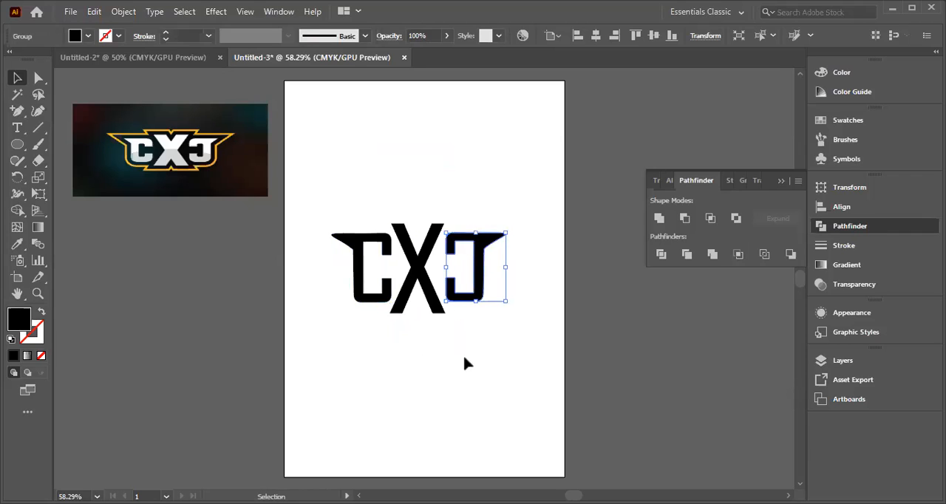
pyautogui.click(464, 362)
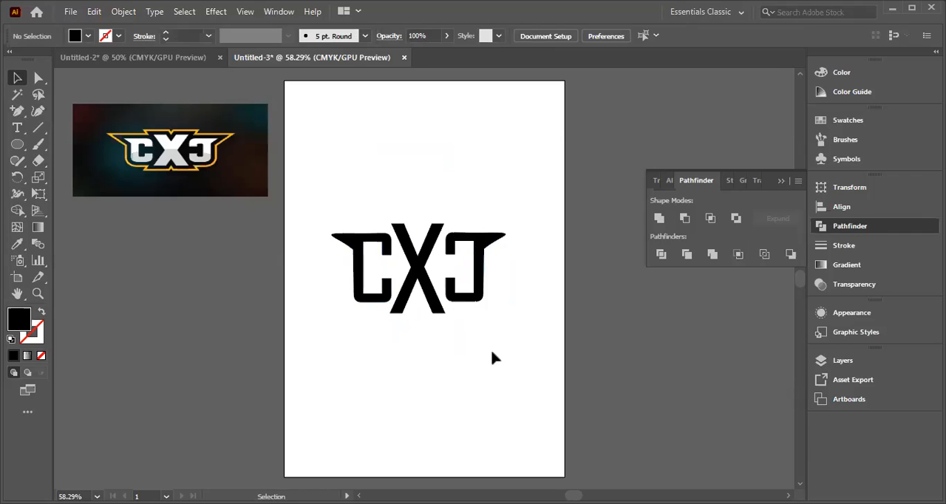
# Step: Apply a yellow stroke to all three letters
pyautogui.hotkey('ctrl', 'a')
pyautogui.click(118, 36)
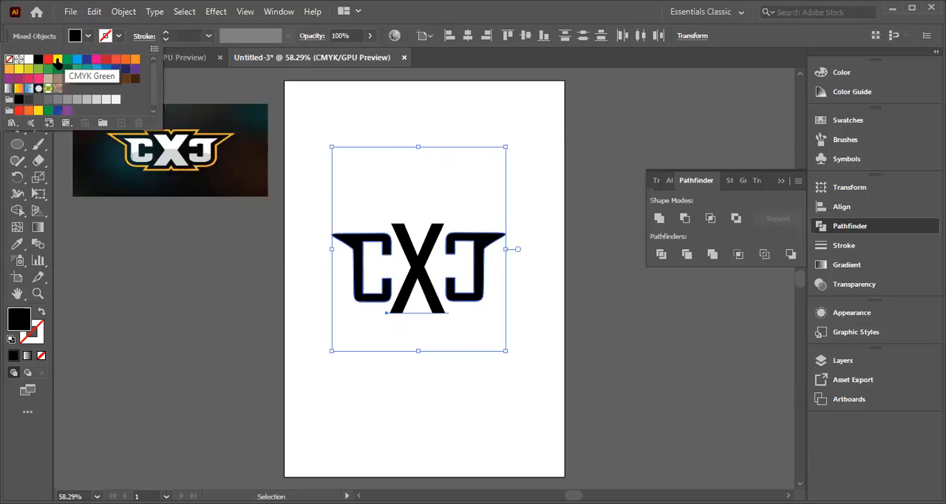
pyautogui.click(57, 60)
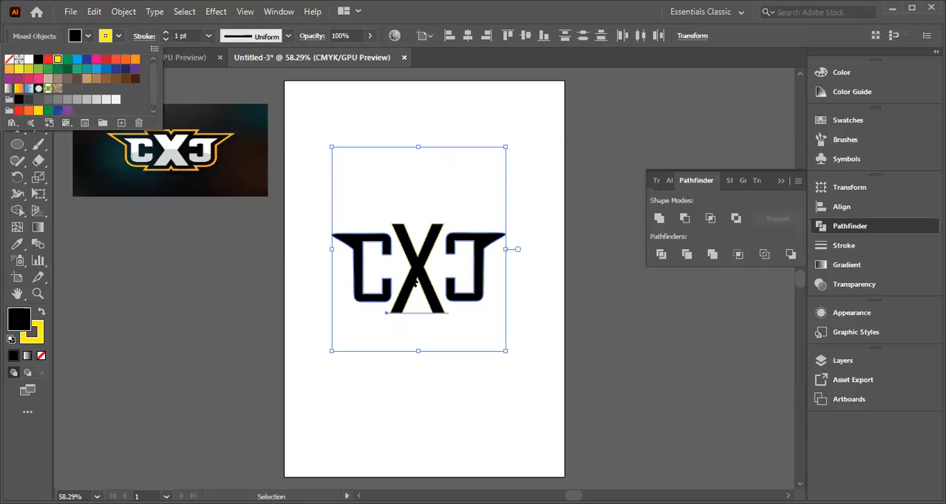
# Step: Switch the document display to outline view
pyautogui.rightClick(427, 287)
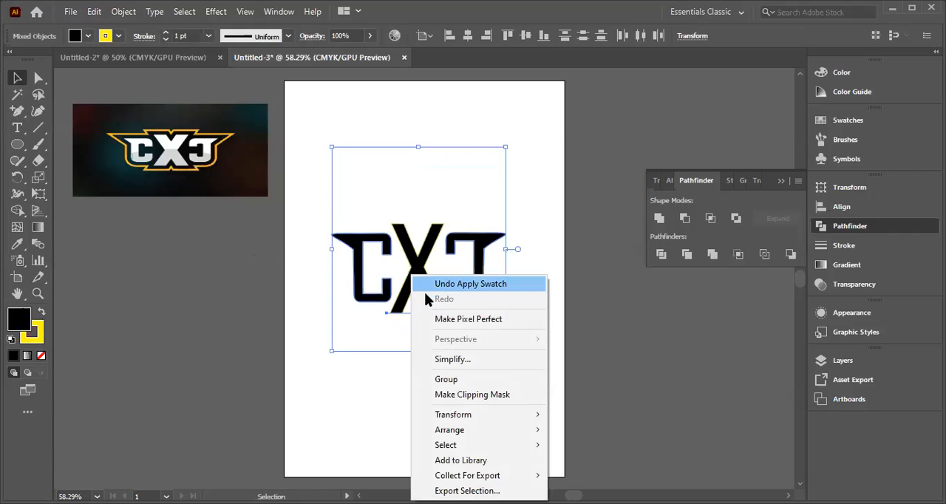
pyautogui.click(303, 388)
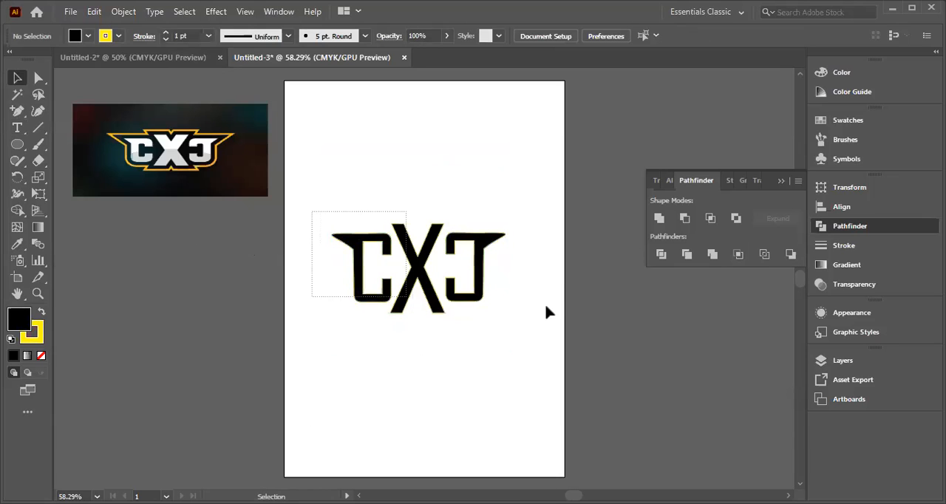
pyautogui.click(411, 307)
pyautogui.rightClick(409, 274)
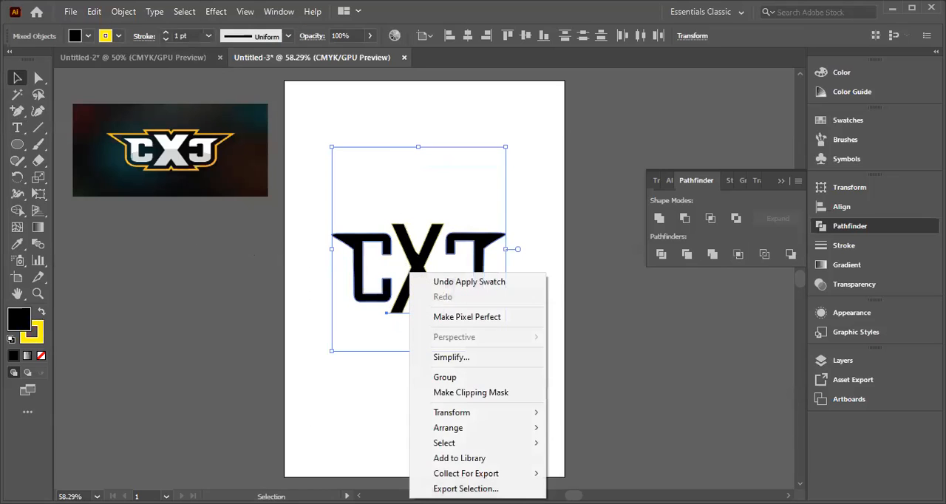
pyautogui.click(404, 212)
pyautogui.rightClick(414, 270)
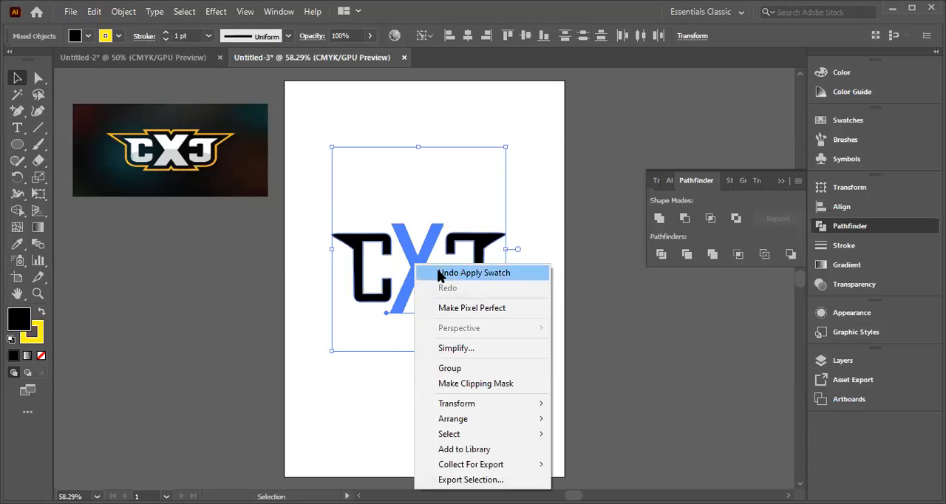
pyautogui.click(338, 381)
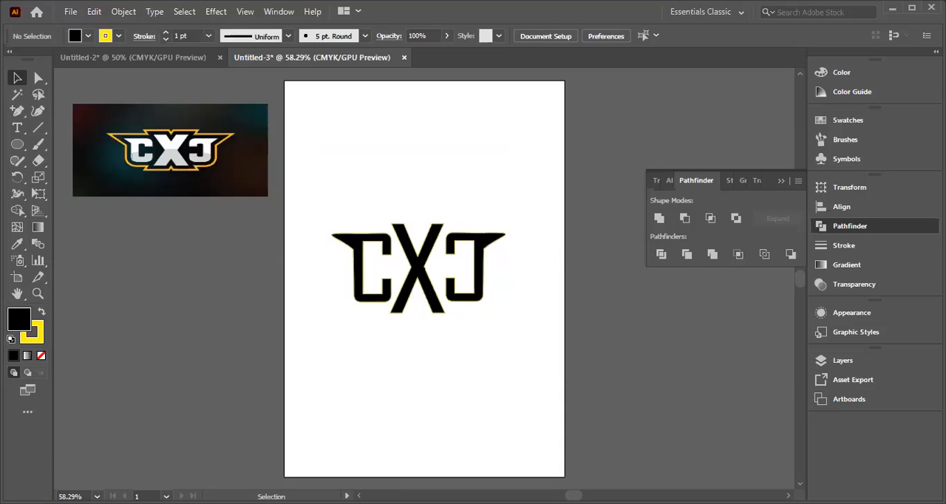
pyautogui.rightClick(418, 272)
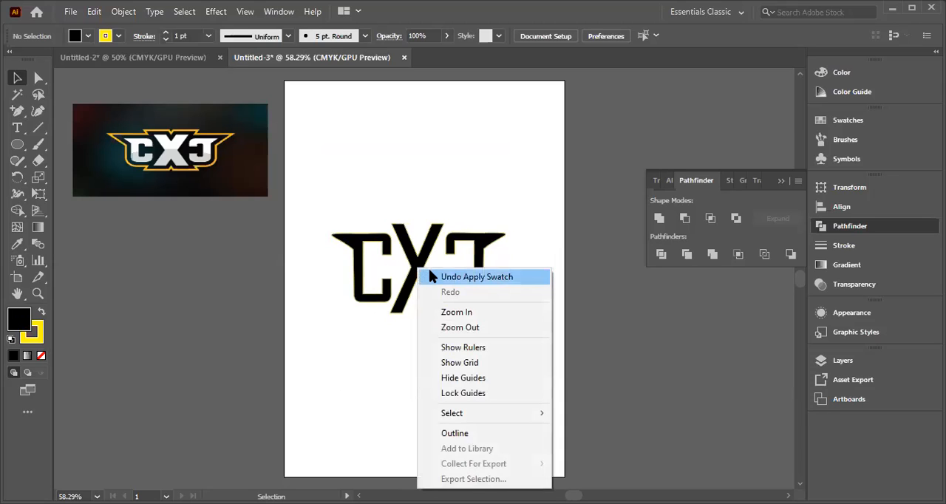
pyautogui.click(449, 432)
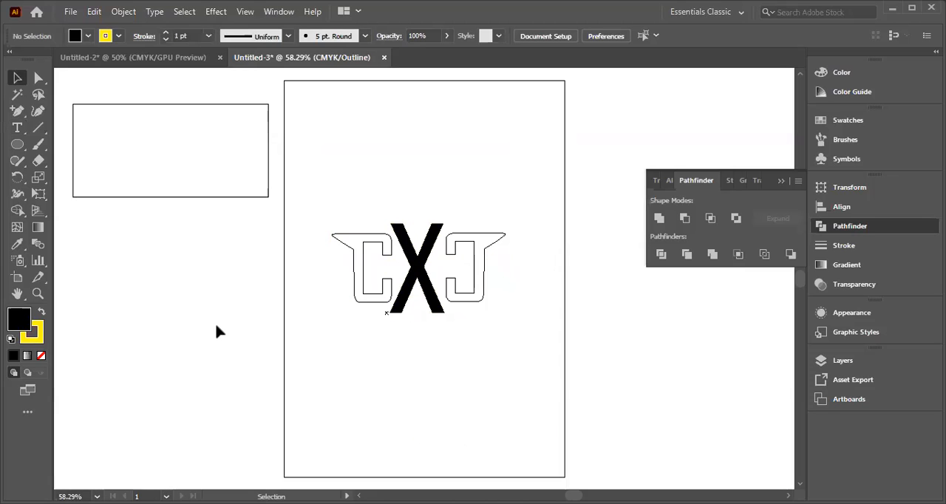
# Step: Undo the yellow stroke and the latest moves of the three letters, and return the display to preview mode
pyautogui.hotkey('ctrl', 'a')
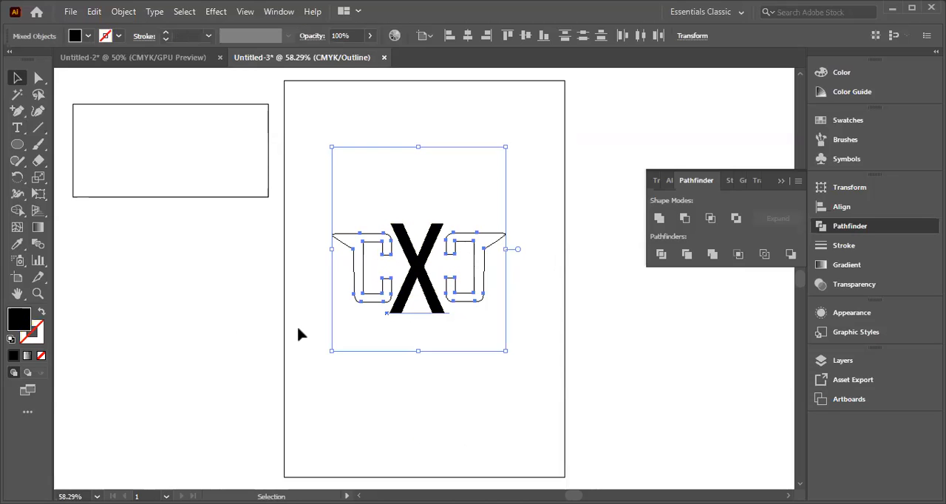
pyautogui.press('z')
pyautogui.hotkey('ctrl', 'z')
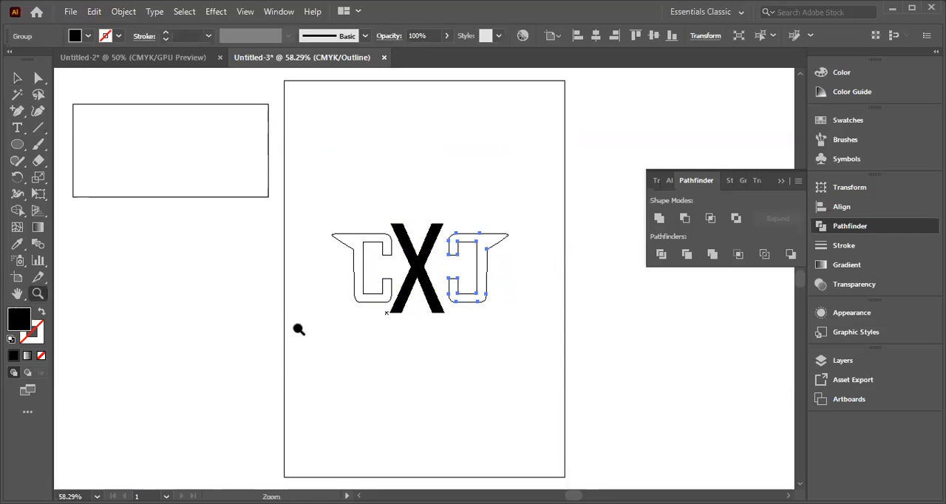
pyautogui.click(308, 327)
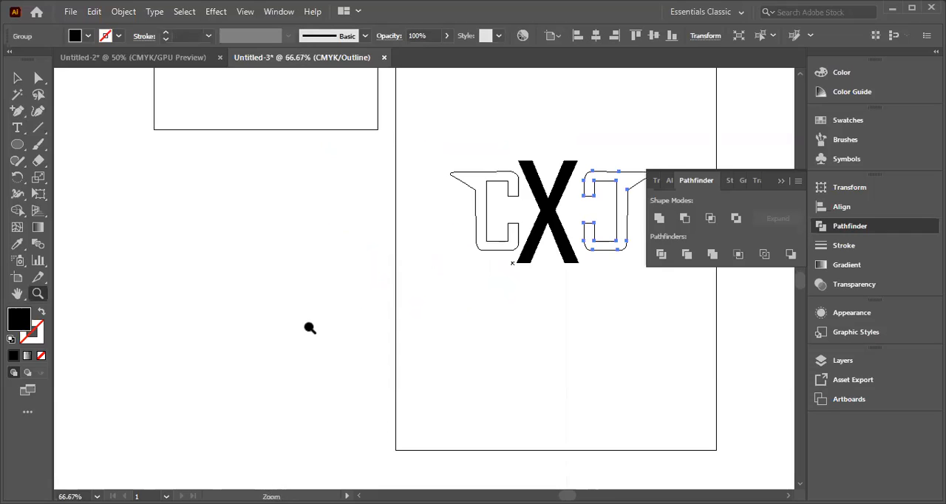
pyautogui.hotkey('ctrl', 'z')
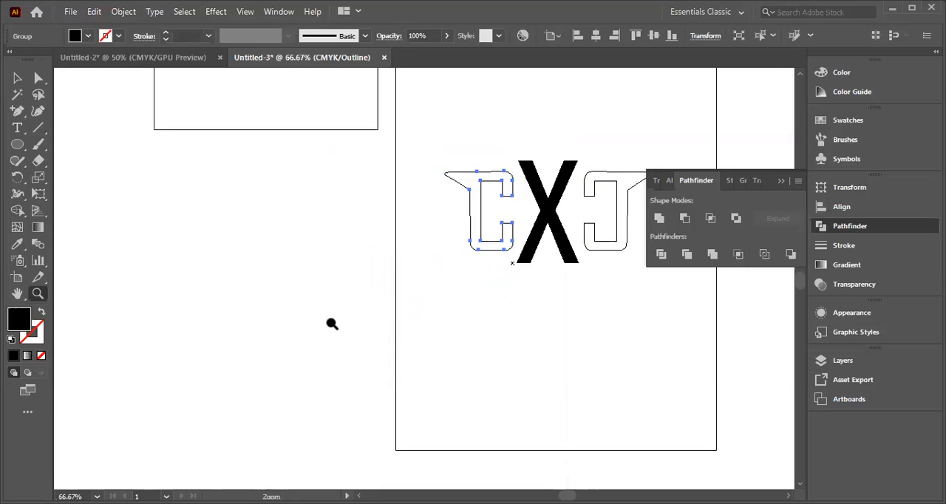
pyautogui.hotkey('ctrl', 'z')
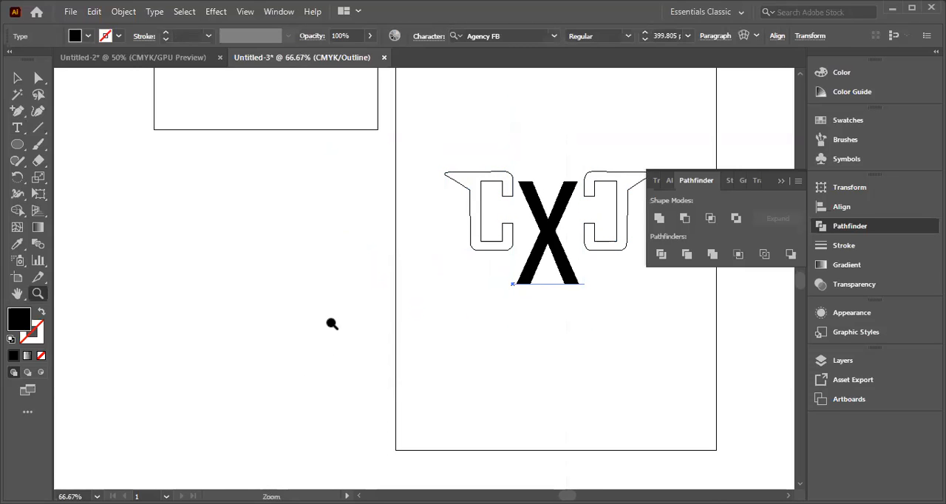
pyautogui.hotkey('ctrl', 'y')
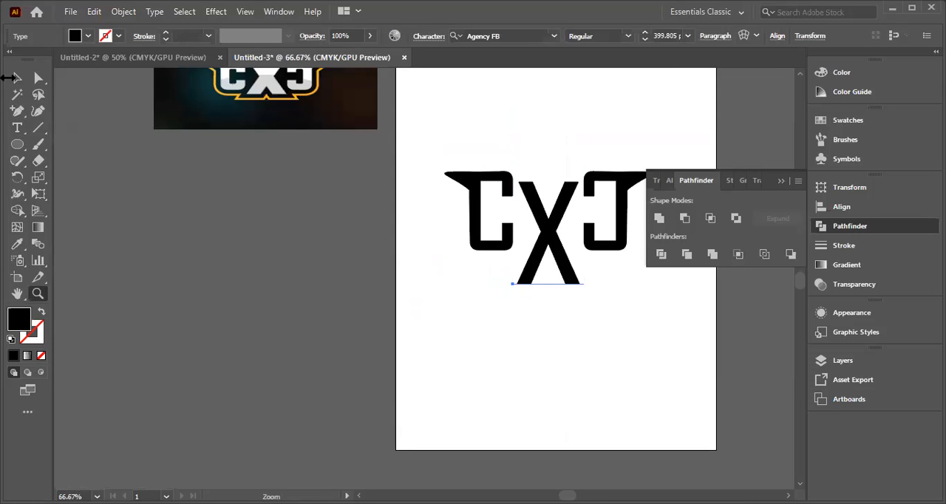
# Step: Convert the X from live text to outlines
pyautogui.click(17, 78)
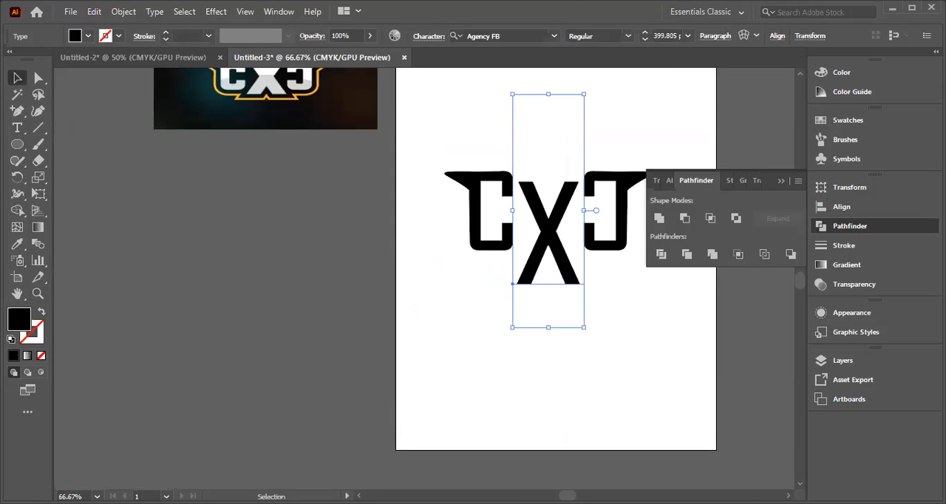
pyautogui.rightClick(543, 235)
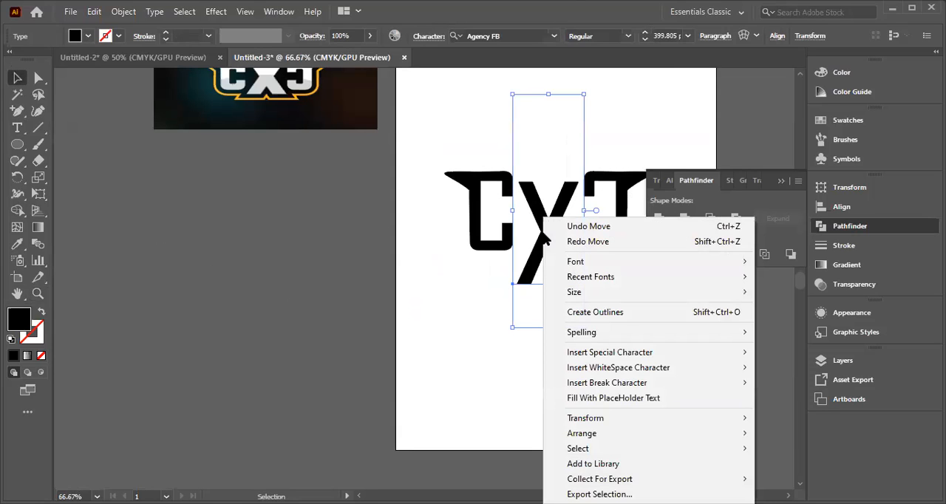
pyautogui.click(600, 311)
pyautogui.click(558, 309)
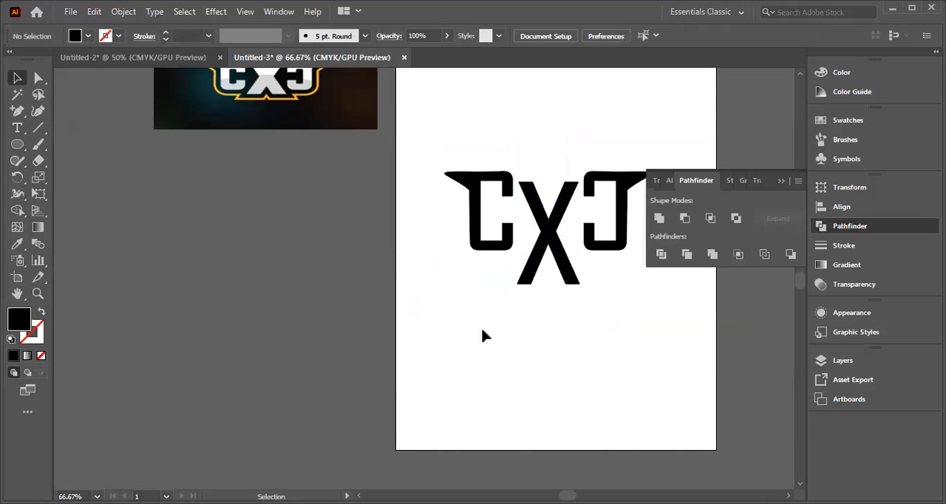
# Step: Raise the outlined X so it extends evenly above and below the Cs, and move the mirrored C against it
pyautogui.moveTo(548, 233); pyautogui.dragTo(546, 207)
pyautogui.moveTo(626, 215)
pyautogui.mouseDown()
pyautogui.moveTo(618, 212)
pyautogui.moveTo(628, 218)
pyautogui.mouseUp()
pyautogui.click(479, 281)
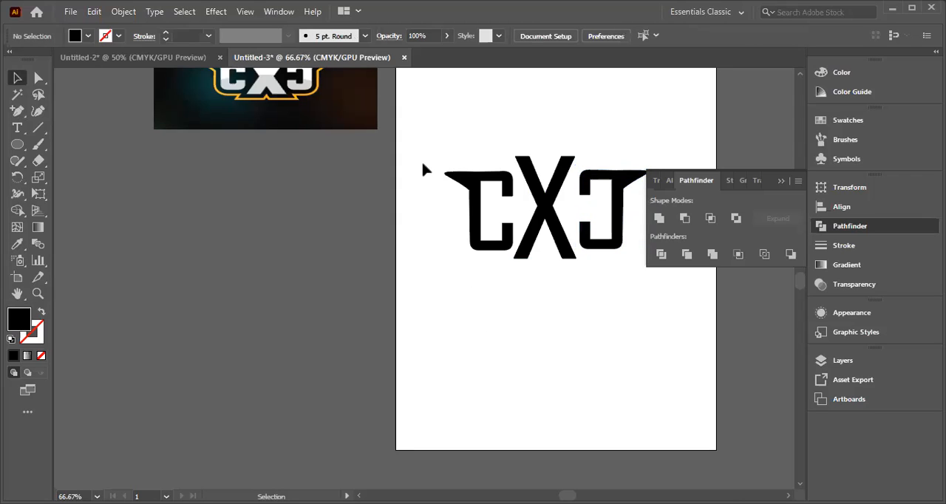
# Step: Apply a yellow 40 pt stroke to all three letters
pyautogui.click(780, 182)
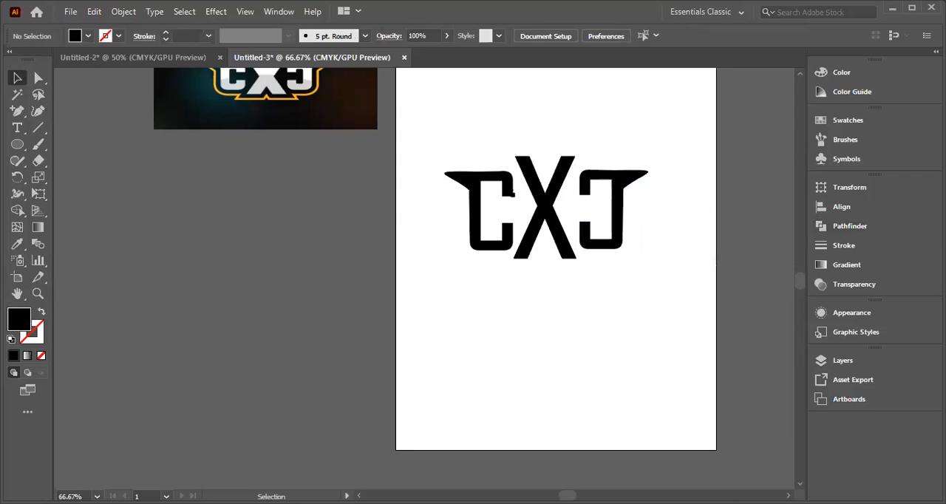
pyautogui.moveTo(451, 157); pyautogui.dragTo(664, 263)
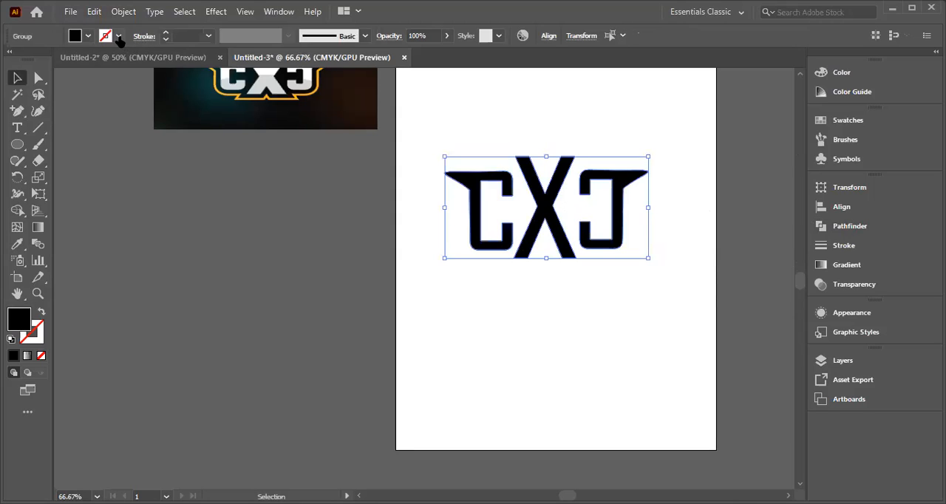
pyautogui.click(119, 36)
pyautogui.click(57, 59)
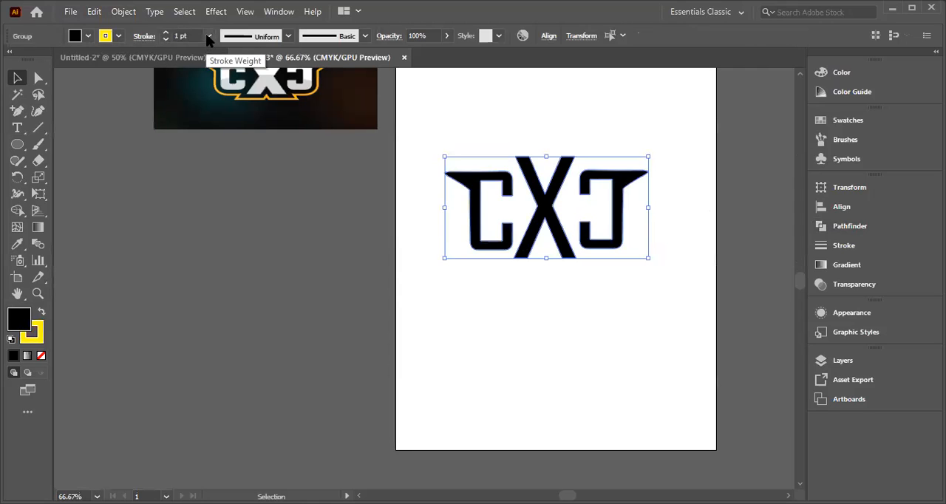
pyautogui.click(228, 323)
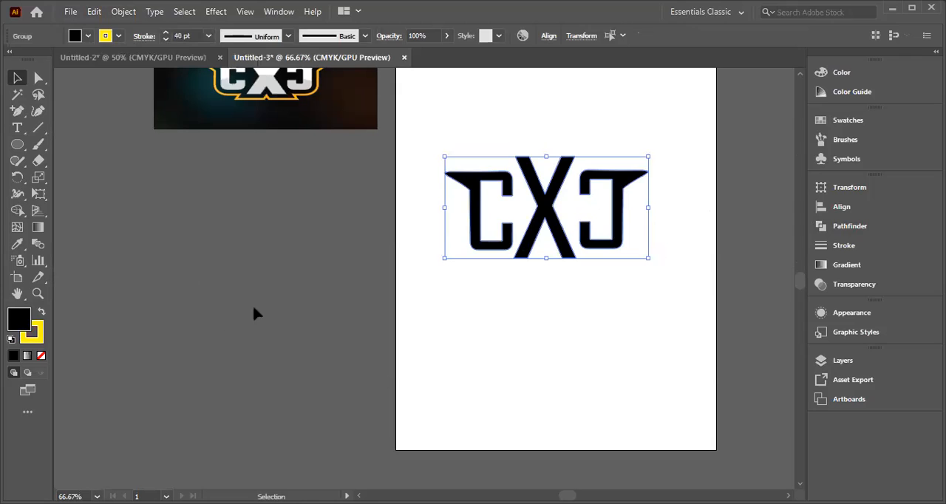
pyautogui.click(539, 300)
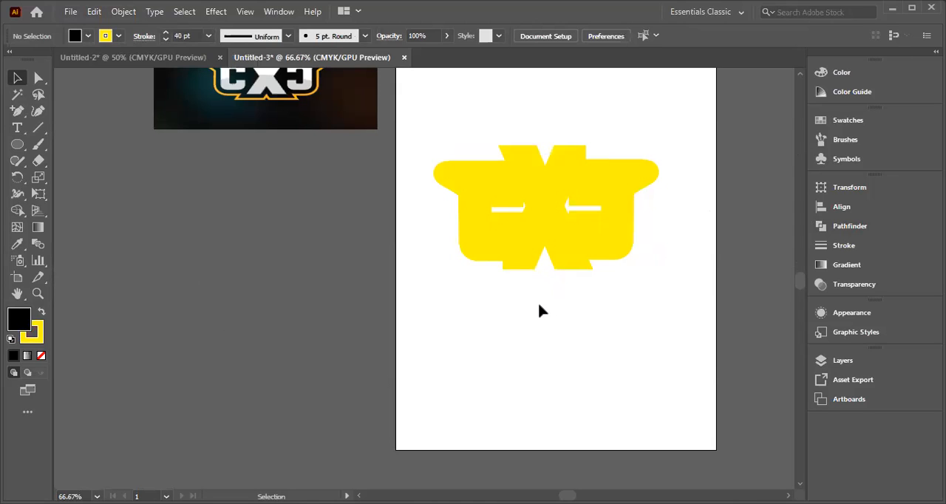
pyautogui.moveTo(422, 141); pyautogui.dragTo(665, 279)
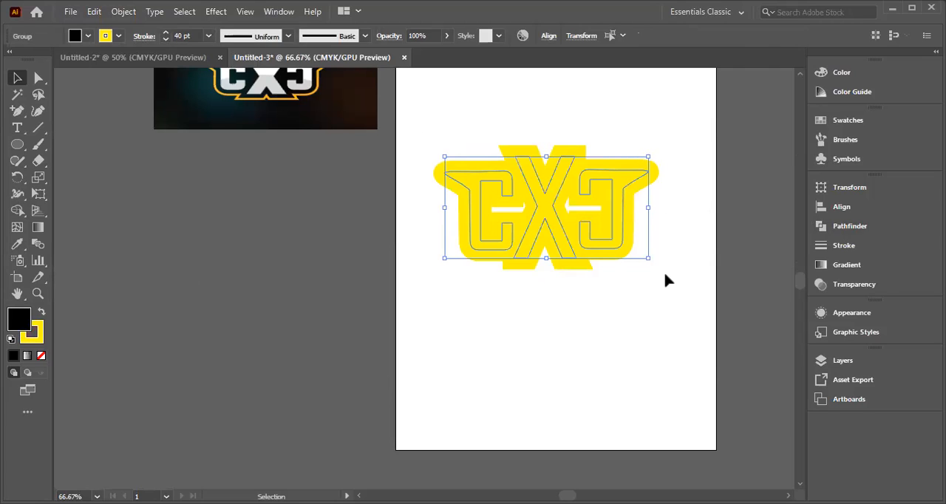
pyautogui.click(76, 39)
pyautogui.click(481, 208)
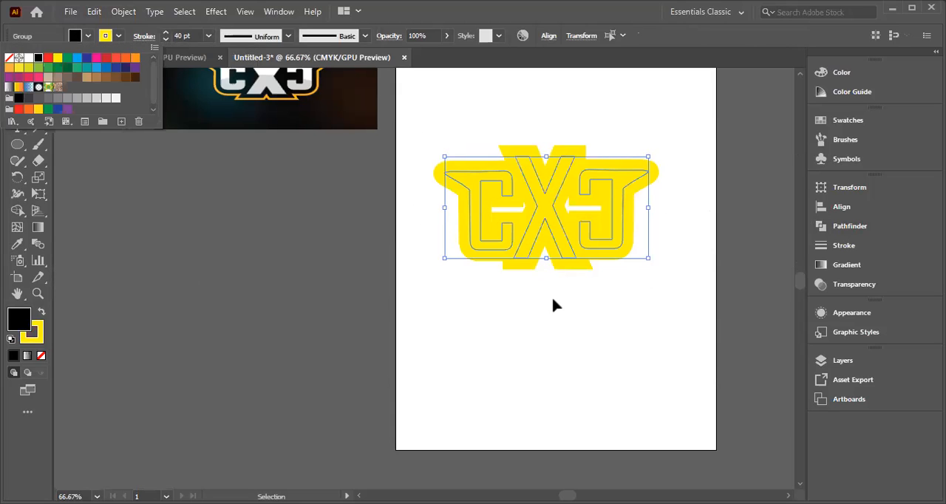
pyautogui.click(501, 196)
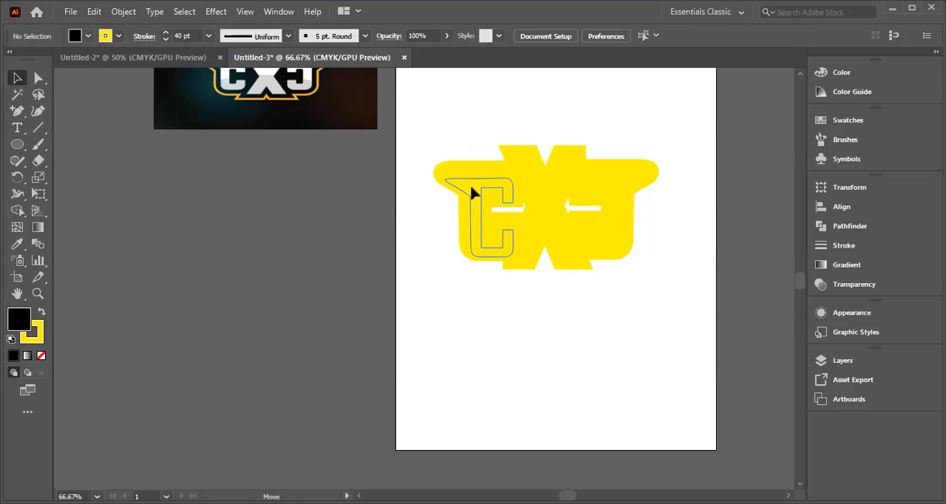
pyautogui.click(468, 186)
pyautogui.press('Delete')
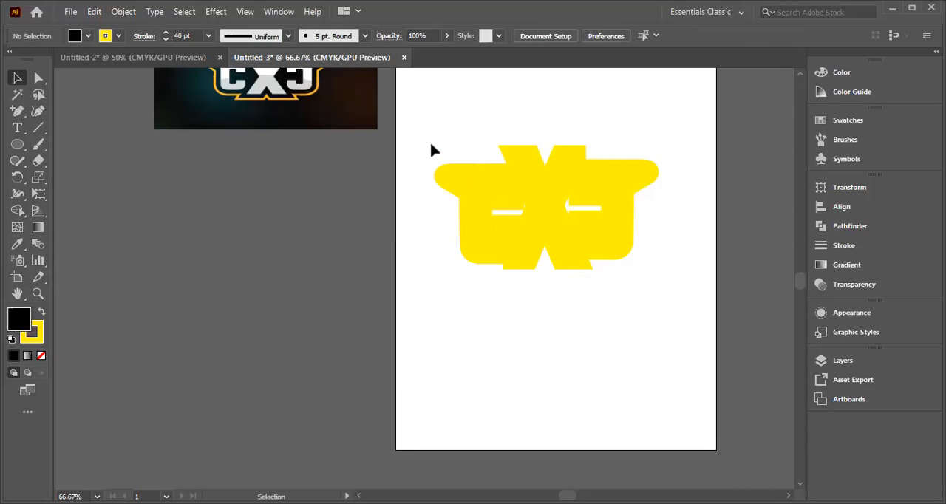
pyautogui.hotkey('ctrl', 'z')
# Step: Swap the fill and stroke colors of all three letters and set their fill to CMYK Green
pyautogui.moveTo(432, 150); pyautogui.dragTo(703, 358)
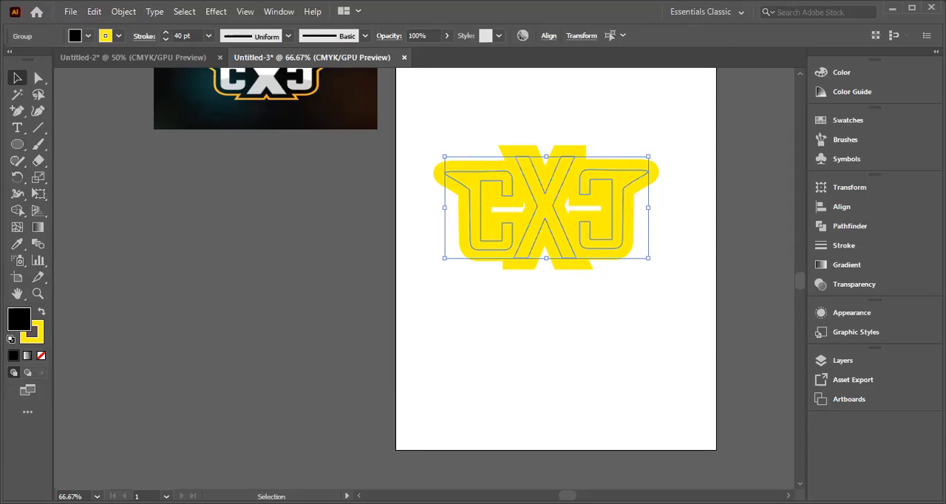
pyautogui.click(42, 311)
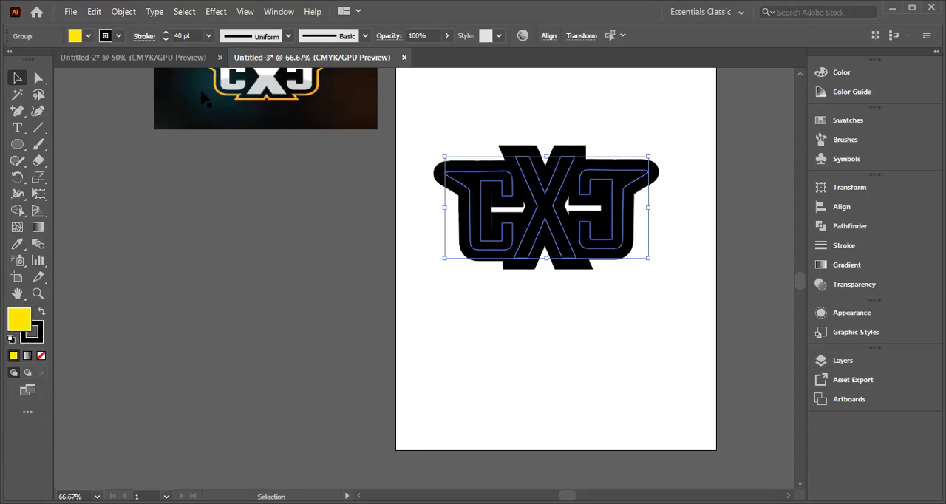
pyautogui.click(87, 36)
pyautogui.click(67, 60)
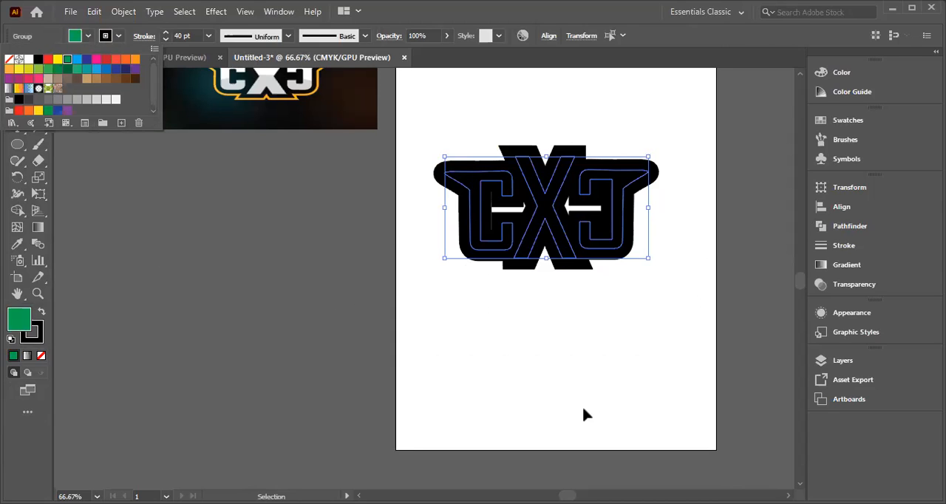
pyautogui.click(454, 193)
pyautogui.moveTo(410, 161); pyautogui.dragTo(671, 263)
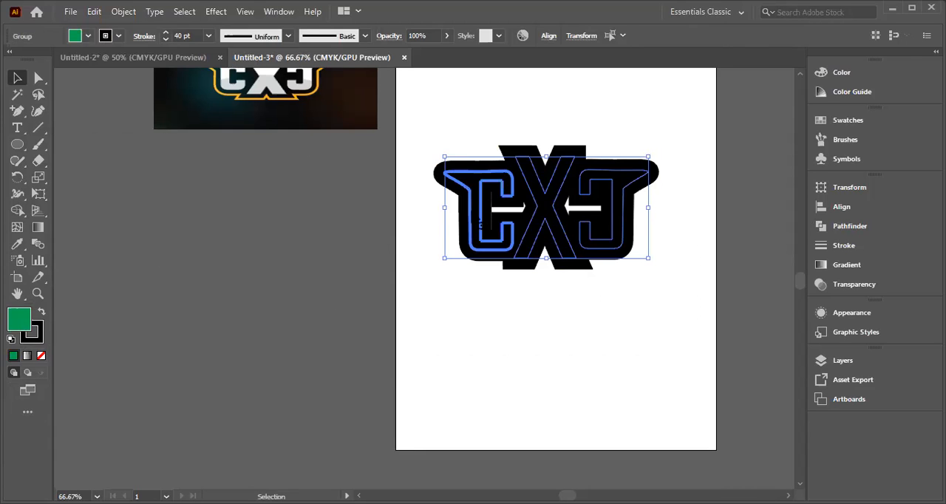
pyautogui.click(271, 210)
pyautogui.moveTo(417, 160); pyautogui.dragTo(635, 259)
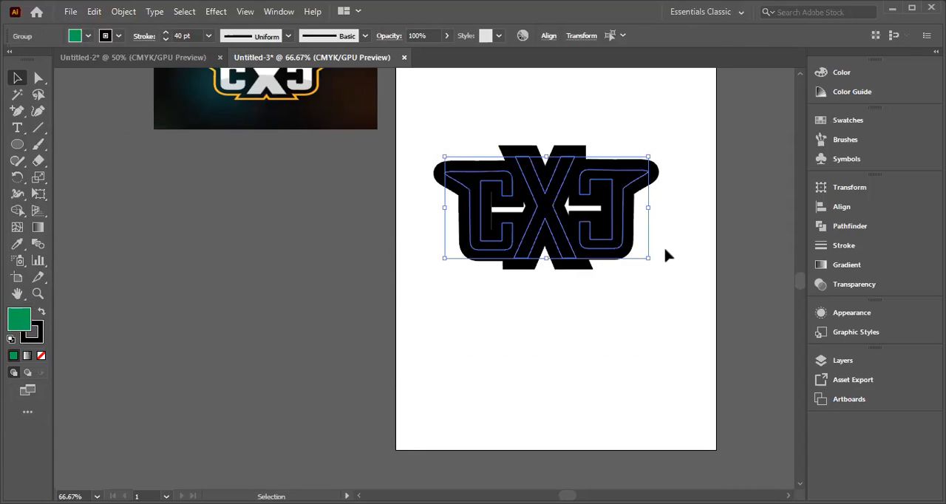
pyautogui.click(78, 36)
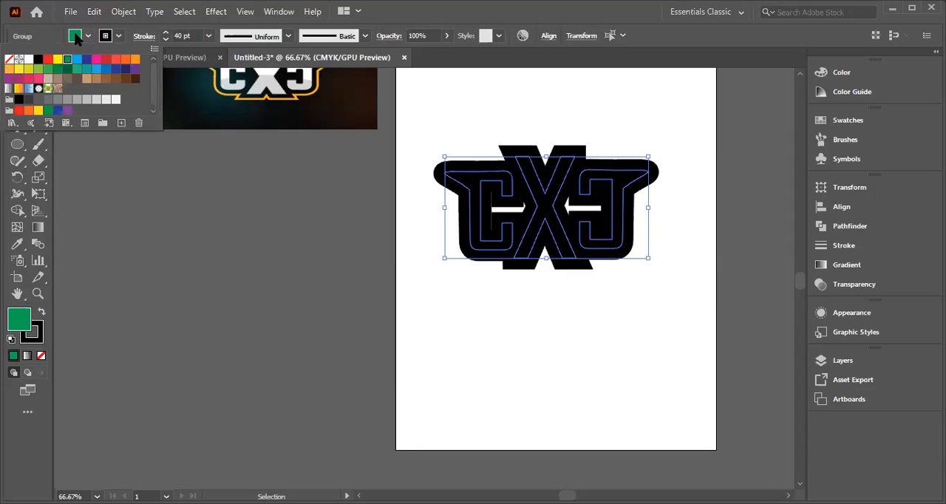
pyautogui.click(437, 197)
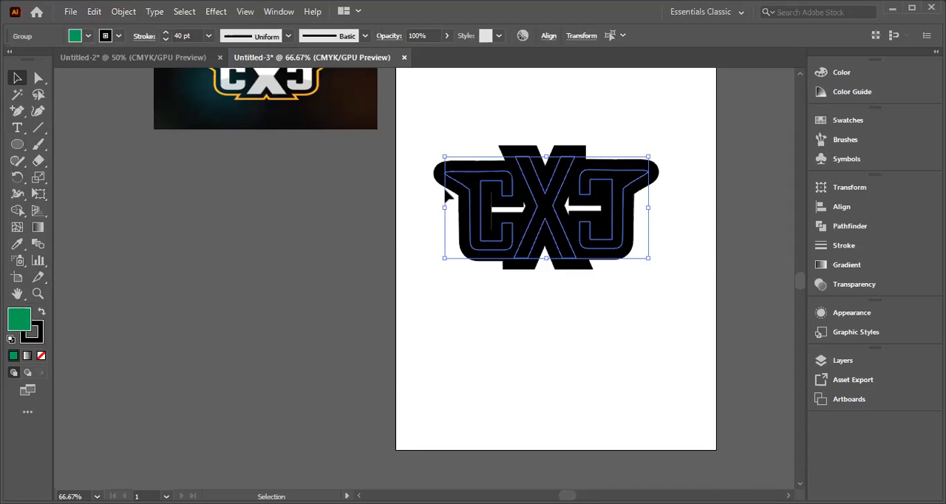
# Step: Try a yellow stroke and a white stroke on all three letters
pyautogui.moveTo(421, 146); pyautogui.dragTo(657, 311)
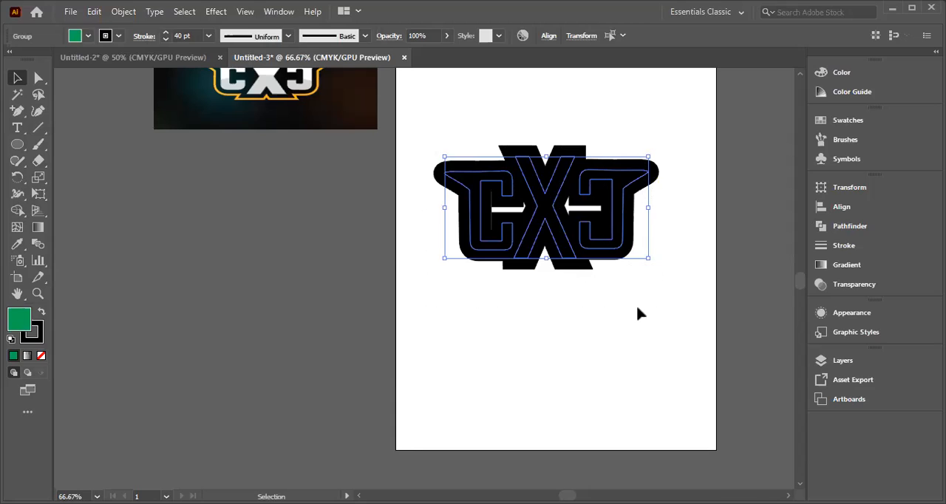
pyautogui.click(118, 36)
pyautogui.click(57, 59)
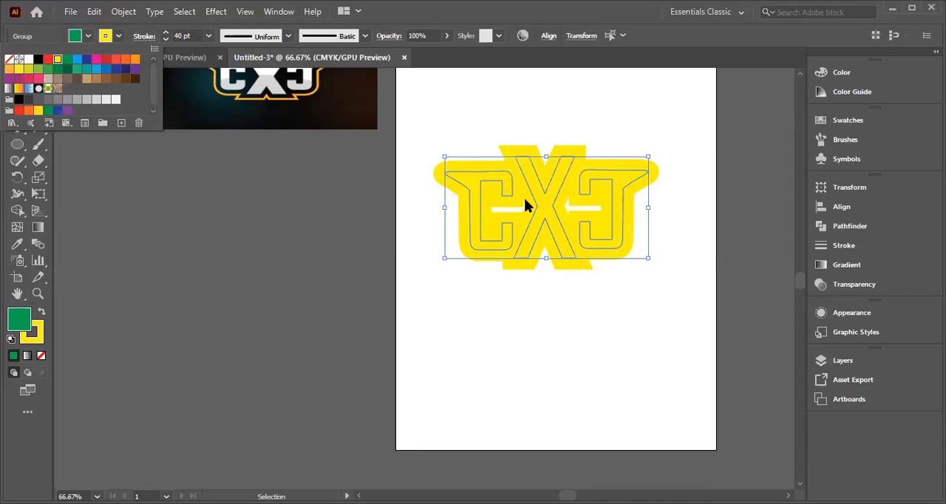
pyautogui.click(28, 60)
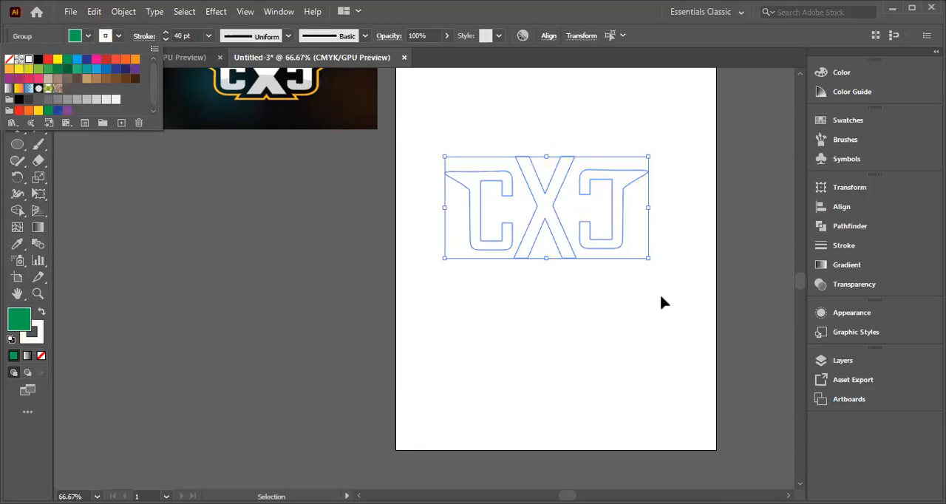
pyautogui.click(602, 309)
pyautogui.click(575, 363)
pyautogui.moveTo(408, 137); pyautogui.dragTo(714, 344)
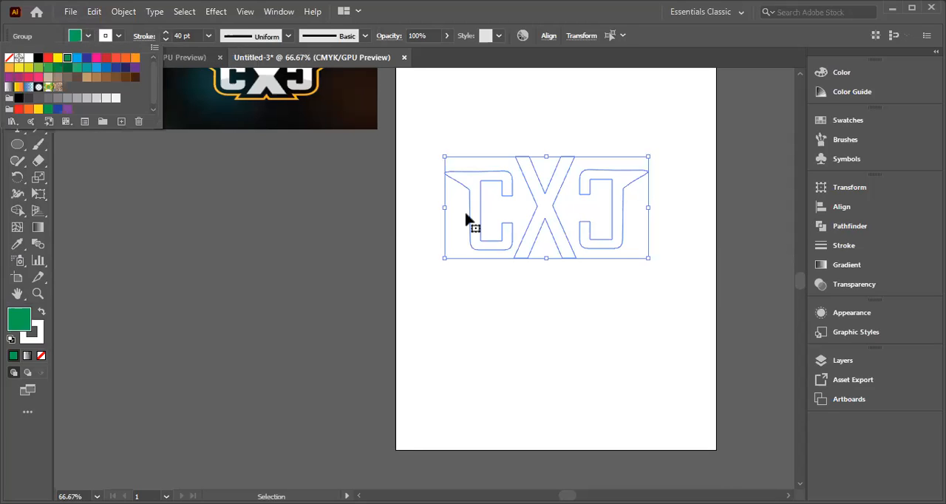
pyautogui.click(493, 282)
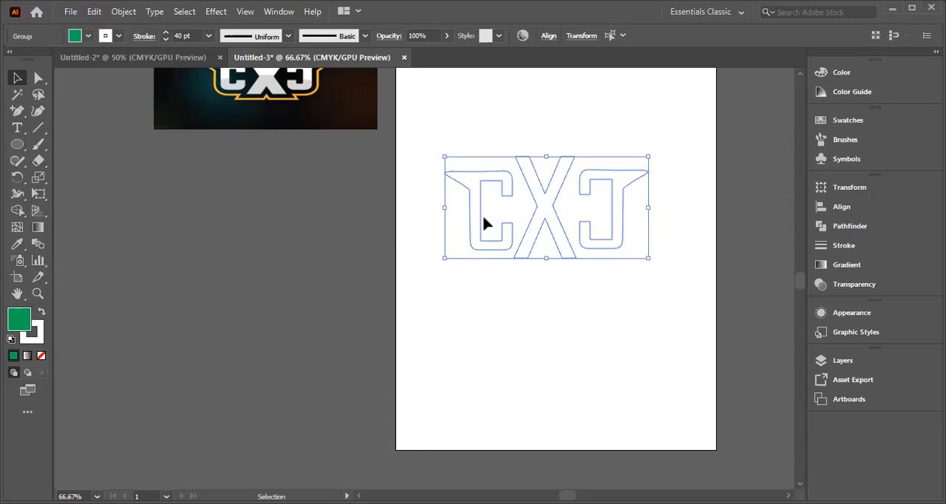
pyautogui.click(477, 280)
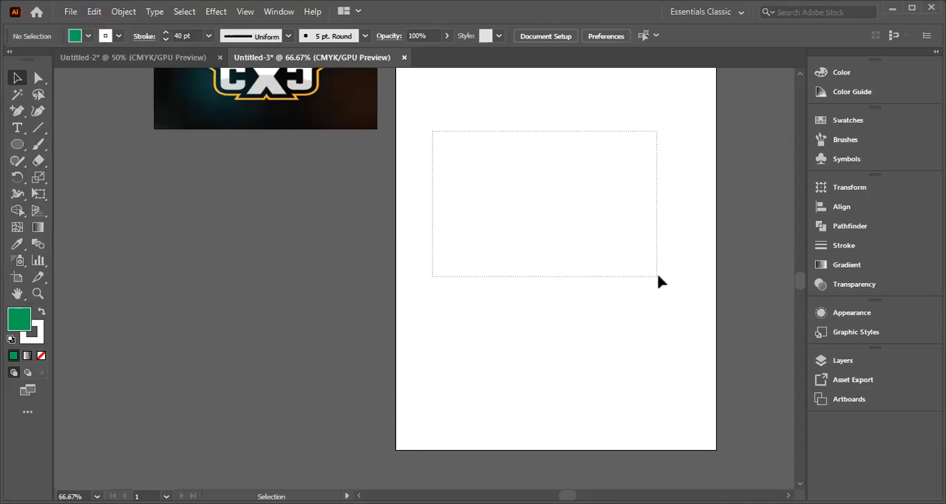
# Step: Set the fill of all three letters to bright green 17E272 and their stroke to black
pyautogui.moveTo(660, 281); pyautogui.dragTo(662, 282)
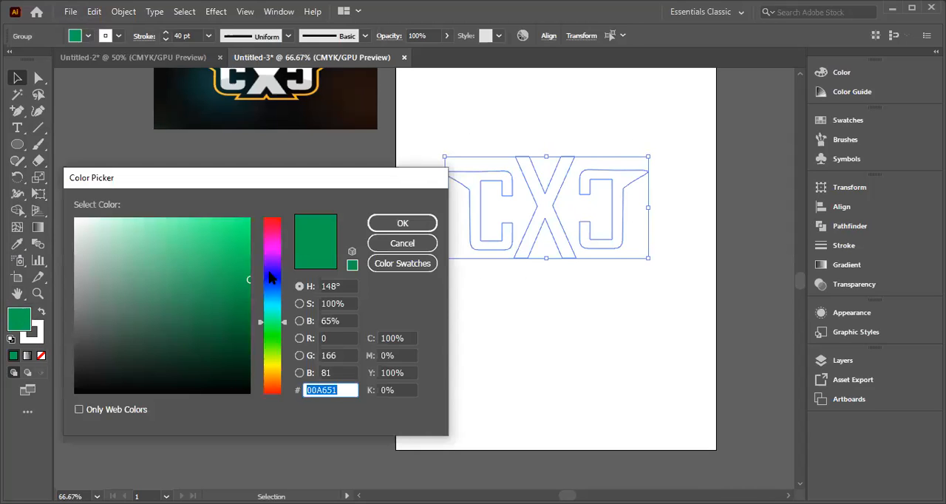
pyautogui.click(232, 236)
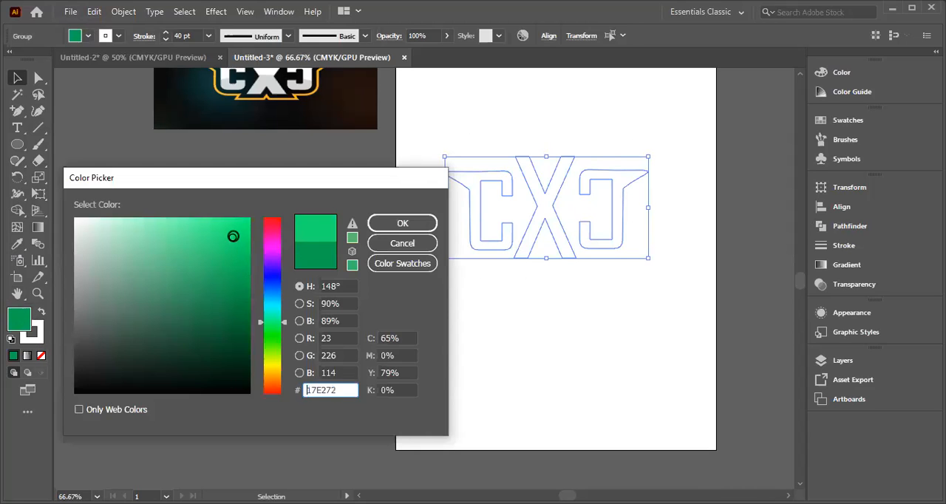
pyautogui.click(398, 222)
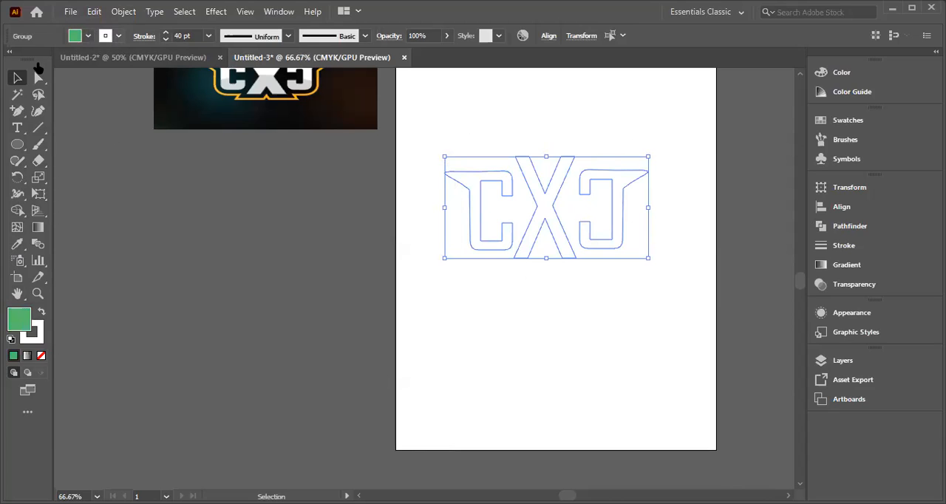
pyautogui.click(38, 61)
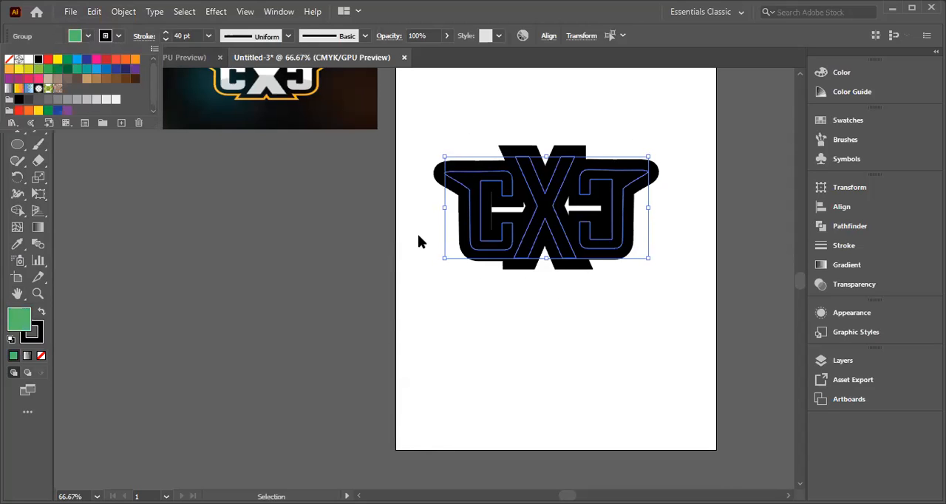
# Step: Expand the fill and stroke of all three letters into editable shapes
pyautogui.click(509, 284)
pyautogui.moveTo(422, 150); pyautogui.dragTo(688, 296)
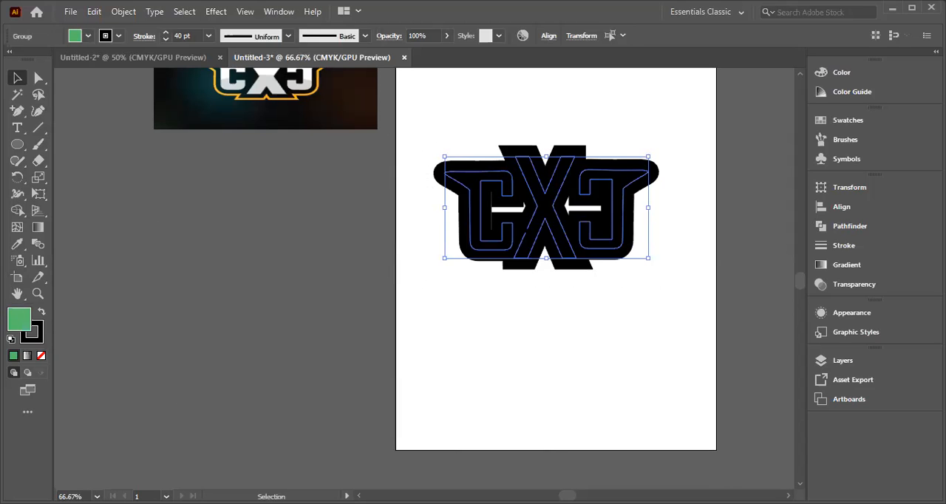
pyautogui.rightClick(538, 199)
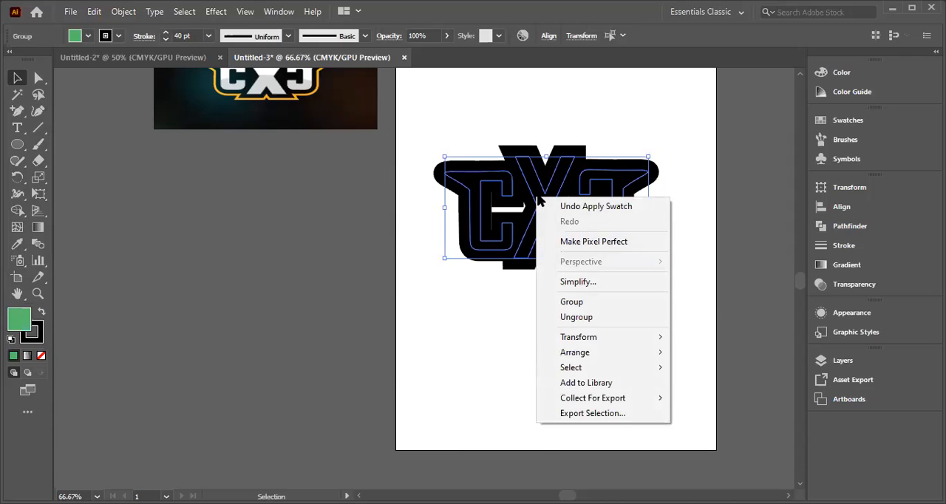
pyautogui.click(123, 11)
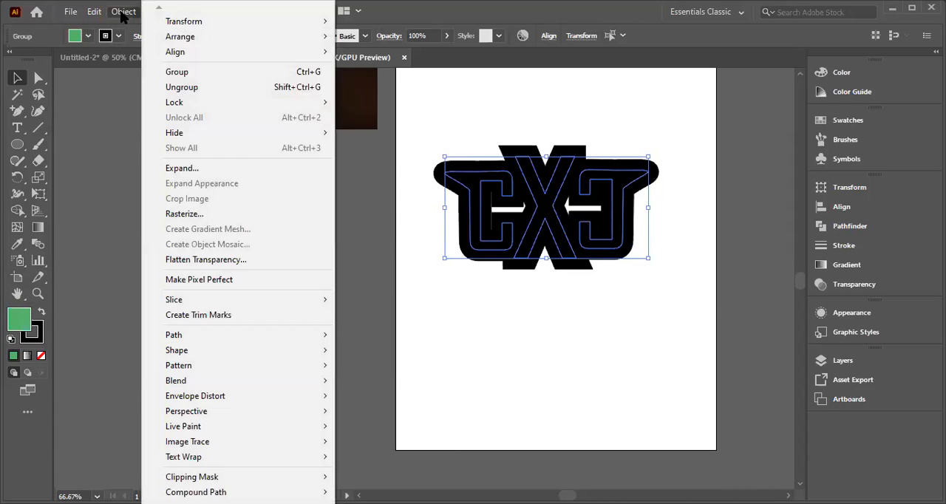
pyautogui.click(184, 170)
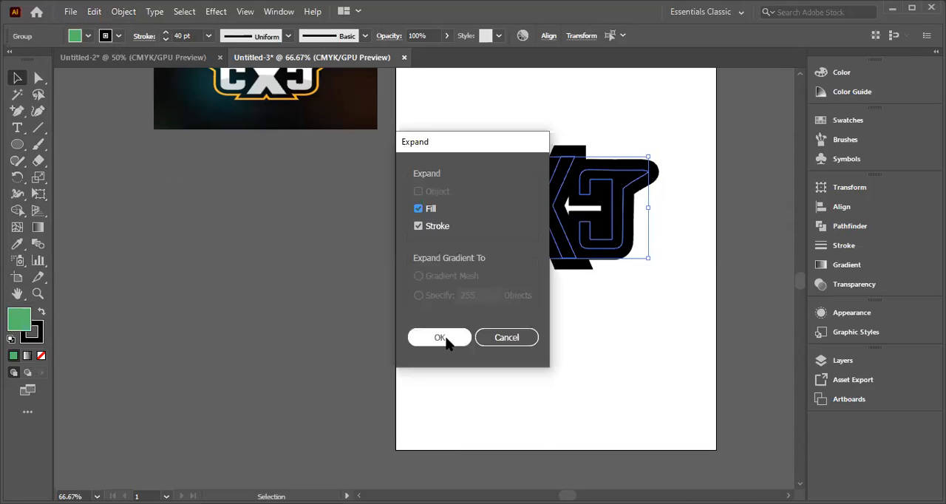
pyautogui.press('Return')
# Step: Fill all the expanded letter shapes with yellow
pyautogui.click(433, 106)
pyautogui.moveTo(433, 106); pyautogui.dragTo(643, 274)
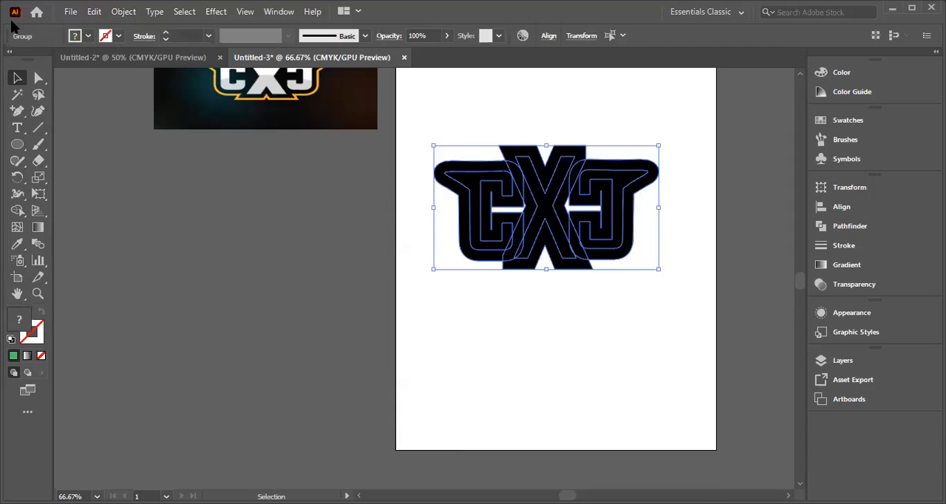
pyautogui.click(88, 36)
pyautogui.click(57, 59)
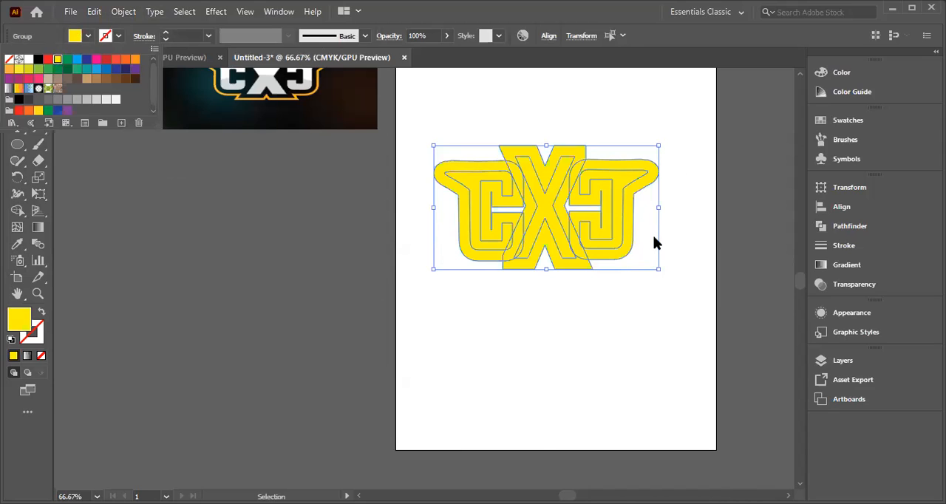
pyautogui.click(621, 244)
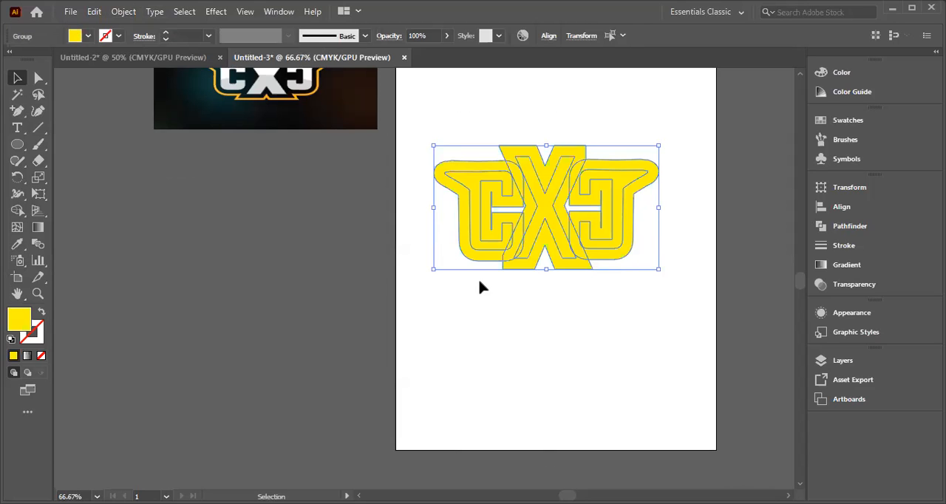
# Step: Shift the expanded lettering slightly, and undo the move, the yellow fill and the expansion
pyautogui.moveTo(544, 198); pyautogui.dragTo(537, 242)
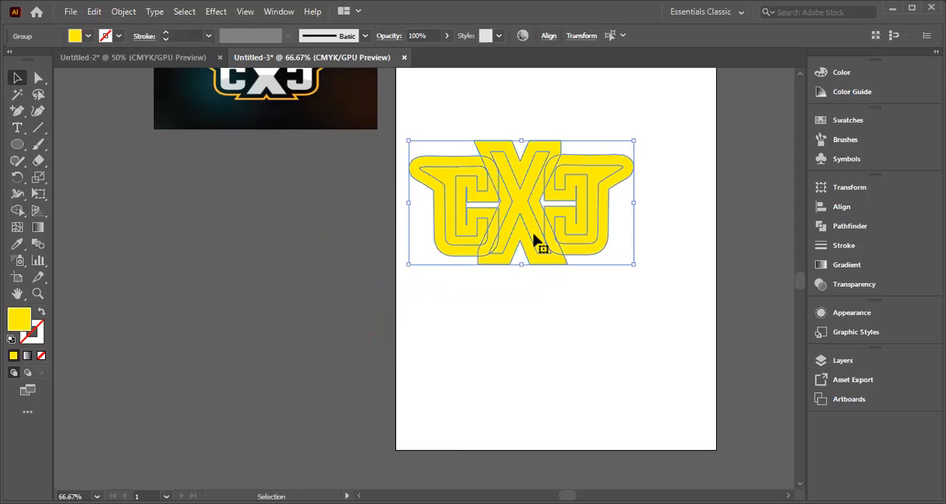
pyautogui.hotkey('ctrl', 'z')
pyautogui.hotkey('ctrl', 'z')
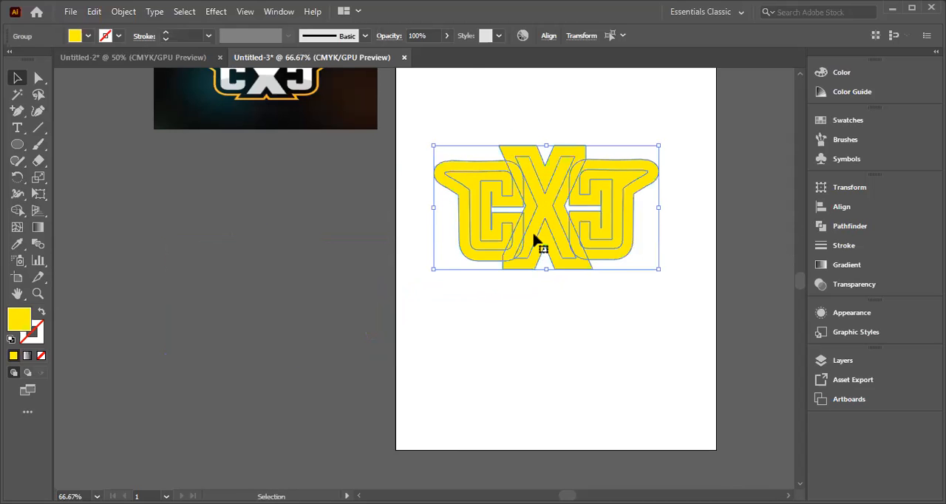
pyautogui.hotkey('ctrl', 'z')
pyautogui.hotkey('ctrl', 'z')
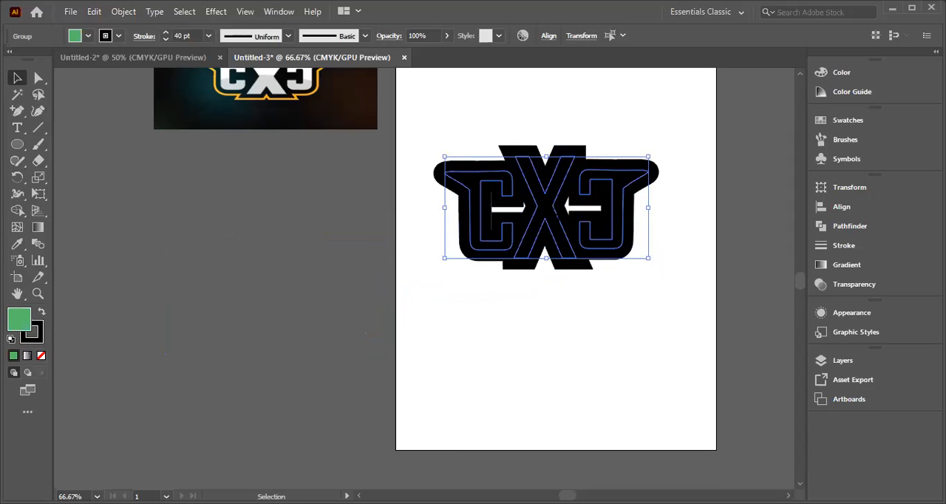
# Step: Move the lettering off the artboard to below the reference image, undoing a trial placement back on the artboard
pyautogui.moveTo(548, 258); pyautogui.dragTo(276, 343)
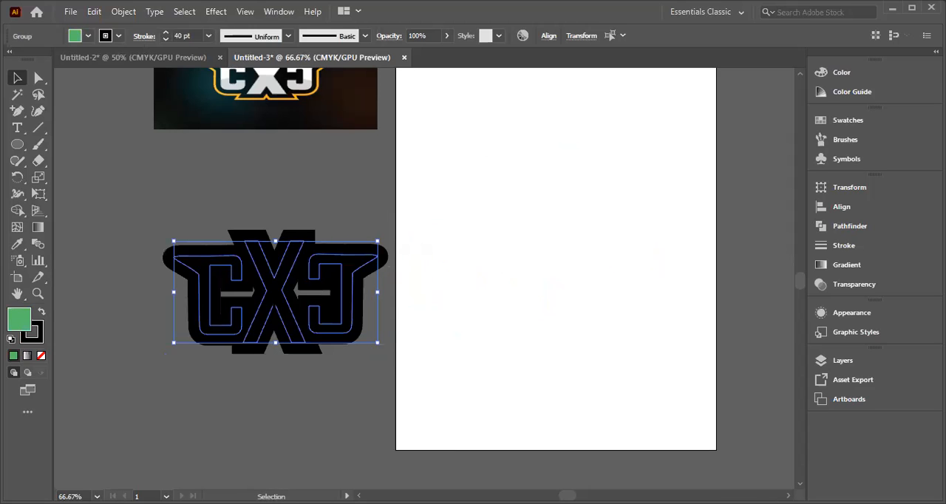
pyautogui.moveTo(272, 288); pyautogui.dragTo(556, 203)
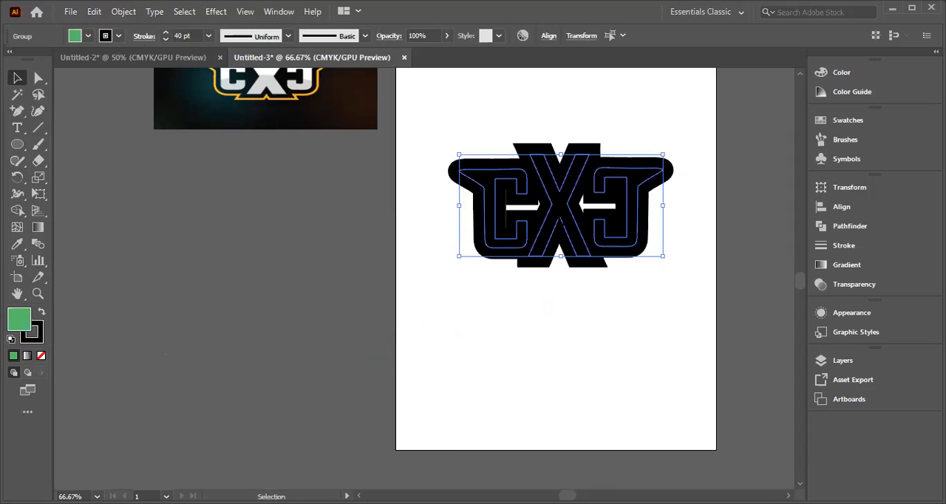
pyautogui.keyDown('shift'); pyautogui.click(557, 206); pyautogui.keyUp('shift')
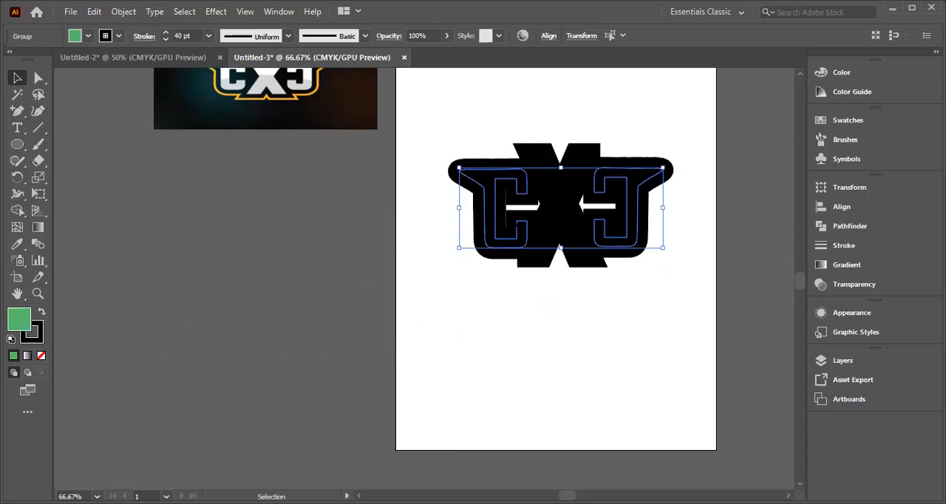
pyautogui.click(499, 370)
pyautogui.moveTo(543, 222)
pyautogui.mouseDown()
pyautogui.moveTo(440, 302)
pyautogui.moveTo(481, 302)
pyautogui.moveTo(545, 220)
pyautogui.mouseUp()
pyautogui.hotkey('ctrl', 'z')
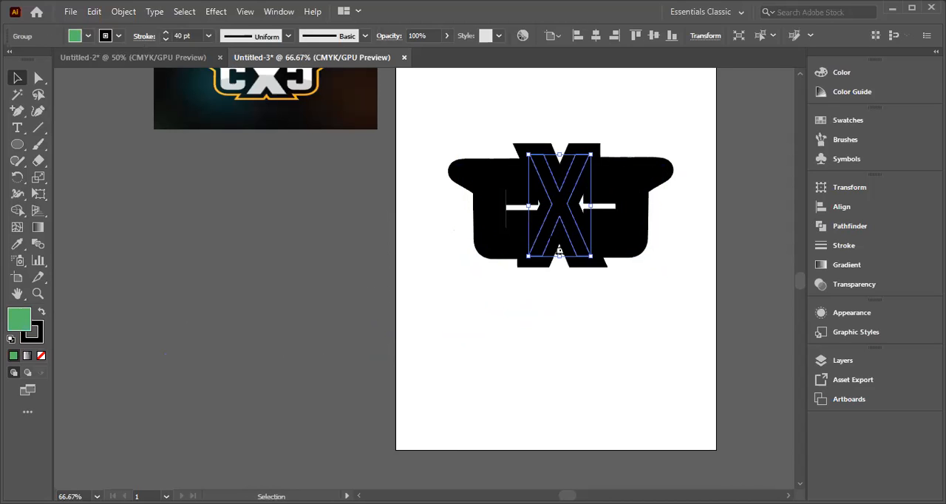
pyautogui.press('z')
pyautogui.hotkey('ctrl', 'z')
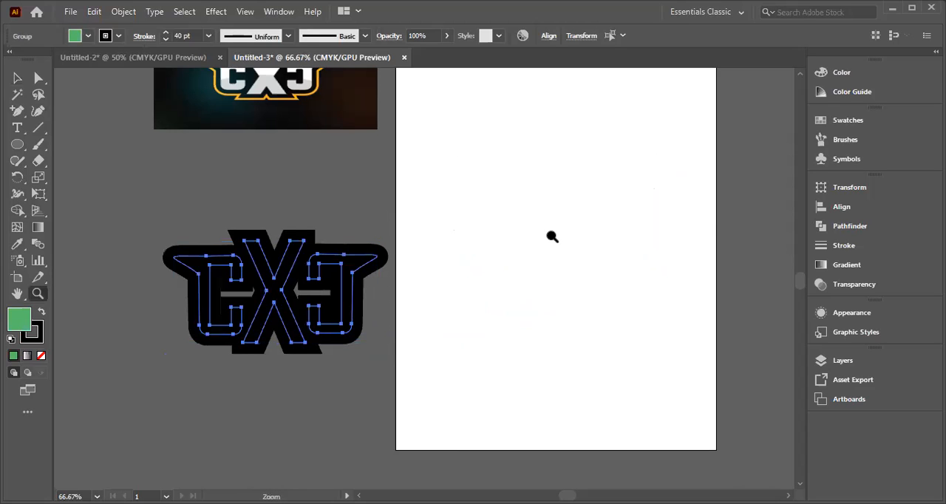
# Step: Try the lettering on the upper part of the artboard again, and undo the move
pyautogui.hotkey('ctrl', '1')
pyautogui.moveTo(635, 442); pyautogui.dragTo(458, 319)
pyautogui.scroll(-1, 569, 415)
pyautogui.scroll(2, 568, 415)
pyautogui.scroll(-3, 569, 415)
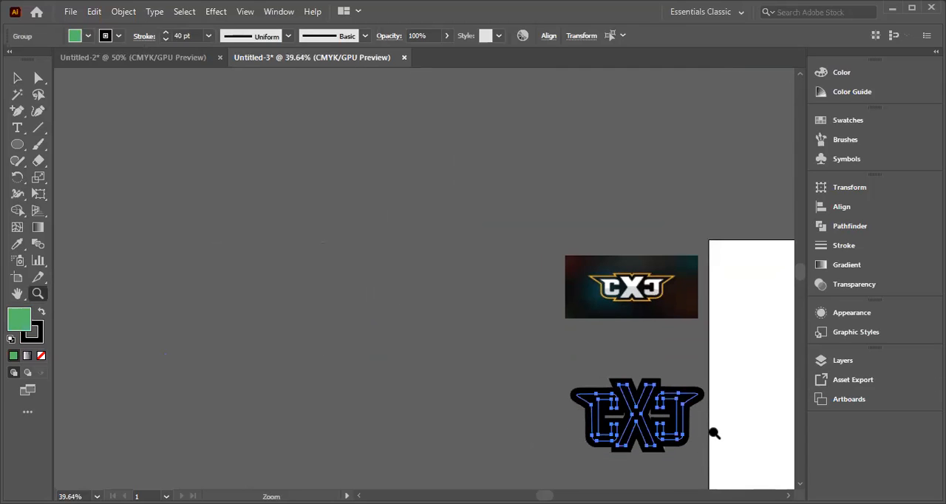
pyautogui.click(681, 481)
pyautogui.press('+')
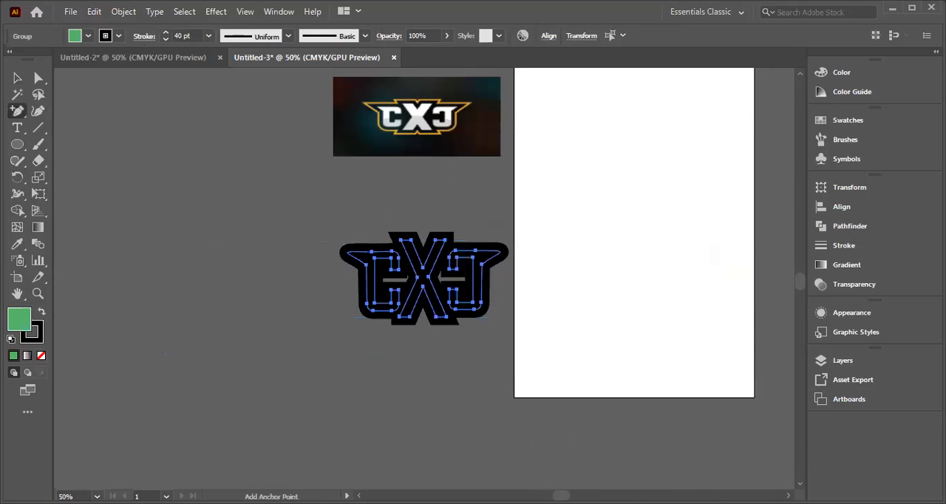
pyautogui.hotkey('ctrl', '+')
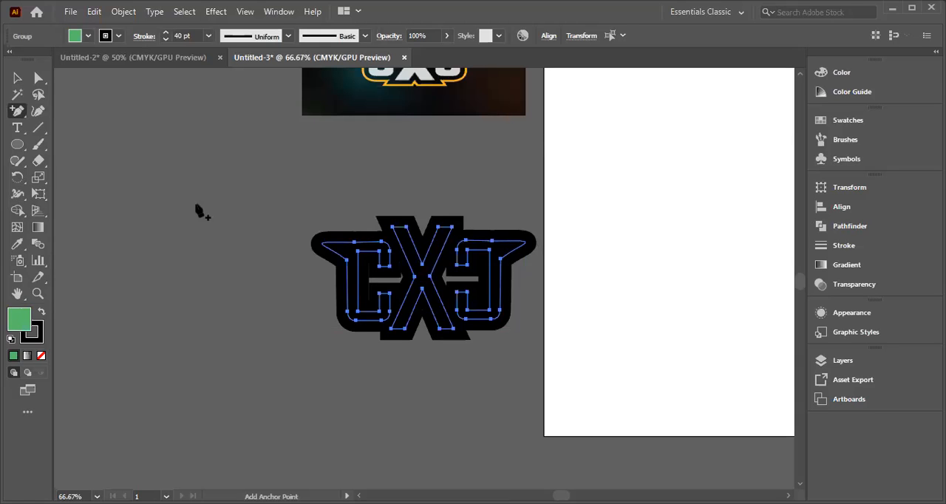
pyautogui.click(16, 77)
pyautogui.moveTo(415, 274); pyautogui.dragTo(643, 177)
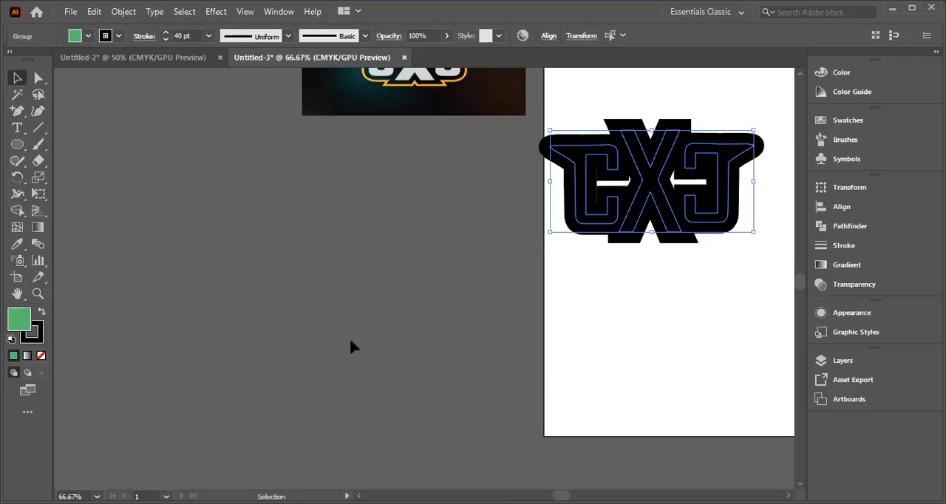
pyautogui.hotkey('ctrl', '+')
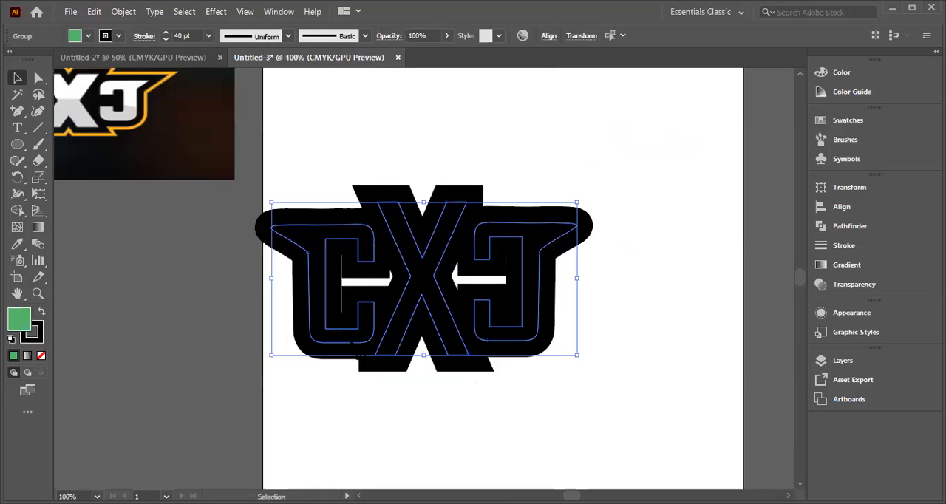
pyautogui.click(666, 337)
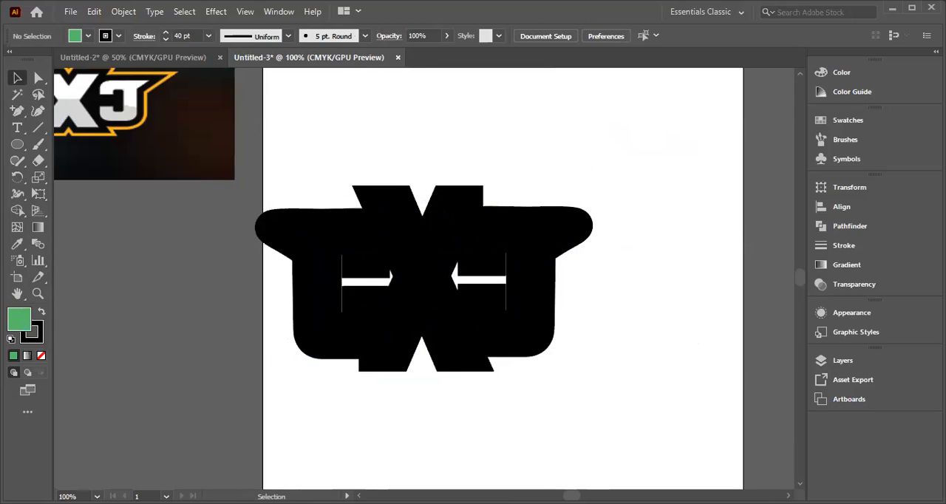
pyautogui.hotkey('ctrl', 'z')
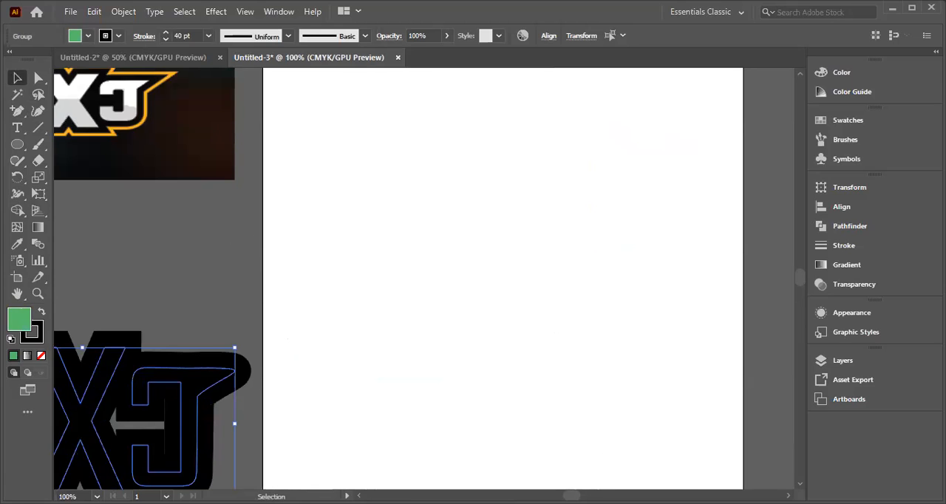
# Step: Try the lettering on the artboard once more, and undo the placement
pyautogui.moveTo(571, 496)
pyautogui.mouseDown()
pyautogui.moveTo(552, 496)
pyautogui.moveTo(573, 496)
pyautogui.mouseUp()
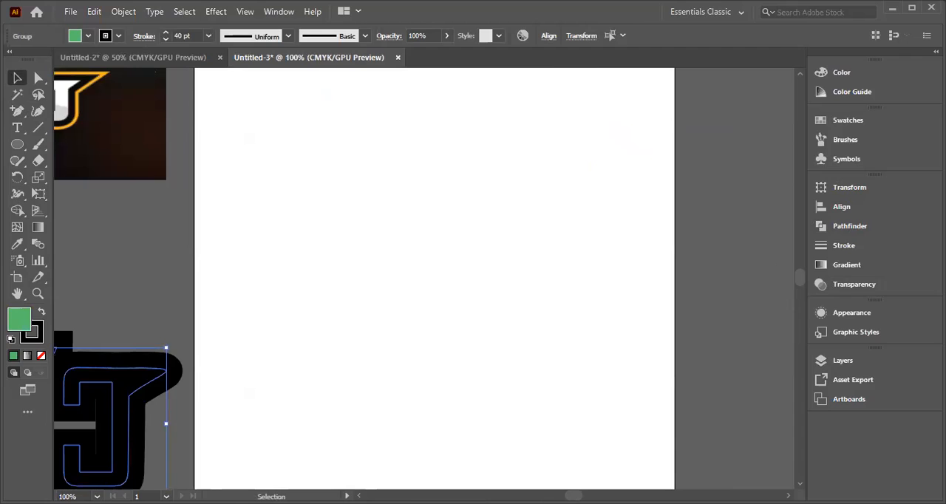
pyautogui.hotkey('ctrl', 'v')
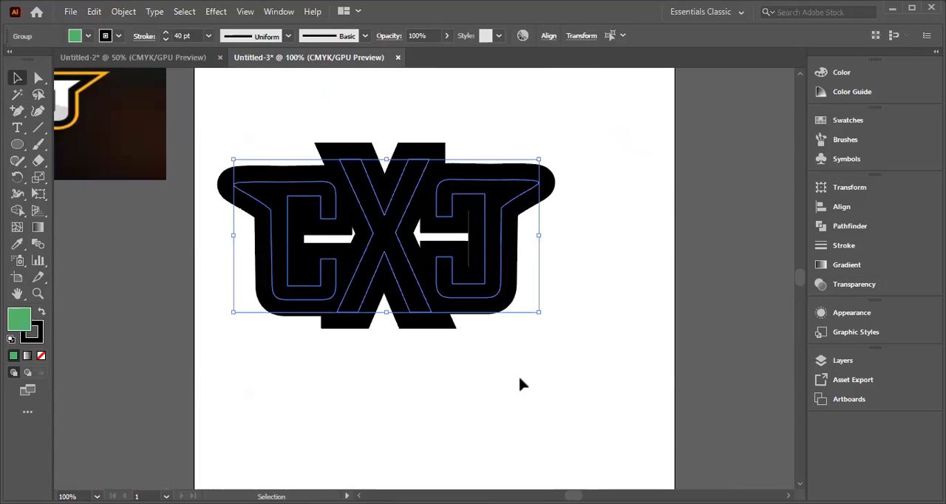
pyautogui.press('z')
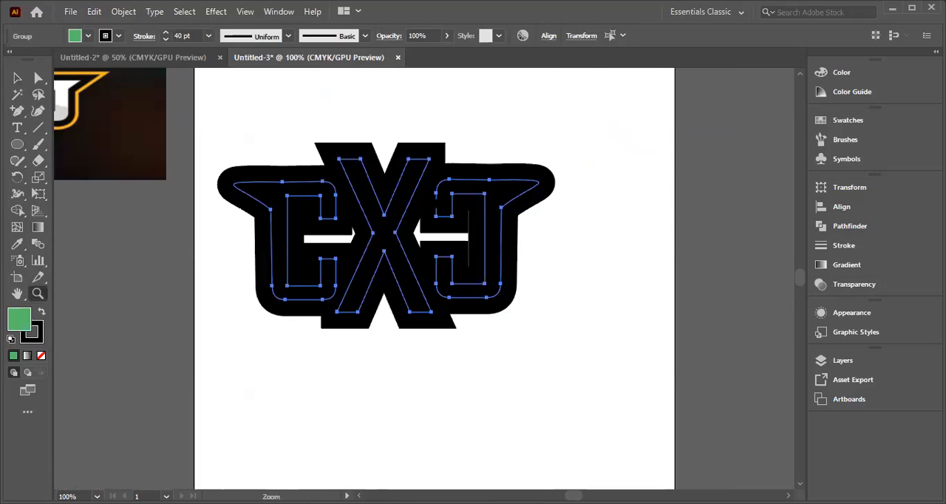
pyautogui.hotkey('ctrl', 'z')
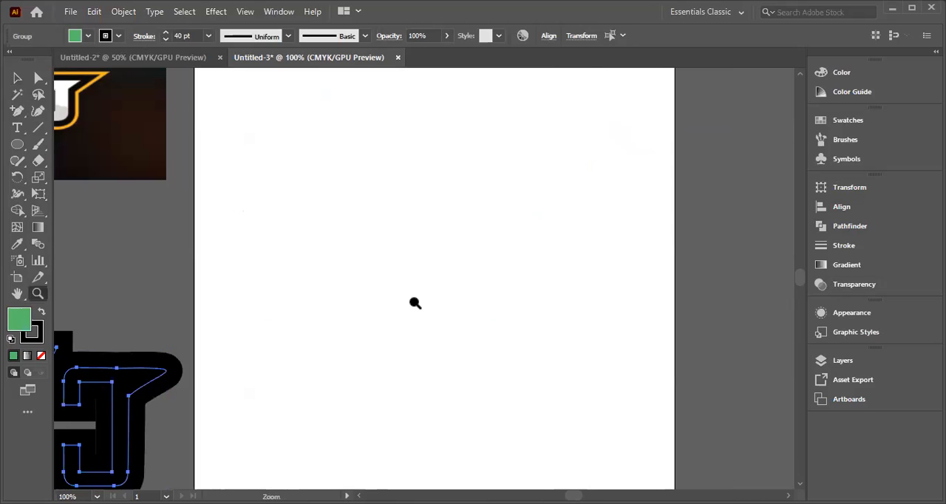
# Step: Move the black-outlined lettering onto the upper part of the artboard and expand its fill and stroke
pyautogui.moveTo(93, 430); pyautogui.dragTo(548, 216)
pyautogui.click(17, 77)
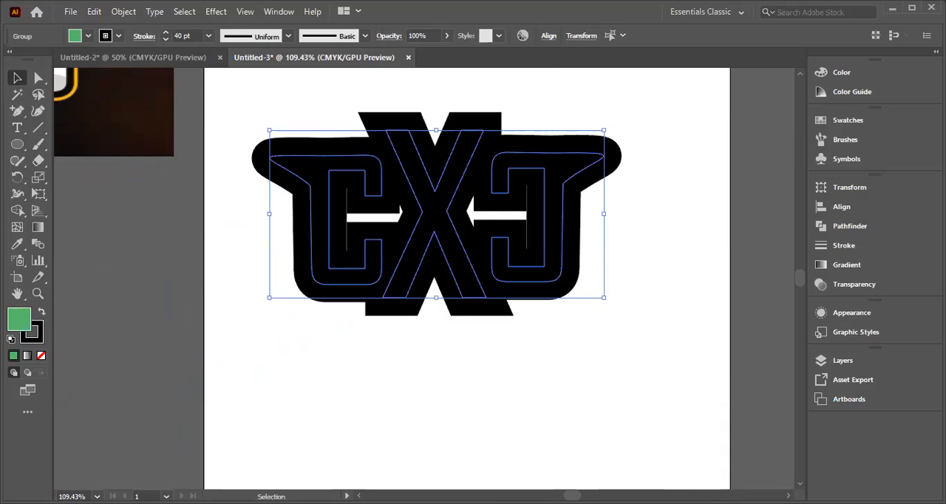
pyautogui.rightClick(432, 219)
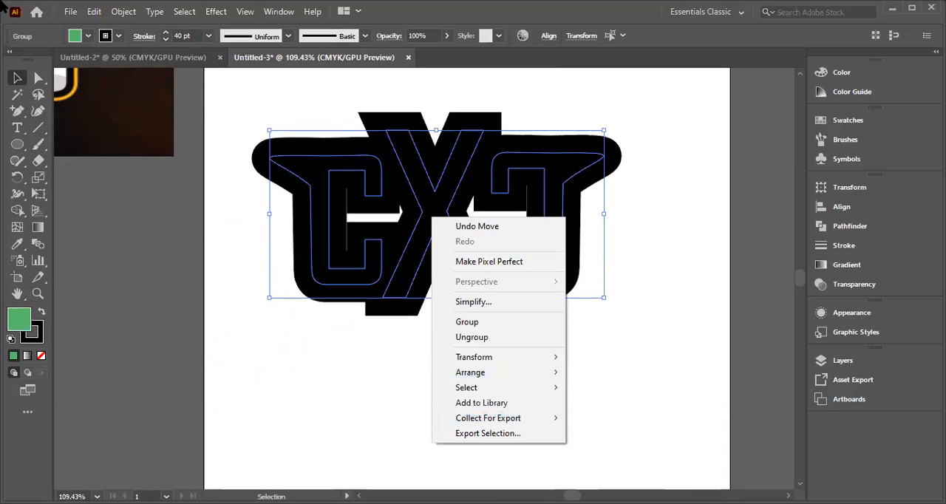
pyautogui.click(129, 11)
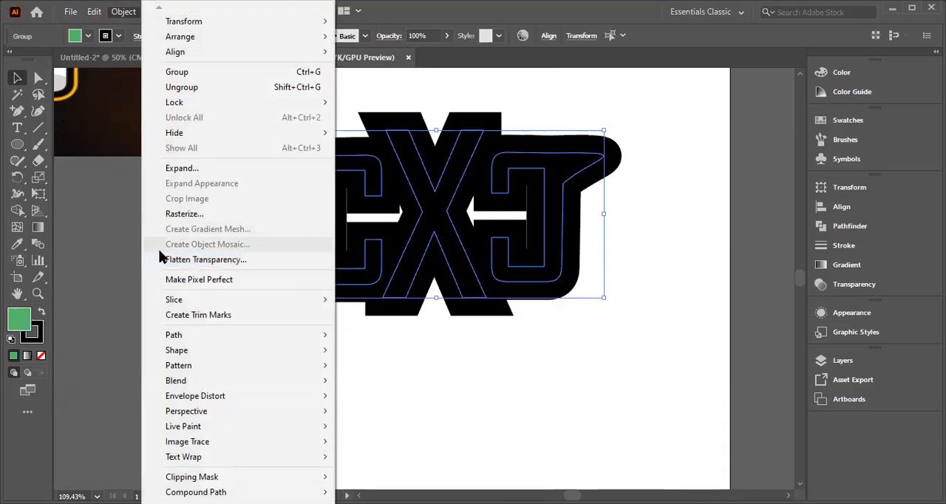
pyautogui.click(177, 169)
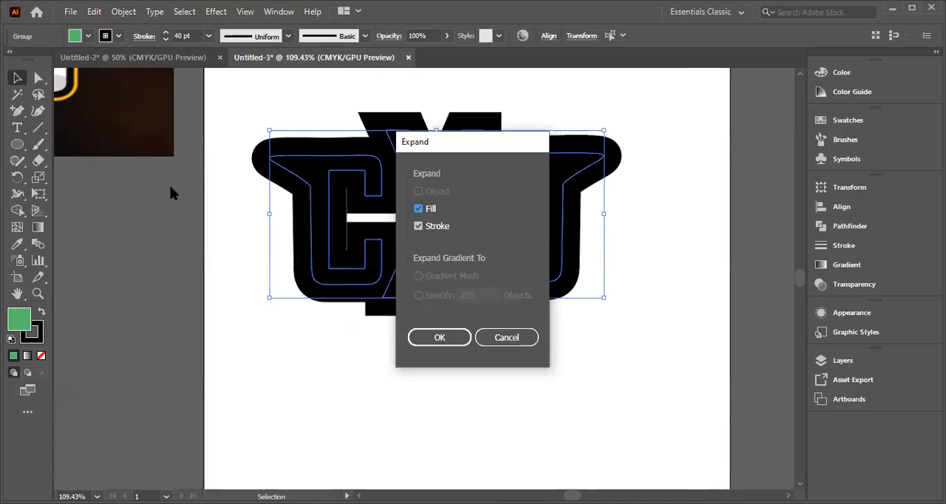
pyautogui.click(445, 338)
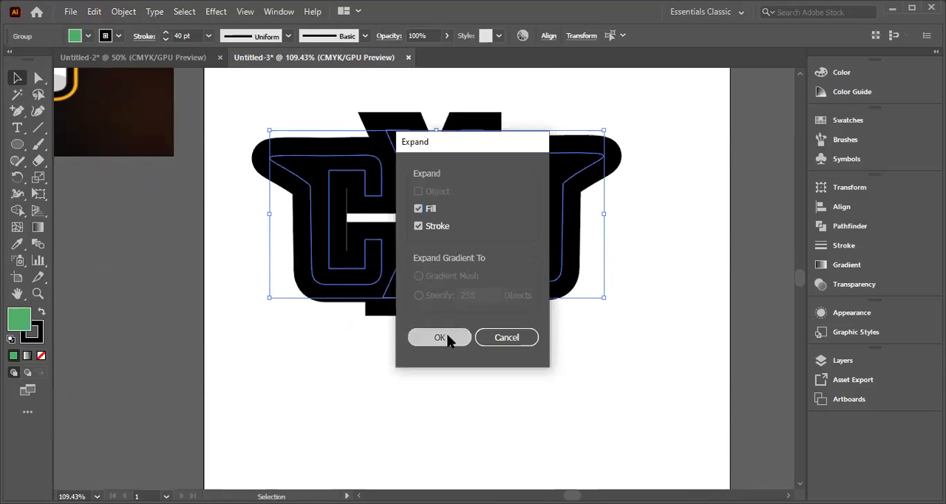
# Step: Shift the expanded lettering slightly, and undo back through the shift, the expansion, the moves and the black stroke colour
pyautogui.moveTo(409, 268)
pyautogui.mouseDown()
pyautogui.moveTo(356, 289)
pyautogui.moveTo(391, 268)
pyautogui.mouseUp()
pyautogui.hotkey('ctrl', 'z')
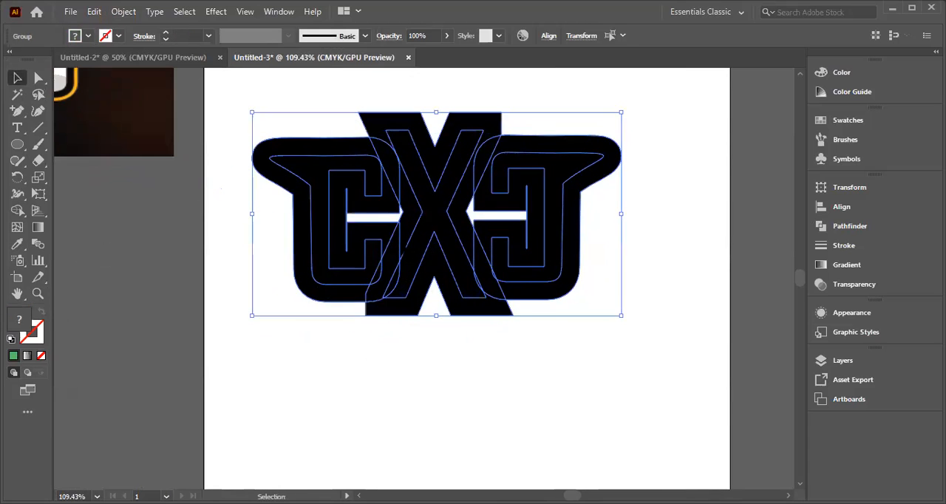
pyautogui.press('z')
pyautogui.hotkey('ctrl', 'z')
pyautogui.hotkey('ctrl', 'z')
pyautogui.hotkey('ctrl', 'z')
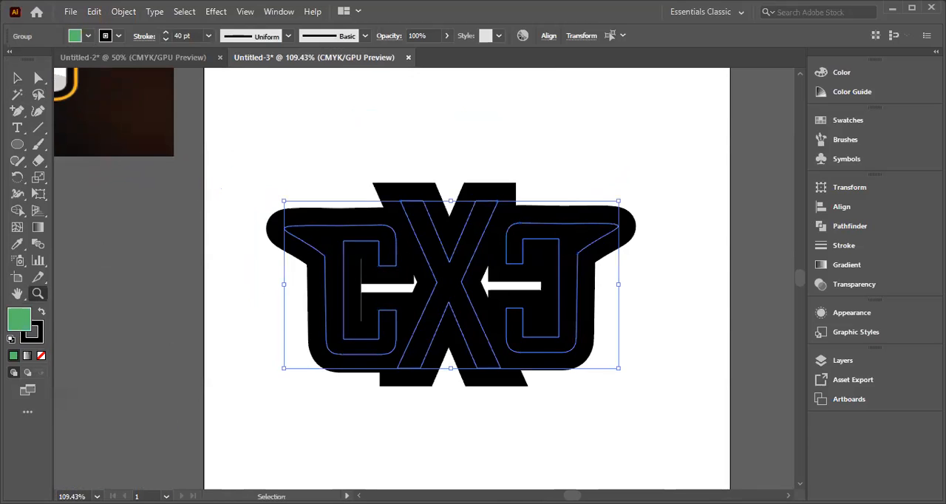
pyautogui.hotkey('ctrl', 'z')
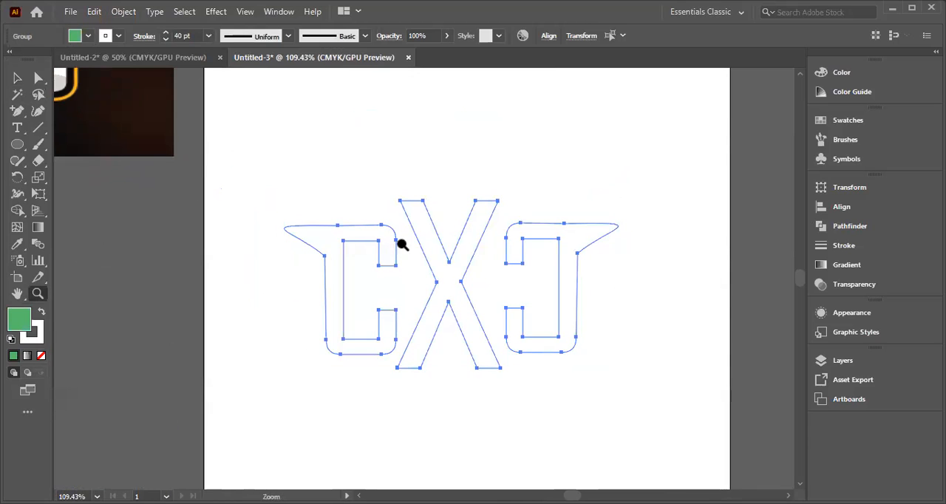
# Step: Undo the last fill colour change on the lettering and clear the selection
pyautogui.click(16, 79)
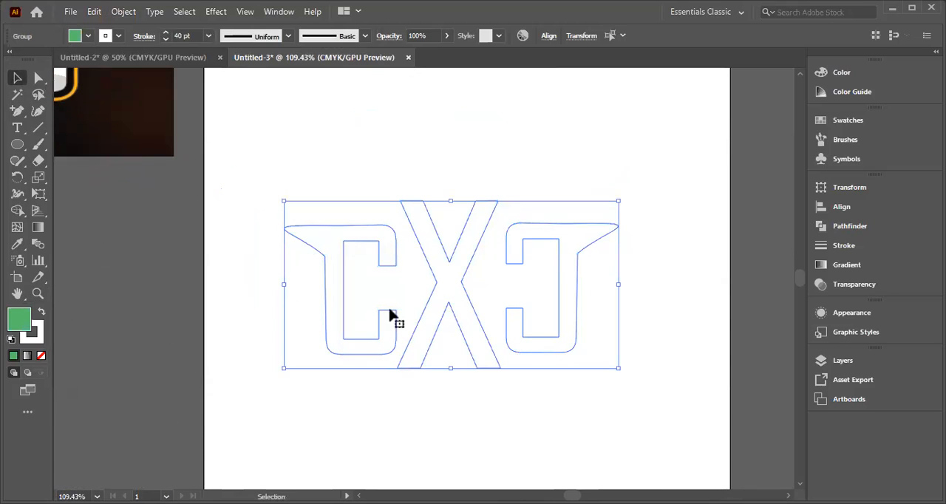
pyautogui.press('z')
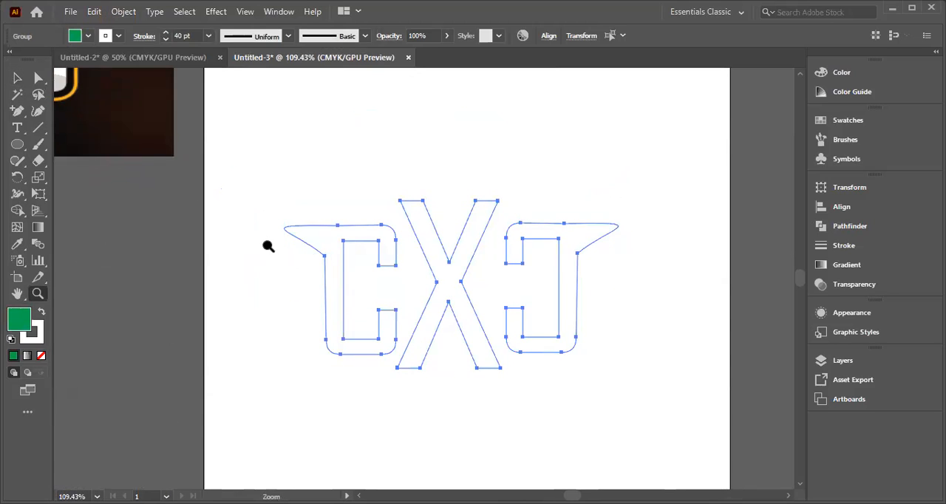
pyautogui.click(17, 78)
pyautogui.hotkey('ctrl', 'shift', 'a')
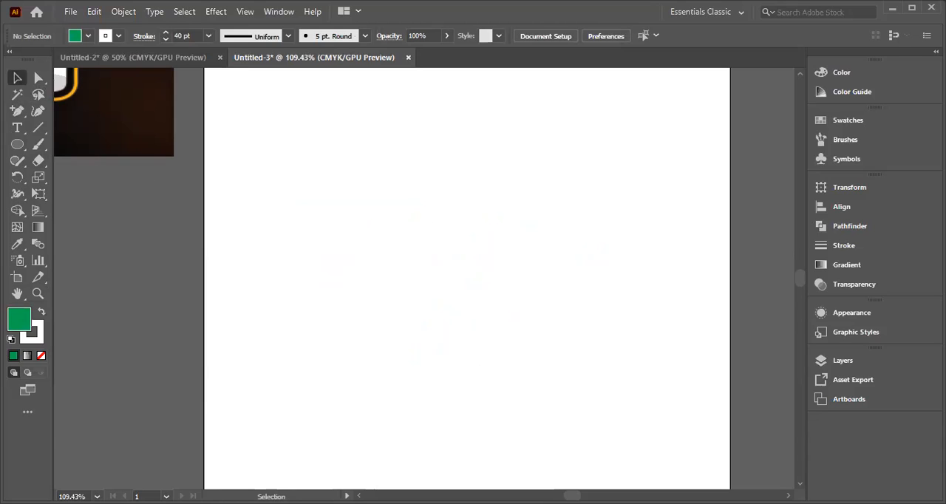
# Step: Add a letter C in Agency FB Regular on the artboard and scale it up to about 301 pt
pyautogui.press('-')
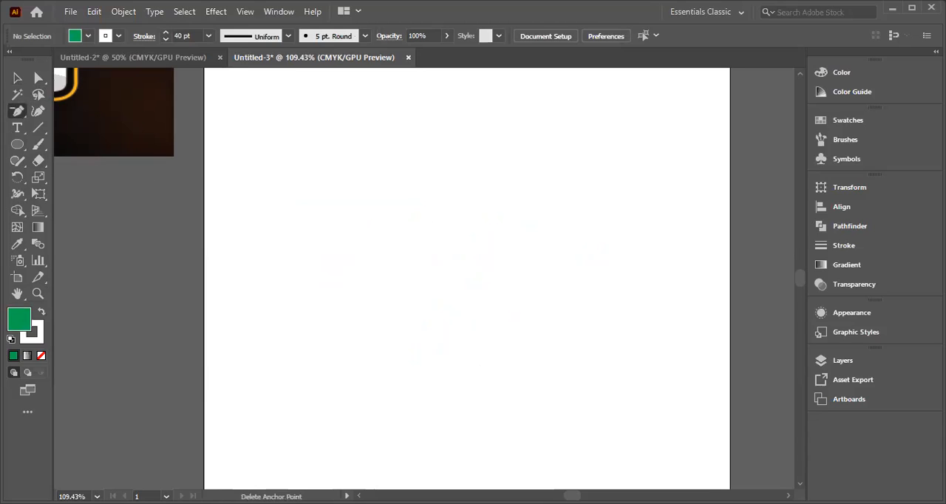
pyautogui.hotkey('ctrl', '-')
pyautogui.hotkey('ctrl', '-')
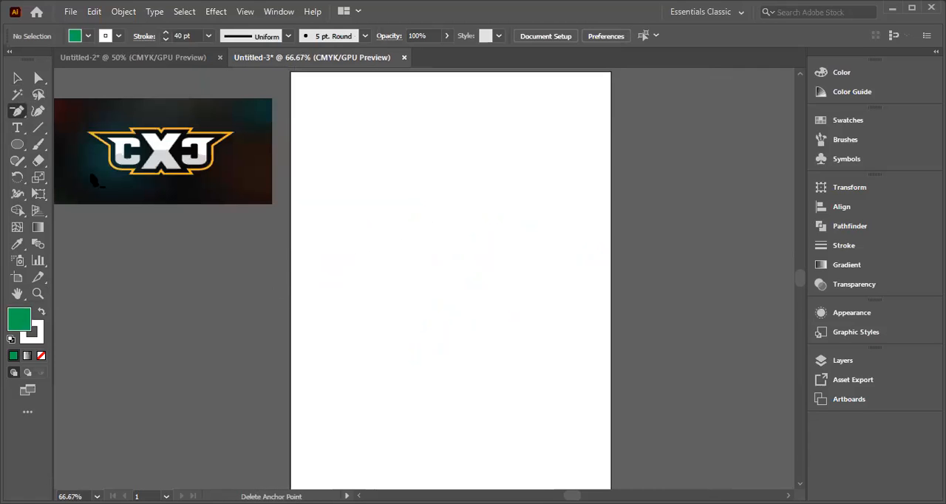
pyautogui.click(17, 127)
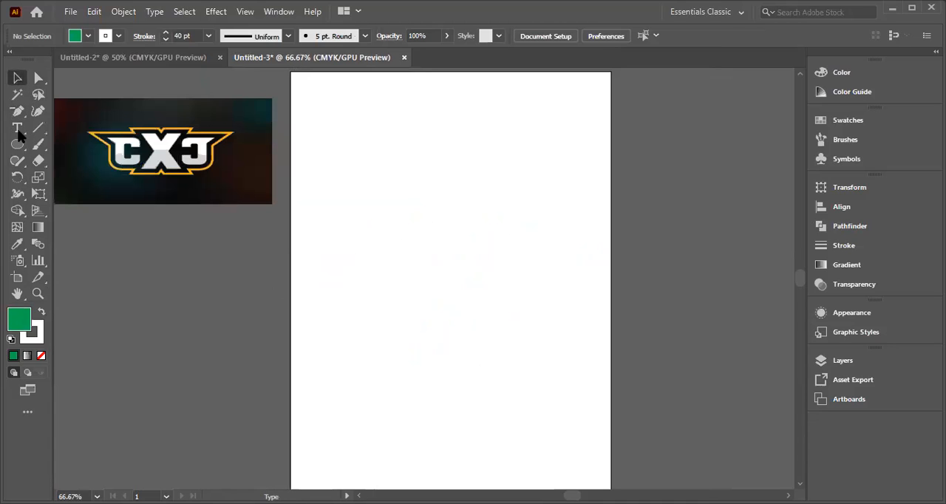
pyautogui.click(345, 195)
pyautogui.press('BackSpace')
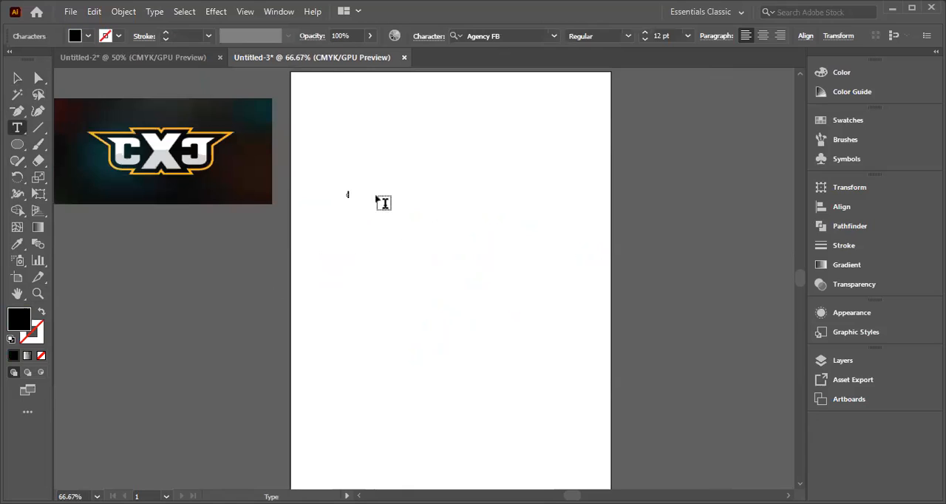
pyautogui.click(18, 79)
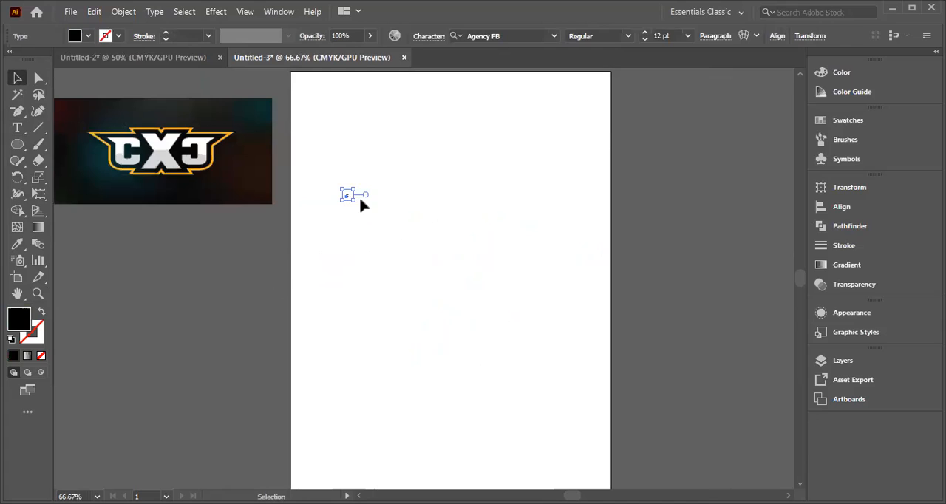
pyautogui.press('space')
pyautogui.moveTo(351, 198); pyautogui.dragTo(355, 201)
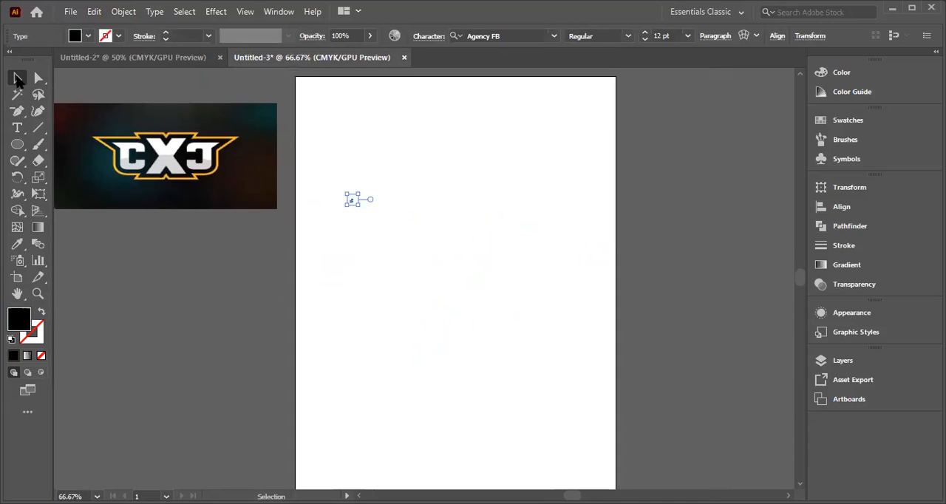
pyautogui.moveTo(359, 207); pyautogui.dragTo(499, 318)
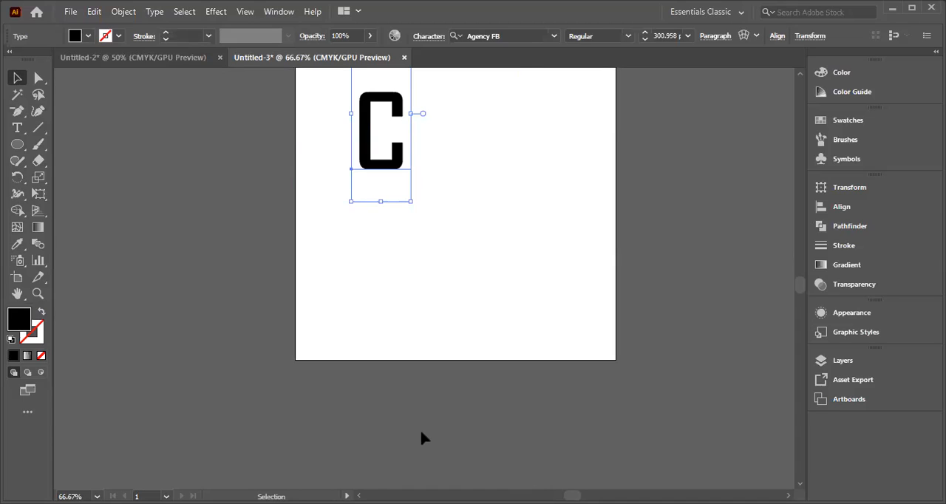
# Step: Convert the large letter C to outlines
pyautogui.press('p')
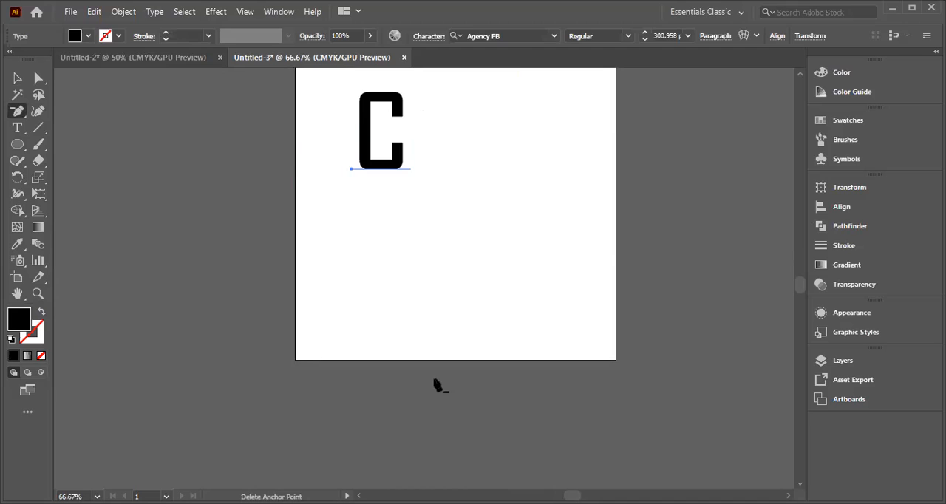
pyautogui.hotkey('ctrl', '-')
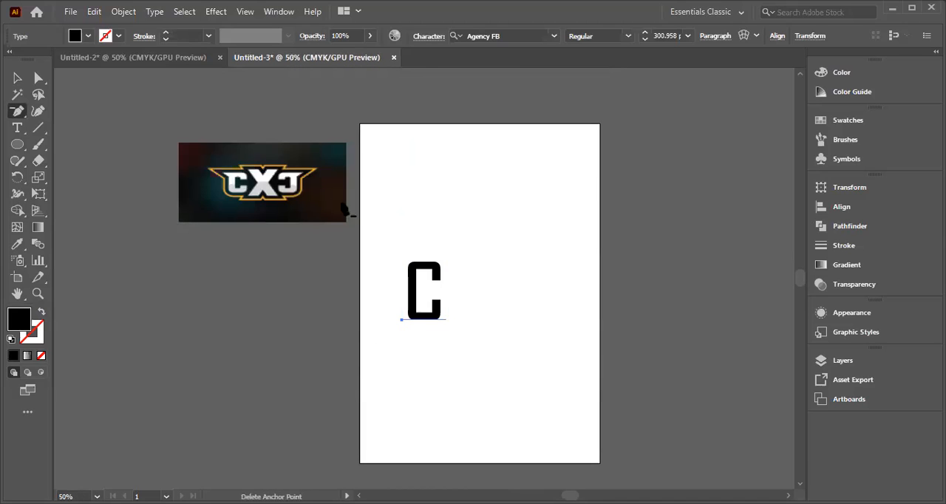
pyautogui.rightClick(431, 305)
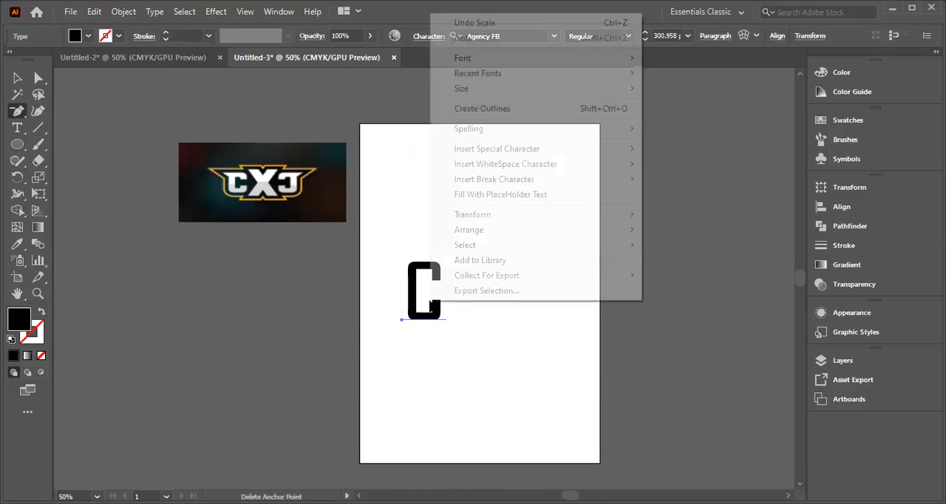
pyautogui.click(479, 111)
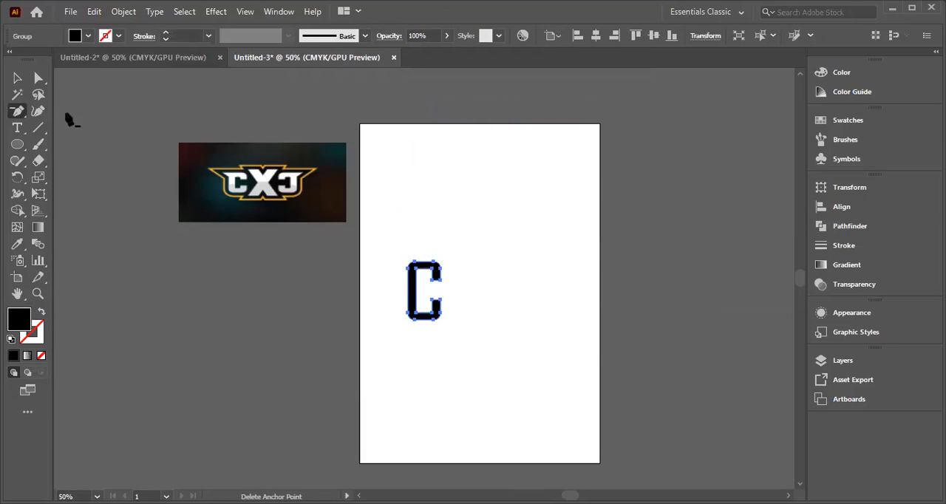
# Step: Shift the whole outlined C slightly up and to the left, and deselect it
pyautogui.click(38, 79)
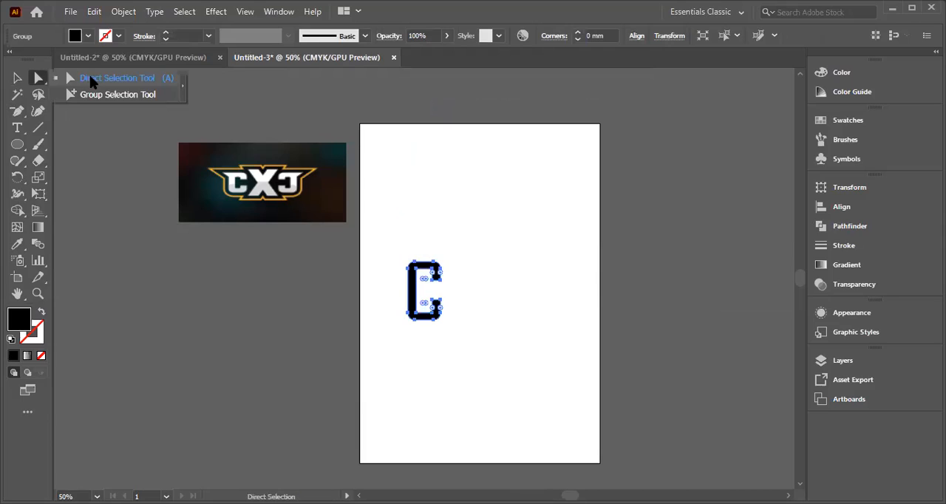
pyautogui.click(89, 75)
pyautogui.moveTo(407, 268); pyautogui.dragTo(406, 269)
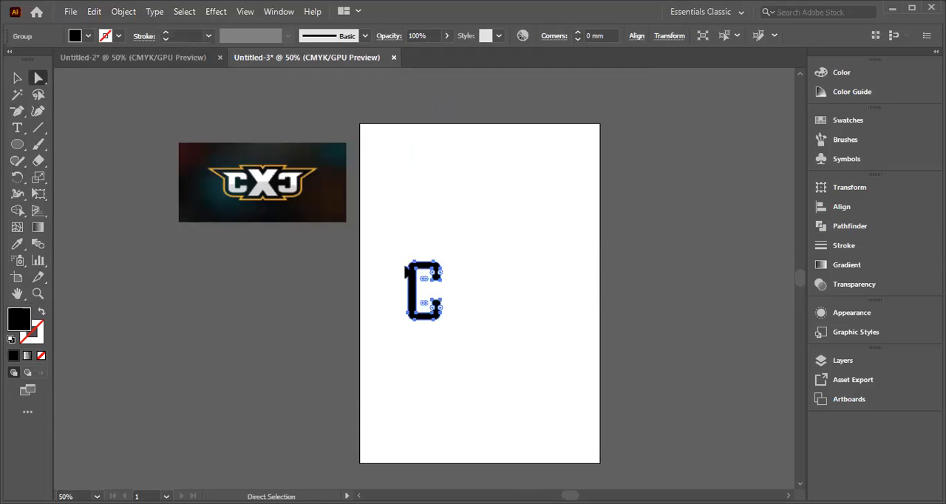
pyautogui.click(16, 79)
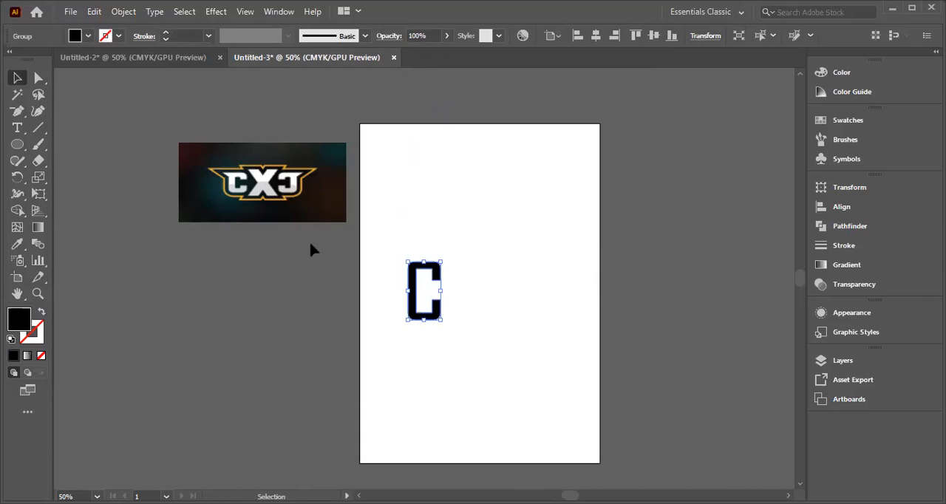
pyautogui.moveTo(394, 254); pyautogui.dragTo(503, 363)
pyautogui.click(38, 78)
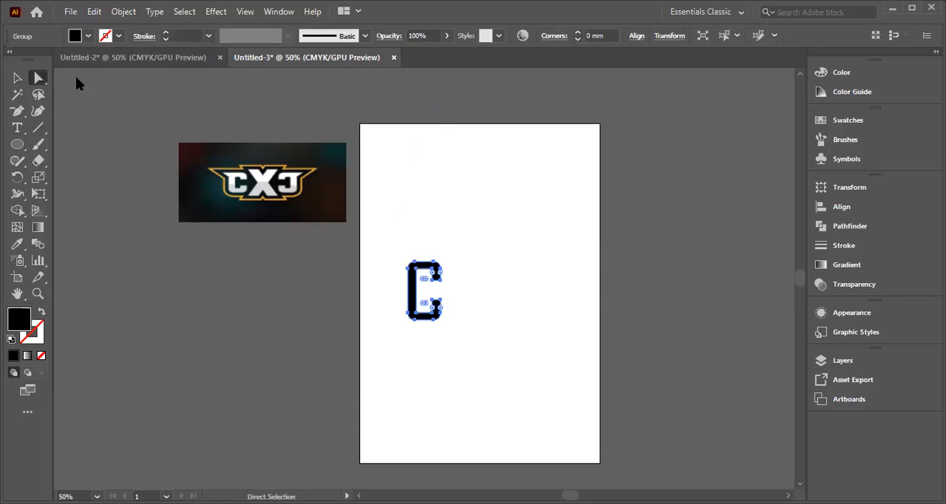
pyautogui.moveTo(420, 272); pyautogui.dragTo(399, 263)
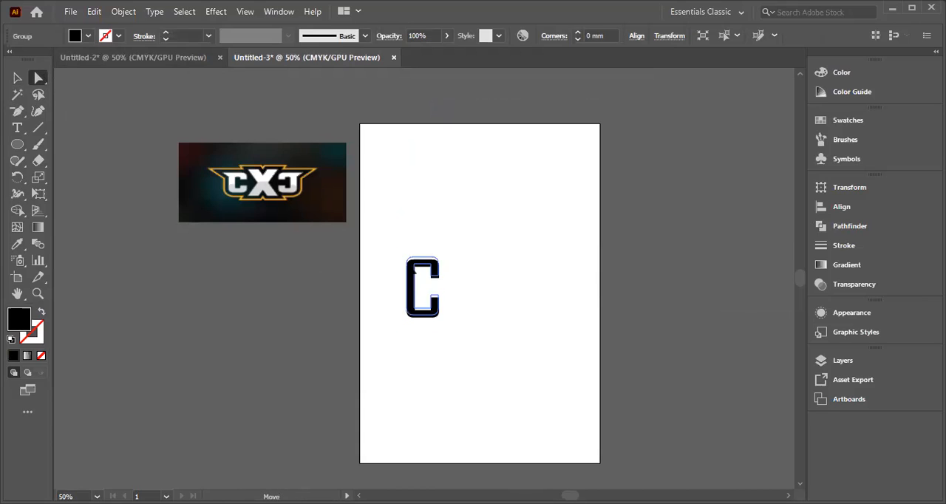
pyautogui.click(399, 263)
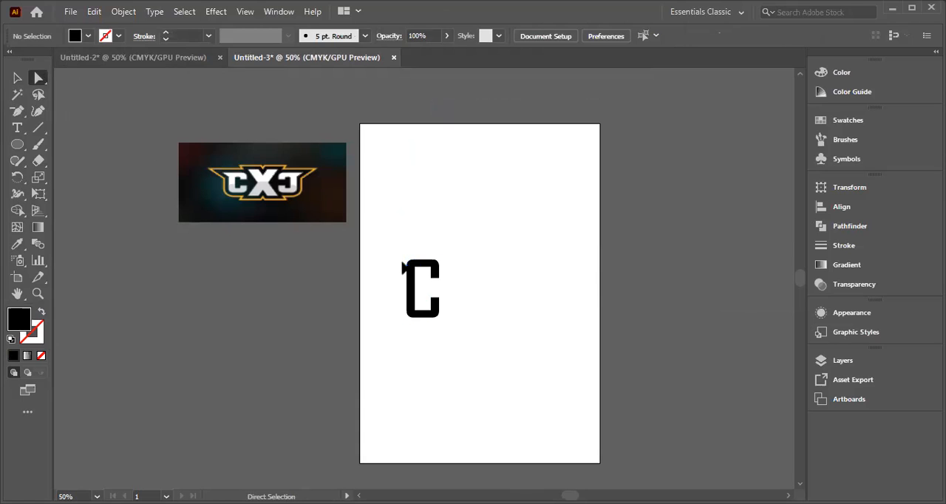
# Step: Pull the anchor points at the C's upper-left corner outward to form a pointed spur like the reference letter's
pyautogui.click(406, 263)
pyautogui.moveTo(406, 263)
pyautogui.mouseDown()
pyautogui.moveTo(397, 264)
pyautogui.moveTo(409, 266)
pyautogui.moveTo(410, 257)
pyautogui.mouseUp()
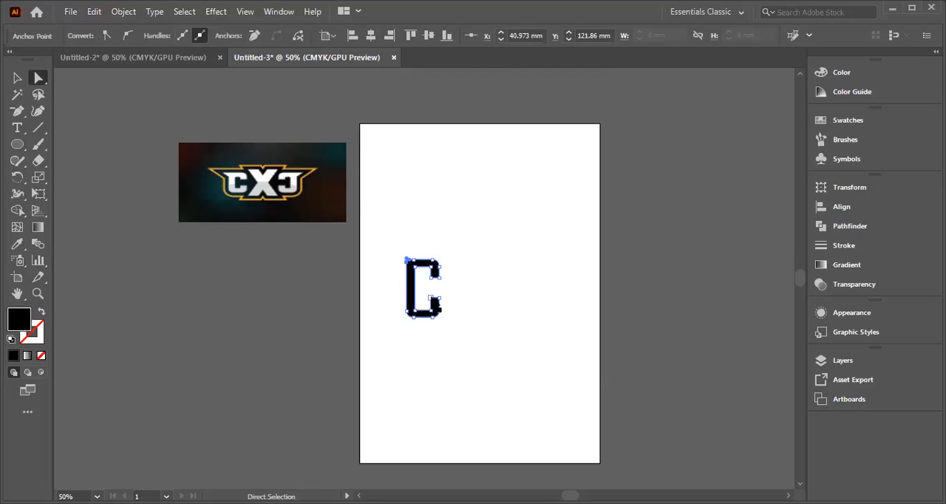
pyautogui.hotkey('ctrl', '+')
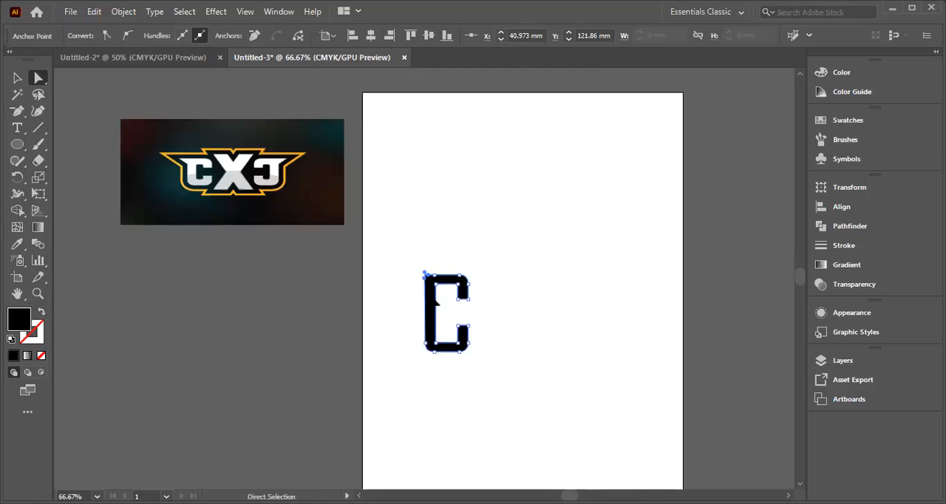
pyautogui.press('+')
pyautogui.hotkey('ctrl', '+')
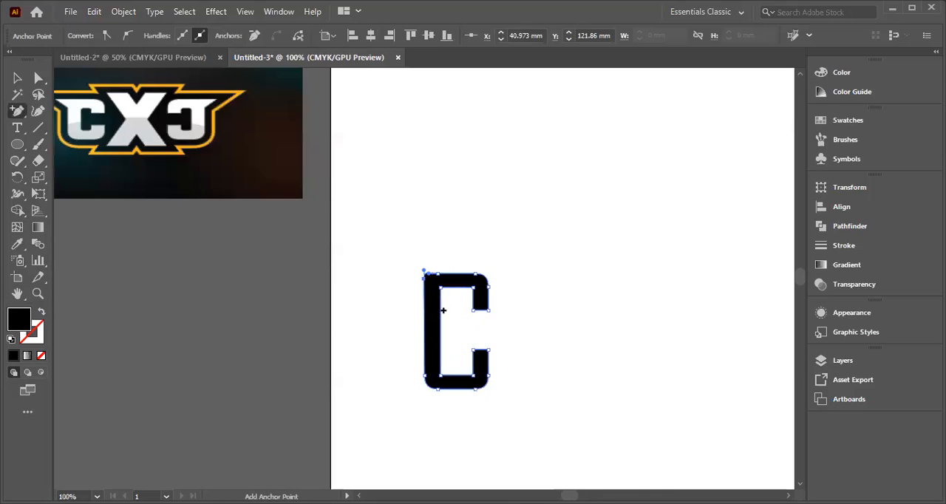
pyautogui.hotkey('ctrl', '+')
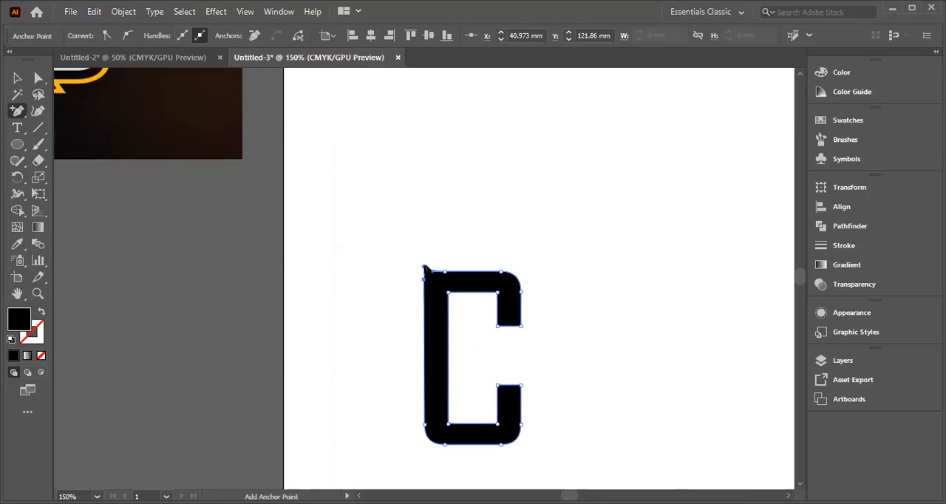
pyautogui.click(424, 270)
pyautogui.click(38, 78)
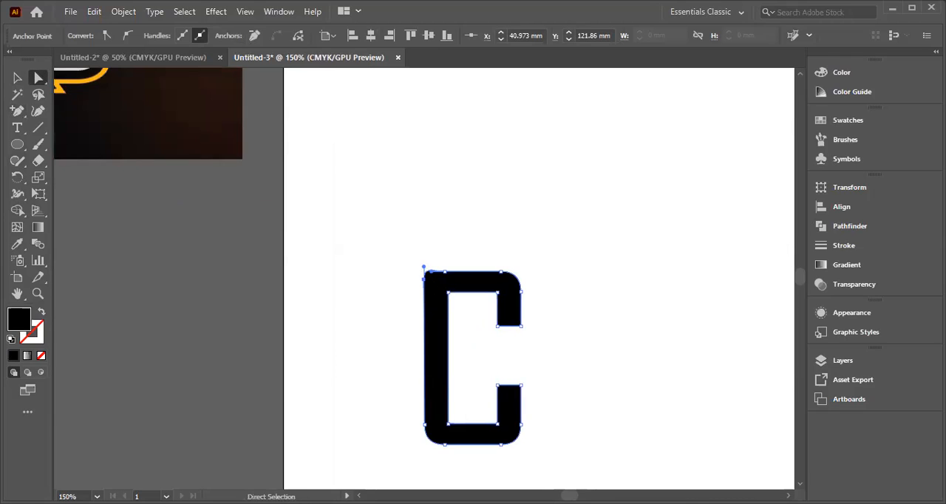
pyautogui.click(424, 281)
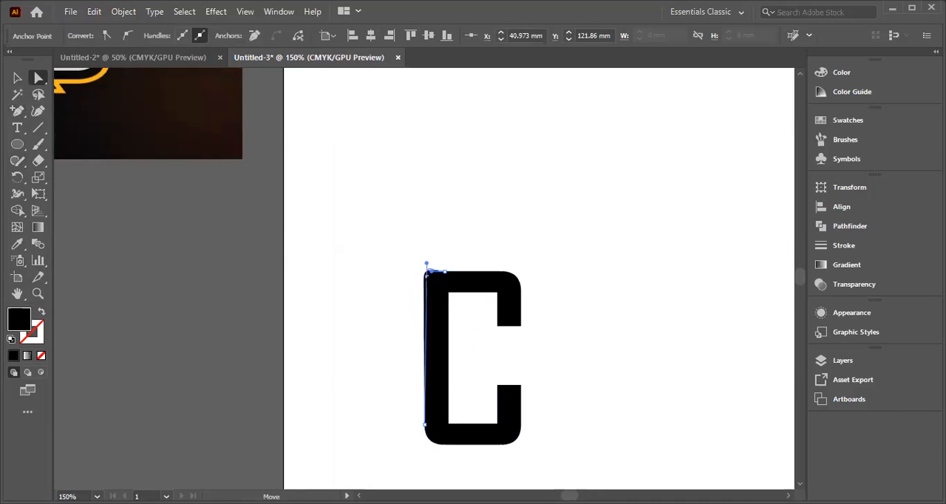
pyautogui.moveTo(423, 281); pyautogui.dragTo(393, 269)
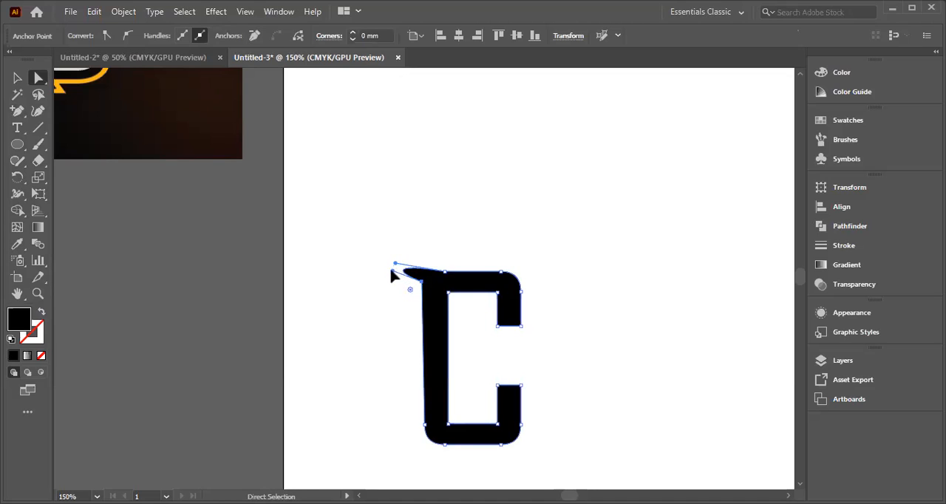
# Step: Adjust the direction handles of the C's upper-left spur so it tapers to a longer, sharper point
pyautogui.moveTo(388, 262); pyautogui.dragTo(394, 265)
pyautogui.click(410, 279)
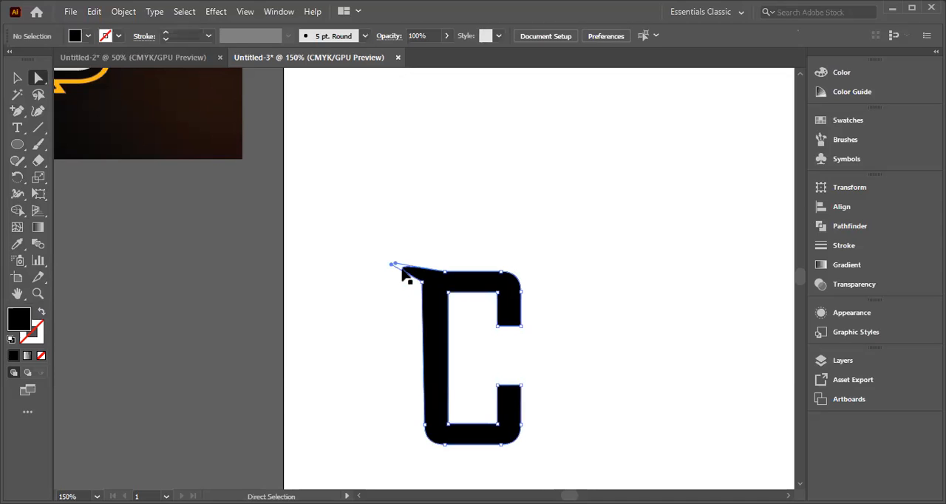
pyautogui.click(403, 273)
pyautogui.moveTo(403, 272); pyautogui.dragTo(399, 269)
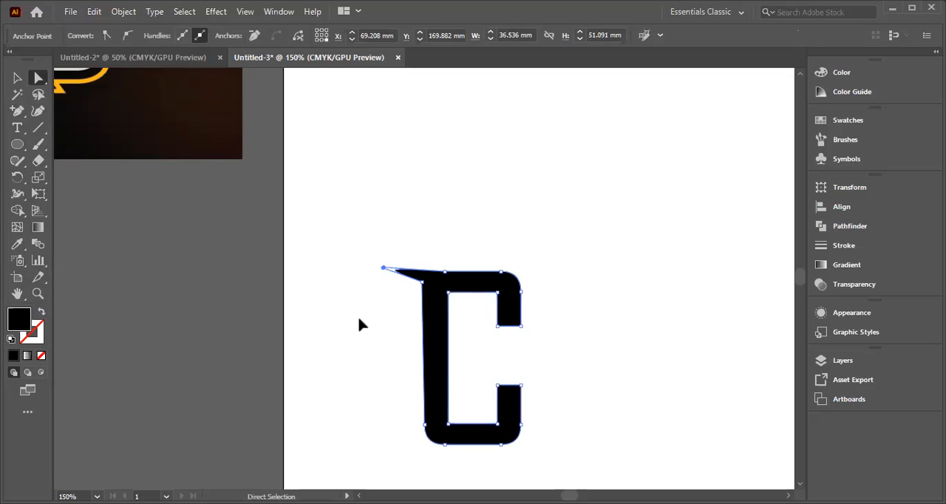
pyautogui.moveTo(391, 274); pyautogui.dragTo(392, 275)
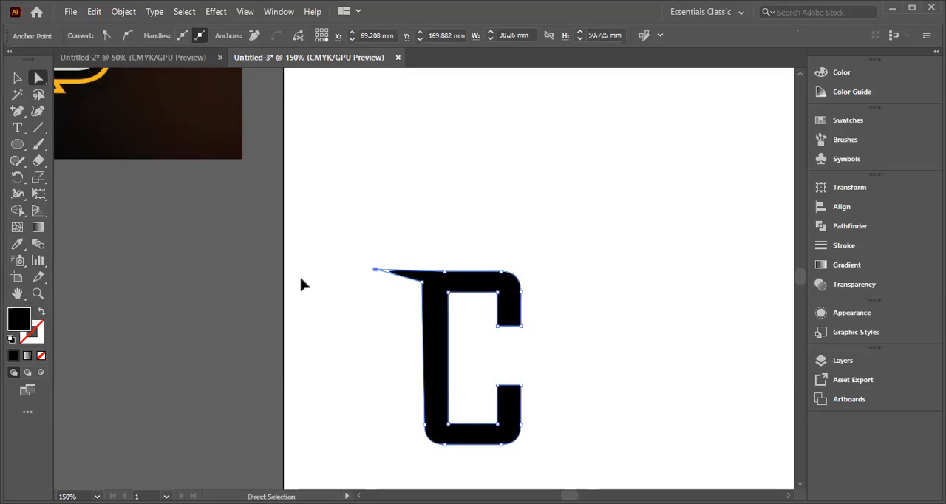
pyautogui.hotkey('ctrl', '-')
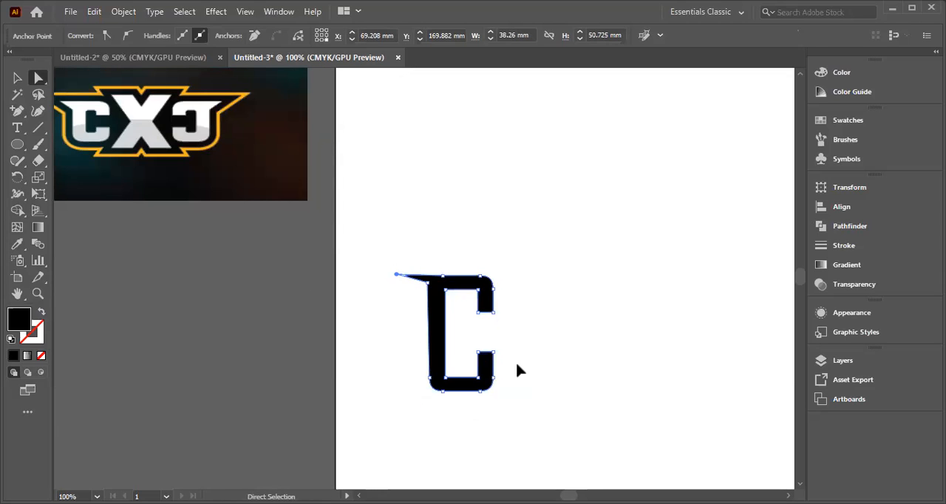
# Step: Move the anchor point beneath the C's spur slightly down and realign the spur's handles to thicken its base
pyautogui.moveTo(427, 283); pyautogui.dragTo(428, 290)
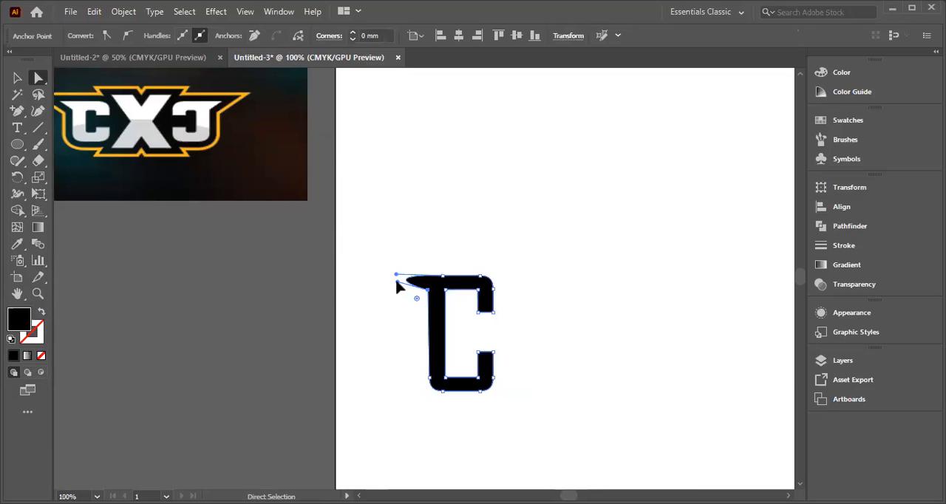
pyautogui.click(397, 279)
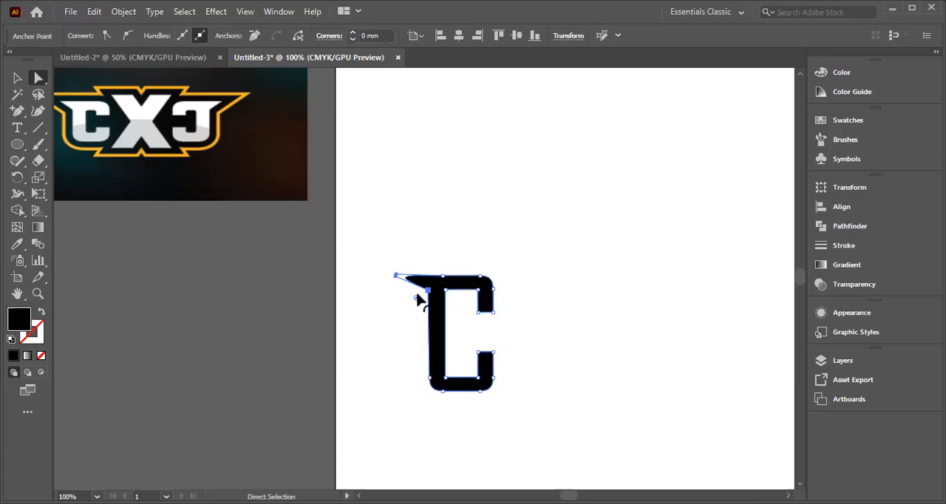
pyautogui.moveTo(395, 274); pyautogui.dragTo(395, 276)
pyautogui.click(530, 273)
pyautogui.click(394, 276)
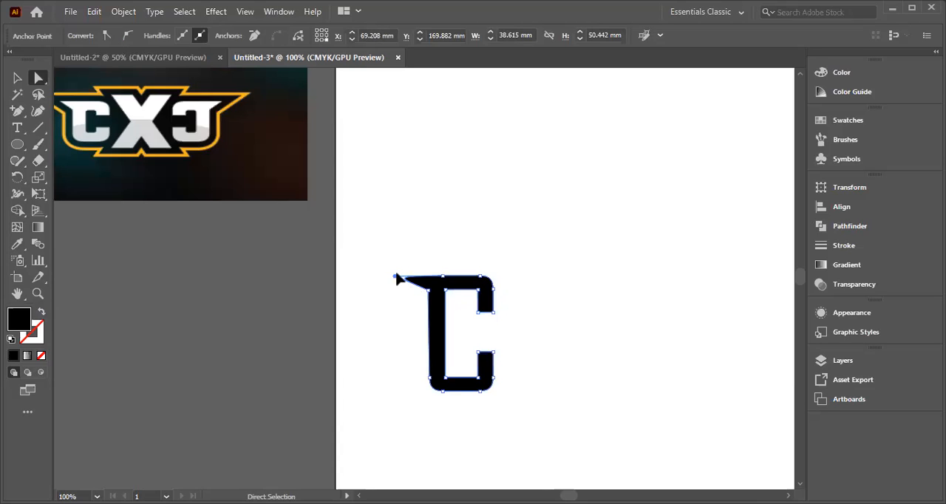
pyautogui.click(397, 272)
pyautogui.click(416, 289)
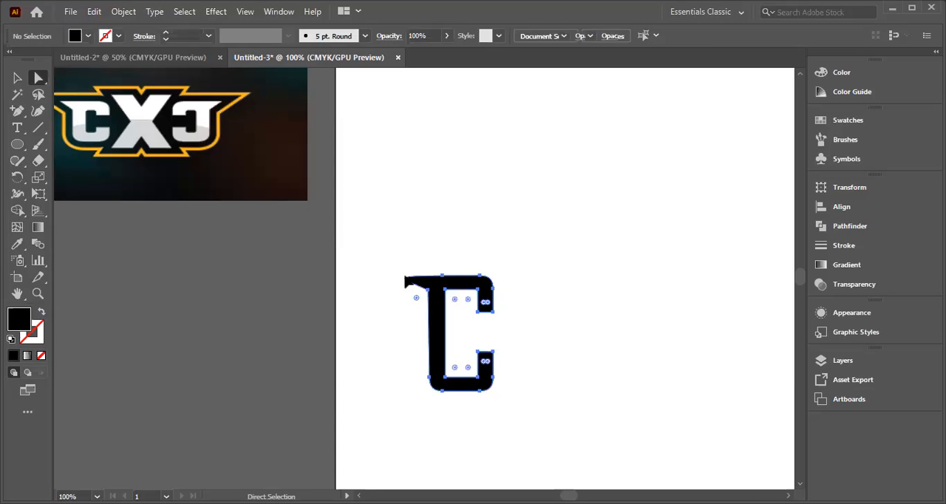
# Step: Shift the whole C slightly left and pull its spur's direction handles further outward
pyautogui.moveTo(428, 293)
pyautogui.mouseDown()
pyautogui.moveTo(415, 290)
pyautogui.moveTo(427, 288)
pyautogui.mouseUp()
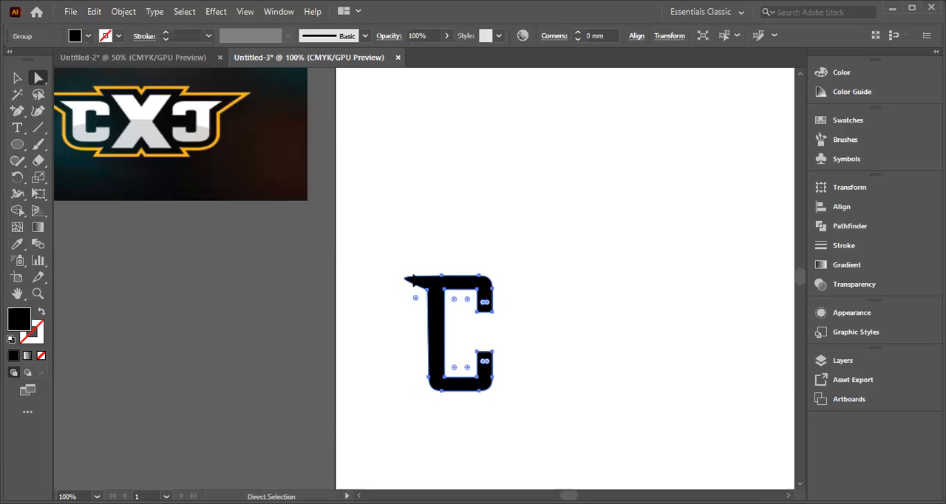
pyautogui.click(375, 285)
pyautogui.click(404, 279)
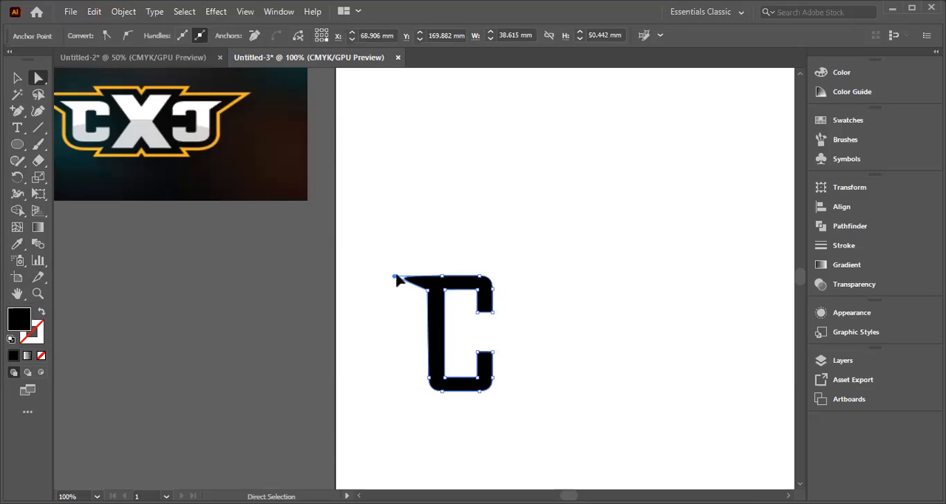
pyautogui.click(395, 280)
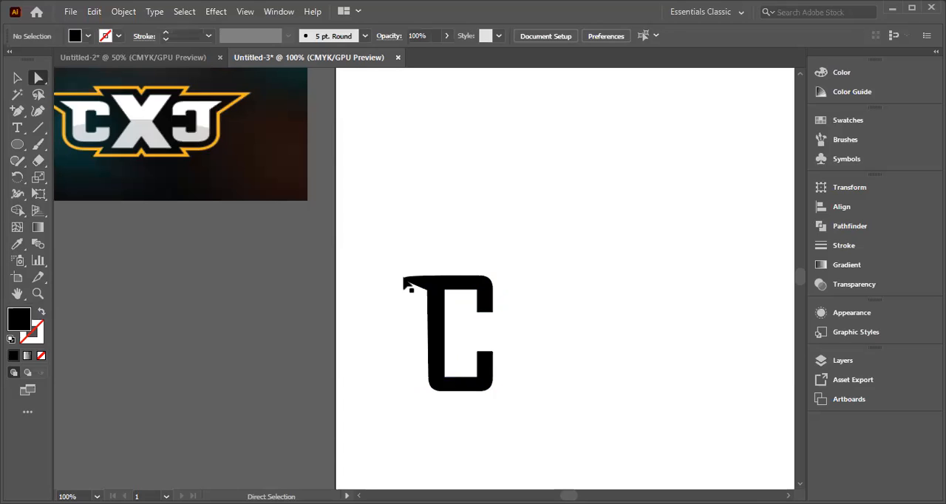
pyautogui.click(397, 280)
pyautogui.moveTo(395, 277); pyautogui.dragTo(391, 277)
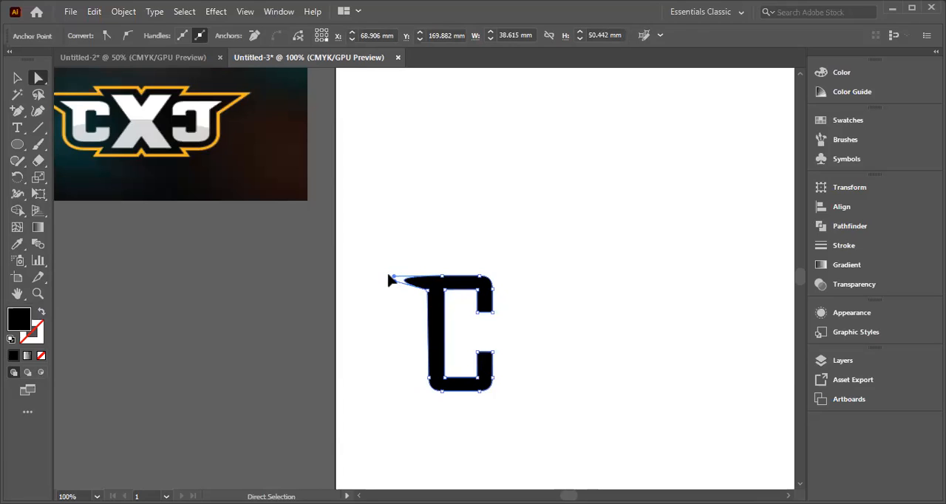
pyautogui.click(391, 275)
pyautogui.click(405, 283)
pyautogui.moveTo(393, 278); pyautogui.dragTo(390, 277)
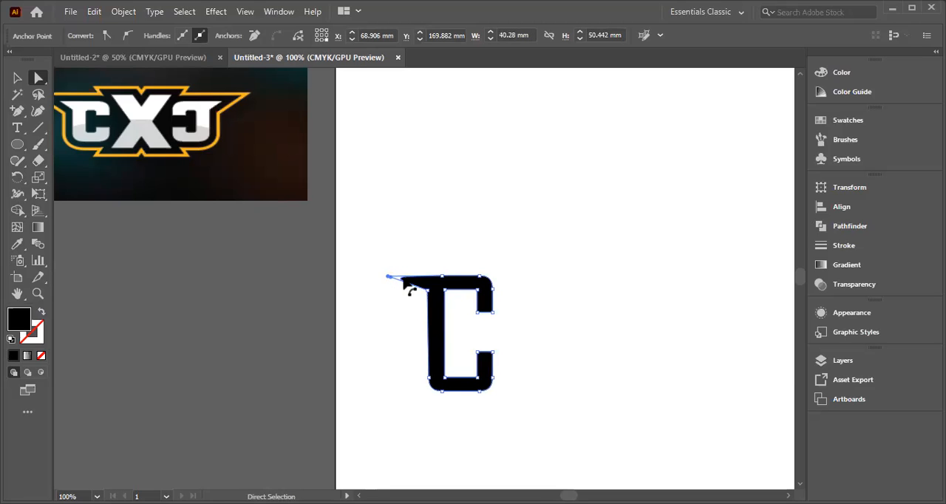
pyautogui.click(412, 290)
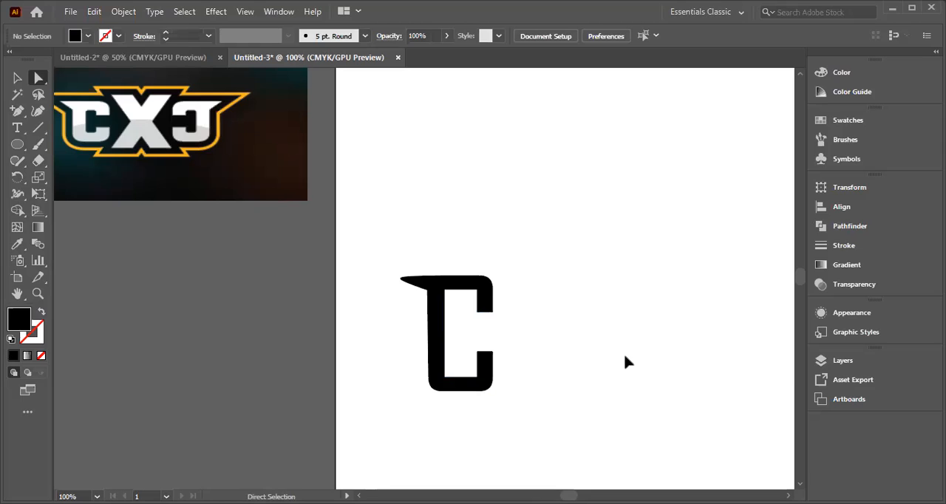
# Step: Lower the anchor beneath the spur a little more and raise the spur's handles so the tip points slightly upward
pyautogui.moveTo(401, 279); pyautogui.dragTo(388, 276)
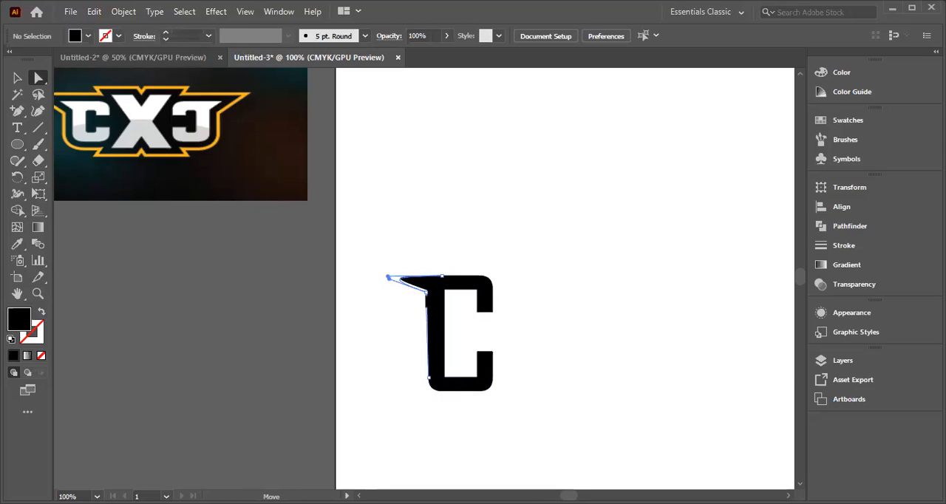
pyautogui.hotkey('ctrl', 'z')
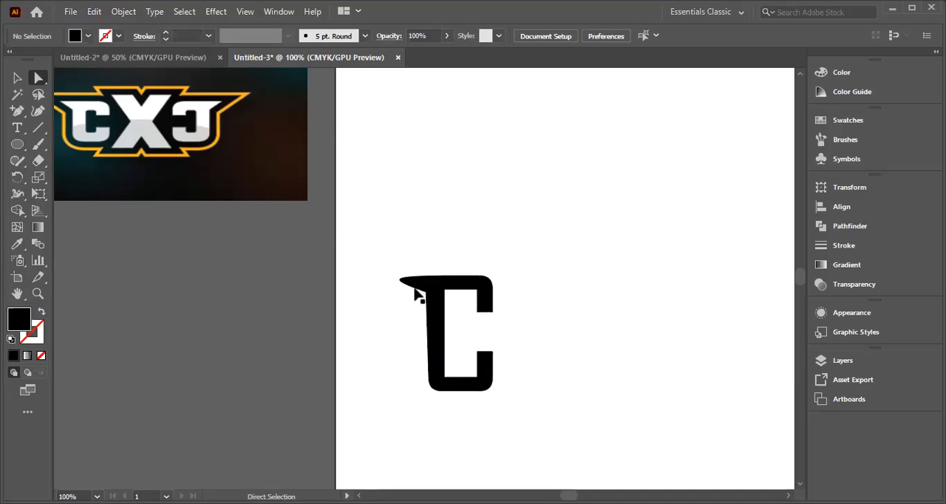
pyautogui.moveTo(400, 281); pyautogui.dragTo(388, 272)
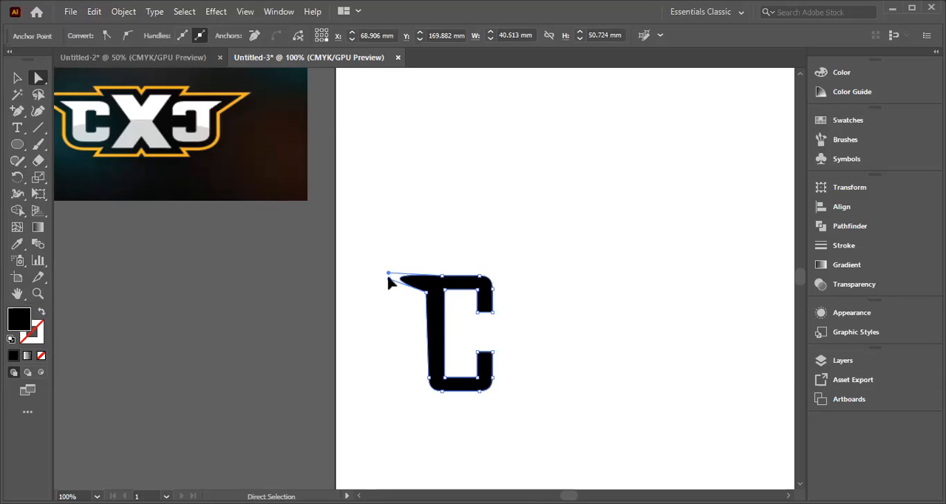
pyautogui.moveTo(388, 279); pyautogui.dragTo(389, 278)
pyautogui.moveTo(388, 278); pyautogui.dragTo(389, 275)
pyautogui.click(551, 336)
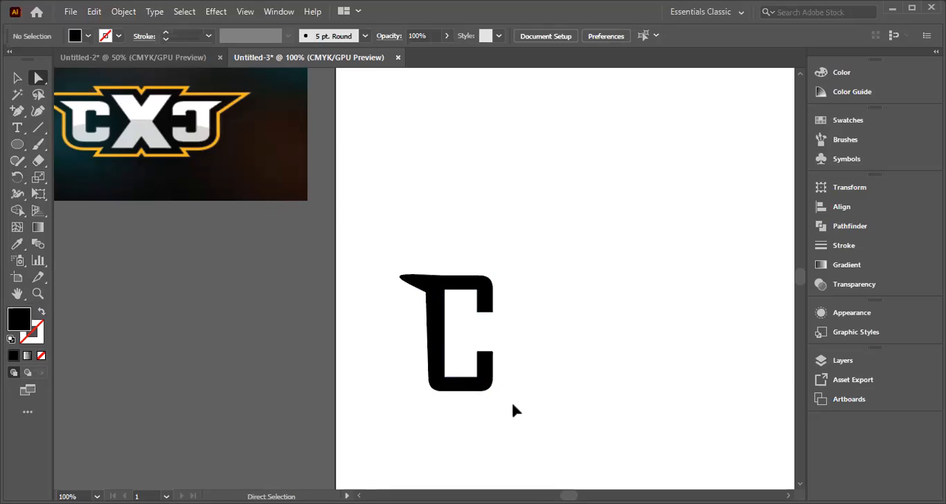
# Step: Create a mirrored copy of the reshaped C by reflecting it across the vertical axis
pyautogui.click(437, 304)
pyautogui.rightClick(434, 310)
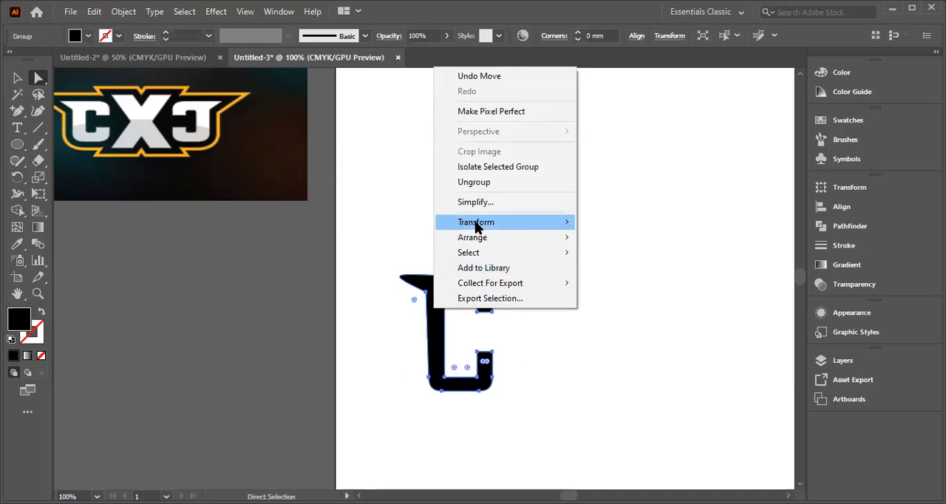
pyautogui.moveTo(517, 222)
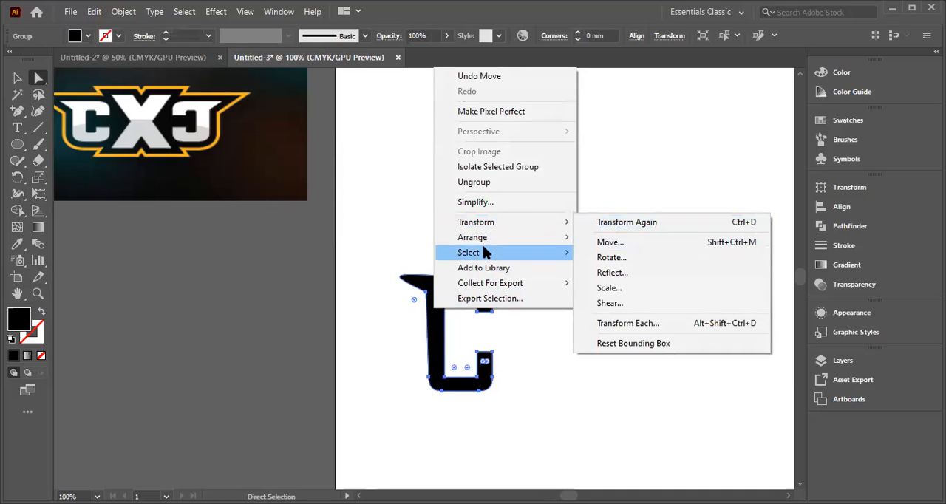
pyautogui.click(621, 273)
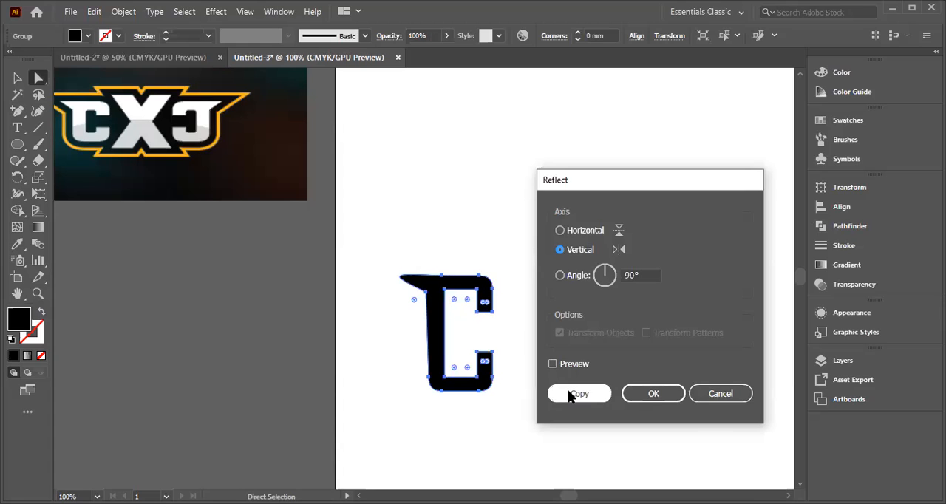
pyautogui.click(570, 394)
# Step: Move the mirrored C well to the right of the original, leaving room for a middle letter, and deselect it
pyautogui.moveTo(450, 341); pyautogui.dragTo(631, 306)
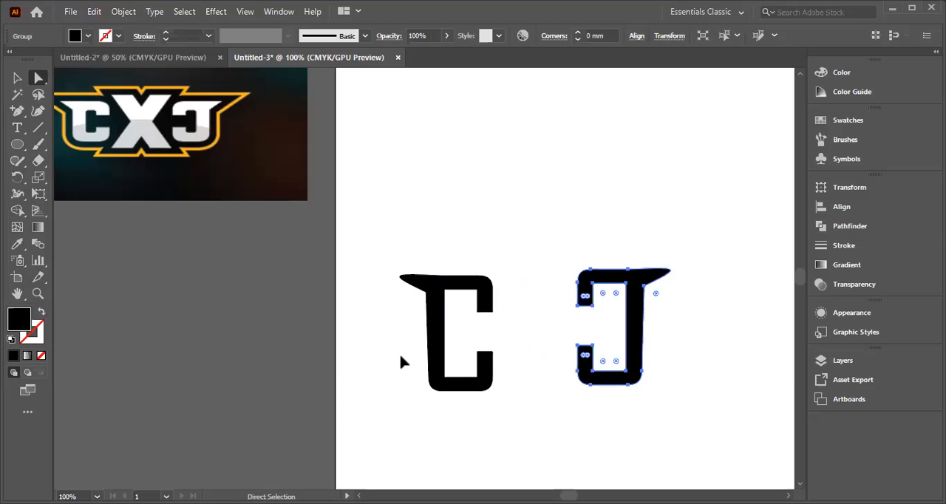
pyautogui.hotkey('shift', 'Right')
pyautogui.hotkey('shift', 'Right')
pyautogui.hotkey('shift', 'Right')
pyautogui.hotkey('shift', 'Right')
pyautogui.hotkey('shift', 'Right')
pyautogui.hotkey('shift', 'Right')
pyautogui.hotkey('shift', 'Right')
pyautogui.hotkey('shift', 'Right')
pyautogui.hotkey('shift', 'Right')
pyautogui.hotkey('shift', 'Right')
pyautogui.hotkey('shift', 'Right')
pyautogui.click(391, 147)
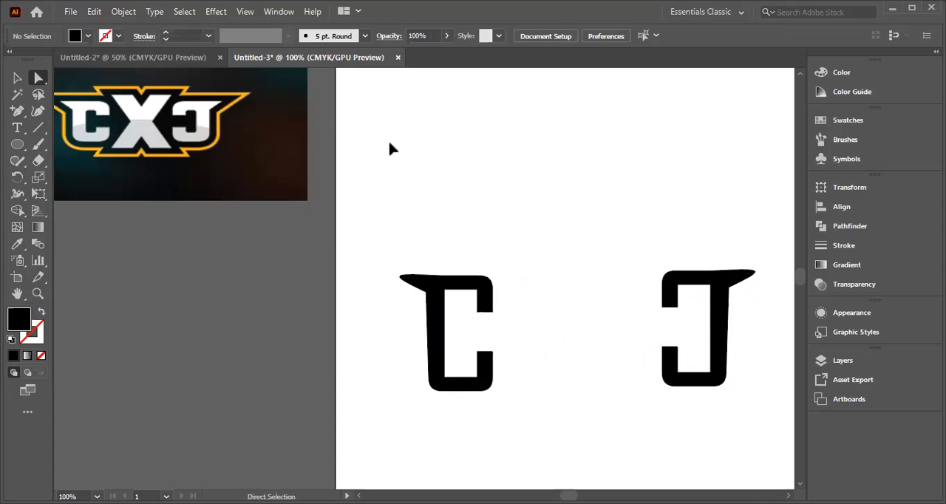
# Step: Add a letter X in Agency FB Regular above the C and scale it up to about 357 pt
pyautogui.click(17, 128)
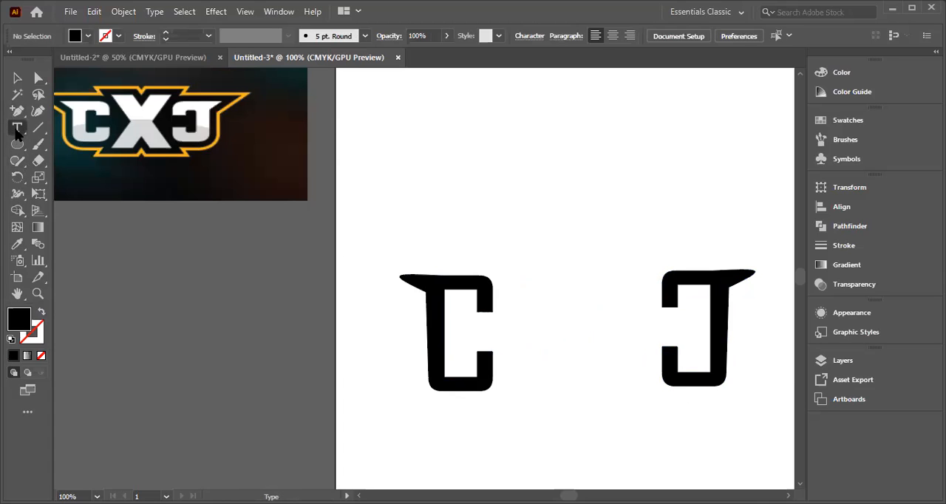
pyautogui.click(456, 132)
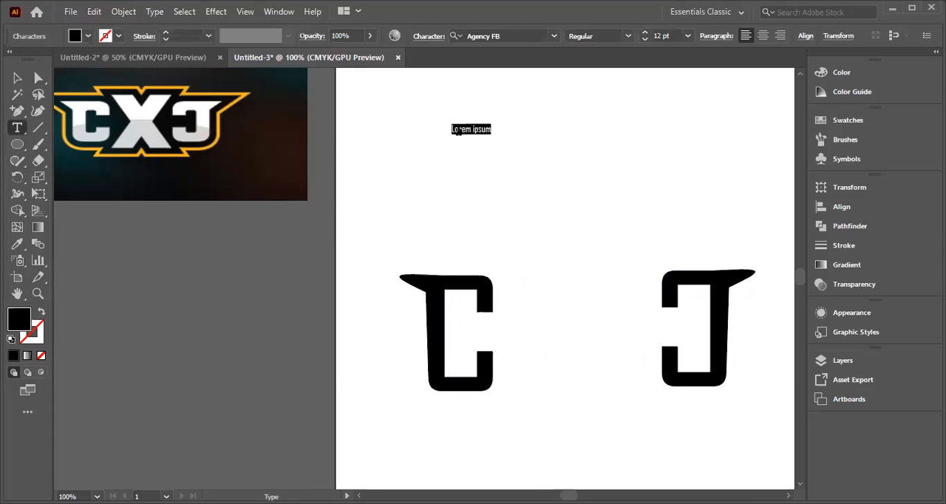
pyautogui.write('x')
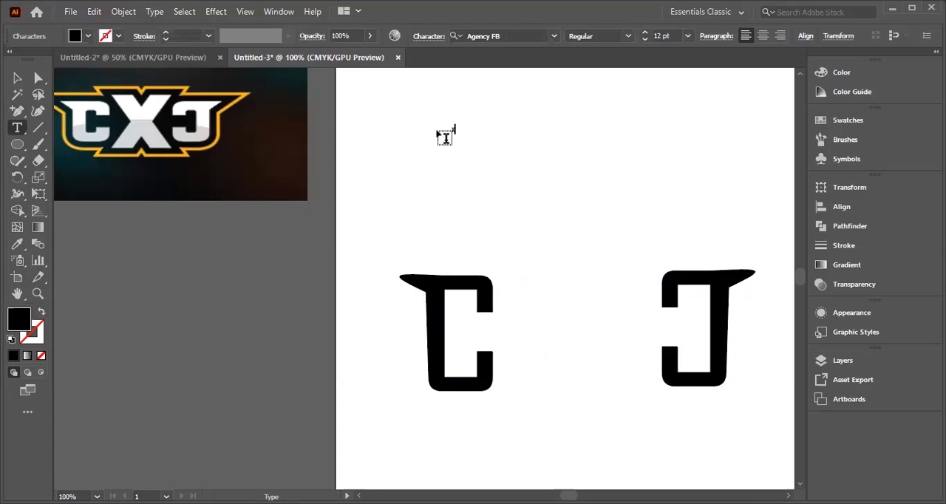
pyautogui.press('Escape')
pyautogui.click(22, 78)
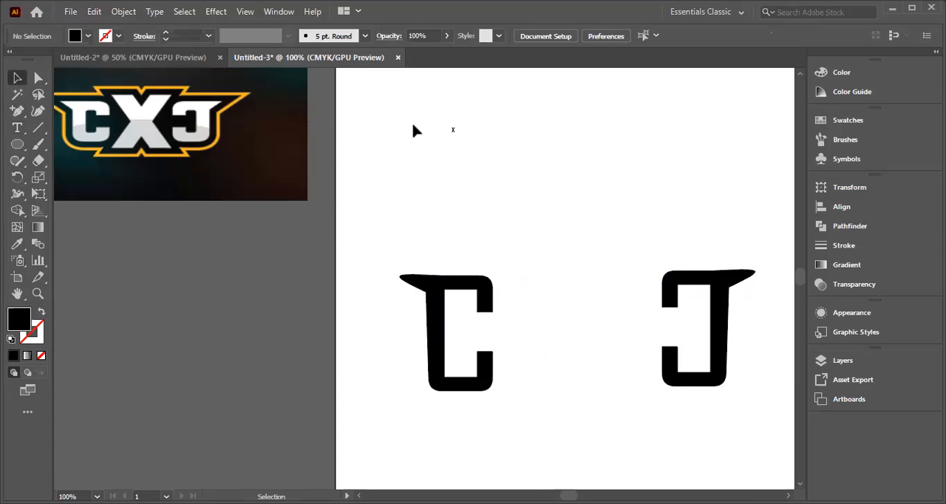
pyautogui.click(453, 129)
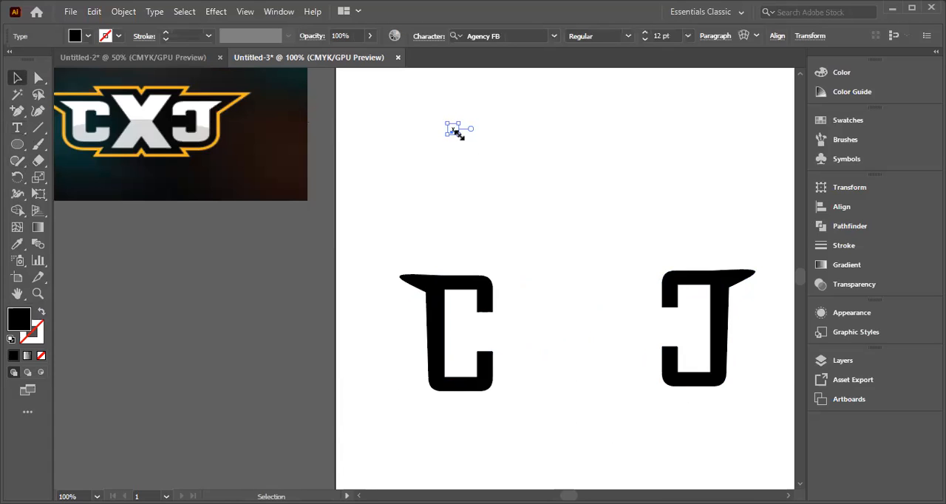
pyautogui.moveTo(458, 133); pyautogui.dragTo(496, 263)
pyautogui.moveTo(505, 293); pyautogui.dragTo(678, 436)
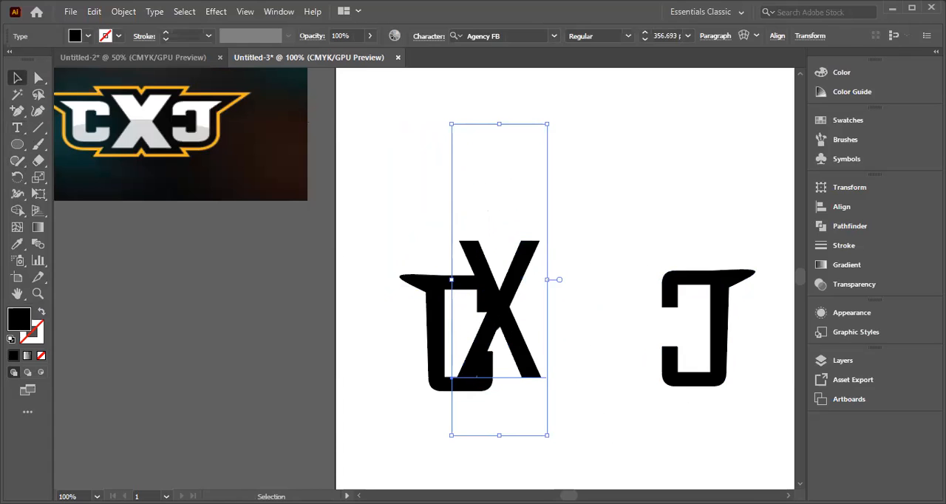
pyautogui.press('t')
pyautogui.hotkey('ctrl', 'shift', 'a')
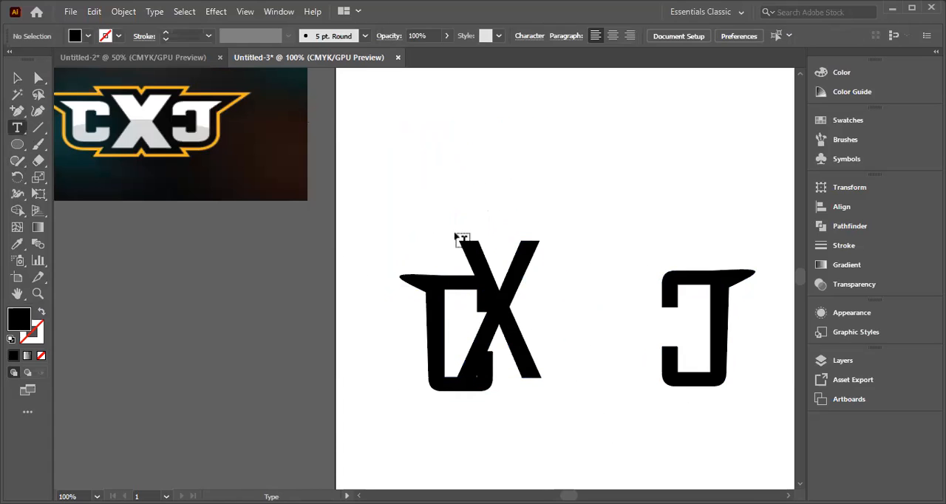
pyautogui.rightClick(499, 84)
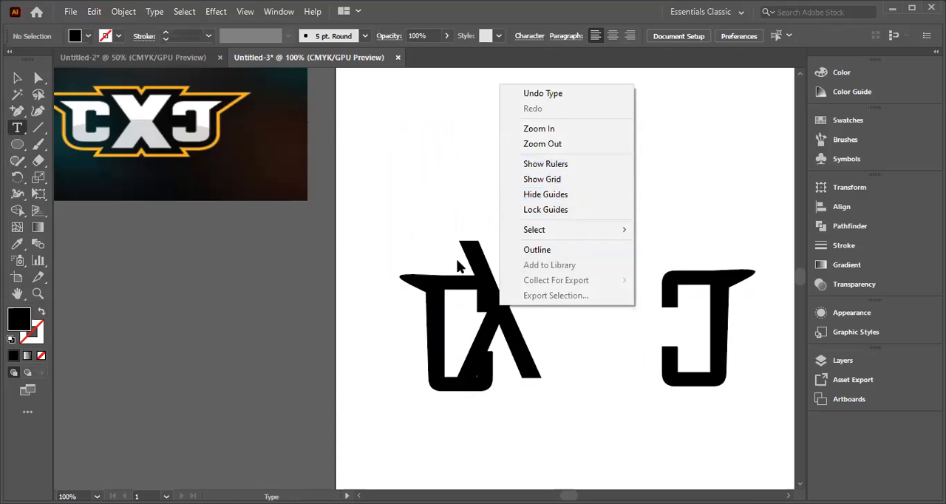
pyautogui.click(419, 212)
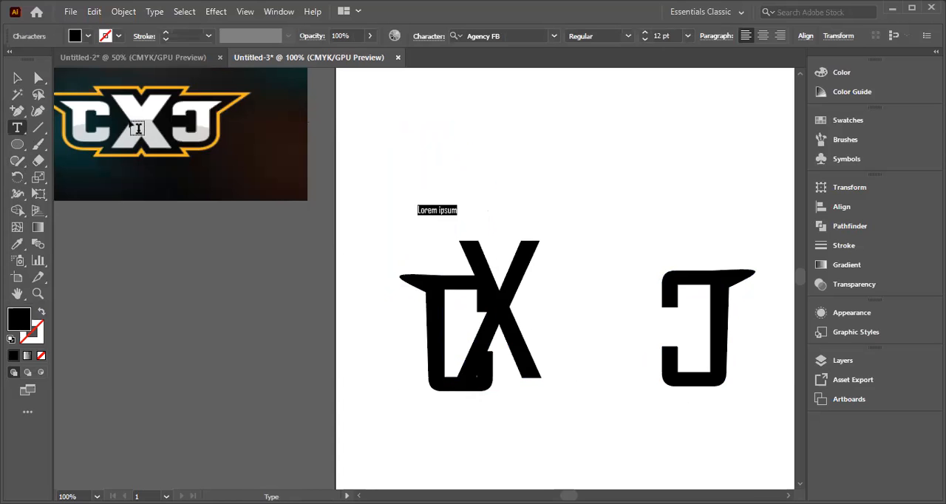
pyautogui.press('BackSpace')
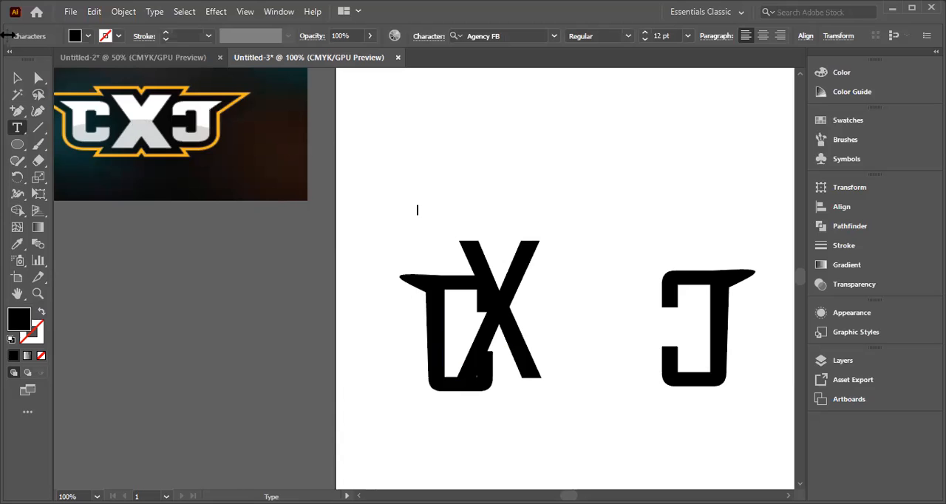
# Step: Convert the large letter X to outlines
pyautogui.click(15, 79)
pyautogui.click(497, 285)
pyautogui.rightClick(501, 313)
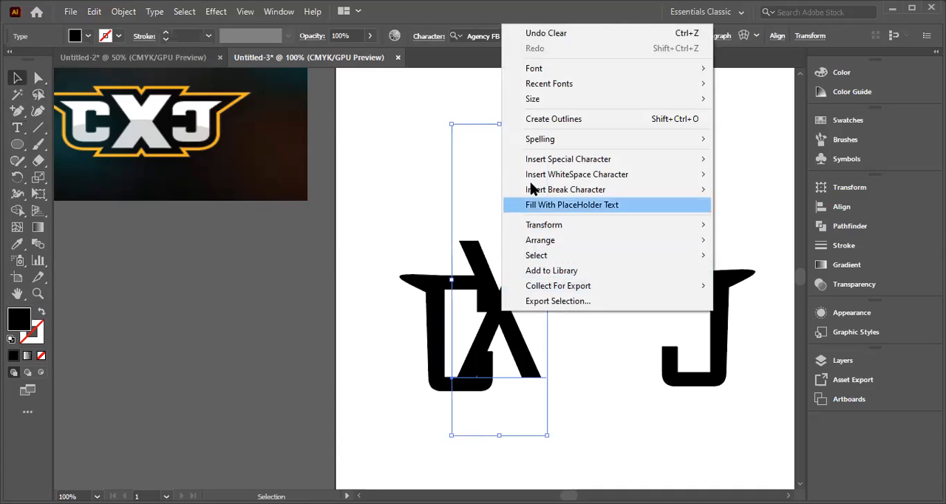
pyautogui.click(564, 119)
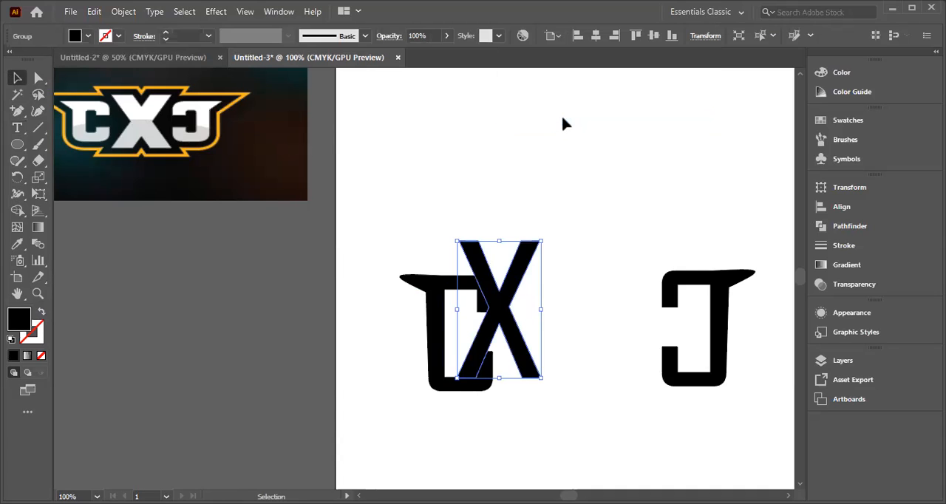
# Step: Enlarge the outlined X to stand slightly taller than the C and place it just beside the original C's opening
pyautogui.click(598, 246)
pyautogui.moveTo(503, 318); pyautogui.dragTo(542, 327)
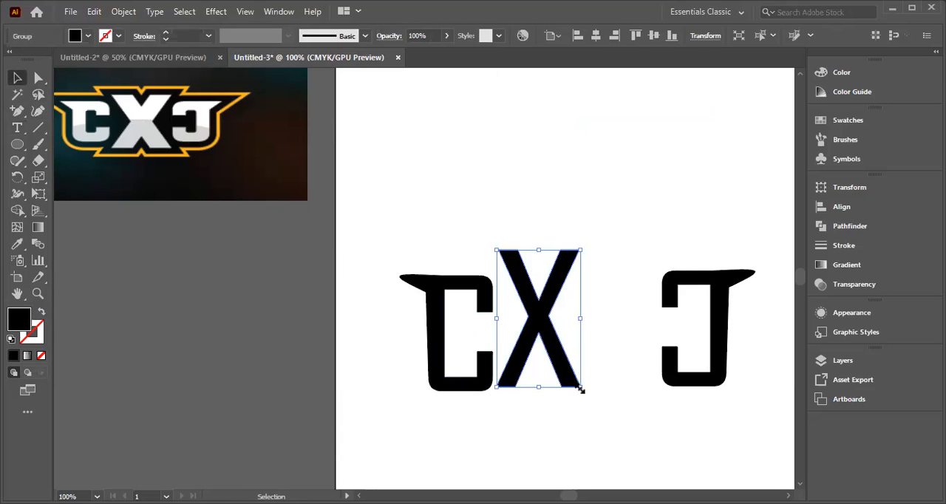
pyautogui.moveTo(580, 387); pyautogui.dragTo(595, 408)
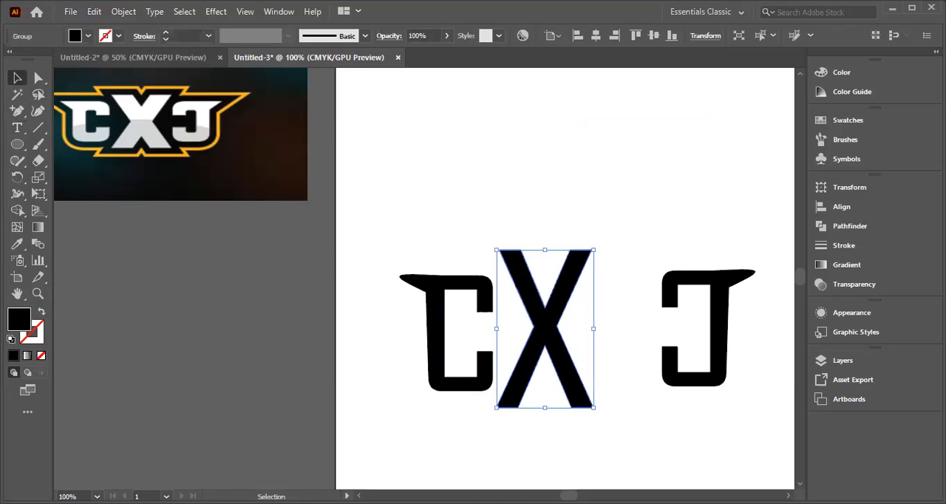
pyautogui.moveTo(497, 248); pyautogui.dragTo(507, 262)
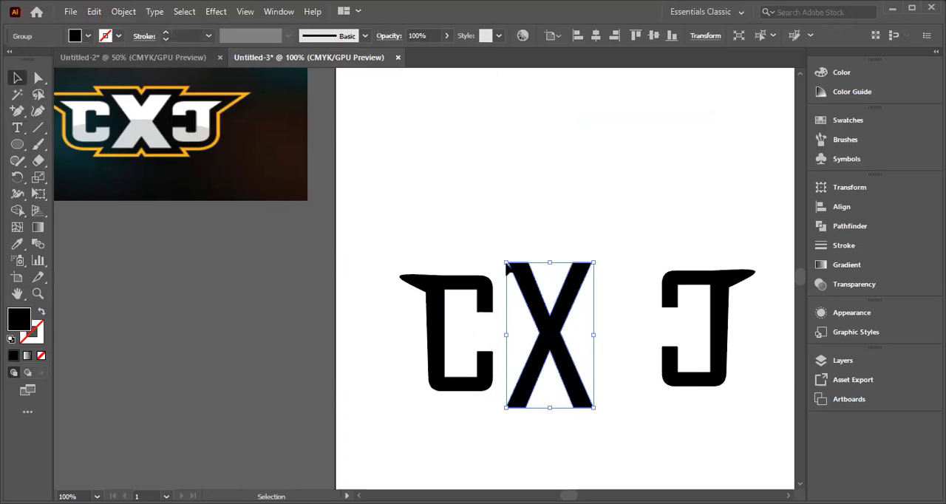
pyautogui.moveTo(562, 334); pyautogui.dragTo(537, 317)
# Step: Bring the mirrored C and the original C close against the two sides of the X
pyautogui.moveTo(712, 312); pyautogui.dragTo(634, 317)
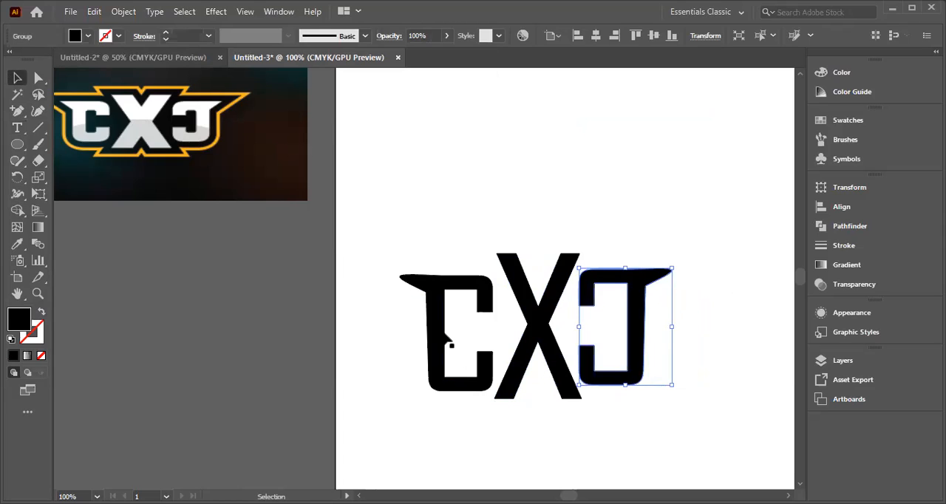
pyautogui.moveTo(446, 336); pyautogui.dragTo(456, 330)
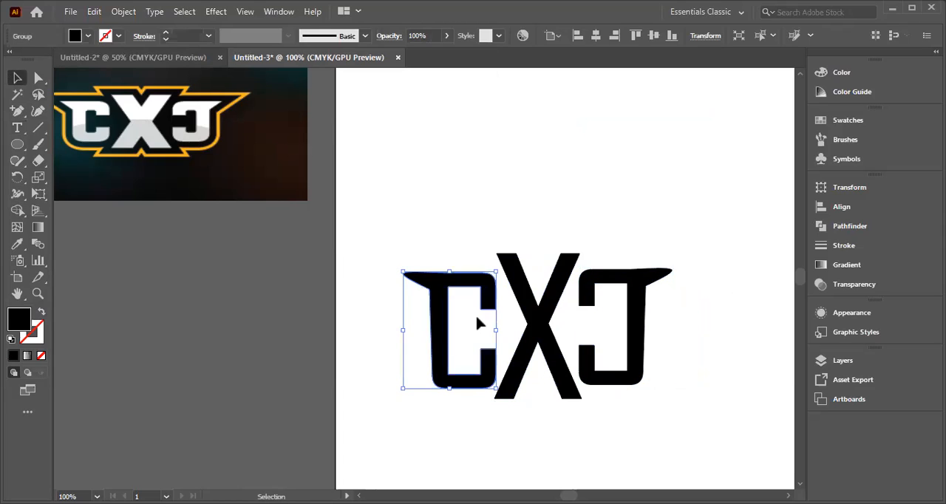
pyautogui.moveTo(640, 333); pyautogui.dragTo(649, 330)
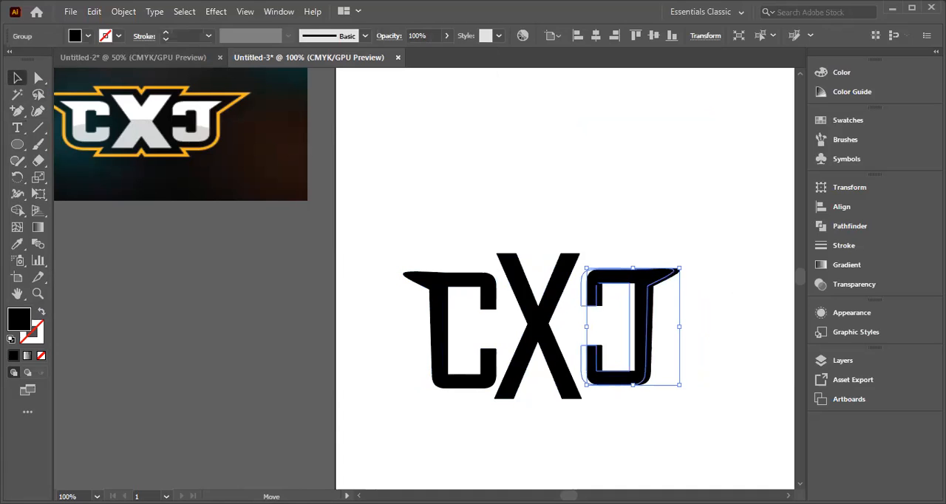
pyautogui.moveTo(605, 300); pyautogui.dragTo(602, 299)
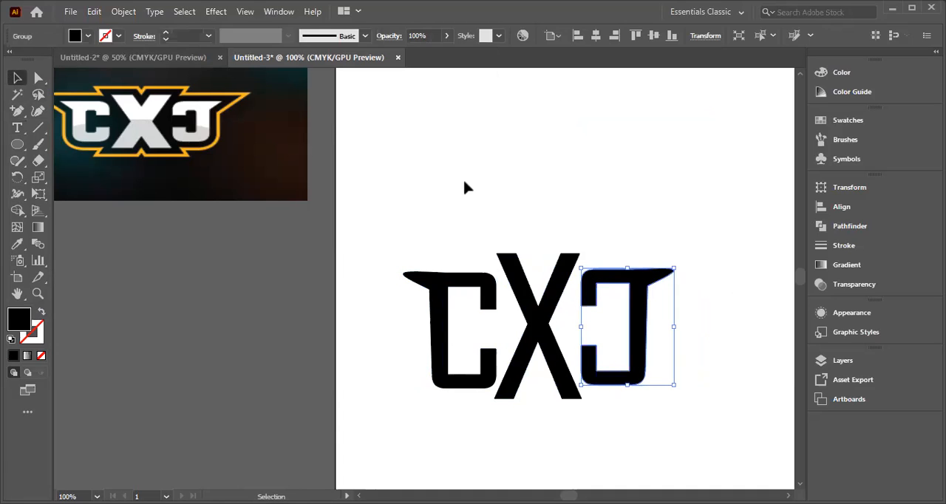
pyautogui.moveTo(391, 243); pyautogui.dragTo(688, 402)
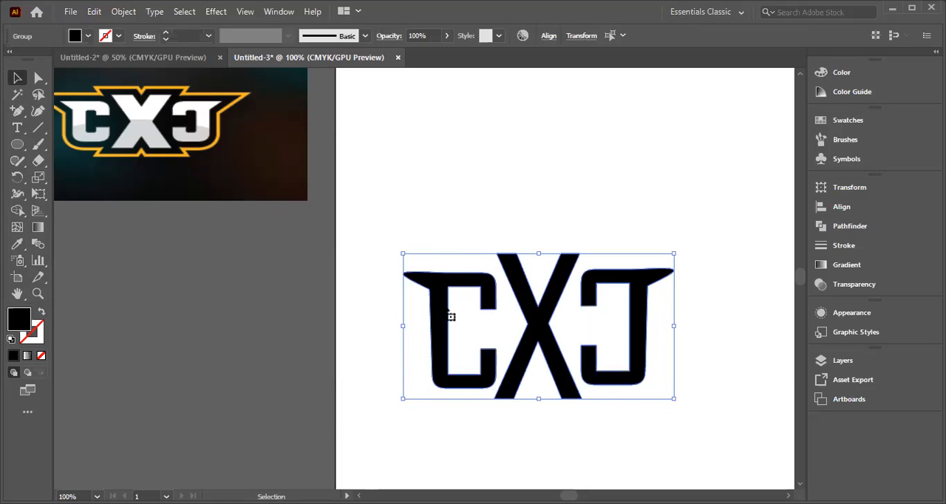
pyautogui.click(383, 268)
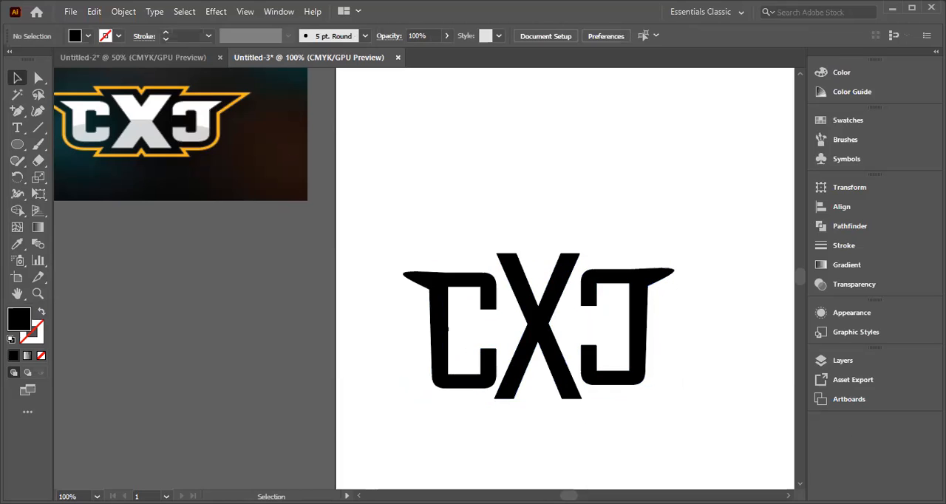
# Step: Shift both C shapes slightly up and inward so they touch the X's arms, and deselect them
pyautogui.moveTo(450, 307); pyautogui.dragTo(449, 316)
pyautogui.click(648, 299)
pyautogui.moveTo(648, 299)
pyautogui.mouseDown()
pyautogui.moveTo(609, 289)
pyautogui.moveTo(643, 288)
pyautogui.mouseUp()
pyautogui.click(695, 303)
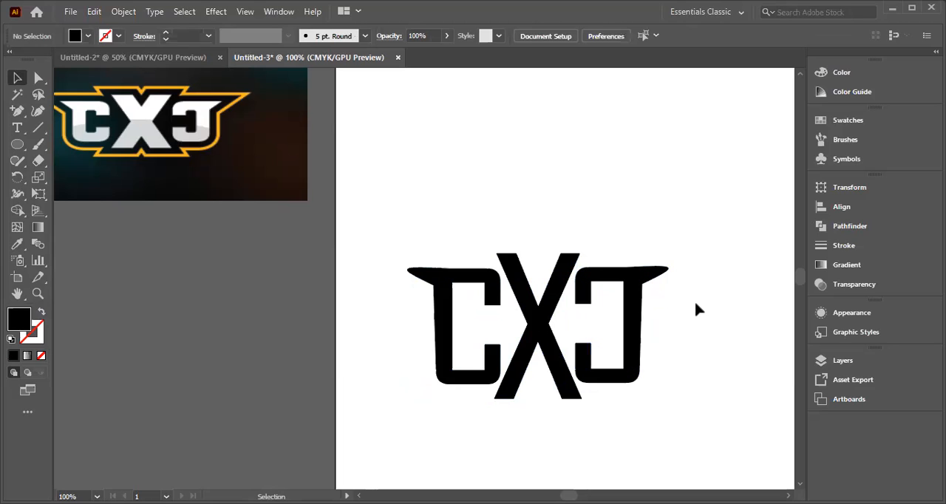
pyautogui.doubleClick(640, 345)
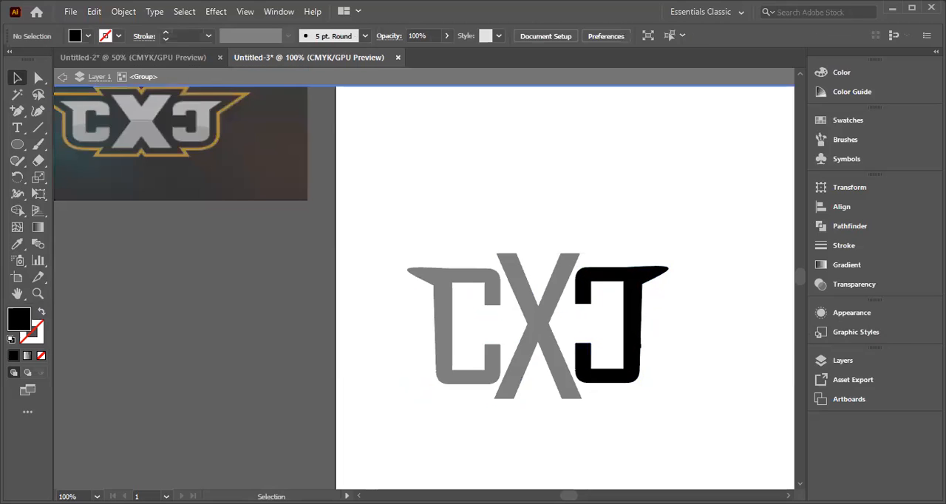
pyautogui.doubleClick(685, 329)
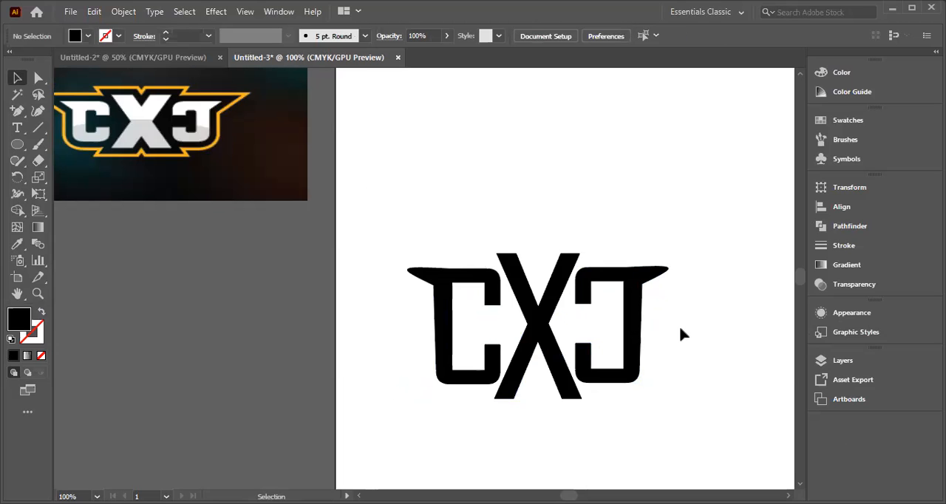
pyautogui.doubleClick(640, 337)
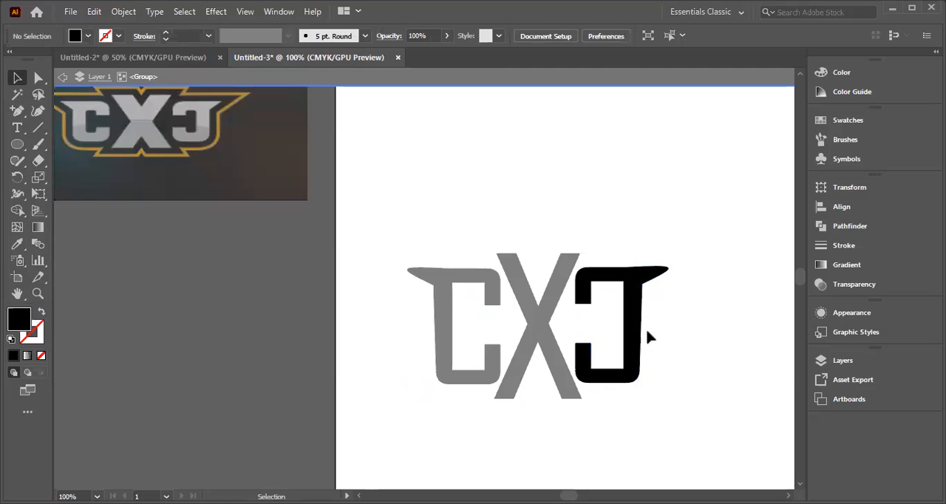
pyautogui.doubleClick(657, 329)
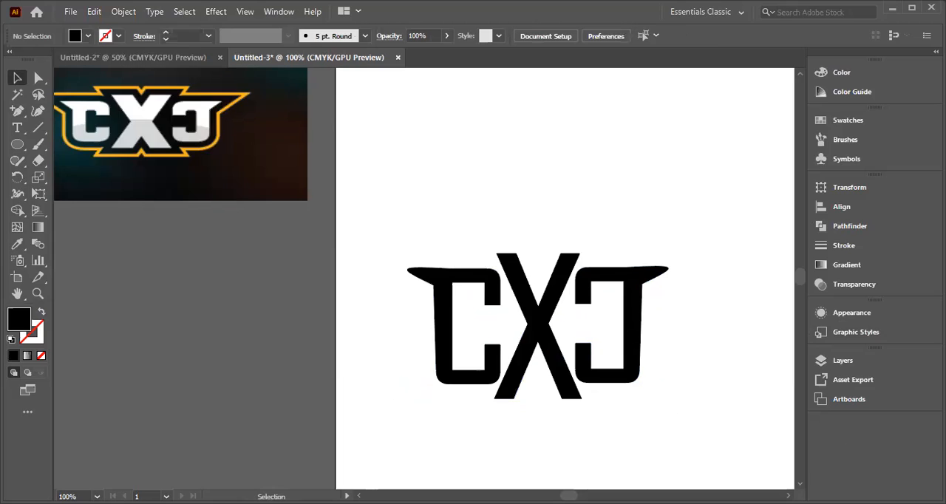
pyautogui.doubleClick(642, 341)
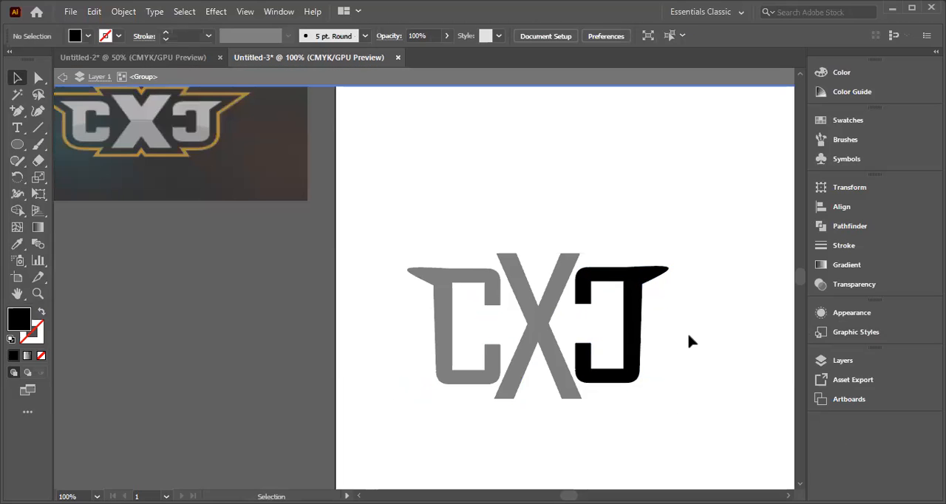
pyautogui.doubleClick(178, 213)
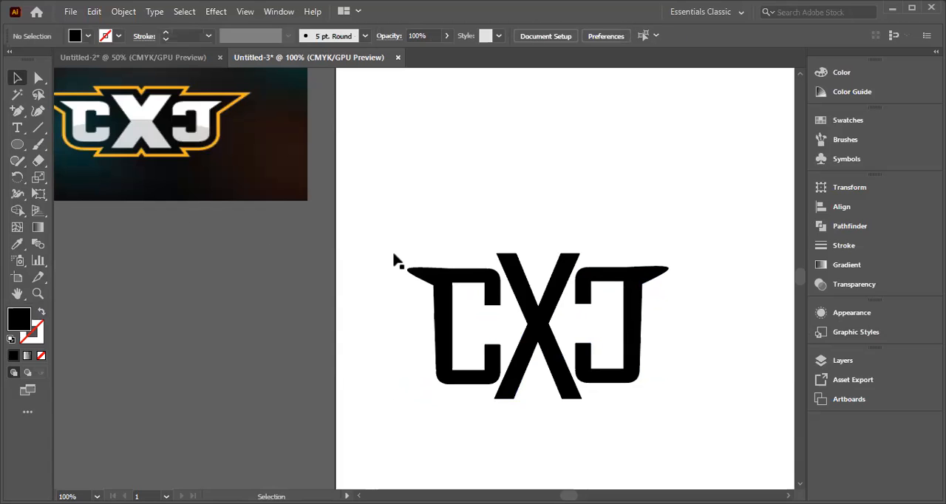
# Step: Try shifting the mirrored C slightly away from the X and aligning it by its vertical centre
pyautogui.click(642, 323)
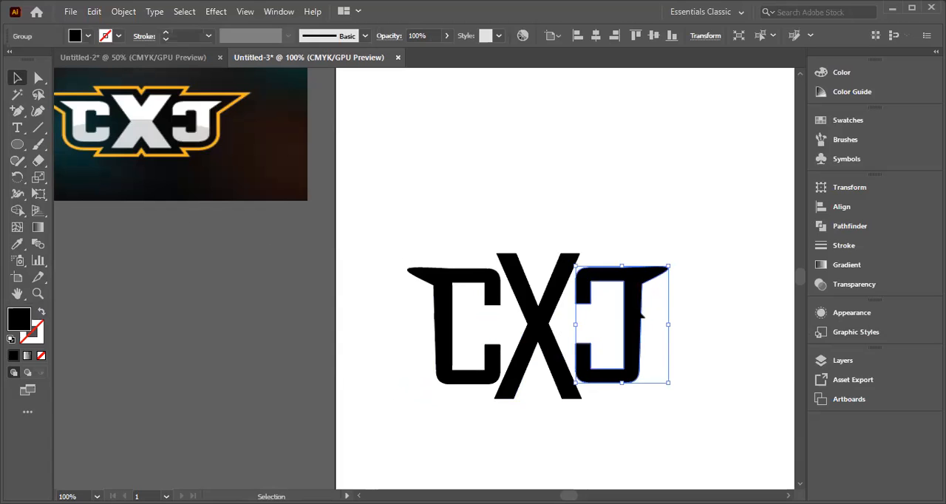
pyautogui.moveTo(636, 310); pyautogui.dragTo(643, 312)
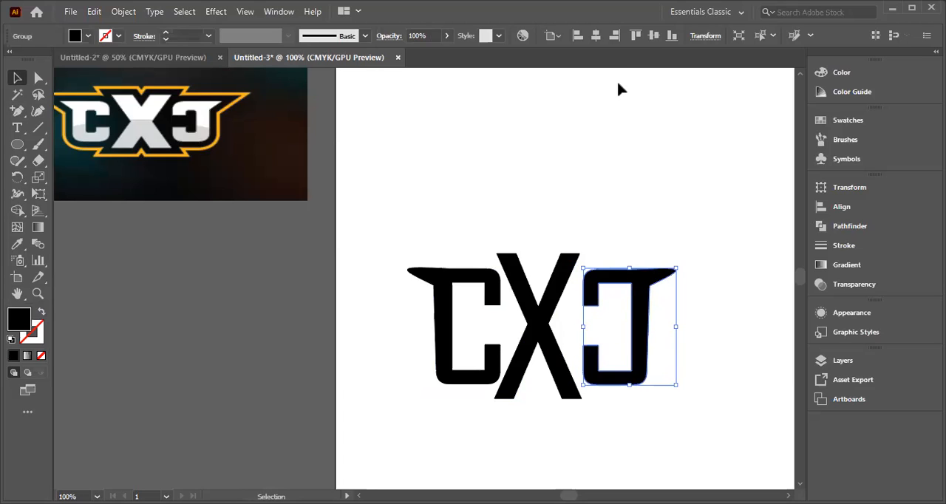
pyautogui.click(655, 35)
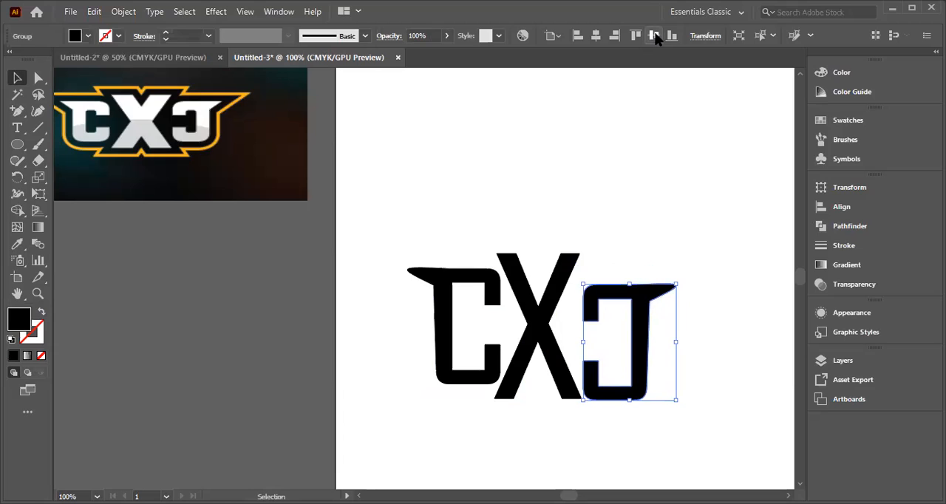
# Step: Nudge the mirrored C up and toward the X until it sits against it, level with the original C
pyautogui.press('Up')
pyautogui.press('Up')
pyautogui.press('Up')
pyautogui.press('Up')
pyautogui.press('Up')
pyautogui.press('Up')
pyautogui.press('Up')
pyautogui.press('Up')
pyautogui.press('Up')
pyautogui.press('Up')
pyautogui.press('Up')
pyautogui.press('Up')
pyautogui.press('Up')
pyautogui.press('Up')
pyautogui.press('Up')
pyautogui.press('Up')
pyautogui.press('Up')
pyautogui.press('Up')
pyautogui.press('Up')
pyautogui.press('Left')
pyautogui.press('Left')
pyautogui.press('Left')
pyautogui.press('Left')
pyautogui.press('Left')
pyautogui.press('Left')
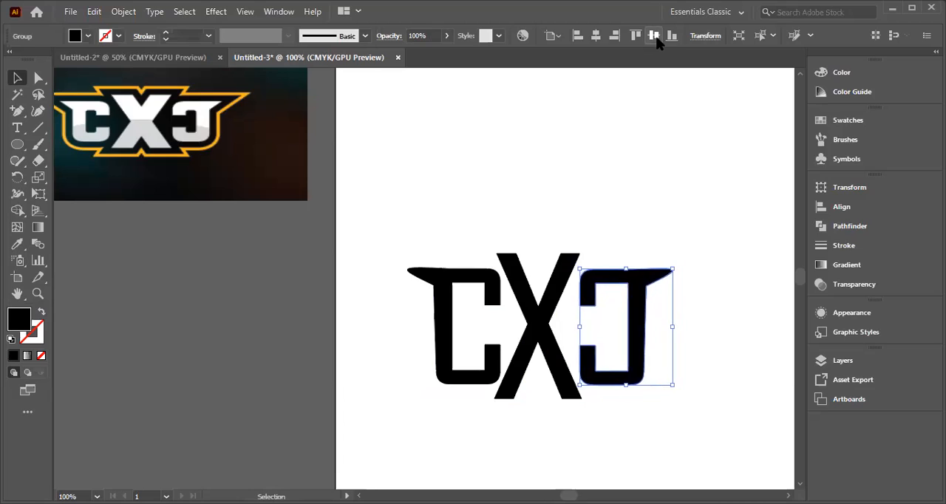
pyautogui.press('Left')
pyautogui.press('Left')
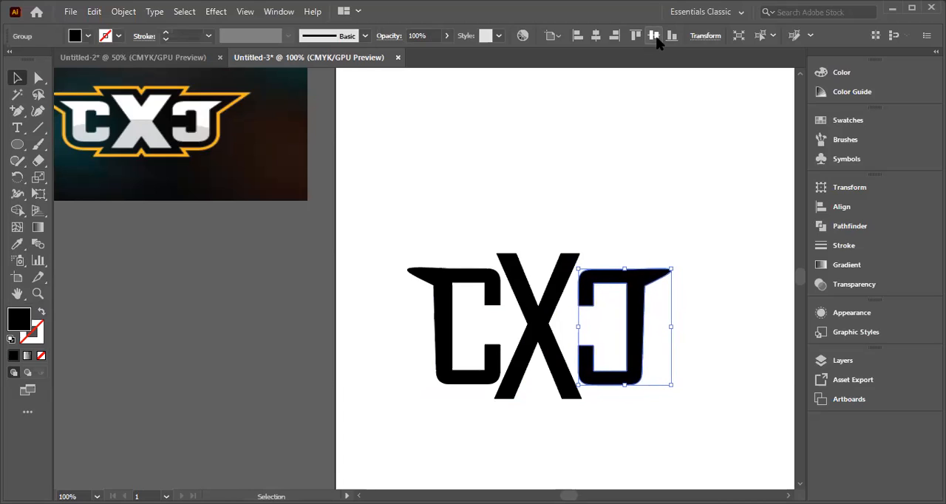
pyautogui.press('Left')
pyautogui.press('Left')
pyautogui.press('Left')
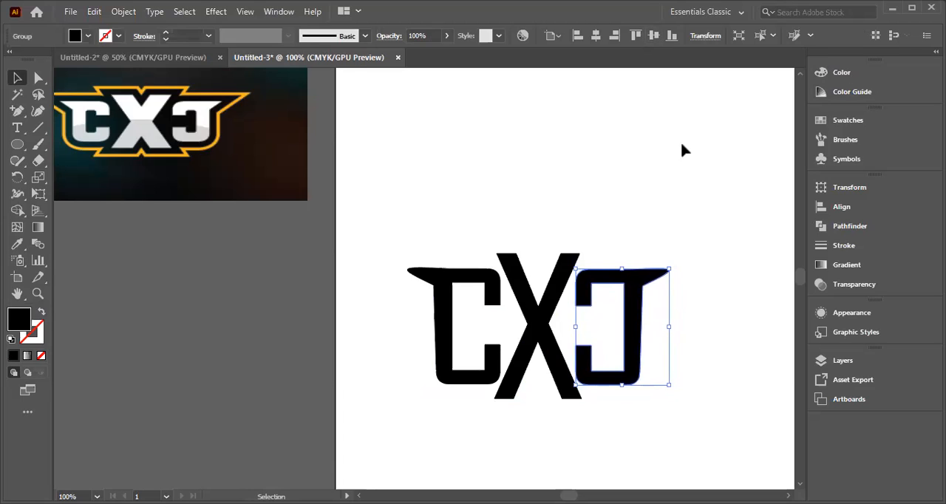
pyautogui.click(683, 152)
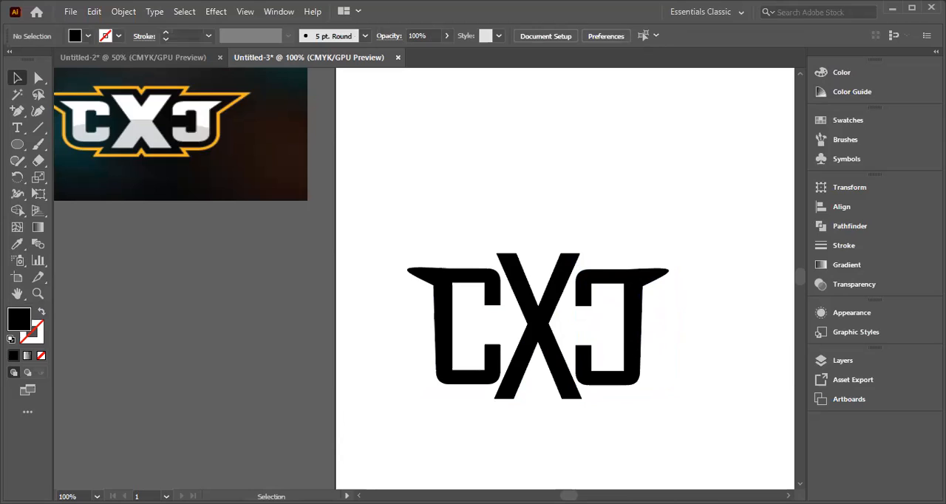
pyautogui.click(641, 358)
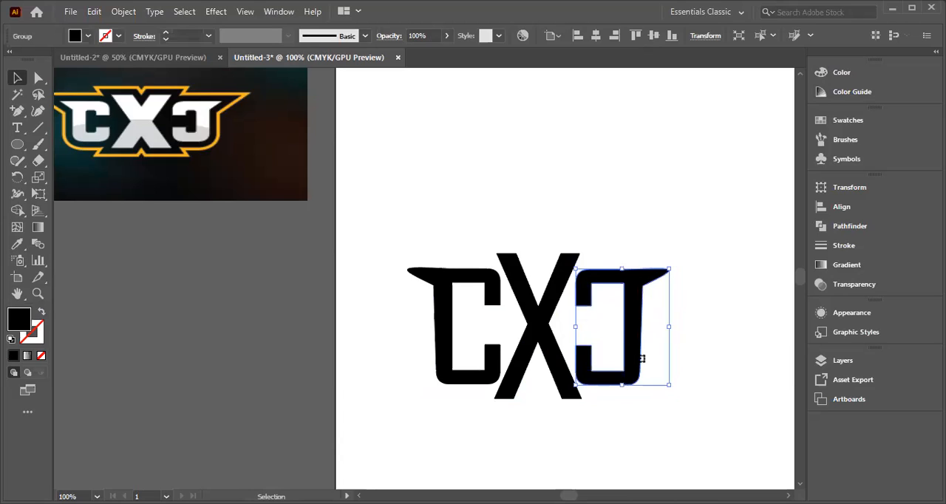
pyautogui.press('Up')
pyautogui.press('Up')
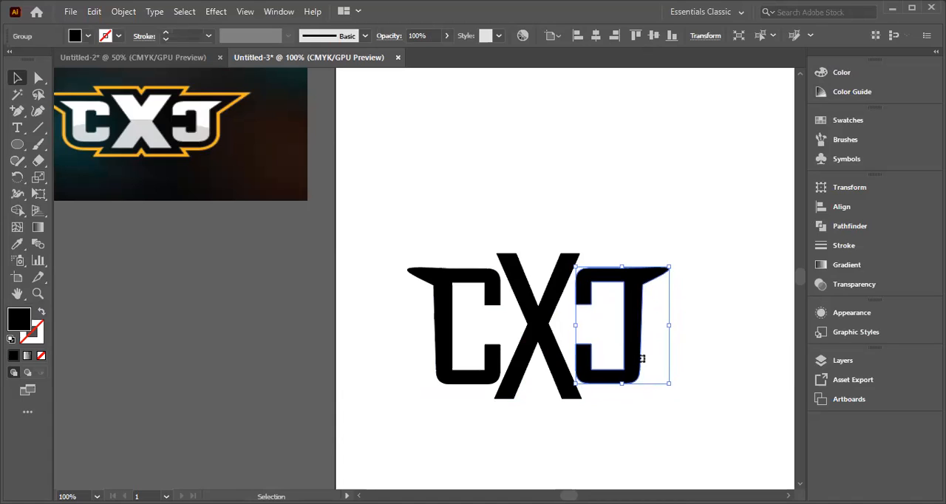
# Step: Try moving the two C shapes together without the X, and undo the move
pyautogui.scroll(4, 801, 277)
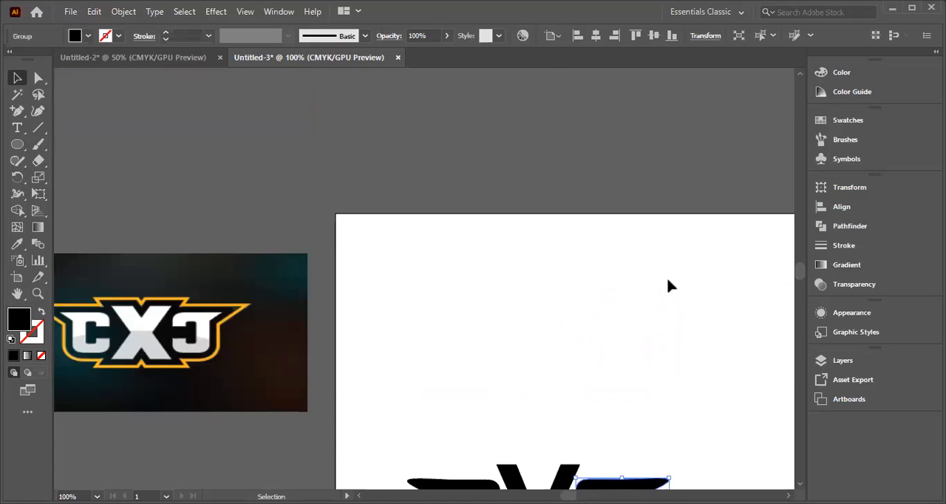
pyautogui.hotkey('ctrl', '-')
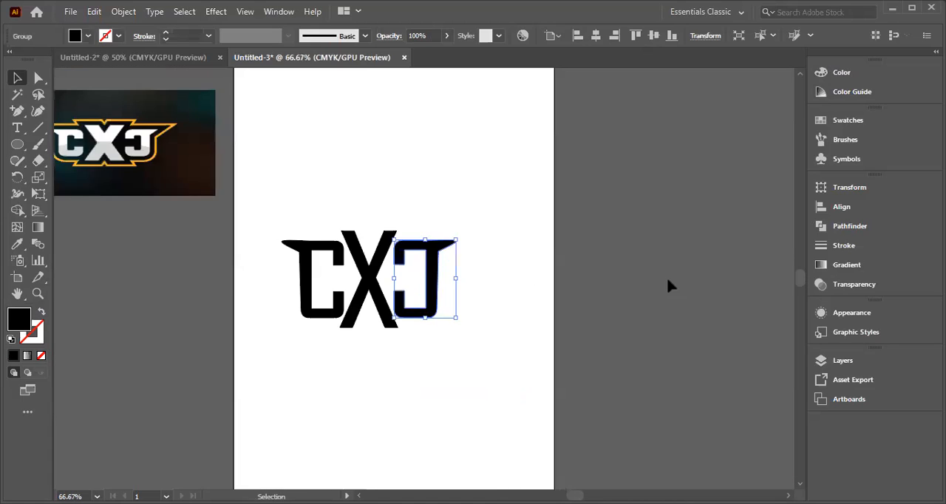
pyautogui.click(495, 277)
pyautogui.moveTo(271, 204); pyautogui.dragTo(464, 325)
pyautogui.keyDown('shift'); pyautogui.click(444, 275); pyautogui.keyUp('shift')
pyautogui.click(214, 220)
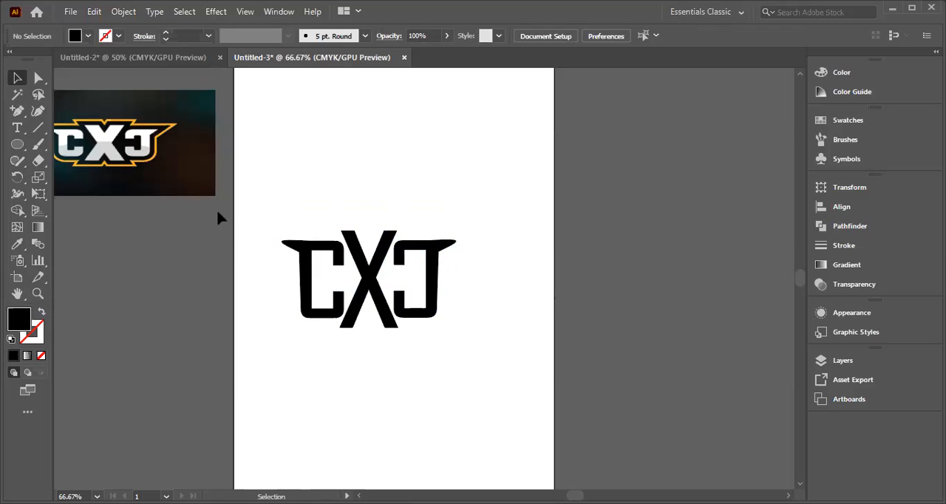
pyautogui.moveTo(331, 337); pyautogui.dragTo(483, 328)
pyautogui.keyDown('shift'); pyautogui.click(449, 281); pyautogui.keyUp('shift')
pyautogui.moveTo(268, 223); pyautogui.dragTo(510, 327)
pyautogui.keyDown('shift'); pyautogui.click(394, 244); pyautogui.keyUp('shift')
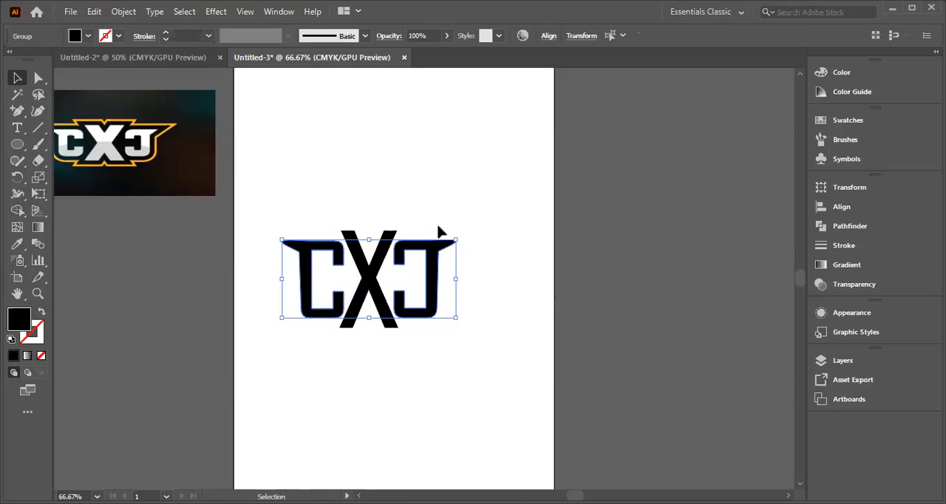
pyautogui.moveTo(314, 295); pyautogui.dragTo(309, 260)
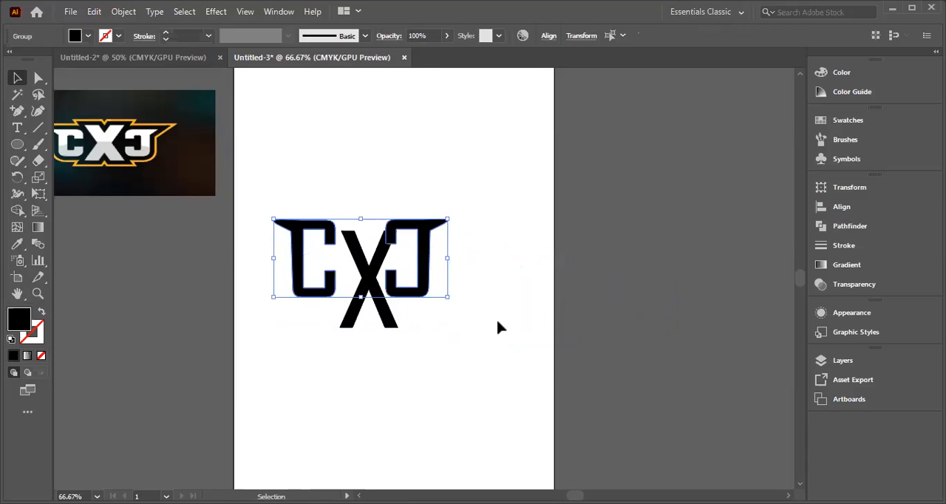
pyautogui.hotkey('ctrl', 'z')
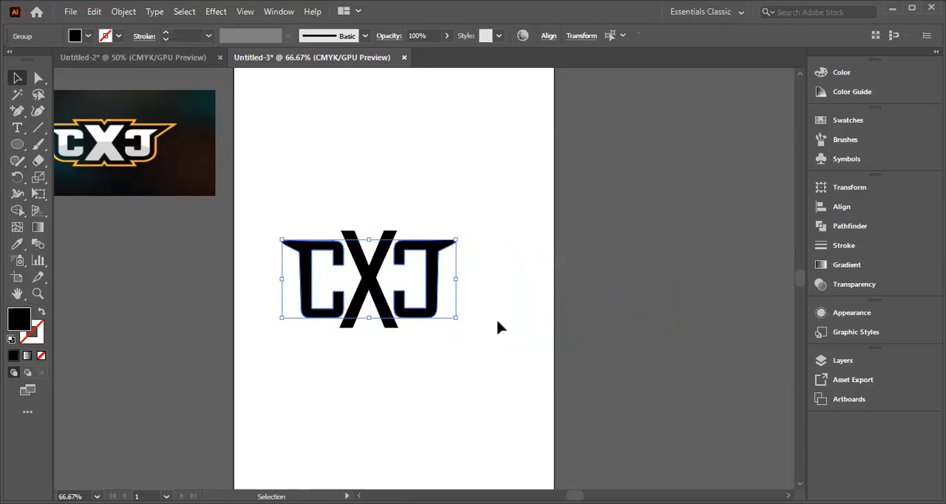
# Step: Group the original C, the X and the mirrored C into one object and reselect the group
pyautogui.click(495, 255)
pyautogui.moveTo(285, 221); pyautogui.dragTo(482, 324)
pyautogui.rightClick(383, 293)
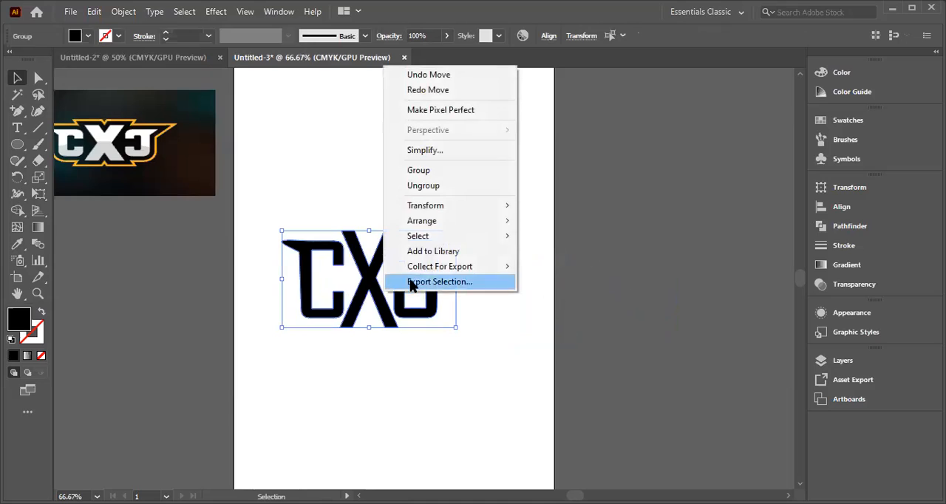
pyautogui.click(417, 173)
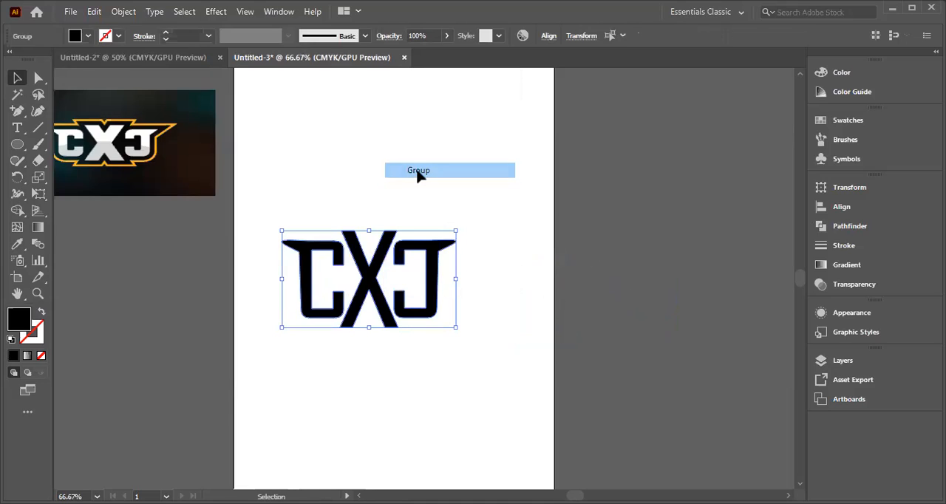
pyautogui.click(597, 275)
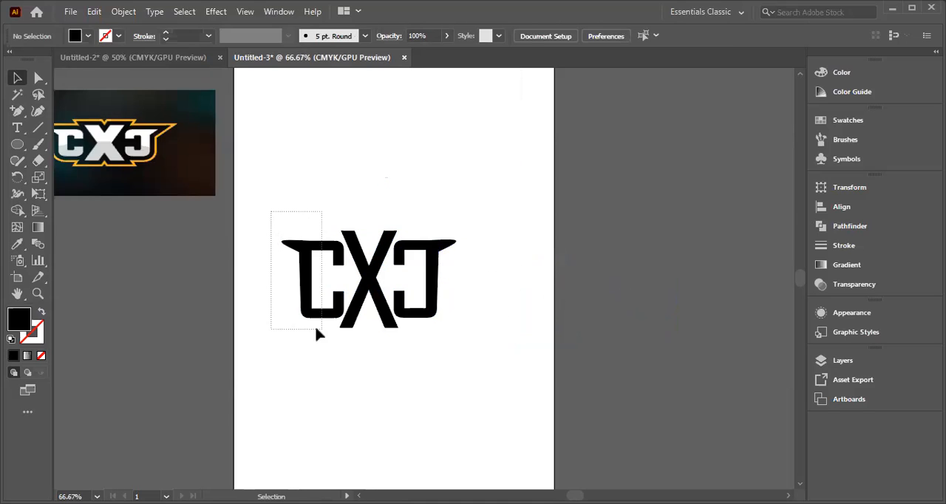
pyautogui.moveTo(301, 331); pyautogui.dragTo(488, 337)
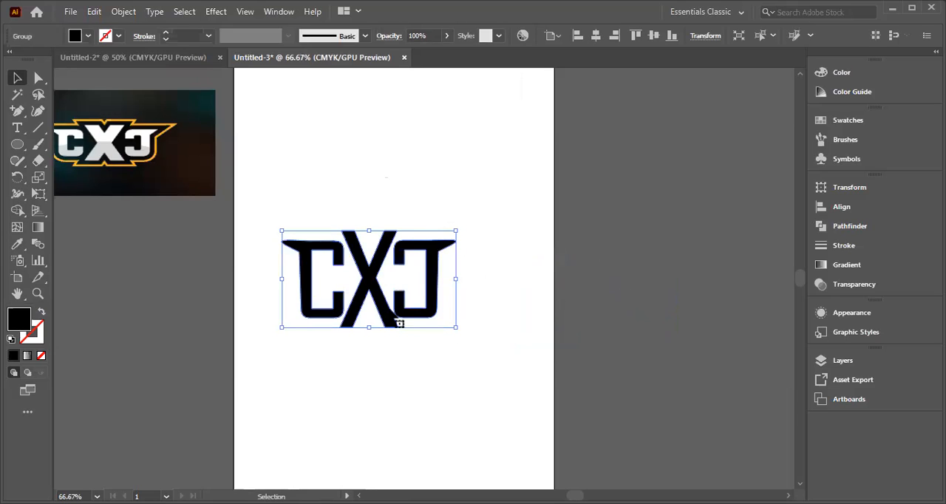
# Step: Ungroup the combined CXC lettering into its separate letters
pyautogui.click(365, 372)
pyautogui.click(396, 321)
pyautogui.rightClick(380, 311)
pyautogui.click(412, 180)
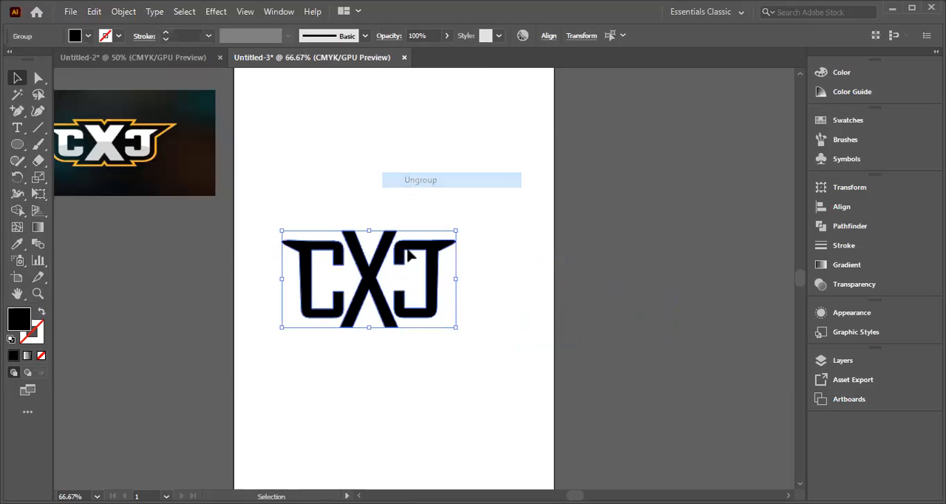
pyautogui.click(423, 398)
# Step: Nudge the X down slightly and scale it down a little between the two C shapes
pyautogui.click(388, 305)
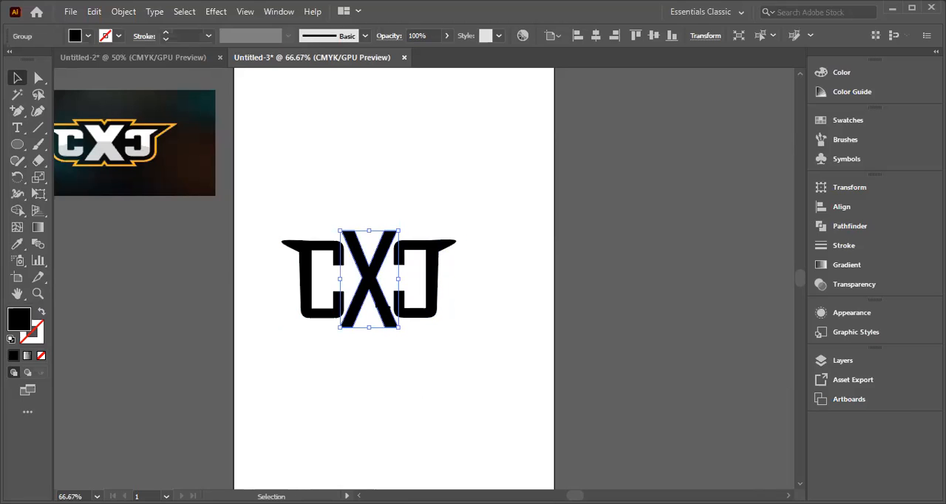
pyautogui.press('Down')
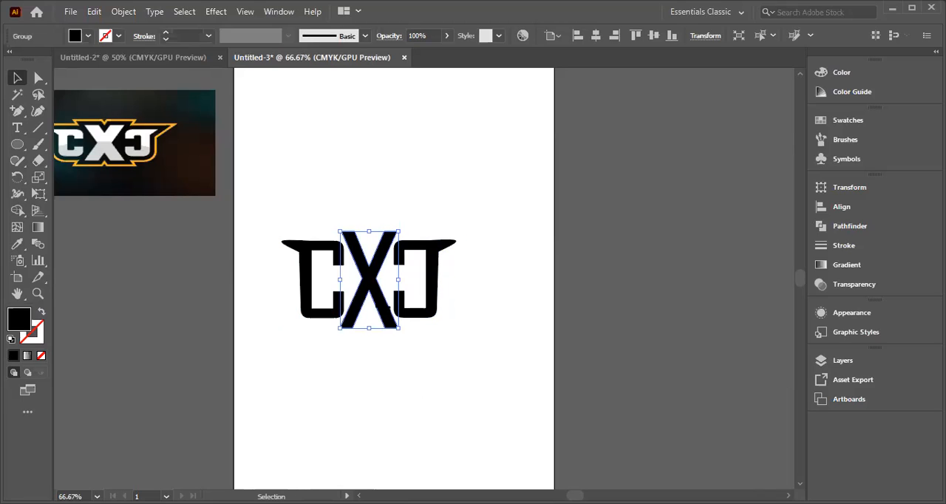
pyautogui.press('shift')
pyautogui.moveTo(399, 331); pyautogui.dragTo(398, 326)
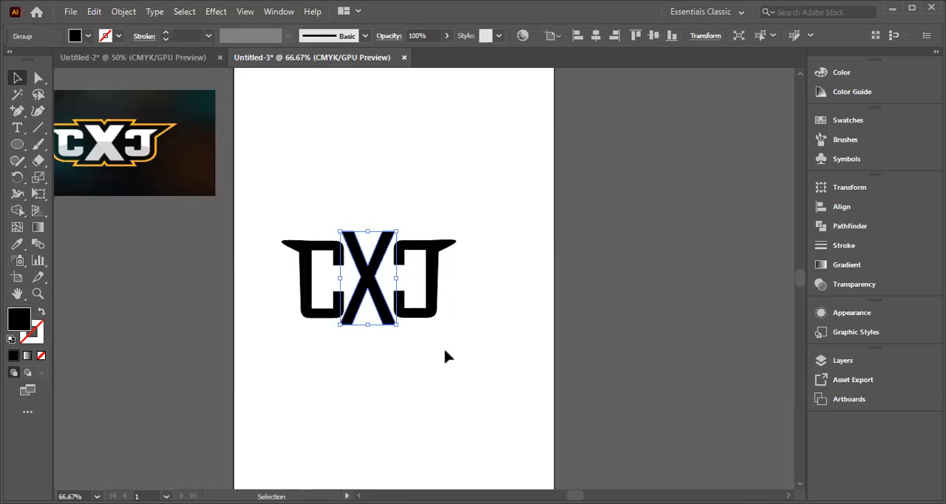
pyautogui.click(475, 310)
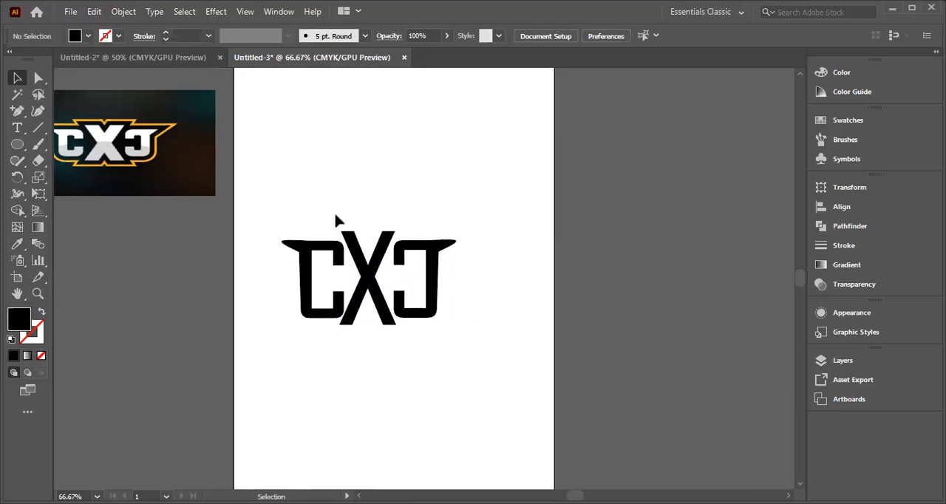
# Step: Select all three letters and move them together slightly to the right and up on the artboard
pyautogui.moveTo(268, 223); pyautogui.dragTo(478, 330)
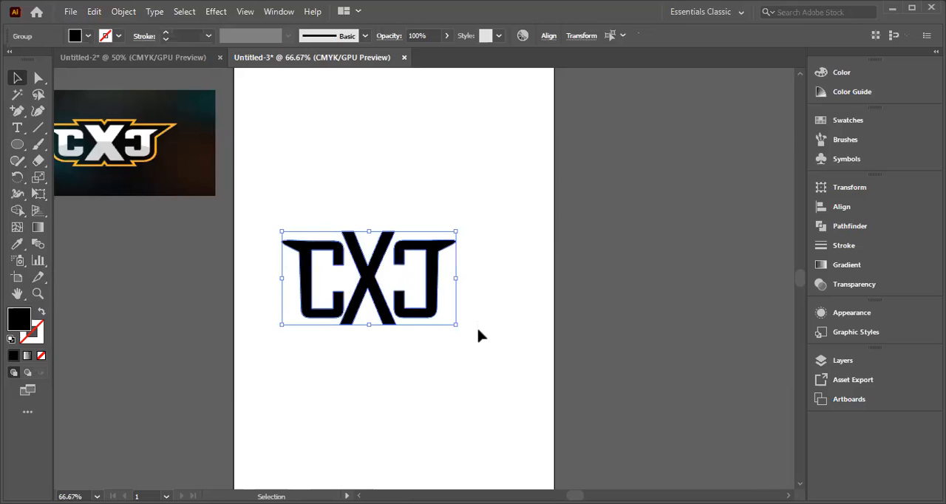
pyautogui.press('p')
pyautogui.hotkey('ctrl', '1')
pyautogui.hotkey('ctrl', '+')
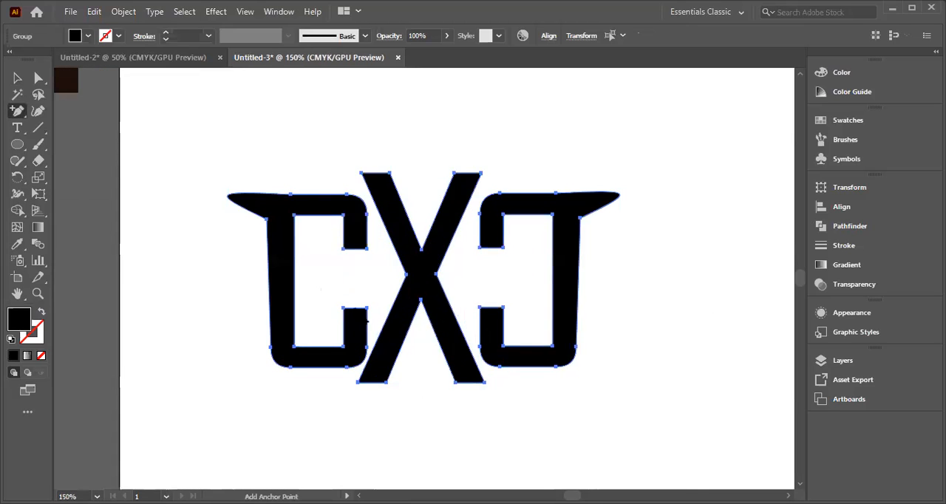
pyautogui.click(17, 78)
pyautogui.click(439, 279)
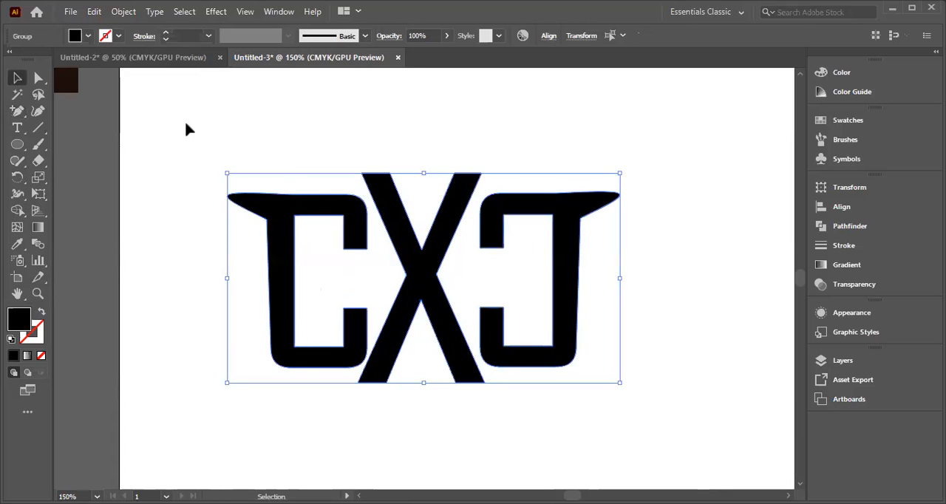
pyautogui.moveTo(439, 279); pyautogui.dragTo(445, 278)
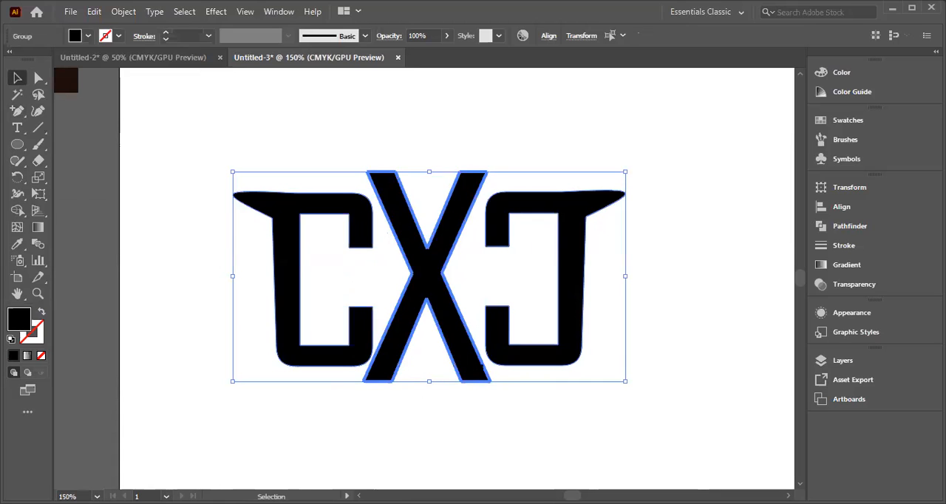
pyautogui.click(501, 458)
# Step: Select all three letters and ungroup them further into individual compound paths
pyautogui.rightClick(423, 311)
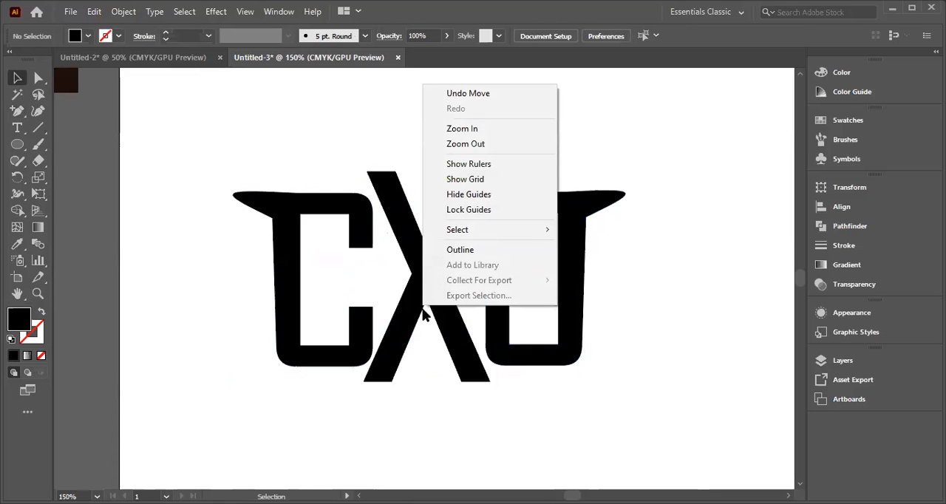
pyautogui.moveTo(195, 180); pyautogui.dragTo(640, 391)
pyautogui.rightClick(426, 305)
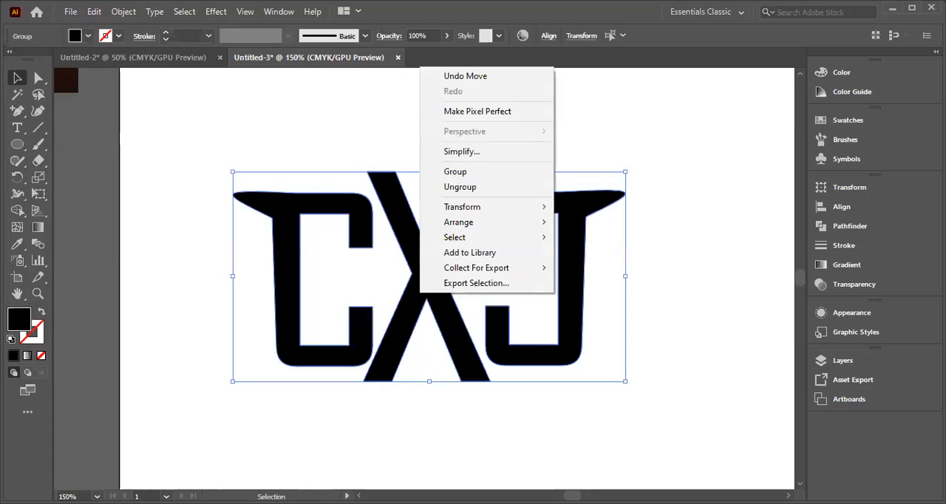
pyautogui.click(470, 188)
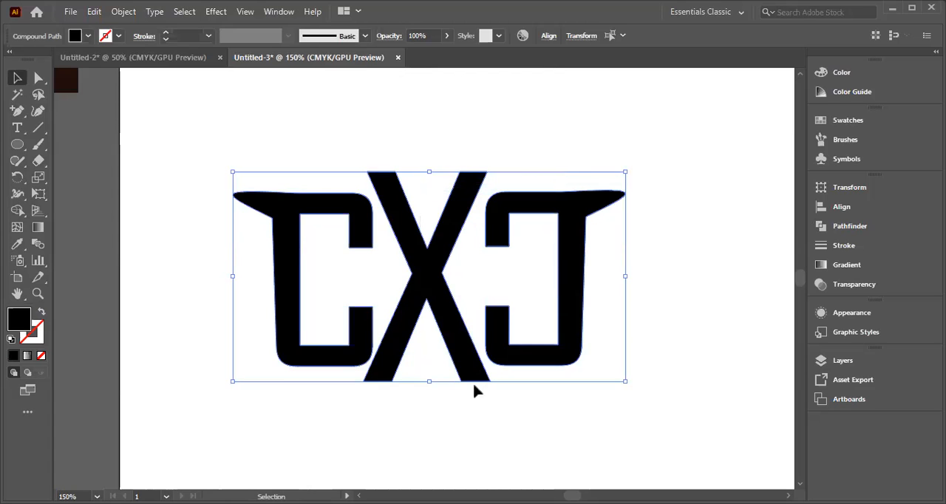
pyautogui.click(469, 414)
# Step: Scale the X down slightly and reposition it between the original C and the mirrored C
pyautogui.click(432, 328)
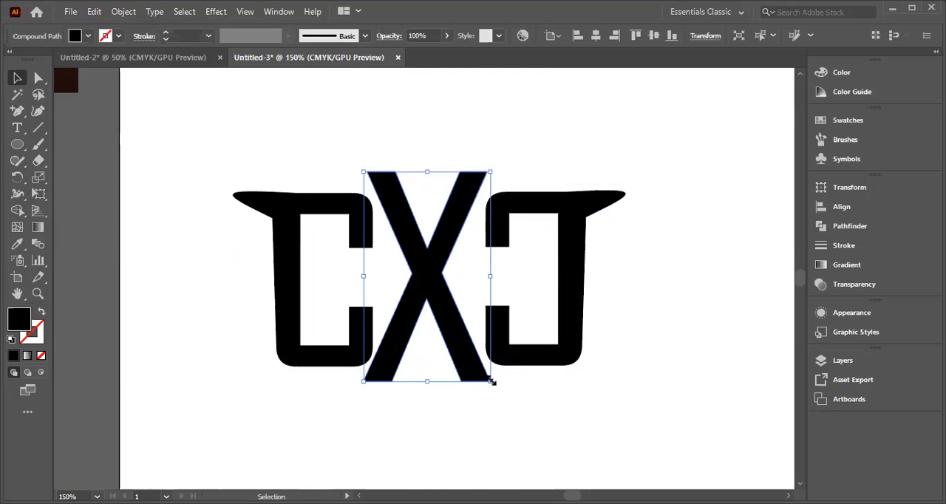
pyautogui.moveTo(493, 381); pyautogui.dragTo(481, 366)
pyautogui.moveTo(422, 267); pyautogui.dragTo(435, 269)
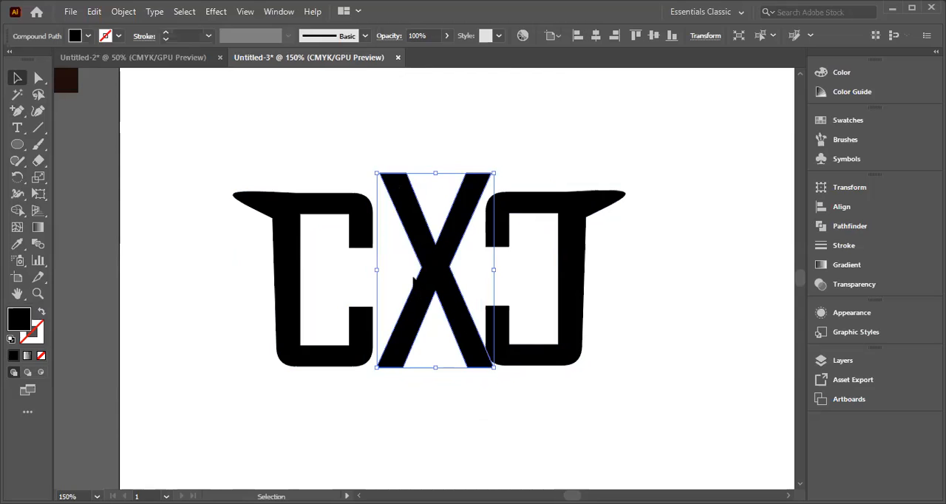
pyautogui.press('Left')
pyautogui.press('Left')
pyautogui.press('Left')
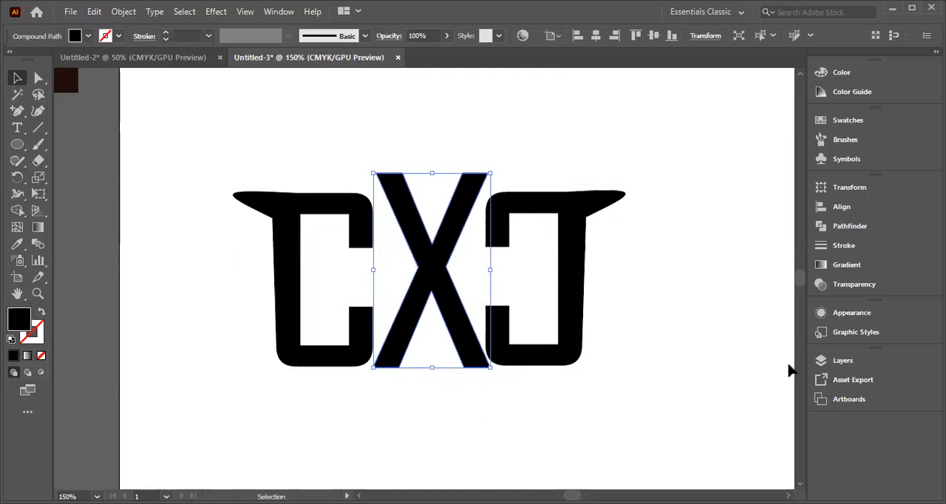
pyautogui.click(700, 360)
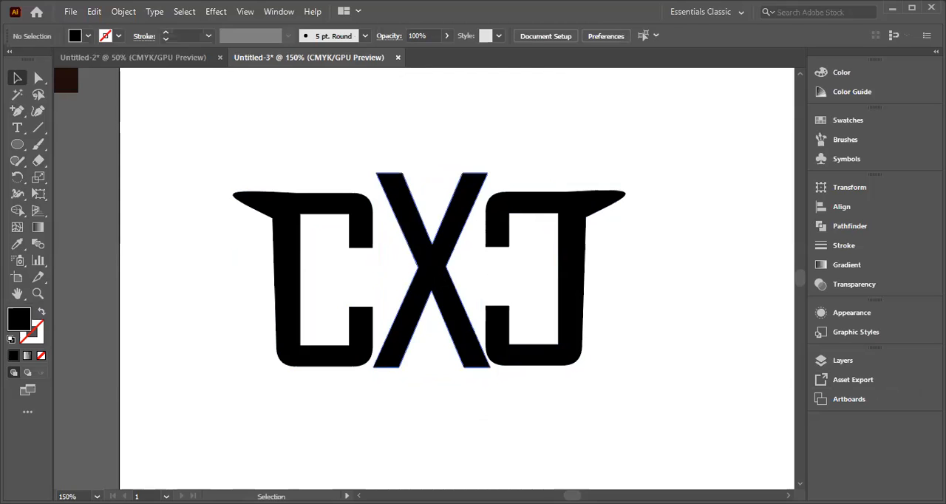
# Step: Centre the X between the two C shapes and lower it slightly so it extends beyond them at both ends
pyautogui.click(448, 310)
pyautogui.press('Left')
pyautogui.press('Left')
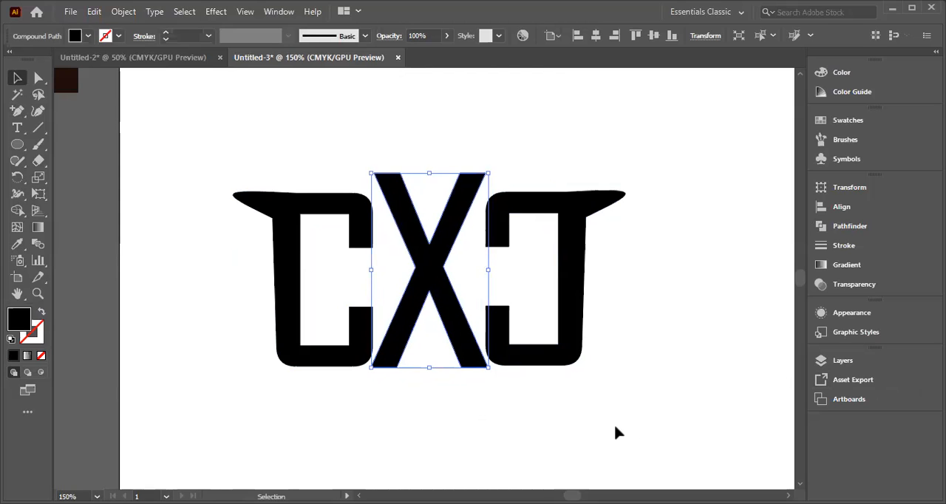
pyautogui.click(623, 435)
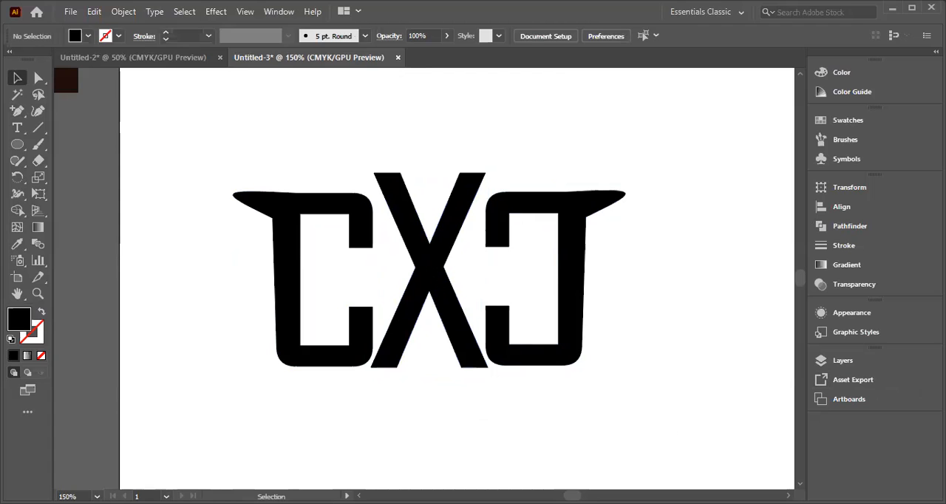
pyautogui.moveTo(430, 269); pyautogui.dragTo(431, 274)
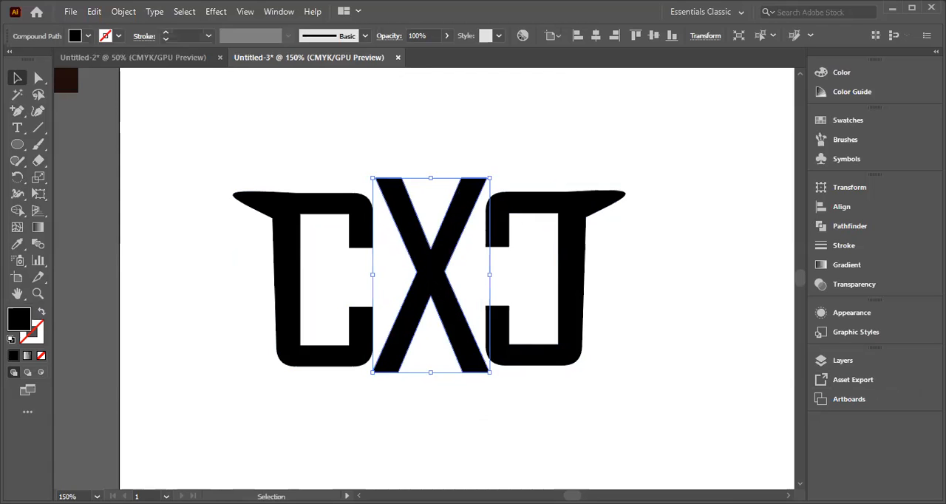
pyautogui.click(643, 332)
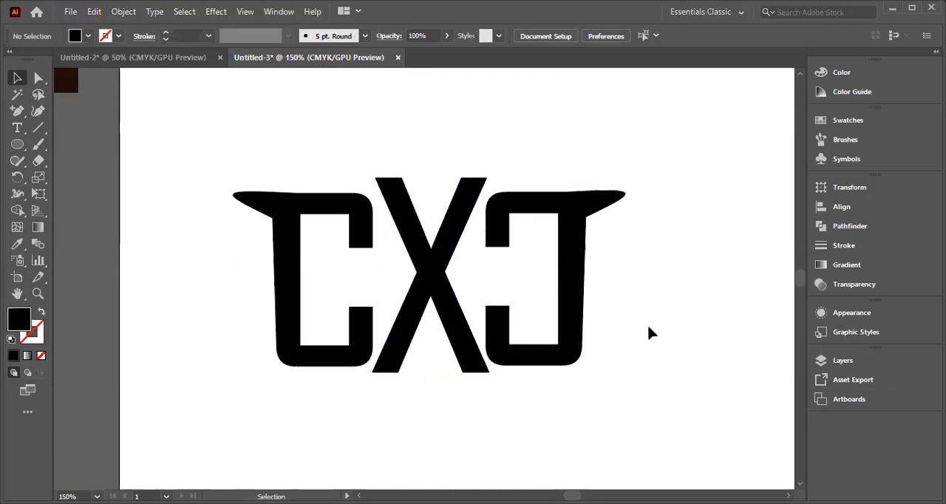
pyautogui.moveTo(190, 162); pyautogui.dragTo(606, 382)
pyautogui.rightClick(450, 248)
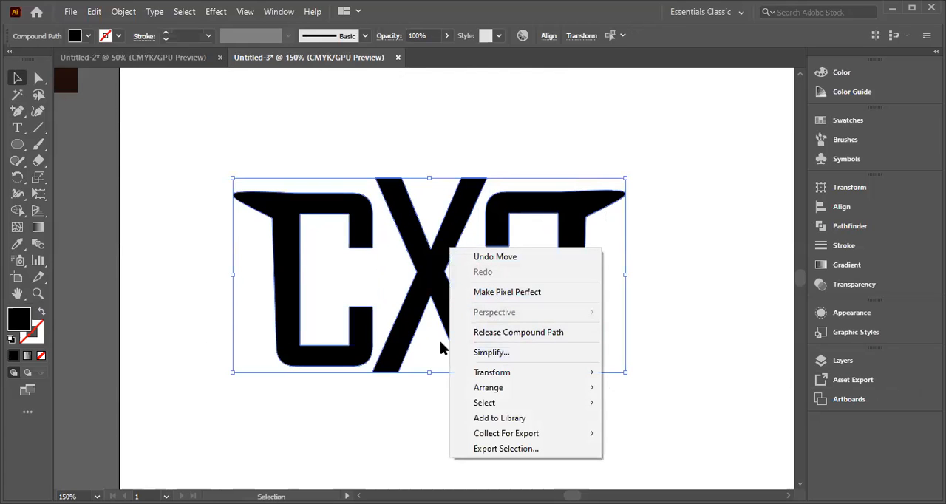
pyautogui.click(360, 270)
pyautogui.rightClick(358, 271)
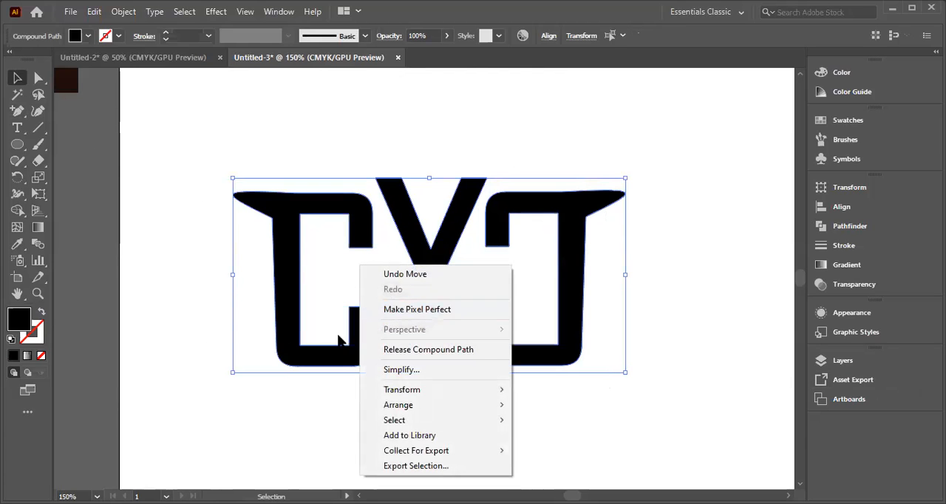
pyautogui.click(352, 290)
pyautogui.moveTo(382, 415); pyautogui.dragTo(232, 203)
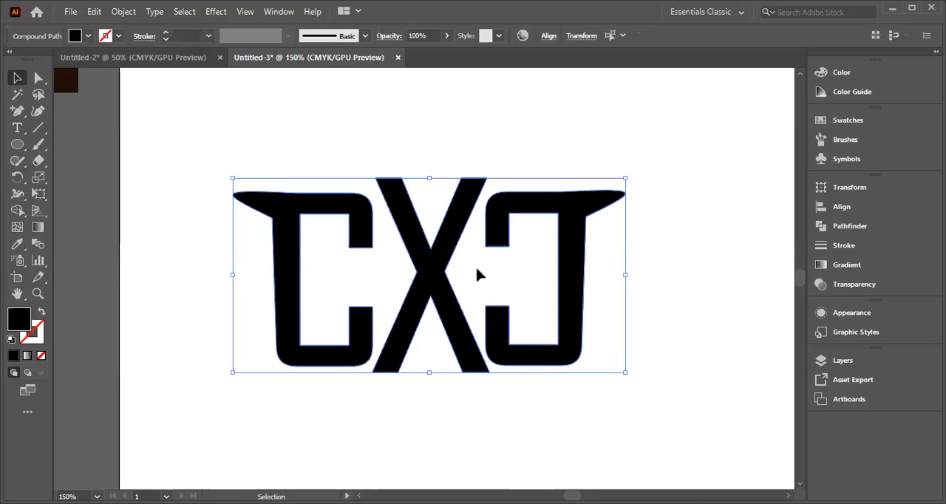
pyautogui.rightClick(439, 272)
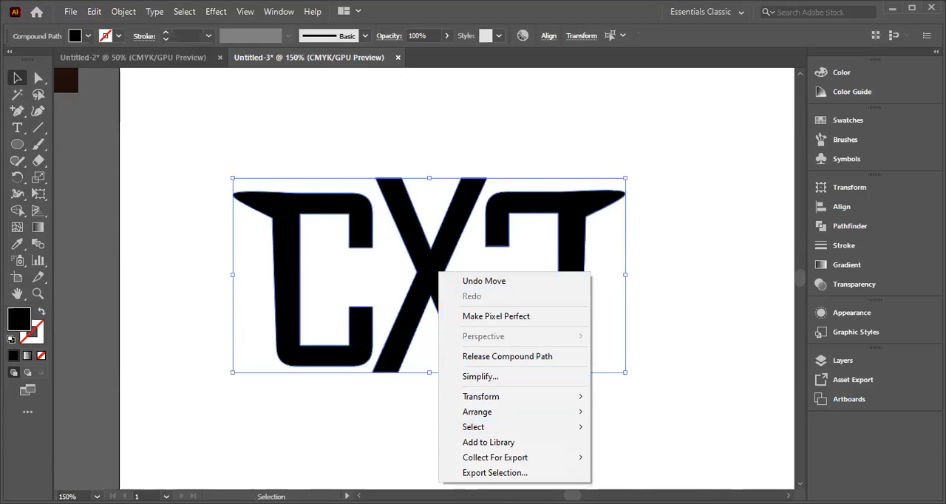
pyautogui.click(158, 384)
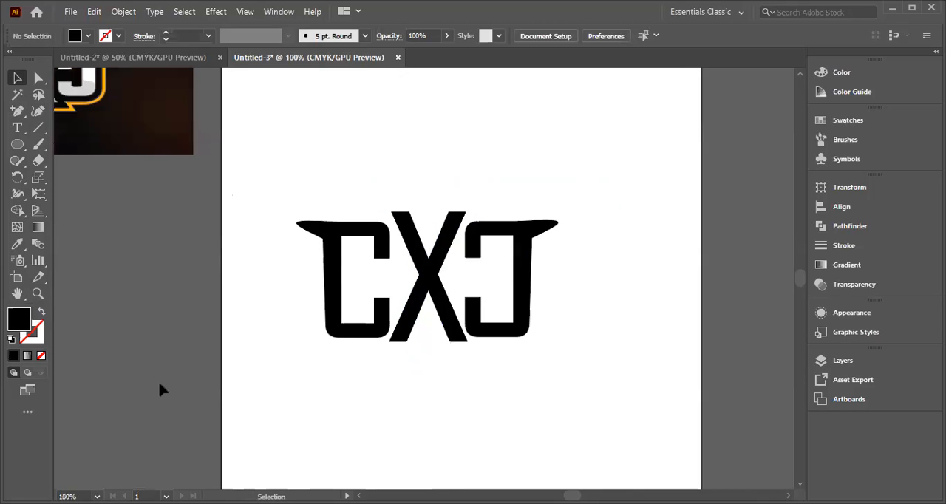
pyautogui.hotkey('ctrl', '-')
pyautogui.hotkey('ctrl', '-')
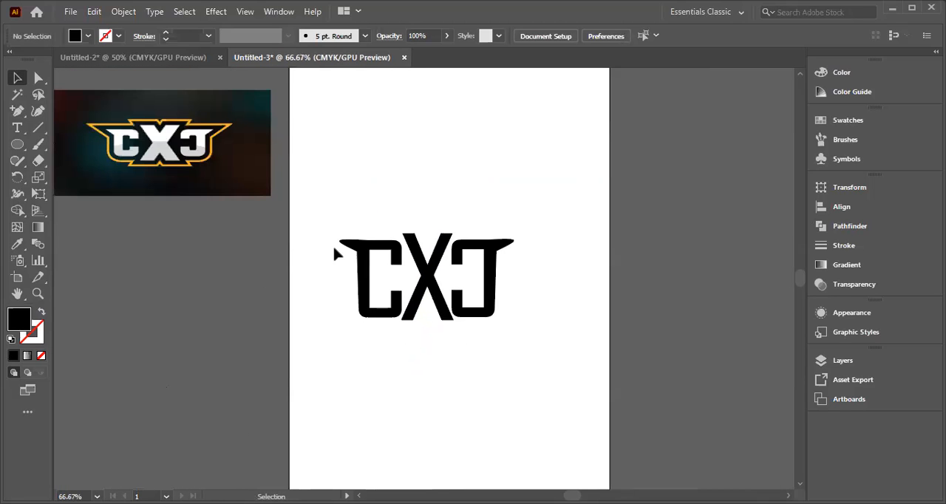
pyautogui.click(420, 296)
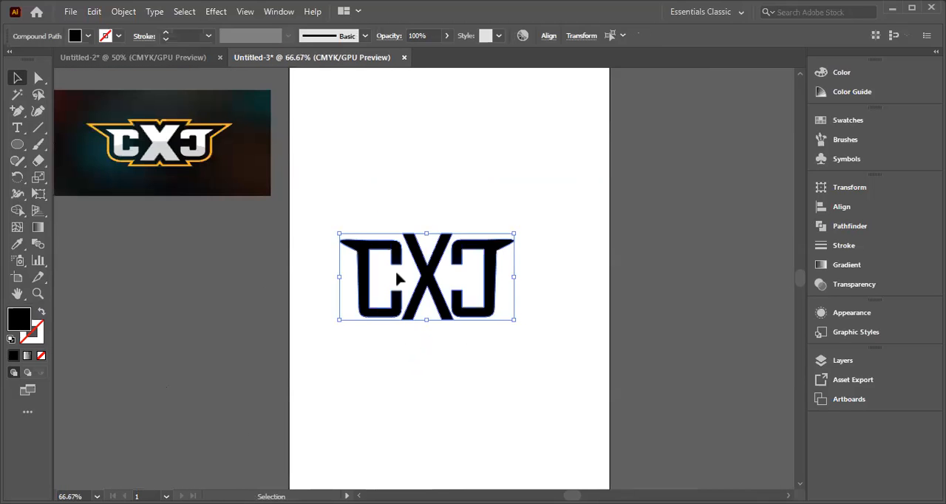
pyautogui.keyDown('shift'); pyautogui.click(439, 254); pyautogui.keyUp('shift')
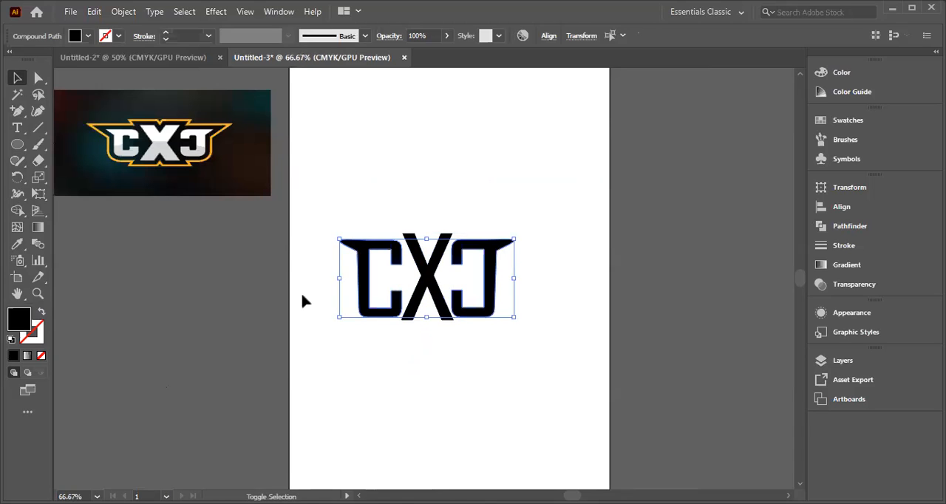
pyautogui.click(263, 294)
# Step: Give all three letters a yellow #EAD40C stroke with a weight of 40 pt
pyautogui.moveTo(332, 224); pyautogui.dragTo(521, 332)
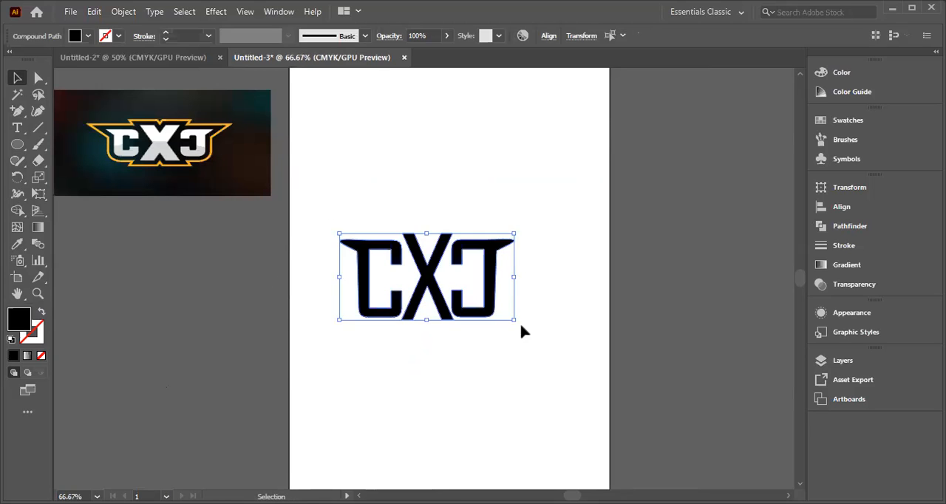
pyautogui.click(39, 328)
pyautogui.doubleClick(39, 328)
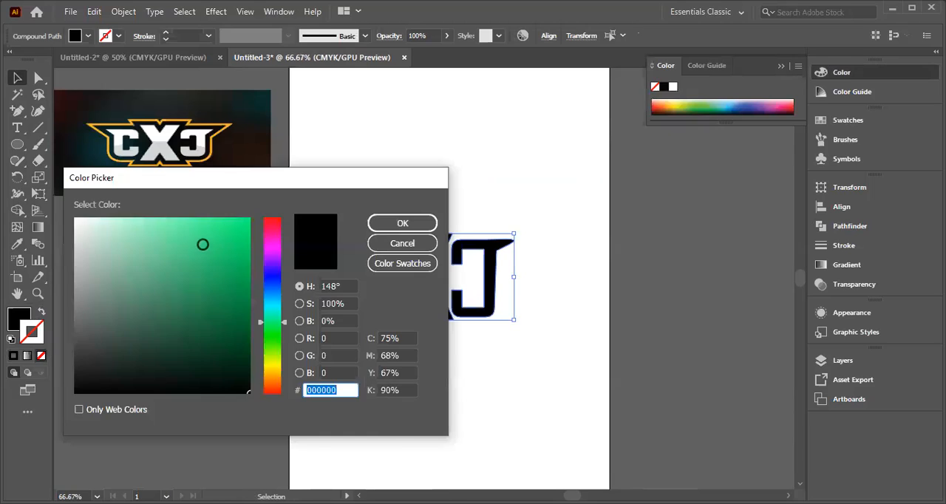
pyautogui.click(273, 367)
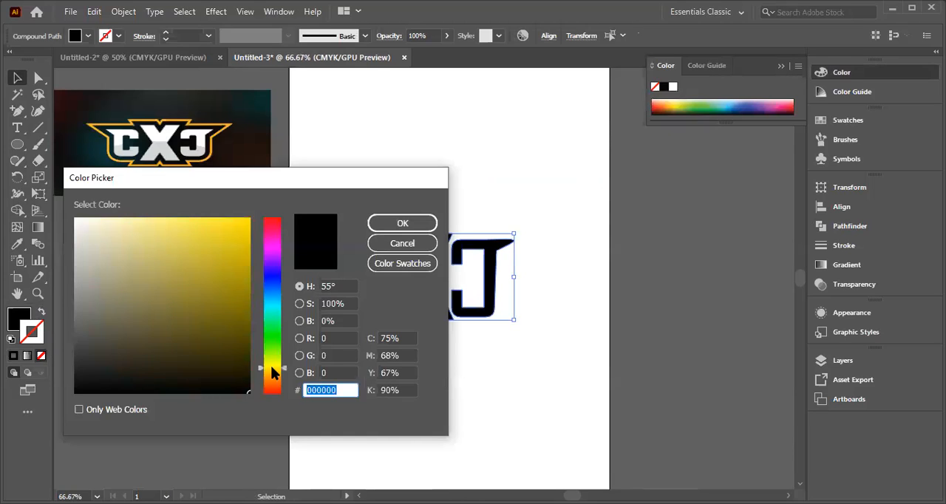
pyautogui.click(241, 230)
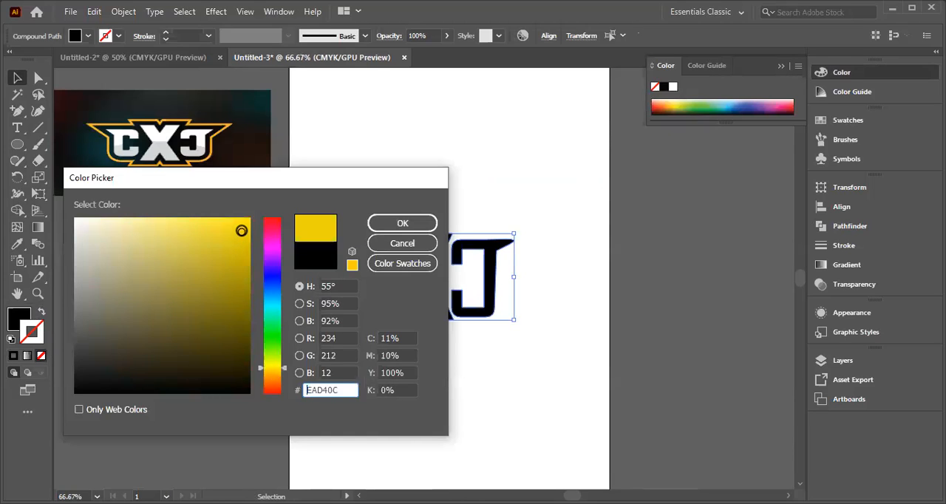
pyautogui.click(392, 227)
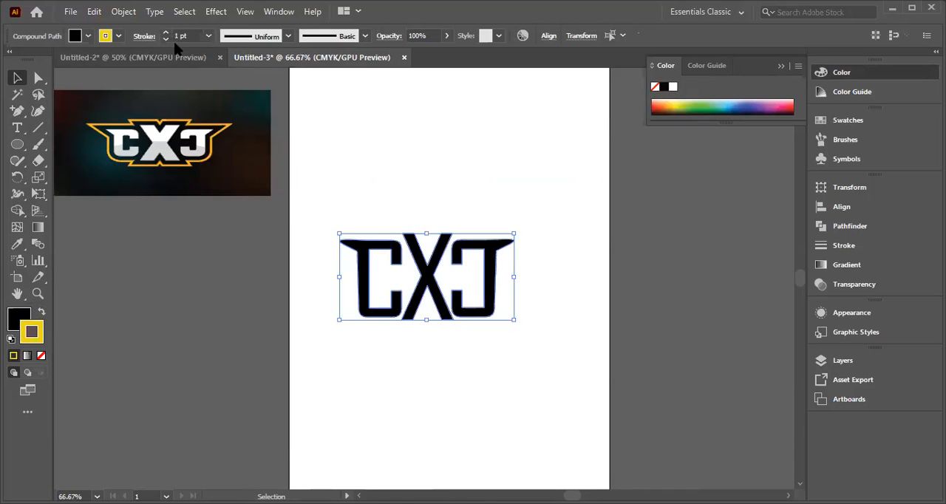
pyautogui.click(208, 36)
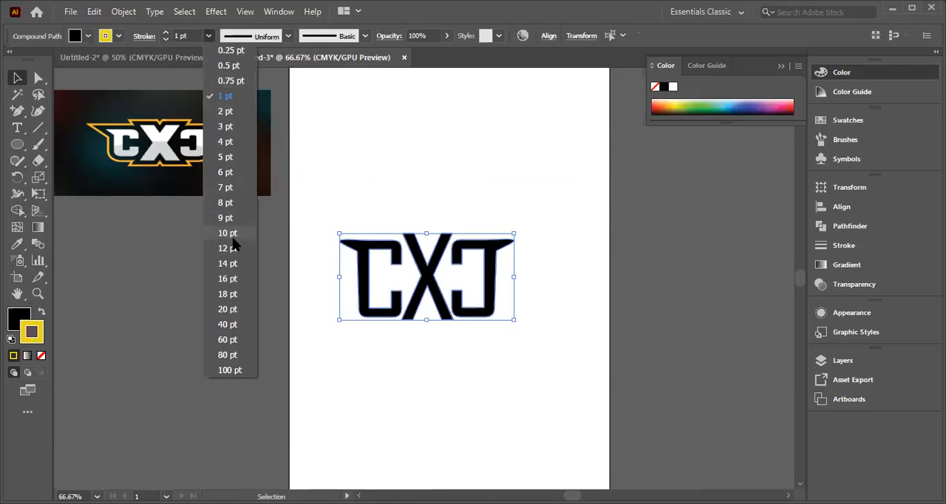
pyautogui.click(226, 326)
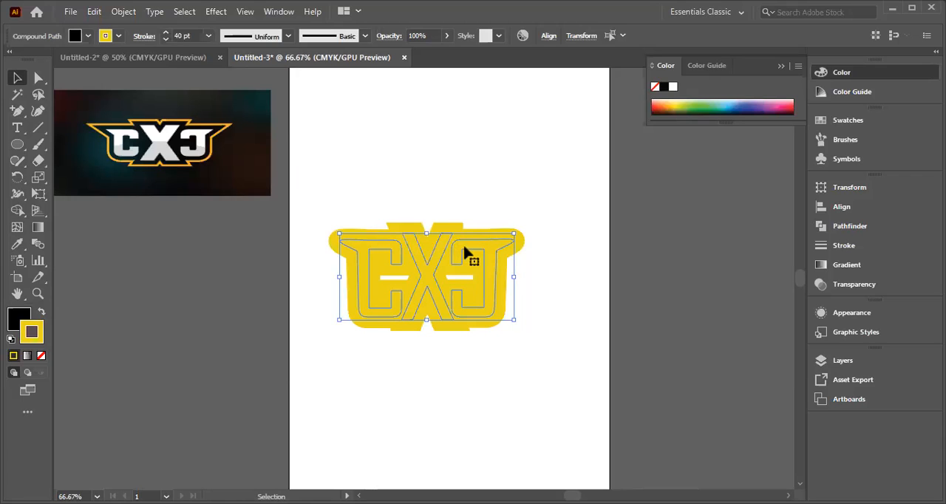
# Step: Try a green fill on the three selected letters
pyautogui.click(75, 36)
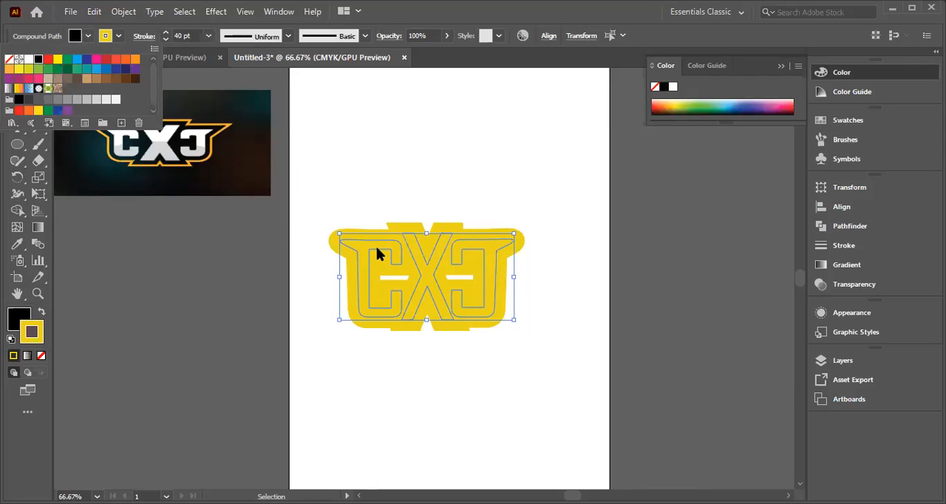
pyautogui.click(88, 37)
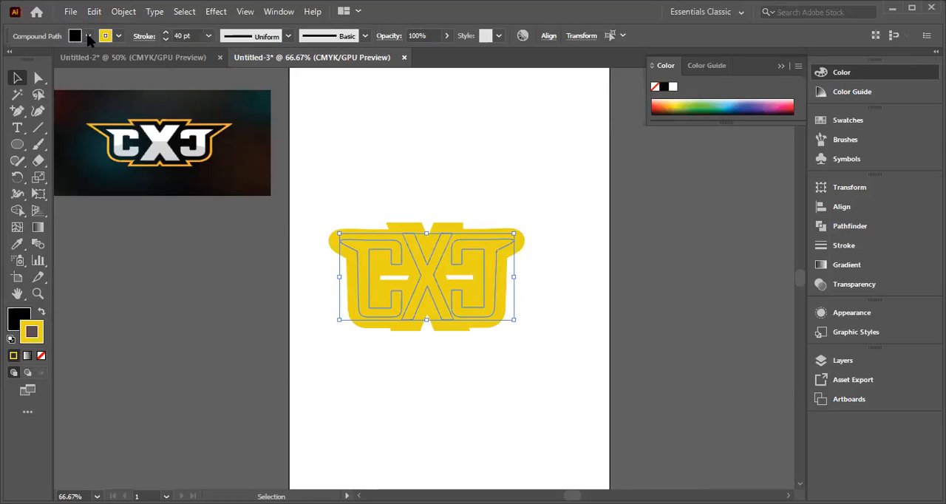
pyautogui.click(88, 36)
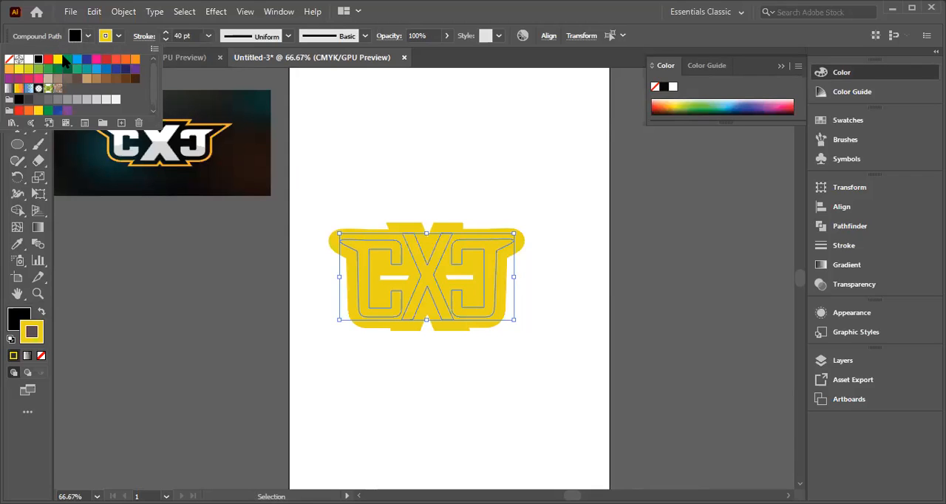
pyautogui.click(67, 59)
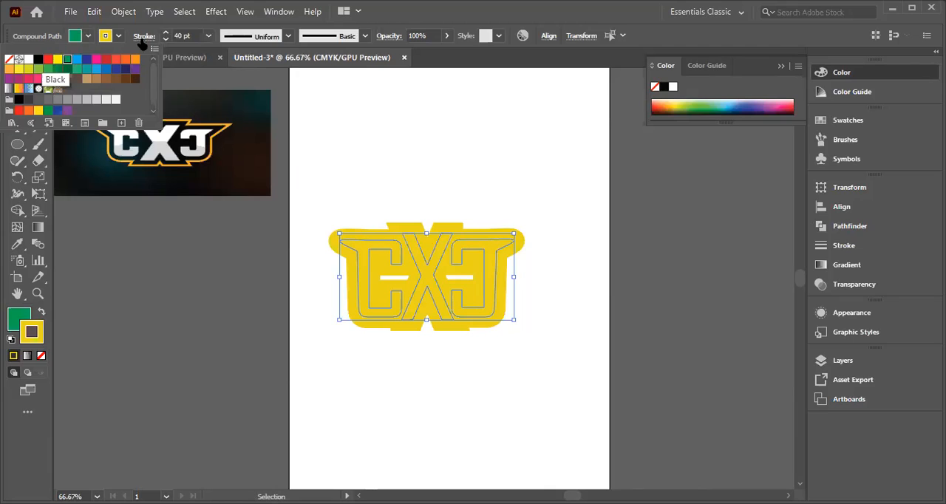
pyautogui.hotkey('ctrl', 'z')
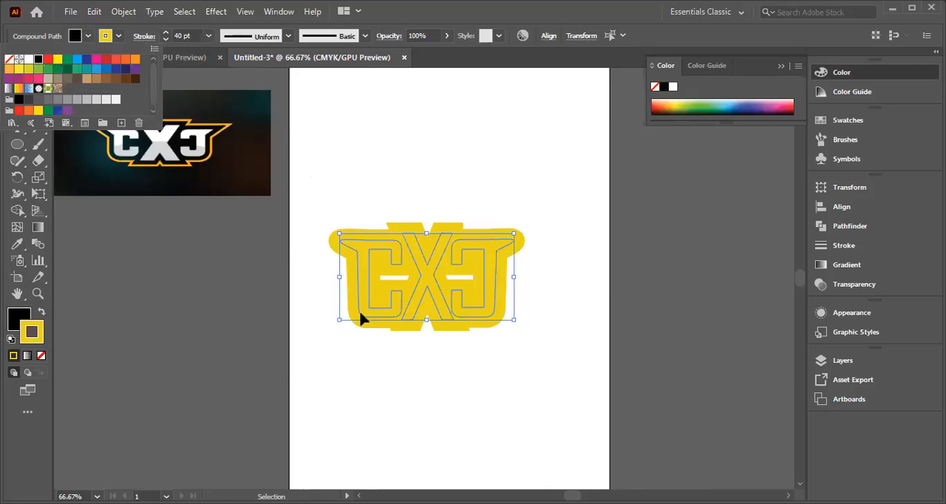
# Step: Try to expand all the lettering so its thick yellow strokes become filled shapes
pyautogui.hotkey('ctrl', 'a')
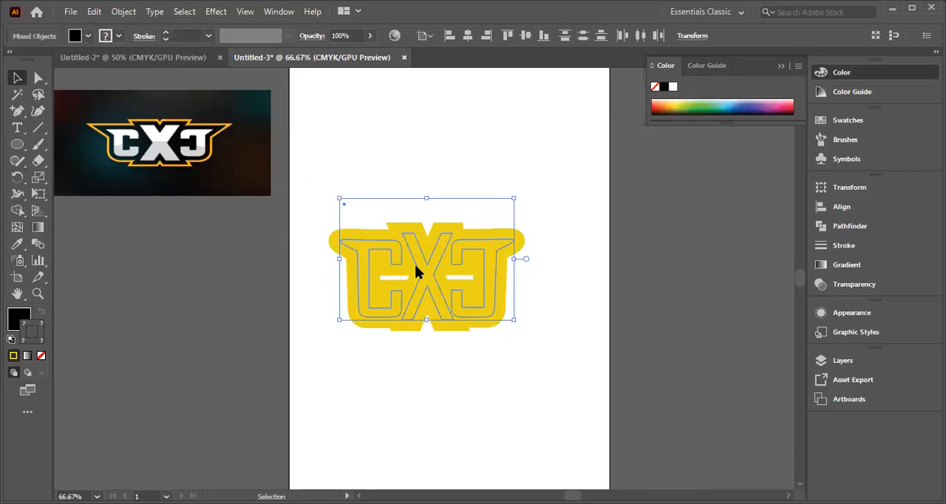
pyautogui.rightClick(417, 267)
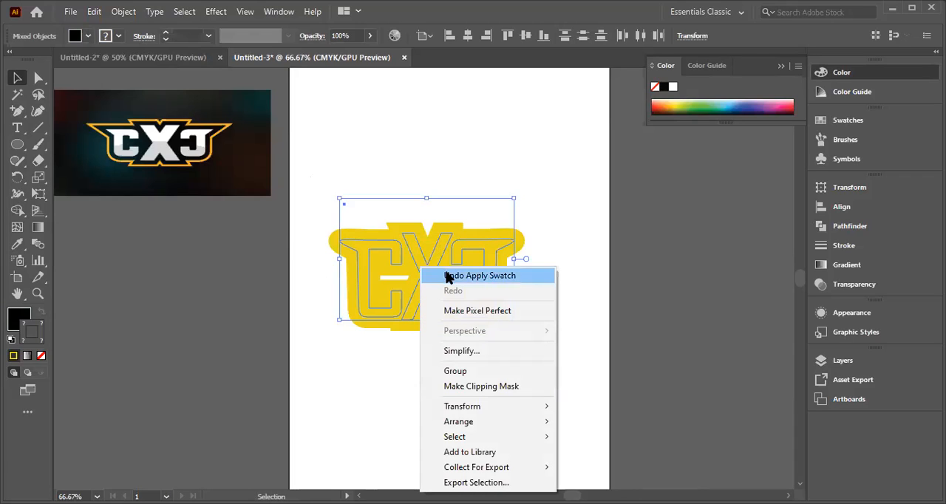
pyautogui.click(124, 11)
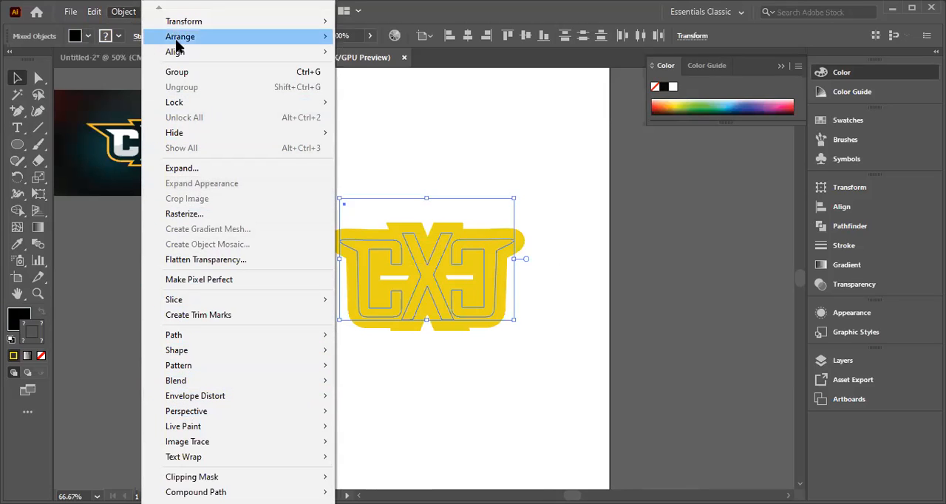
pyautogui.click(182, 168)
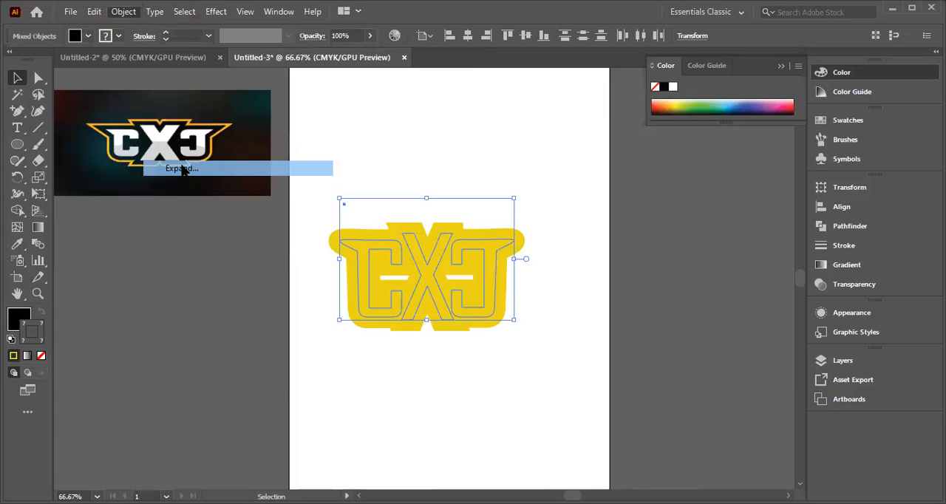
pyautogui.click(419, 209)
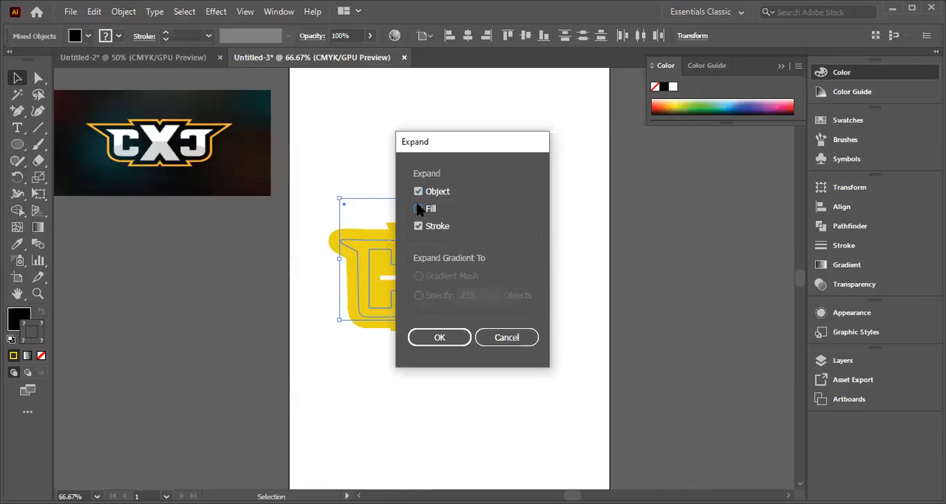
pyautogui.click(438, 338)
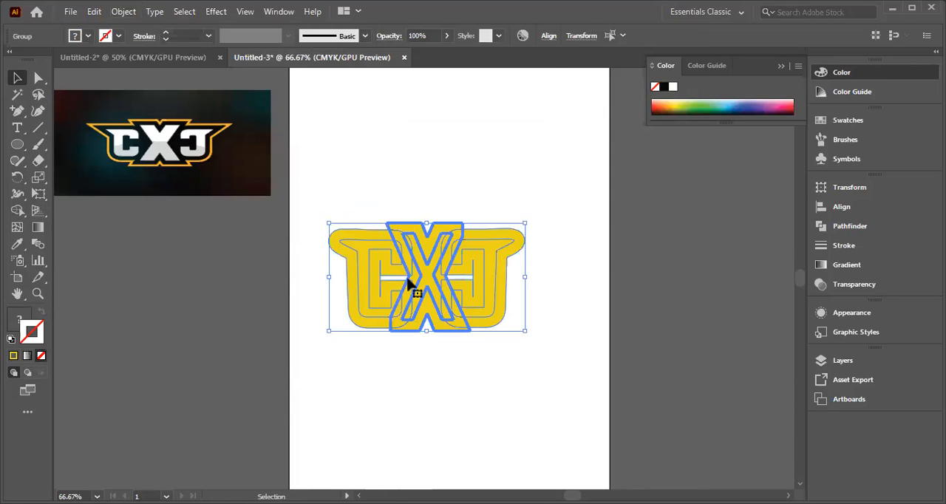
pyautogui.click(560, 249)
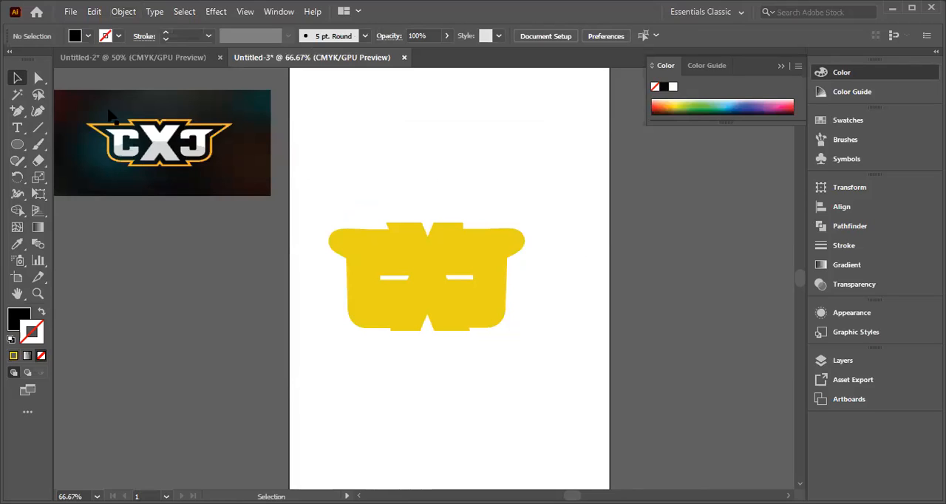
pyautogui.moveTo(321, 196); pyautogui.dragTo(559, 341)
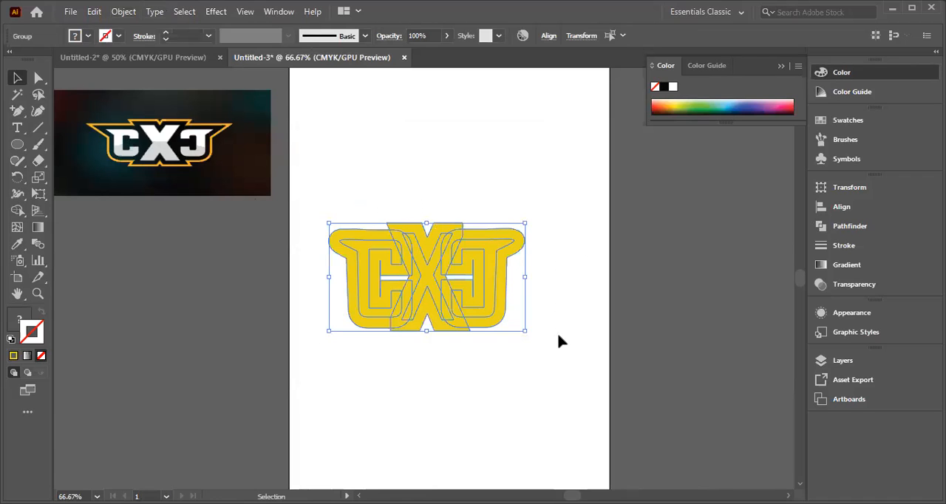
# Step: Undo the expansion and the 40 pt stroke weight on the letters
pyautogui.press('z')
pyautogui.hotkey('ctrl', 'z')
pyautogui.hotkey('ctrl', 'z')
pyautogui.hotkey('ctrl', 'z')
pyautogui.hotkey('ctrl', 'z')
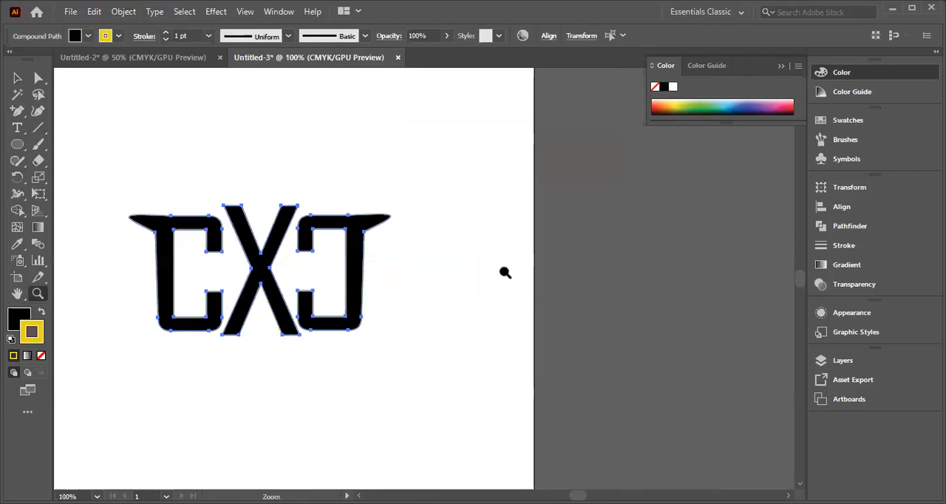
pyautogui.click(538, 284)
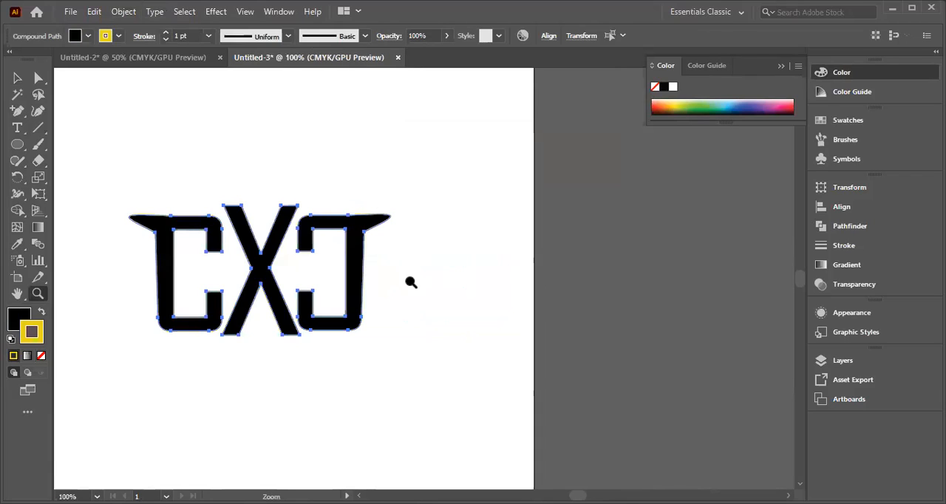
pyautogui.press('-')
pyautogui.hotkey('ctrl', '-')
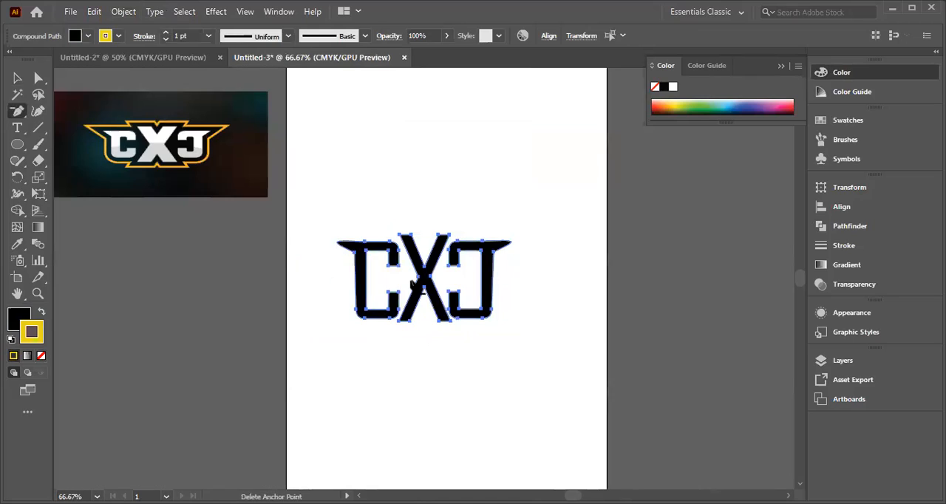
pyautogui.click(18, 78)
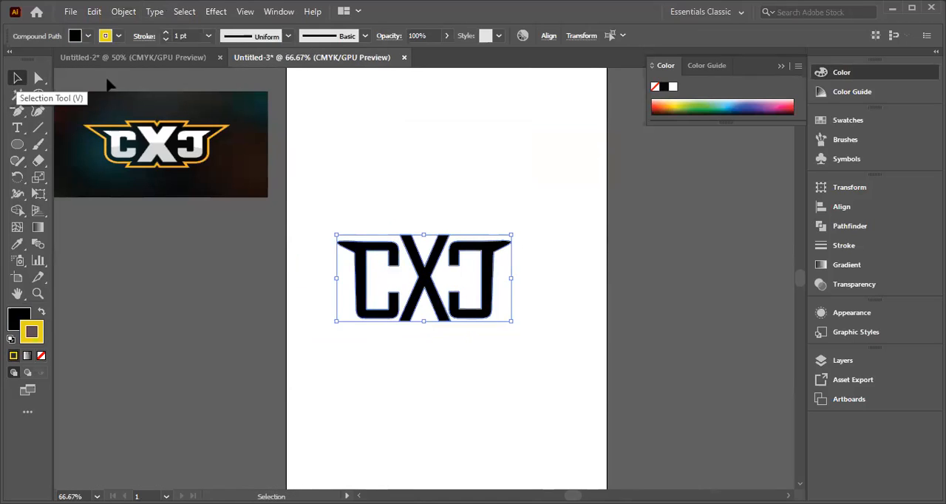
# Step: Move all three letters horizontally until they sit mostly beyond the artboard's right edge
pyautogui.moveTo(318, 206); pyautogui.dragTo(551, 370)
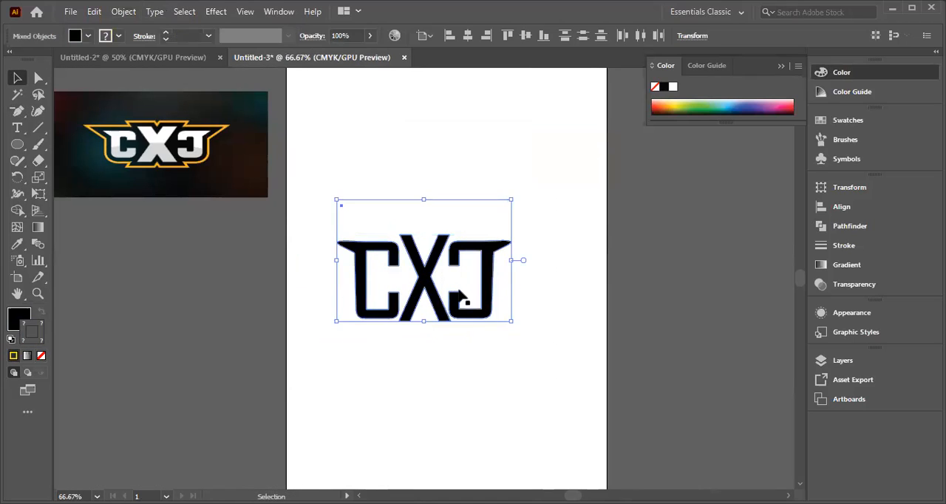
pyautogui.keyDown('shift'); pyautogui.click(431, 275); pyautogui.keyUp('shift')
pyautogui.moveTo(325, 245)
pyautogui.mouseDown()
pyautogui.moveTo(509, 329)
pyautogui.moveTo(465, 323)
pyautogui.mouseUp()
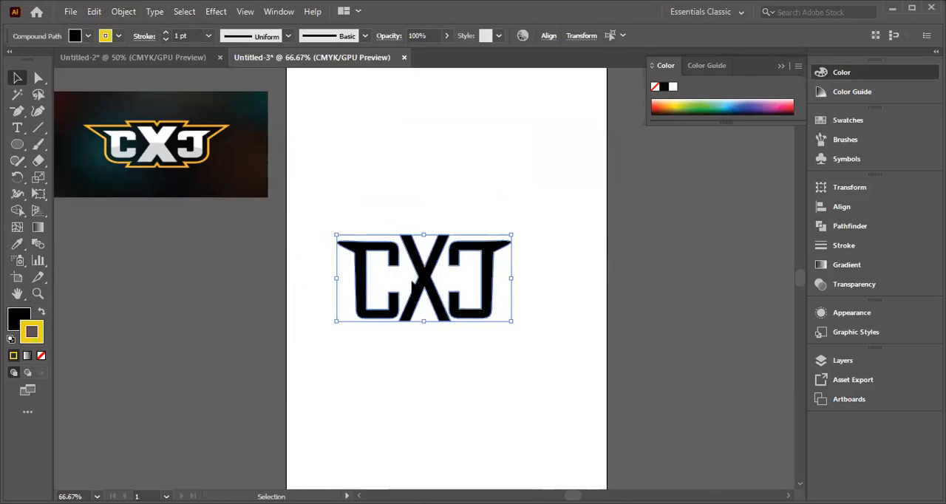
pyautogui.keyDown('shift'); pyautogui.click(368, 279); pyautogui.keyUp('shift')
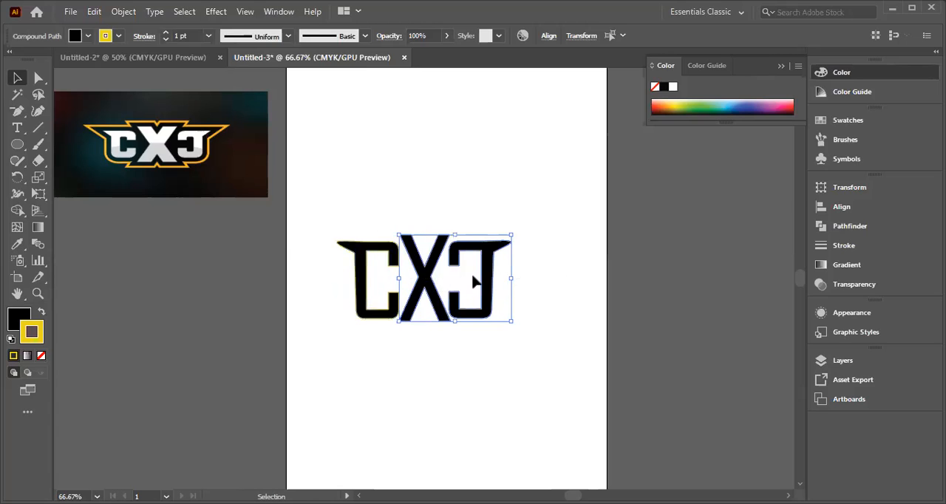
pyautogui.click(349, 214)
pyautogui.moveTo(341, 219); pyautogui.dragTo(739, 296)
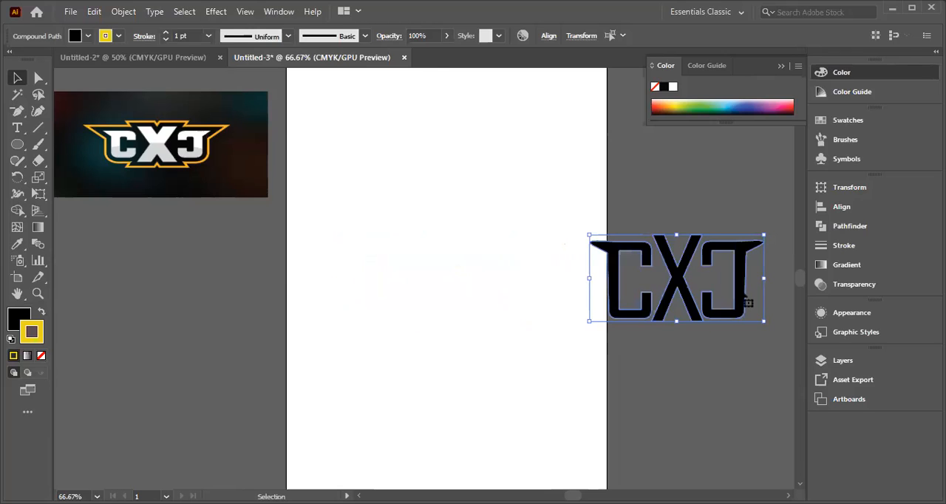
pyautogui.keyDown('shift'); pyautogui.click(625, 295); pyautogui.keyUp('shift')
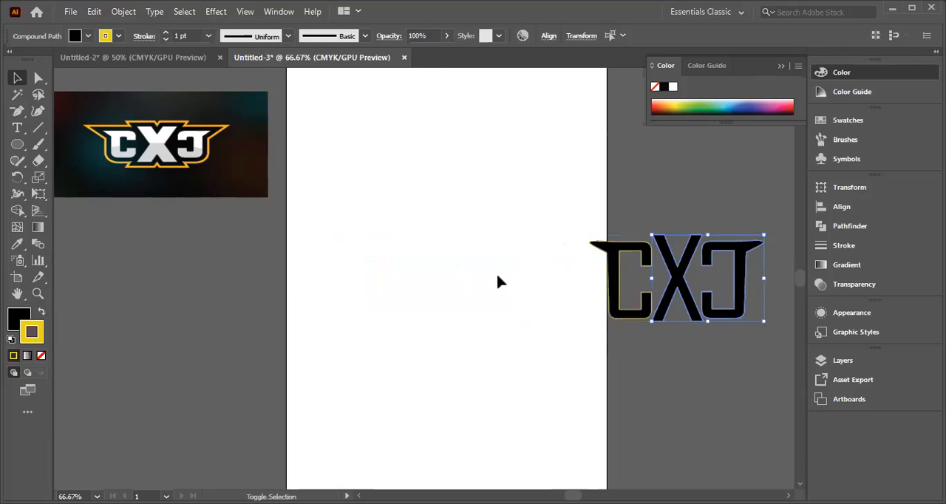
pyautogui.click(673, 339)
pyautogui.click(751, 322)
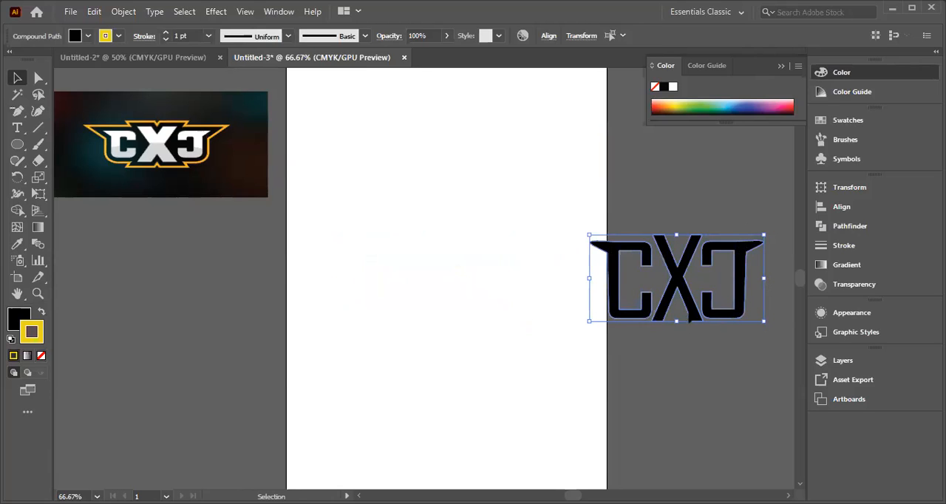
pyautogui.keyDown('shift'); pyautogui.click(619, 271); pyautogui.keyUp('shift')
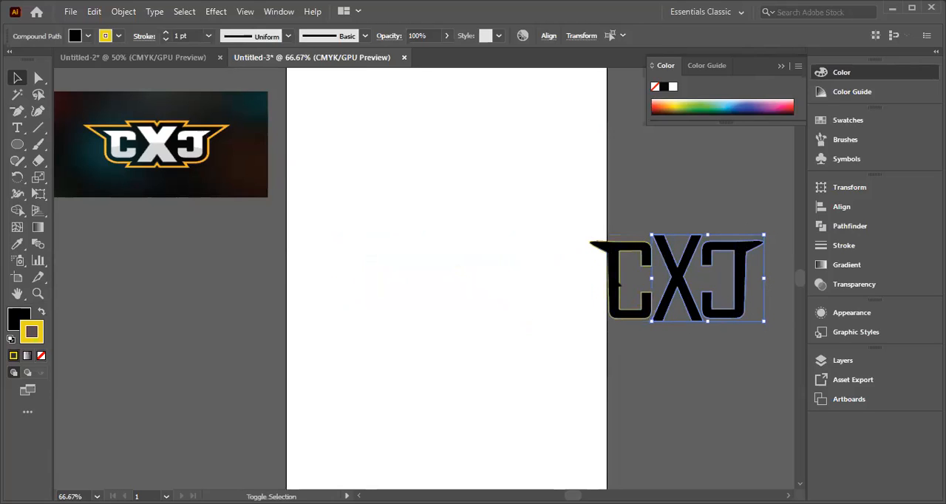
pyautogui.click(674, 353)
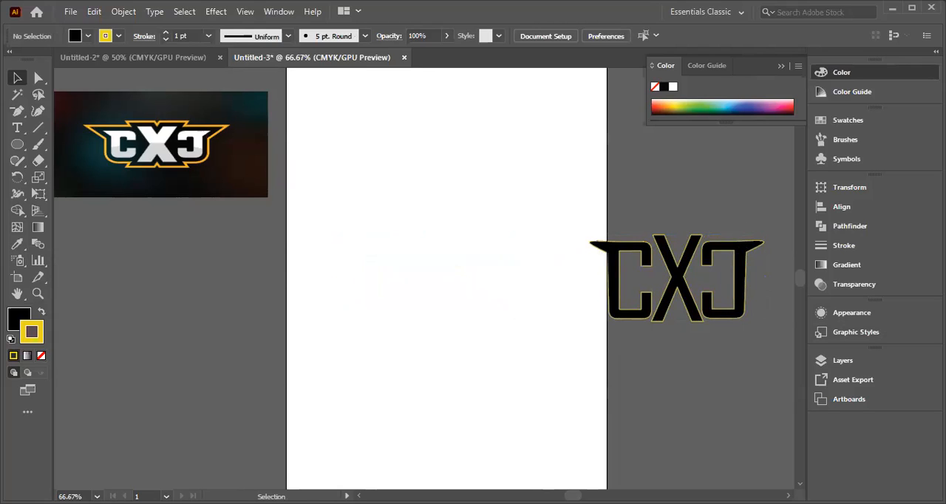
# Step: Shift both C shapes together slightly up and to the left, leaving the X in place
pyautogui.moveTo(602, 232); pyautogui.dragTo(733, 337)
pyautogui.keyDown('shift'); pyautogui.click(678, 281); pyautogui.keyUp('shift')
pyautogui.moveTo(611, 262)
pyautogui.mouseDown()
pyautogui.moveTo(467, 224)
pyautogui.moveTo(577, 229)
pyautogui.moveTo(602, 257)
pyautogui.mouseUp()
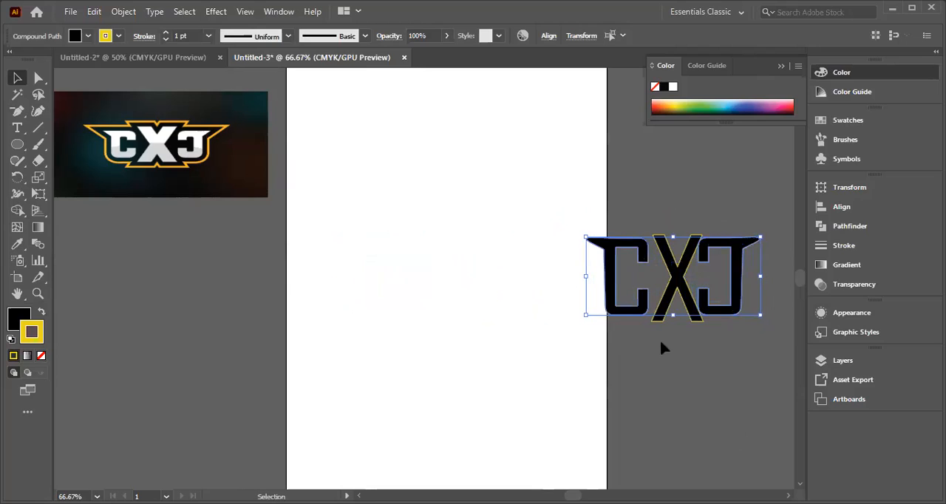
pyautogui.click(687, 364)
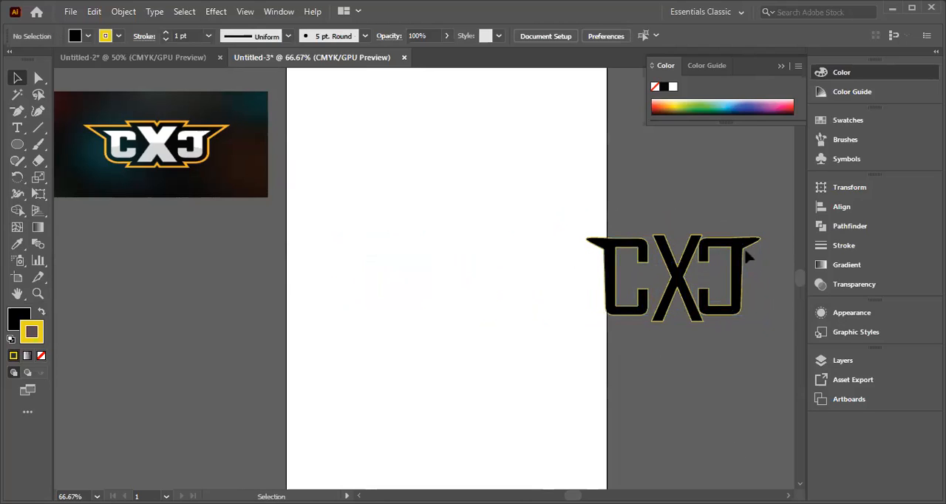
pyautogui.moveTo(704, 335); pyautogui.dragTo(749, 333)
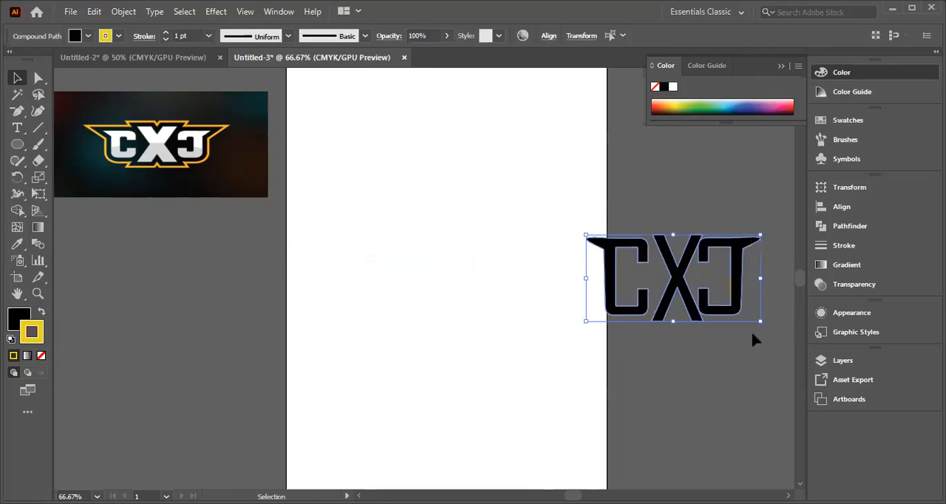
pyautogui.keyDown('shift'); pyautogui.click(730, 282); pyautogui.keyUp('shift')
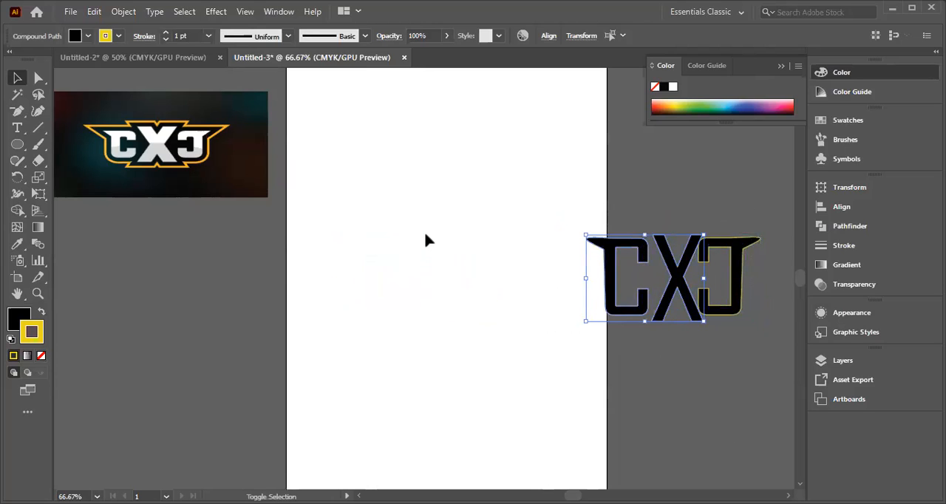
pyautogui.click(670, 204)
pyautogui.moveTo(570, 220); pyautogui.dragTo(768, 322)
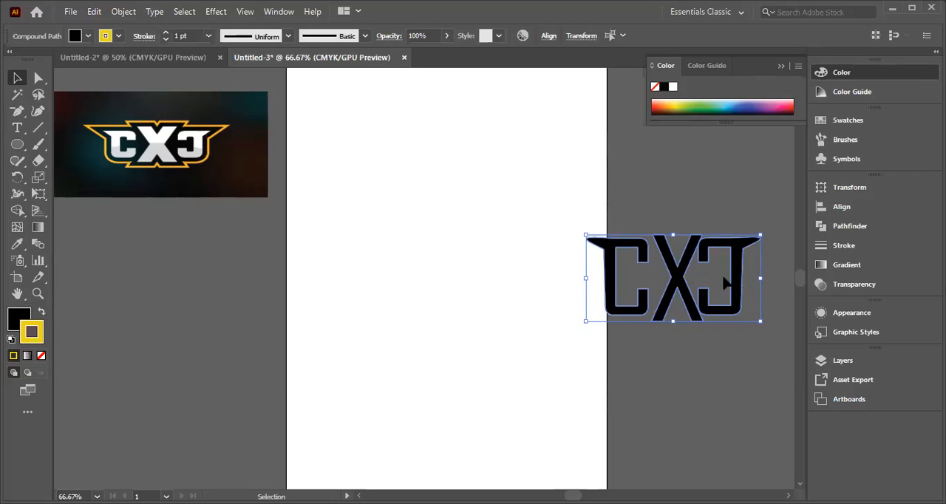
pyautogui.keyDown('shift'); pyautogui.click(619, 263); pyautogui.keyUp('shift')
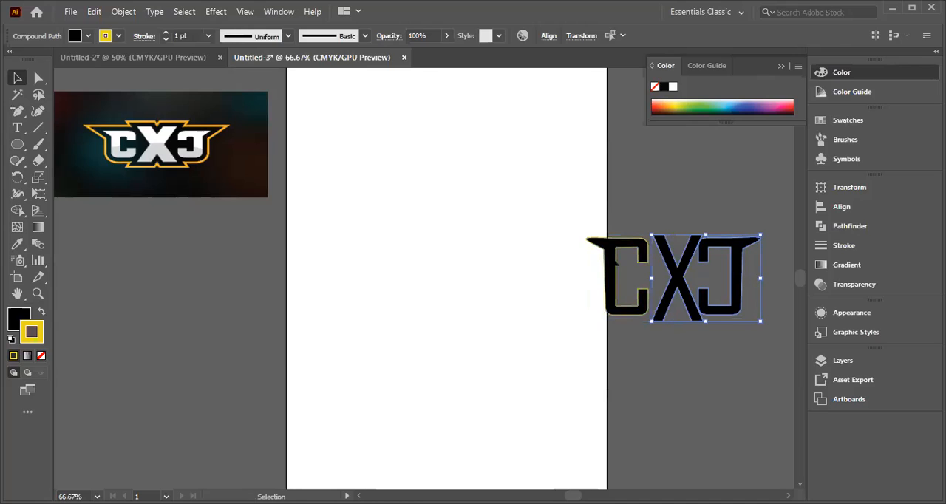
pyautogui.click(601, 269)
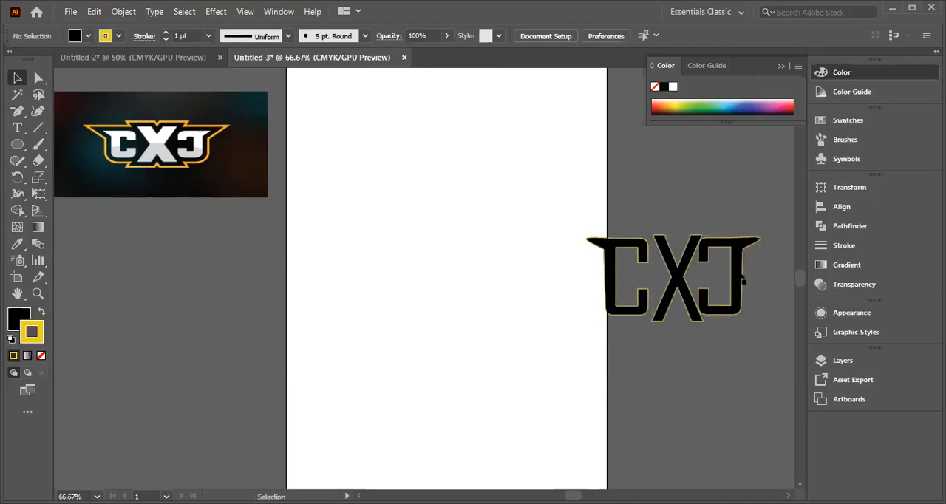
# Step: Nudge the mirrored C slightly to the right, away from the X
pyautogui.click(742, 278)
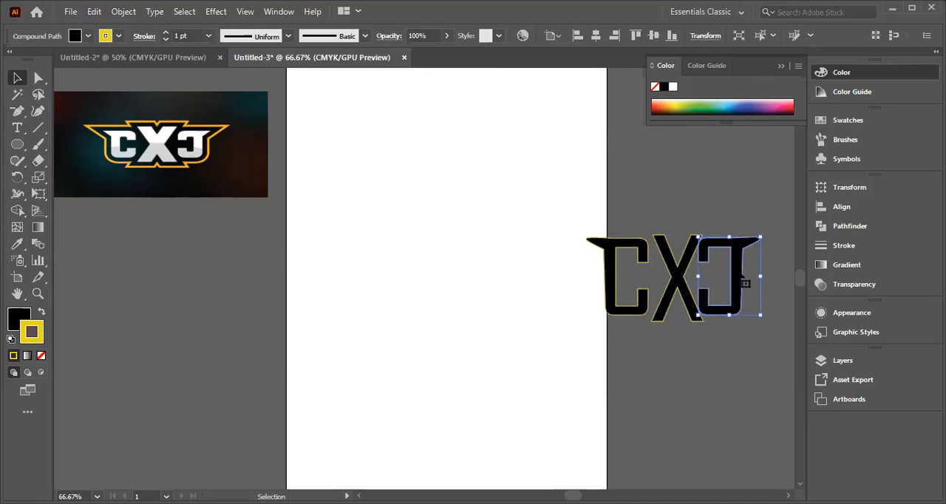
pyautogui.press('Right')
pyautogui.press('Right')
pyautogui.press('Right')
pyautogui.press('Right')
pyautogui.press('Right')
pyautogui.press('Right')
pyautogui.press('Right')
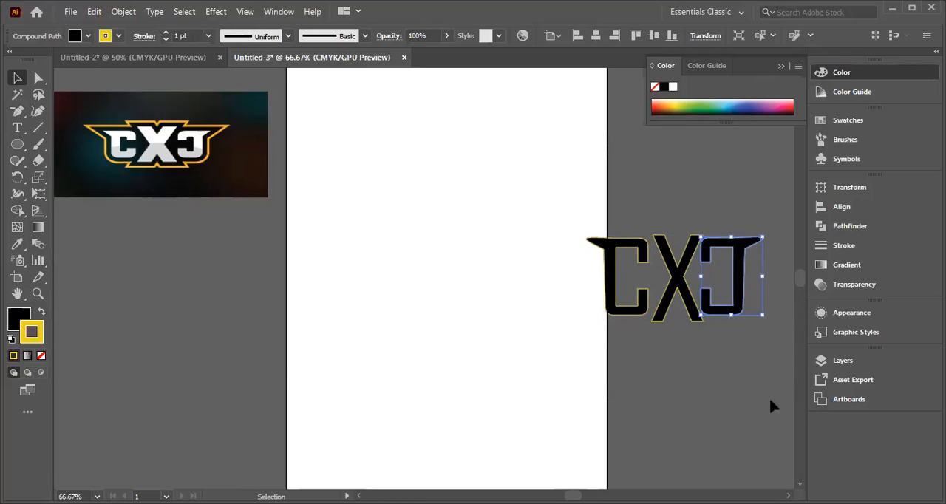
pyautogui.click(585, 219)
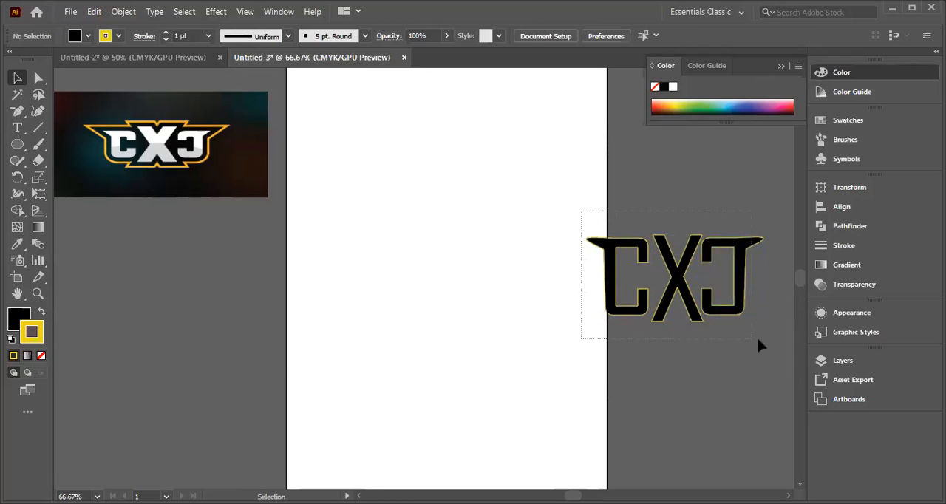
pyautogui.rightClick(663, 271)
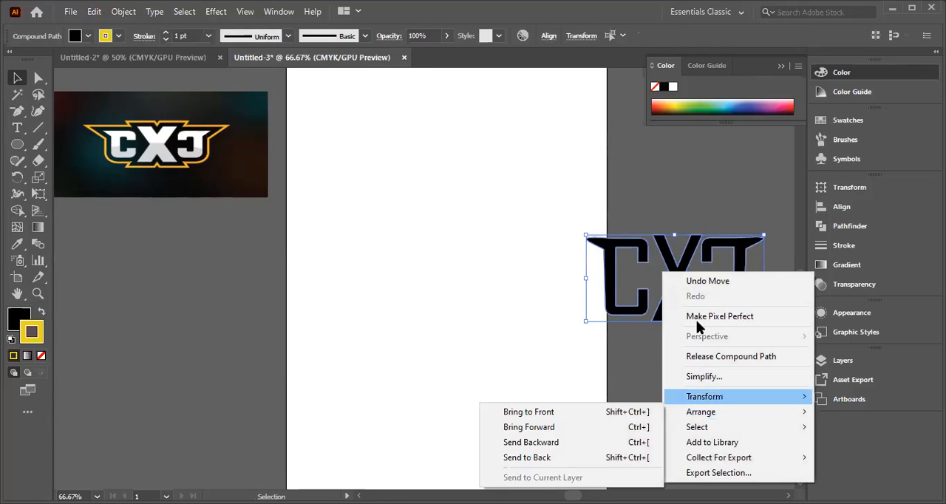
pyautogui.rightClick(651, 266)
pyautogui.moveTo(705, 401)
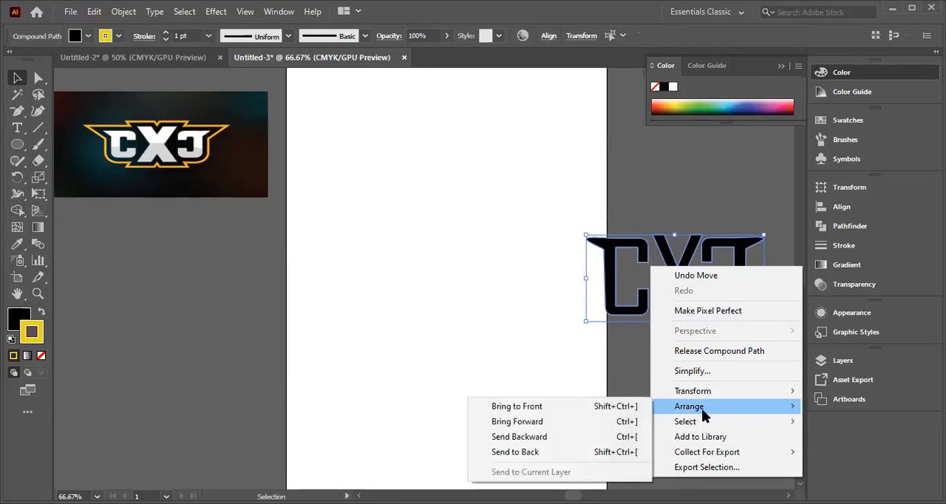
pyautogui.moveTo(697, 425)
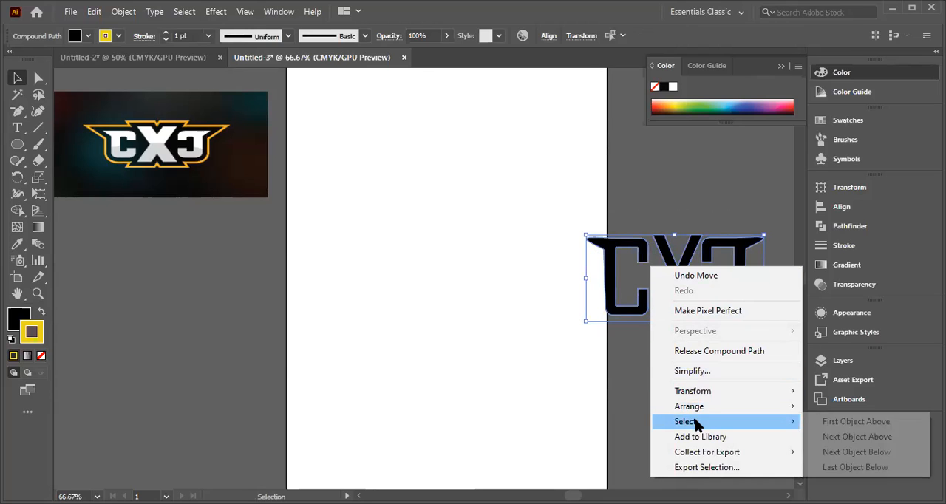
# Step: Place a duplicate of the CXC lettering in the middle of the artboard, keeping the original beyond the artboard's right edge
pyautogui.moveTo(634, 251); pyautogui.dragTo(430, 241)
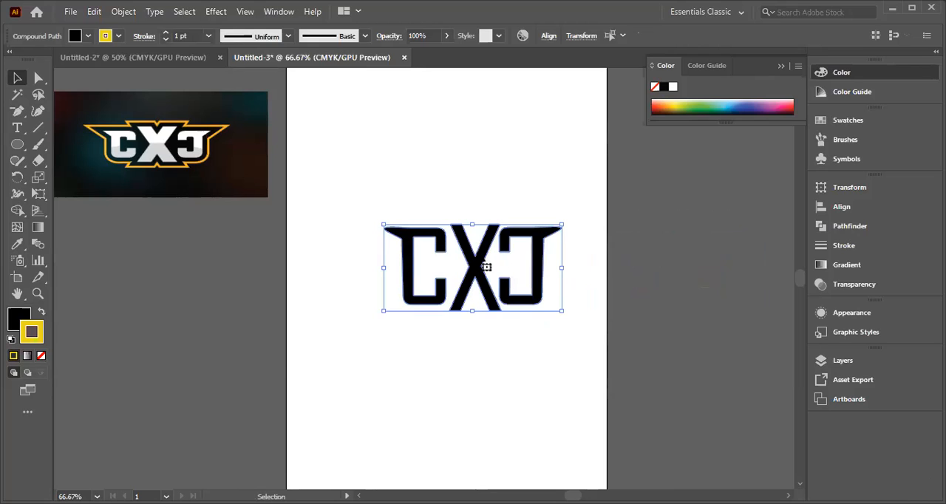
pyautogui.moveTo(693, 276); pyautogui.dragTo(694, 275)
pyautogui.moveTo(628, 283); pyautogui.dragTo(416, 246)
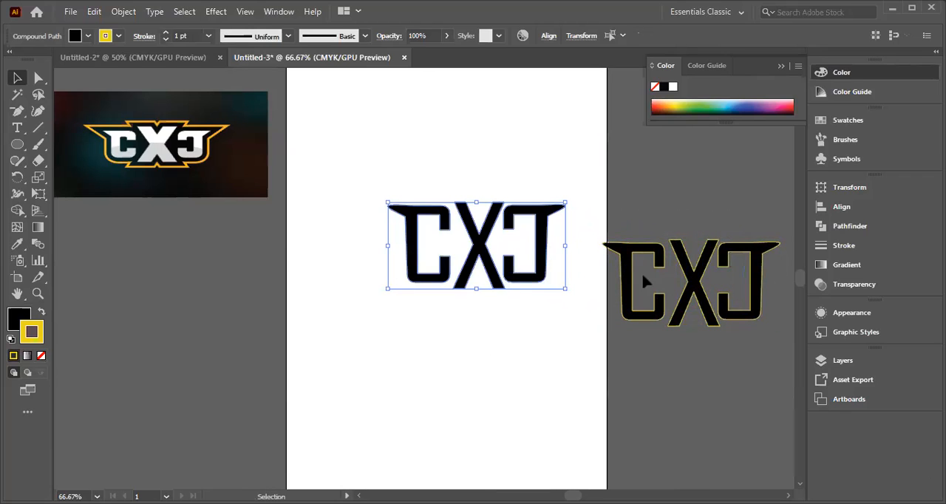
pyautogui.moveTo(599, 219); pyautogui.dragTo(782, 330)
pyautogui.click(460, 323)
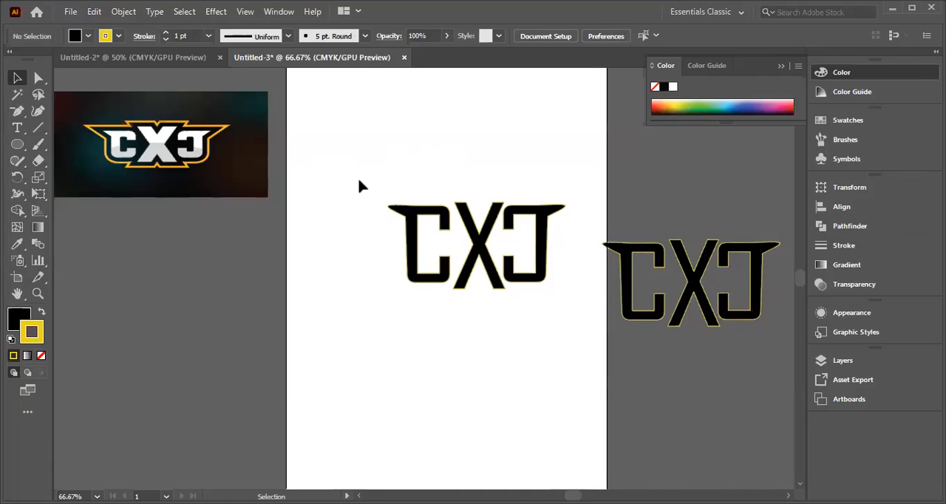
# Step: Expand the fill and stroke of the lettering copy on the artboard
pyautogui.moveTo(378, 194); pyautogui.dragTo(575, 300)
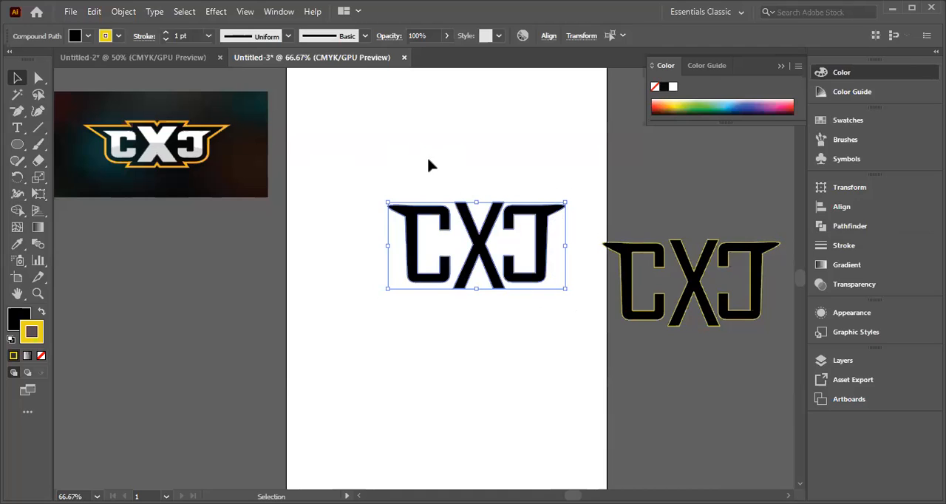
pyautogui.click(129, 15)
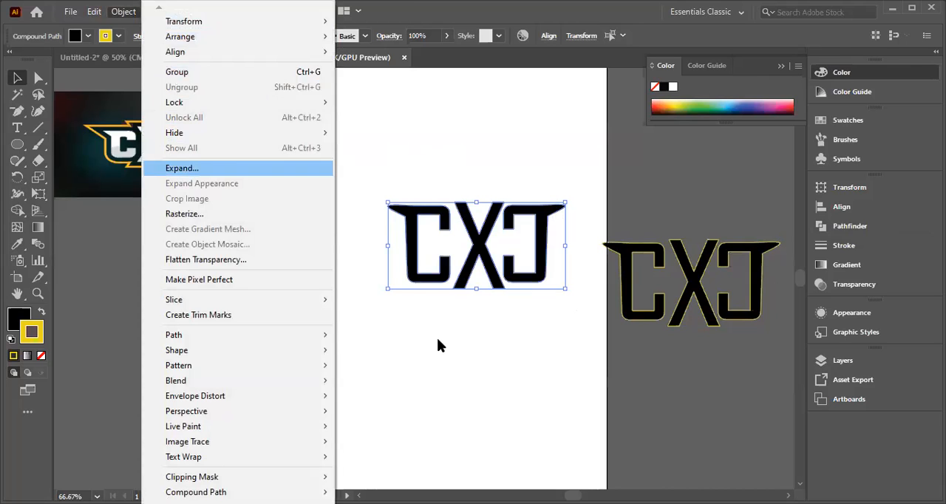
pyautogui.press('Return')
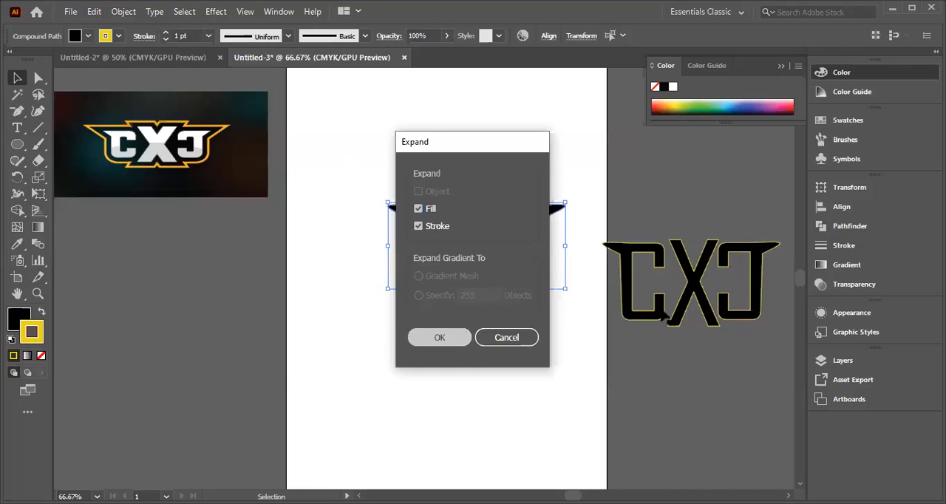
pyautogui.press('Return')
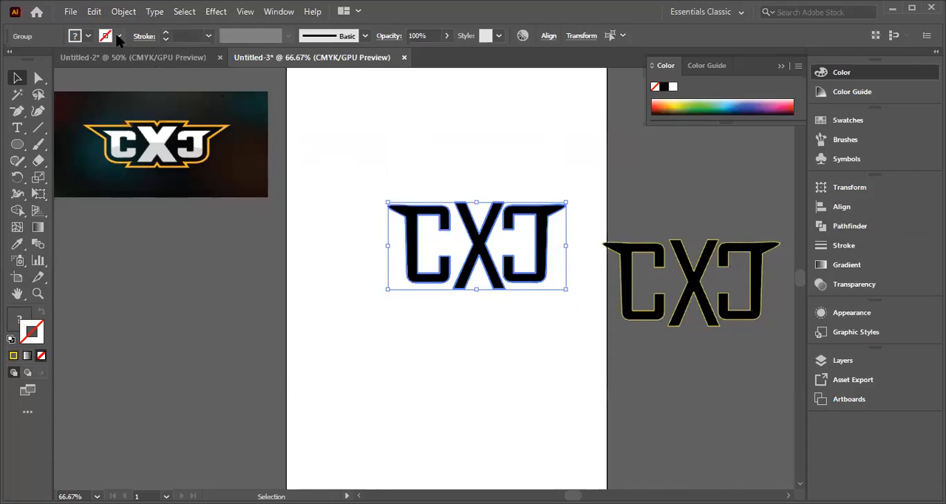
# Step: Give the expanded lettering group a bright yellow stroke with a weight of 40 pt
pyautogui.click(88, 35)
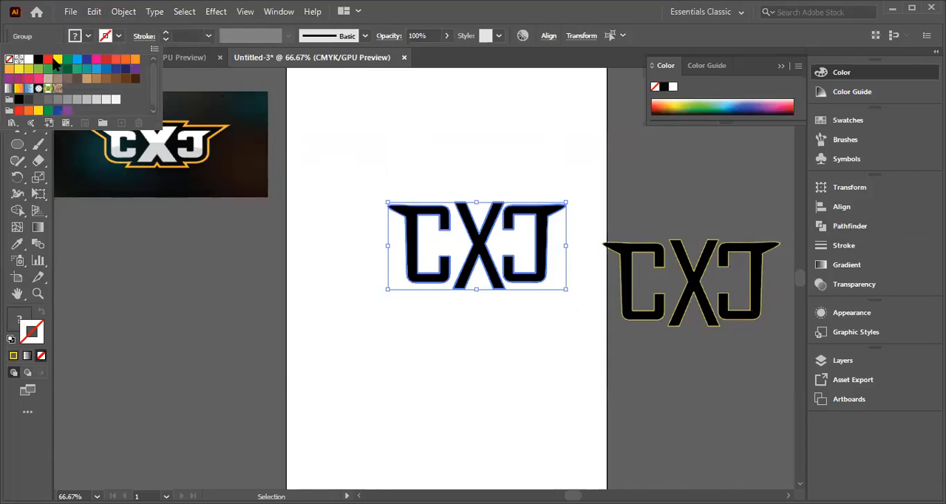
pyautogui.click(58, 60)
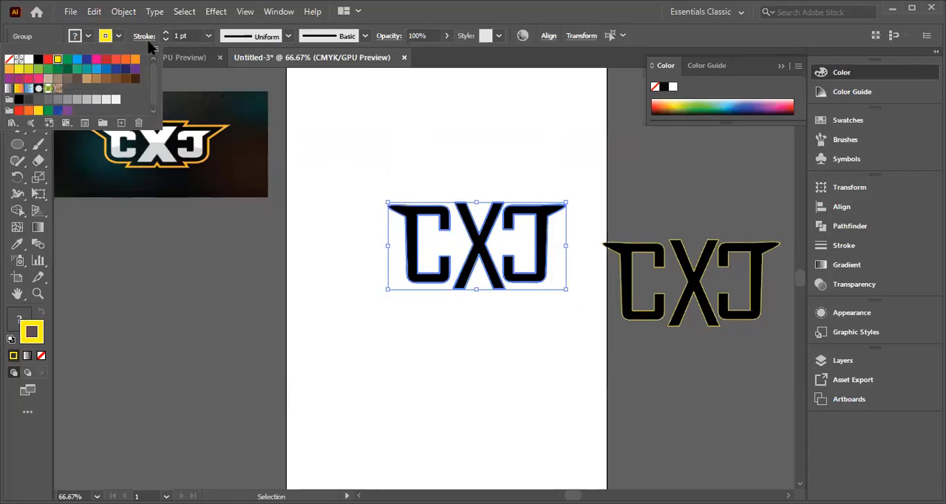
pyautogui.click(208, 35)
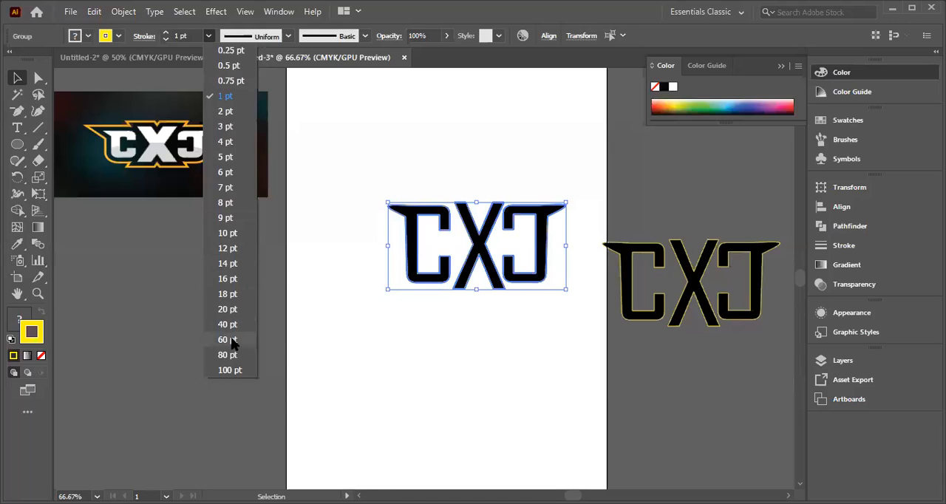
pyautogui.click(227, 325)
pyautogui.click(411, 303)
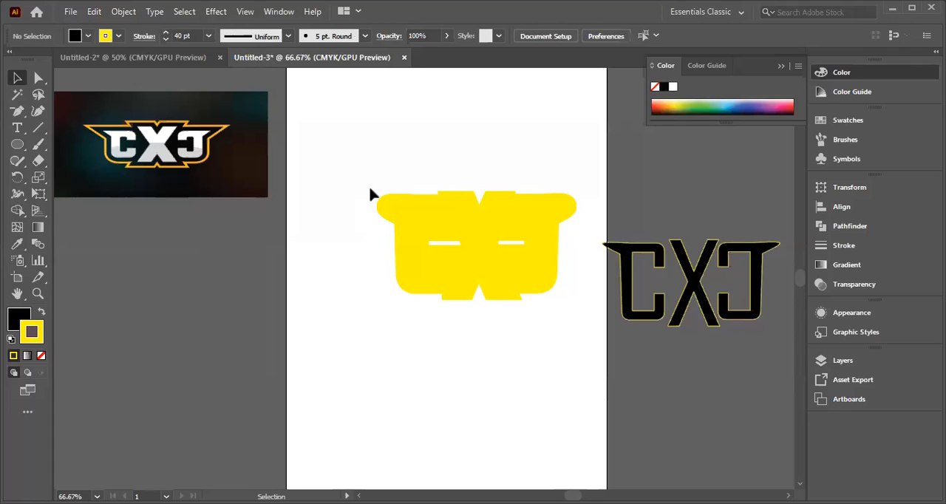
# Step: Move the original black lettering beside the artboard further down, clear of the thick yellow shape
pyautogui.moveTo(516, 325); pyautogui.dragTo(562, 328)
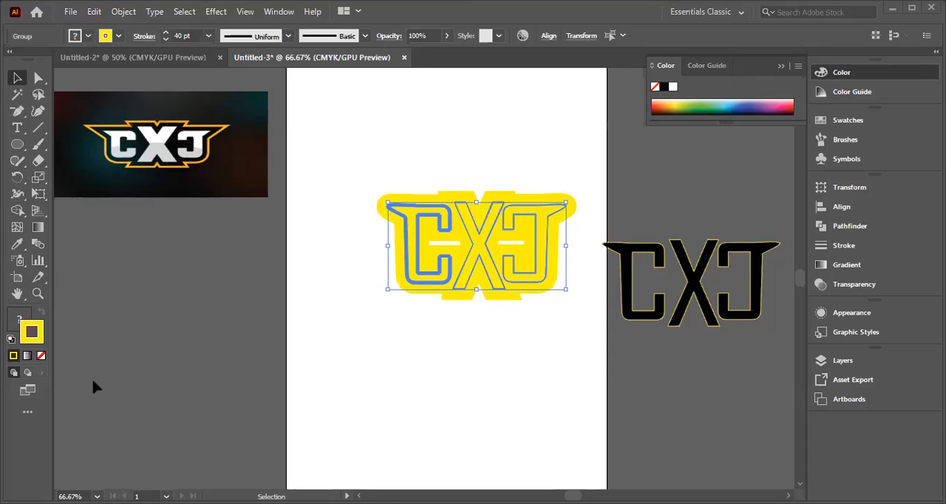
pyautogui.press('Delete')
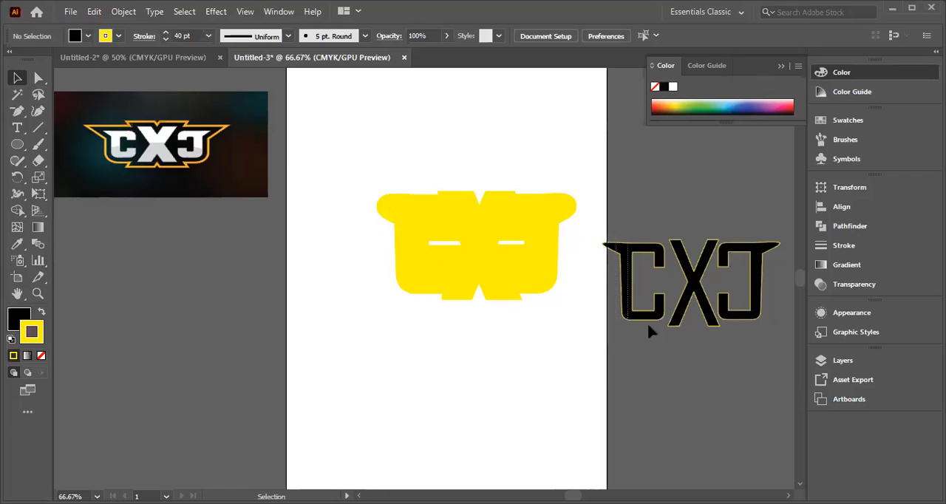
pyautogui.click(753, 311)
pyautogui.moveTo(715, 287); pyautogui.dragTo(691, 401)
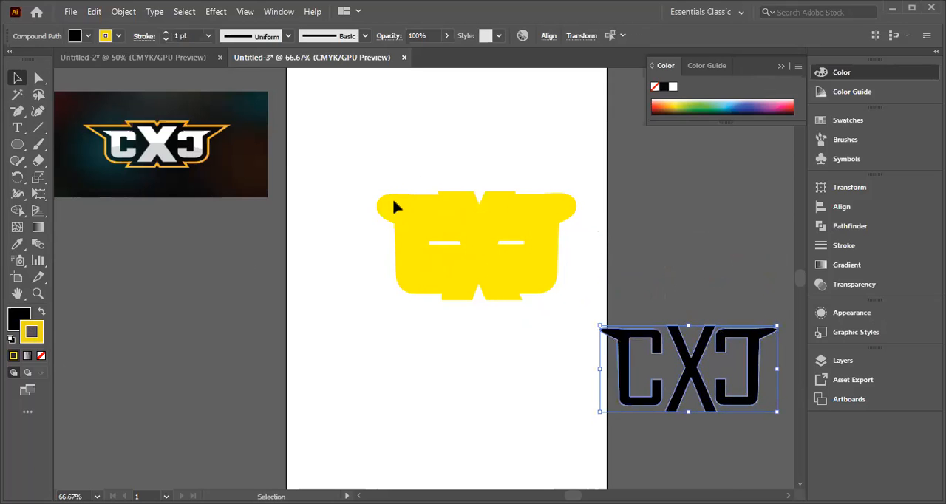
pyautogui.rightClick(418, 220)
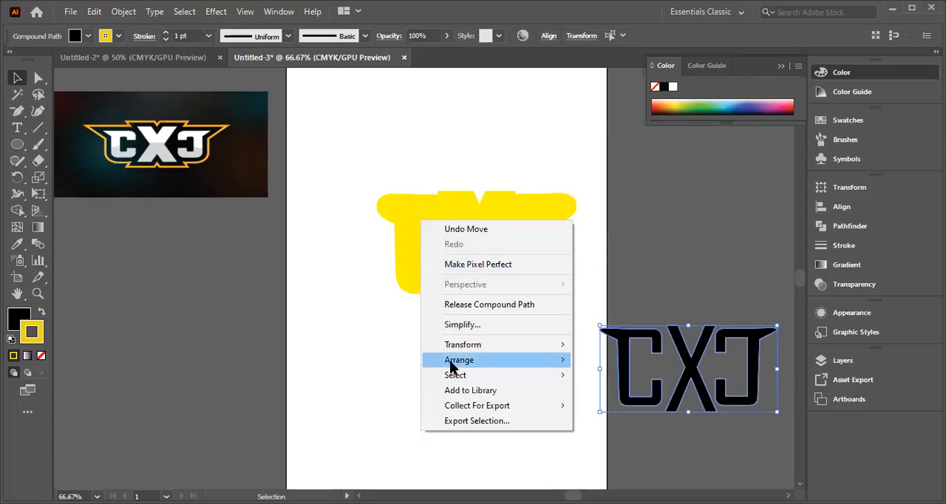
pyautogui.click(343, 198)
# Step: Set the fill of the thick yellow lettering group to red
pyautogui.click(406, 279)
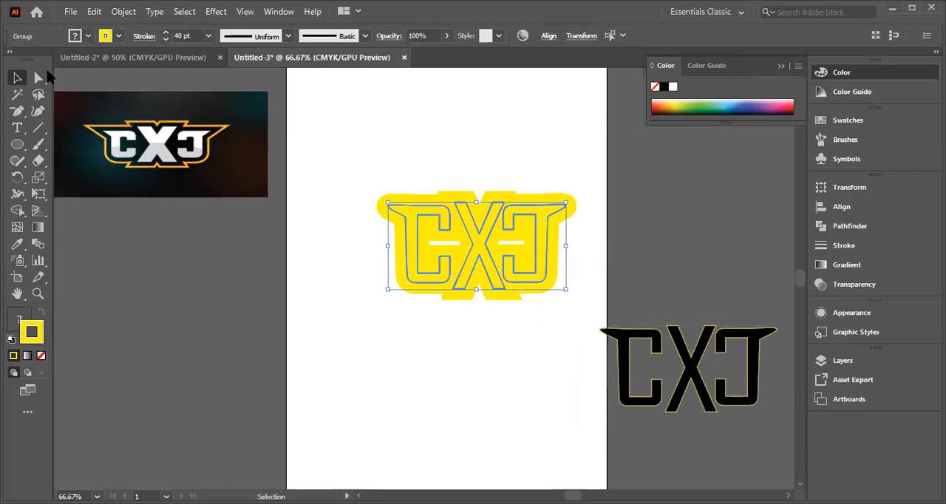
pyautogui.click(75, 35)
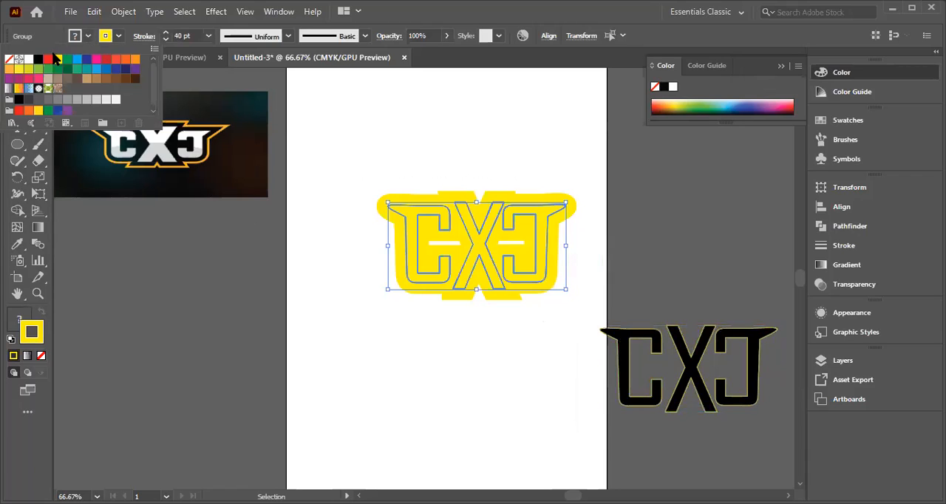
pyautogui.click(47, 59)
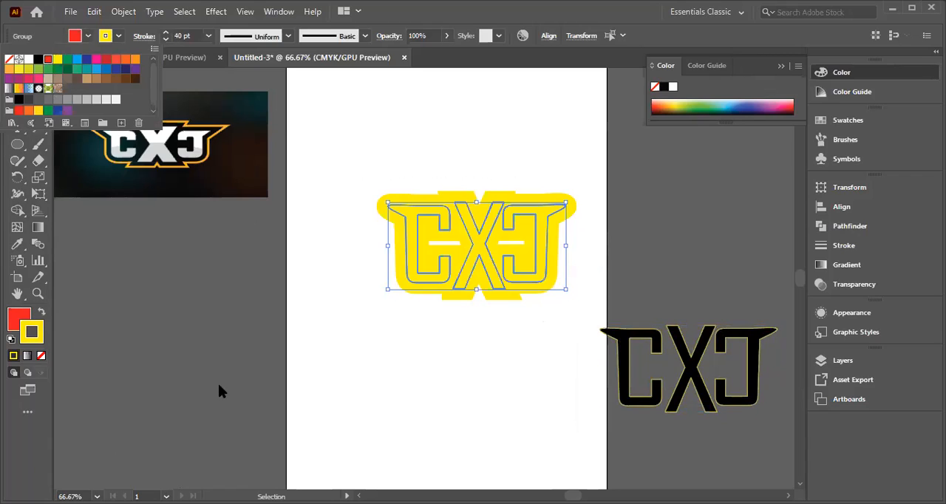
pyautogui.click(432, 276)
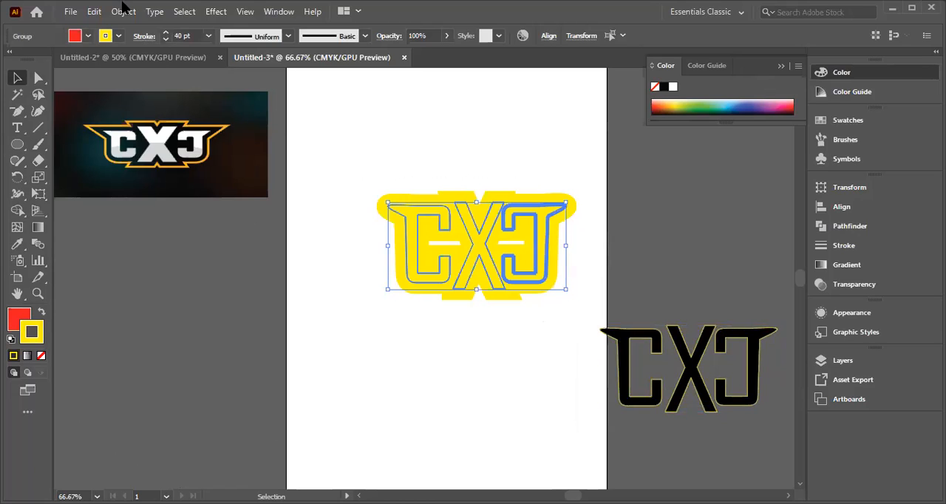
pyautogui.click(88, 37)
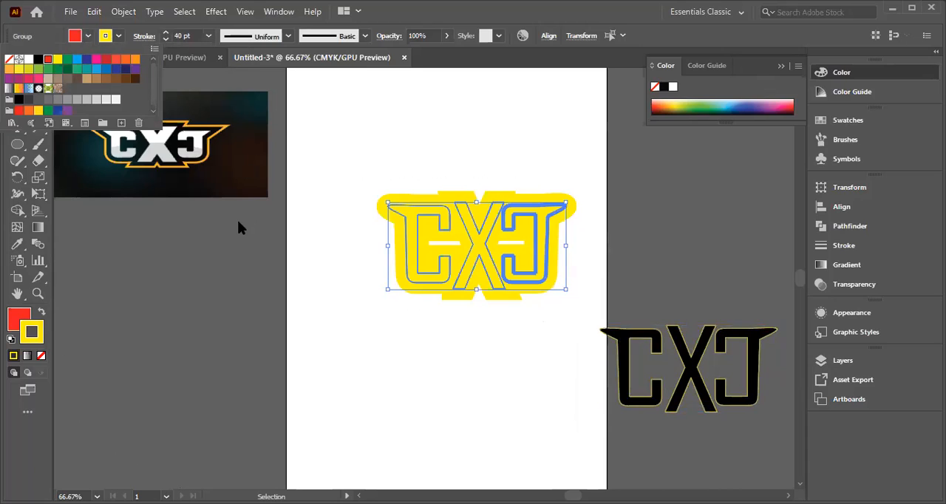
pyautogui.click(406, 211)
pyautogui.click(371, 160)
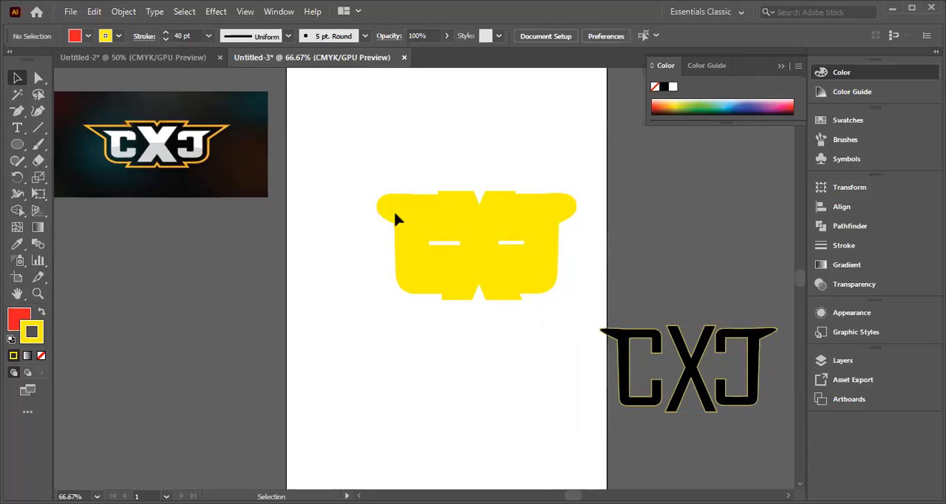
# Step: Move the thick yellow lettering left and slightly down, towards the horizontal centre of the artboard
pyautogui.rightClick(347, 183)
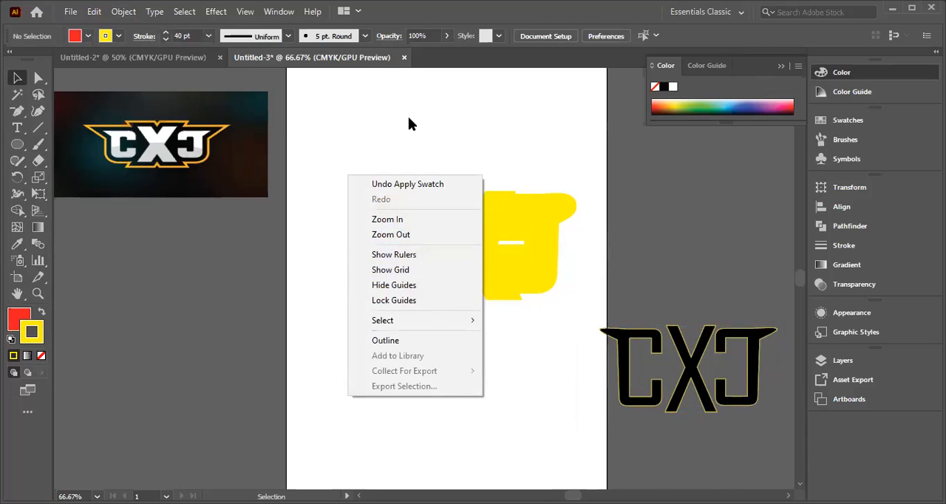
pyautogui.click(353, 190)
pyautogui.moveTo(367, 276); pyautogui.dragTo(562, 314)
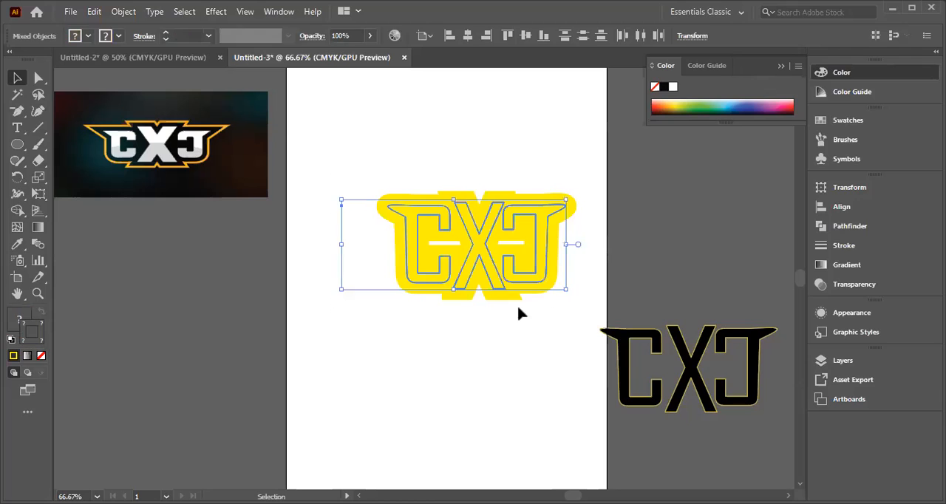
pyautogui.moveTo(412, 252); pyautogui.dragTo(380, 253)
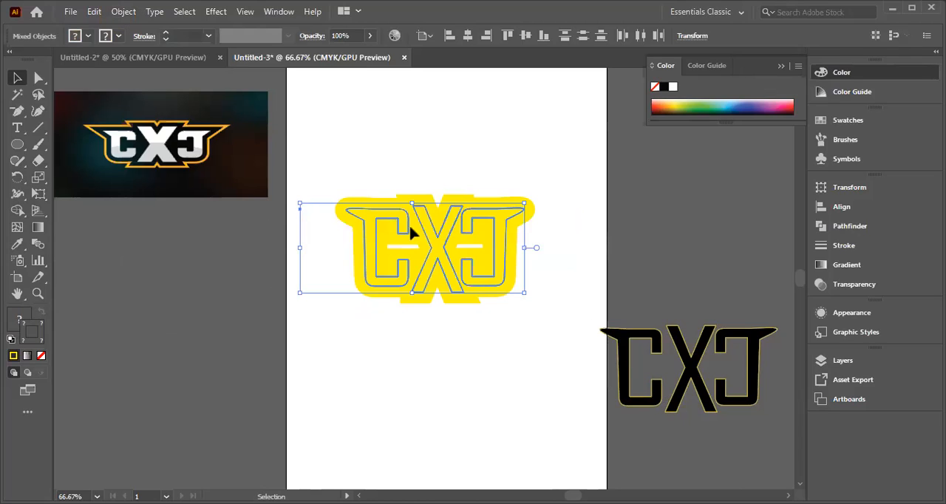
pyautogui.click(375, 144)
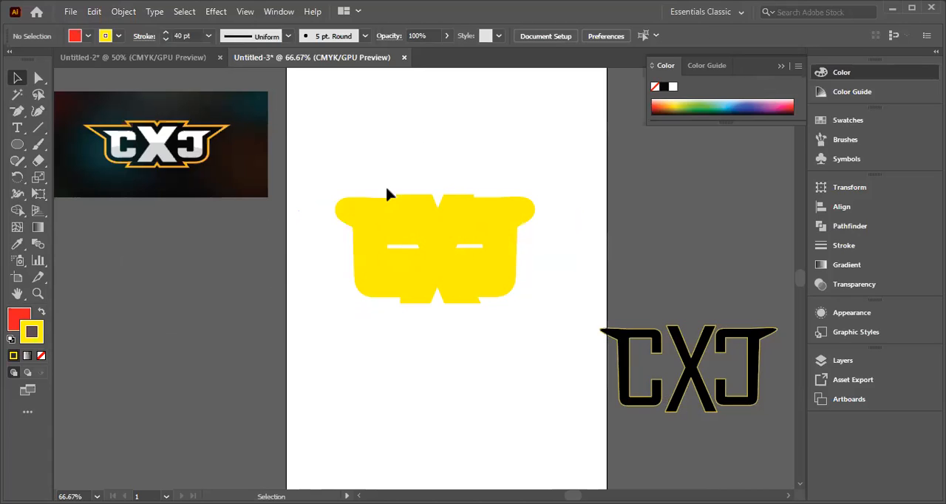
# Step: Change the thick lettering group's stroke colour to orange, trying black, blue and dark blue swatches first
pyautogui.rightClick(381, 219)
pyautogui.click(539, 253)
pyautogui.moveTo(428, 317); pyautogui.dragTo(430, 319)
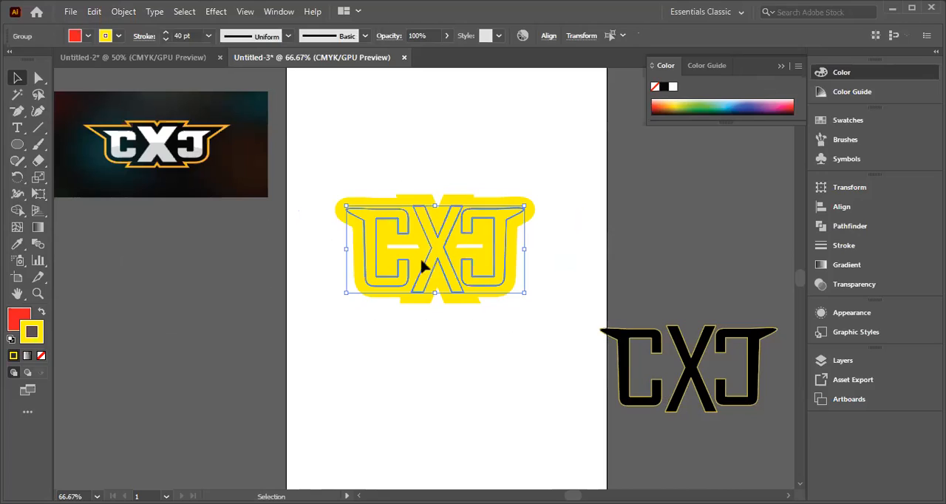
pyautogui.click(105, 35)
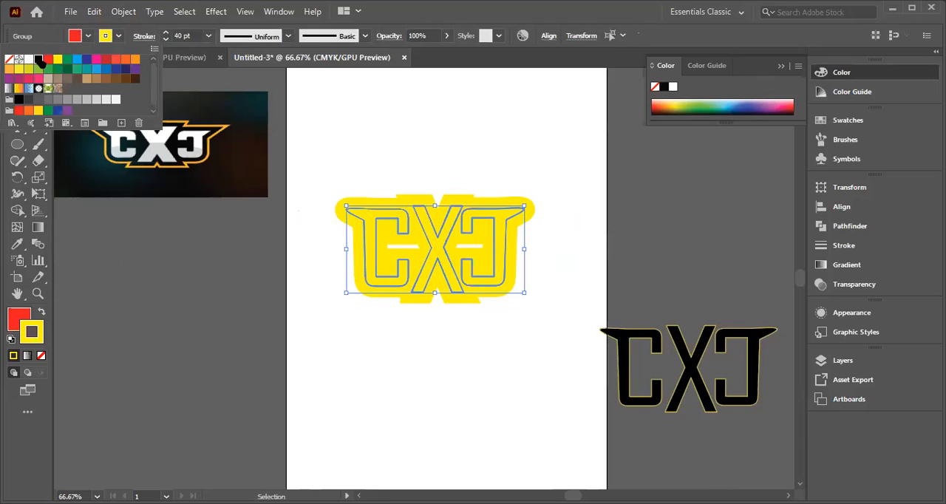
pyautogui.click(39, 59)
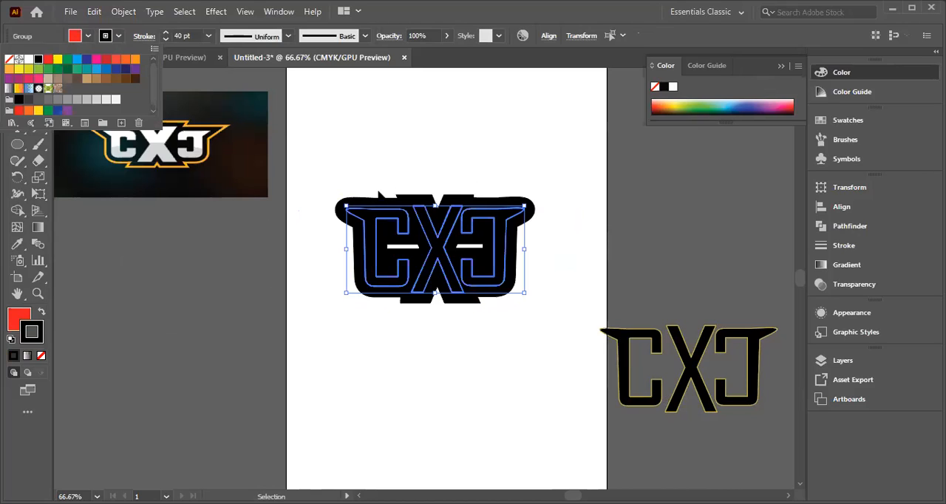
pyautogui.click(98, 71)
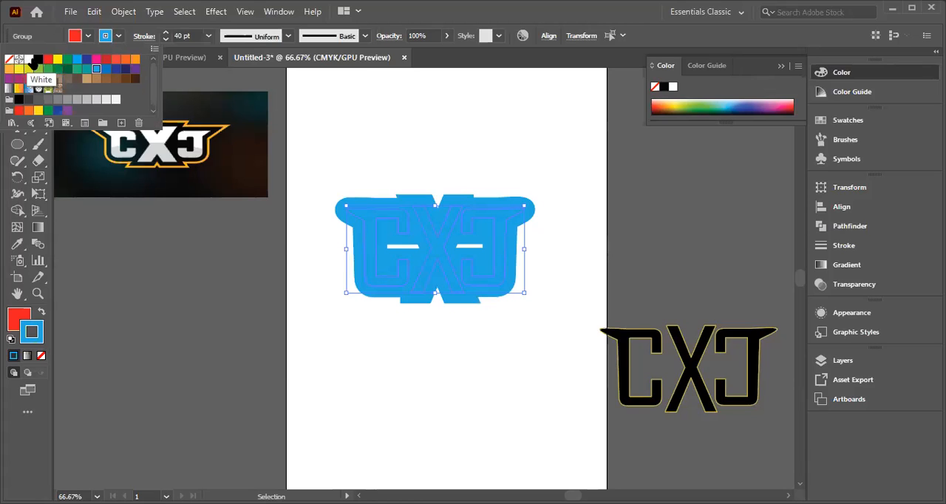
pyautogui.click(38, 59)
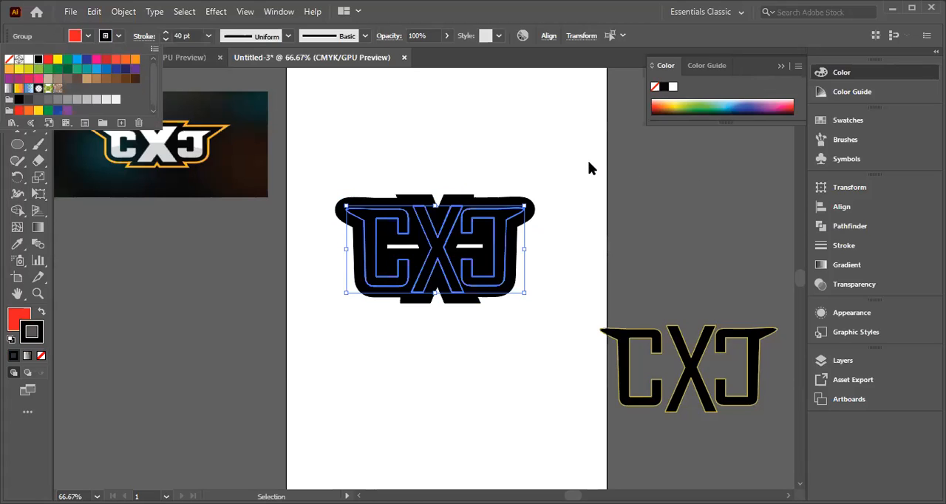
pyautogui.click(77, 60)
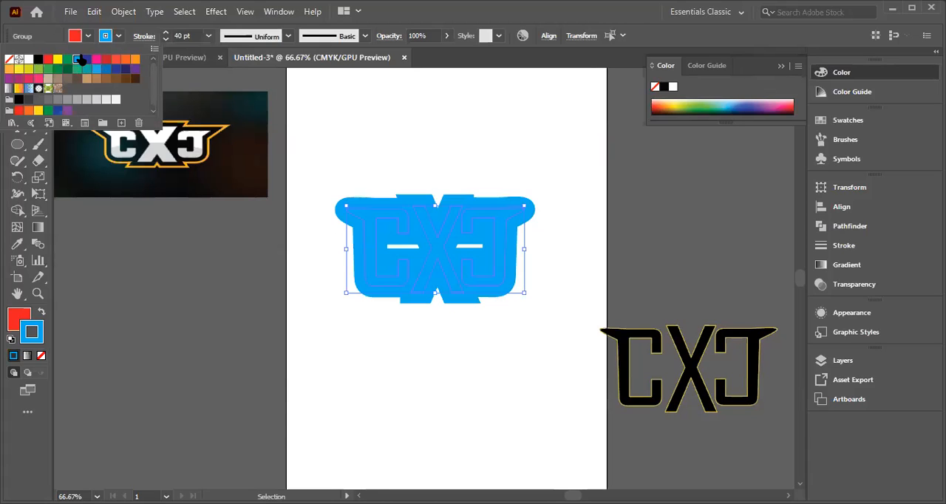
pyautogui.click(86, 60)
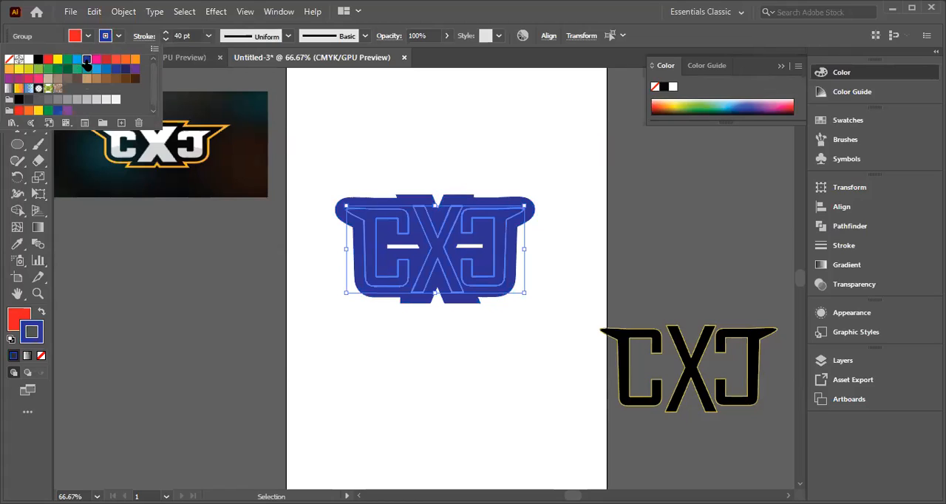
pyautogui.click(126, 60)
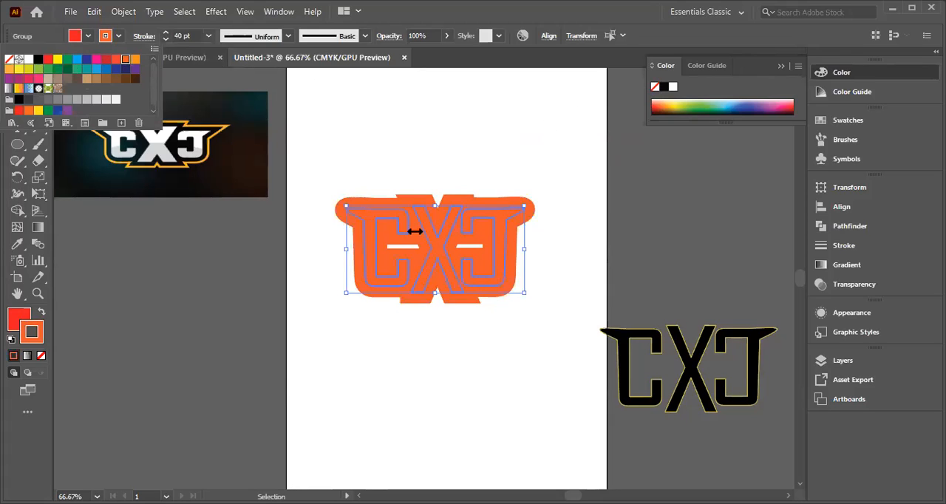
pyautogui.click(372, 147)
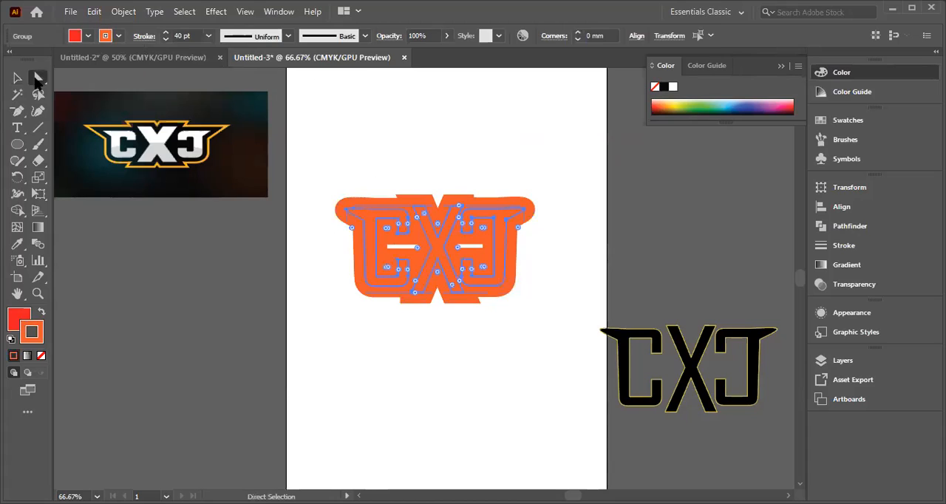
# Step: Expand the orange-stroked lettering group so its 40 pt stroke becomes filled outline shapes
pyautogui.click(36, 79)
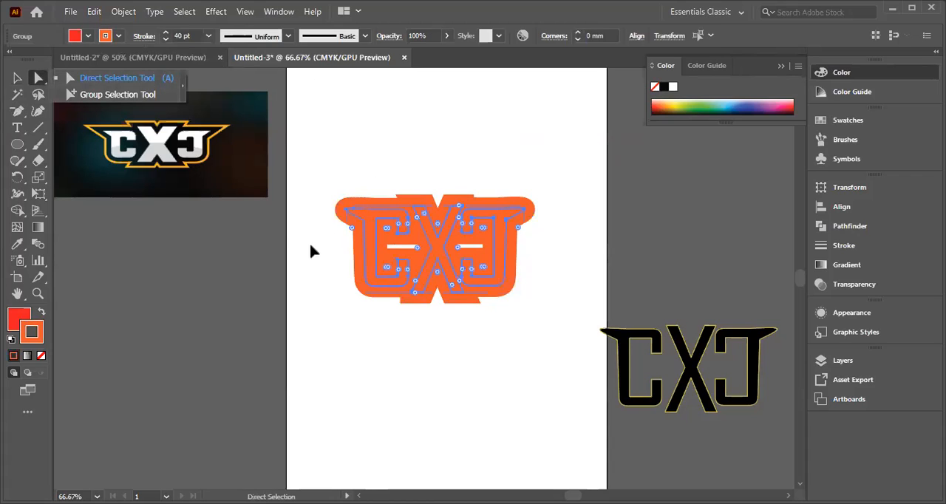
pyautogui.click(417, 247)
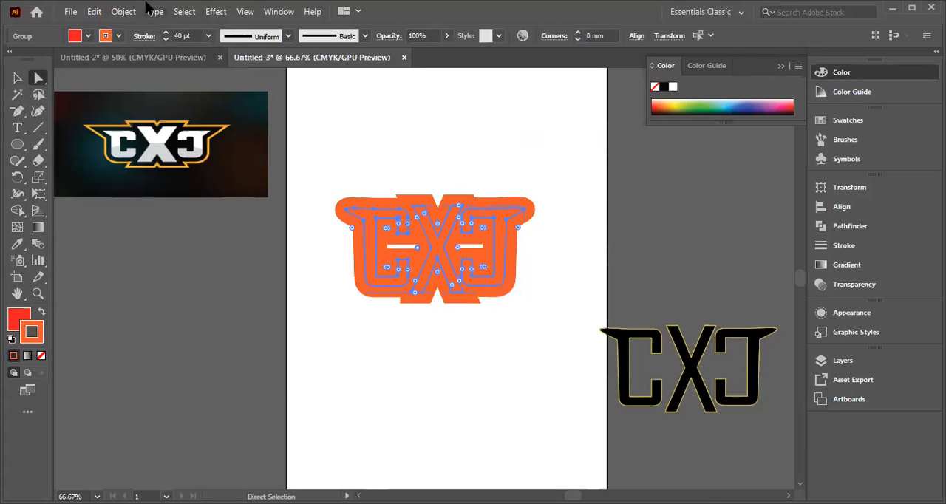
pyautogui.click(122, 11)
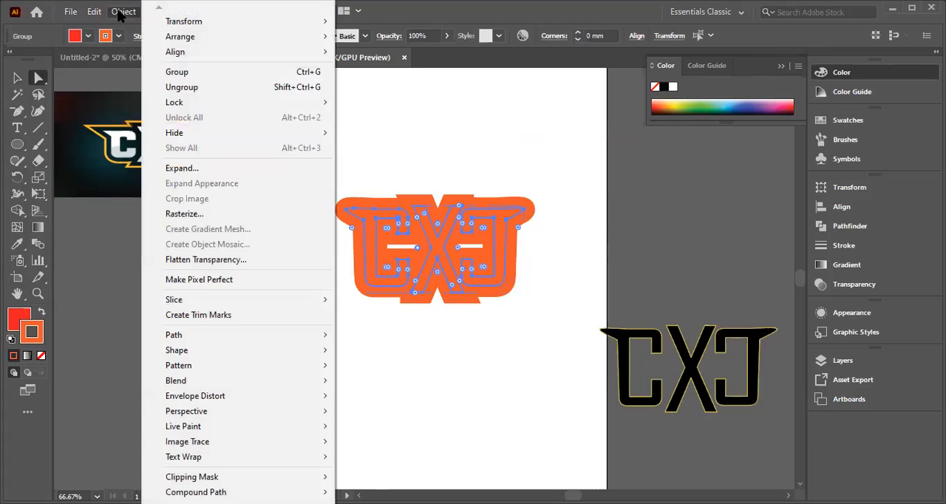
pyautogui.click(182, 168)
pyautogui.click(436, 339)
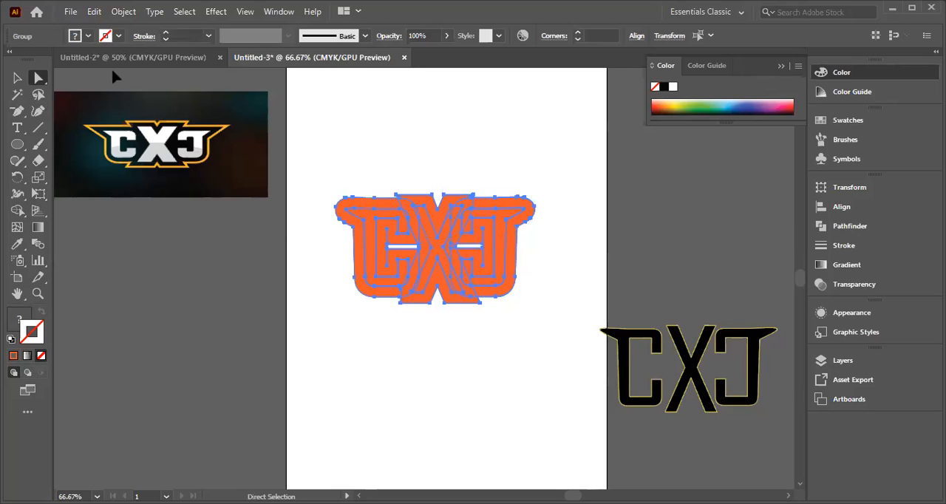
# Step: Try to remove the white slot in the left C by deleting its corner anchor points, and undo the last deletion
pyautogui.moveTo(41, 80); pyautogui.dragTo(77, 82)
pyautogui.click(416, 251)
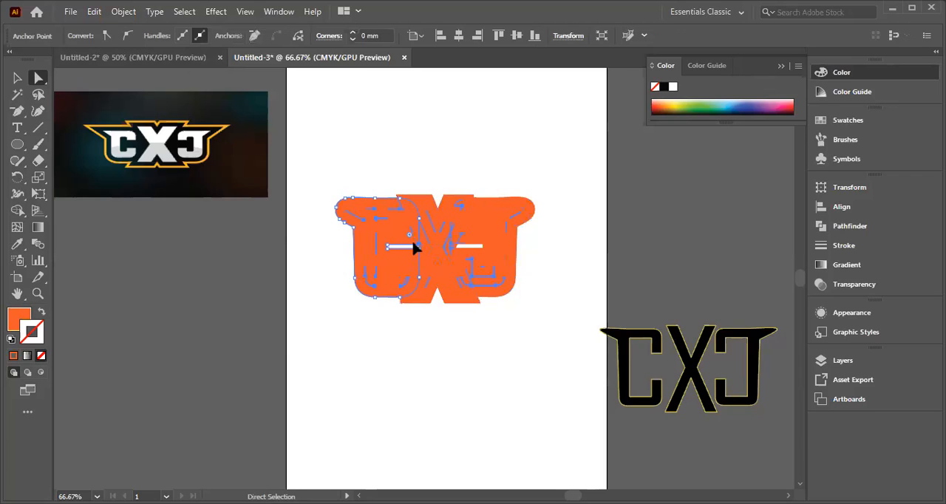
pyautogui.click(414, 249)
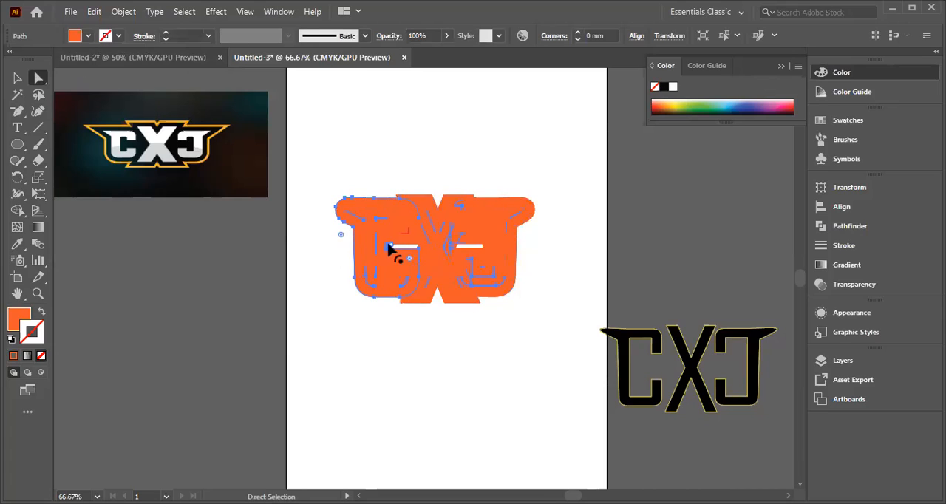
pyautogui.click(389, 249)
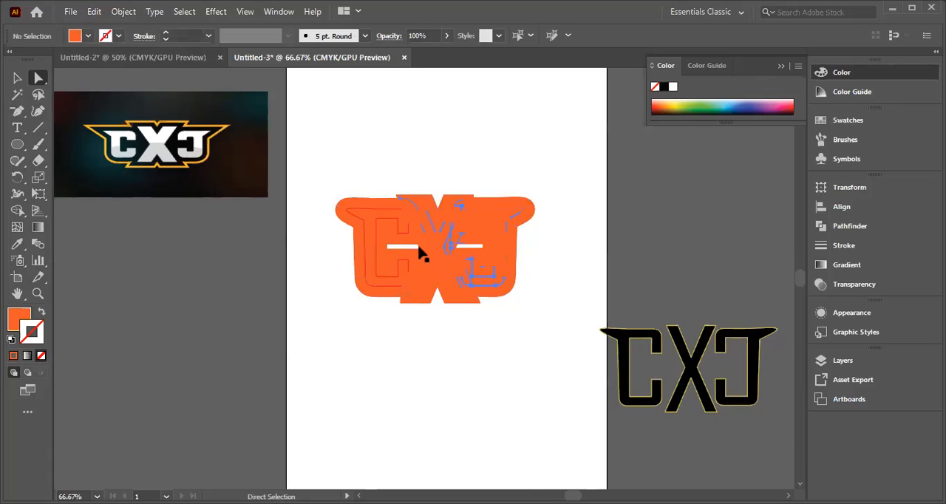
pyautogui.click(416, 249)
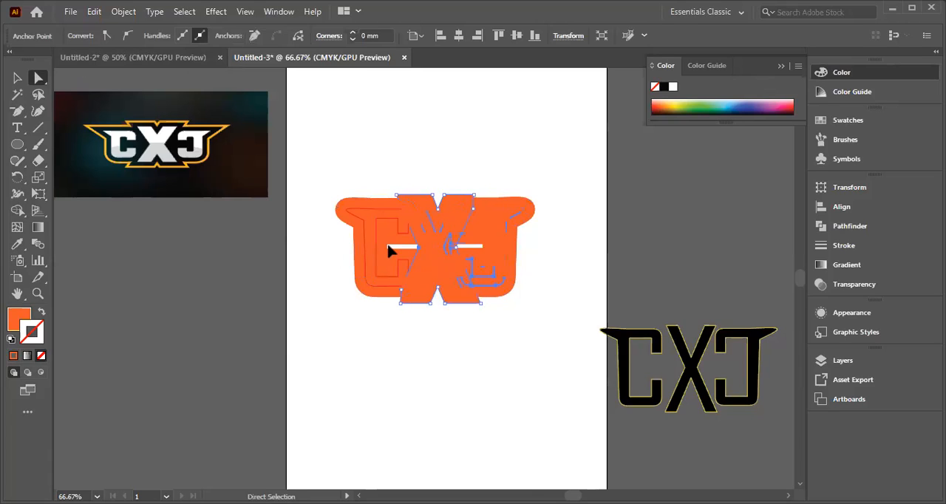
pyautogui.click(389, 252)
pyautogui.click(400, 255)
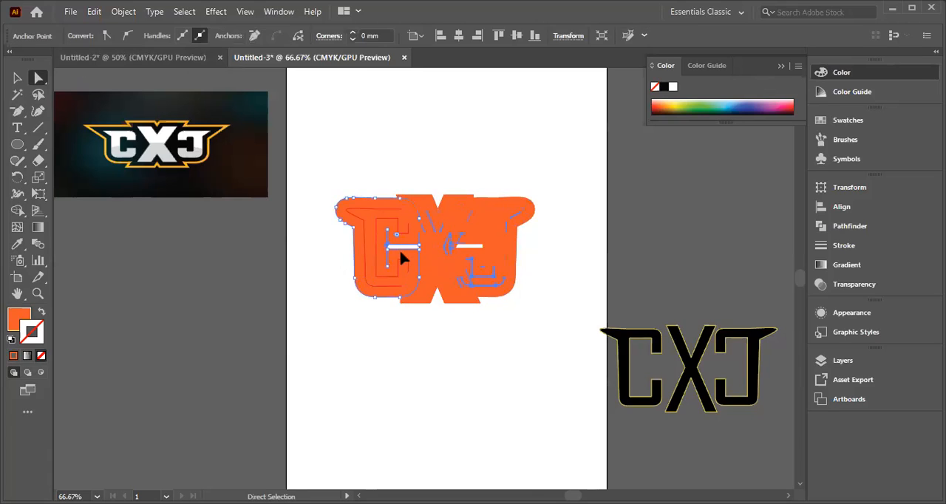
pyautogui.click(405, 265)
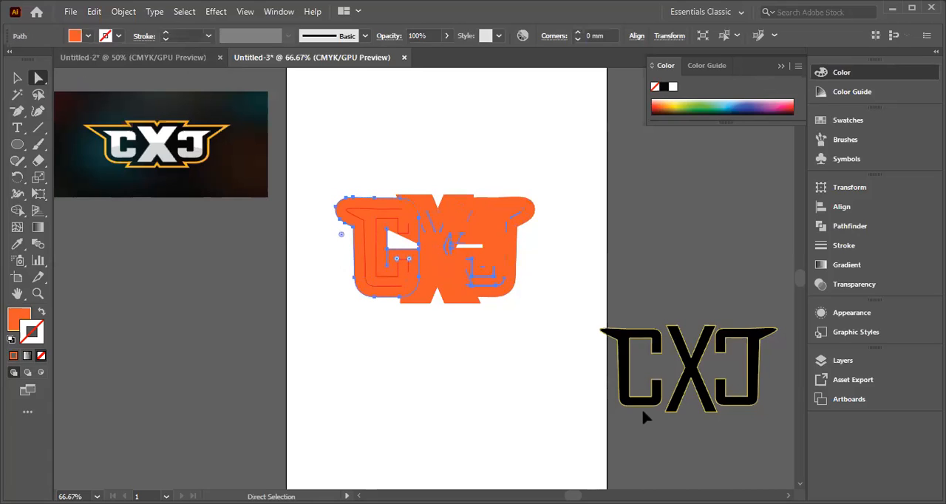
pyautogui.hotkey('ctrl', 'z')
pyautogui.press('z')
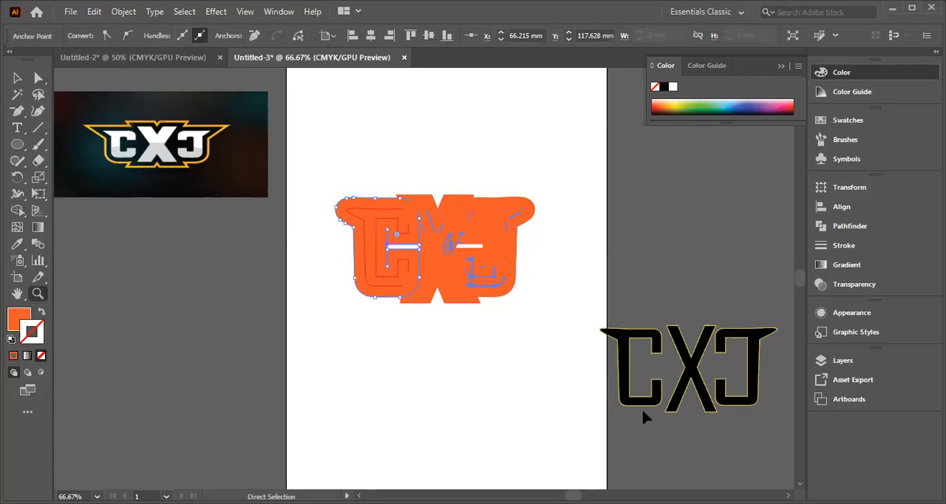
# Step: Give the expanded black lettering an orange C=0 M=80 Y=95 K=0 stroke, trying 4 pt before setting the weight to 10 pt
pyautogui.hotkey('ctrl', 'a')
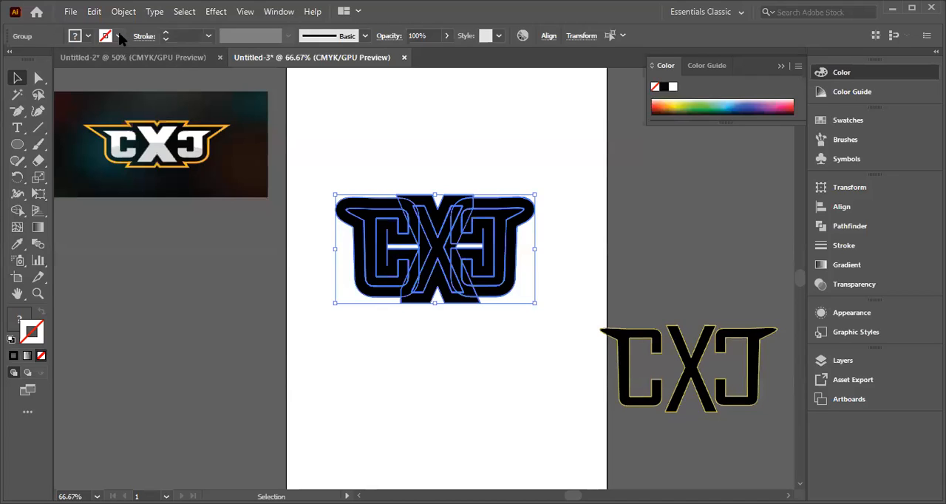
pyautogui.click(118, 35)
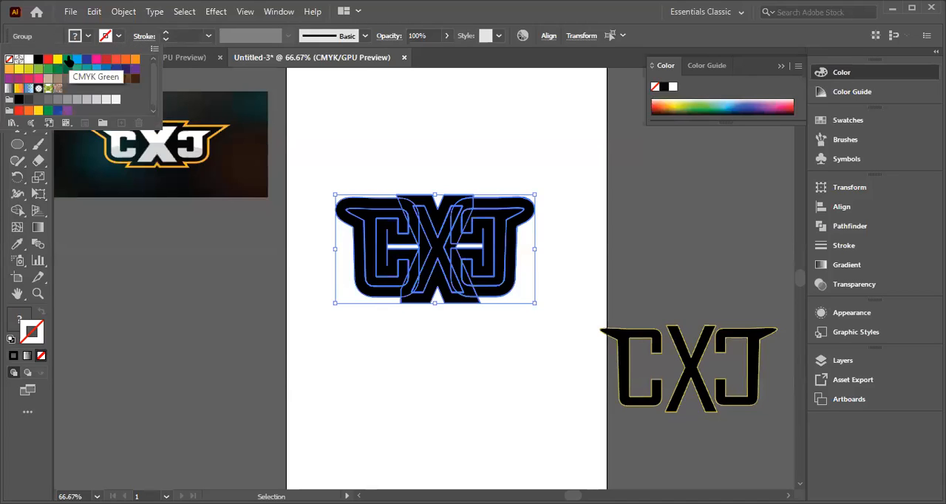
pyautogui.click(123, 59)
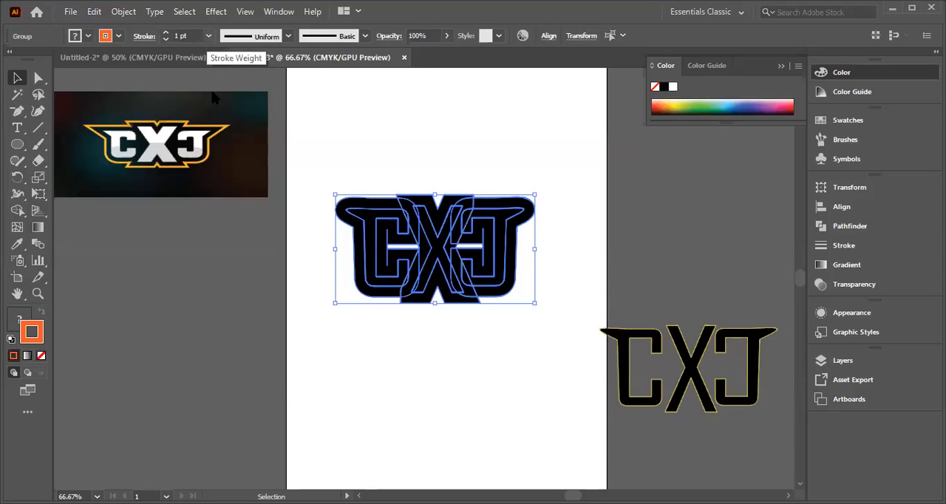
pyautogui.click(208, 35)
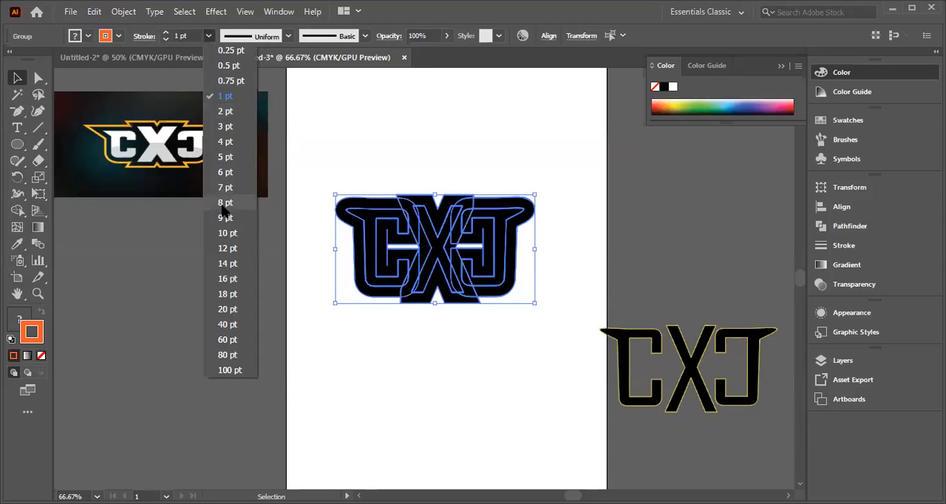
pyautogui.click(228, 144)
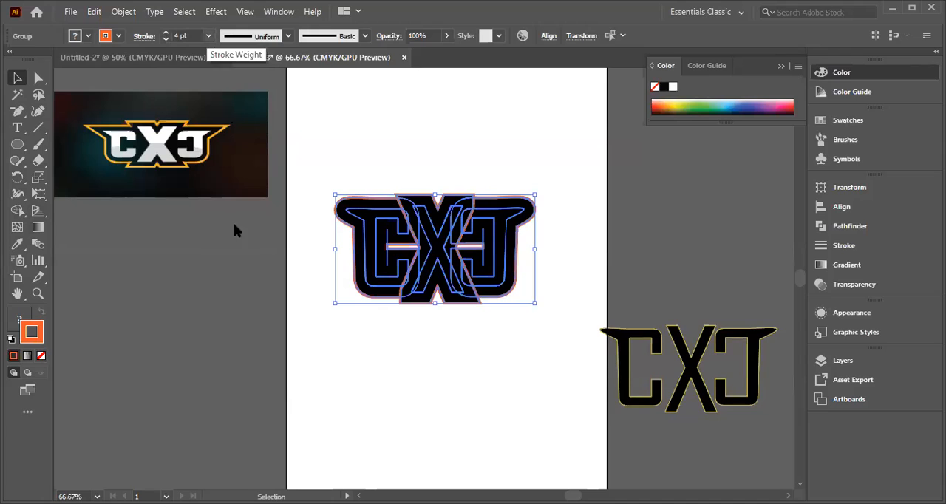
pyautogui.click(209, 35)
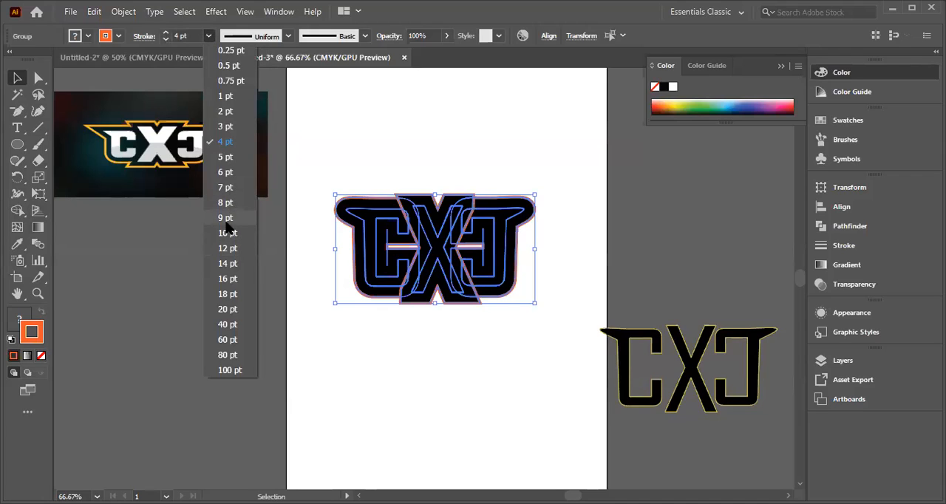
pyautogui.click(227, 233)
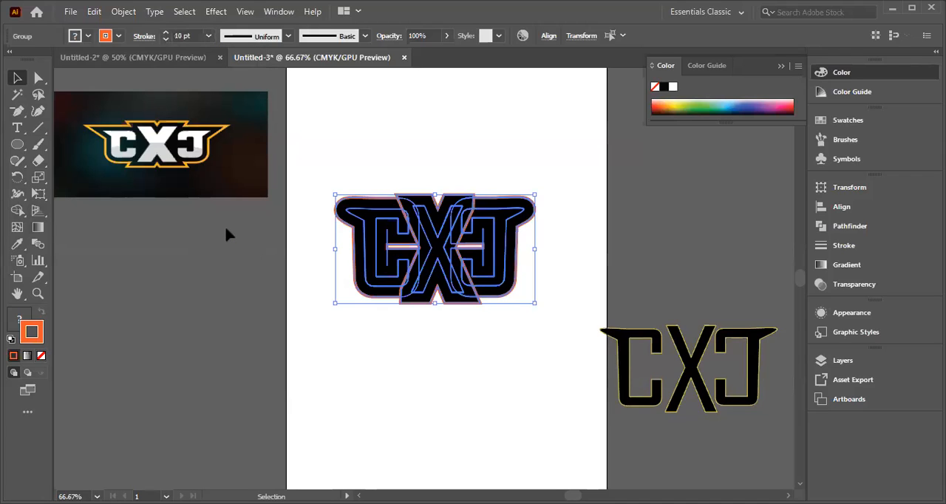
pyautogui.click(500, 331)
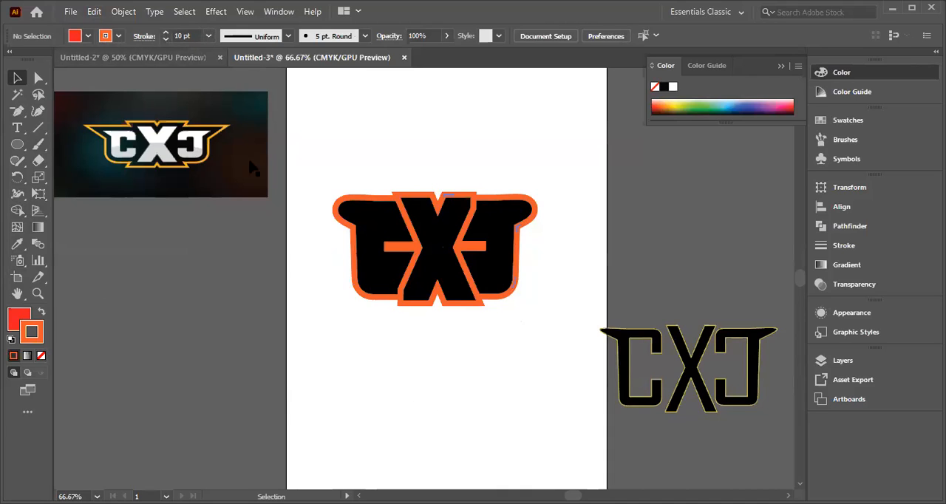
# Step: Shift the outlined left C shape slightly right so it sits closer under the X
pyautogui.click(399, 246)
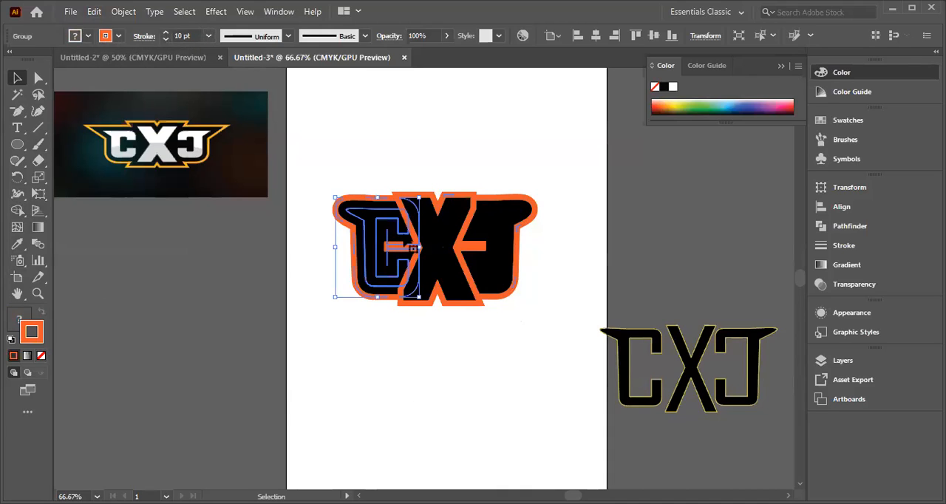
pyautogui.click(396, 380)
pyautogui.moveTo(399, 248)
pyautogui.mouseDown()
pyautogui.moveTo(411, 269)
pyautogui.moveTo(384, 250)
pyautogui.mouseUp()
pyautogui.click(374, 350)
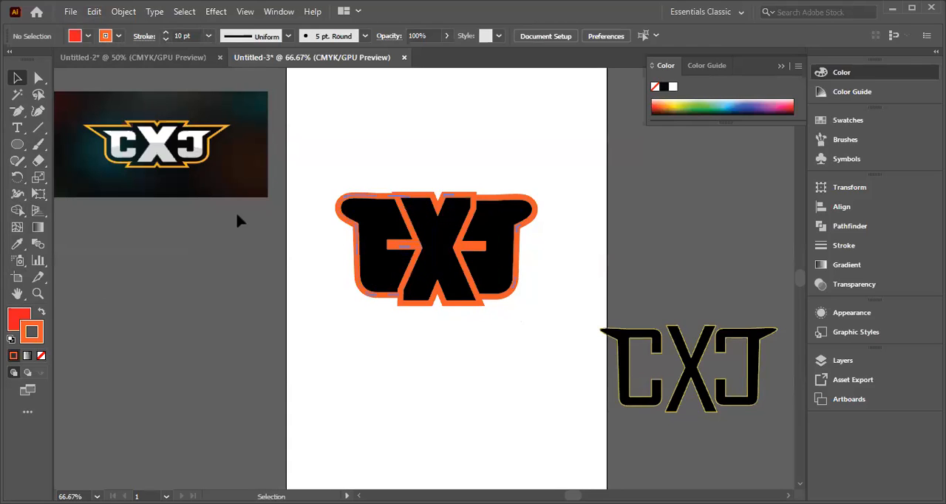
pyautogui.moveTo(375, 258)
pyautogui.mouseDown()
pyautogui.moveTo(394, 292)
pyautogui.moveTo(379, 261)
pyautogui.mouseUp()
pyautogui.click(318, 252)
# Step: Delete the anchor points and path pieces forming the central slots in the left C and the reversed C on the right
pyautogui.moveTo(315, 185); pyautogui.dragTo(502, 302)
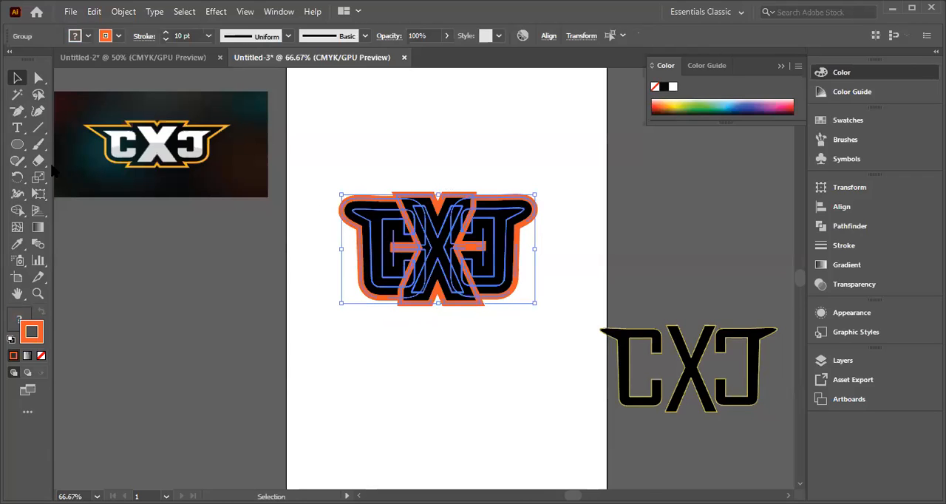
pyautogui.click(38, 78)
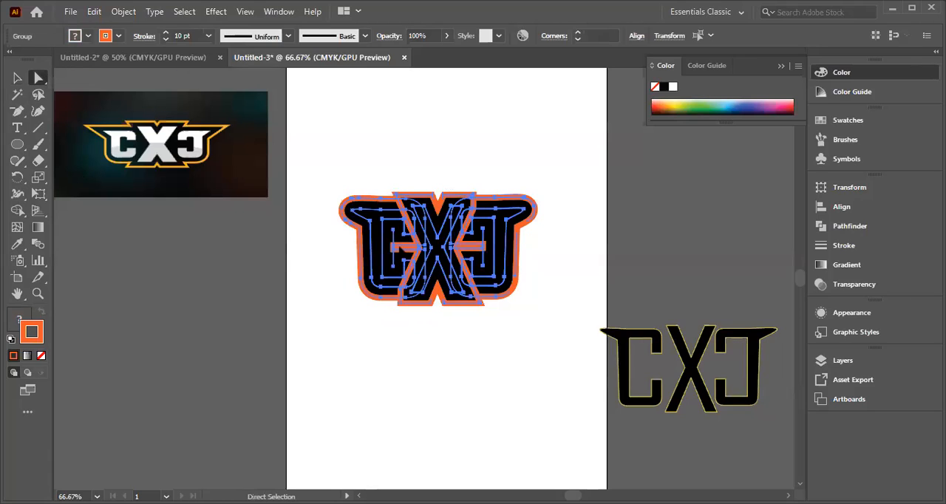
pyautogui.click(425, 248)
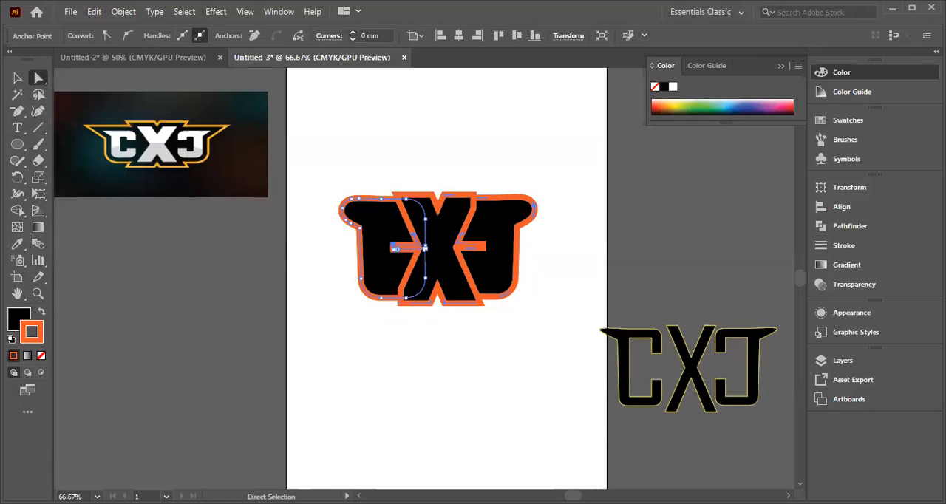
pyautogui.press('Delete')
pyautogui.click(425, 249)
pyautogui.press('Delete')
pyautogui.click(488, 247)
pyautogui.press('Delete')
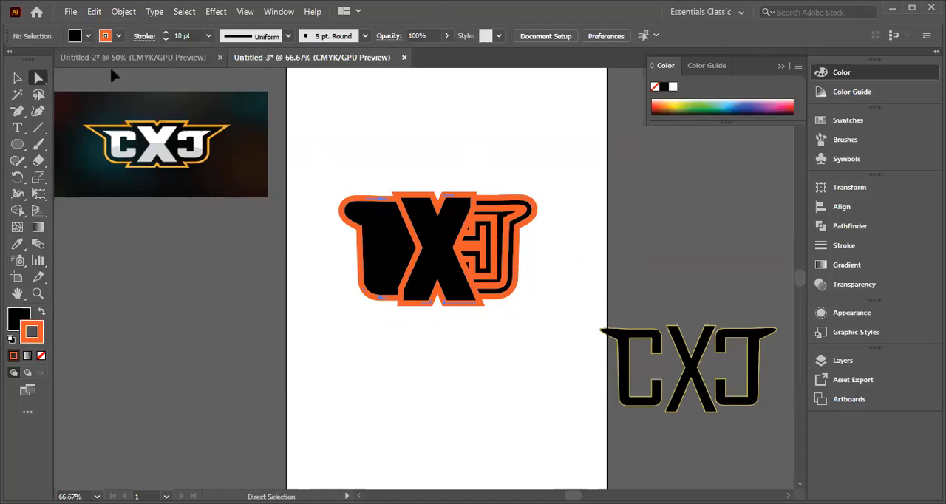
# Step: Undo the slot deletions, the left C move, the orange outline and the expansion, back to the lettering with a 40 pt black stroke
pyautogui.click(210, 36)
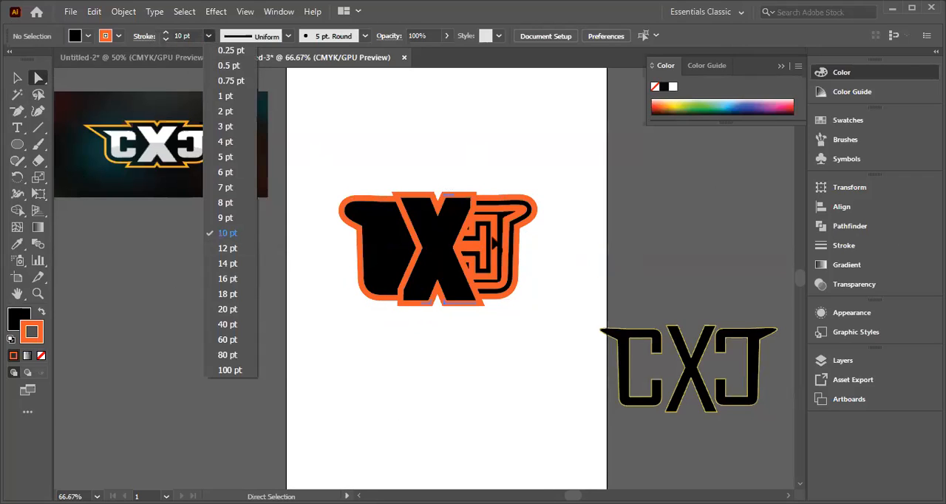
pyautogui.click(492, 241)
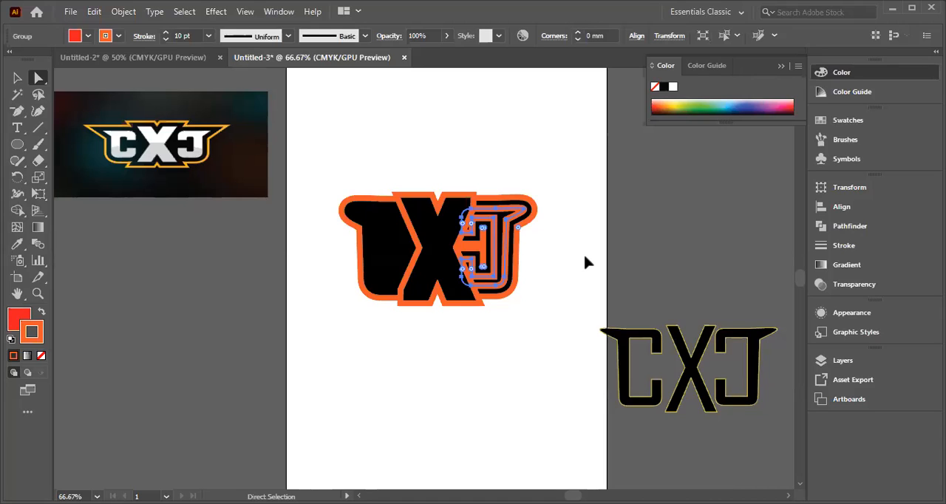
pyautogui.hotkey('ctrl', 'a')
pyautogui.press('z')
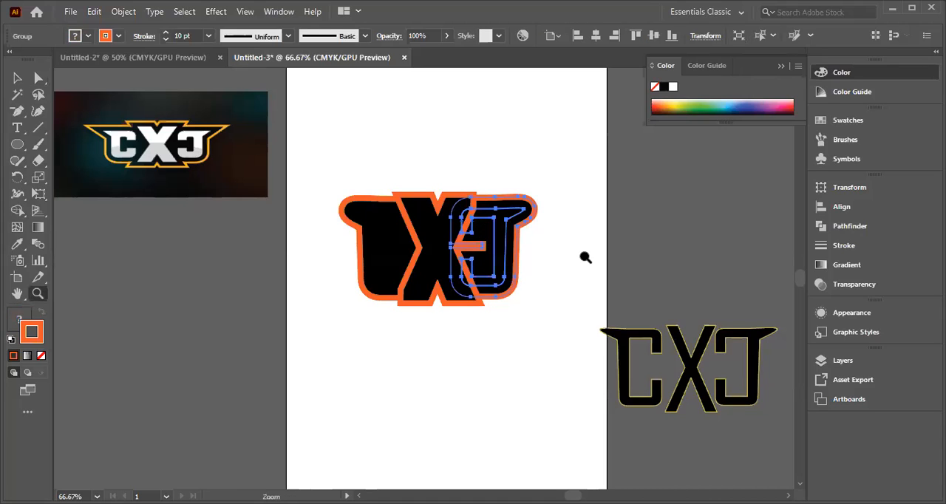
pyautogui.hotkey('ctrl', 'z')
pyautogui.hotkey('ctrl', 'z')
pyautogui.hotkey('ctrl', 'z')
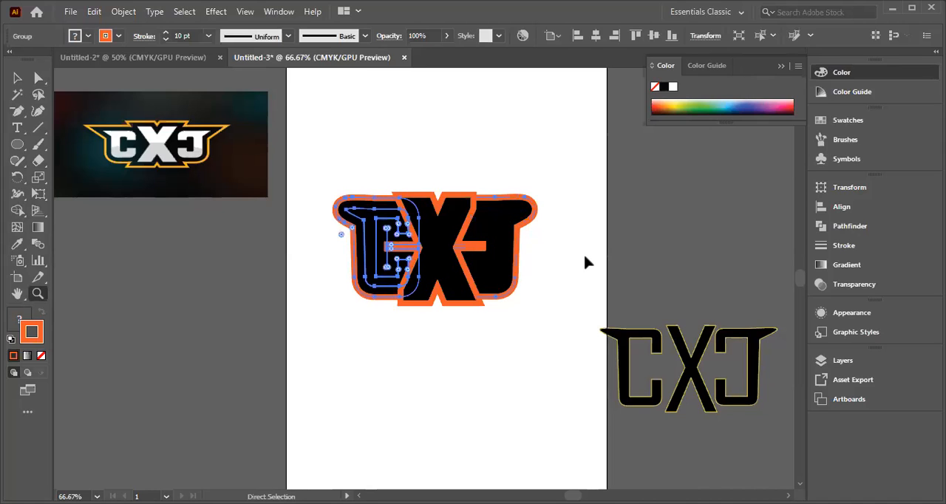
pyautogui.hotkey('ctrl', 'z')
pyautogui.hotkey('ctrl', 'z')
pyautogui.hotkey('ctrl', 'z')
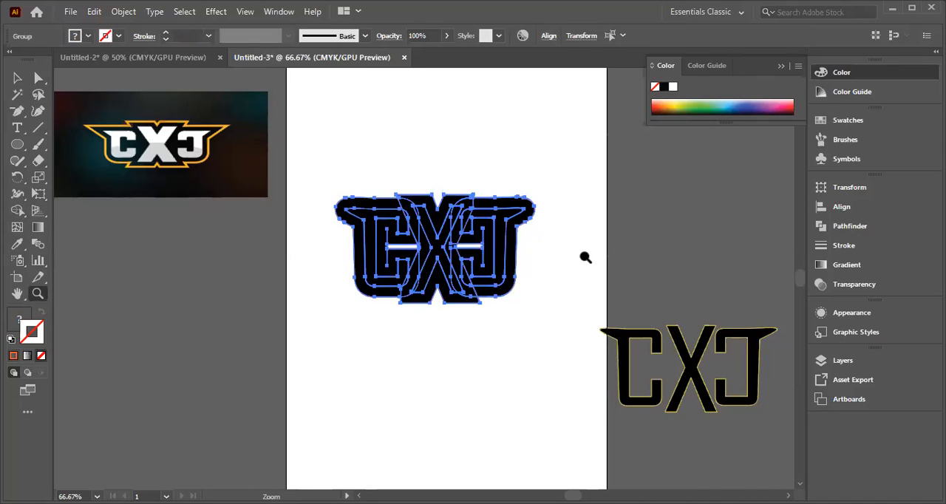
pyautogui.hotkey('ctrl', 'z')
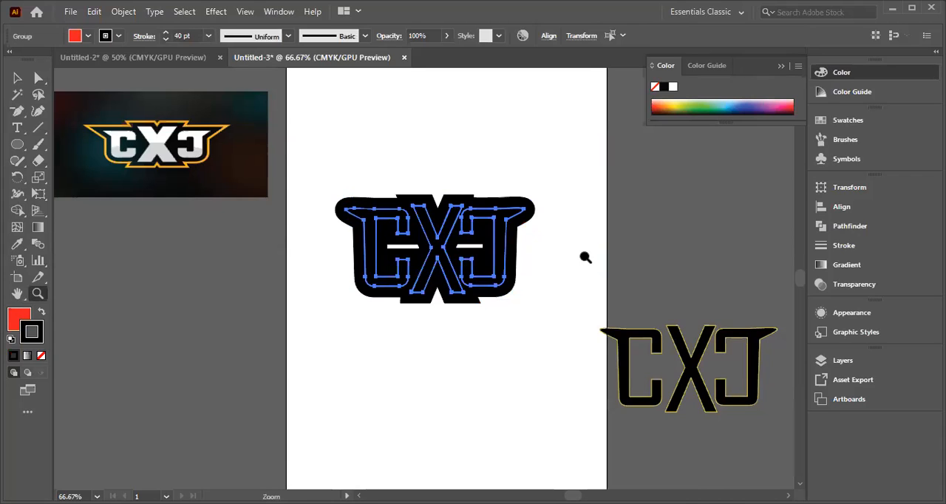
pyautogui.click(517, 191)
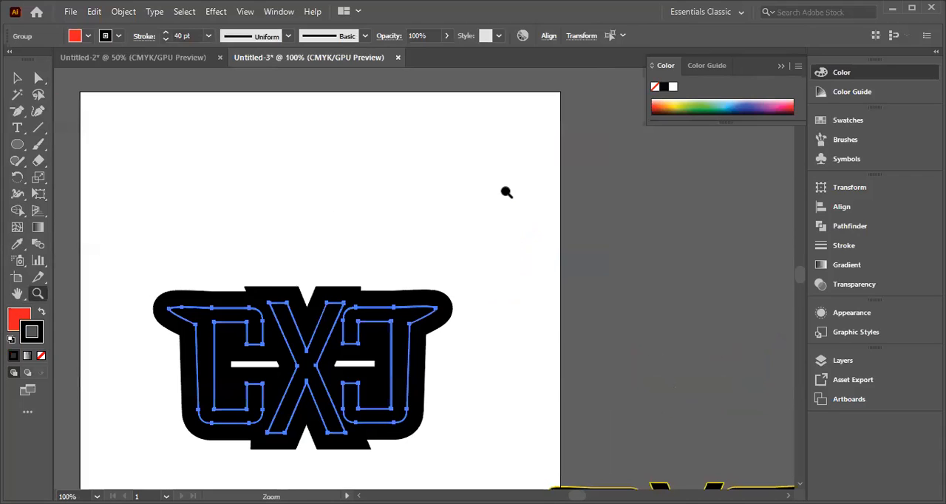
pyautogui.scroll(-2, 499, 190)
pyautogui.scroll(4, 499, 191)
pyautogui.scroll(-7, 499, 191)
pyautogui.scroll(-4, 500, 190)
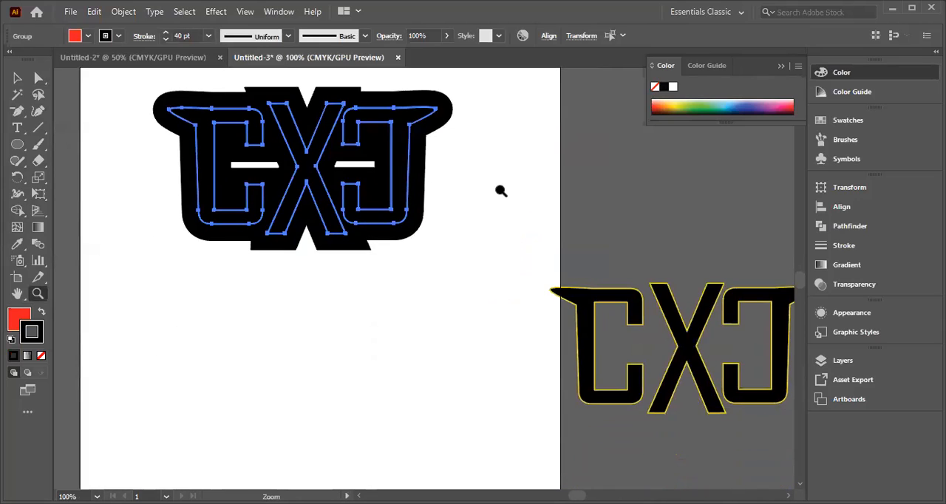
pyautogui.hotkey('ctrl', '-')
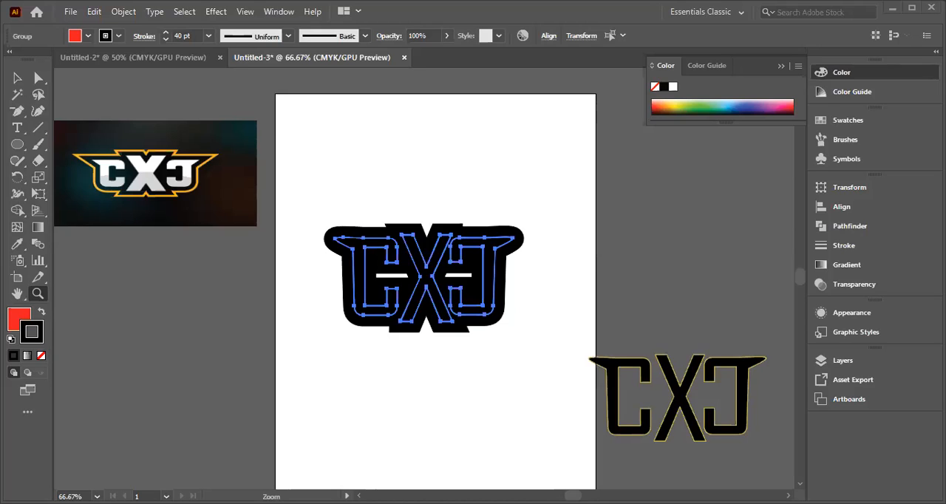
pyautogui.click(560, 336)
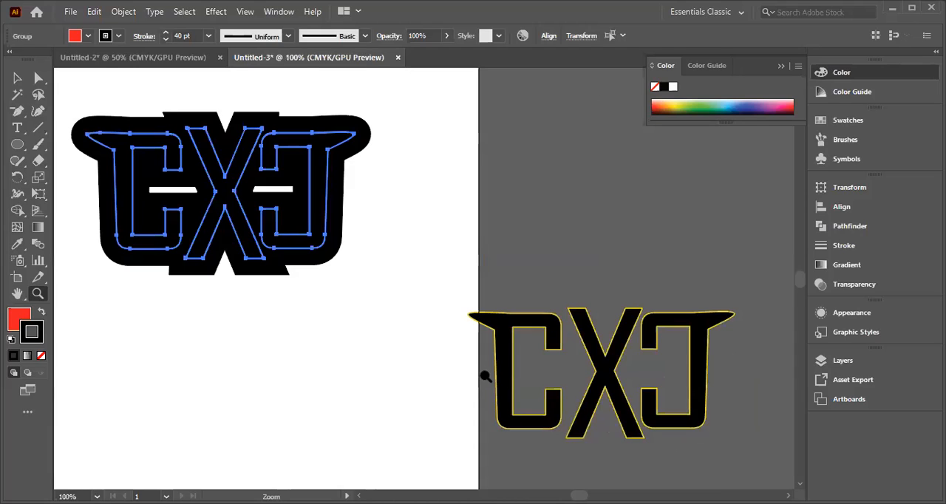
pyautogui.hotkey('ctrl', '-')
pyautogui.press('p')
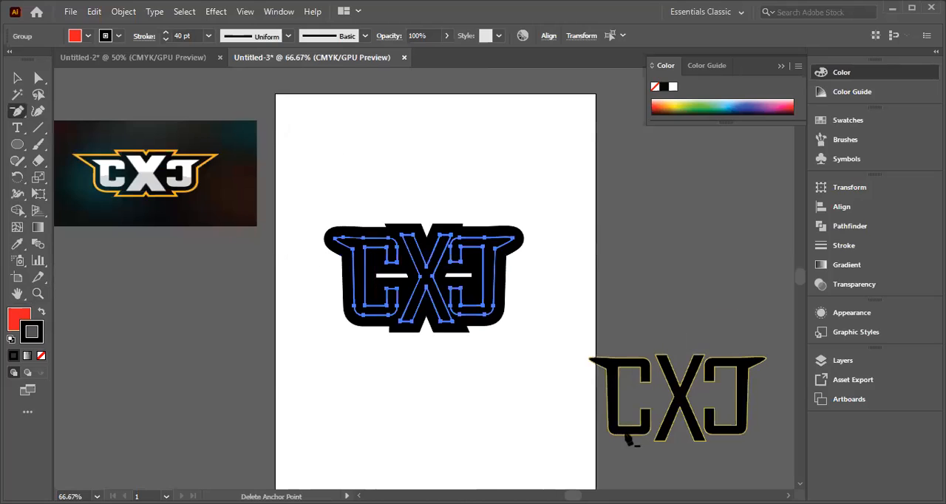
# Step: Swap the fill and stroke colours of the spare lettering beside the artboard, giving it a yellow fill and black outline
pyautogui.click(17, 78)
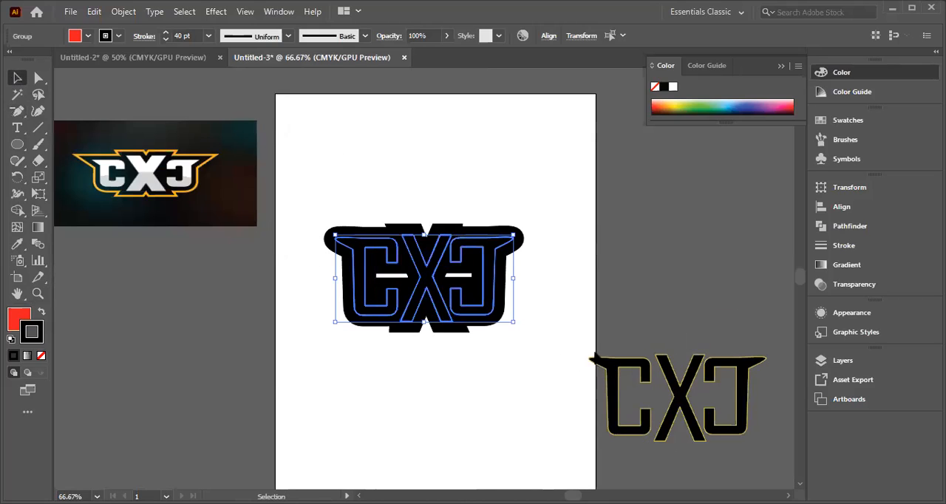
pyautogui.moveTo(583, 347); pyautogui.dragTo(762, 445)
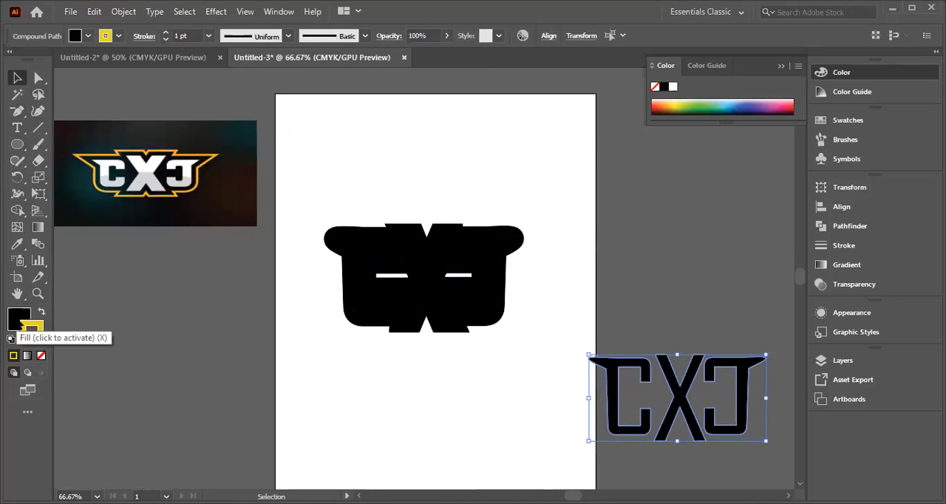
pyautogui.click(42, 313)
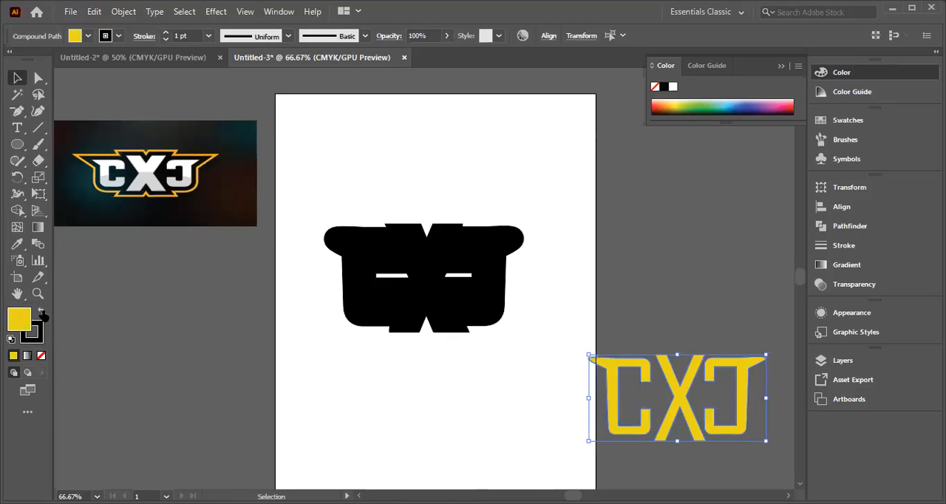
pyautogui.click(632, 311)
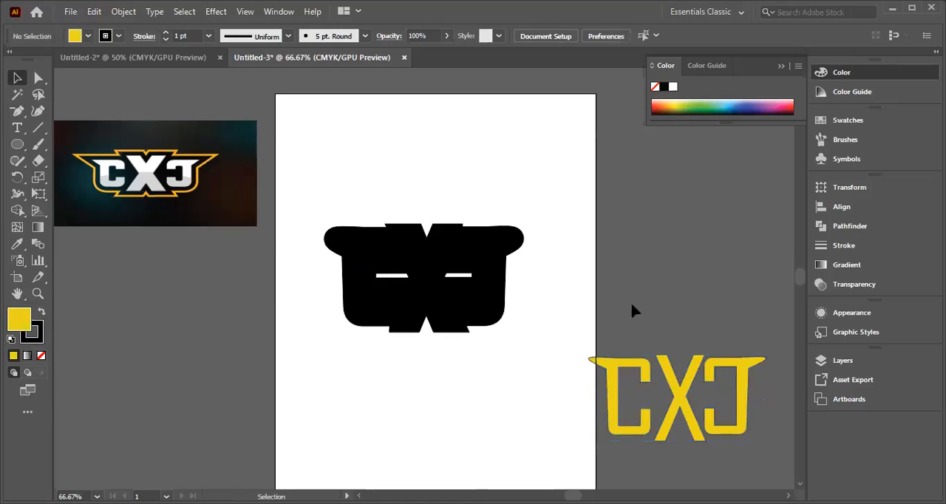
# Step: Enlarge the yellow lettering to about the artboard's width and place it over the black backing shape
pyautogui.moveTo(575, 337); pyautogui.dragTo(805, 464)
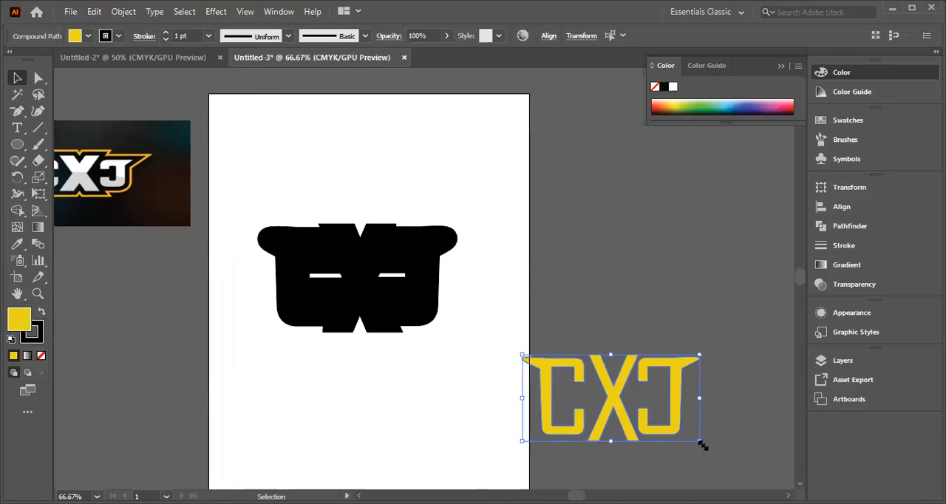
pyautogui.moveTo(701, 444); pyautogui.dragTo(792, 485)
pyautogui.moveTo(520, 357)
pyautogui.mouseDown()
pyautogui.moveTo(484, 298)
pyautogui.moveTo(454, 207)
pyautogui.moveTo(448, 222)
pyautogui.mouseUp()
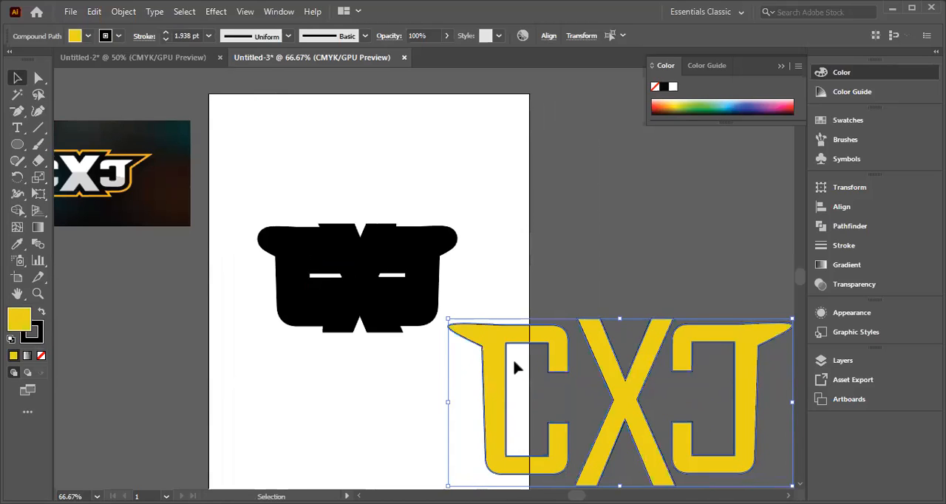
pyautogui.moveTo(498, 331); pyautogui.dragTo(234, 199)
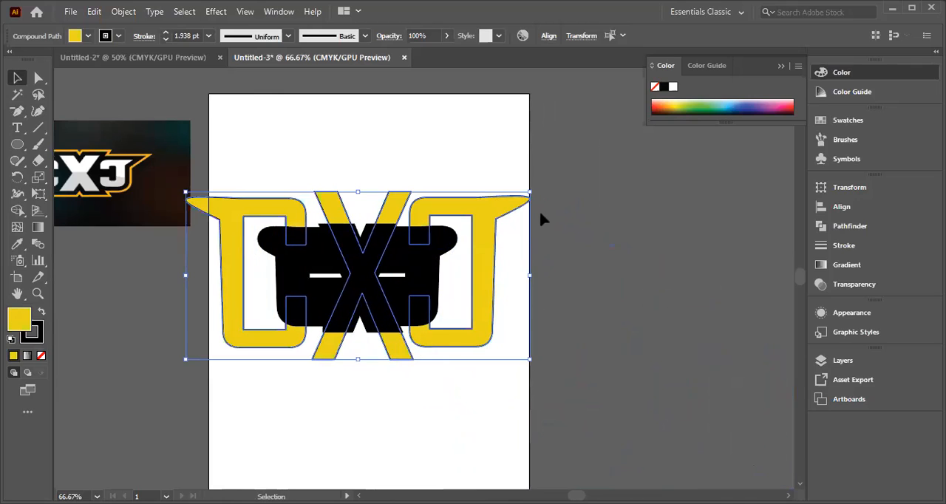
# Step: Try moving the thick black X out of the backing shape onto the empty canvas beside the artboard
pyautogui.click(442, 281)
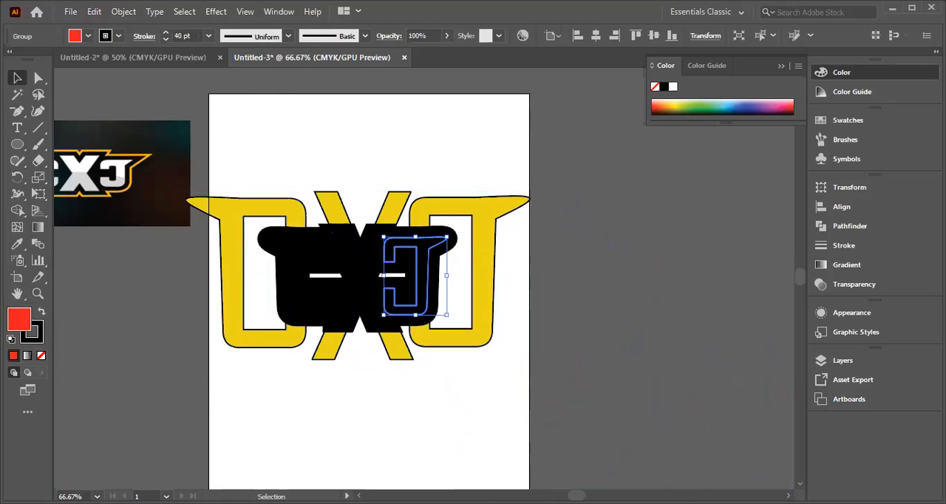
pyautogui.click(611, 245)
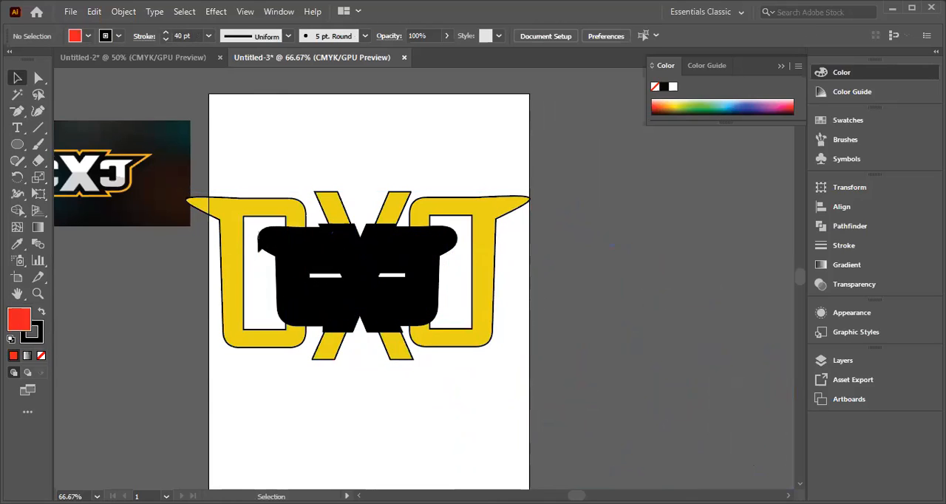
pyautogui.click(272, 255)
pyautogui.press('Delete')
pyautogui.moveTo(378, 311); pyautogui.dragTo(585, 381)
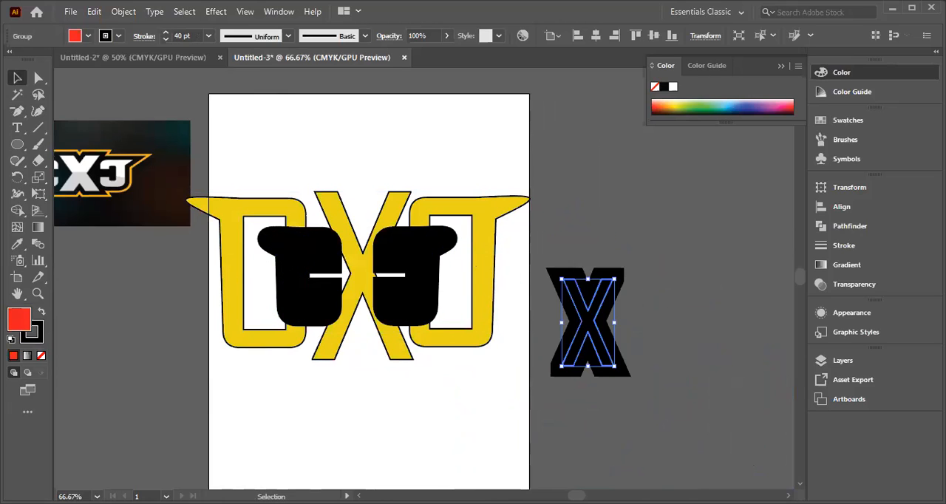
pyautogui.moveTo(600, 261); pyautogui.dragTo(283, 309)
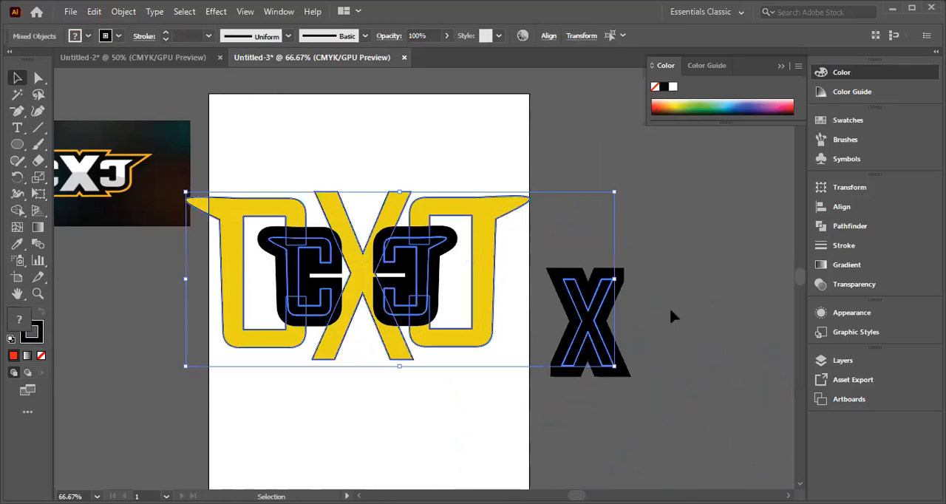
# Step: Undo the move of the black X and the enlargement and placement of the yellow lettering
pyautogui.hotkey('ctrl', 'z')
pyautogui.press('z')
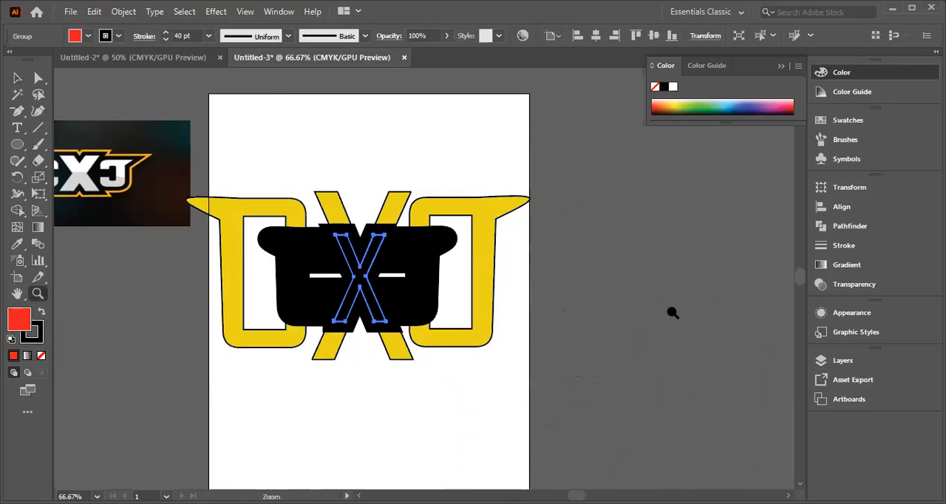
pyautogui.hotkey('ctrl', 'z')
pyautogui.hotkey('ctrl', 'z')
pyautogui.hotkey('ctrl', 'z')
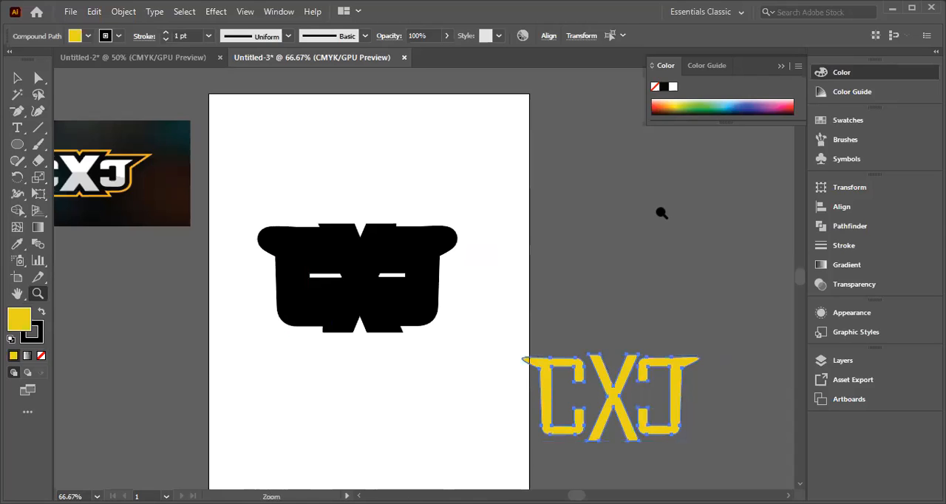
# Step: Move the yellow lettering at its original size onto the black backing shape, matching it to the letters there
pyautogui.click(18, 78)
pyautogui.click(467, 433)
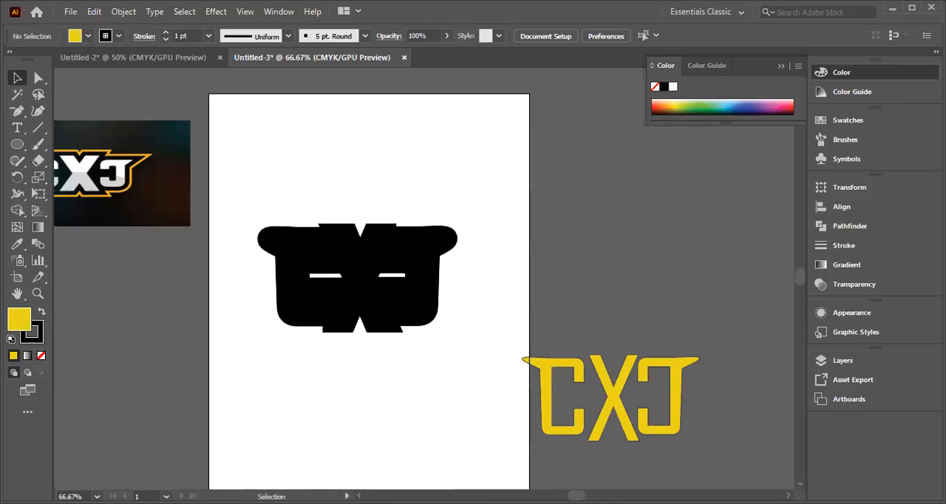
pyautogui.moveTo(528, 327); pyautogui.dragTo(676, 442)
pyautogui.moveTo(545, 370); pyautogui.dragTo(291, 250)
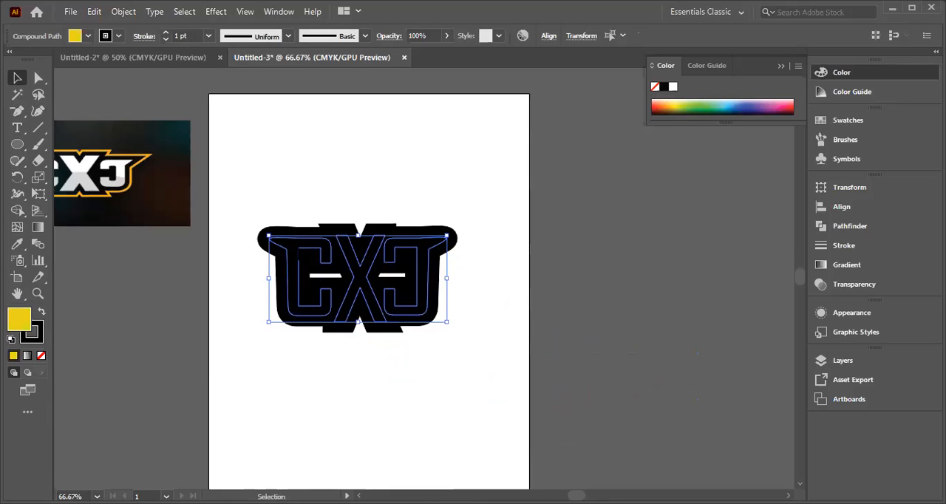
# Step: Try Vertical Distribute Center on the yellow lettering together with the black backing letters, and undo the distribution
pyautogui.click(479, 283)
pyautogui.moveTo(254, 268); pyautogui.dragTo(471, 355)
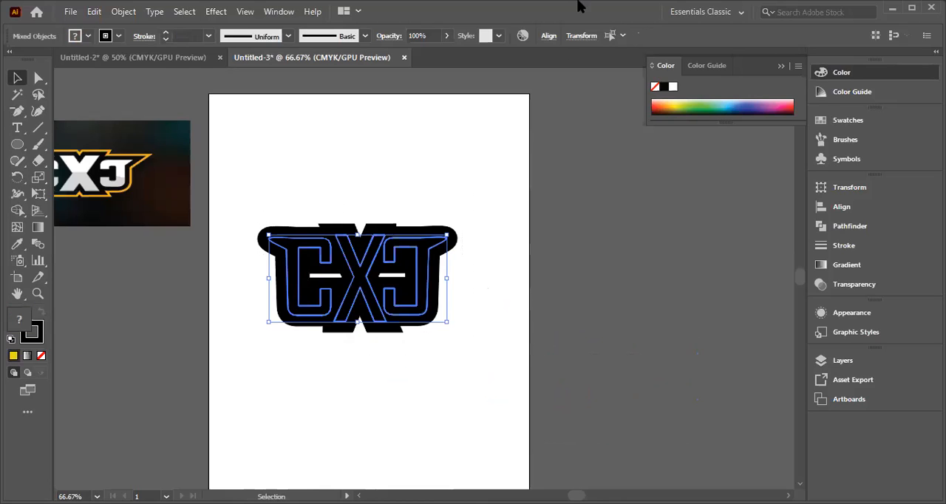
pyautogui.click(550, 36)
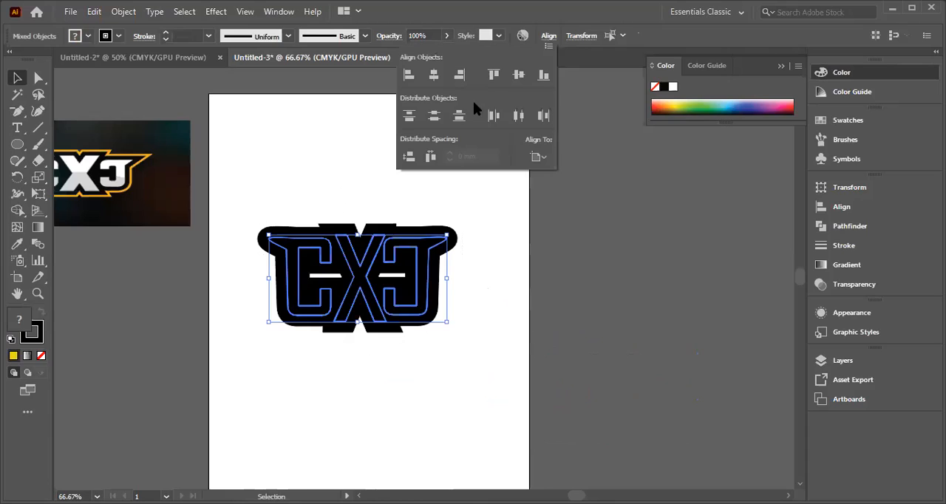
pyautogui.click(431, 117)
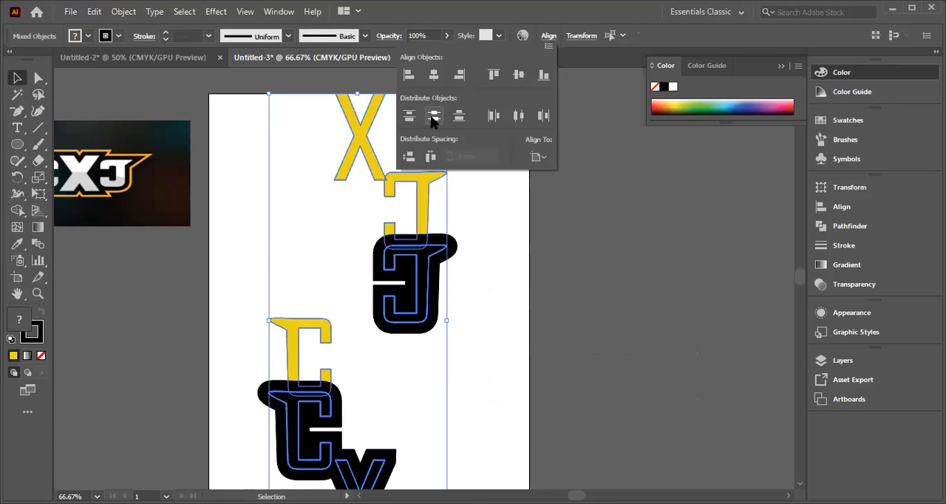
pyautogui.press('Escape')
pyautogui.press('z')
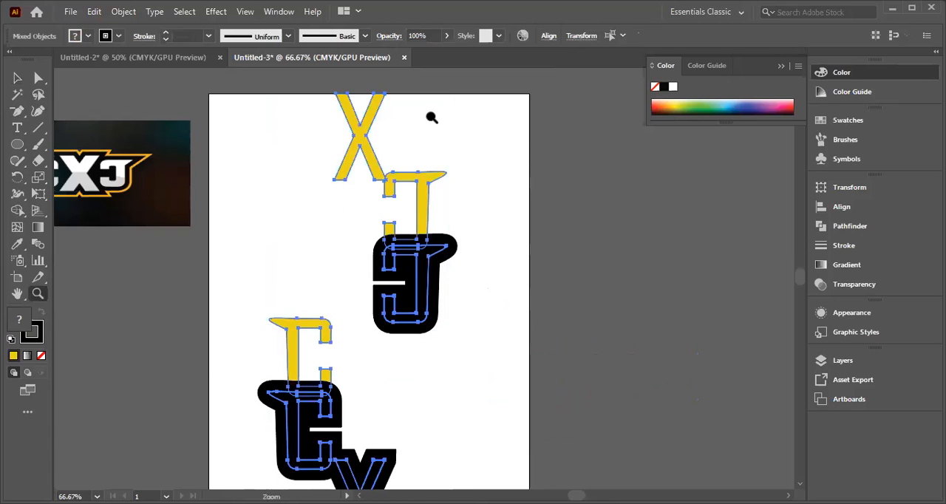
pyautogui.hotkey('ctrl', 'z')
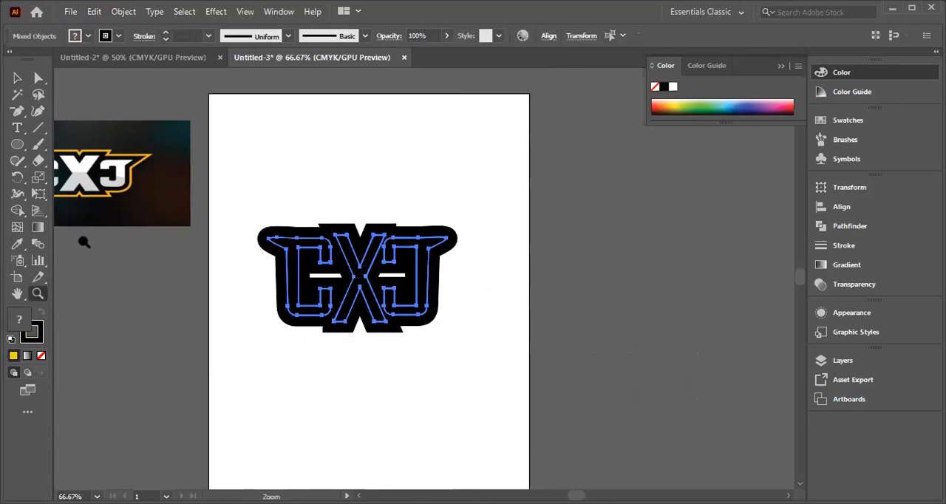
# Step: Try expanding the yellow lettering and black backing letters together, and undo the expansion
pyautogui.click(17, 78)
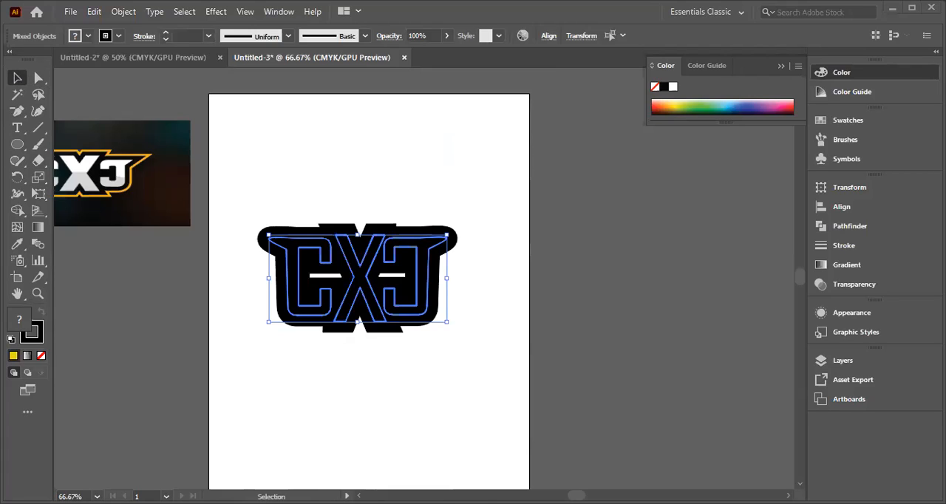
pyautogui.click(122, 12)
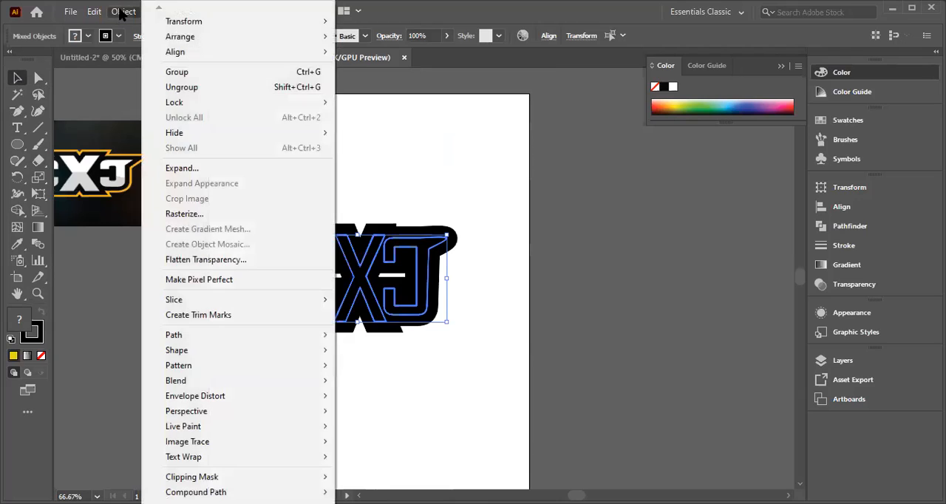
pyautogui.click(183, 170)
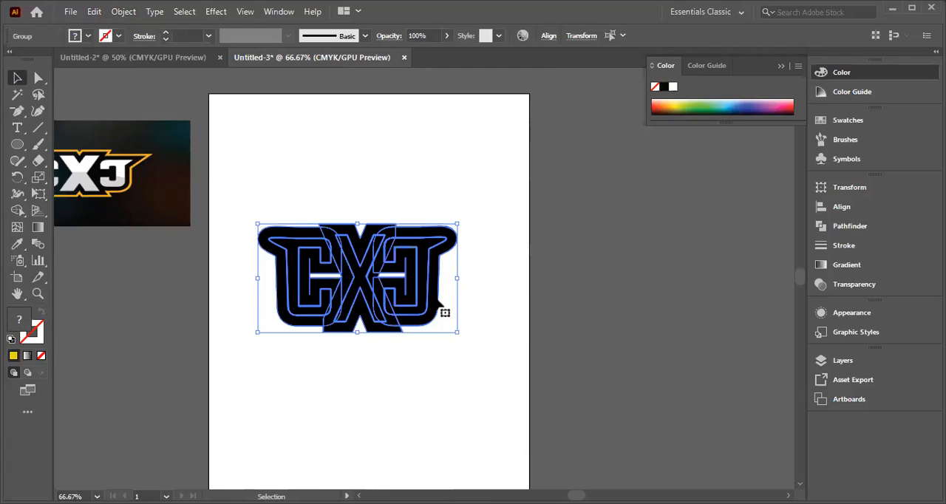
pyautogui.hotkey('ctrl', 'z')
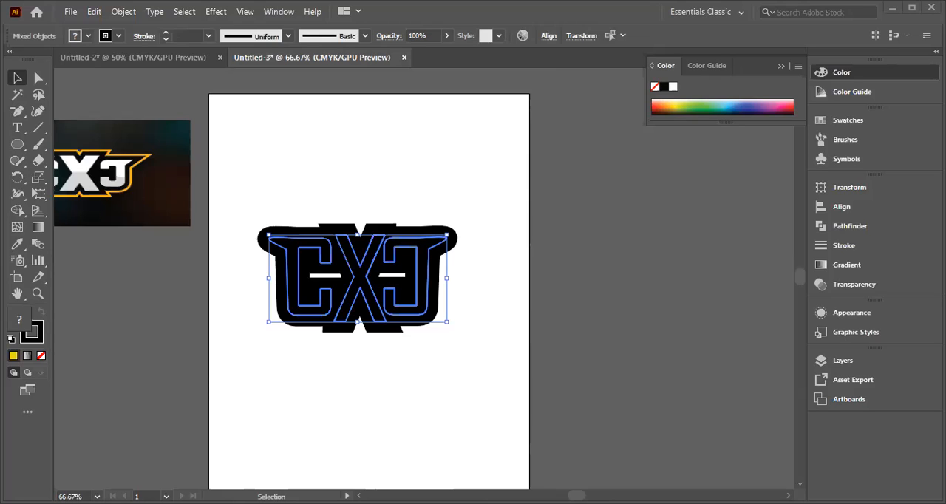
# Step: Shift the black backing C slightly closer to the X, keeping it nearly level with the other black letters
pyautogui.hotkey('ctrl', 'shift', 'a')
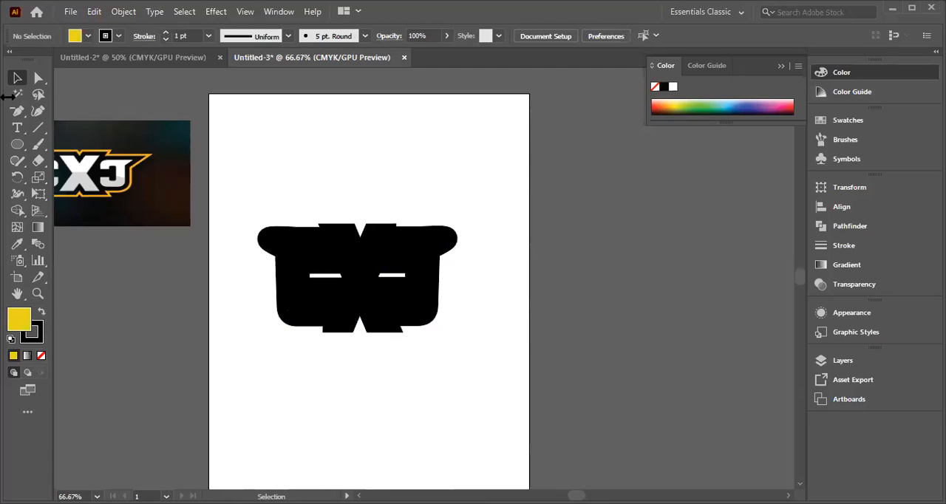
pyautogui.click(280, 280)
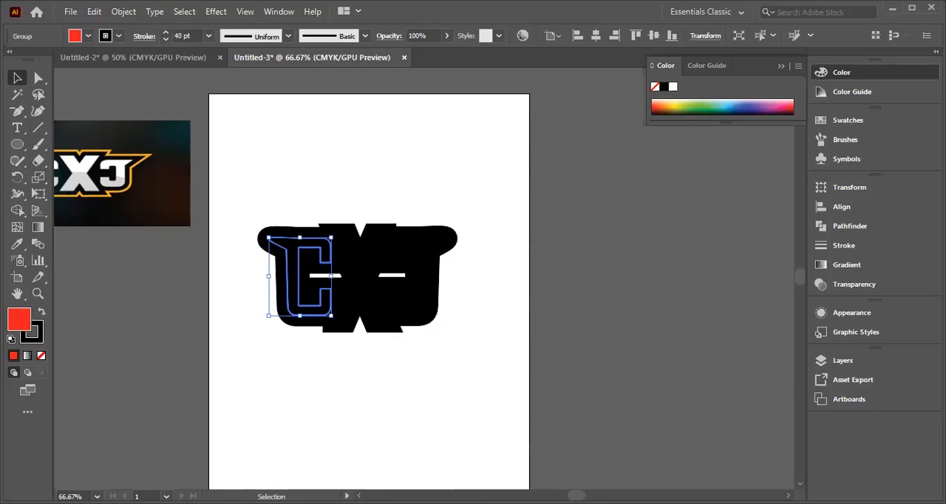
pyautogui.click(285, 349)
pyautogui.moveTo(286, 293)
pyautogui.mouseDown()
pyautogui.moveTo(361, 333)
pyautogui.moveTo(292, 297)
pyautogui.mouseUp()
pyautogui.click(255, 309)
pyautogui.click(367, 277)
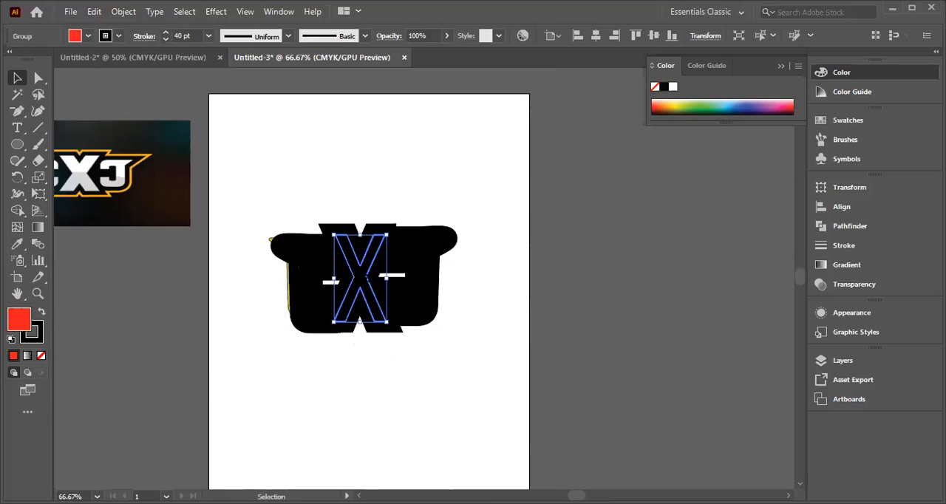
pyautogui.click(422, 281)
pyautogui.moveTo(304, 293)
pyautogui.mouseDown()
pyautogui.moveTo(386, 288)
pyautogui.moveTo(298, 286)
pyautogui.mouseUp()
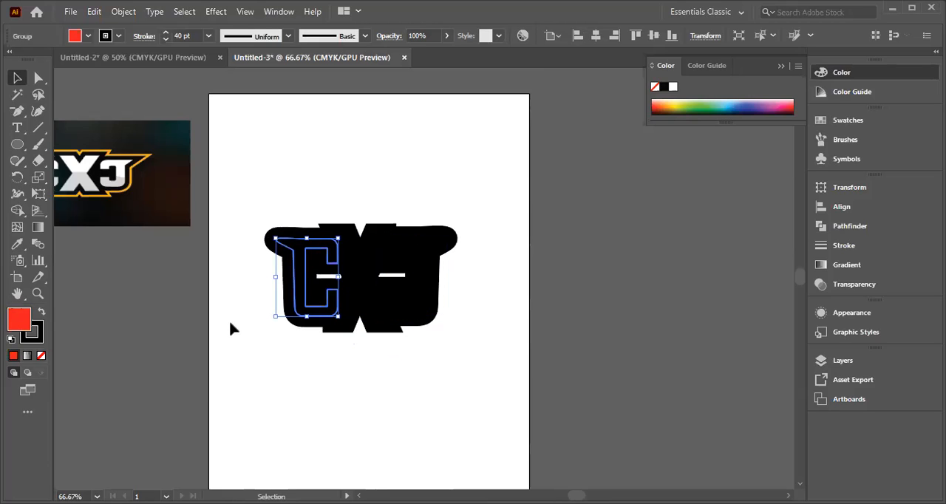
pyautogui.click(230, 328)
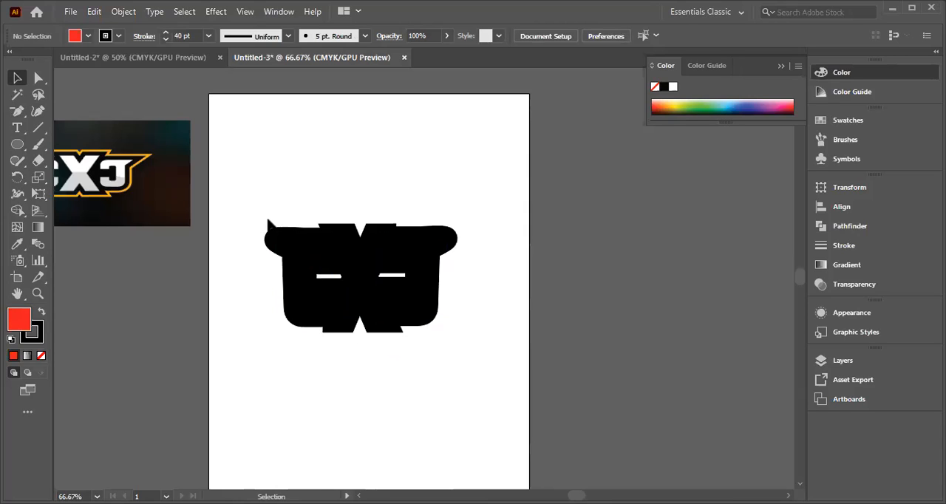
# Step: Try moving the black backing C away from the other letters, and undo the move
pyautogui.moveTo(307, 304); pyautogui.dragTo(441, 337)
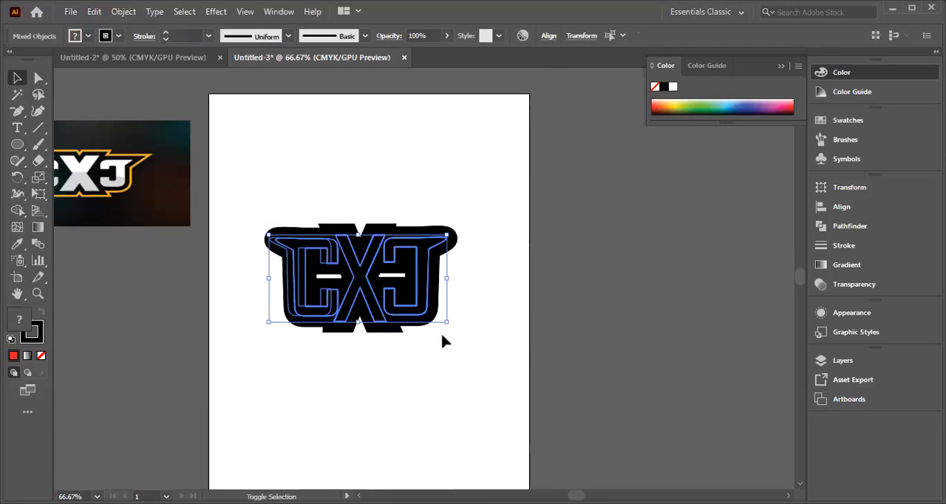
pyautogui.moveTo(401, 232); pyautogui.dragTo(471, 275)
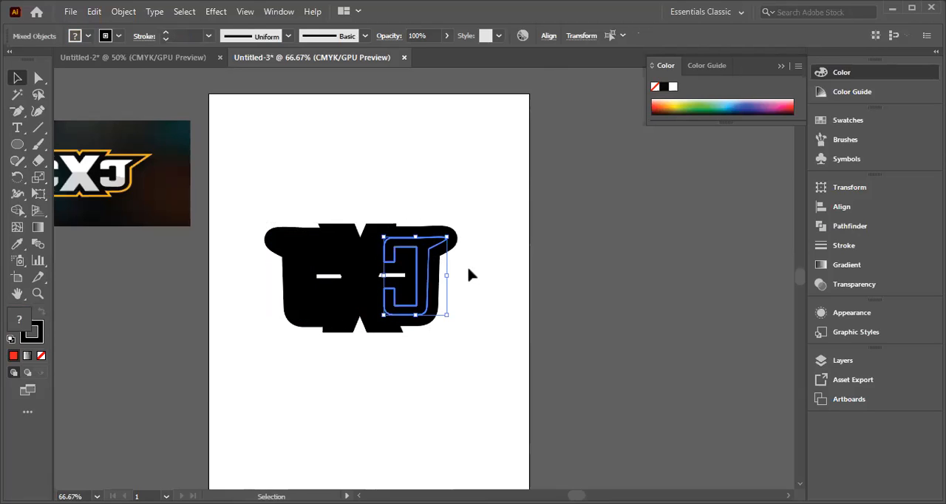
pyautogui.moveTo(447, 314); pyautogui.dragTo(240, 305)
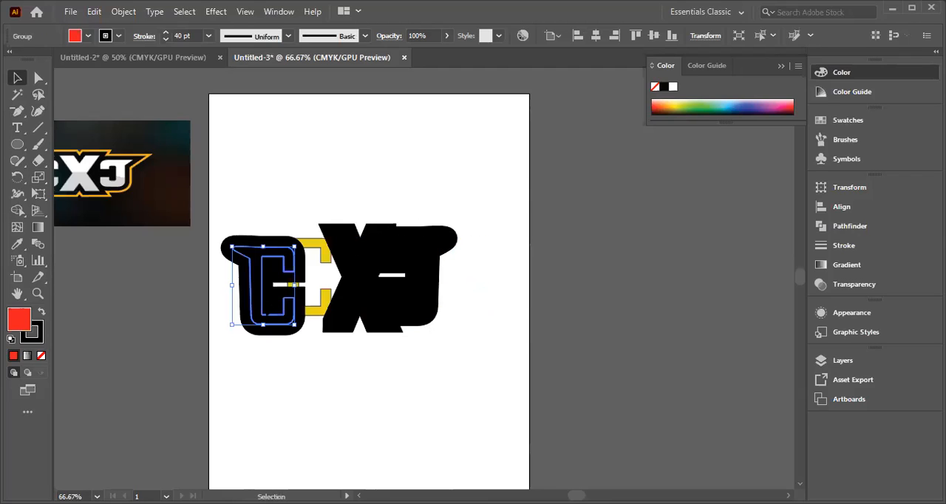
pyautogui.click(322, 368)
pyautogui.hotkey('ctrl', 'z')
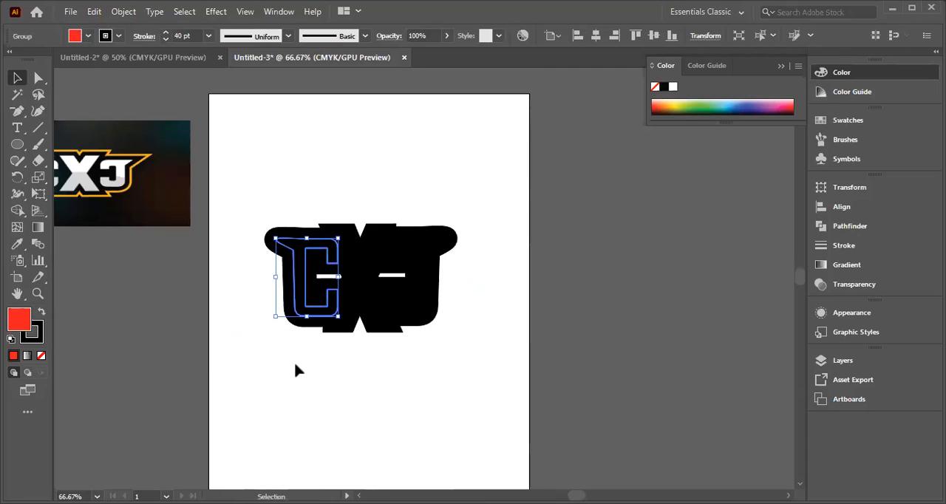
pyautogui.click(320, 369)
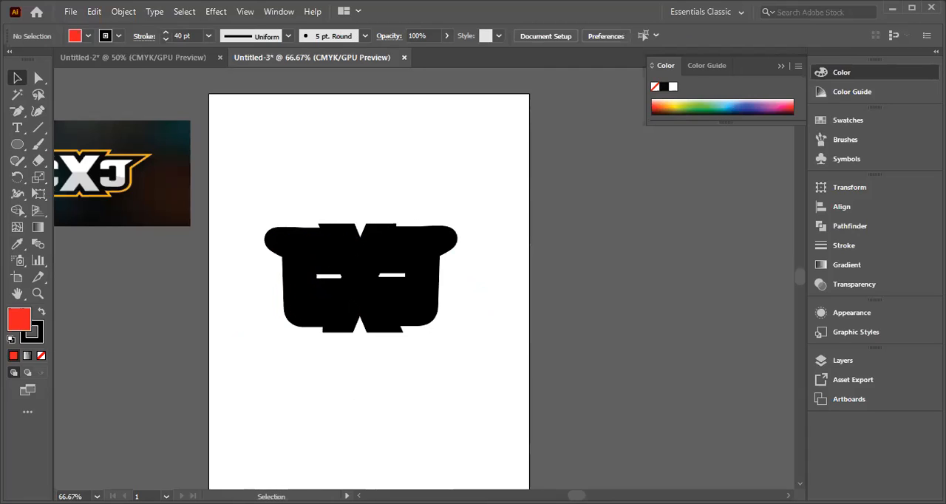
# Step: Try Send to Back on the yellow lettering and black backing letters selected together, applying it twice
pyautogui.rightClick(353, 303)
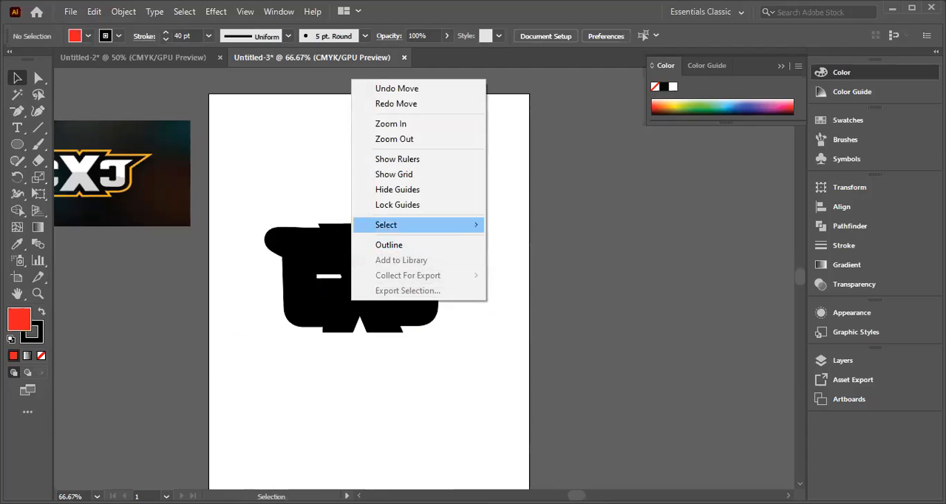
pyautogui.moveTo(252, 217); pyautogui.dragTo(414, 348)
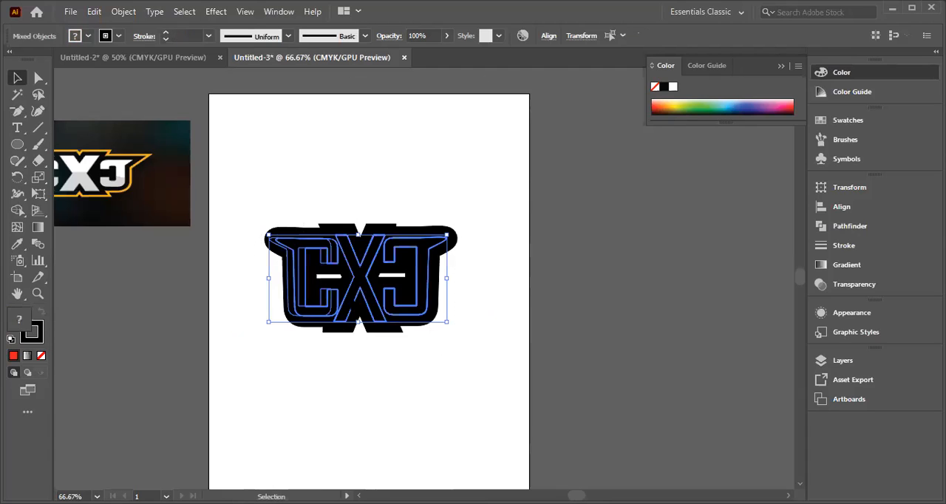
pyautogui.rightClick(355, 270)
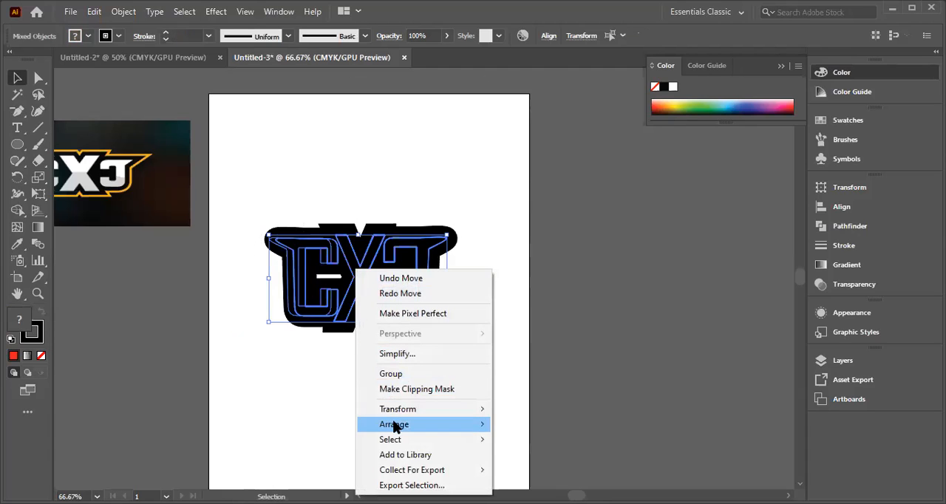
pyautogui.moveTo(394, 427)
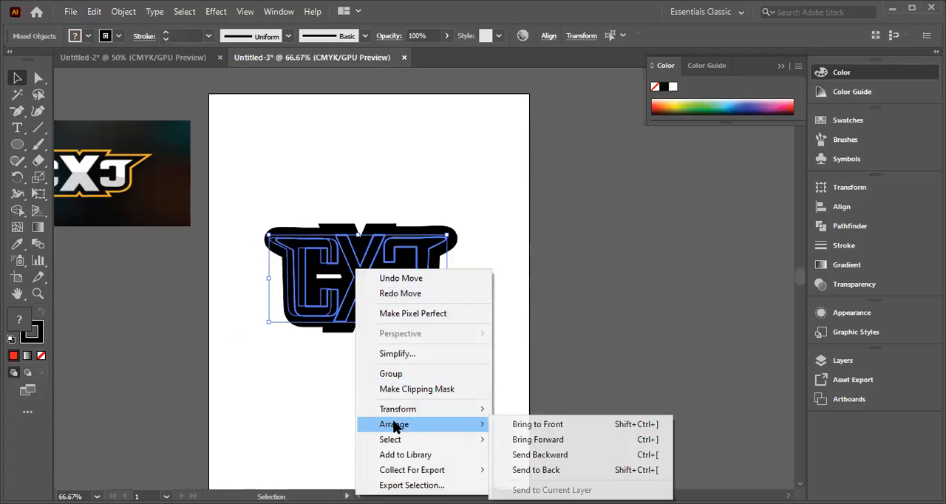
pyautogui.click(538, 470)
pyautogui.click(426, 218)
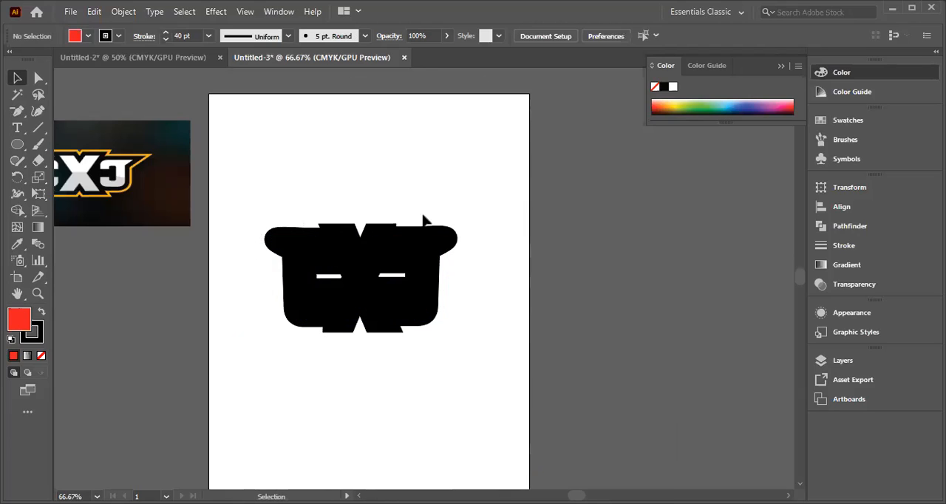
pyautogui.click(275, 272)
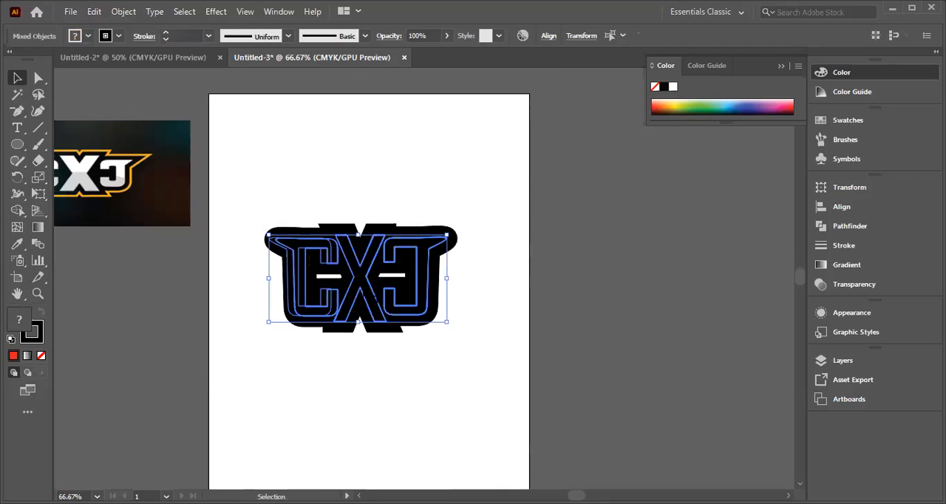
pyautogui.rightClick(365, 284)
pyautogui.moveTo(397, 215)
pyautogui.click(538, 261)
pyautogui.click(408, 193)
# Step: Try Bring to Front on the yellow lettering and black backing letters selected together
pyautogui.click(300, 253)
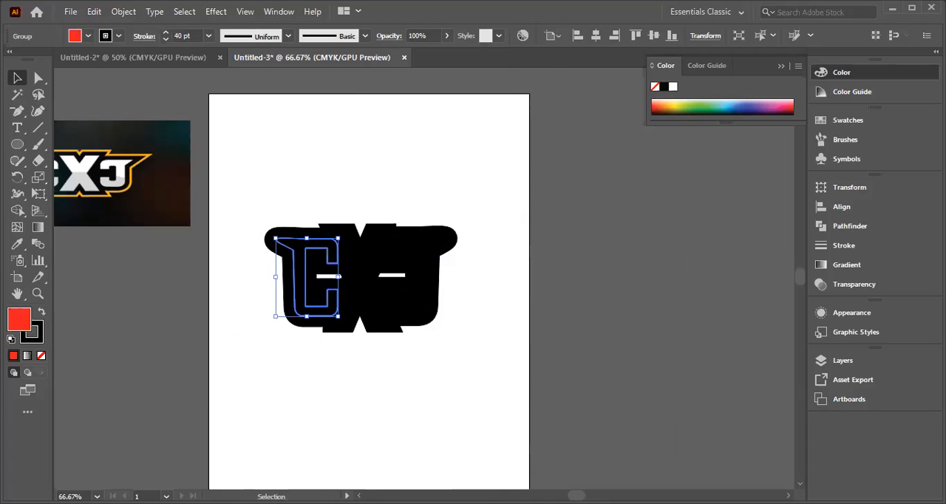
pyautogui.click(363, 275)
pyautogui.click(274, 264)
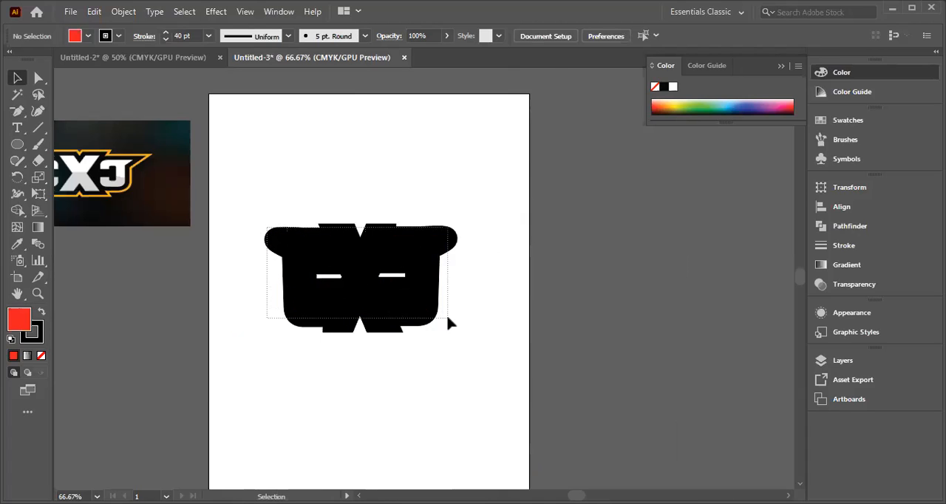
pyautogui.moveTo(448, 318); pyautogui.dragTo(448, 319)
pyautogui.rightClick(363, 263)
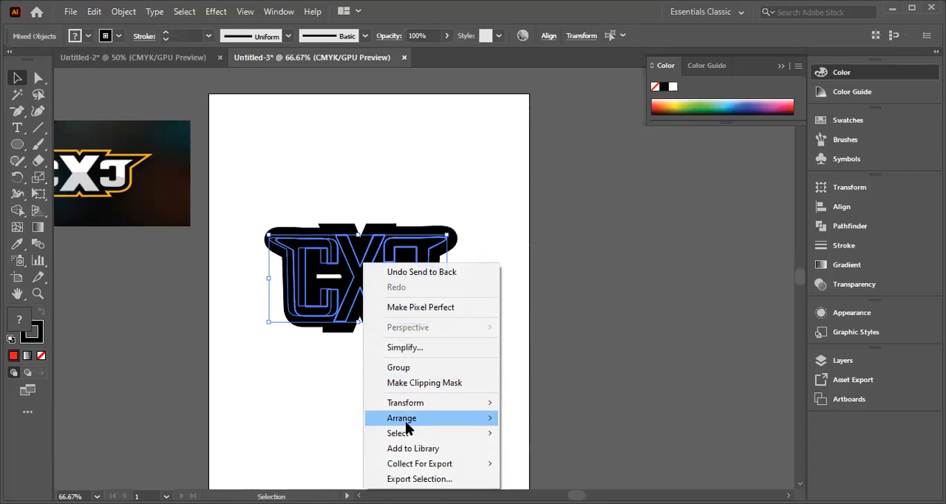
pyautogui.moveTo(407, 426)
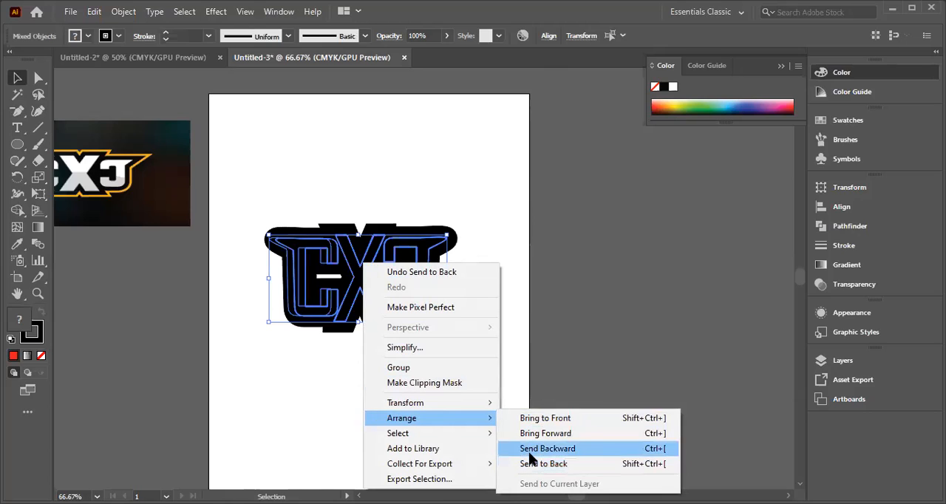
pyautogui.click(531, 418)
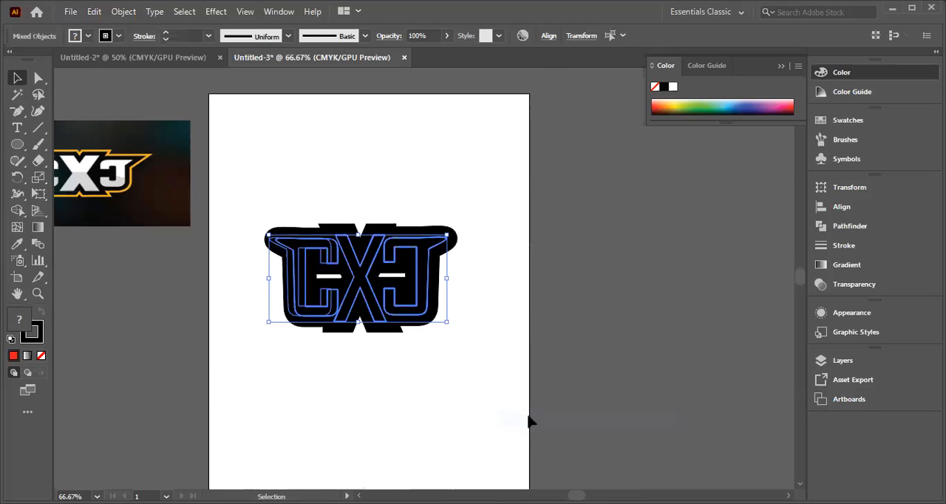
# Step: Select the yellow lettering together with the black backing letters and apply Send to Back
pyautogui.click(281, 176)
pyautogui.moveTo(257, 224); pyautogui.dragTo(421, 326)
pyautogui.rightClick(337, 298)
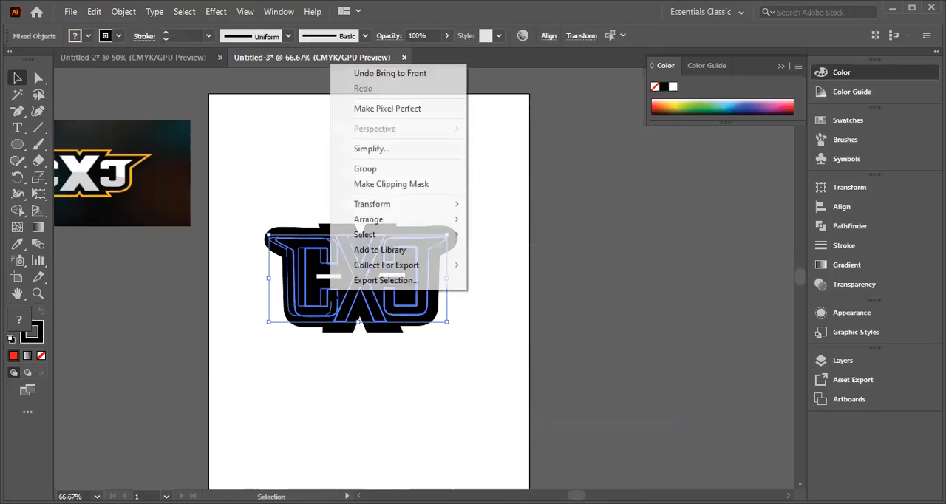
pyautogui.moveTo(367, 235)
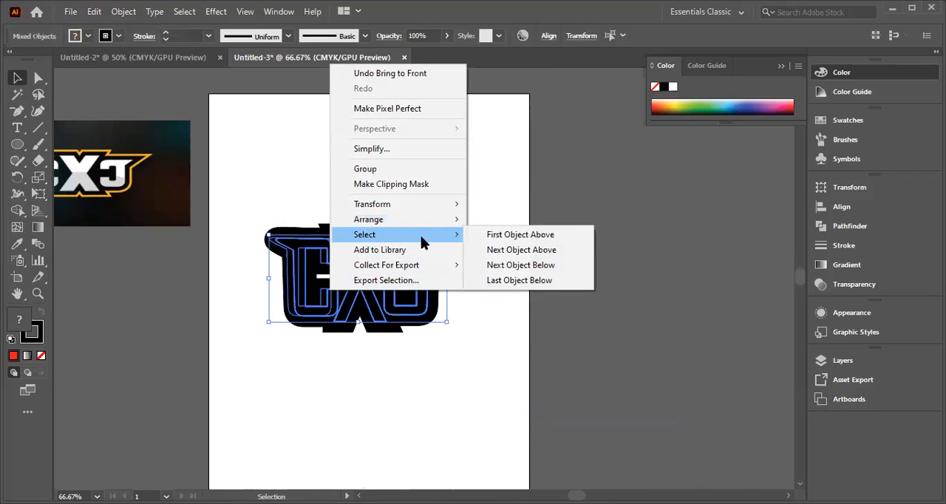
pyautogui.moveTo(435, 216)
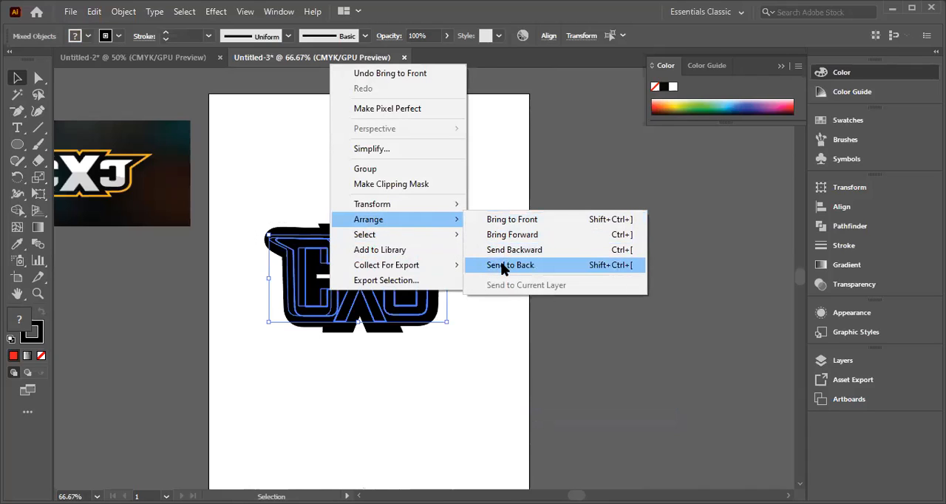
pyautogui.click(503, 266)
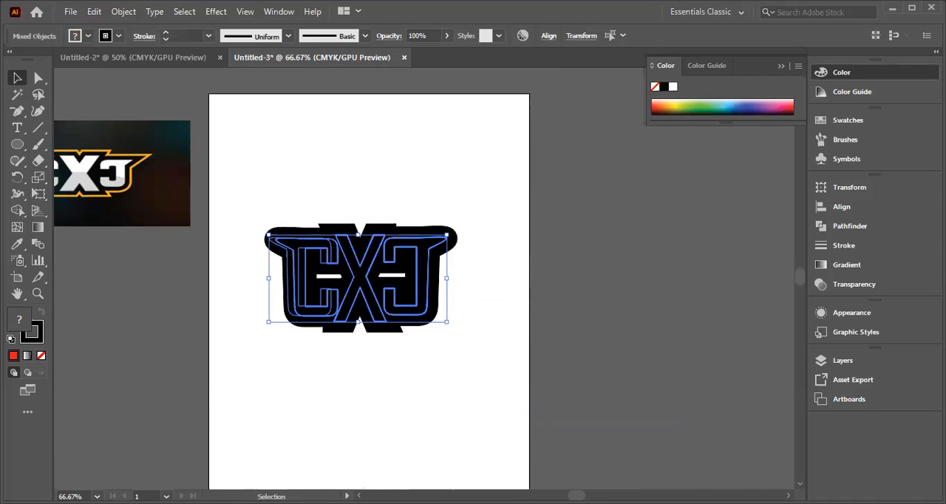
# Step: Move the stacked lettering toward the artboard's upper-left area, and separate the three black letters to the right of the yellow ones, side by side
pyautogui.moveTo(289, 250); pyautogui.dragTo(275, 196)
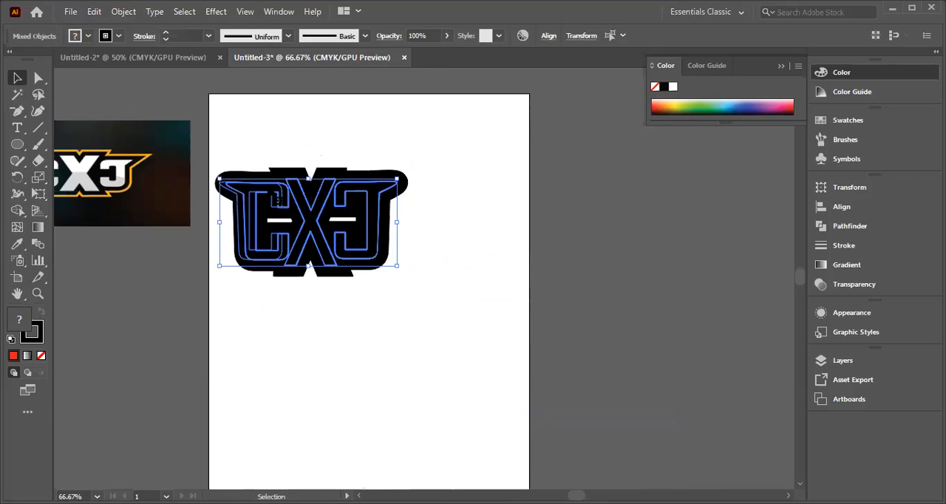
pyautogui.click(226, 309)
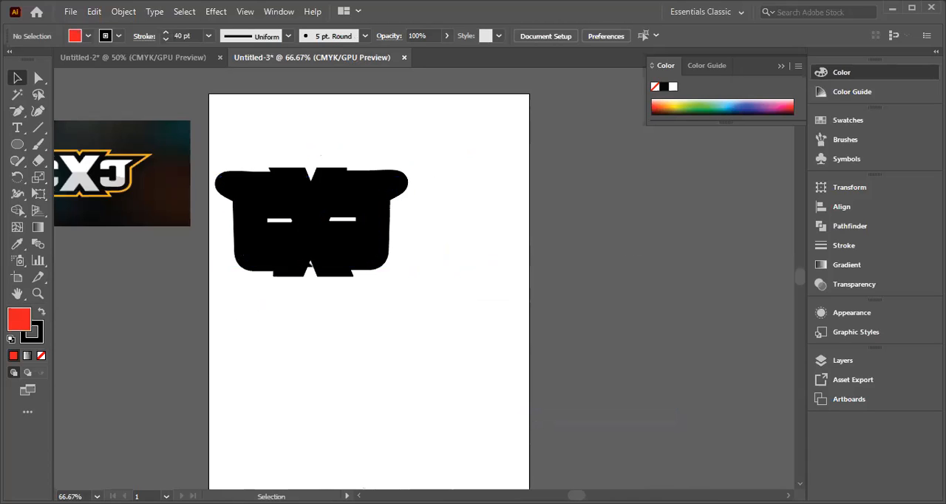
pyautogui.moveTo(307, 268); pyautogui.dragTo(483, 273)
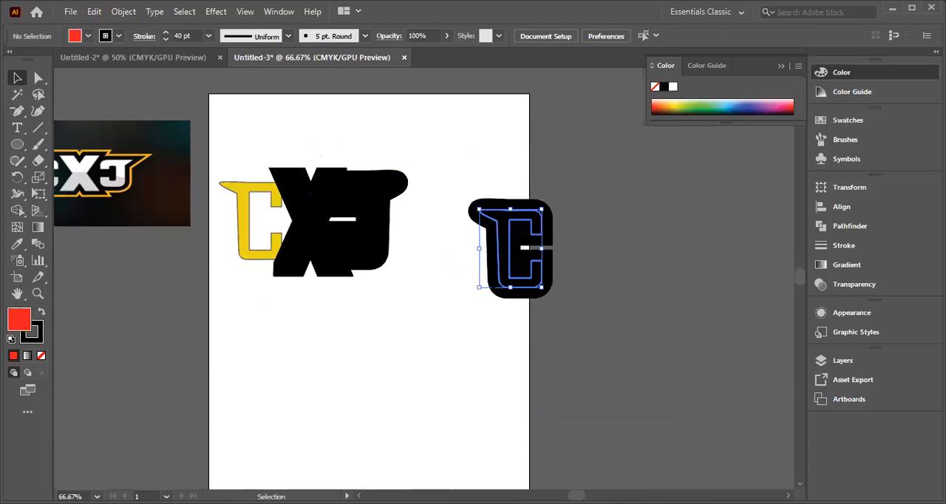
pyautogui.moveTo(309, 225); pyautogui.dragTo(571, 248)
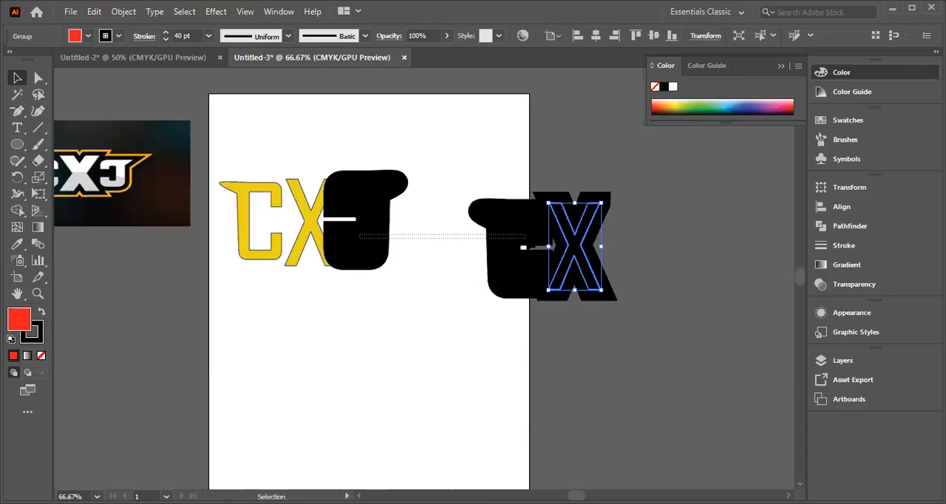
pyautogui.click(365, 249)
pyautogui.click(349, 313)
pyautogui.moveTo(374, 249); pyautogui.dragTo(641, 282)
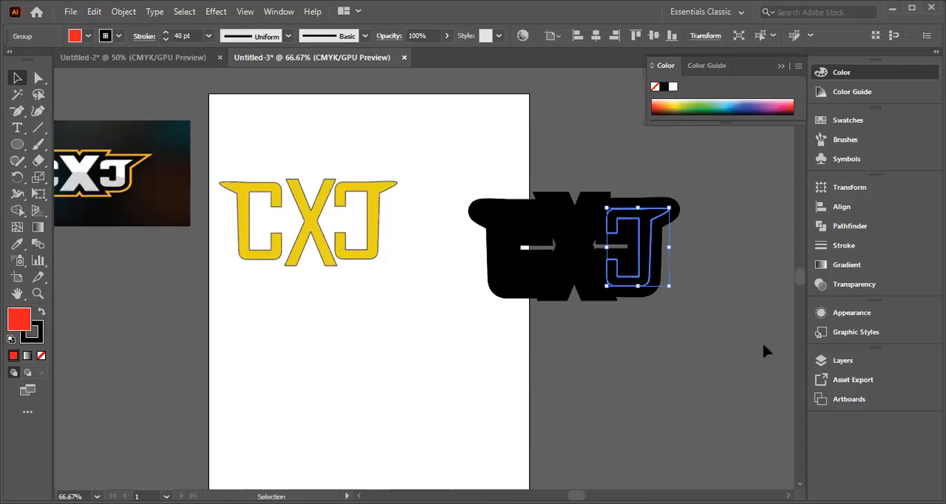
pyautogui.click(280, 358)
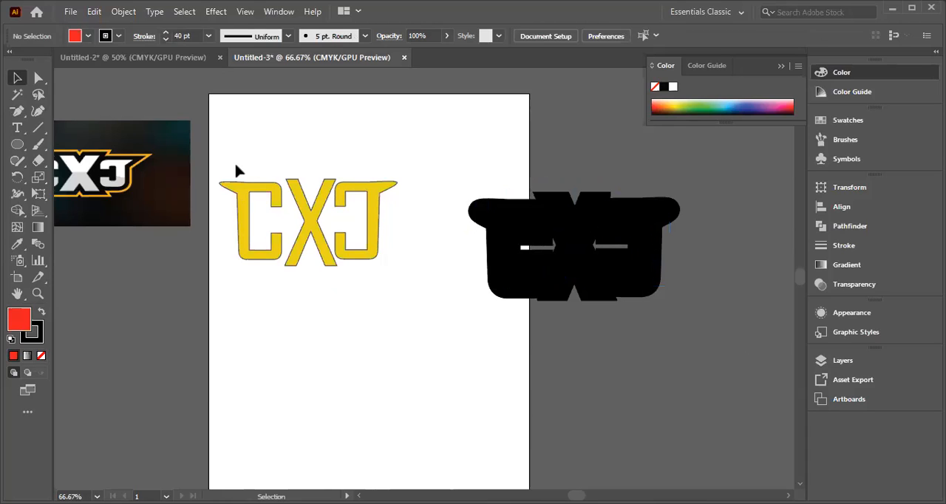
# Step: Enlarge the yellow lettering proportionally to about 1.7 times its size, beside the black backing letters
pyautogui.moveTo(238, 244); pyautogui.dragTo(384, 282)
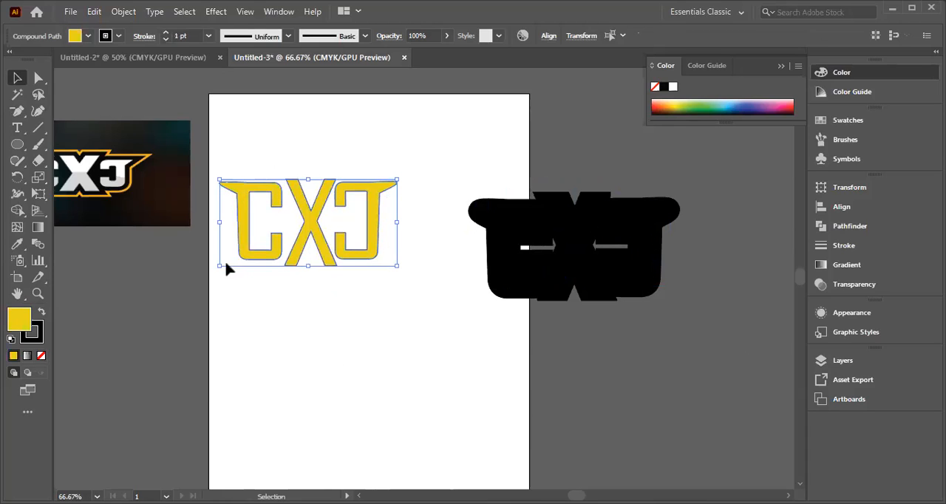
pyautogui.moveTo(221, 266)
pyautogui.mouseDown()
pyautogui.moveTo(170, 452)
pyautogui.moveTo(156, 296)
pyautogui.mouseUp()
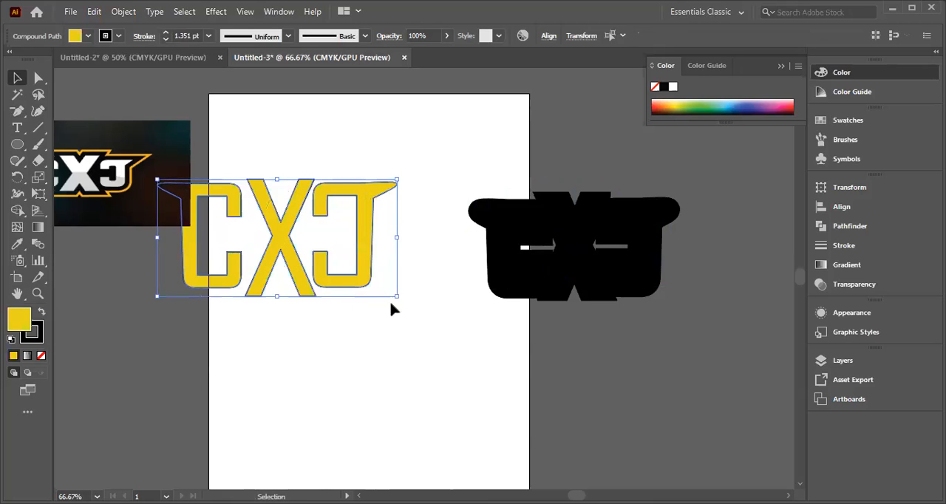
pyautogui.moveTo(395, 297); pyautogui.dragTo(463, 382)
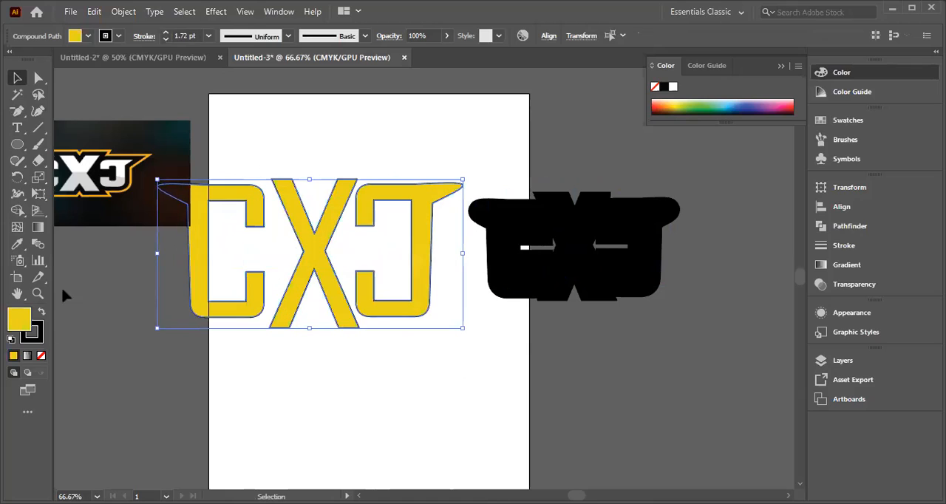
pyautogui.click(575, 252)
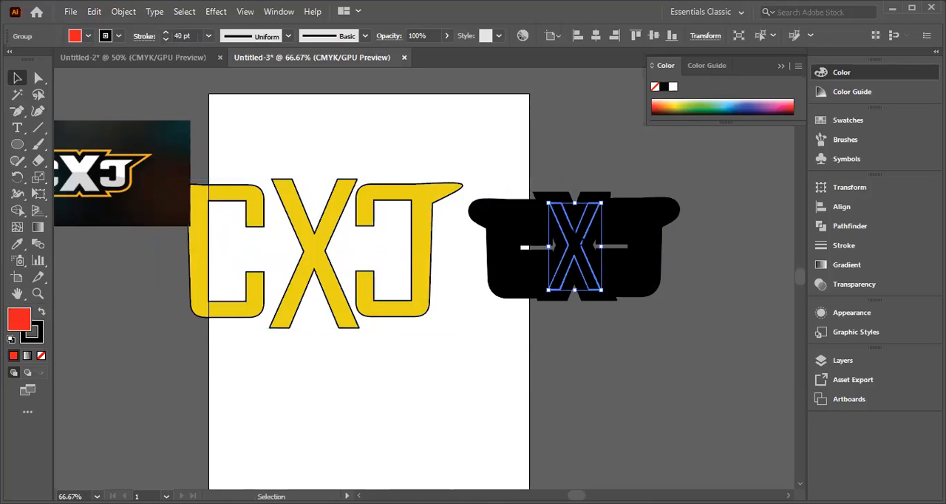
# Step: Select the three black backing letters together, send them to the back of the stack, and clear the selection
pyautogui.click(579, 345)
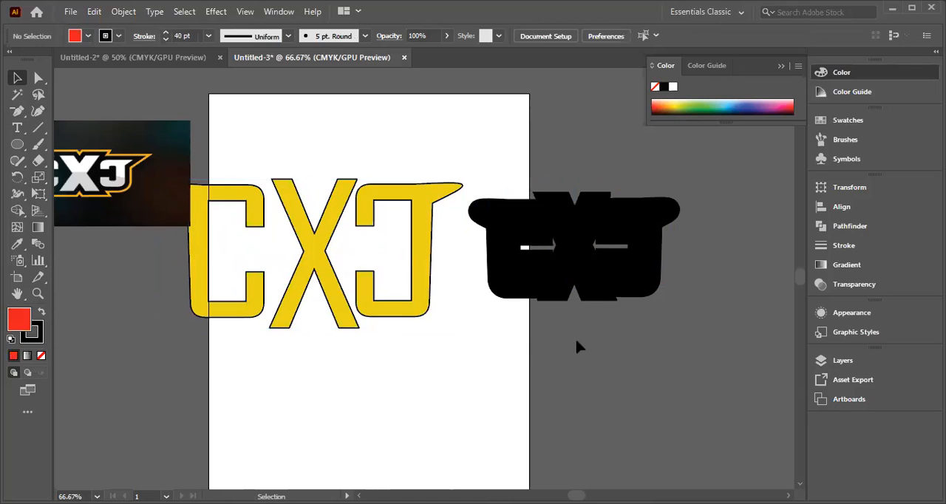
pyautogui.click(588, 262)
pyautogui.rightClick(576, 257)
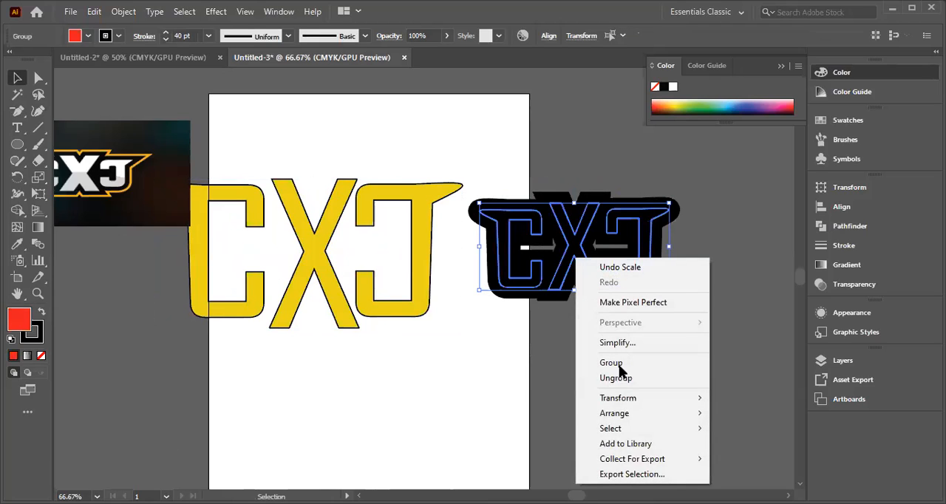
pyautogui.moveTo(610, 433)
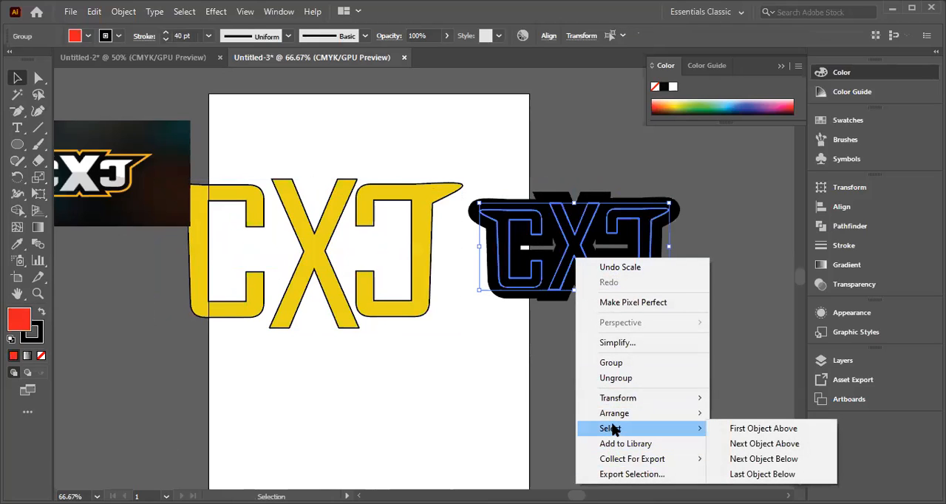
pyautogui.moveTo(615, 417)
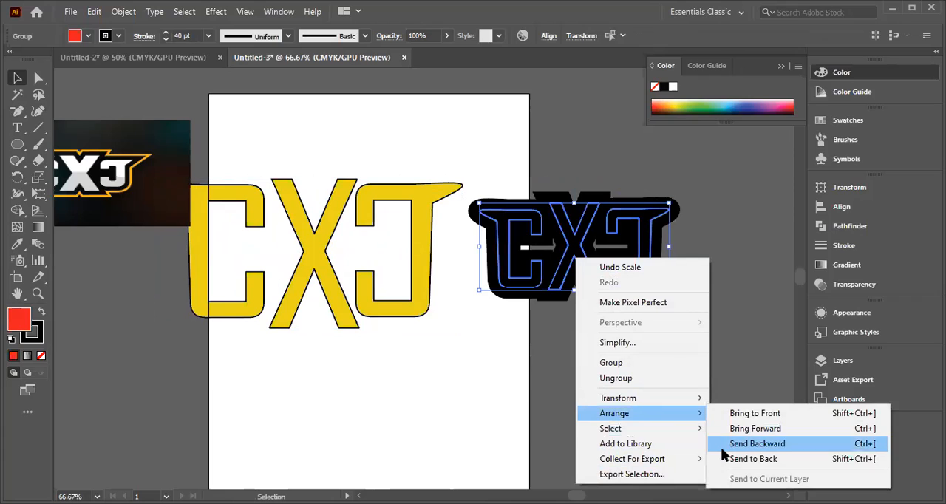
pyautogui.click(752, 460)
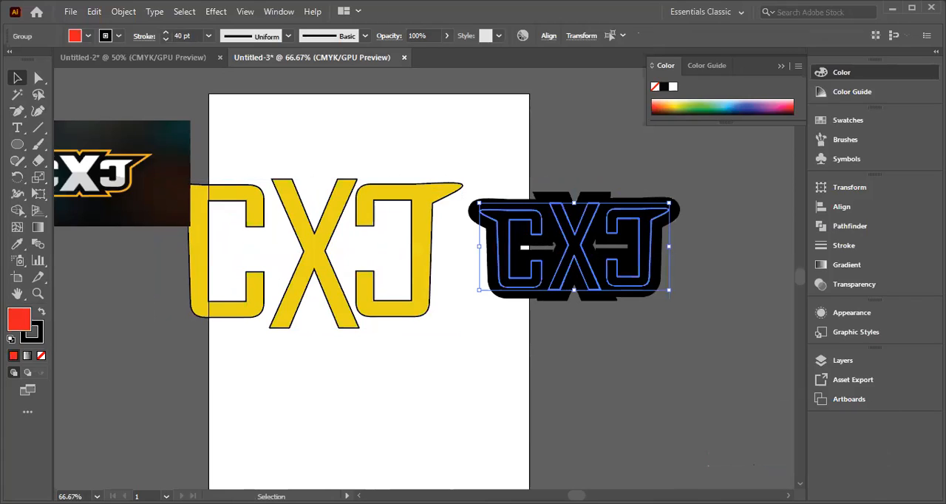
pyautogui.click(534, 331)
pyautogui.moveTo(466, 178); pyautogui.dragTo(672, 292)
pyautogui.click(591, 330)
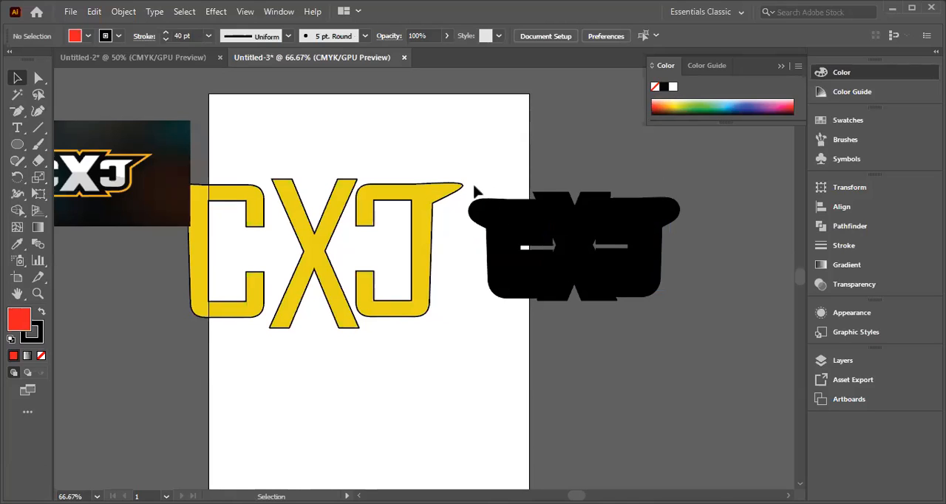
# Step: Use the Direct Selection tool to pull the black X's upper-left edge outward toward the C, making the X about 48 mm wide
pyautogui.click(480, 281)
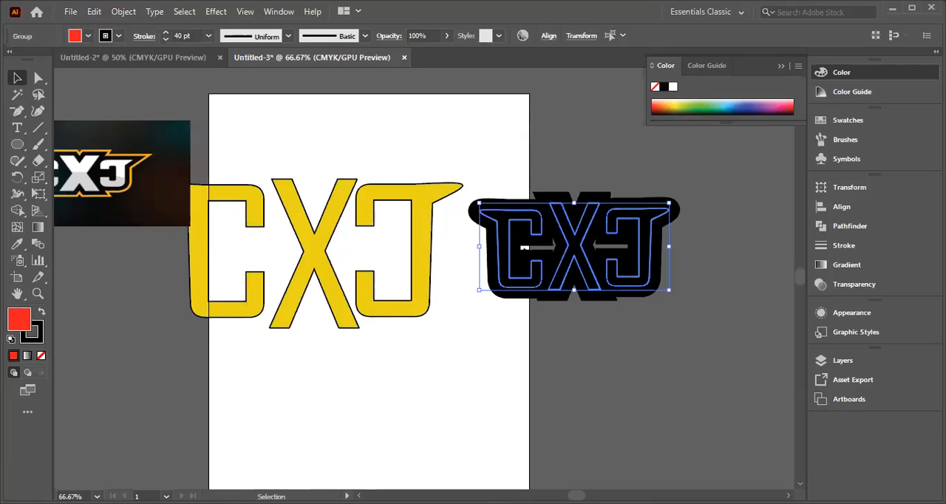
pyautogui.click(39, 78)
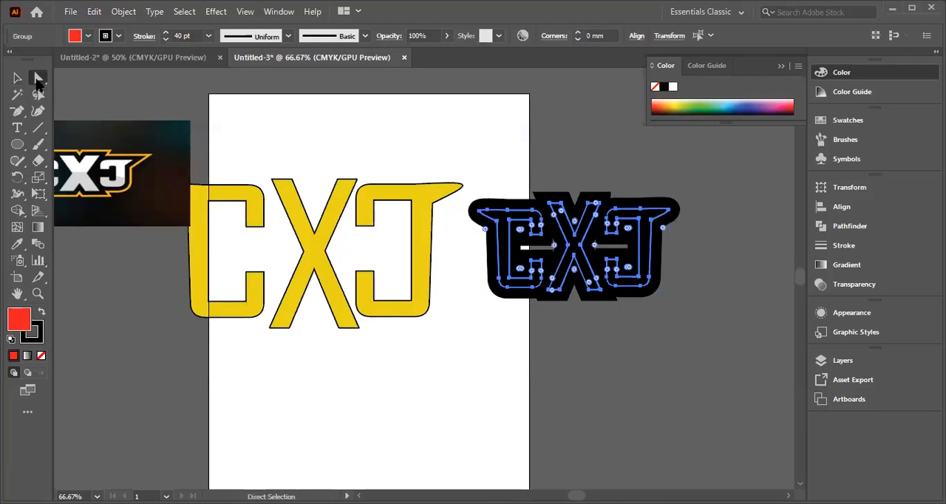
pyautogui.click(38, 78)
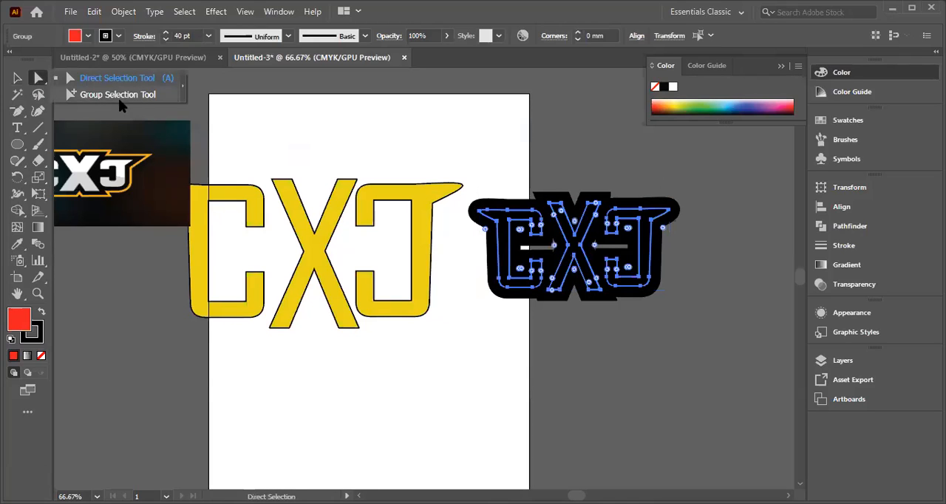
pyautogui.click(123, 75)
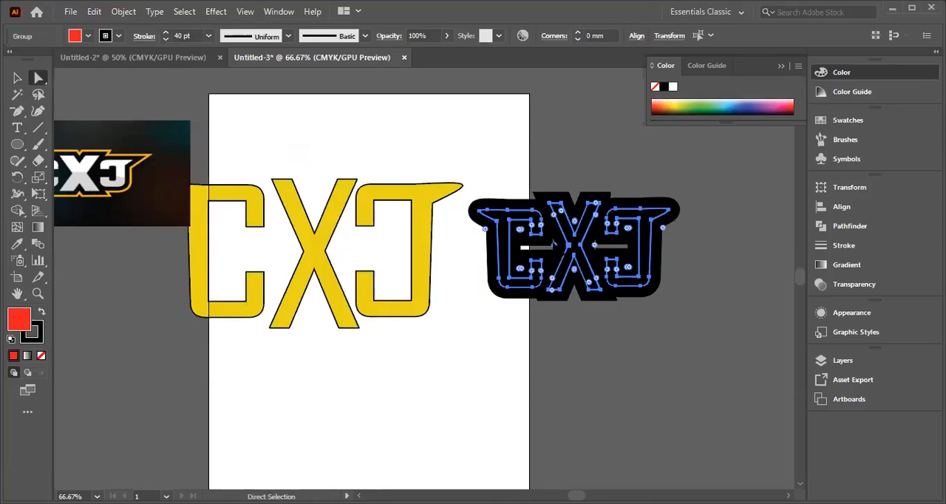
pyautogui.click(523, 246)
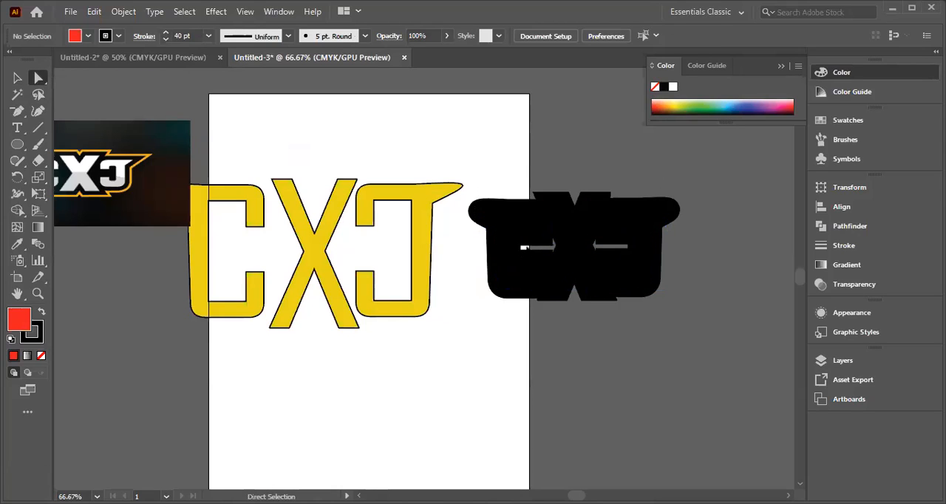
pyautogui.click(545, 244)
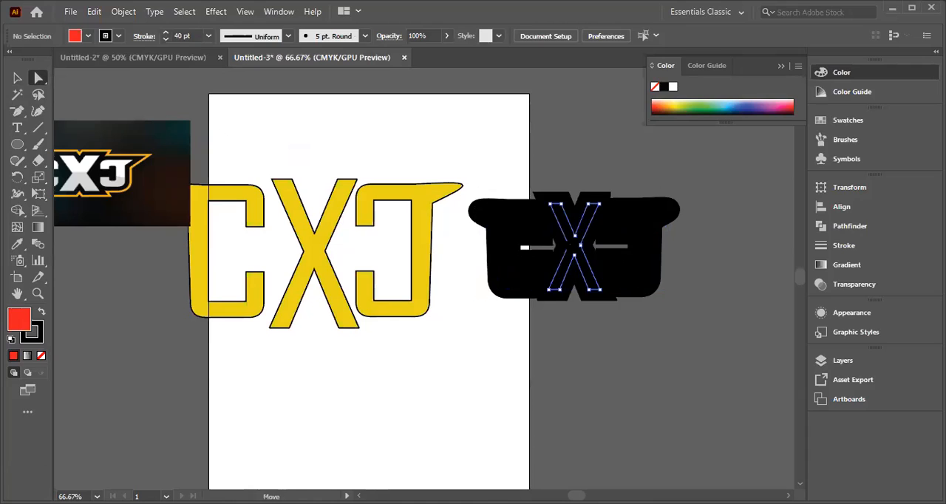
pyautogui.click(707, 290)
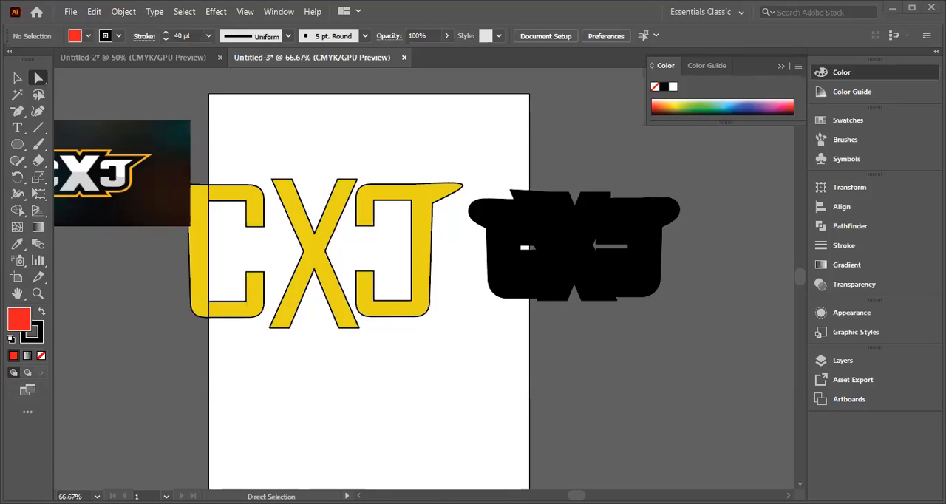
# Step: Quit Illustrator, discarding the changes to both Untitled-3 and Untitled-2
pyautogui.click(931, 7)
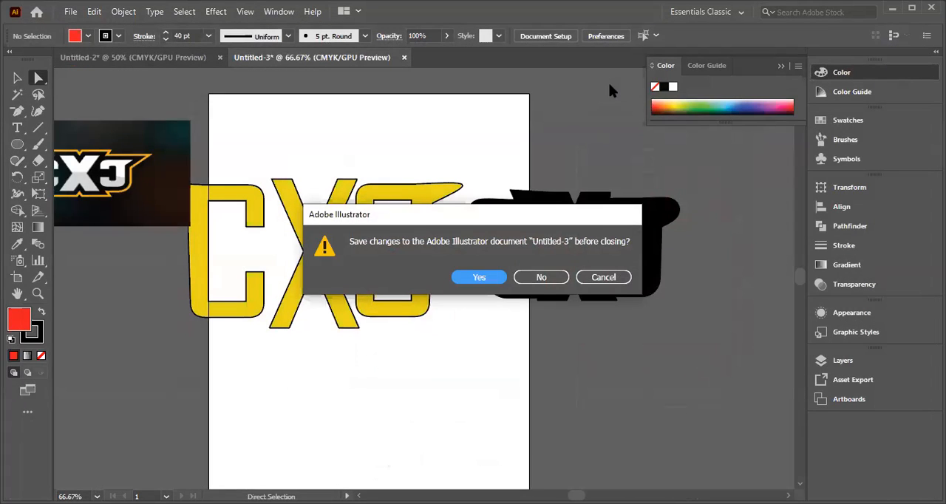
pyautogui.click(535, 278)
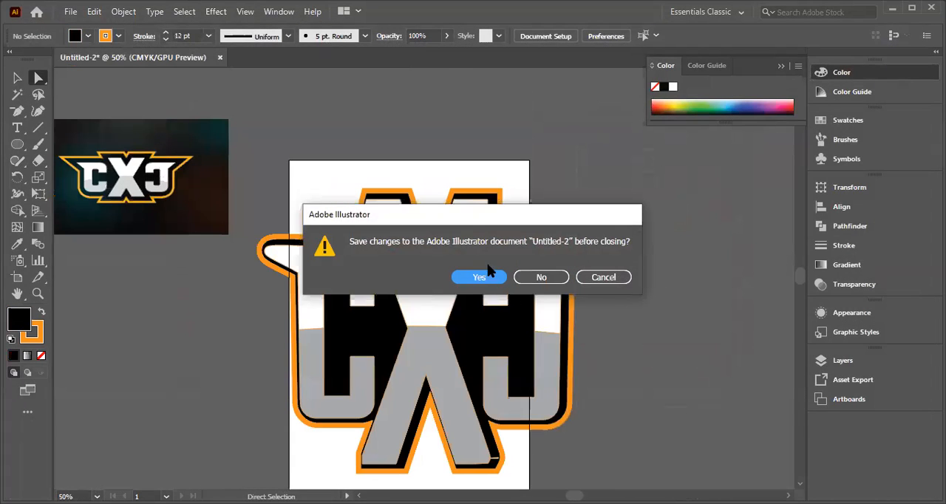
pyautogui.click(535, 278)
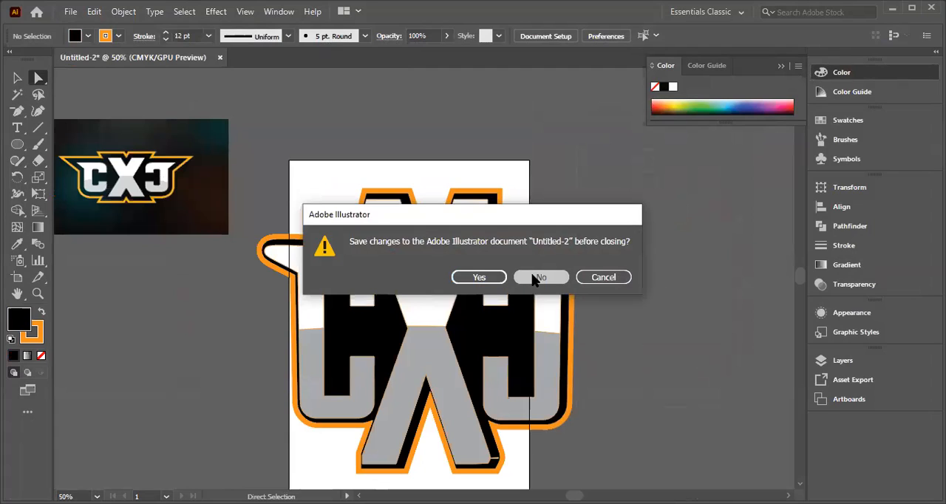